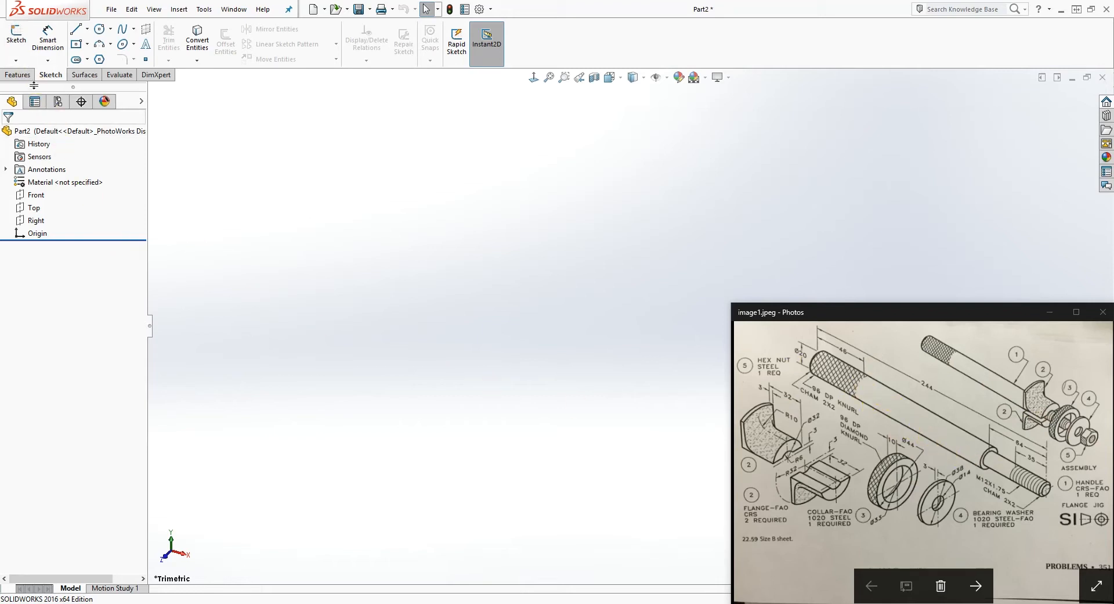
Step: Start a sketch on the Front plane and draw a horizontal midpoint line about 61 mm long, centred on the origin
click(16, 44)
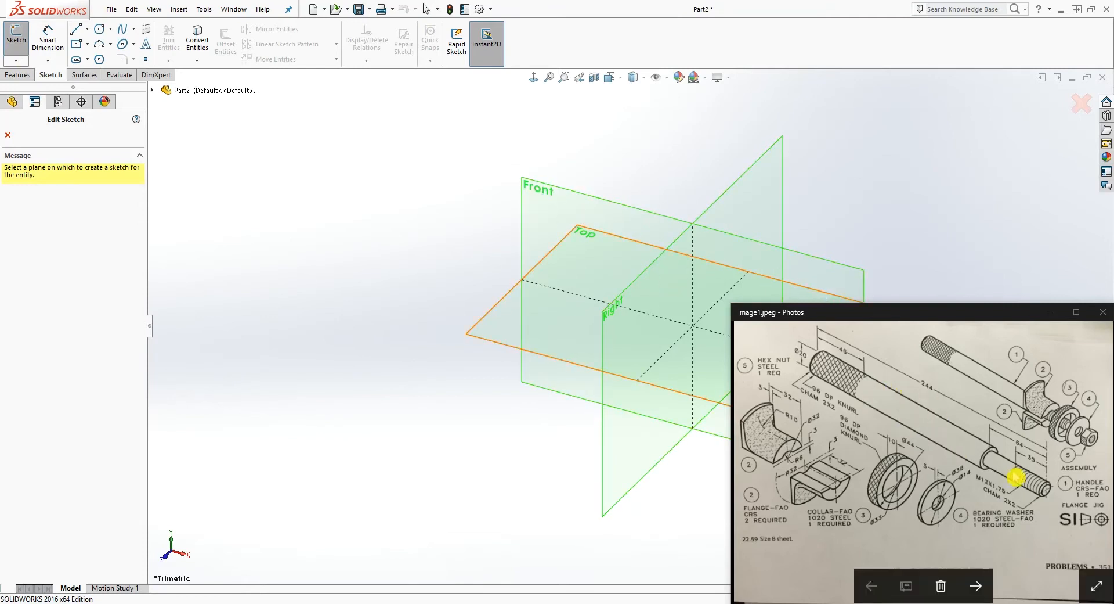
click(589, 211)
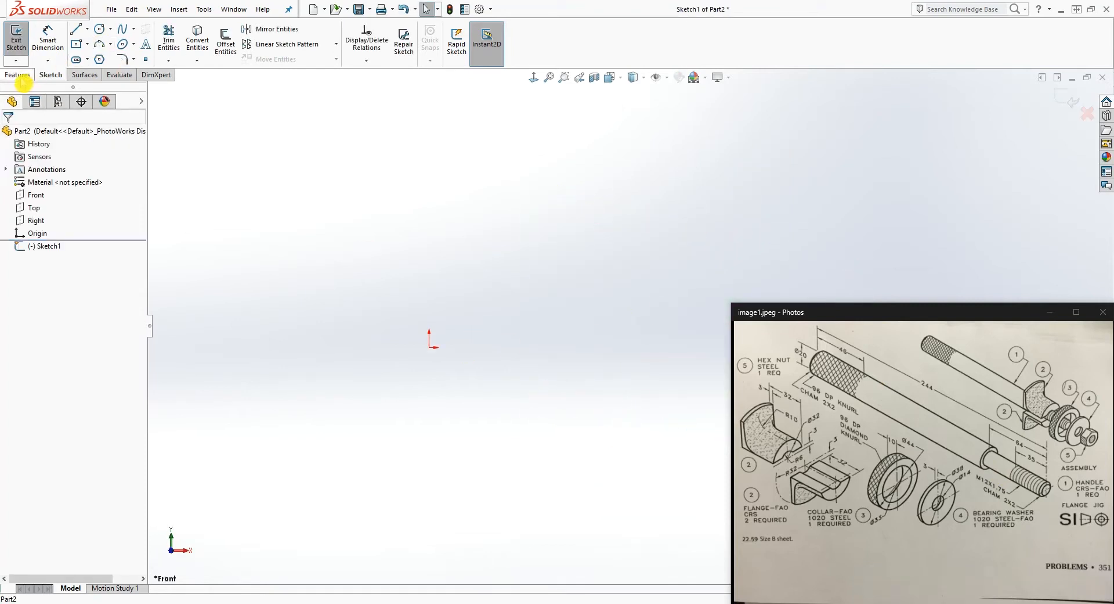
click(87, 29)
click(95, 72)
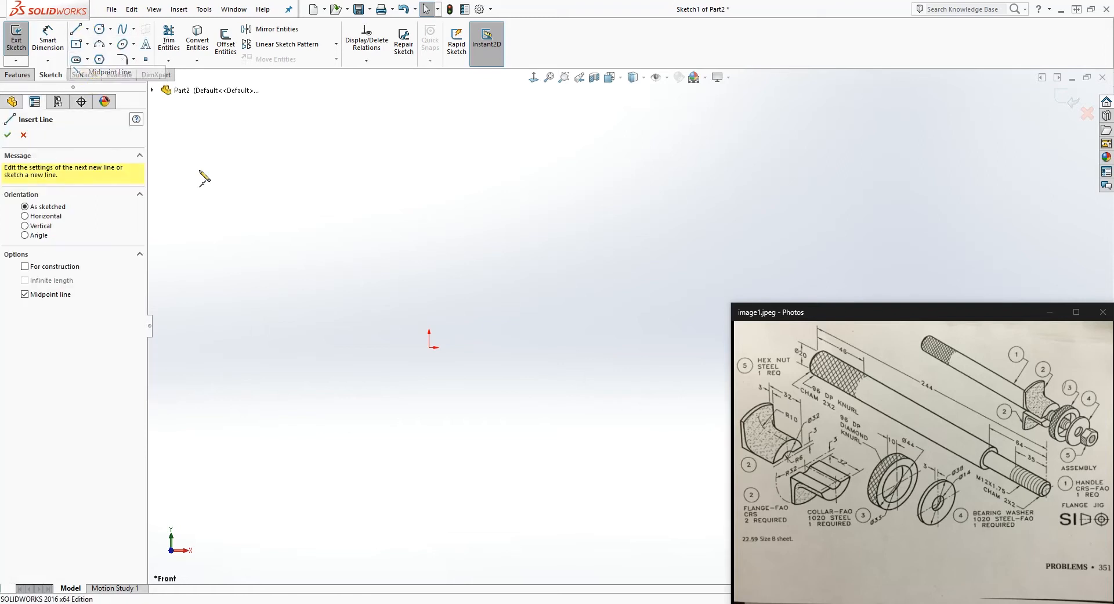
click(429, 347)
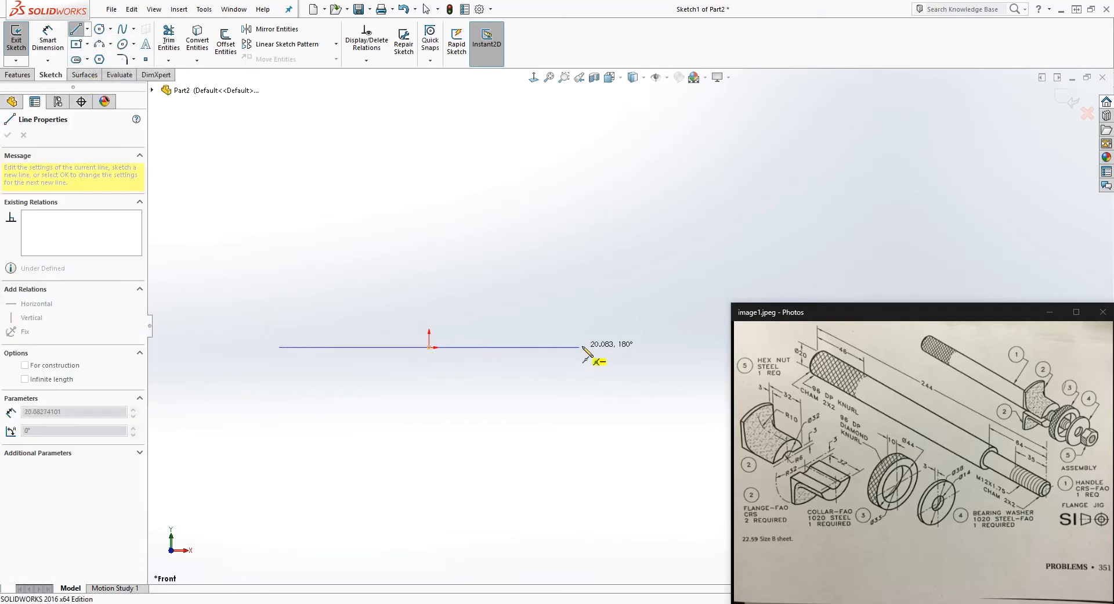
click(656, 347)
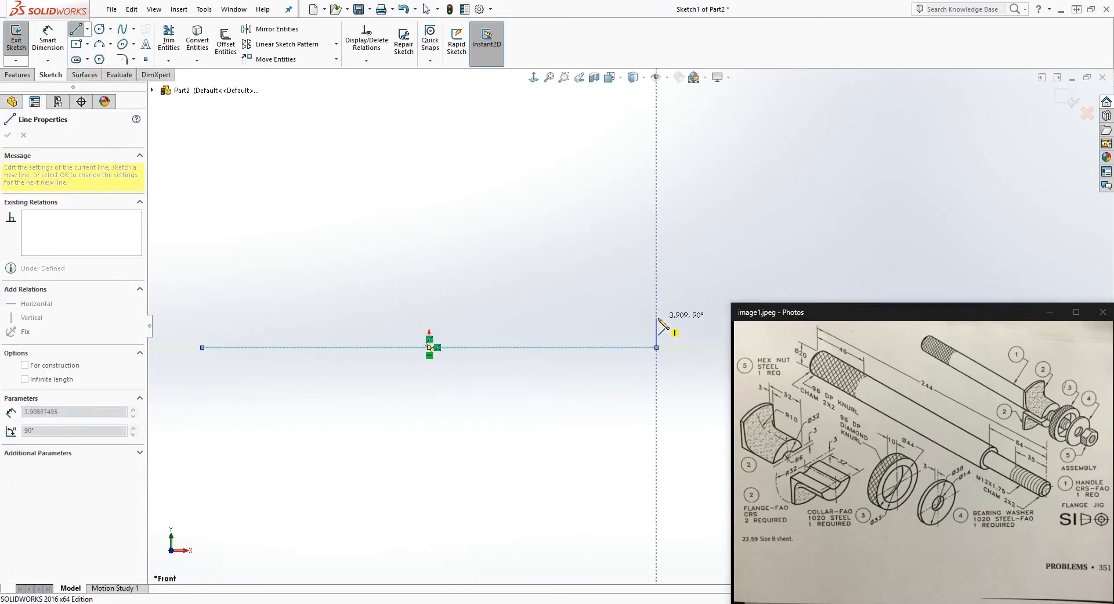
Step: Complete the shaft half-profile above the base line with connected lines, about 7.5 mm high, with a short lower step at the right end
click(656, 319)
click(613, 318)
click(613, 291)
click(202, 291)
click(203, 347)
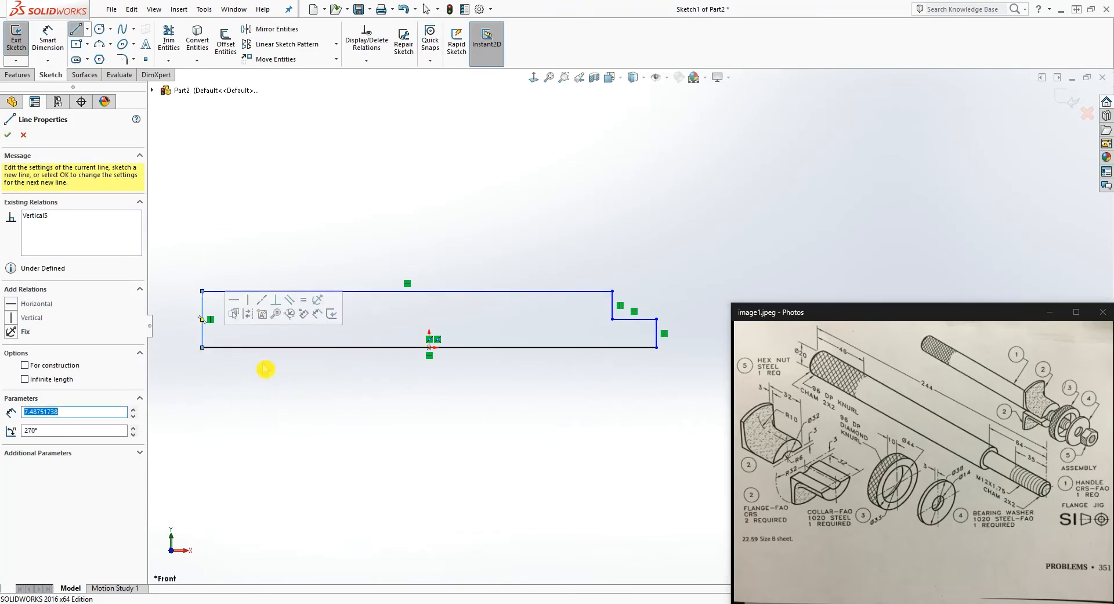
click(8, 136)
key(Escape)
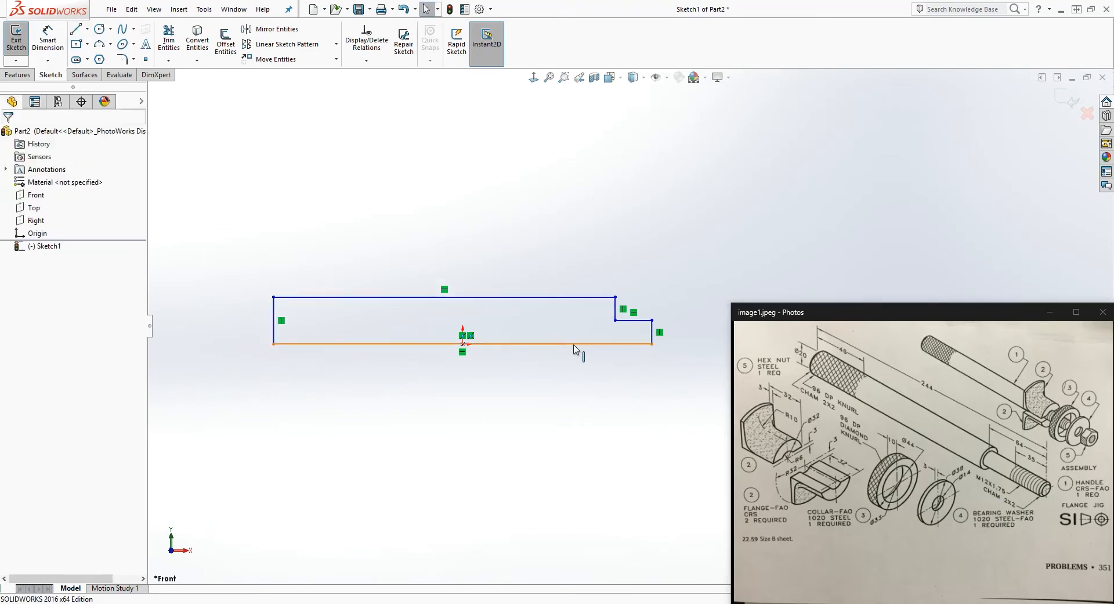
Step: Convert the profile's base line to construction geometry and dimension its length as 244 mm
click(543, 345)
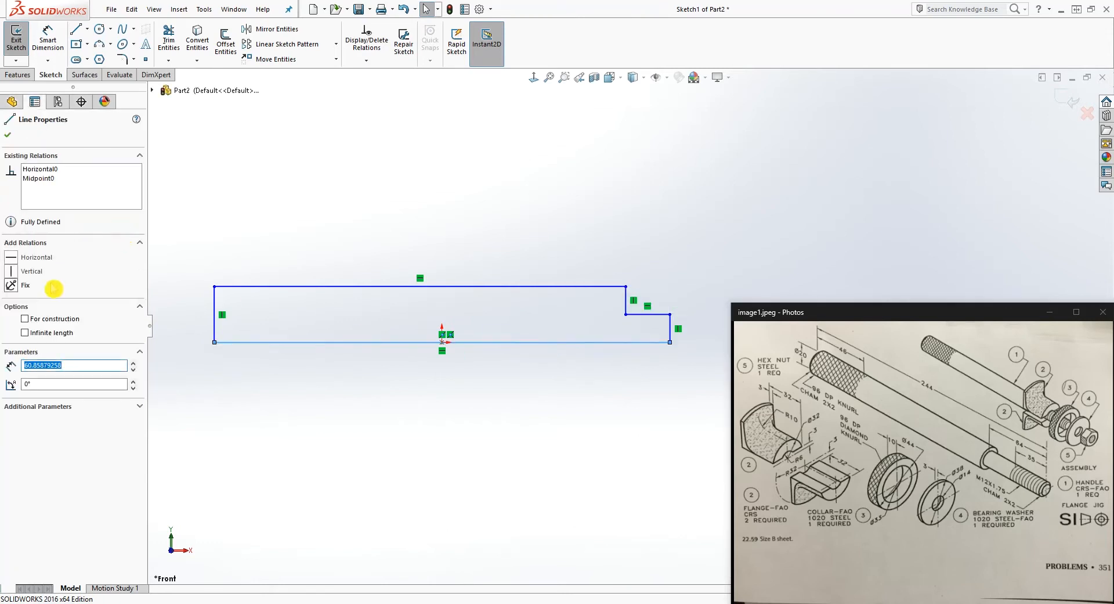
click(25, 319)
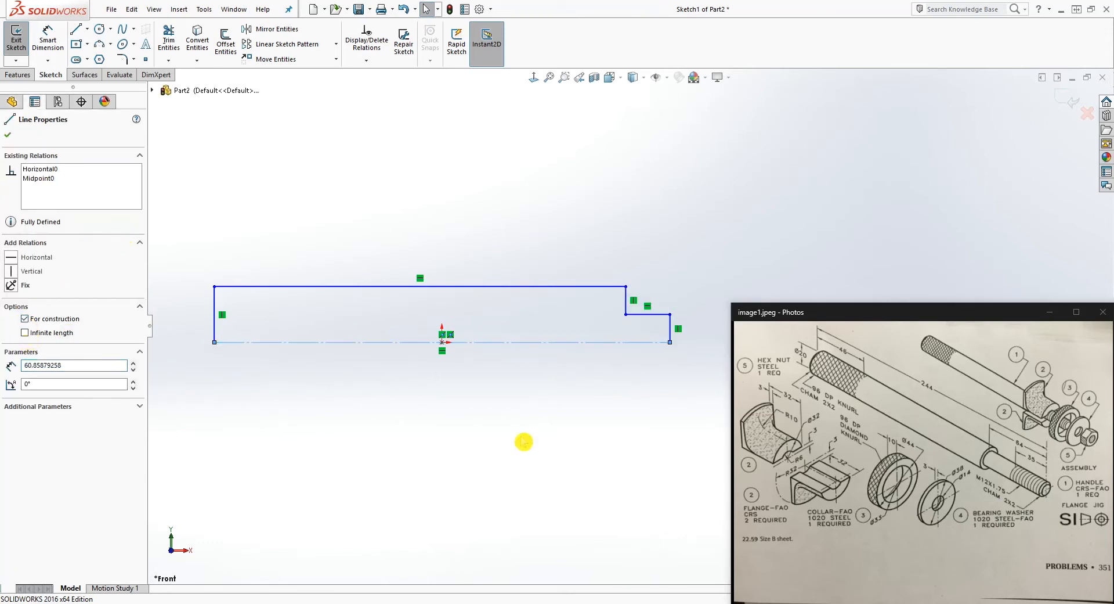
key(d)
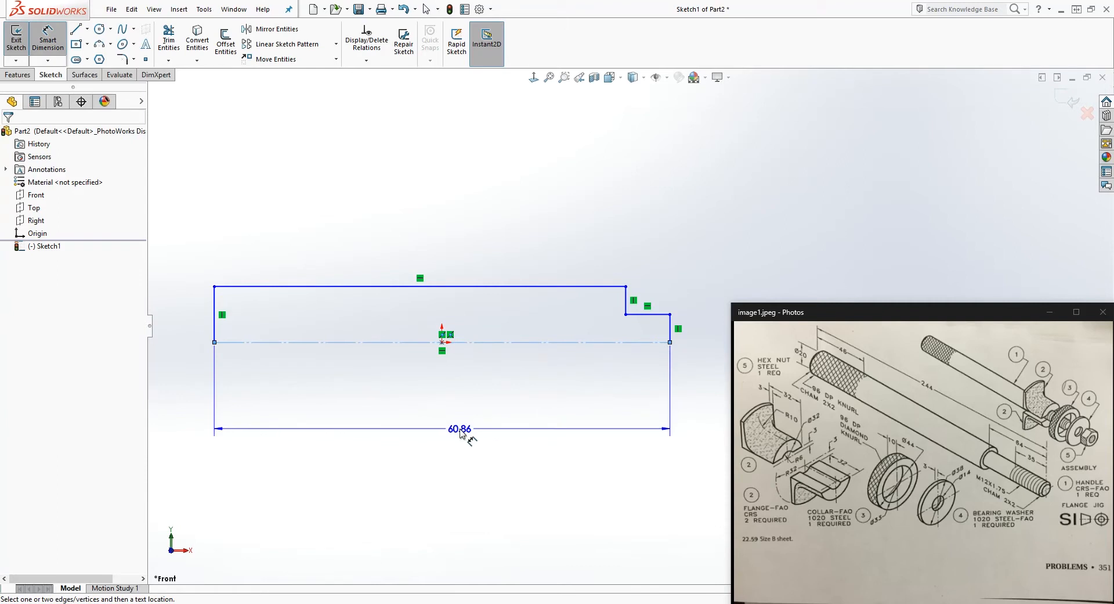
click(461, 432)
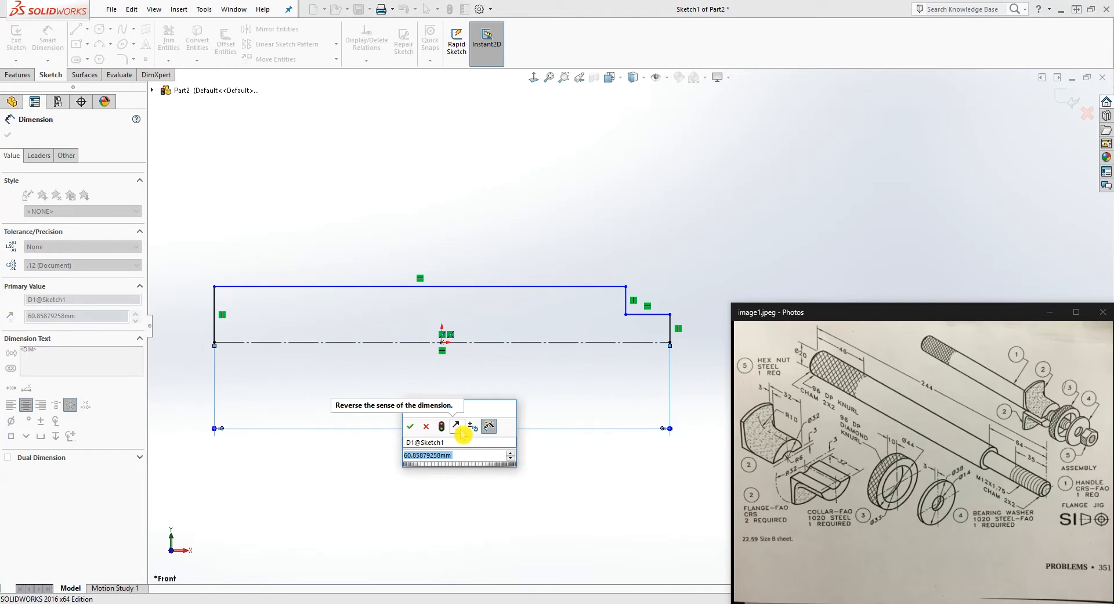
text(2.)
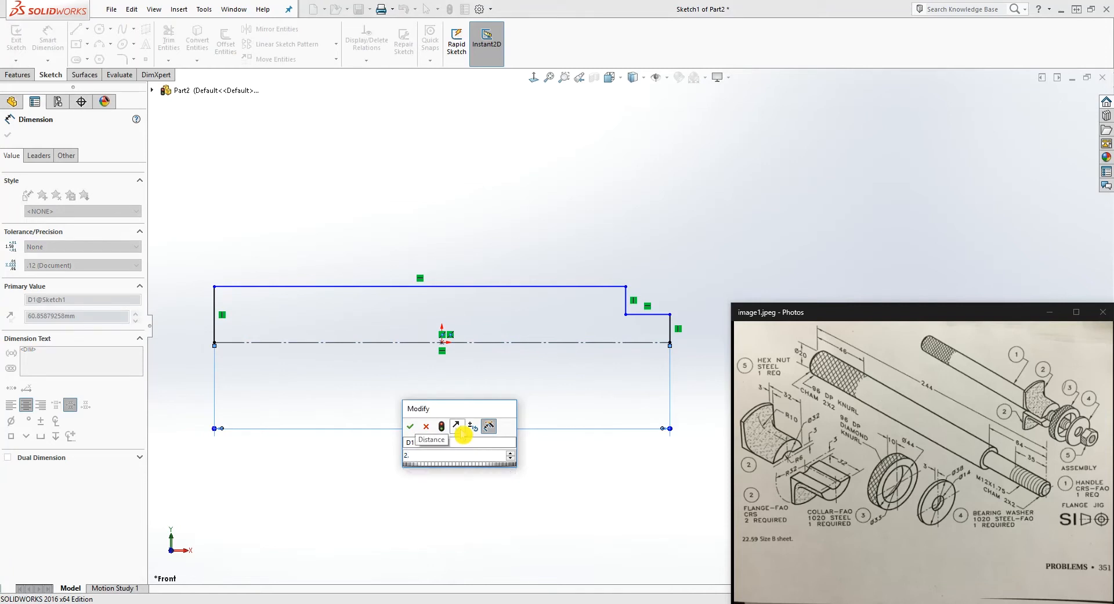
key(BackSpace)
text(44)
key(Return)
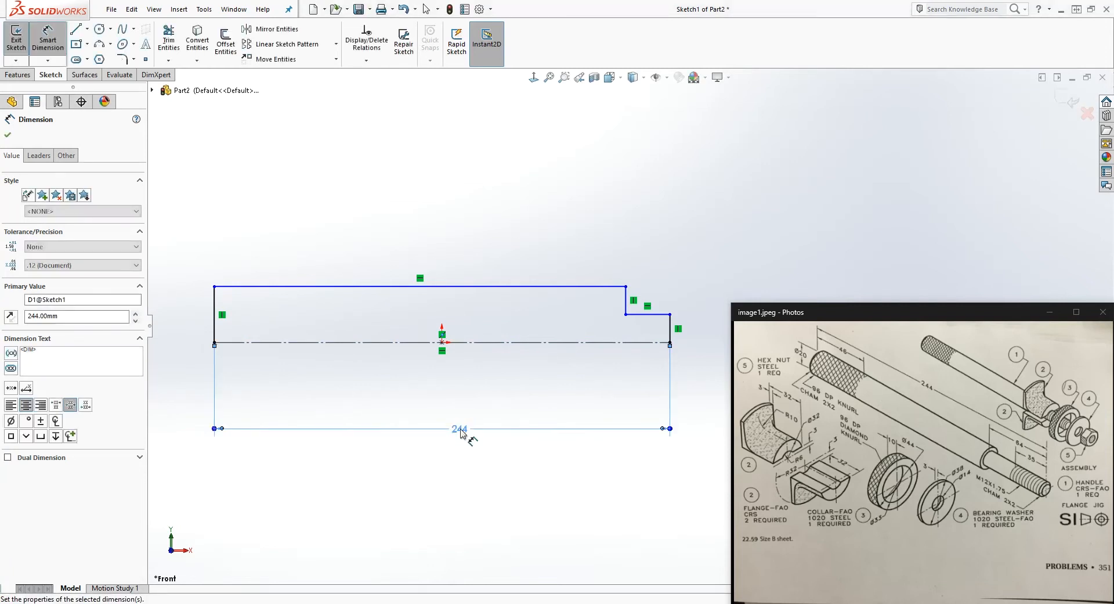
Step: Dimension the main shaft section as a 20 mm diameter, measured from its upper edge across the centreline
click(360, 283)
click(342, 323)
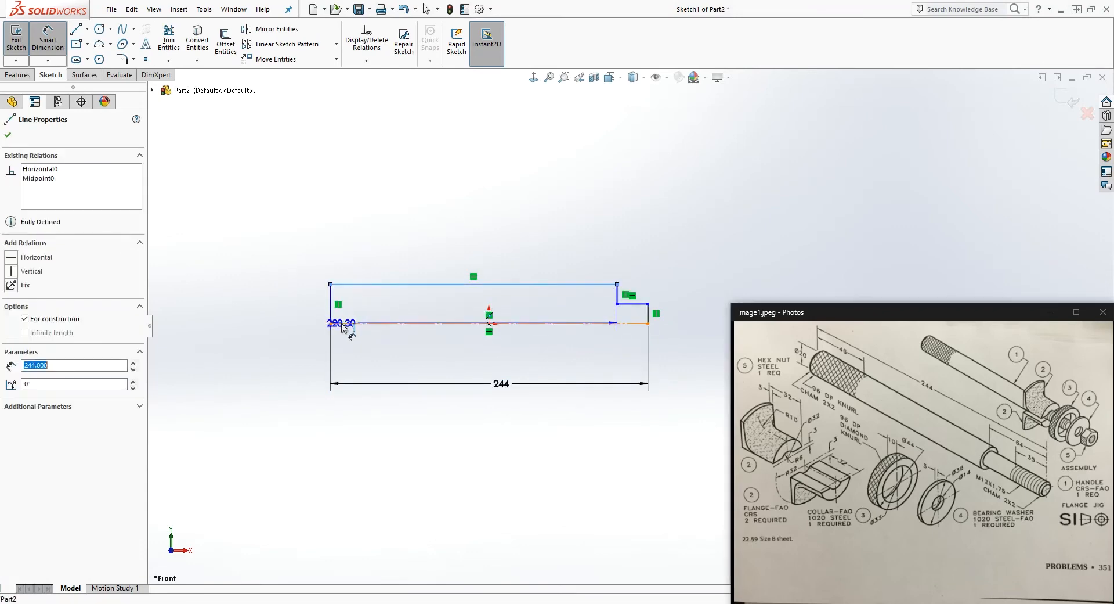
click(276, 345)
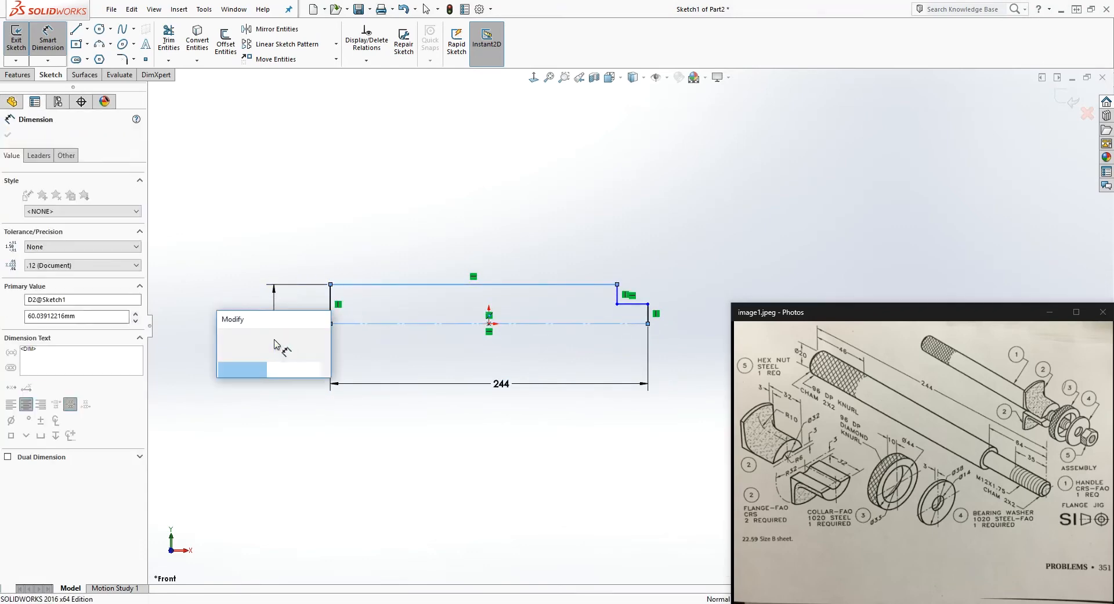
text(20)
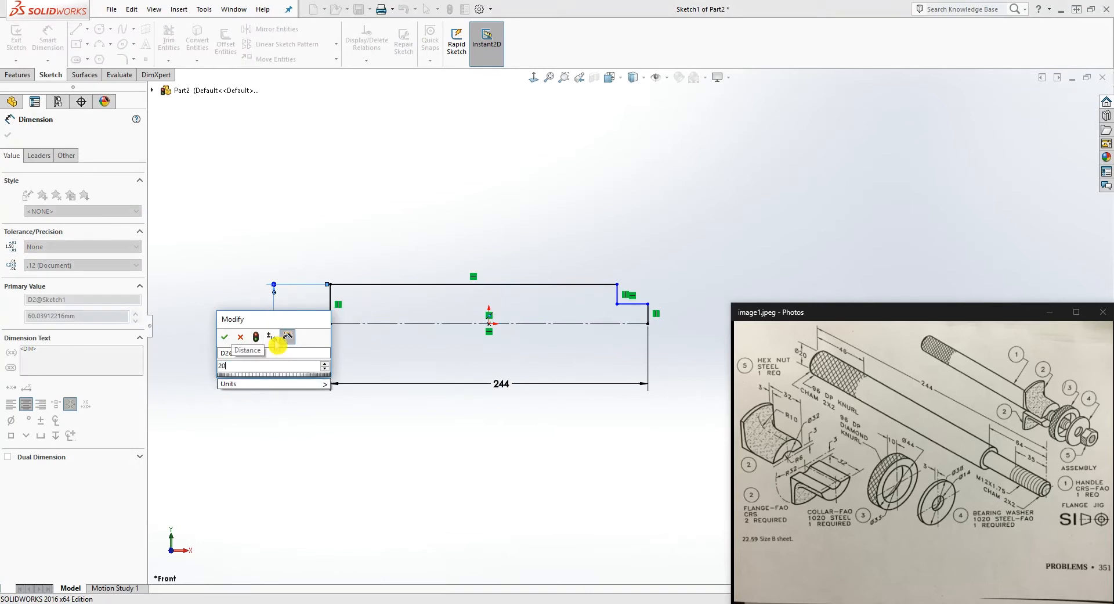
key(Return)
Step: Move the shoulder's inner corner back above the centreline and dimension the reduced end's length as 64 mm
scroll(624, 328, down, 2)
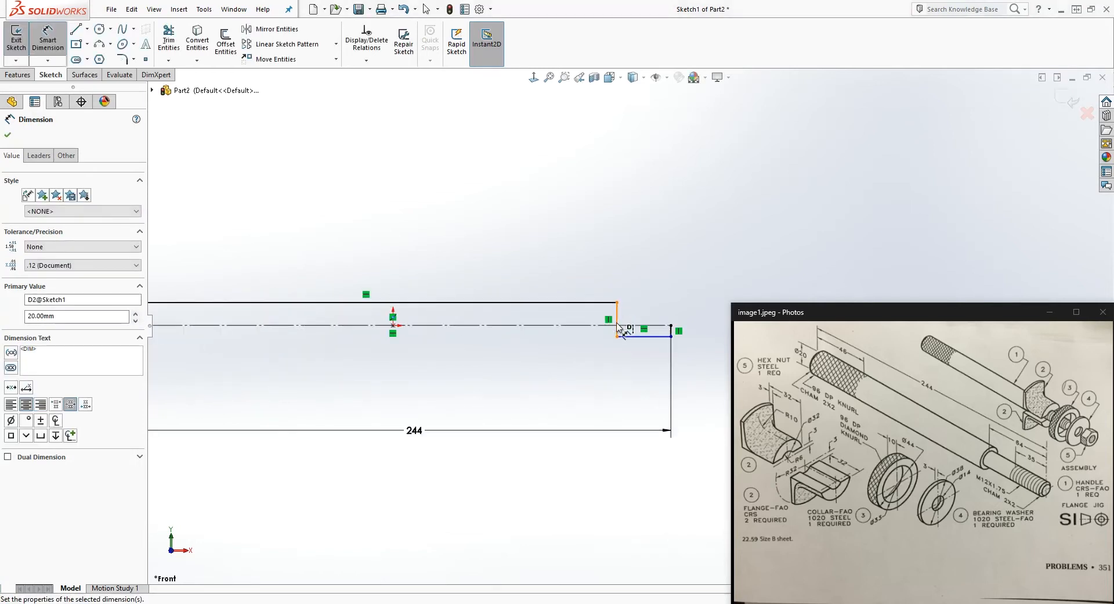
drag(617, 334, 620, 322)
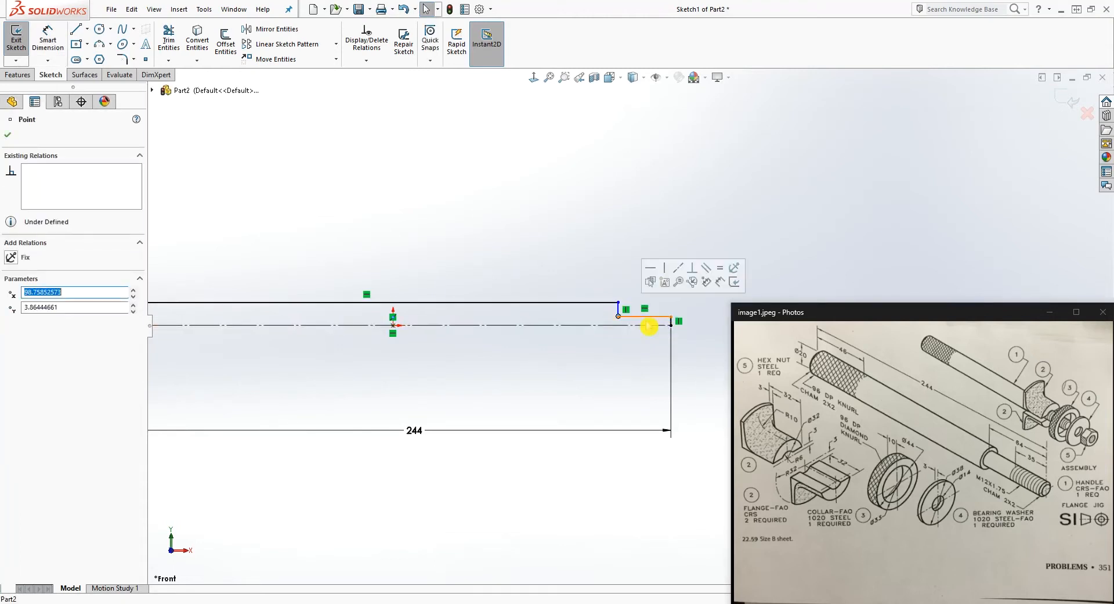
right_drag(706, 511, 699, 453)
click(671, 316)
click(619, 316)
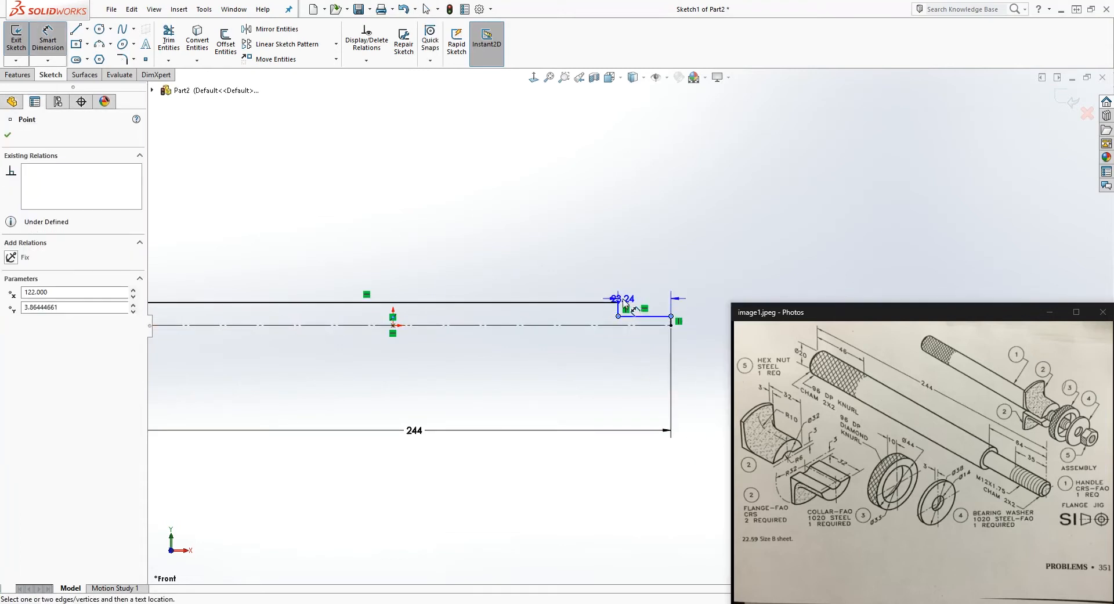
click(630, 232)
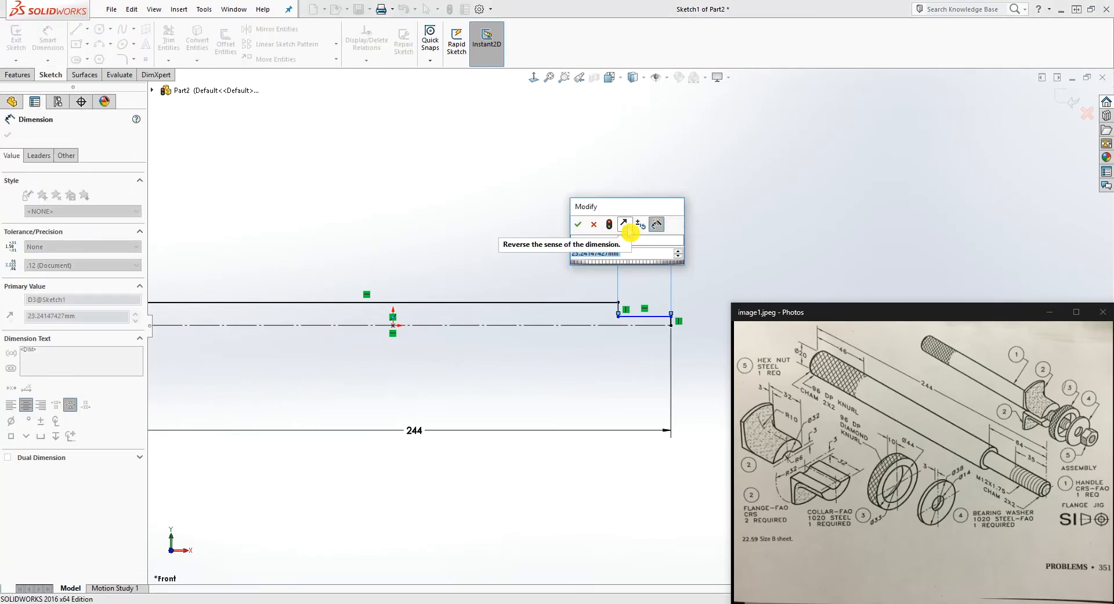
text(64)
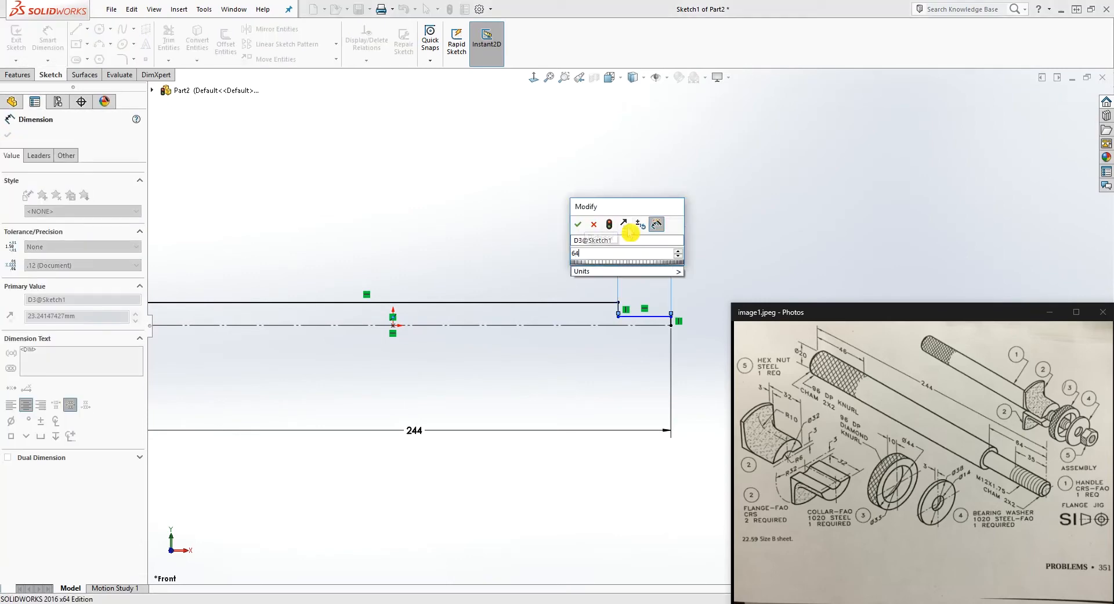
key(Return)
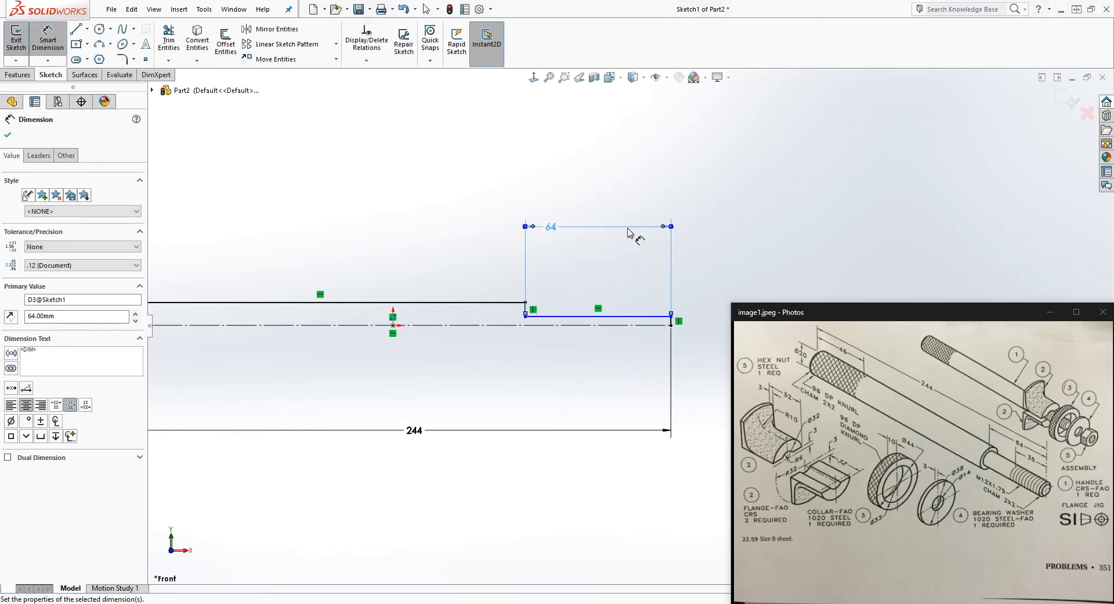
Step: Dimension the reduced end as a 12 mm diameter across the centreline
click(650, 325)
click(649, 326)
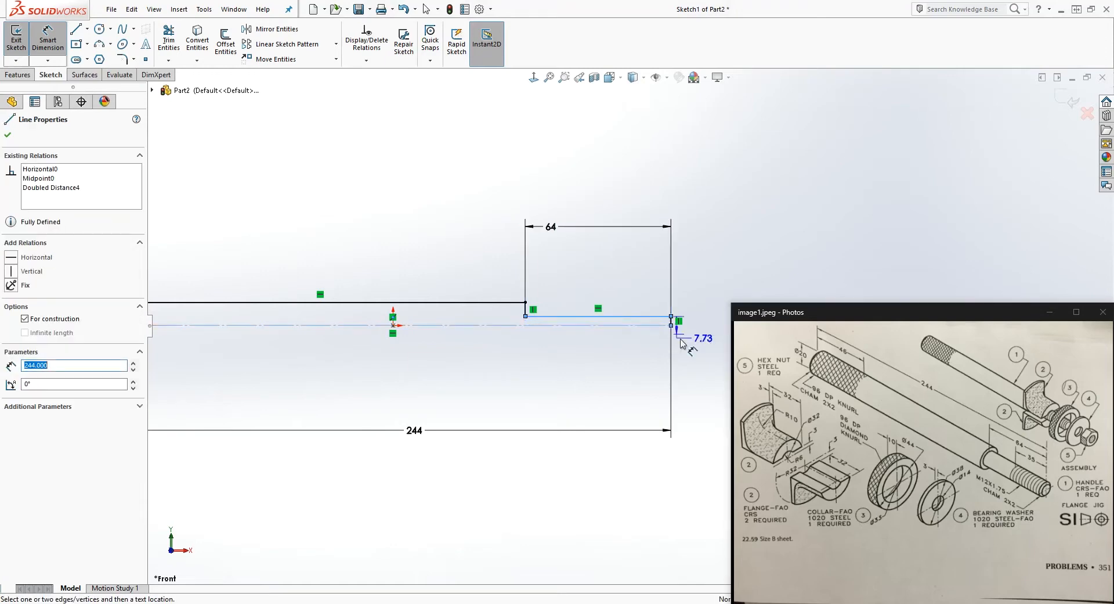
click(708, 330)
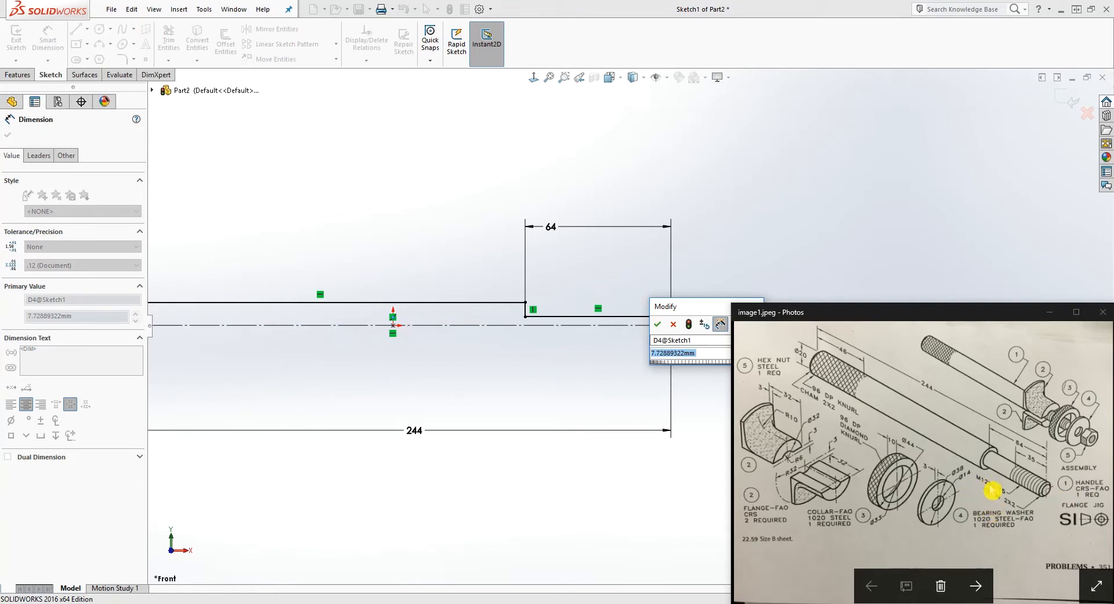
text(12)
key(Return)
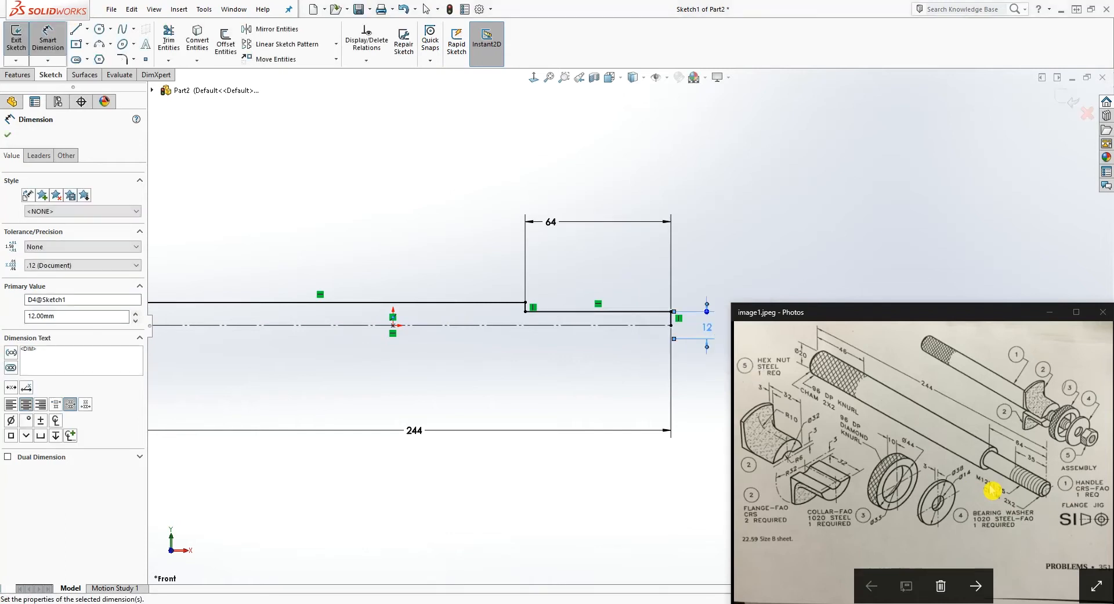
Step: Revolve the profile 360 degrees about the construction line, letting the open sketch be closed automatically
scroll(577, 381, up, 2)
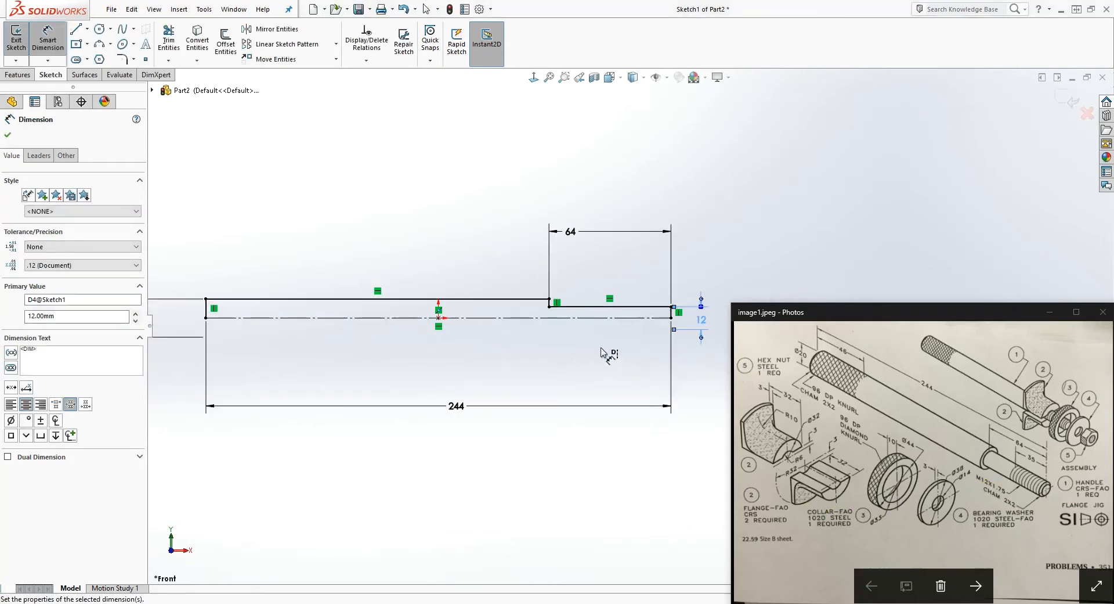
click(18, 74)
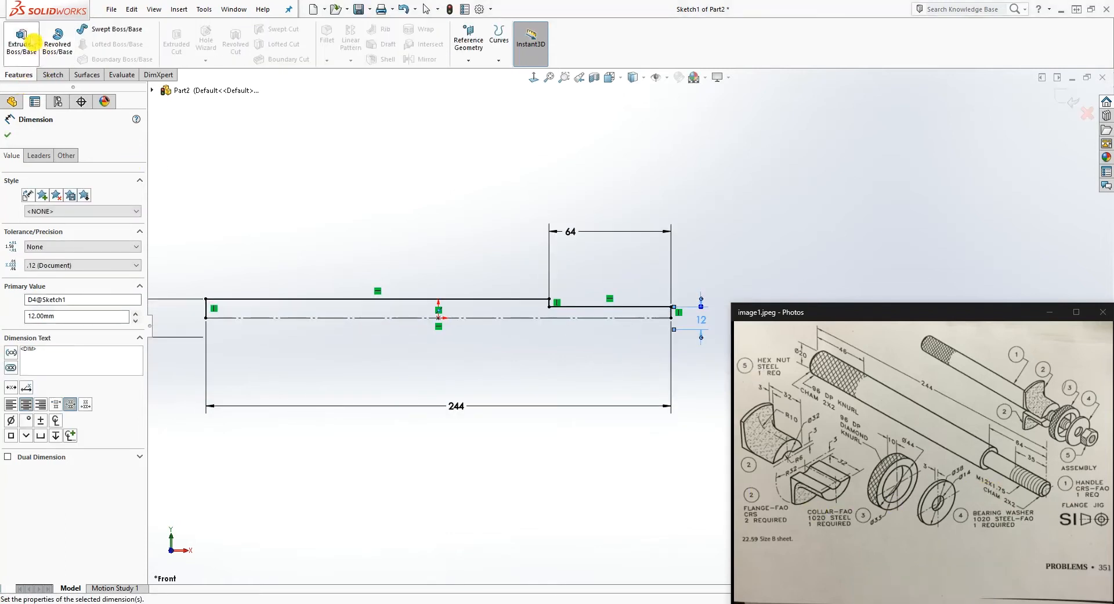
click(58, 44)
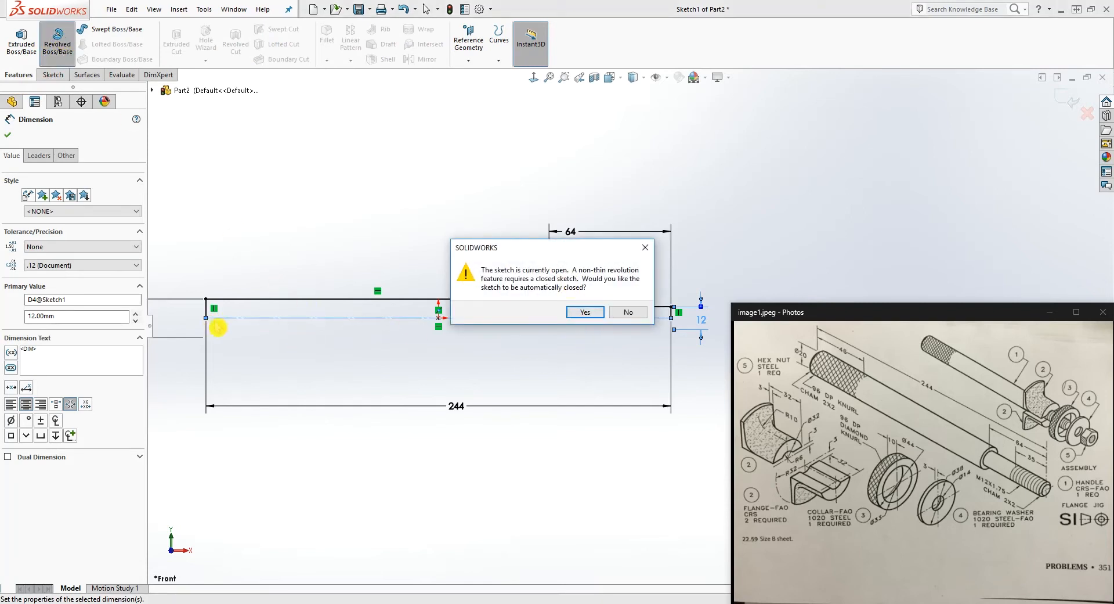
click(585, 312)
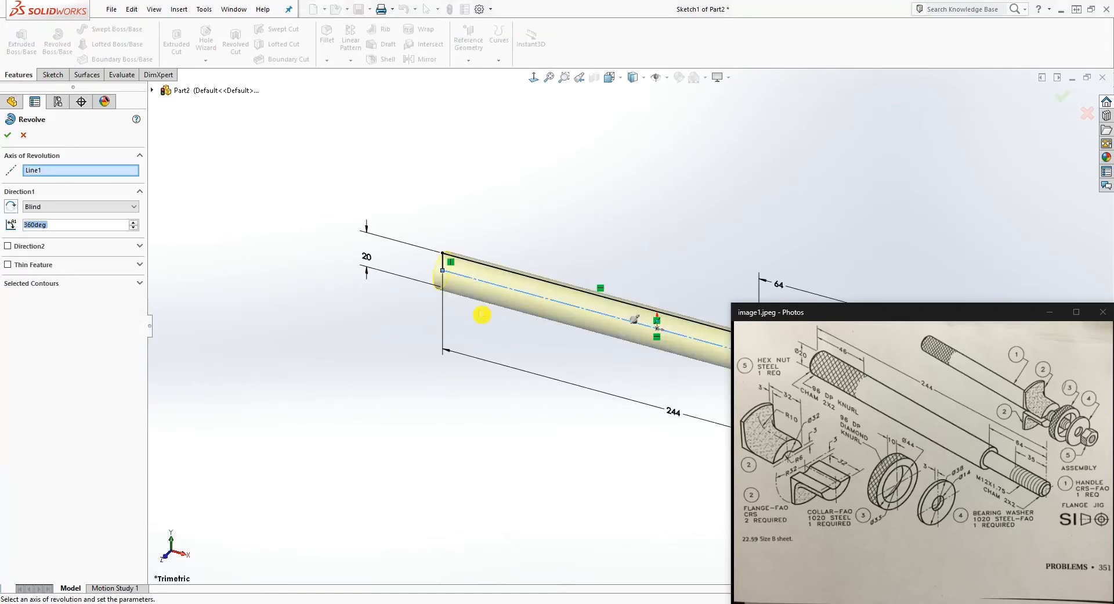
scroll(545, 362, up, 3)
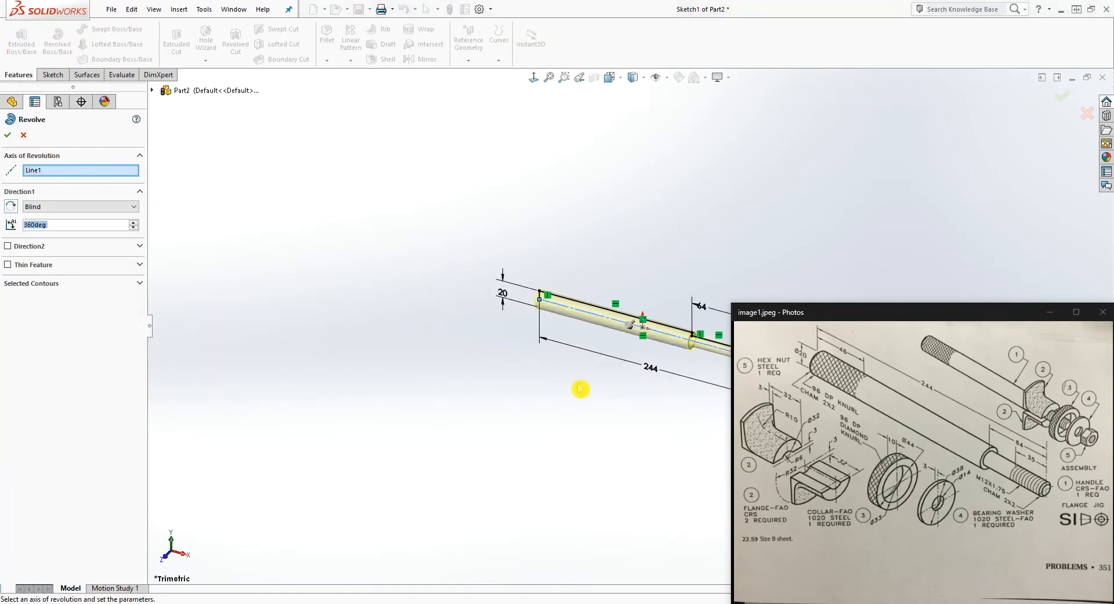
scroll(720, 259, down, 3)
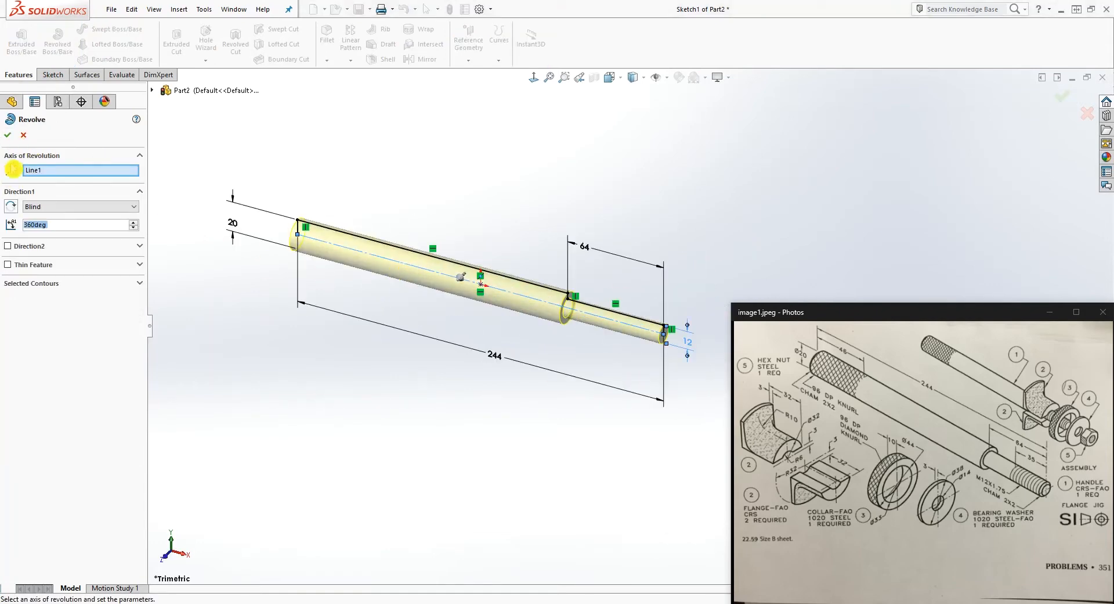
click(8, 139)
Step: Examine the revolved stepped shaft from several angles against the reference drawing
scroll(625, 231, down, 3)
middle_drag(625, 231, 579, 276)
click(498, 431)
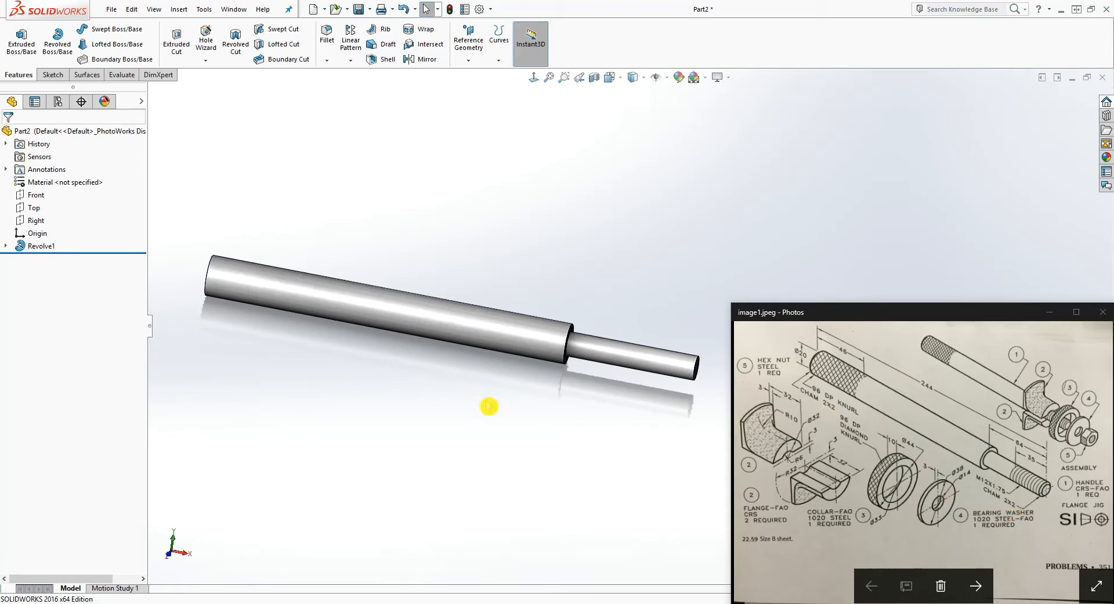
middle_drag(488, 395, 692, 402)
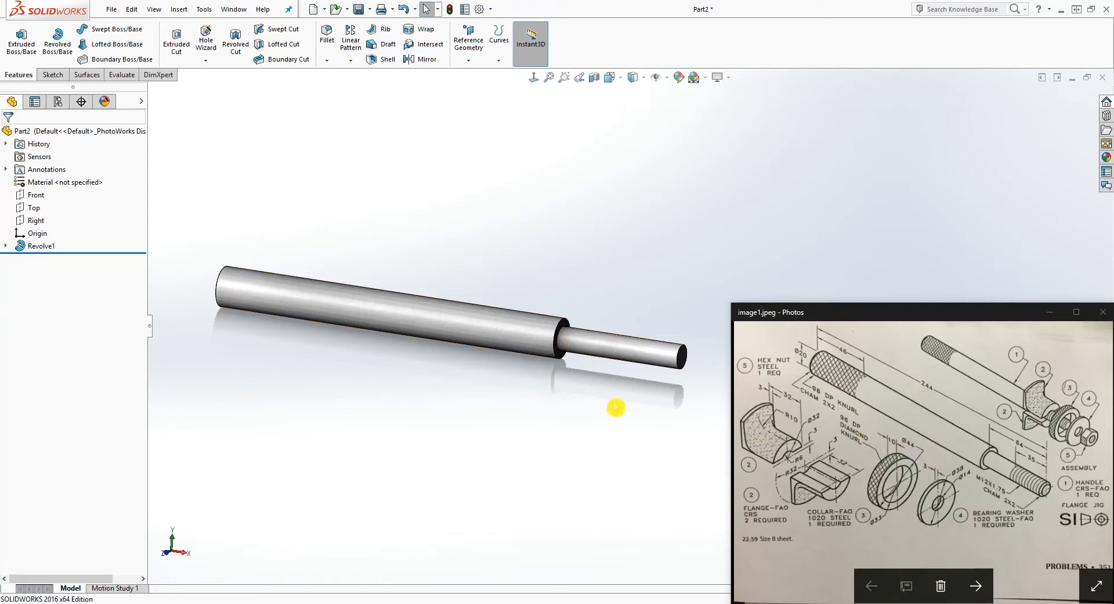
middle_drag(397, 256, 424, 305)
scroll(540, 328, up, 2)
scroll(620, 348, down, 2)
middle_drag(621, 351, 548, 291)
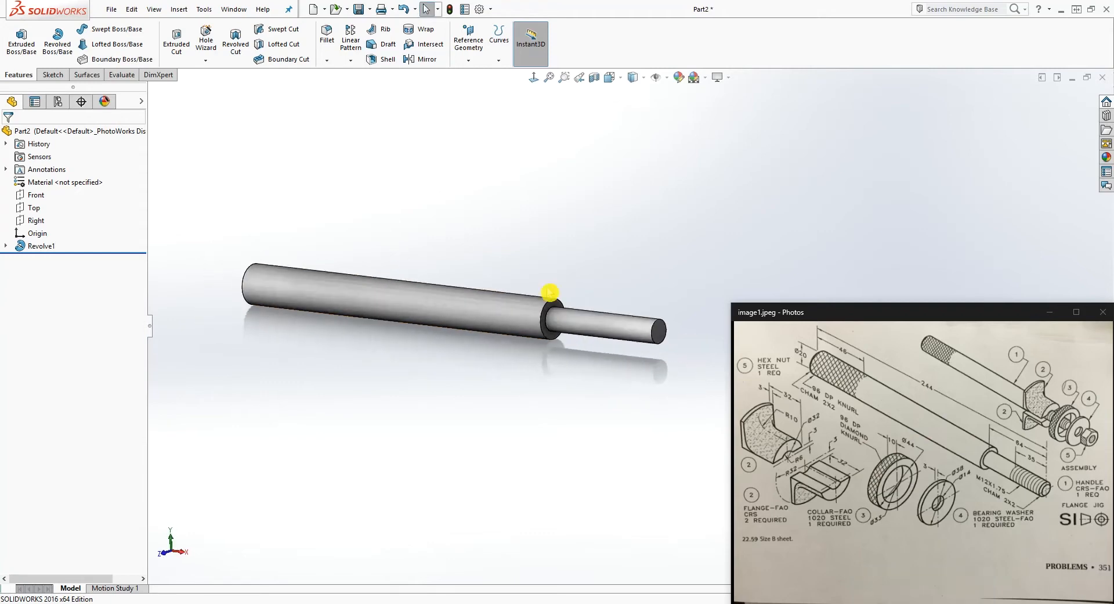
Step: Start a cosmetic thread using ANSI Metric machine threads and choose size M12x1.75
click(179, 9)
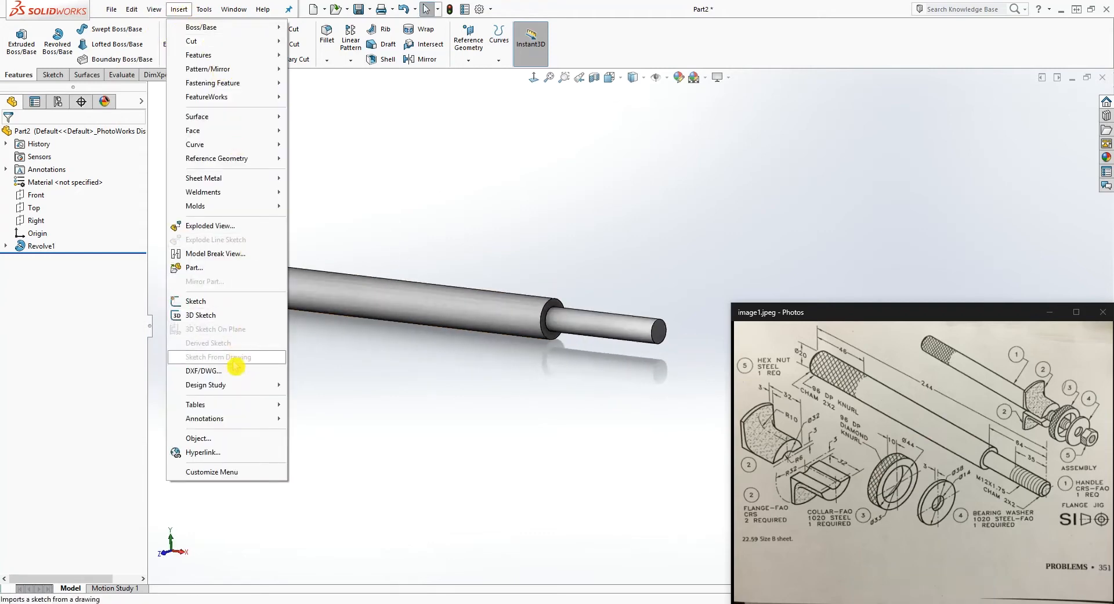
mouse_move(241, 422)
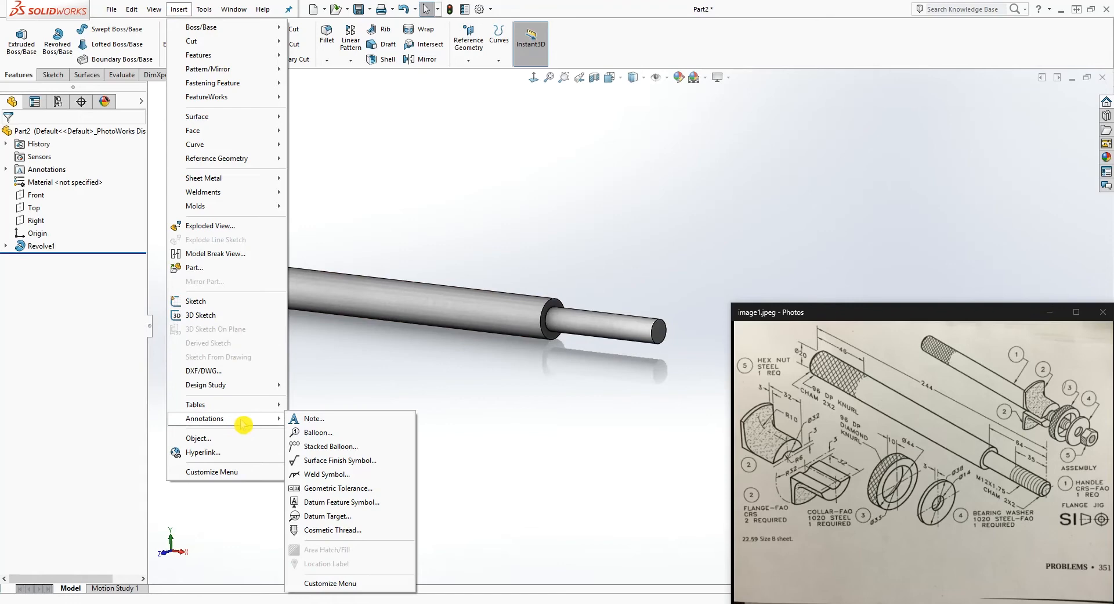
click(332, 529)
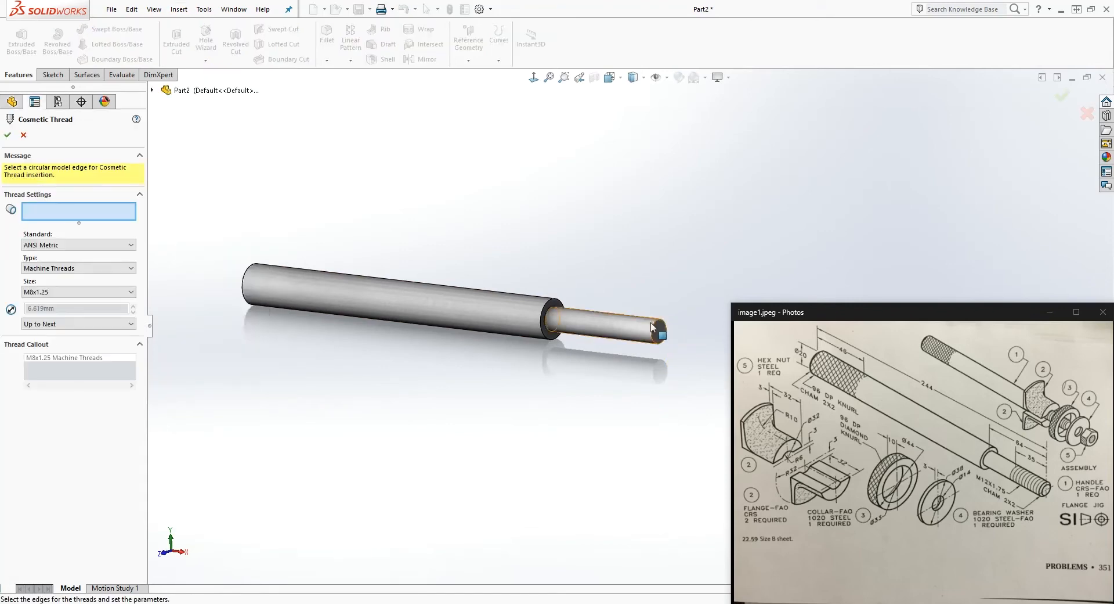
scroll(668, 334, down, 2)
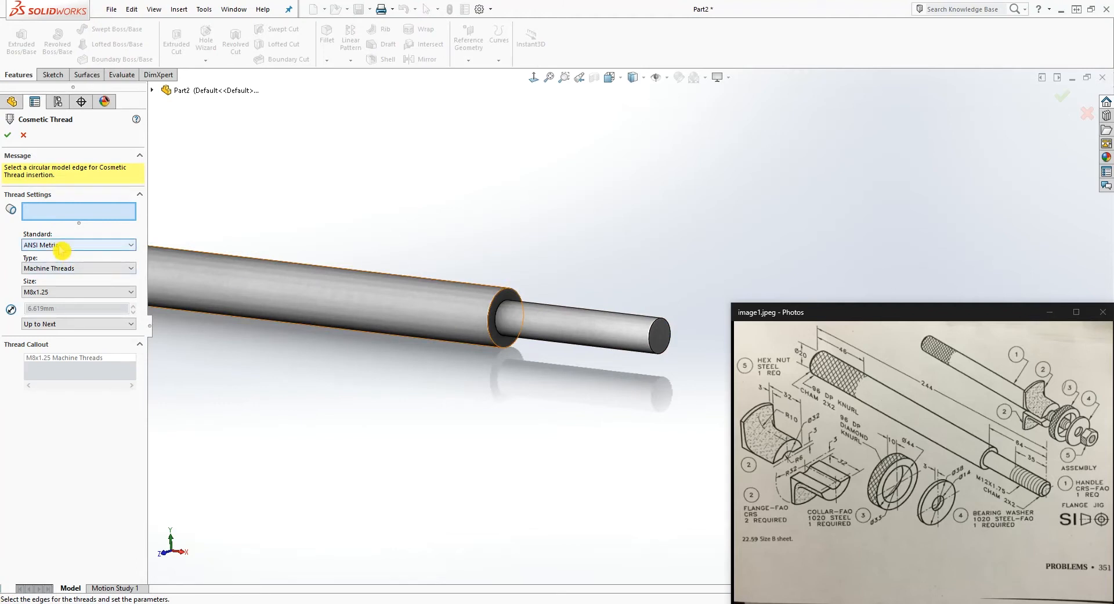
click(63, 295)
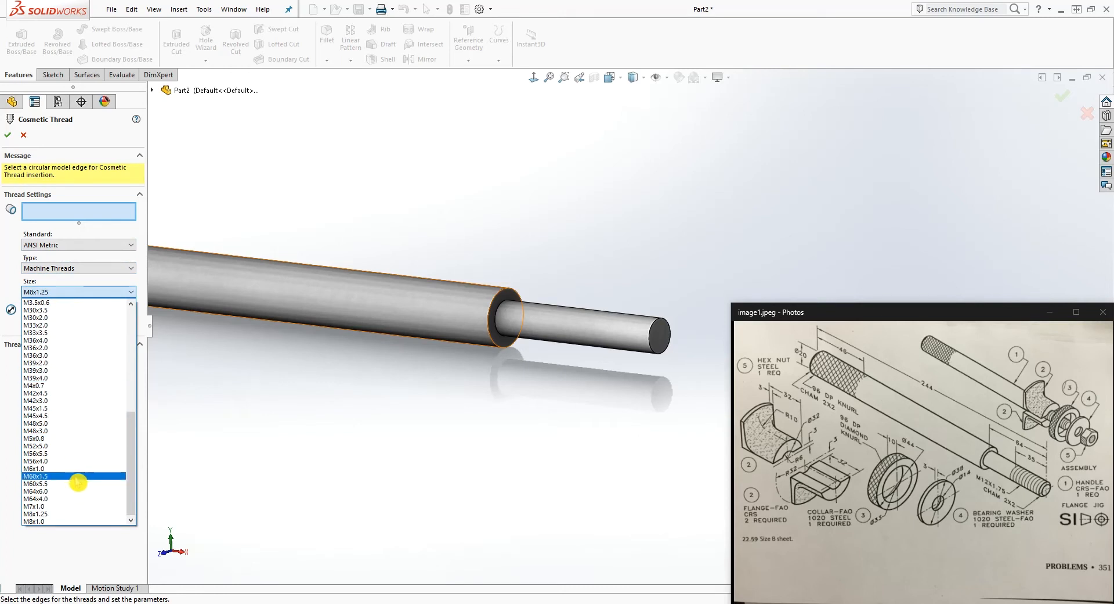
scroll(75, 394, up, 4)
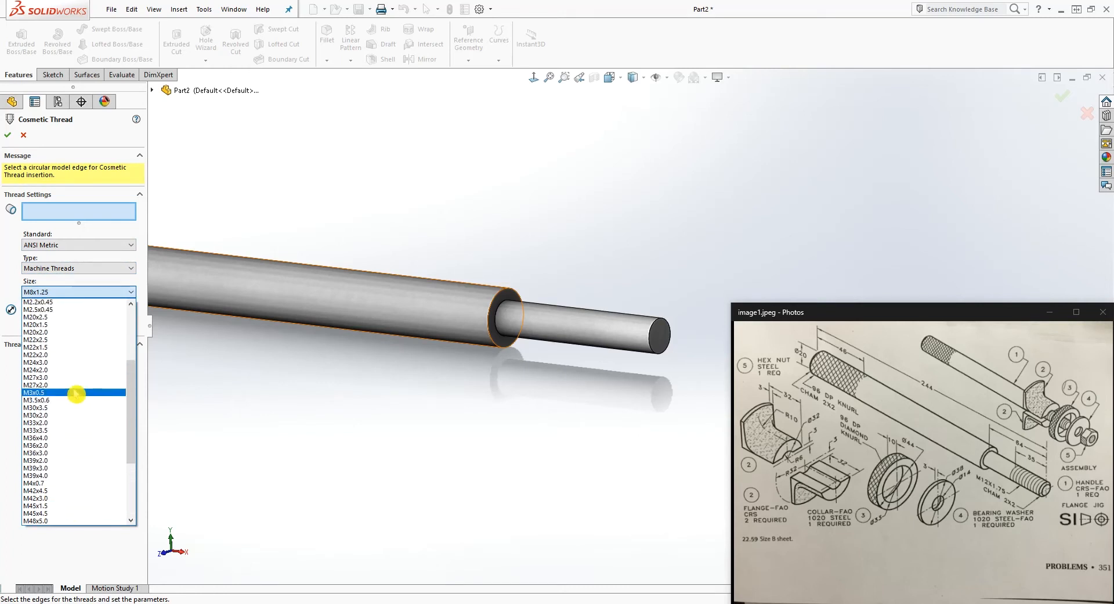
scroll(75, 394, up, 5)
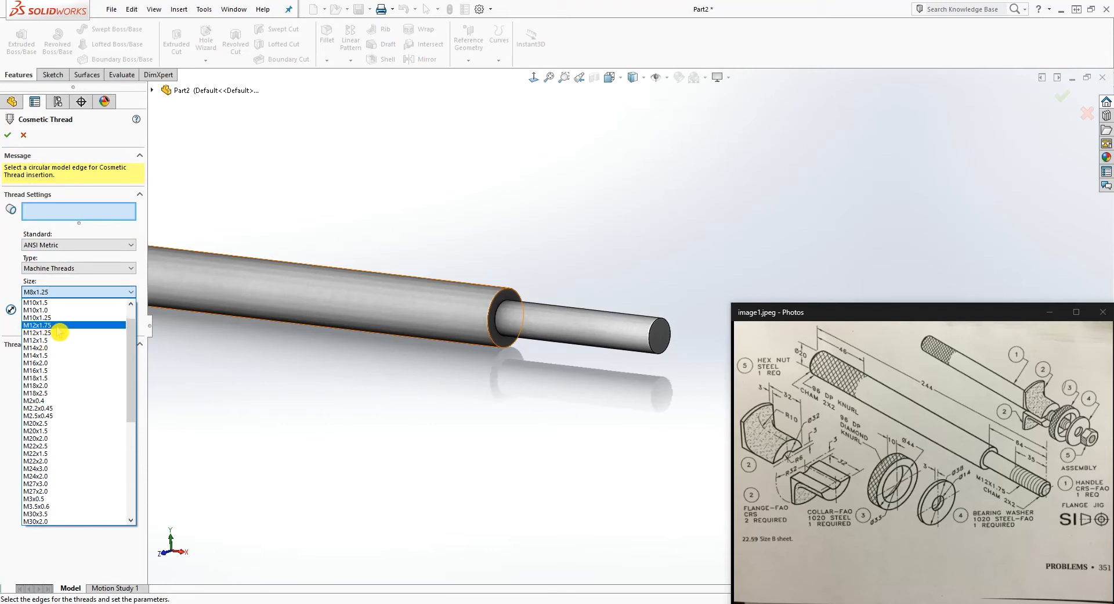
click(57, 326)
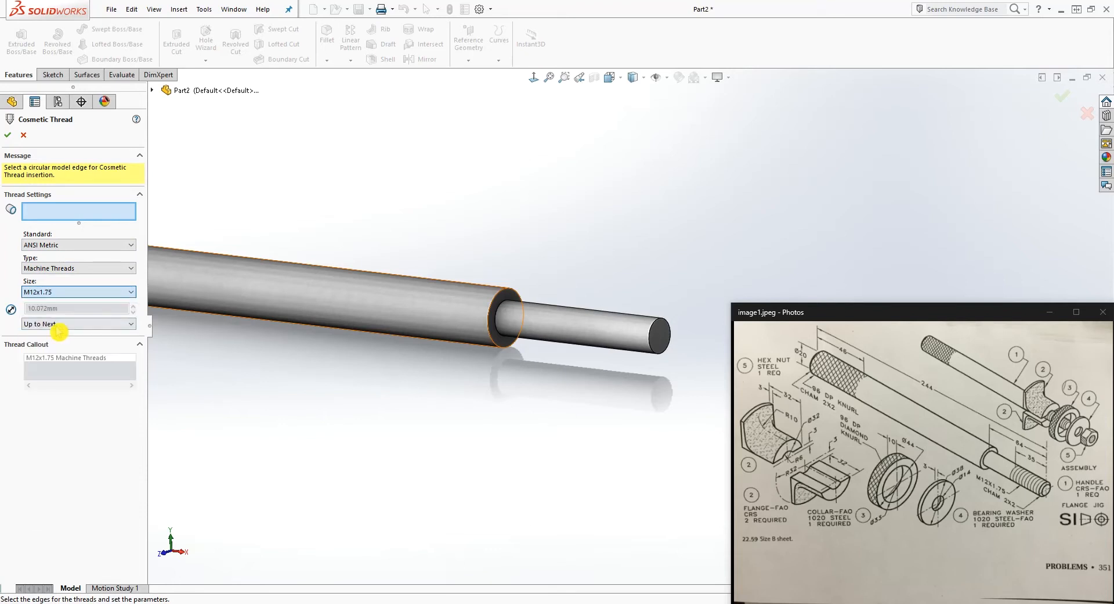
Step: Make the cosmetic thread blind with a 35 mm length and apply it to the reduced end's outer circular edge
click(82, 324)
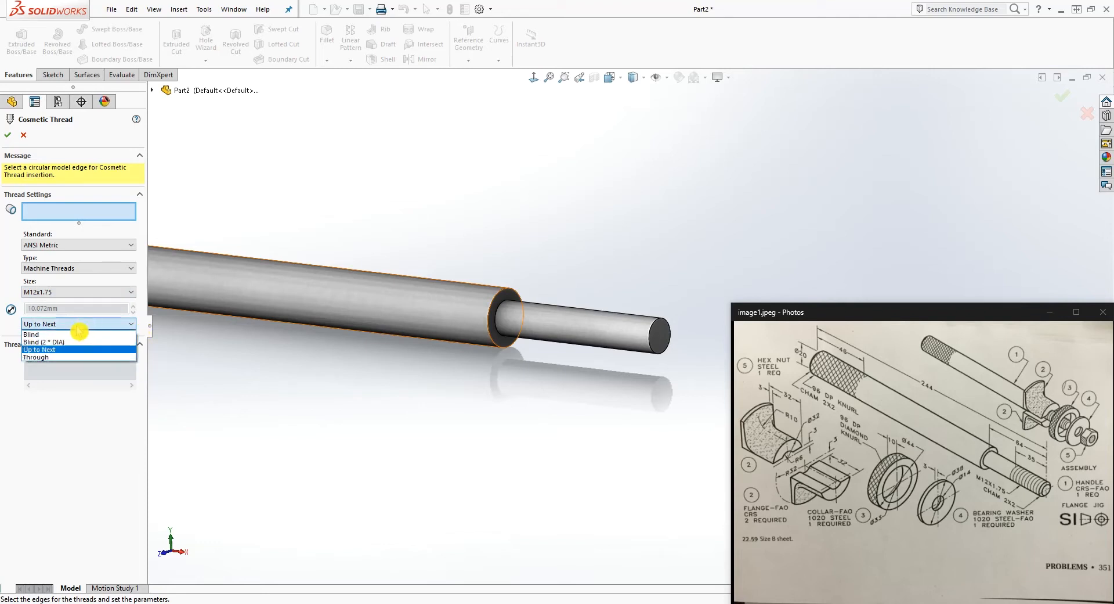
click(46, 335)
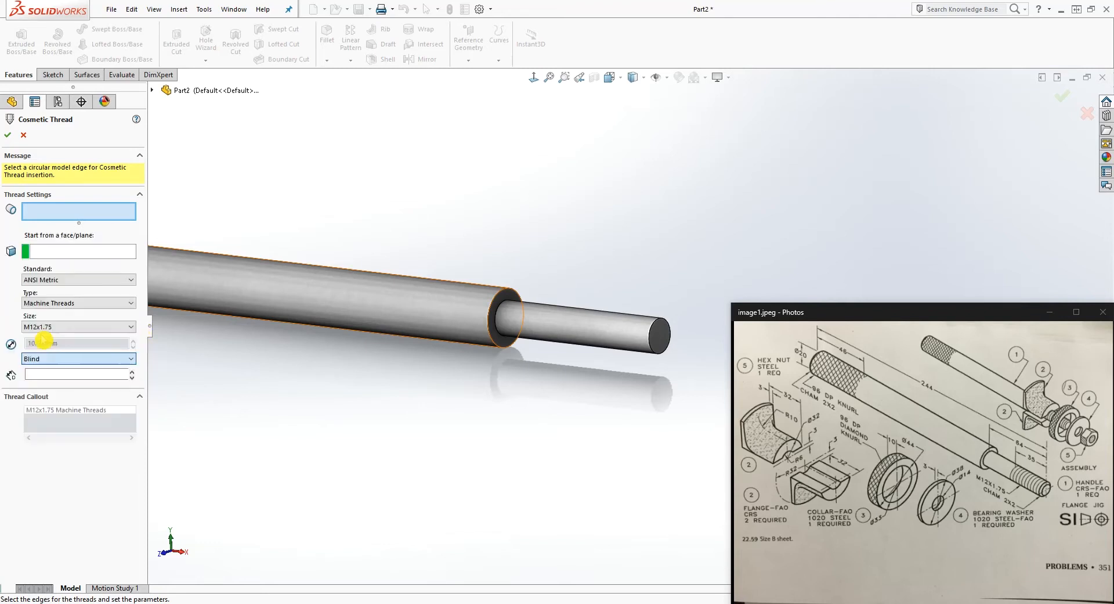
click(55, 372)
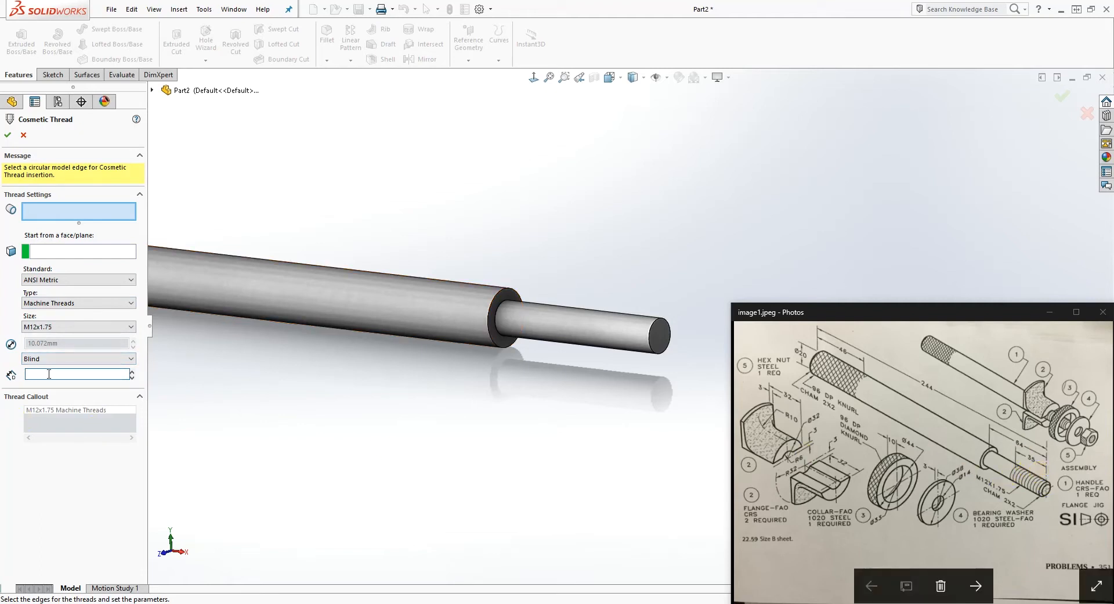
text(35)
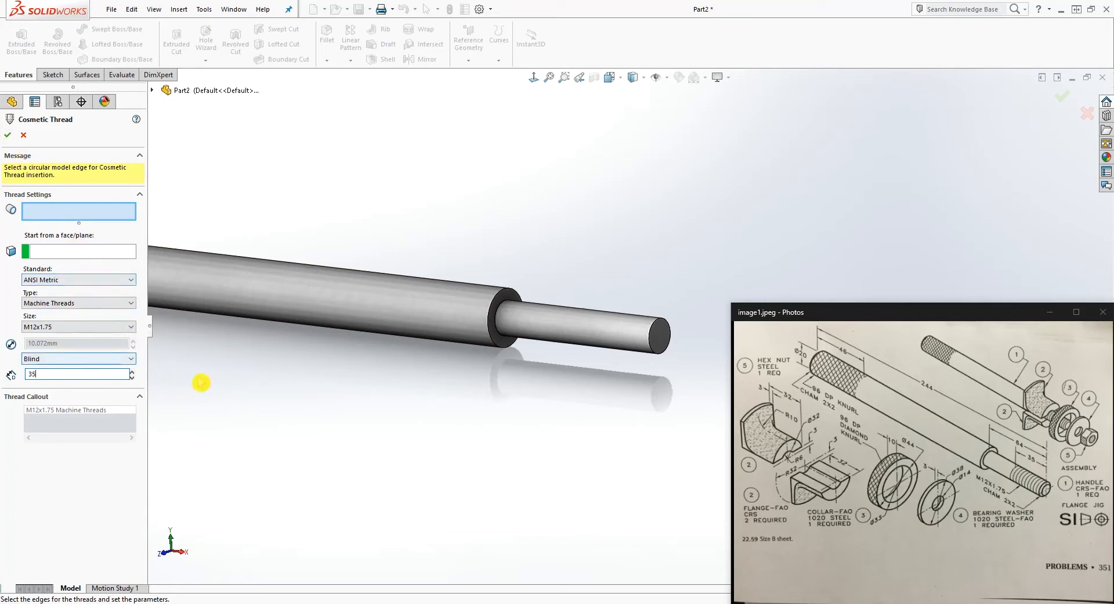
click(94, 210)
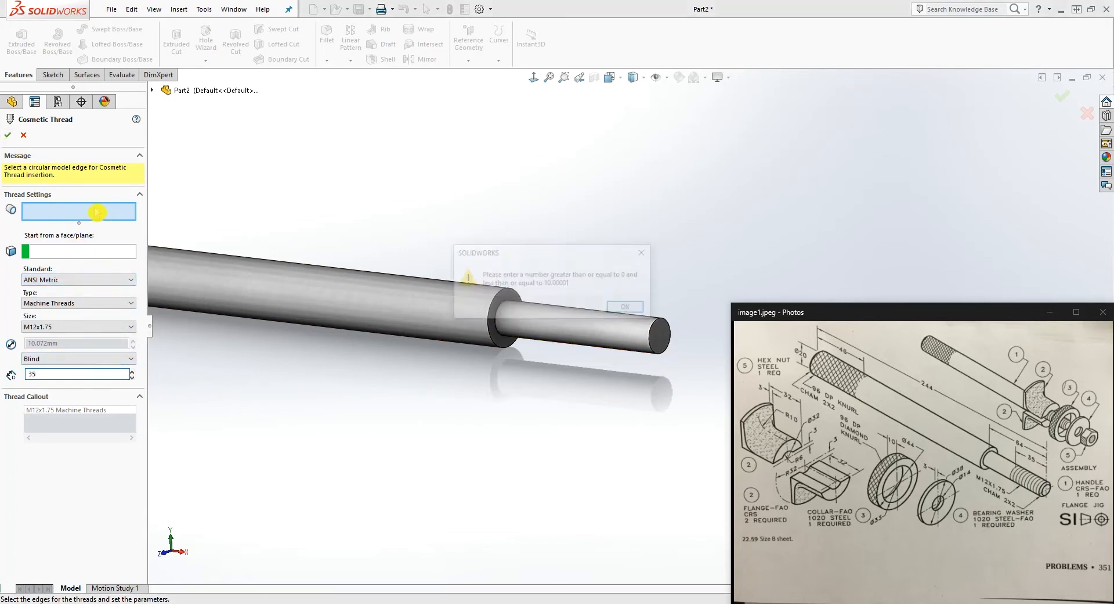
click(625, 307)
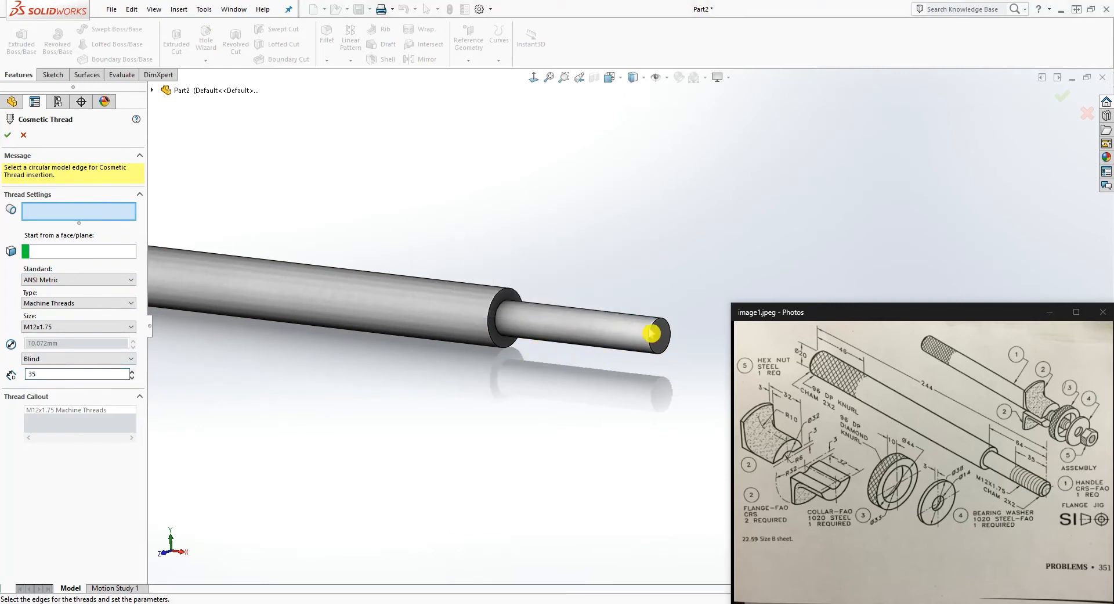
click(657, 327)
middle_drag(535, 443, 562, 434)
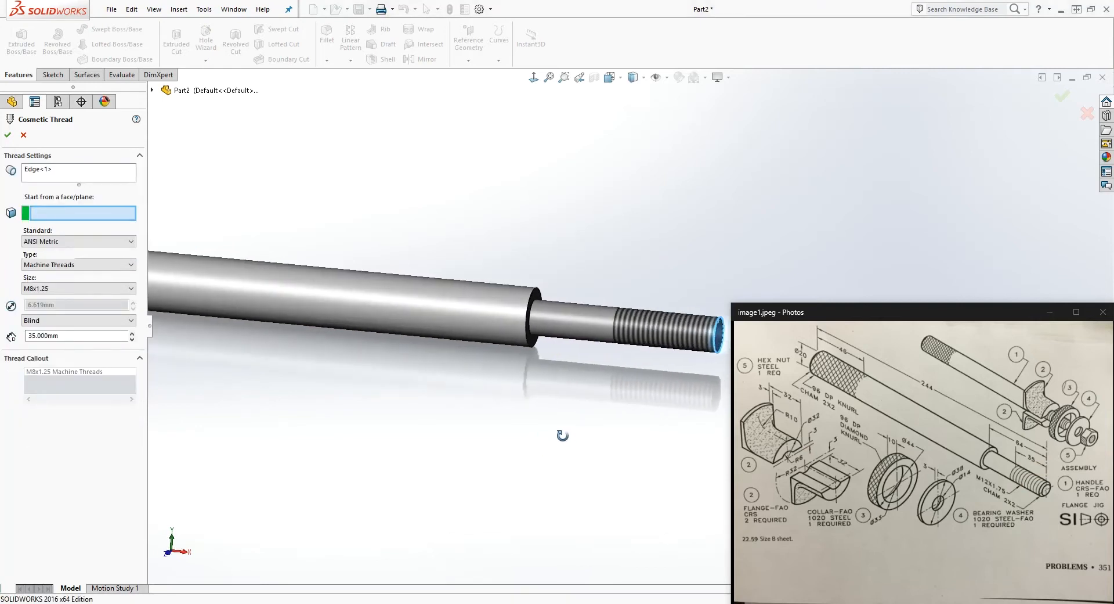
Step: Set the selected edge's thread size to M12x1.75 and accept the cosmetic thread
click(50, 288)
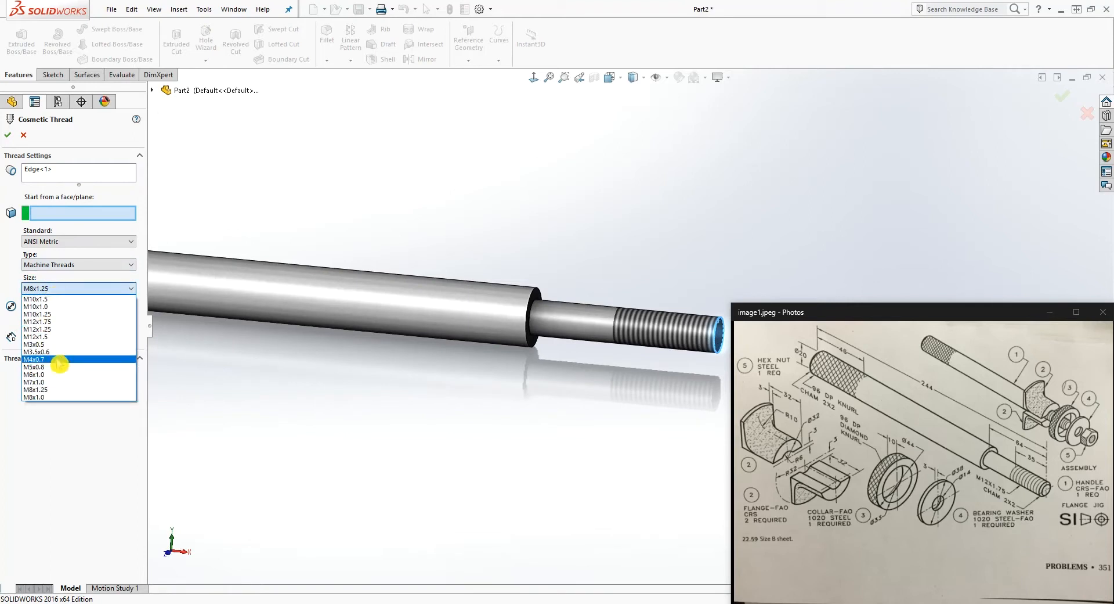
click(55, 321)
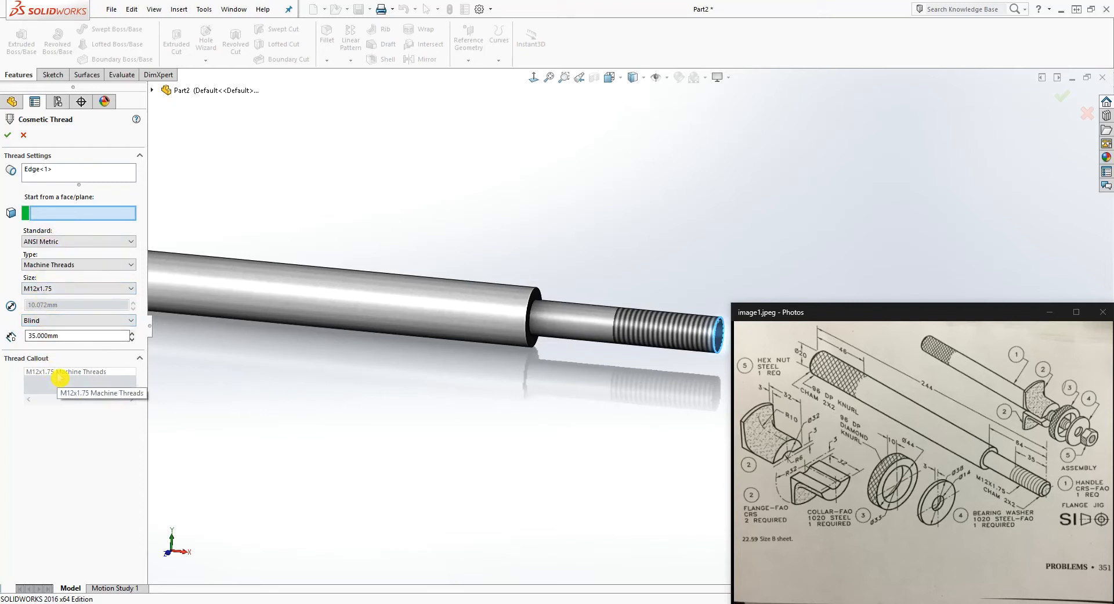
click(8, 134)
scroll(677, 304, up, 2)
scroll(679, 350, down, 3)
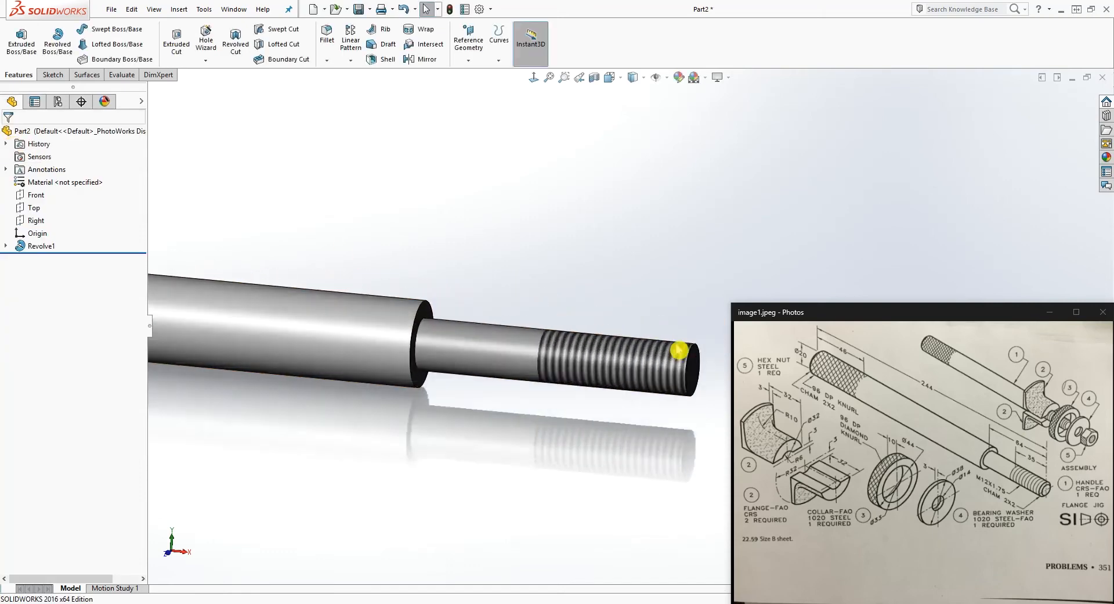
scroll(679, 350, down, 4)
middle_drag(664, 371, 685, 224)
scroll(453, 176, up, 2)
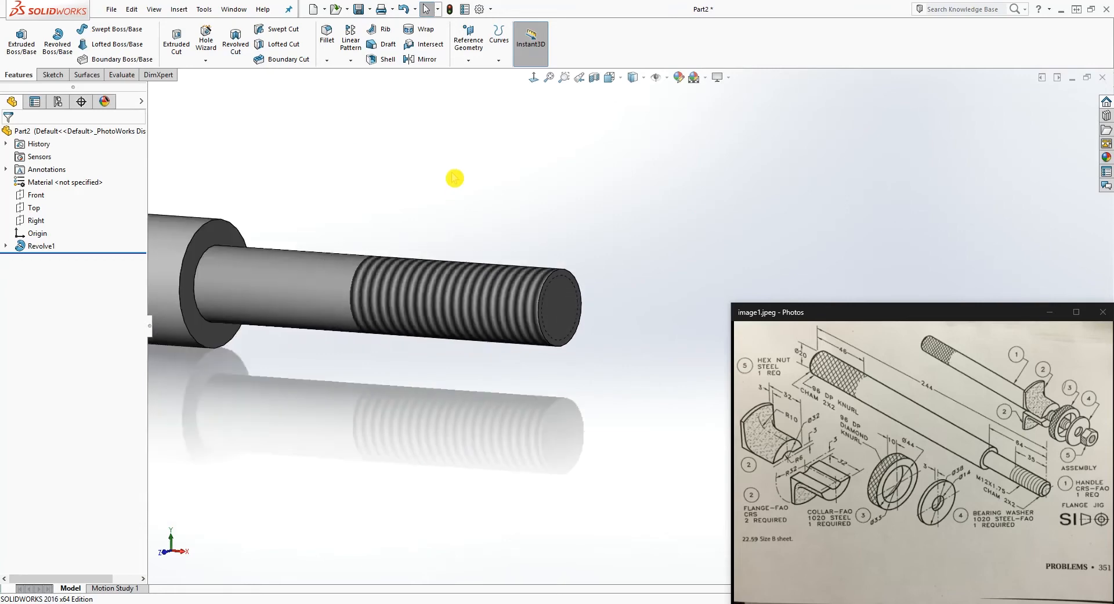
Step: Start a distance-distance chamfer with both distances set to 2 mm
click(327, 60)
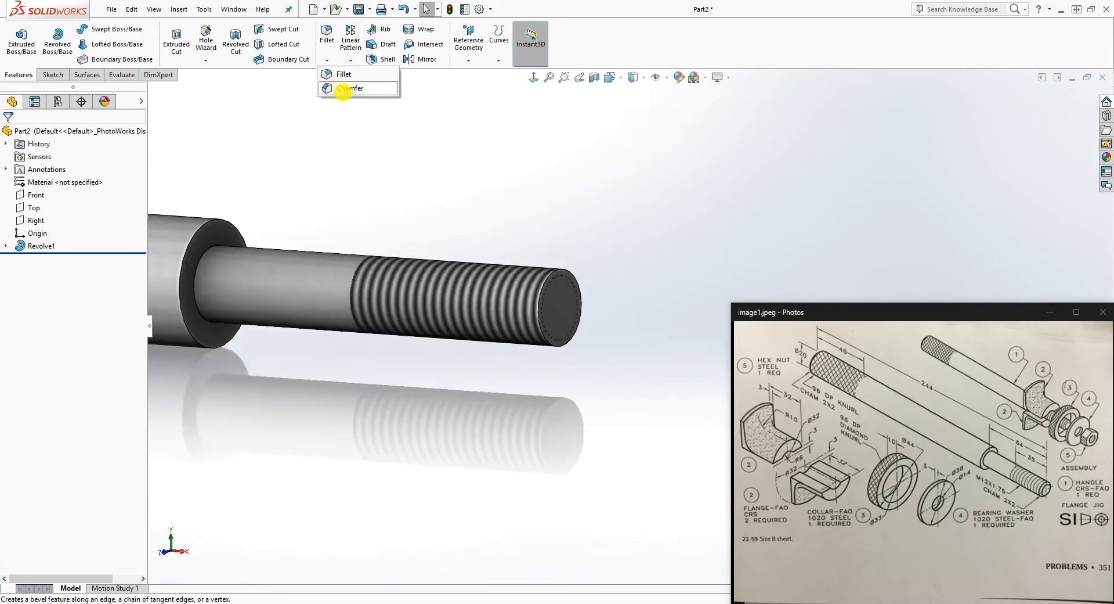
click(344, 89)
scroll(385, 247, up, 5)
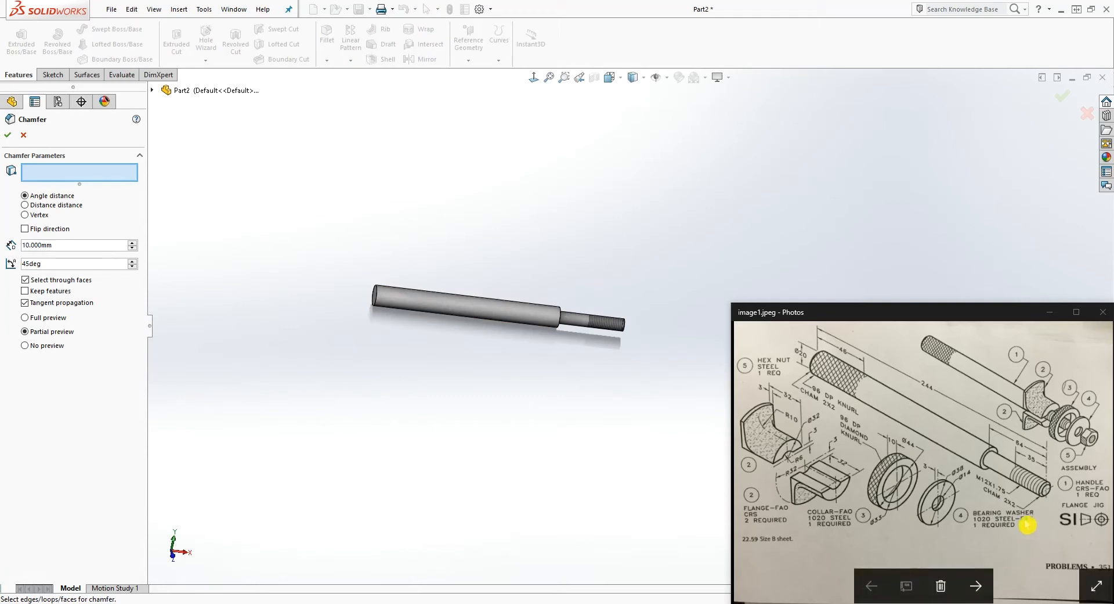
click(26, 207)
click(64, 245)
text(2)
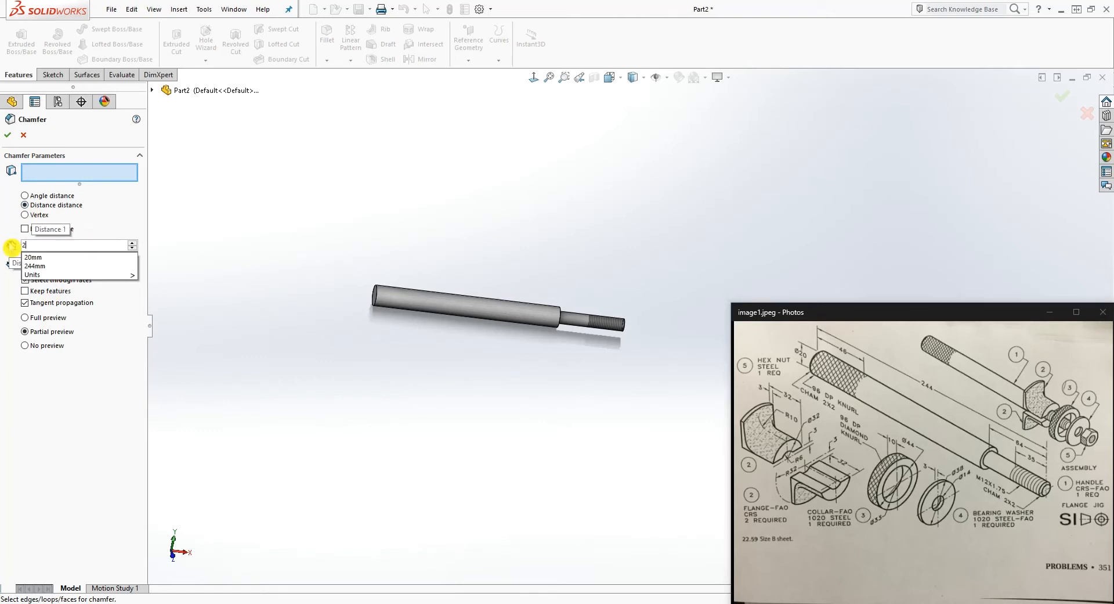
key(Return)
click(61, 263)
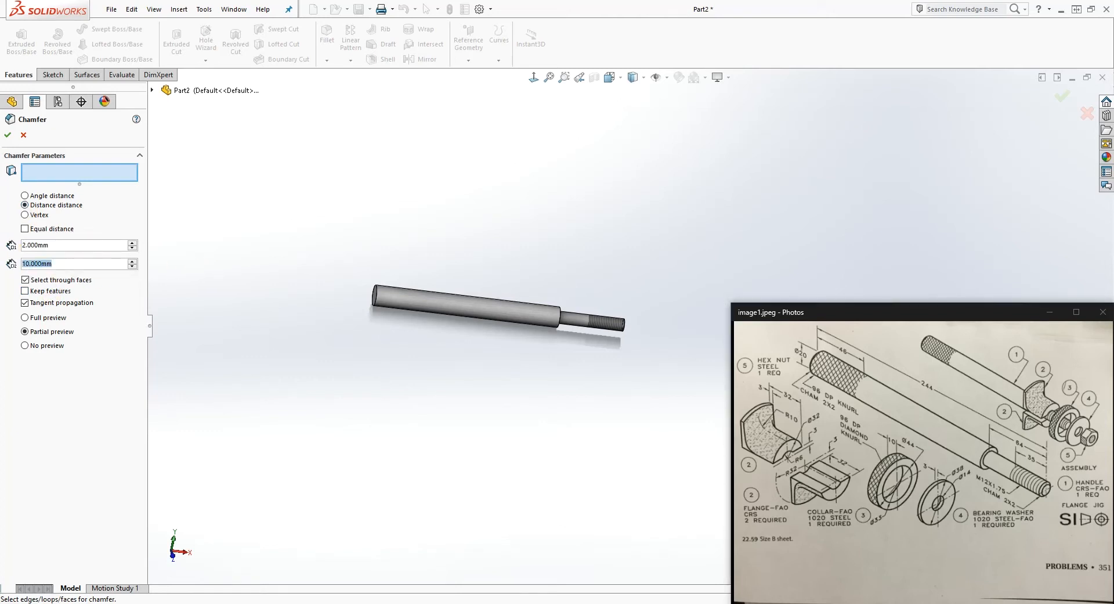
text(2)
key(Return)
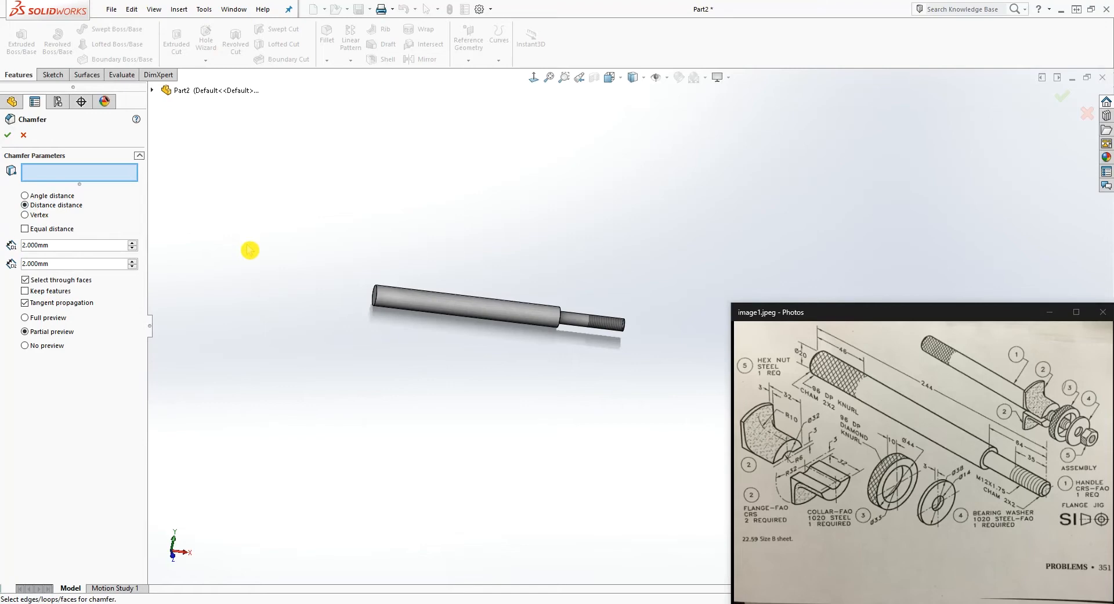
Step: Apply the chamfer to the circular edges at the threaded end and at the handle's thick end
scroll(617, 352, down, 10)
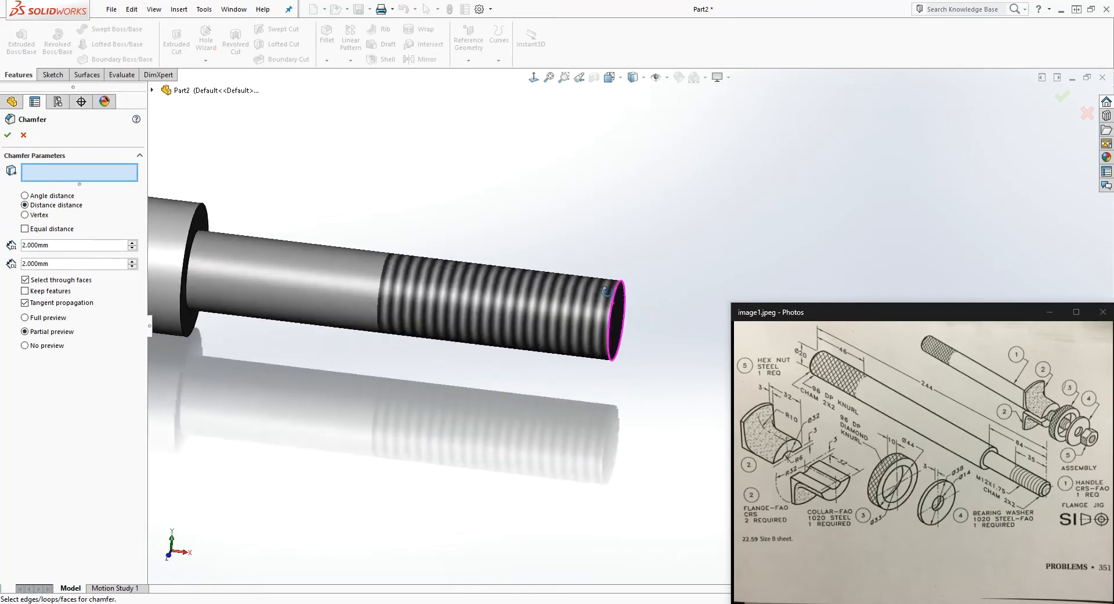
scroll(619, 293, down, 3)
click(641, 321)
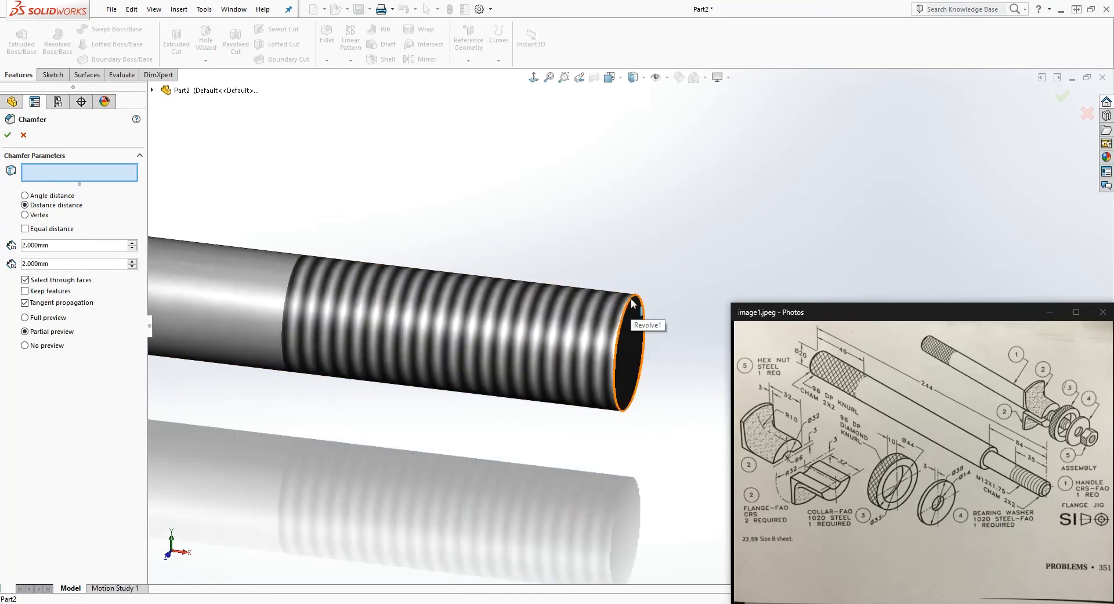
scroll(391, 378, up, 6)
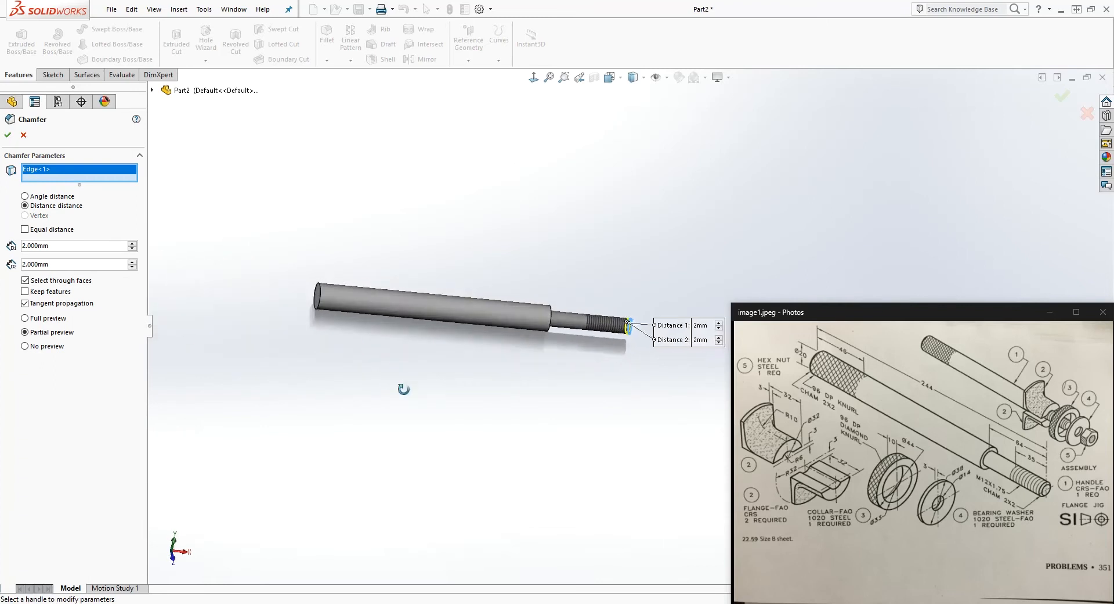
scroll(347, 316, down, 5)
scroll(347, 317, down, 3)
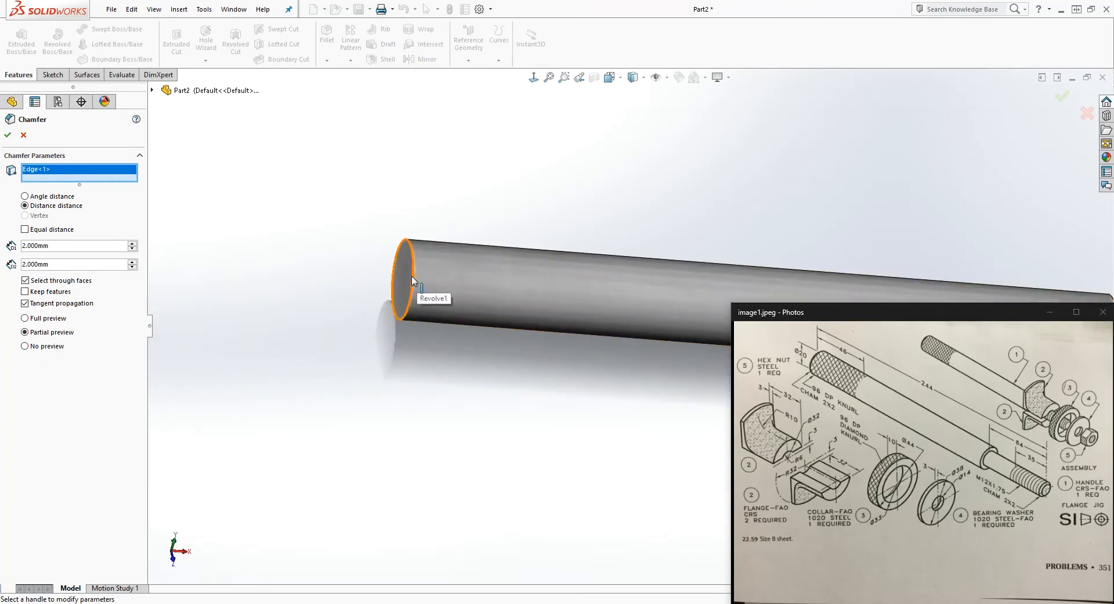
click(414, 280)
click(10, 137)
scroll(771, 264, up, 3)
scroll(838, 256, down, 4)
scroll(569, 390, up, 2)
middle_drag(571, 438, 523, 459)
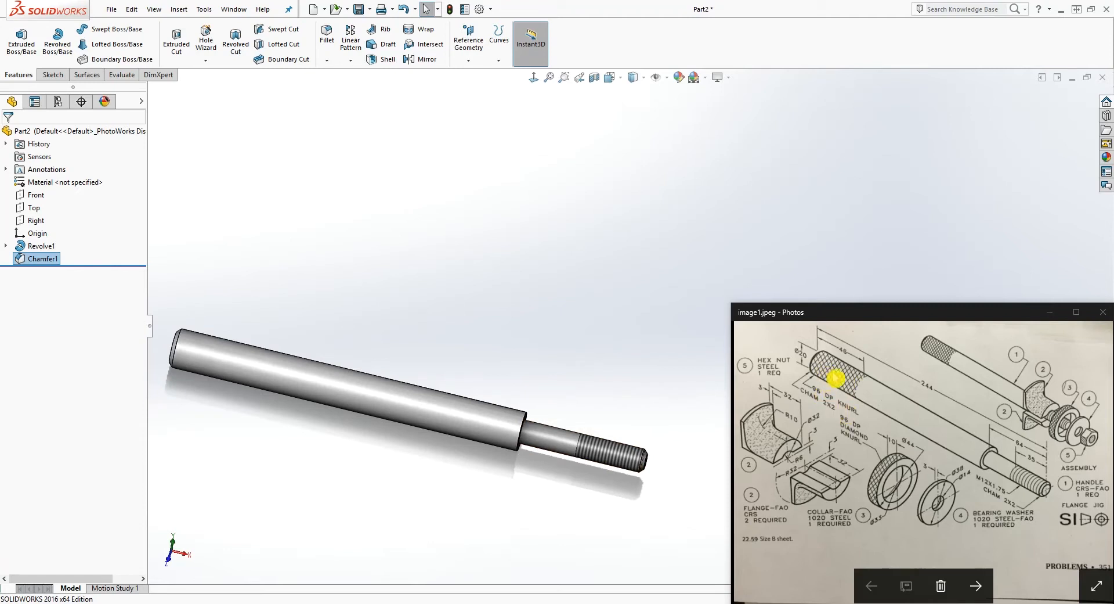
Step: Open a new sketch on the flat end face of the handle's thick end and view it face-on
middle_drag(487, 422, 545, 348)
scroll(307, 351, down, 3)
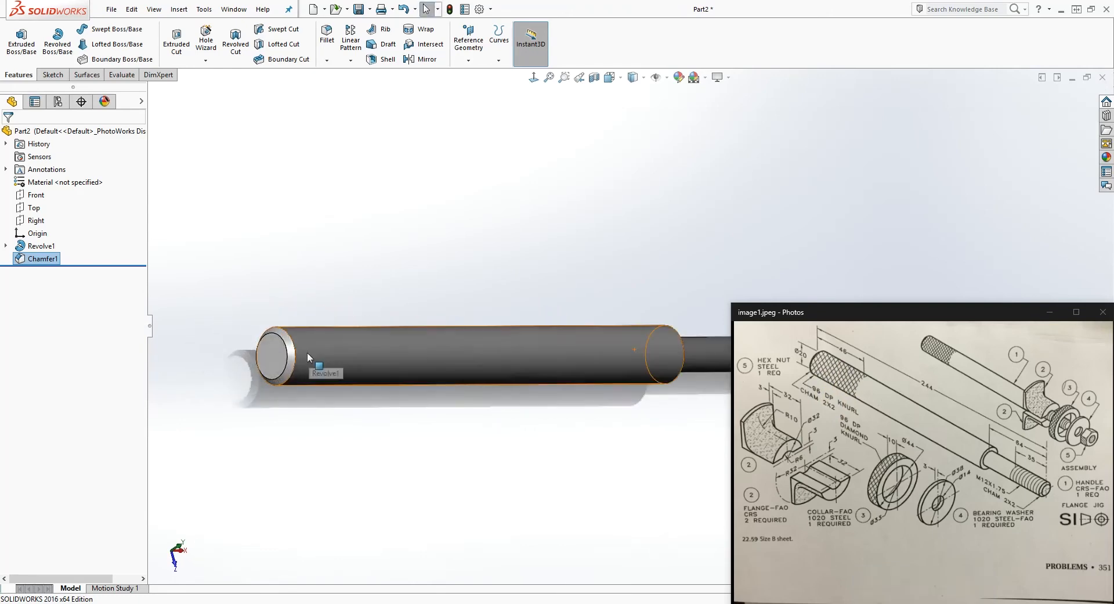
click(275, 352)
click(51, 76)
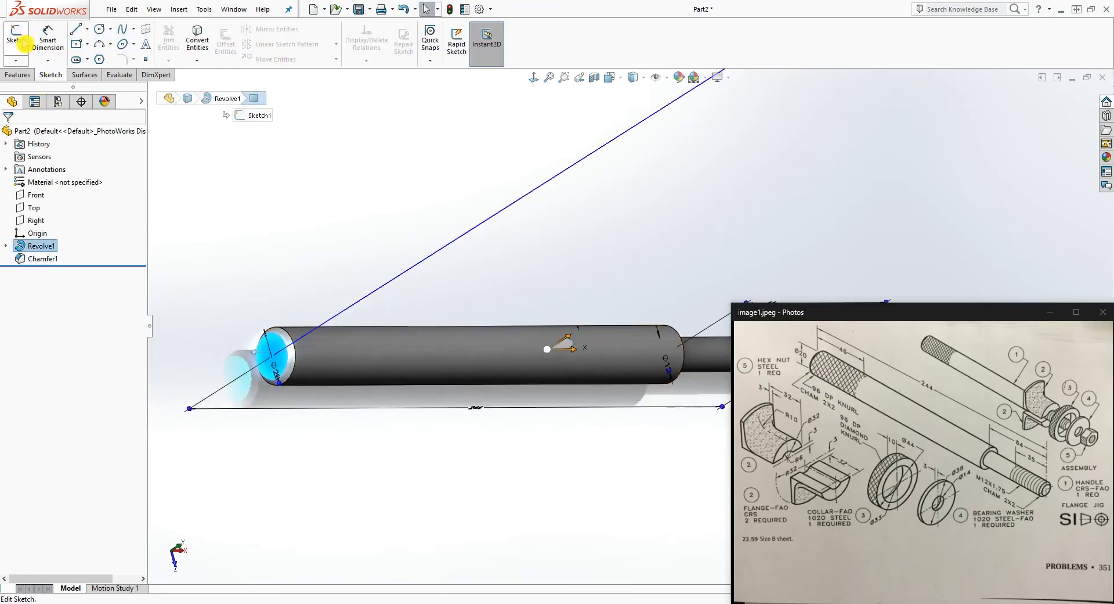
click(17, 40)
click(534, 78)
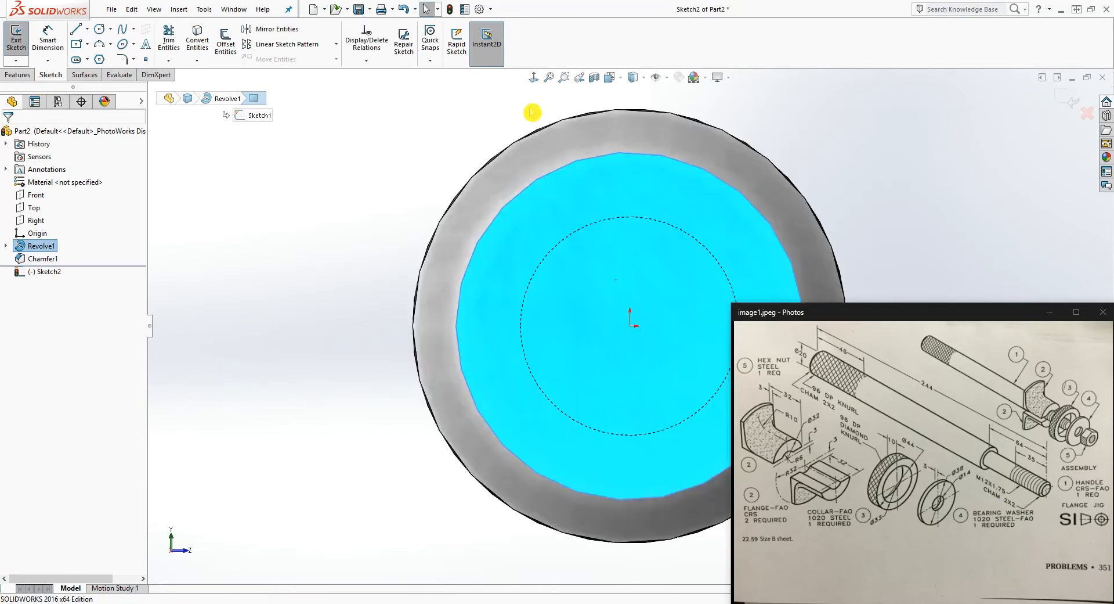
Step: Convert the outer circular edge of the handle's thick end into a sketch circle
scroll(824, 238, down, 3)
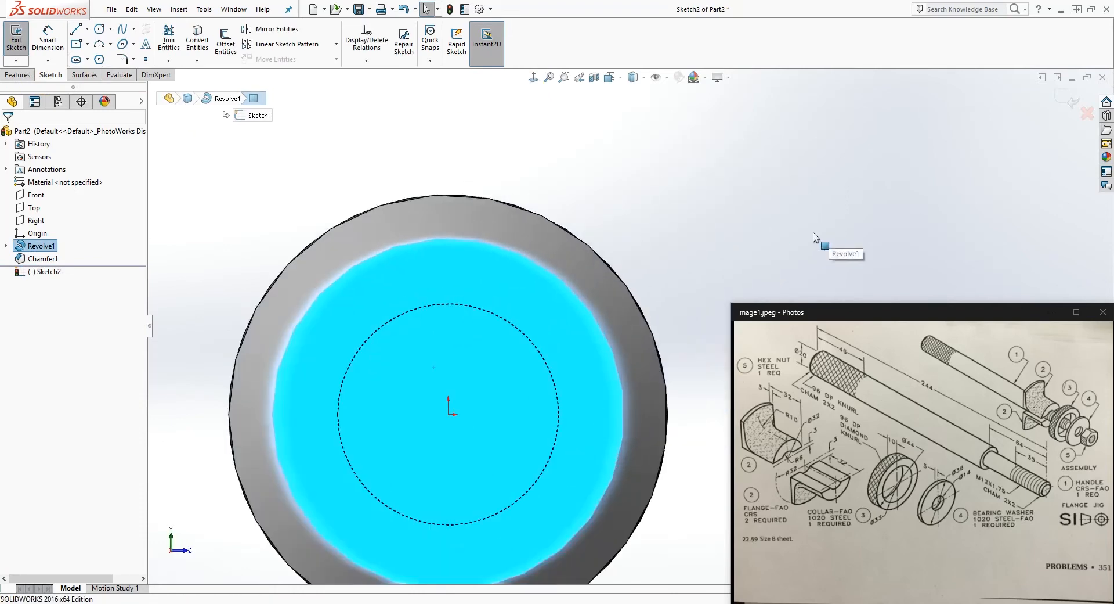
click(479, 197)
click(197, 37)
scroll(655, 260, up, 5)
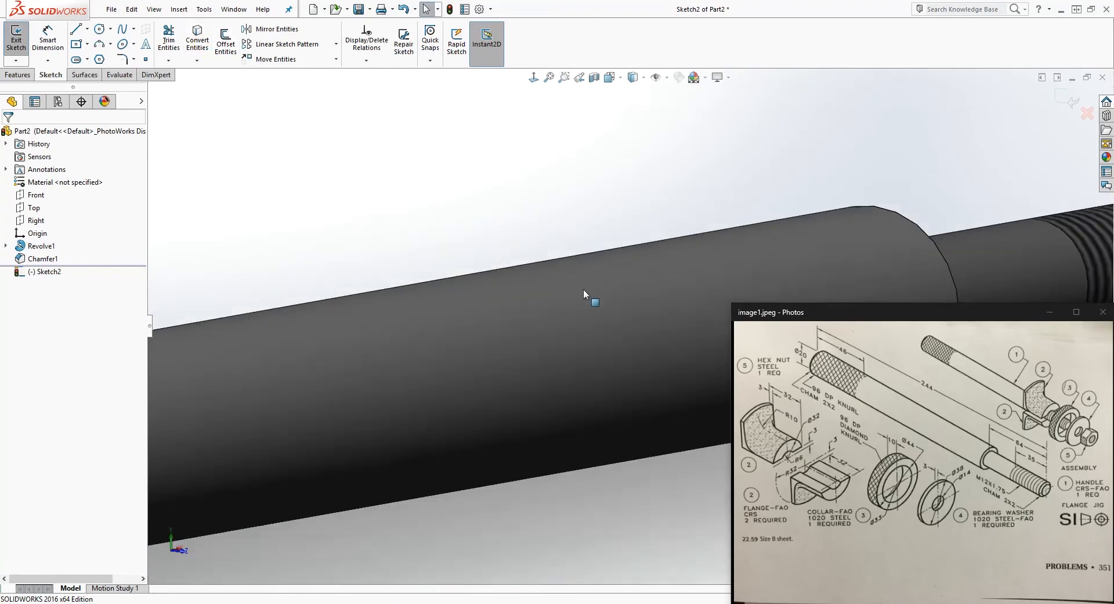
scroll(358, 350, down, 3)
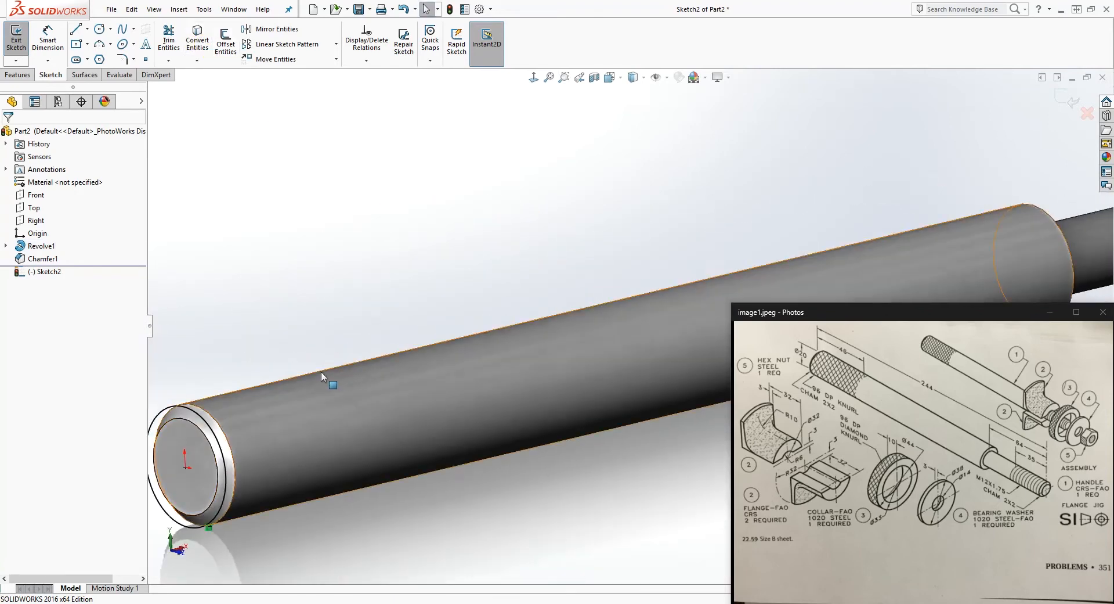
Step: Create a constant-pitch helix from the converted end circle, 46 mm high with 0.5 revolutions, reversed direction, 90° start angle, clockwise
click(22, 75)
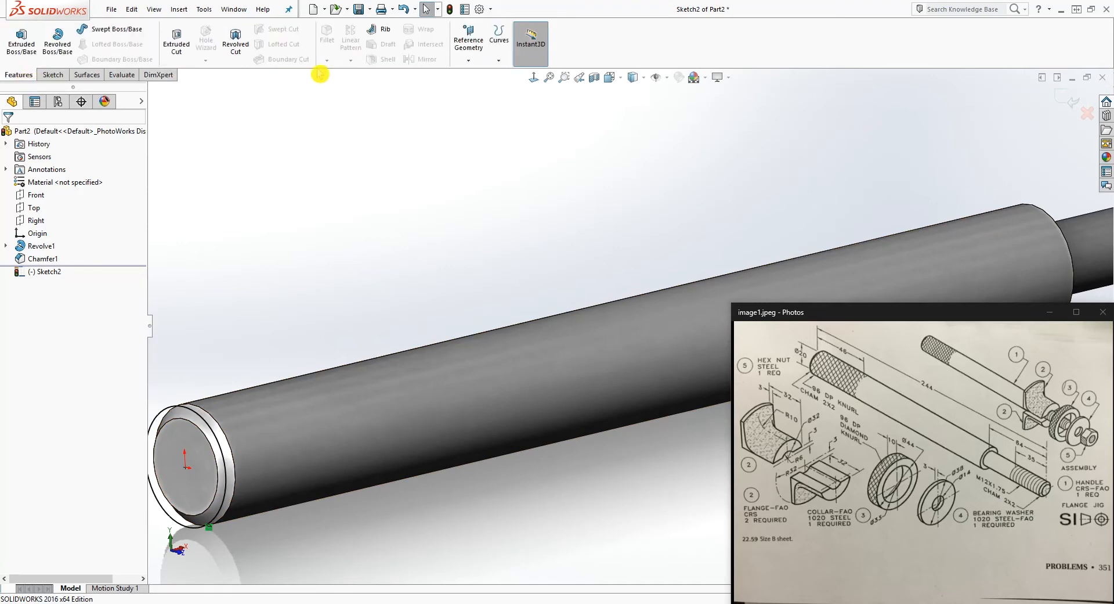
click(501, 63)
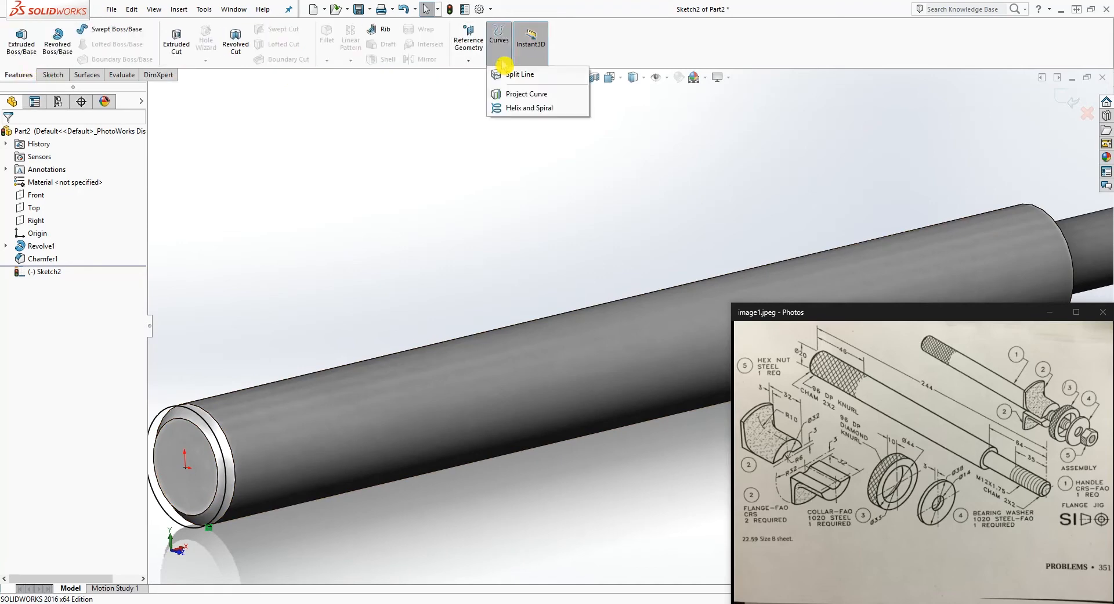
click(525, 108)
scroll(481, 286, up, 3)
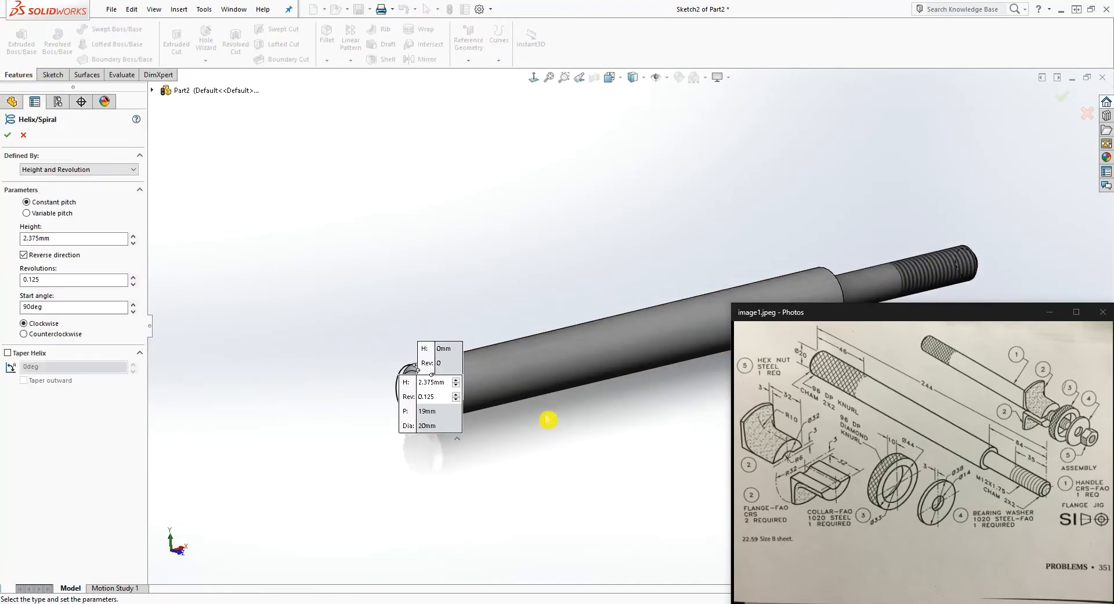
scroll(522, 422, down, 3)
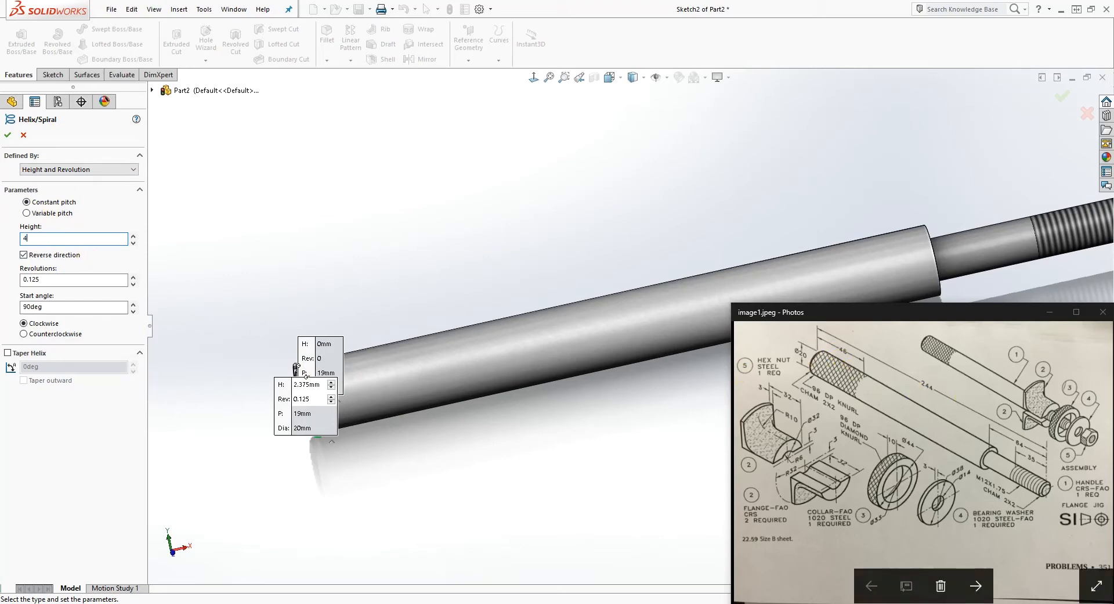
text(6.000mm)
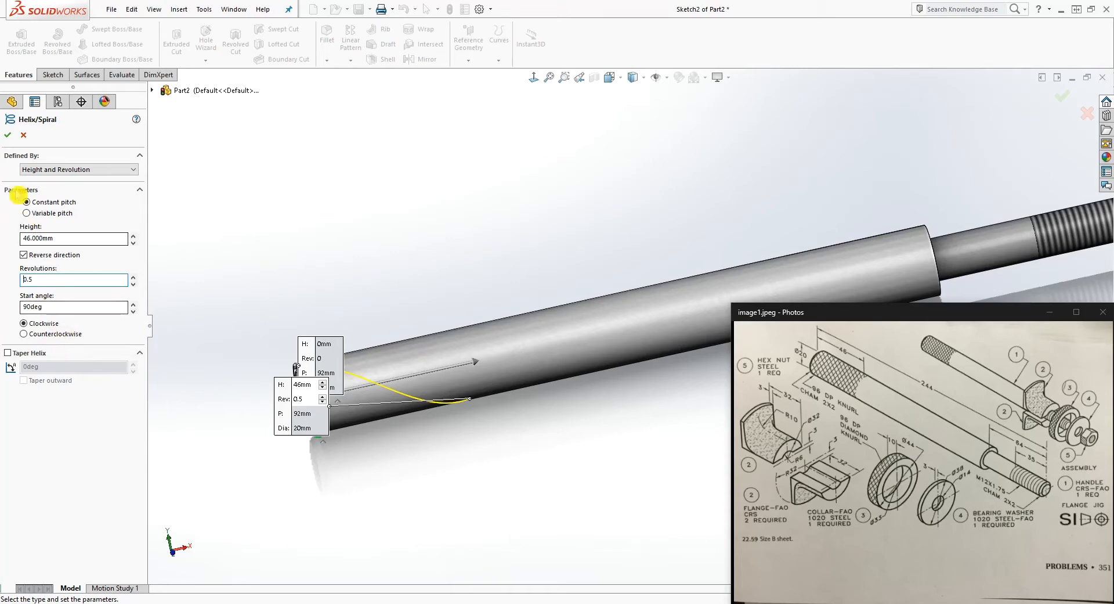
click(9, 134)
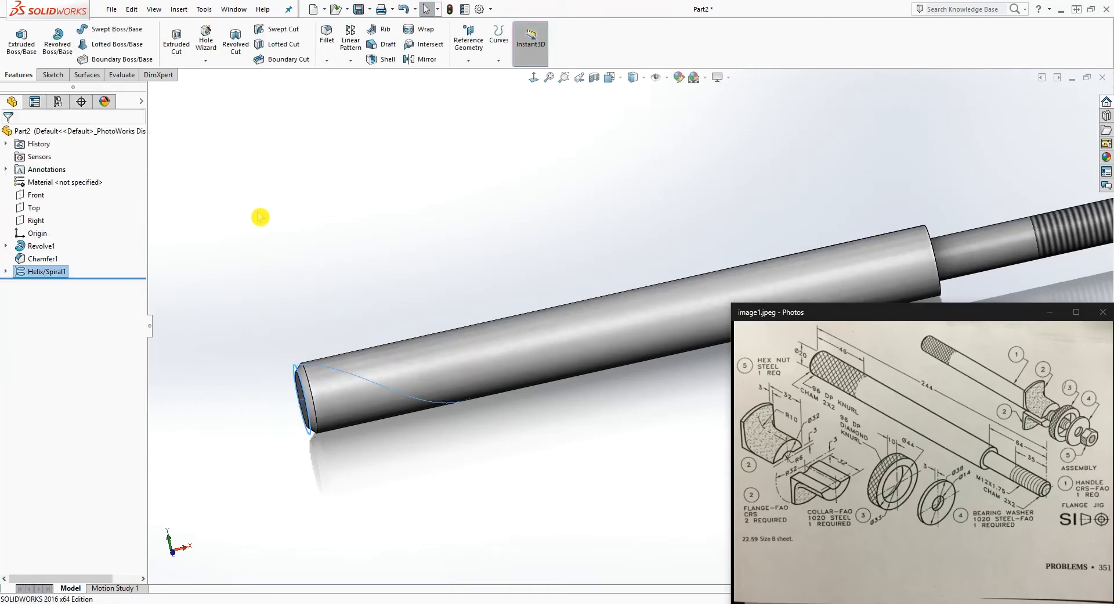
Step: Open a new sketch on the flat end face of the handle's thick end and view it face-on
middle_drag(259, 217, 326, 174)
click(534, 477)
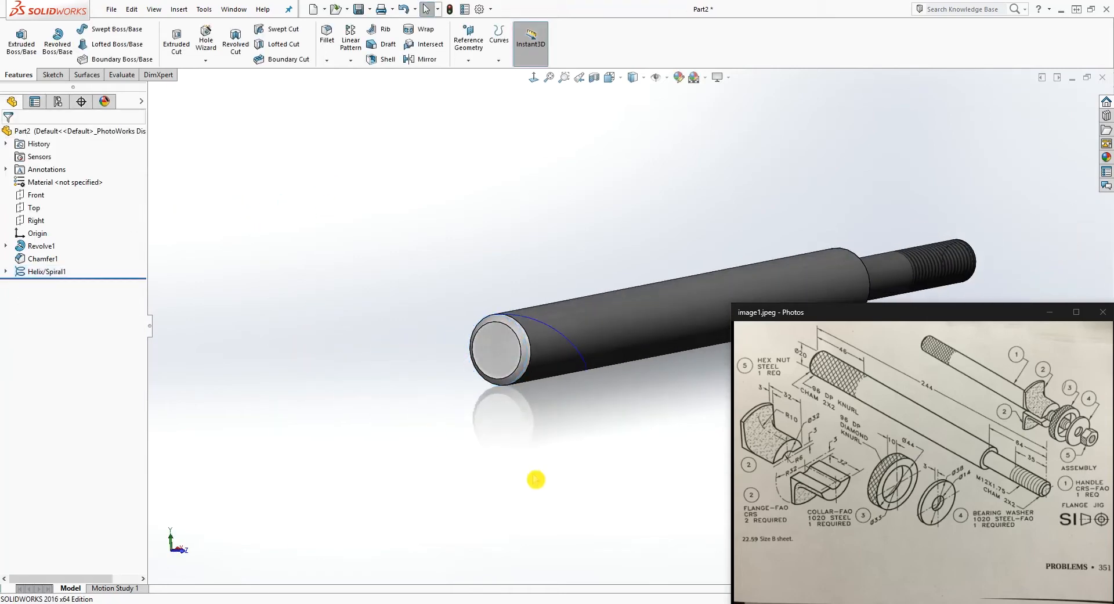
click(499, 371)
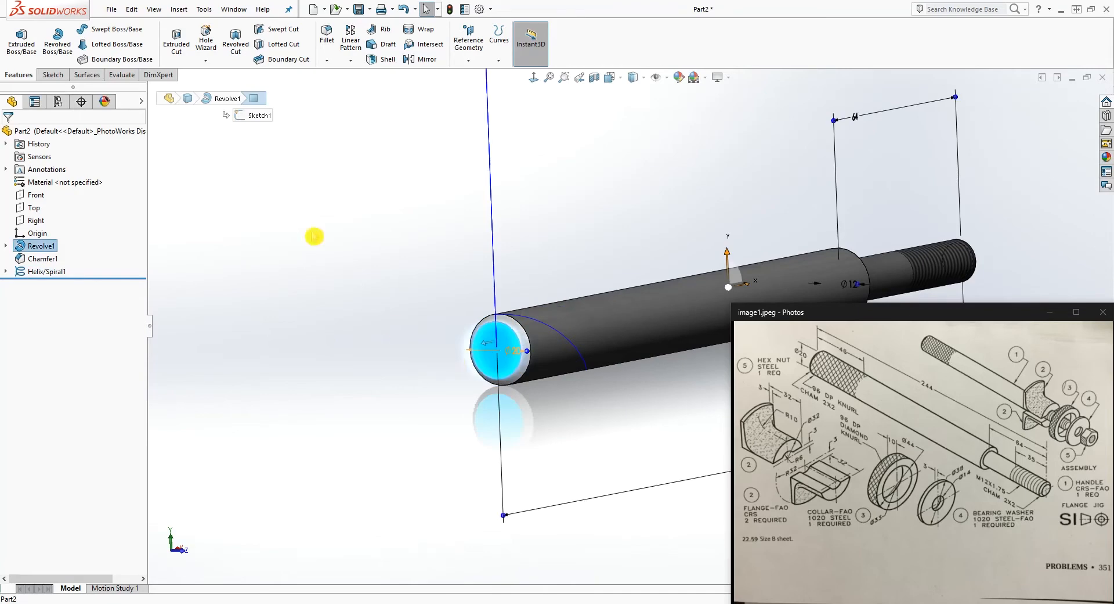
click(51, 75)
click(16, 40)
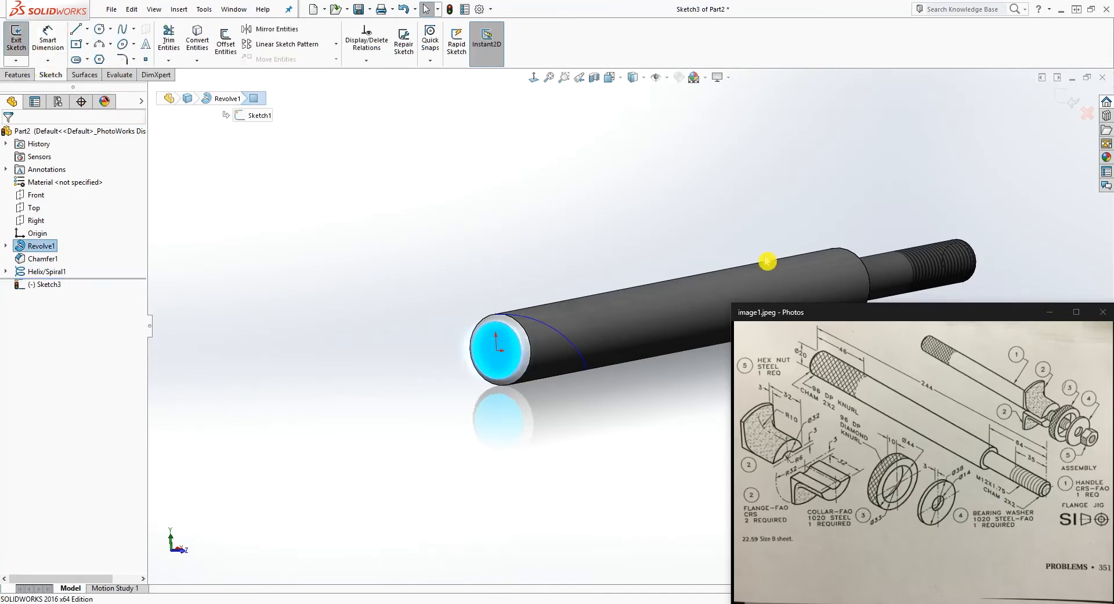
click(534, 77)
scroll(926, 219, down, 3)
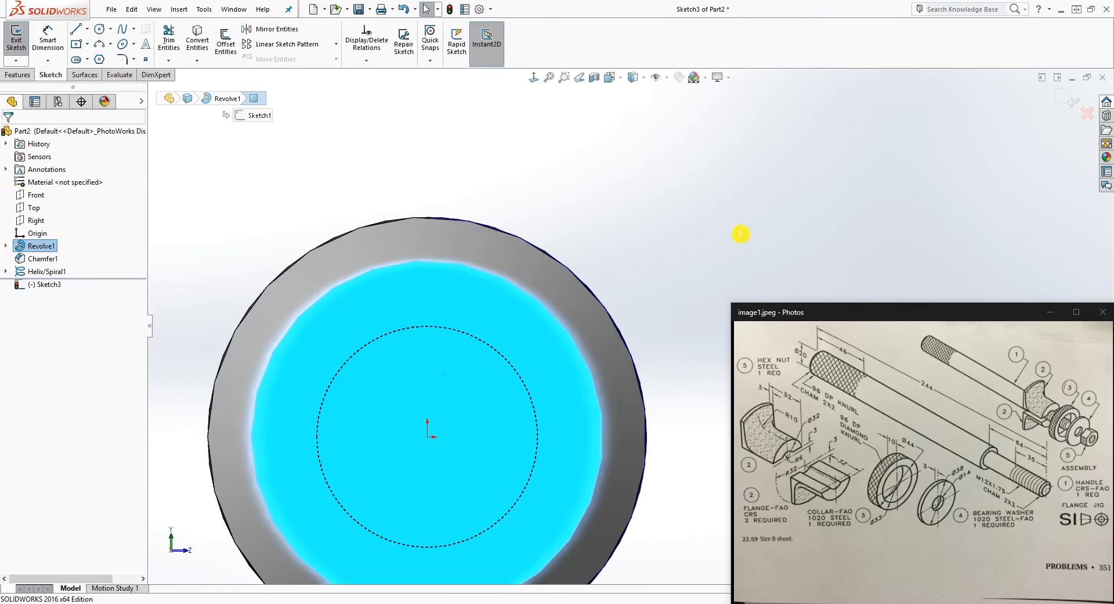
Step: Sketch a closed downward-pointing triangle just above the handle's circular outline, with a horizontal top side about 2.25 mm long
click(75, 29)
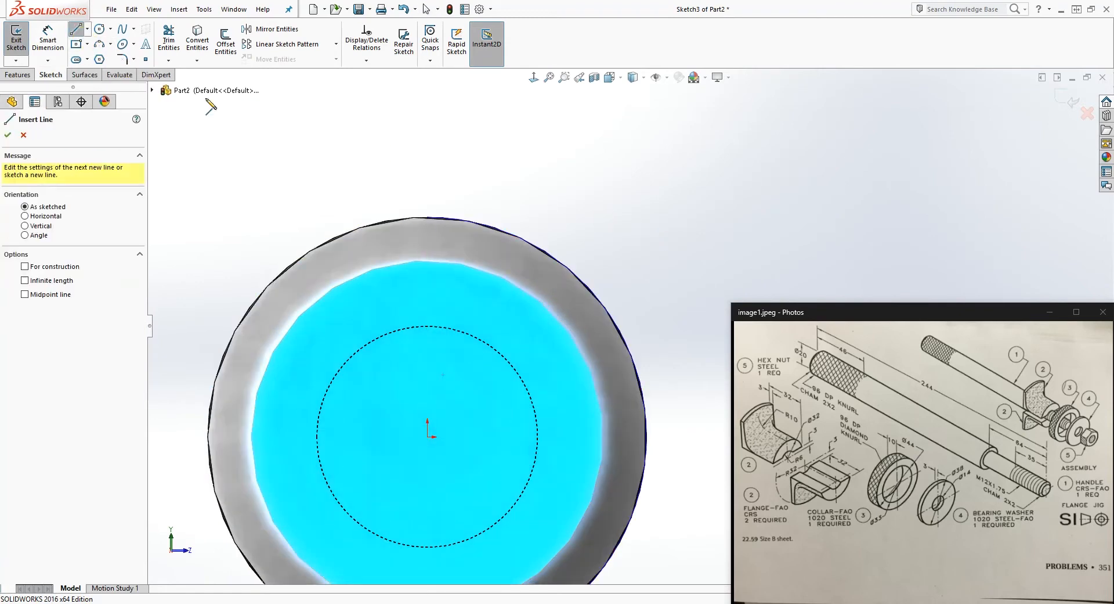
click(413, 163)
click(462, 162)
click(437, 193)
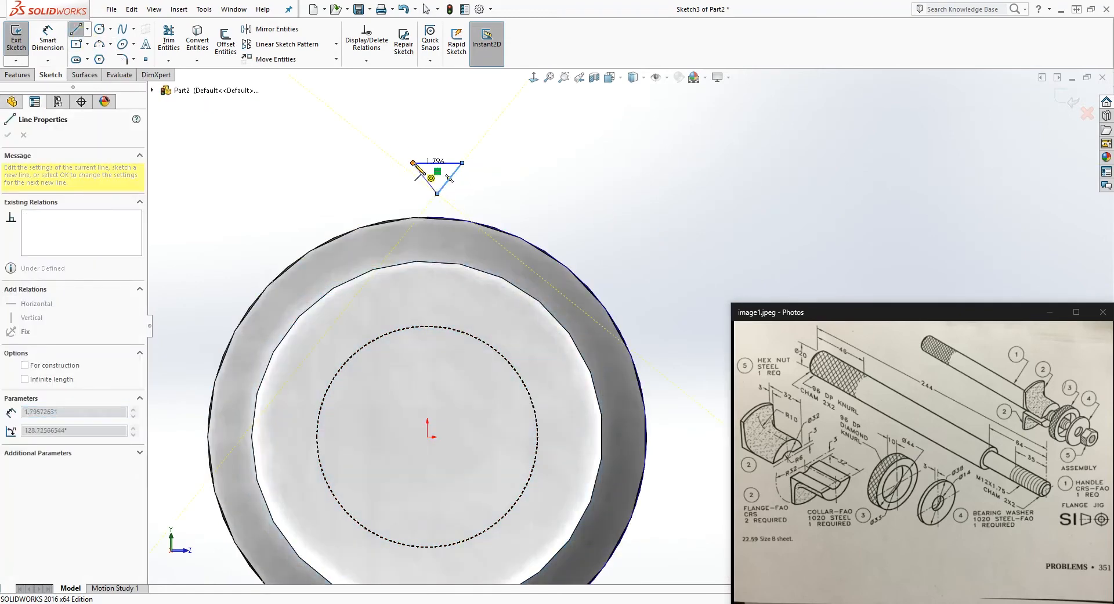
click(413, 164)
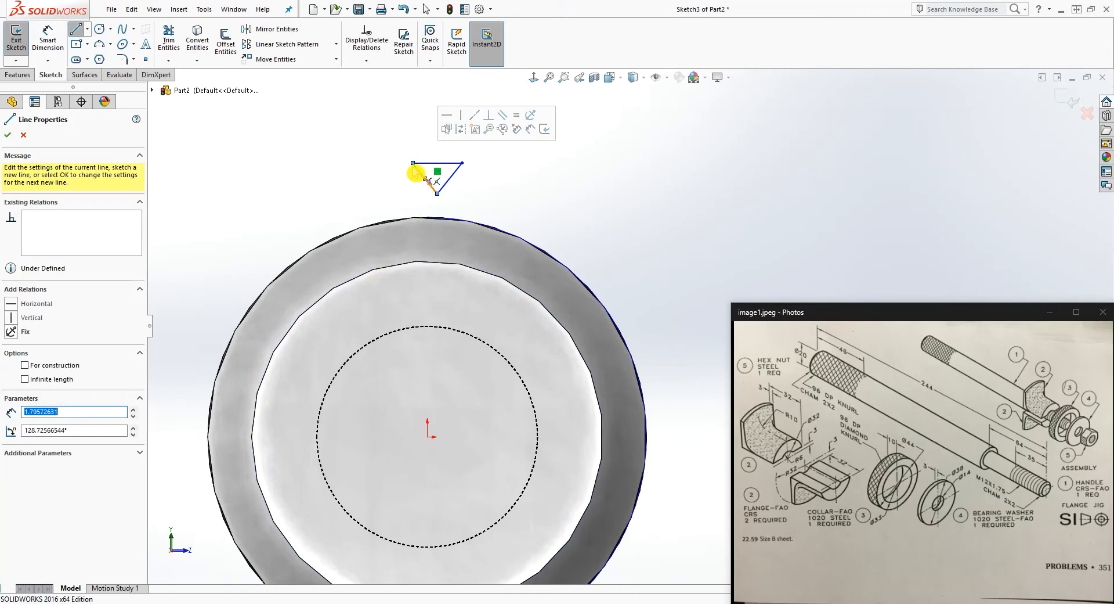
key(Escape)
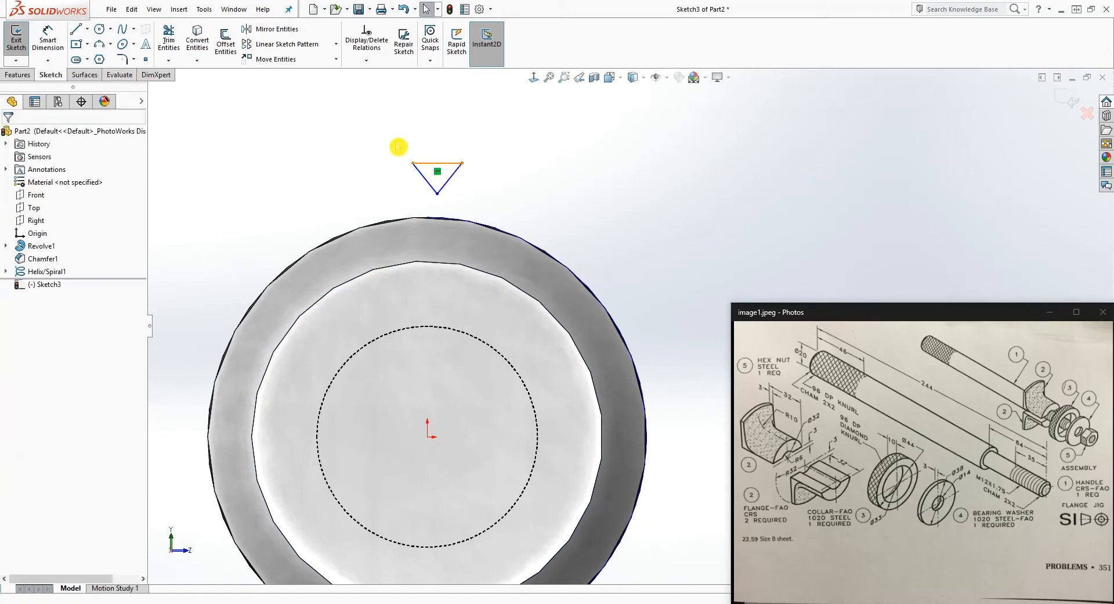
Step: Make the three sides of the triangle equal in length
click(454, 175)
click(443, 163)
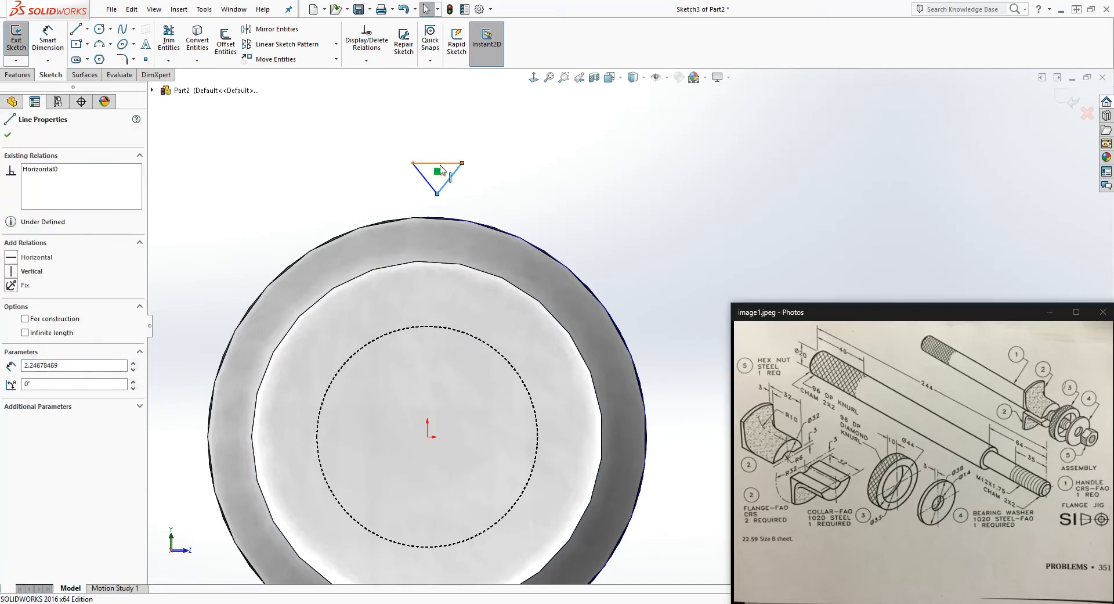
ctrl+click(448, 180)
ctrl+click(427, 181)
click(18, 388)
click(578, 129)
scroll(500, 138, down, 2)
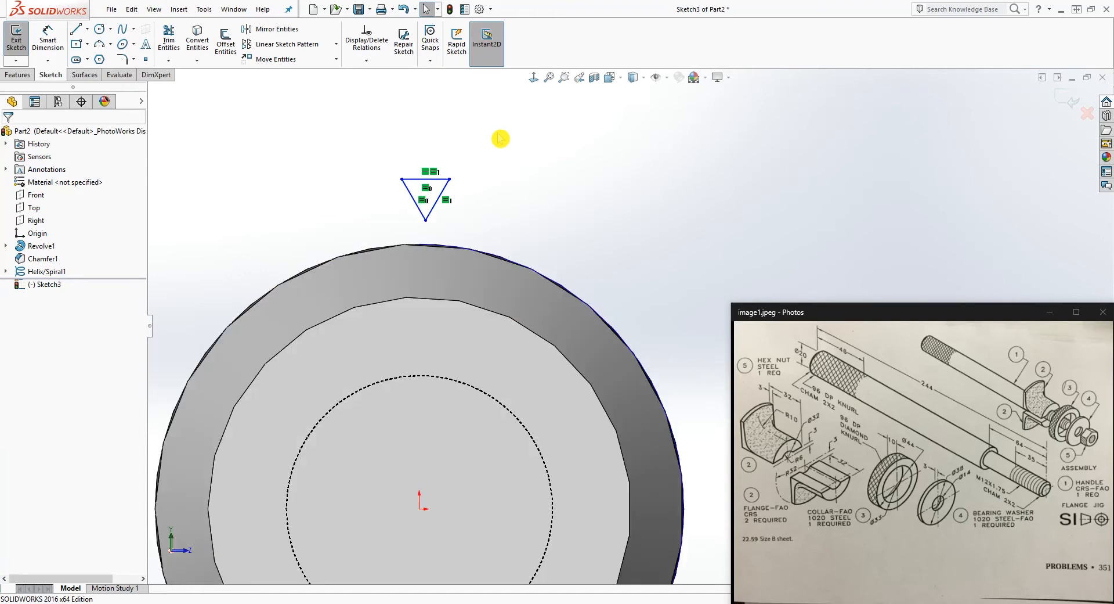
Step: Place a sketch point at the midpoint of the triangle's horizontal top side
click(146, 60)
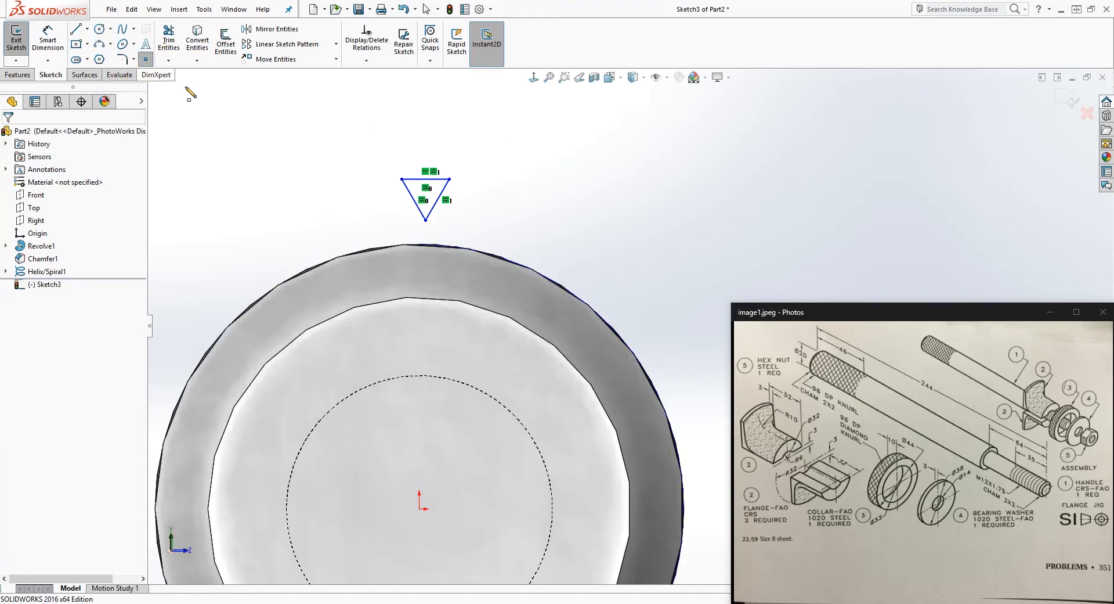
click(425, 179)
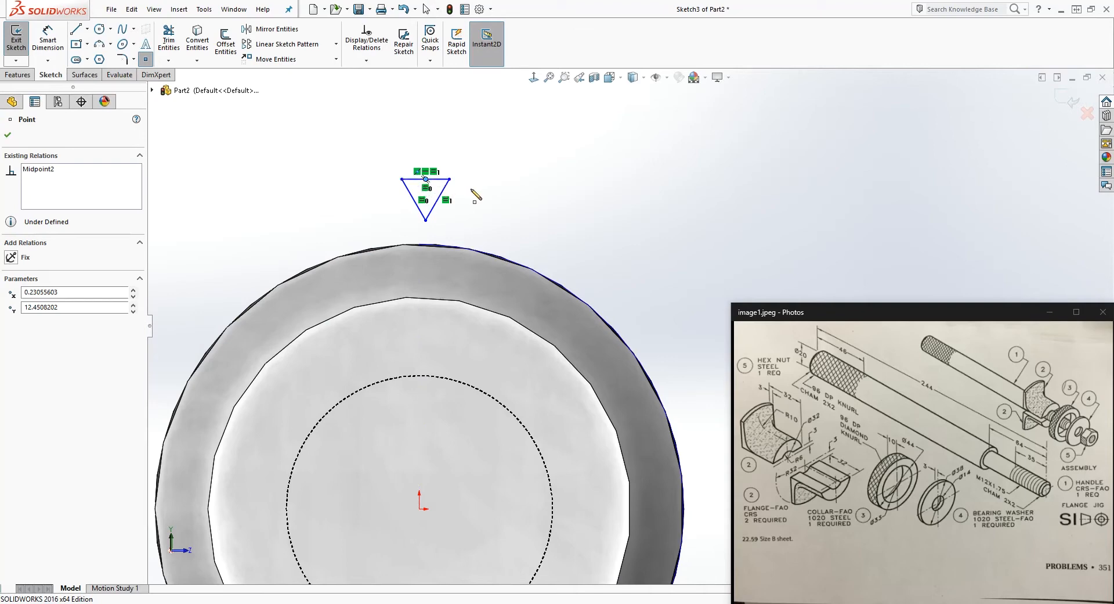
key(Escape)
Step: Dimension one slanted side of the triangle to 1 mm
right_drag(513, 237, 510, 203)
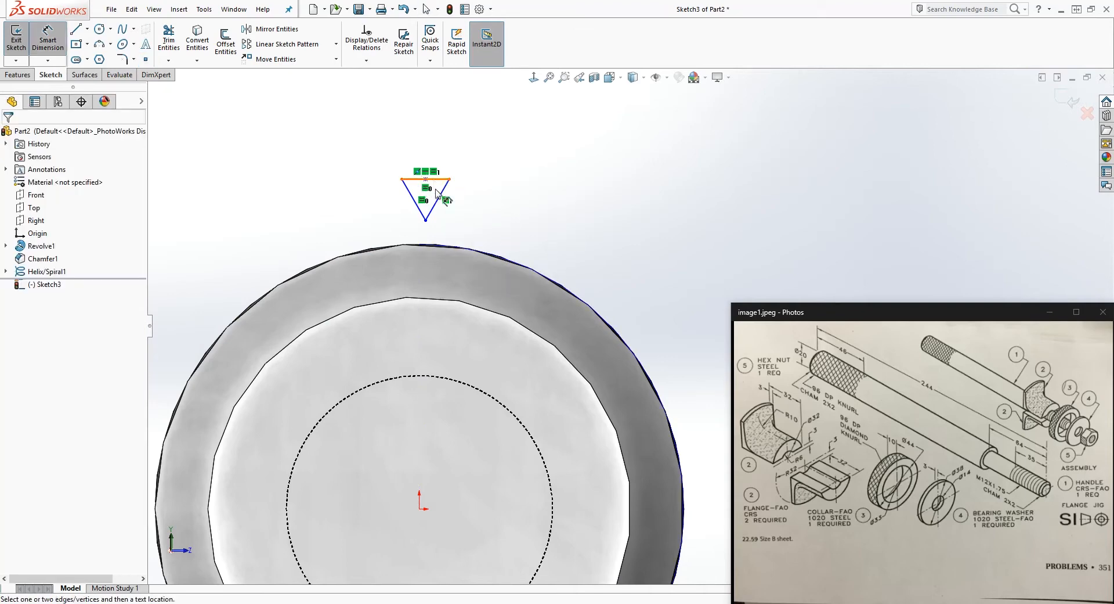
click(442, 199)
click(472, 233)
text(1)
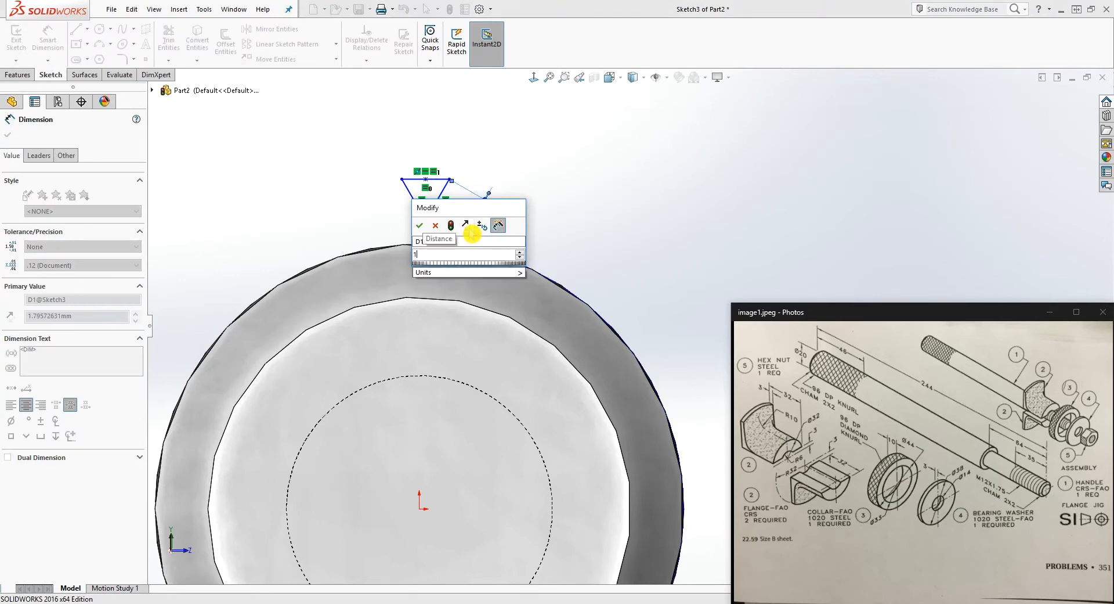
key(Return)
scroll(465, 183, down, 3)
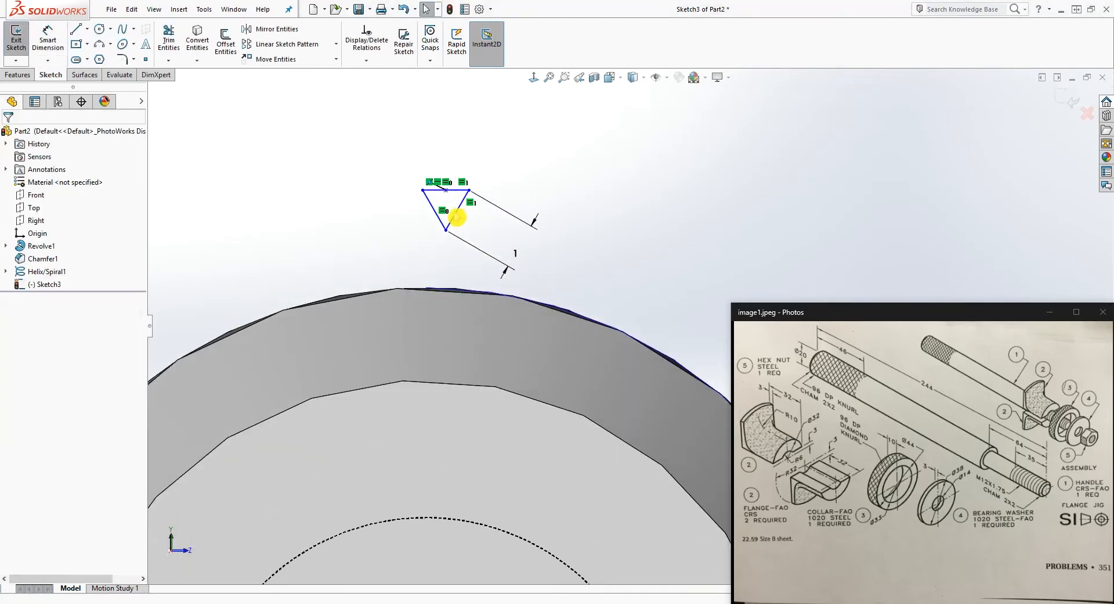
Step: Add a Pierce relation between the triangle's top midpoint and the helix curve, and exit the sketch
click(446, 190)
scroll(492, 240, up, 3)
scroll(524, 308, down, 2)
middle_drag(555, 332, 558, 340)
scroll(559, 340, up, 6)
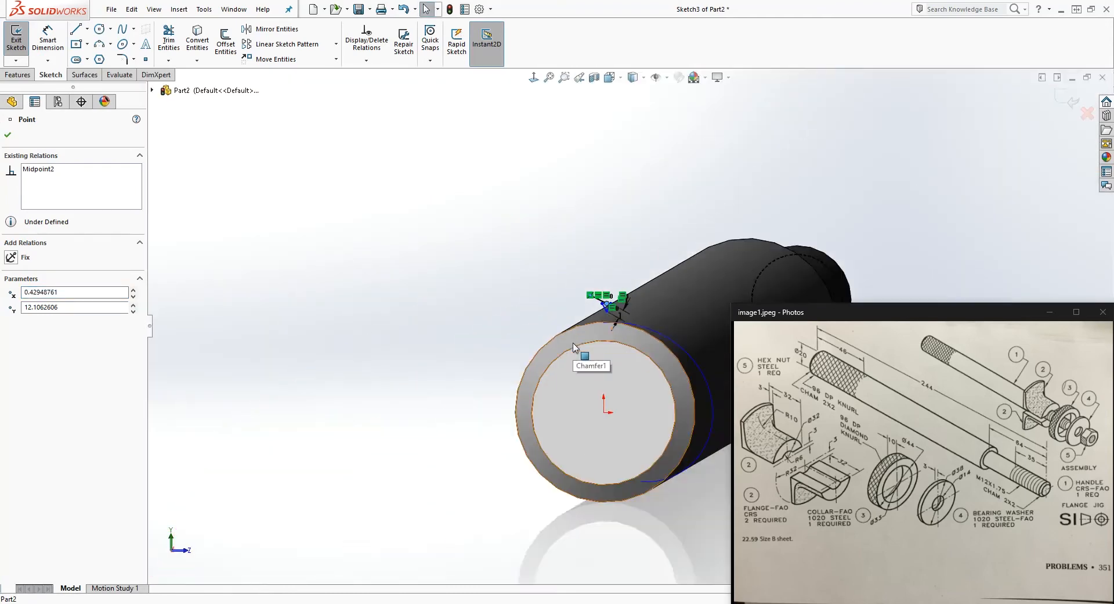
mouse_move(654, 359)
middle_down()
mouse_move(642, 374)
mouse_move(640, 361)
middle_up()
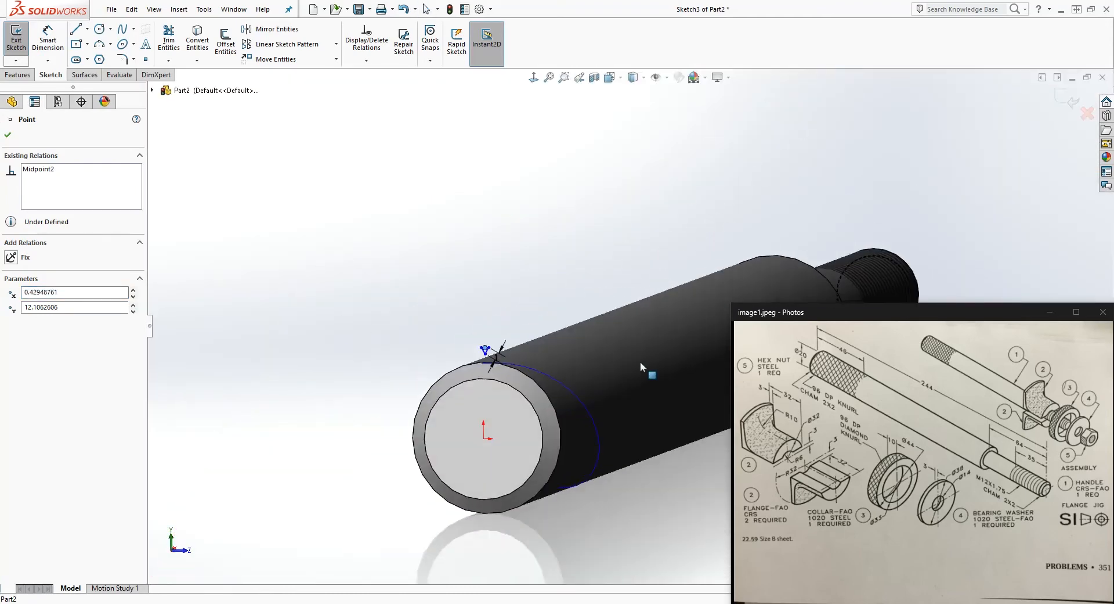
scroll(494, 373, down, 3)
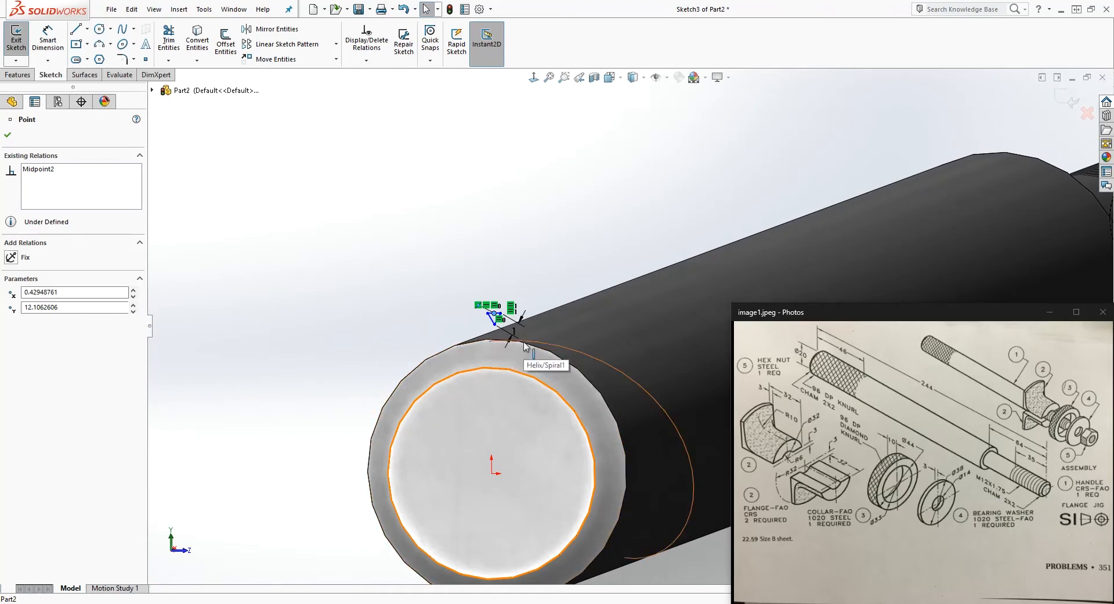
ctrl+click(511, 343)
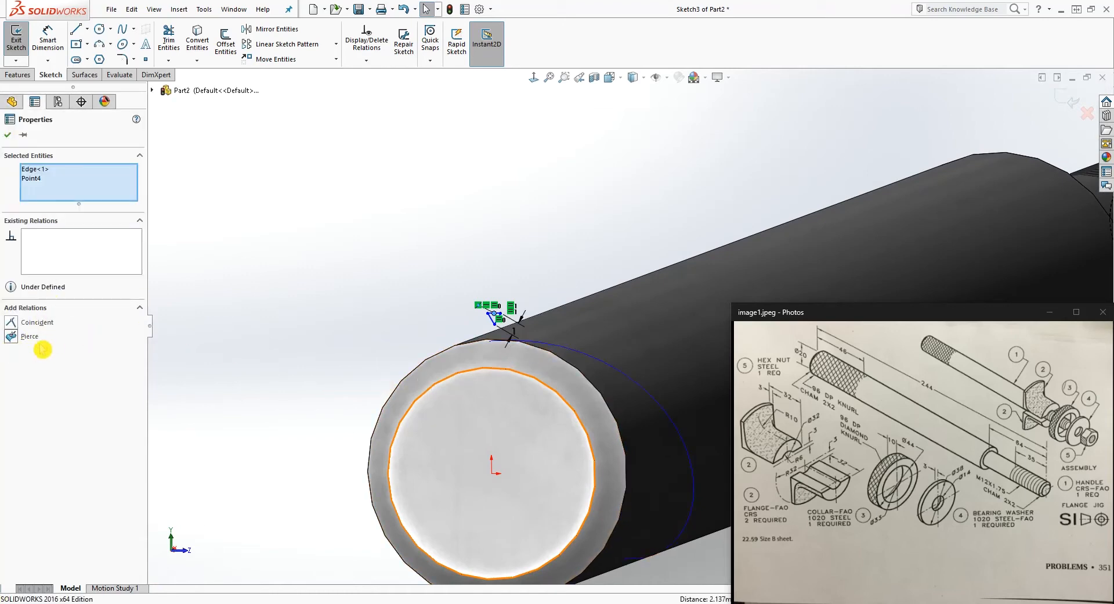
click(14, 338)
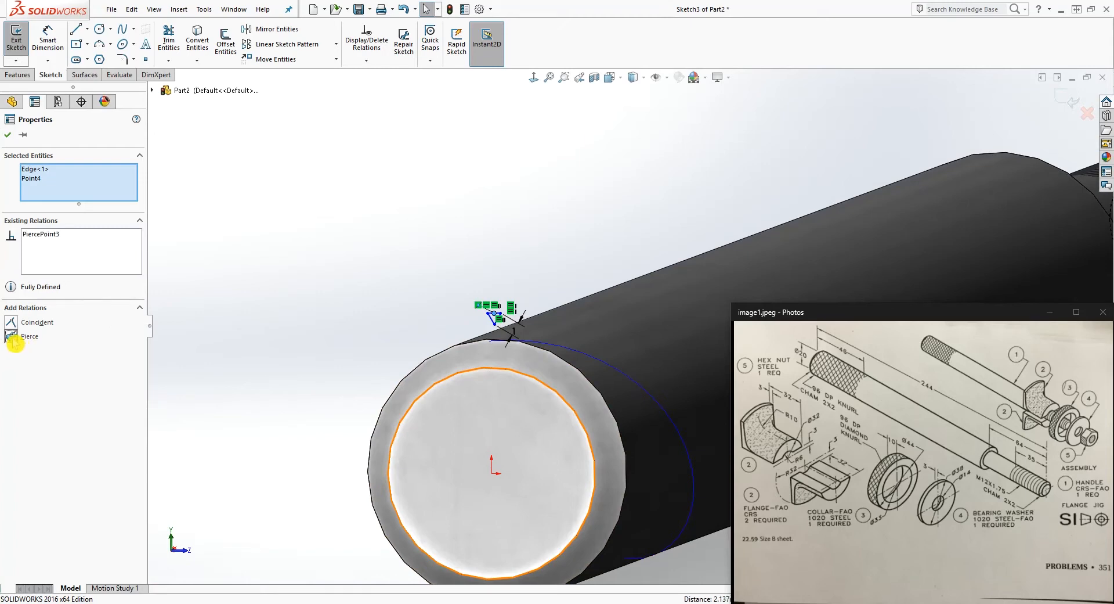
click(14, 140)
scroll(535, 207, up, 3)
scroll(1000, 145, down, 3)
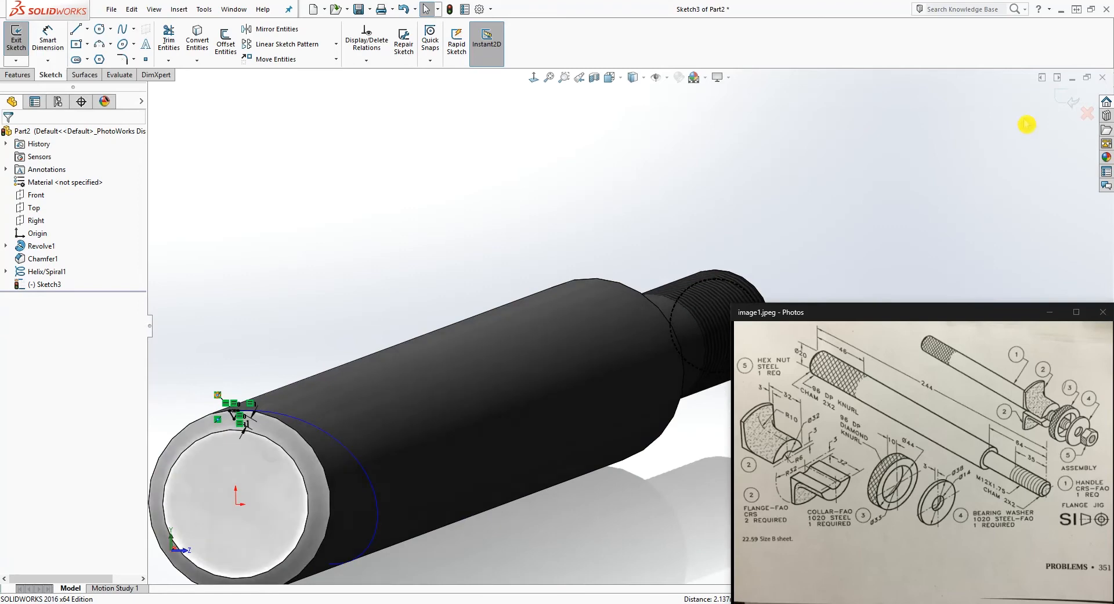
click(1080, 97)
Step: Cut a groove into the handle with a Swept Cut, using the triangle sketch as profile and the helix as path
scroll(390, 442, down, 3)
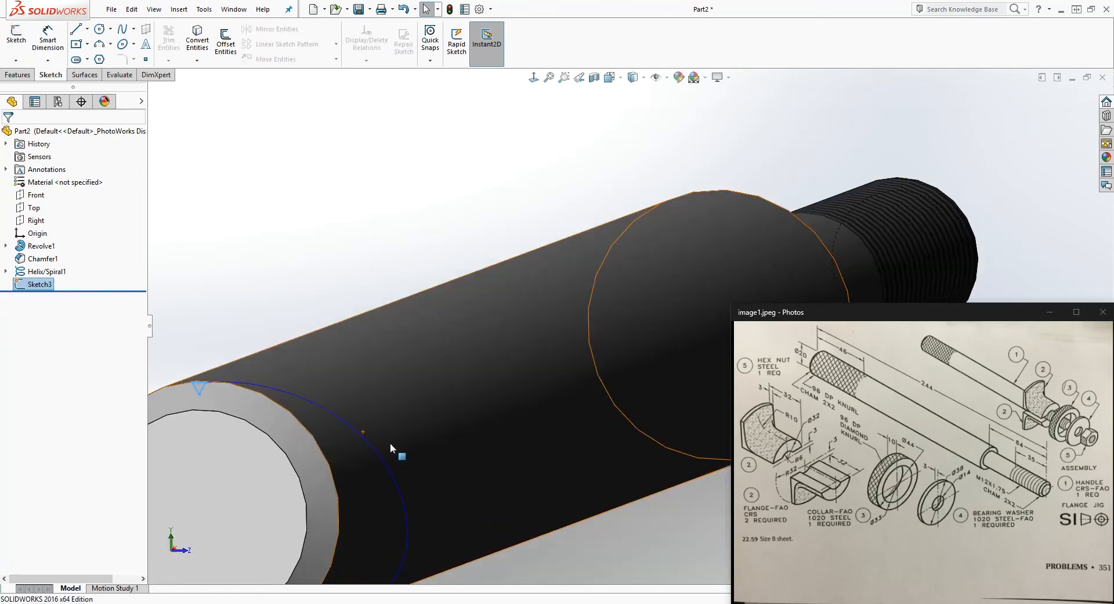
click(18, 75)
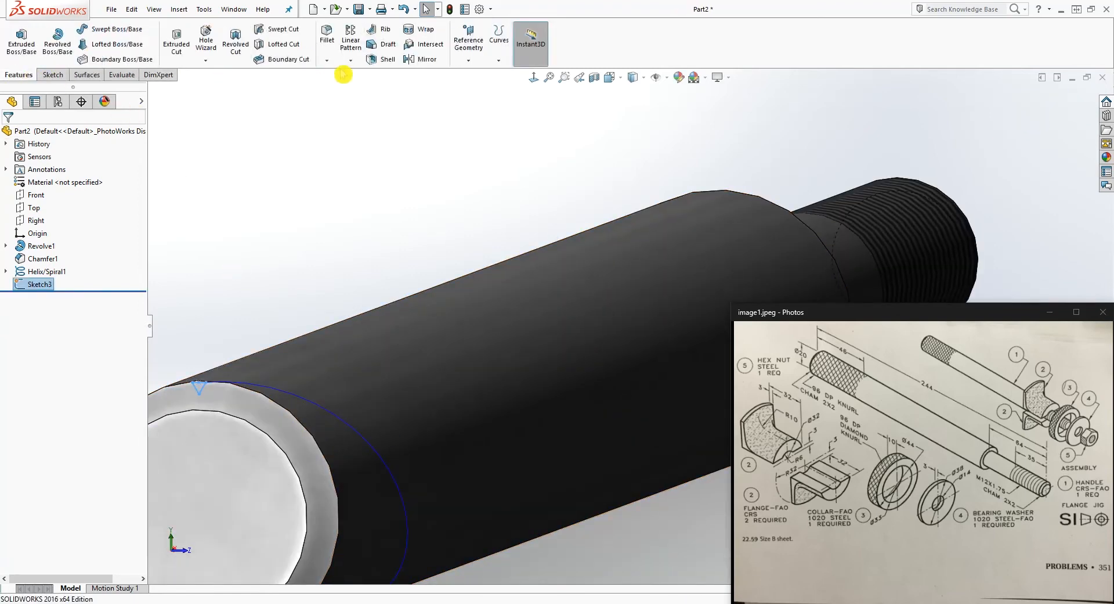
click(285, 32)
scroll(269, 378, up, 2)
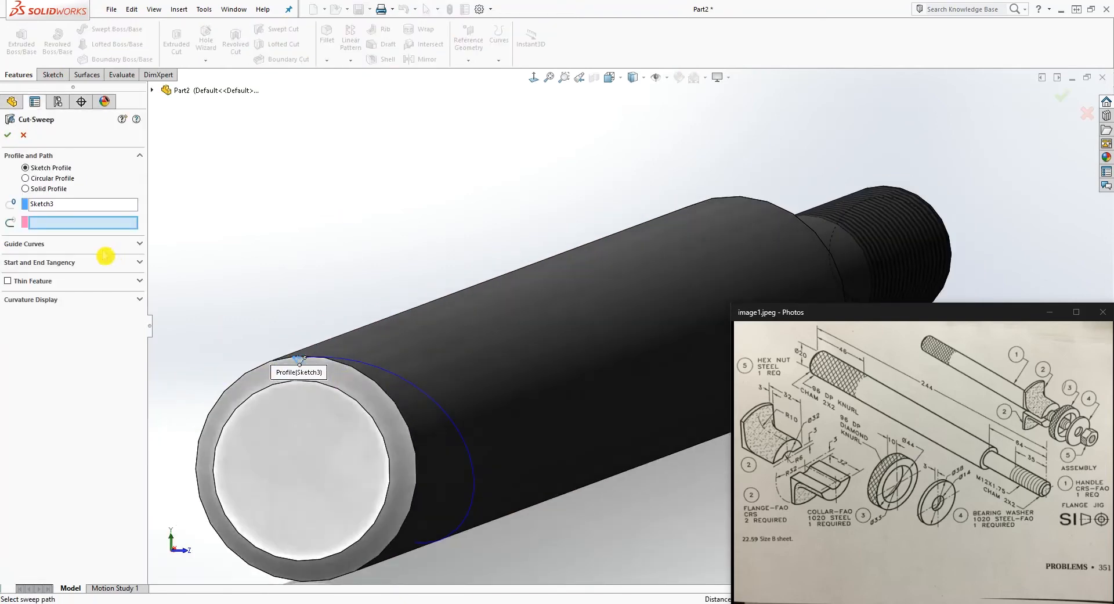
click(383, 379)
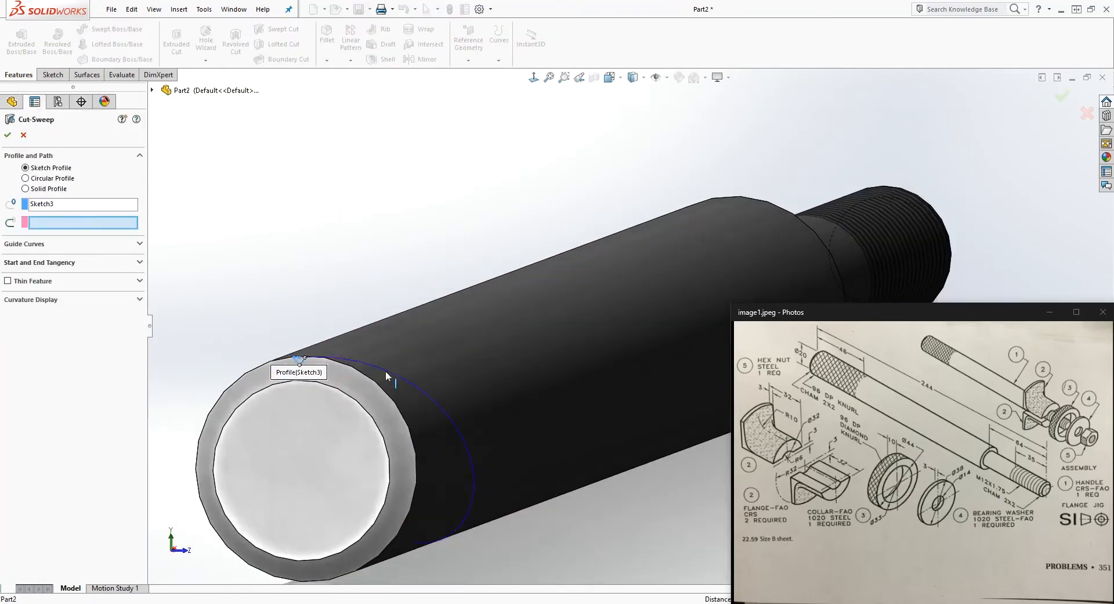
middle_drag(552, 502, 454, 307)
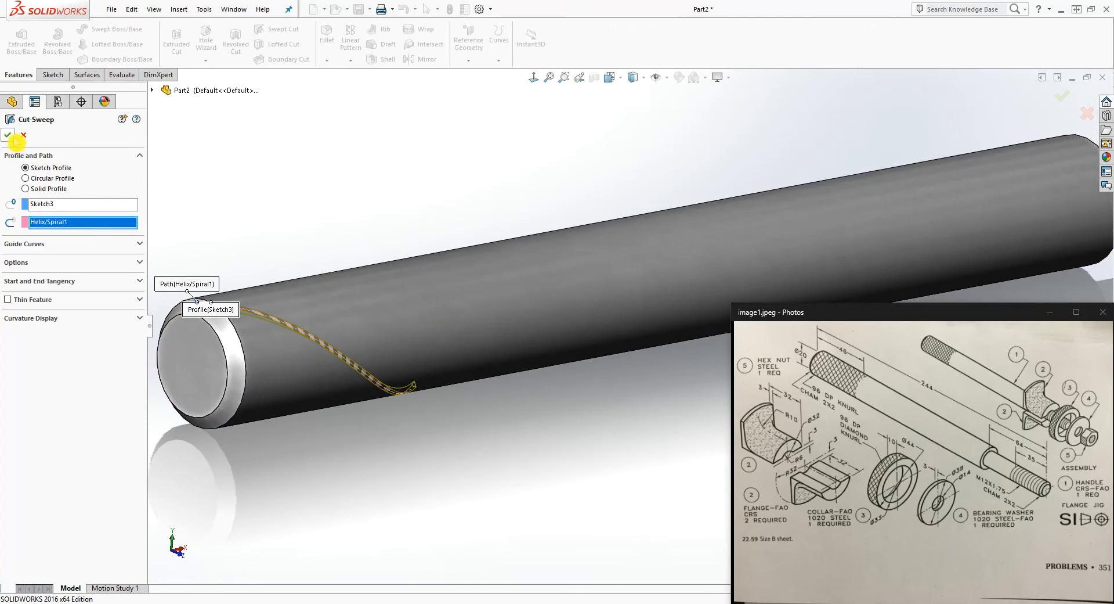
key(Return)
Step: Set up a Circular Pattern around the circular chamfer edge at the handle's thick end, with 20 equally spaced instances over 360 degrees
mouse_move(331, 241)
middle_down()
mouse_move(350, 216)
mouse_move(304, 306)
mouse_move(331, 253)
middle_up()
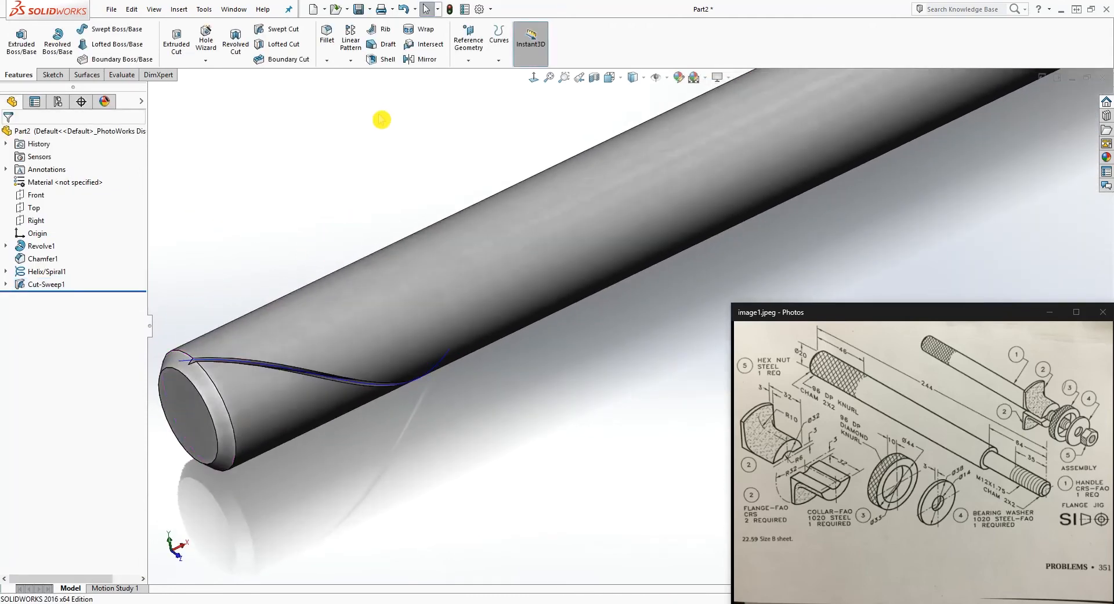
click(351, 60)
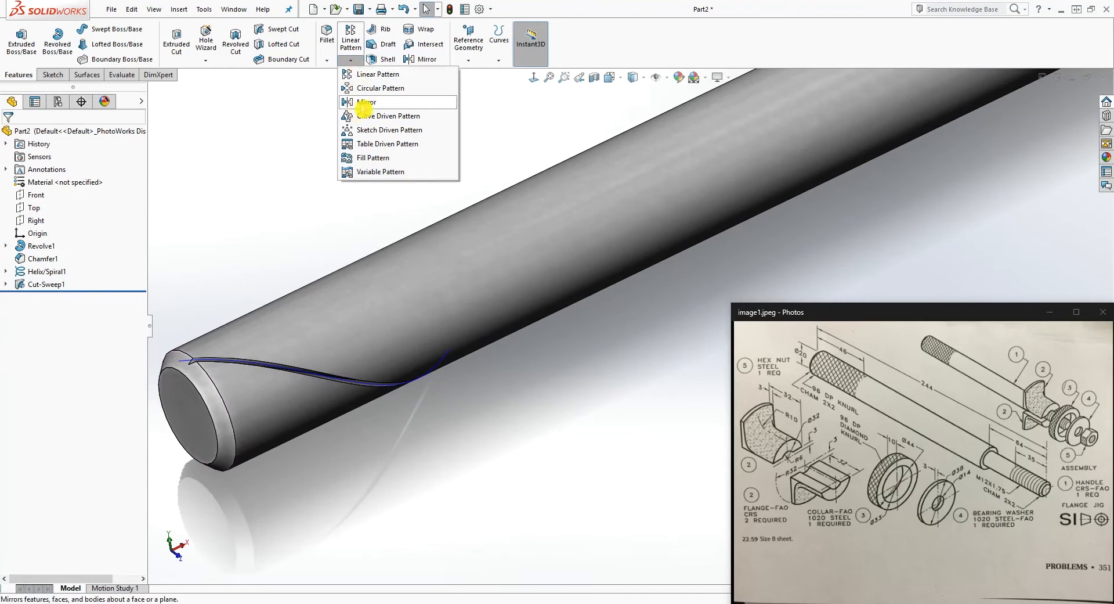
click(369, 90)
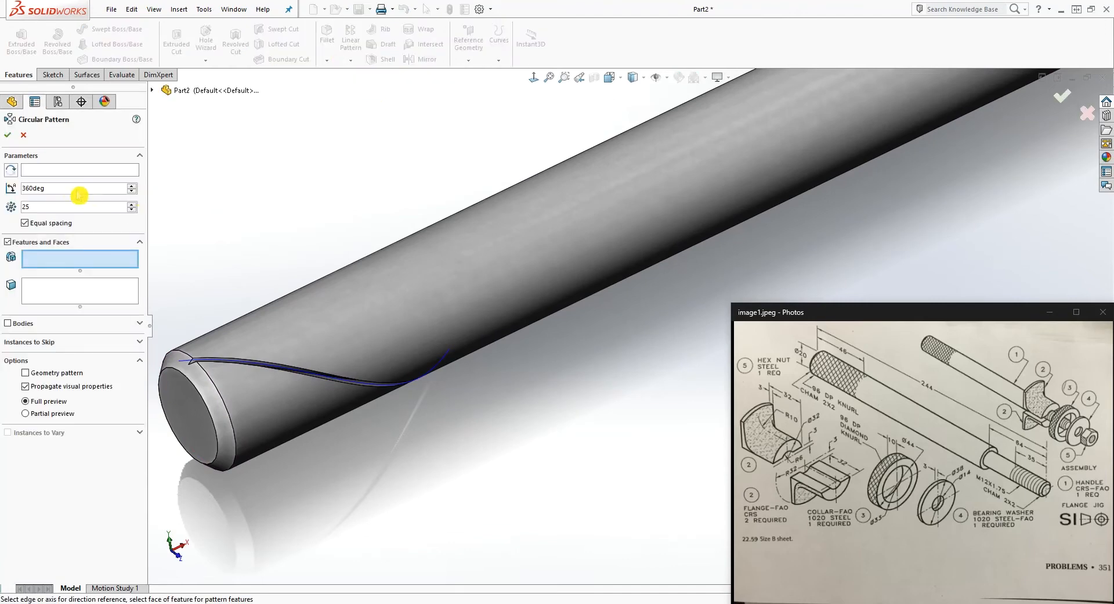
click(54, 172)
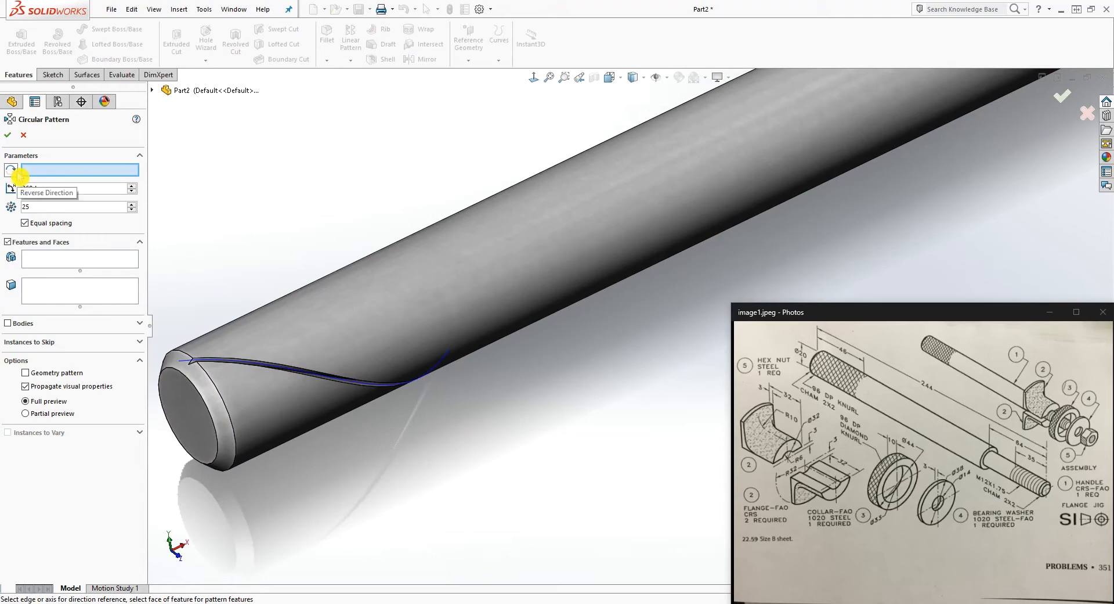
click(217, 393)
middle_drag(370, 507, 300, 395)
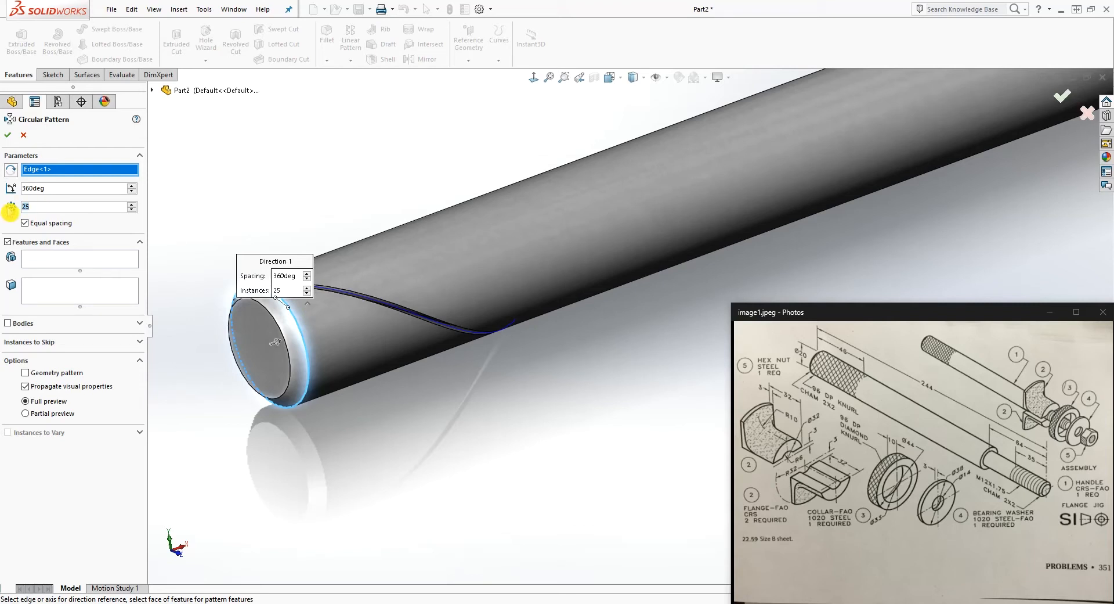
text(0)
key(Return)
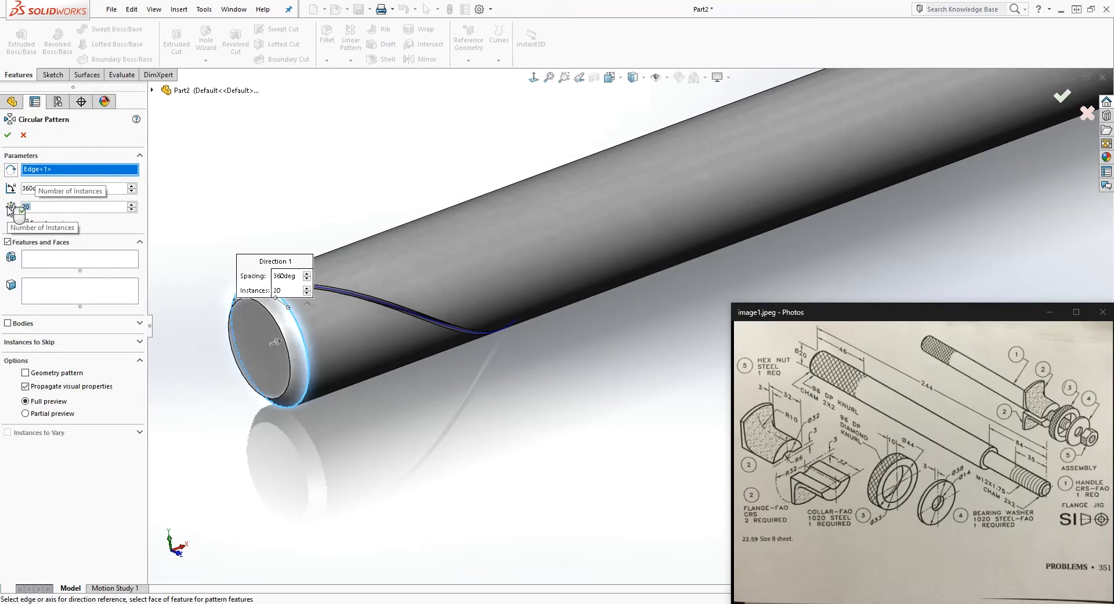
Step: Choose the swept helical groove as the feature to pattern and create the circular pattern
click(59, 263)
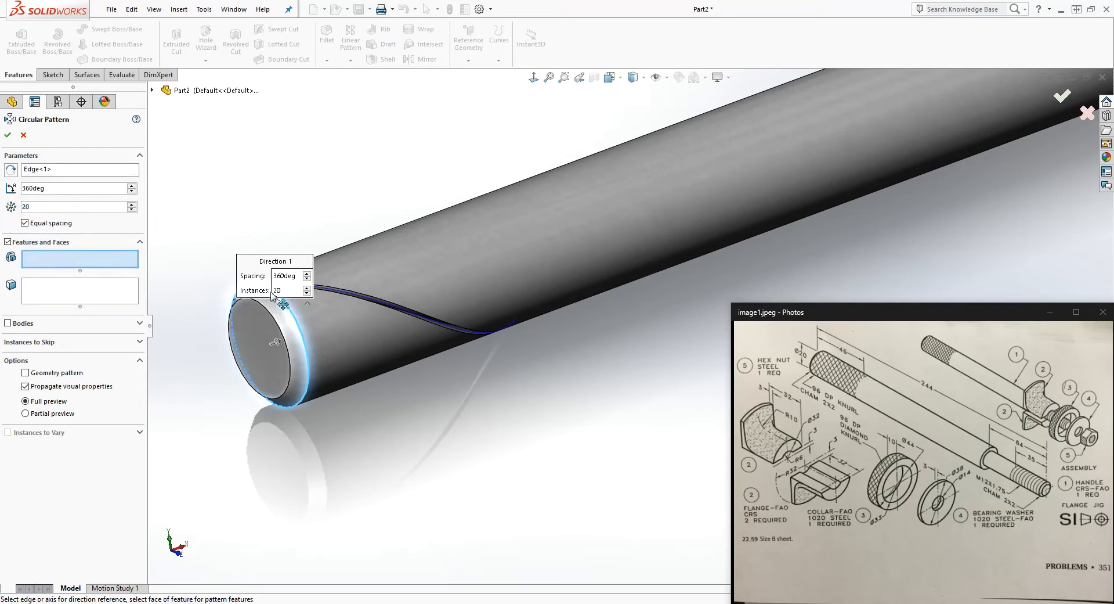
scroll(367, 285, down, 3)
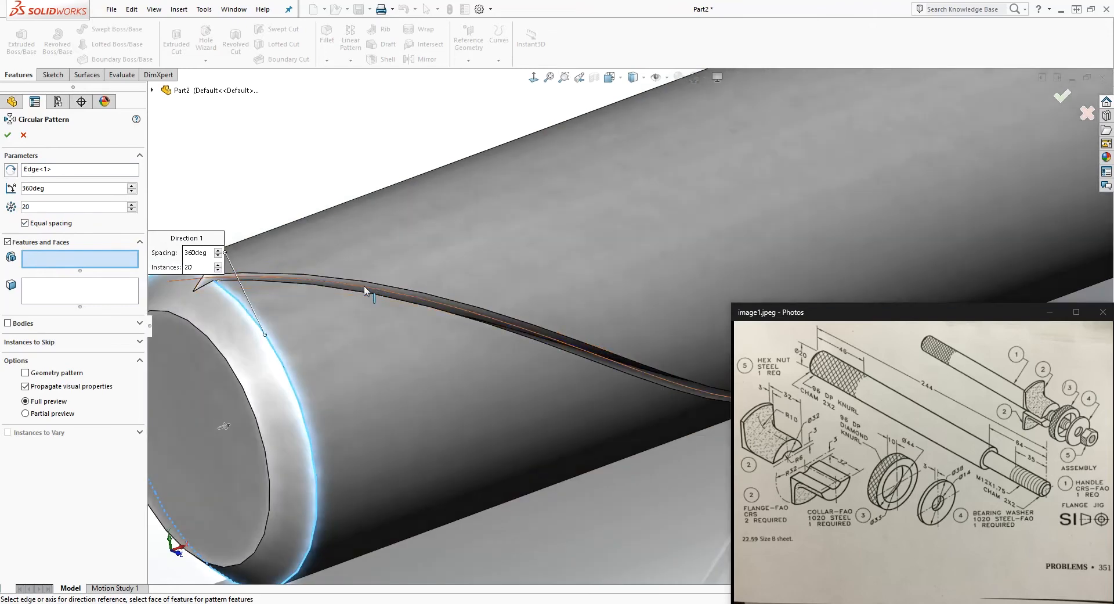
click(366, 284)
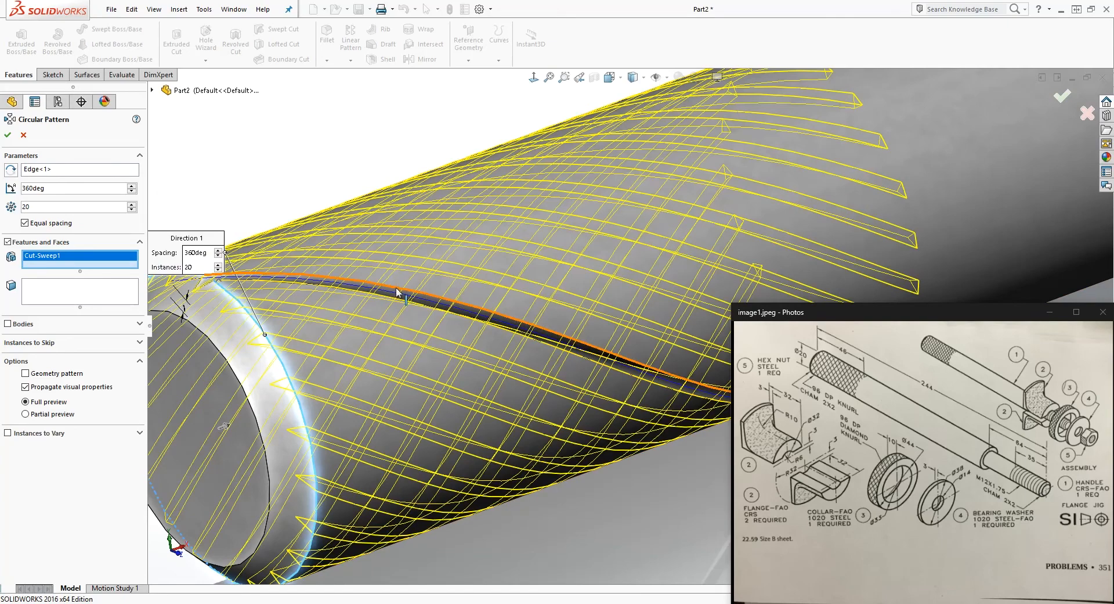
click(153, 91)
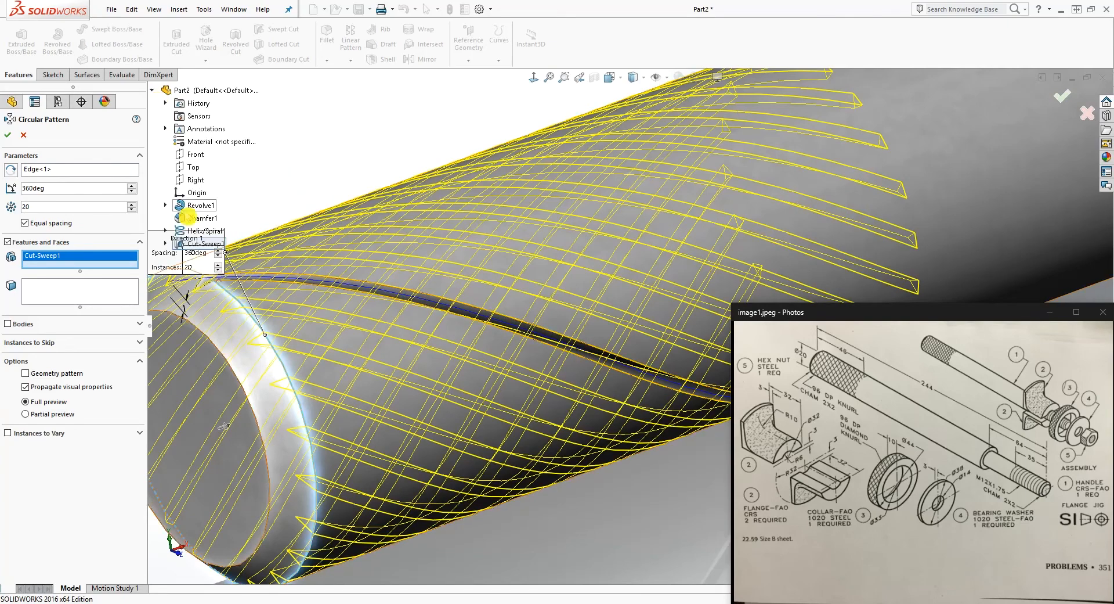
click(153, 91)
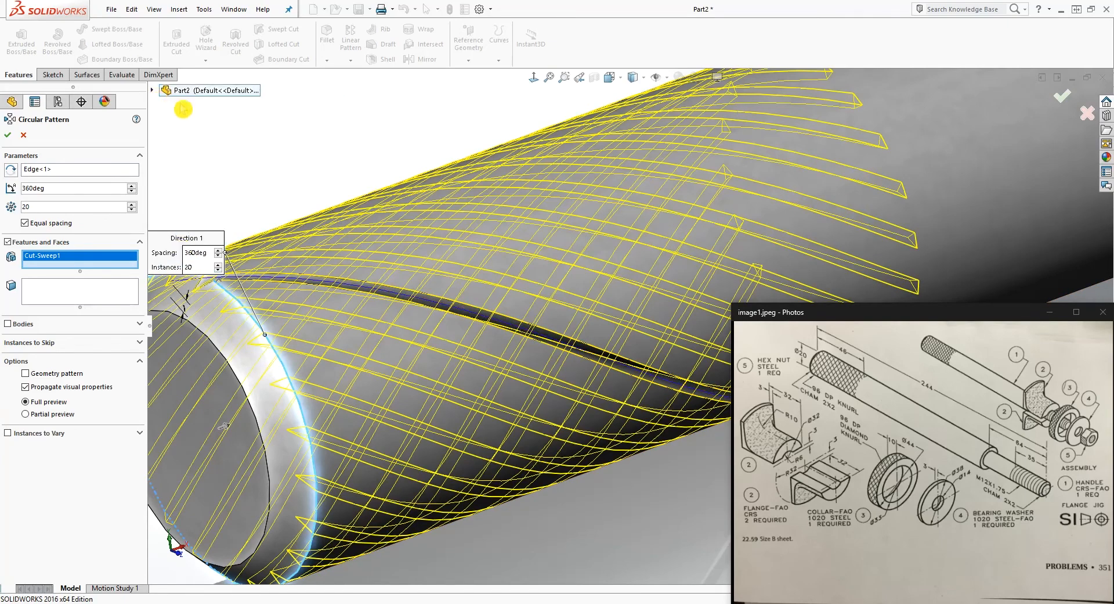
scroll(394, 313, up, 4)
middle_drag(549, 394, 540, 369)
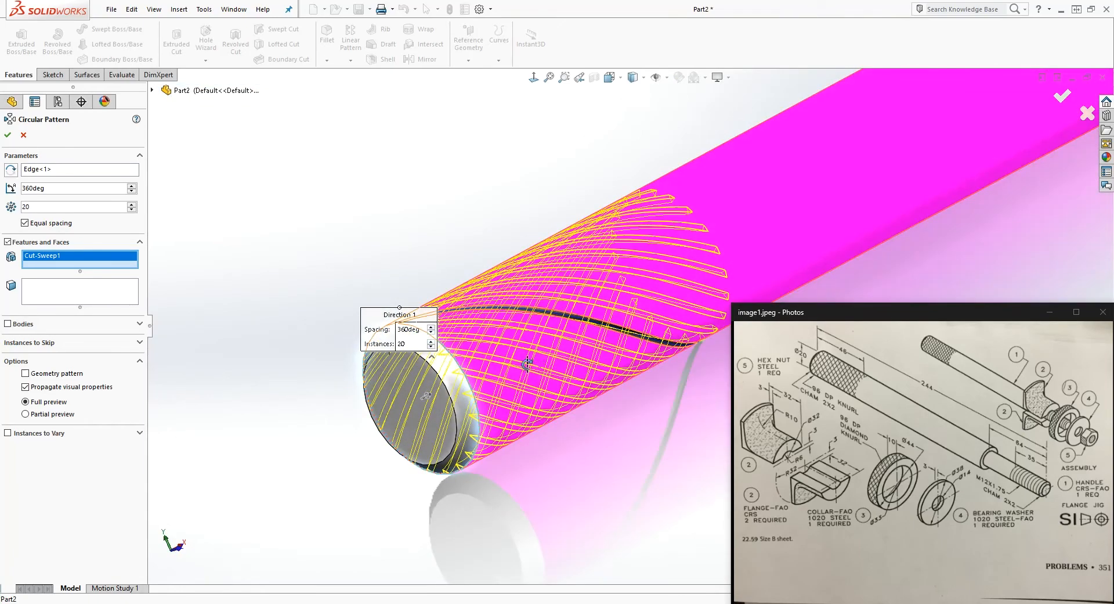
click(9, 136)
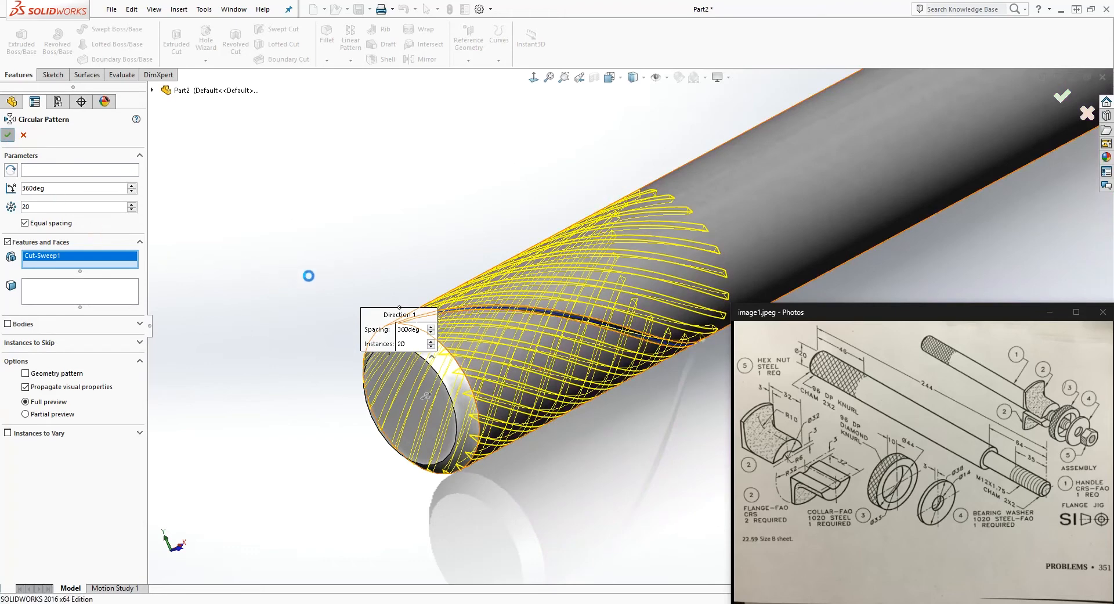
Step: Hide the helix curve on the knurled end of the handle
scroll(600, 273, up, 4)
click(849, 286)
scroll(640, 288, down, 5)
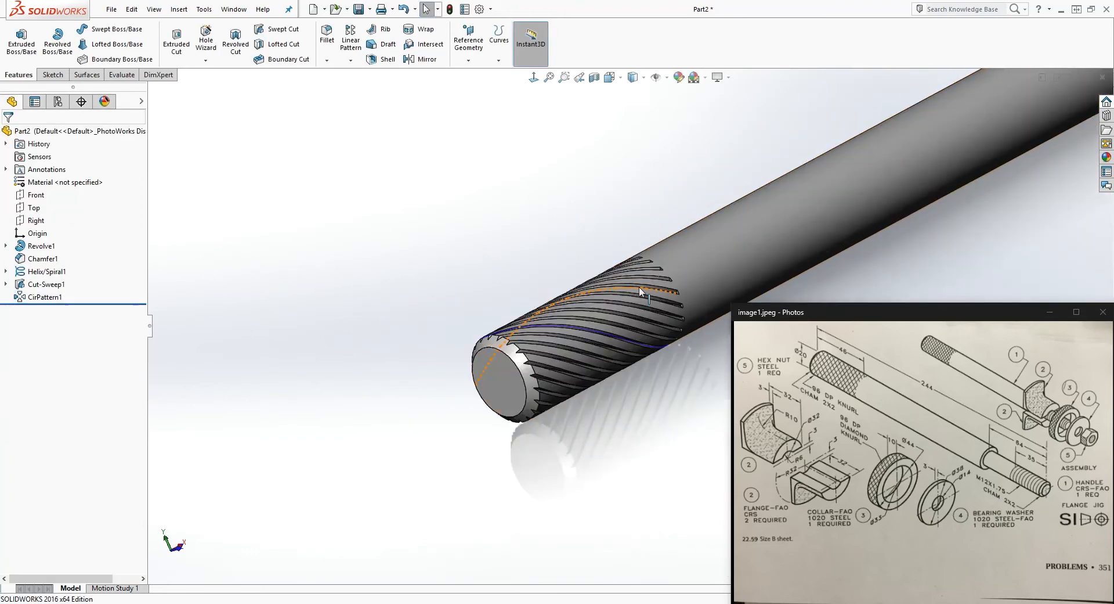
right_click(51, 281)
key(Escape)
middle_drag(353, 330, 304, 296)
scroll(371, 325, up, 3)
scroll(407, 412, down, 3)
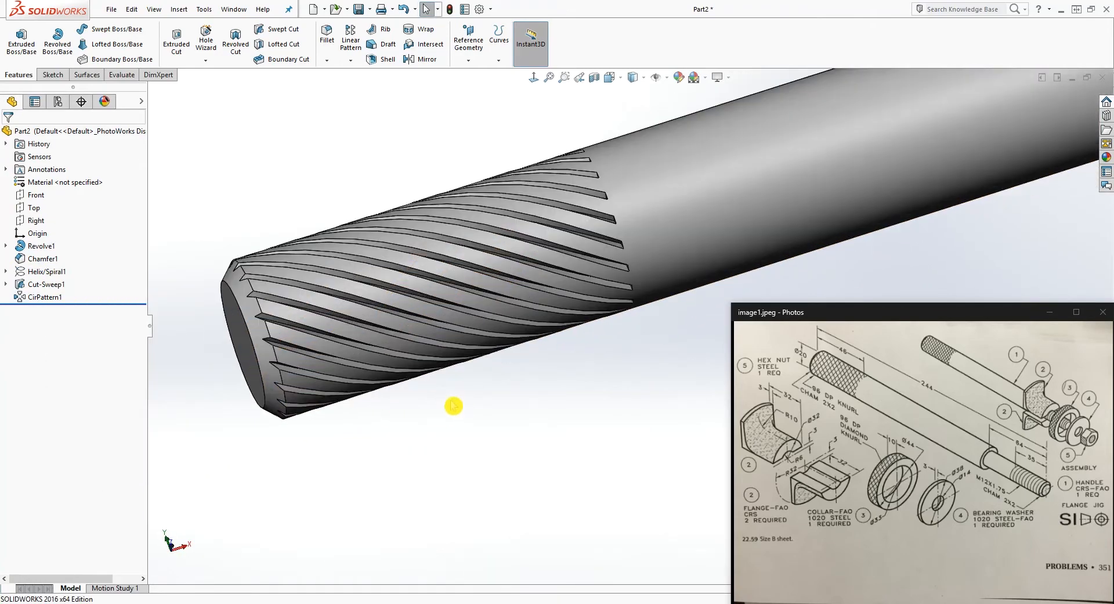
Step: Create a reference plane offset 23 mm from the thick end's flat face, flipped inward into the handle
click(469, 63)
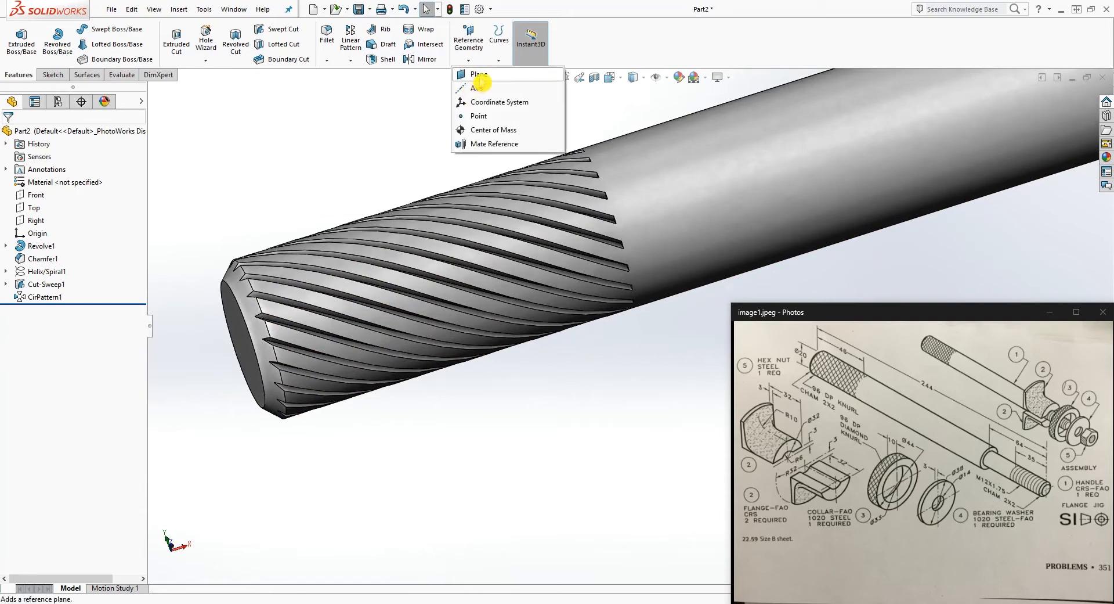
click(479, 77)
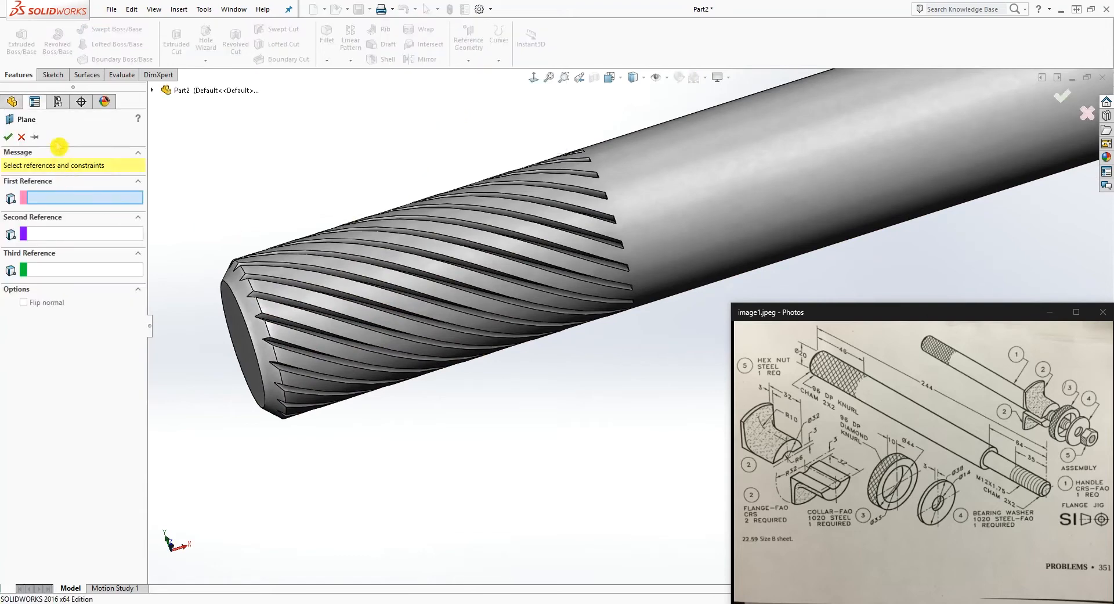
click(229, 328)
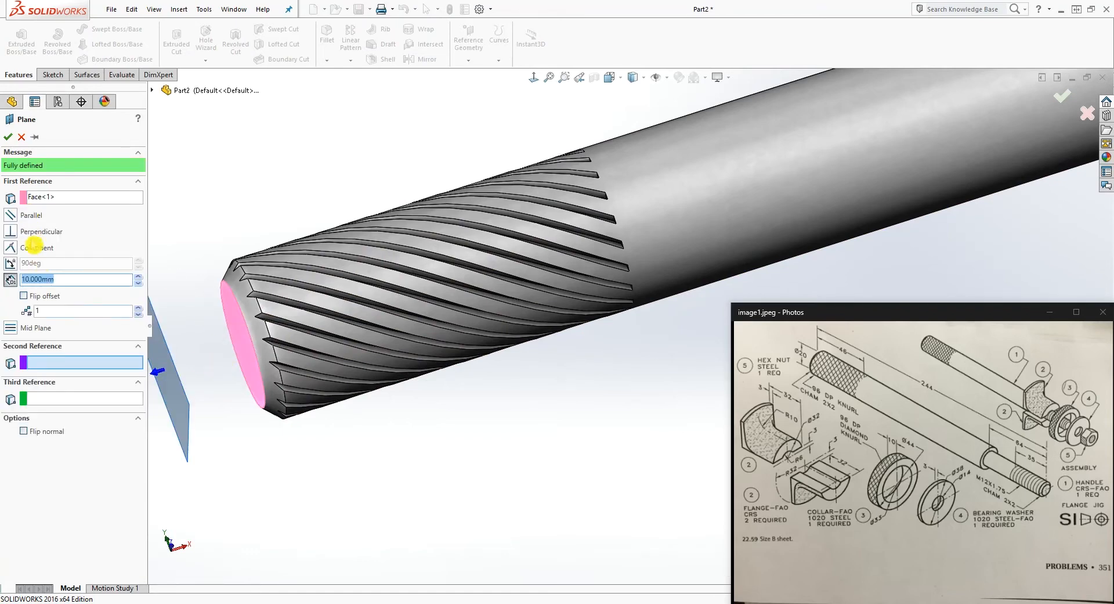
click(24, 296)
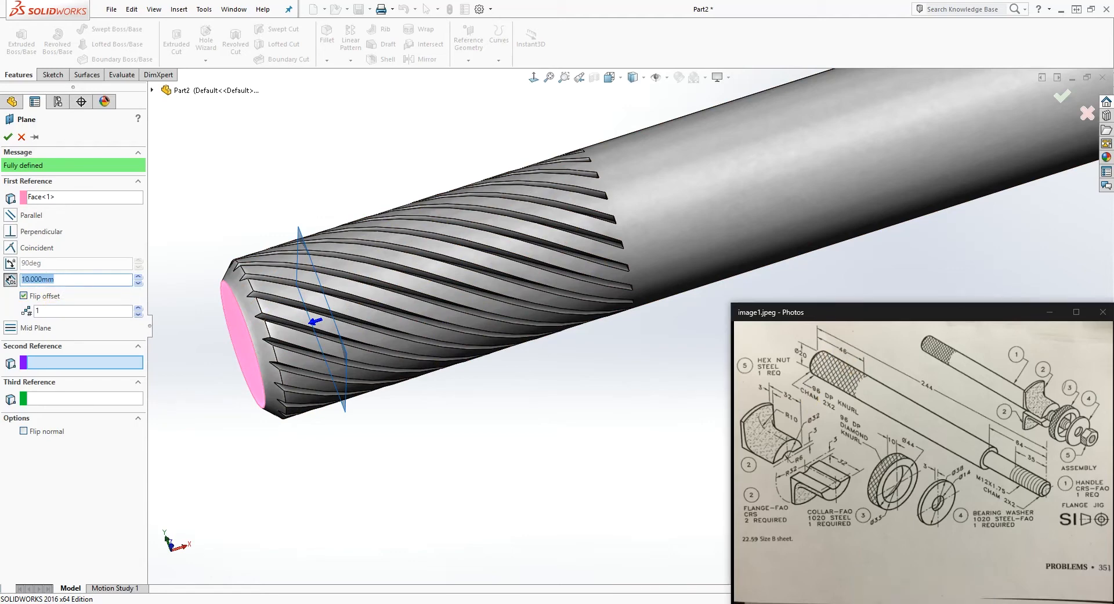
key(Return)
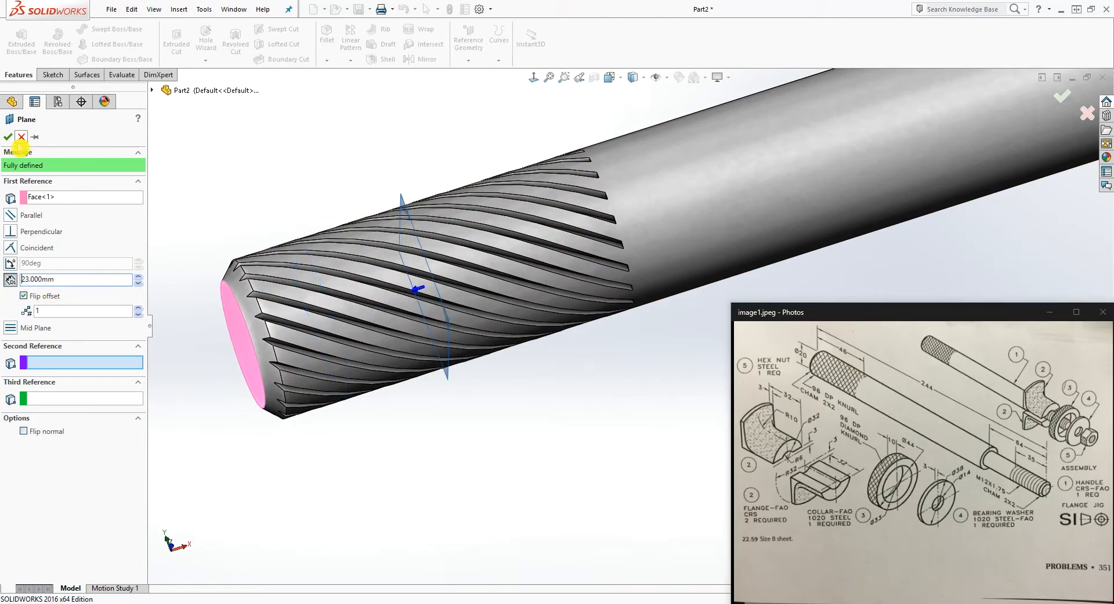
click(9, 138)
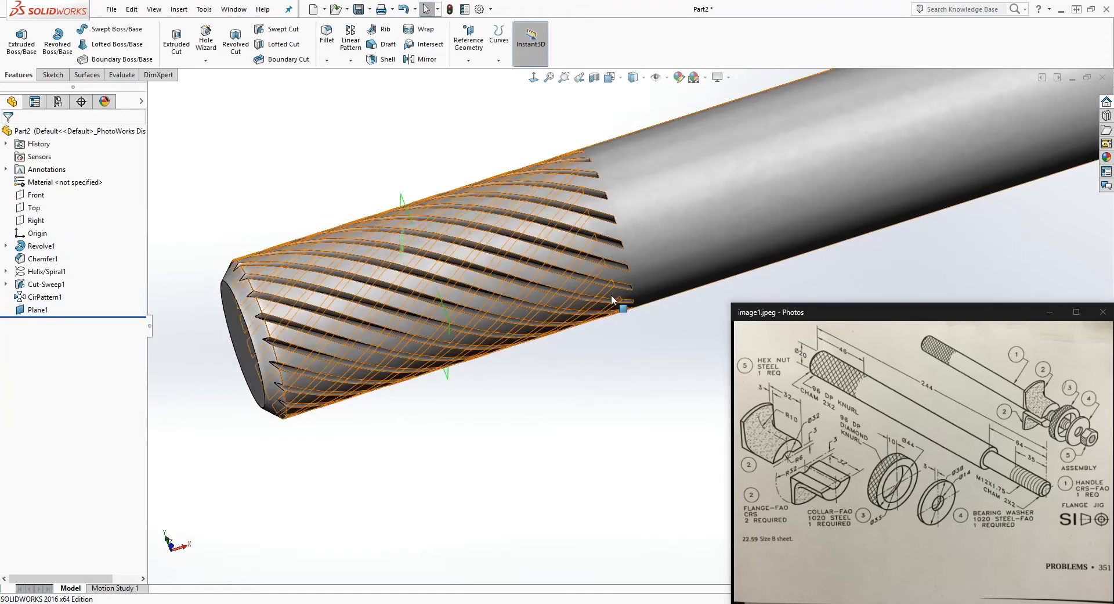
Step: Mirror the circular pattern of grooves about the new reference plane to form the diamond knurl
scroll(615, 297, up, 2)
click(419, 59)
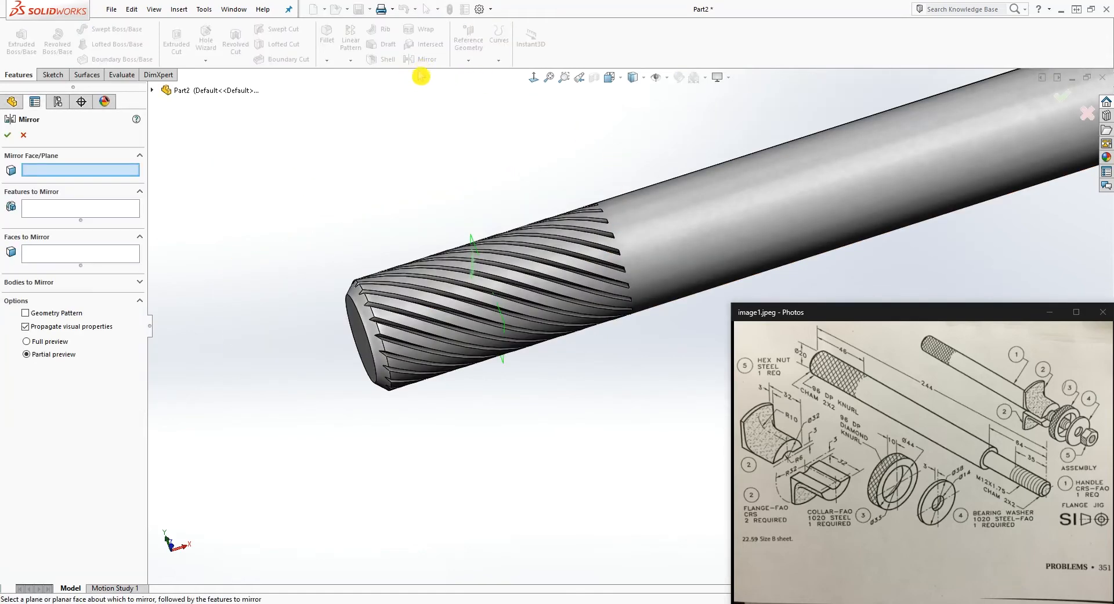
scroll(494, 334, down, 2)
click(293, 222)
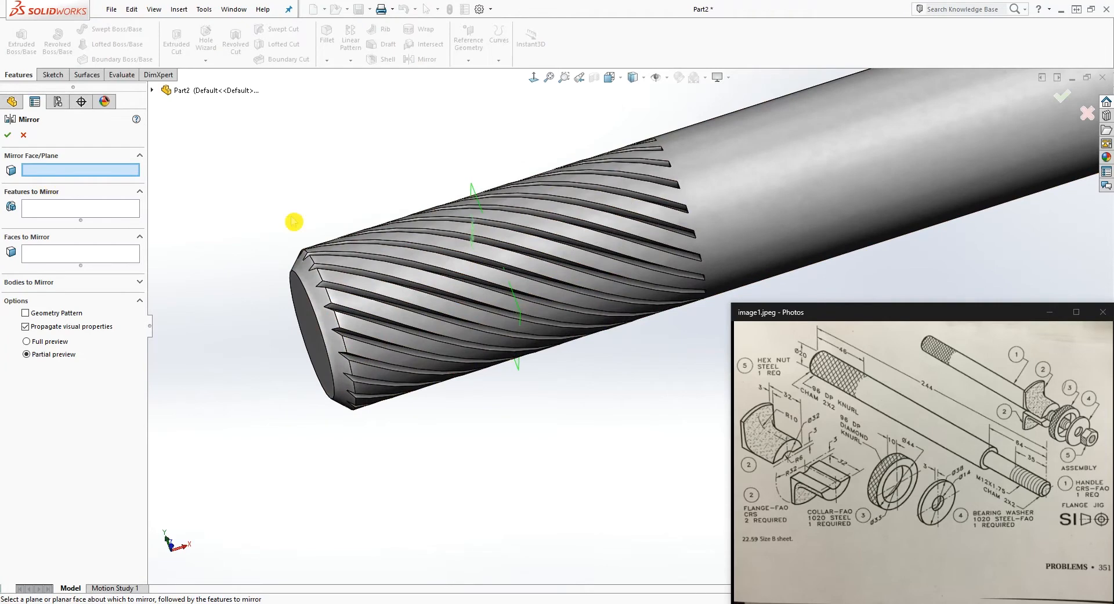
click(471, 194)
click(129, 219)
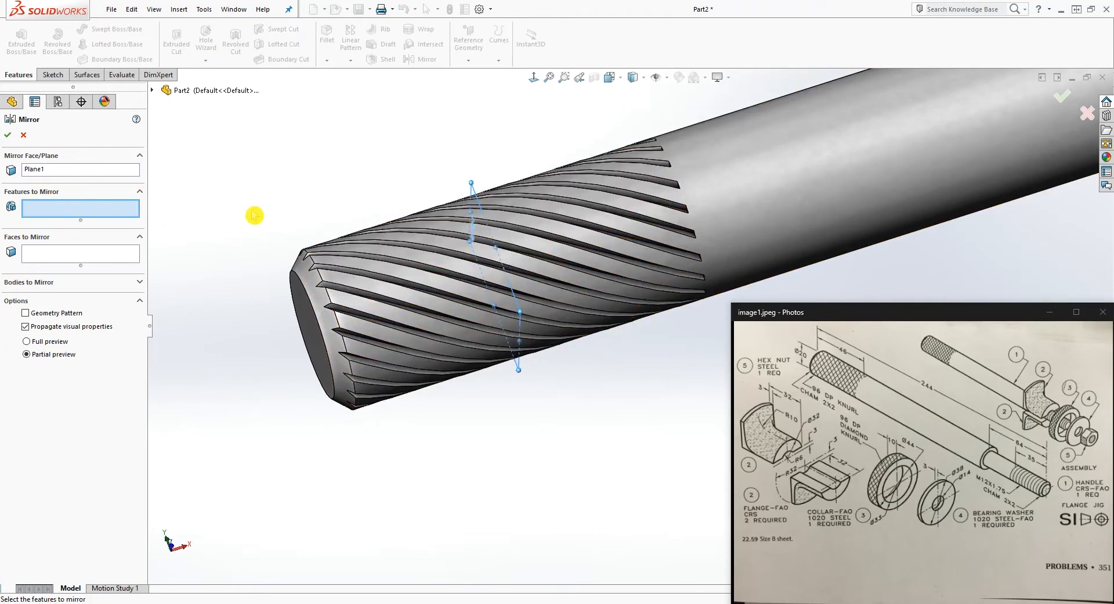
click(153, 91)
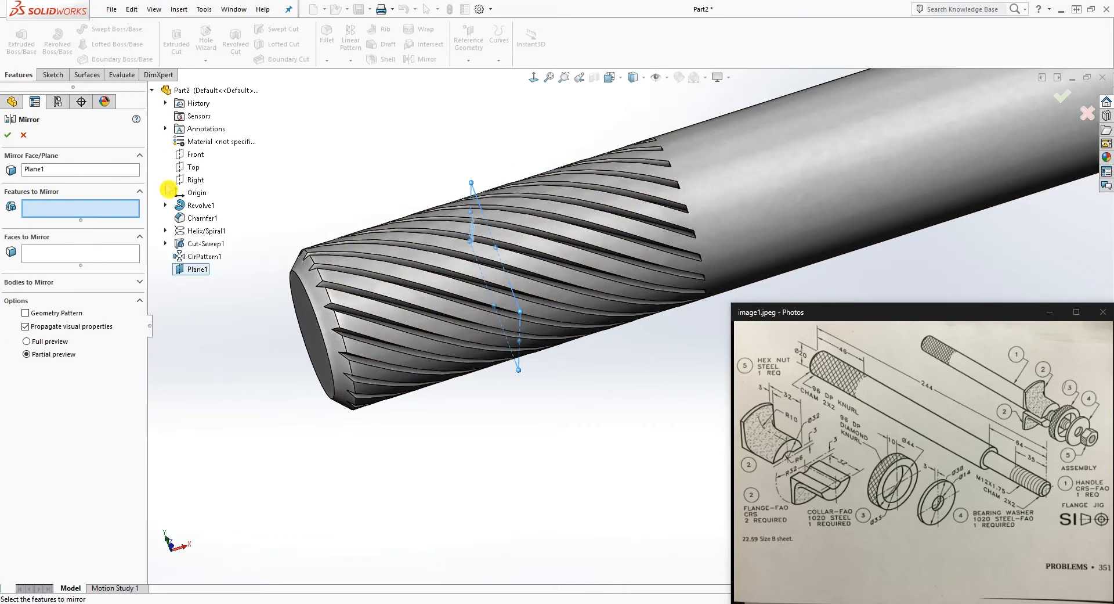
click(204, 257)
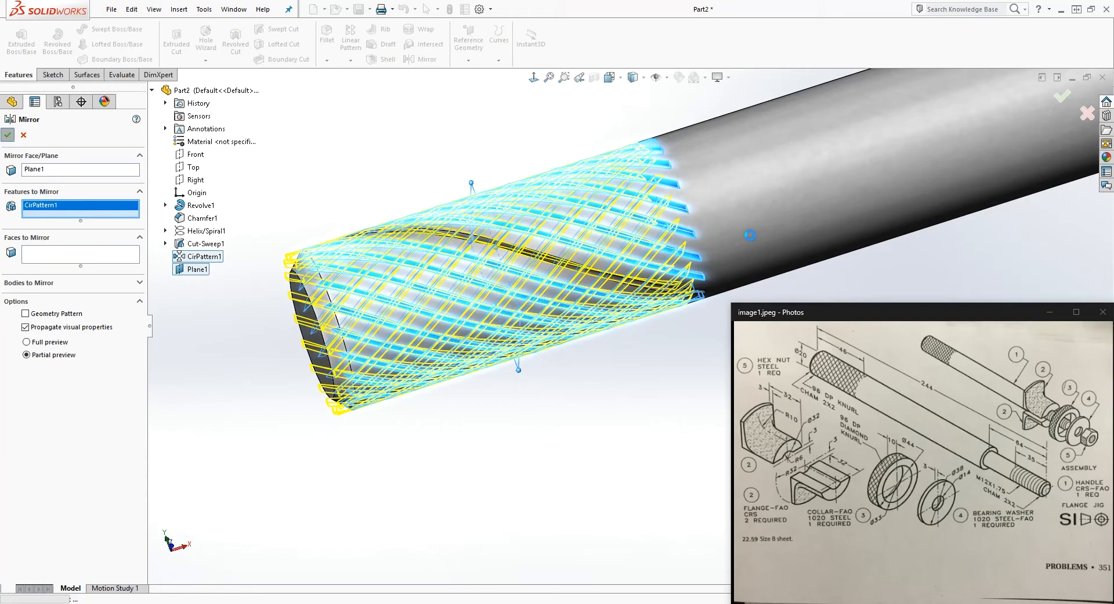
Step: Hide the reference plane in the middle of the knurl
scroll(750, 235, up, 4)
scroll(772, 232, down, 3)
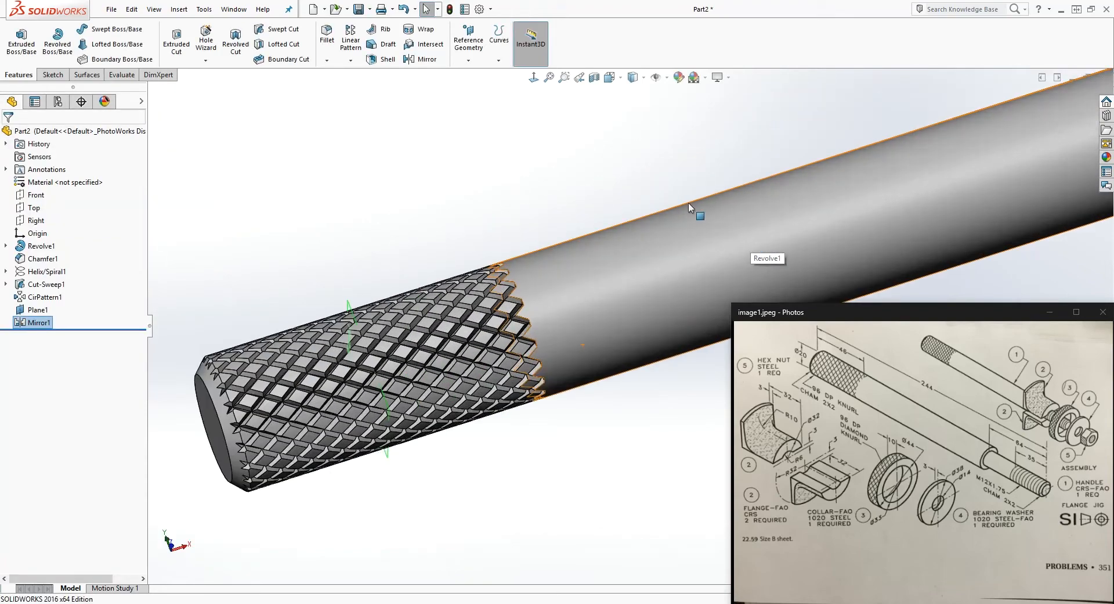
right_click(41, 311)
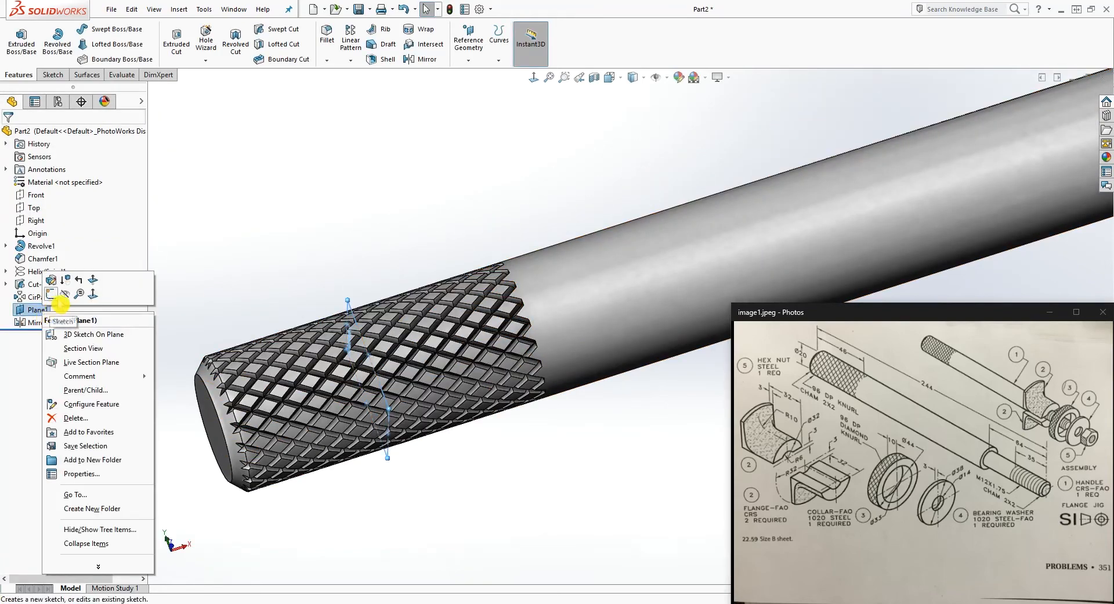
click(65, 295)
Step: Examine the whole handle in isometric view, from the knurled end to the threaded end
click(621, 82)
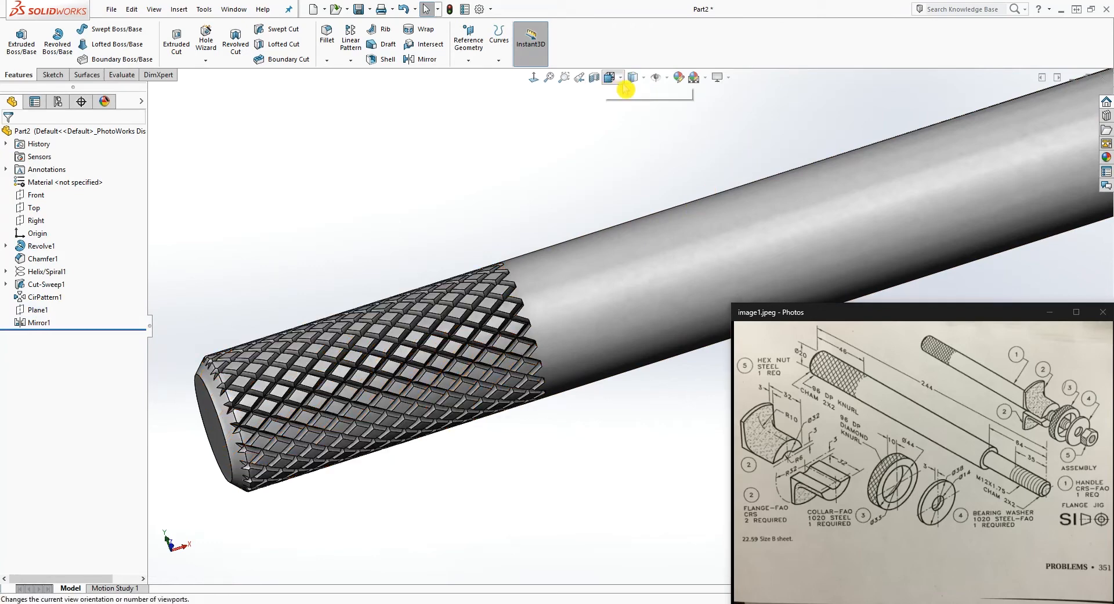
click(680, 117)
scroll(722, 197, up, 3)
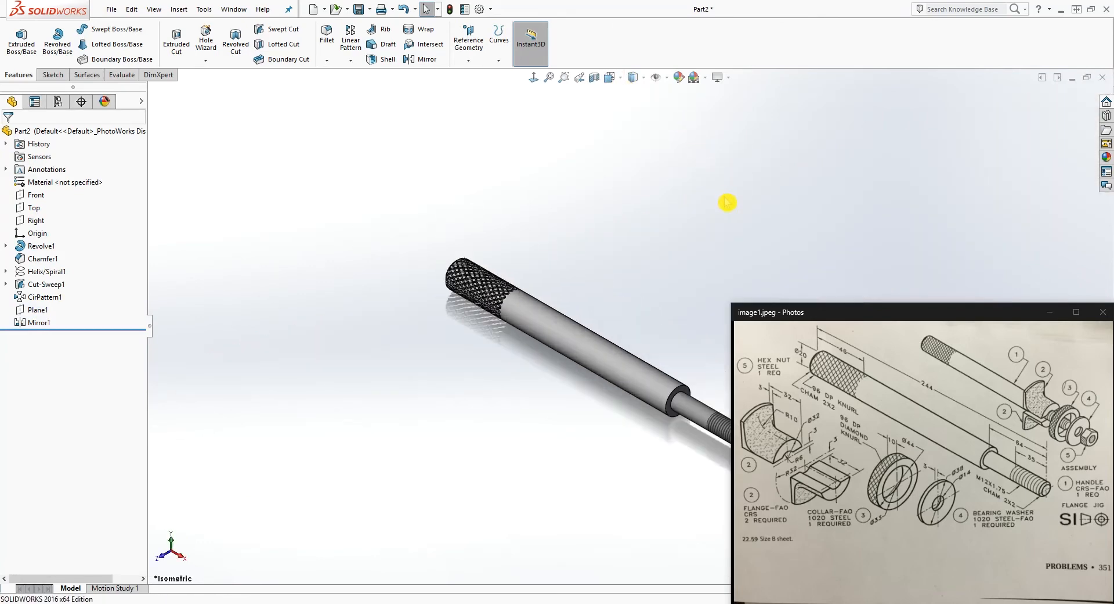
scroll(714, 224, down, 4)
scroll(651, 368, up, 2)
scroll(644, 324, down, 6)
scroll(662, 260, up, 4)
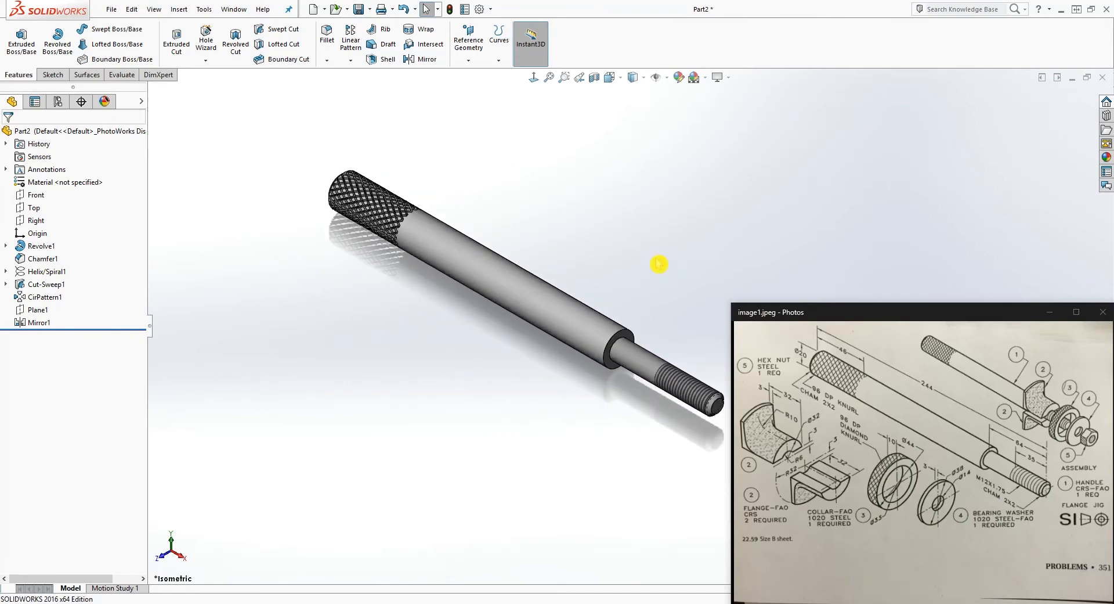
scroll(657, 265, down, 2)
click(656, 453)
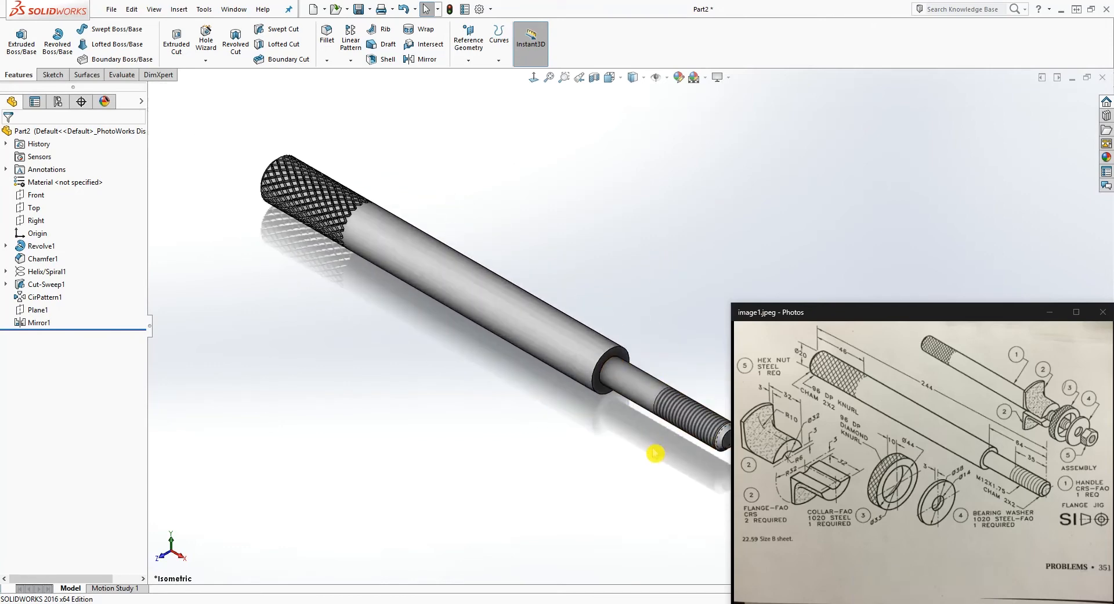
ctrl+middle_drag(636, 464, 585, 455)
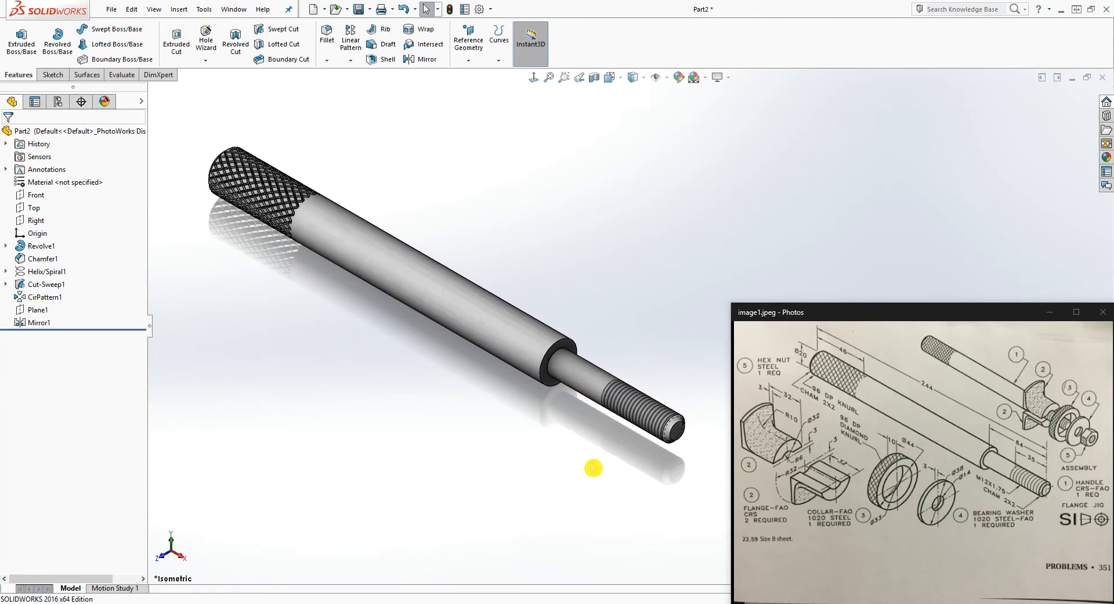
Step: Save the part to the Desktop under the name HANDLE CRS- FAO
click(359, 9)
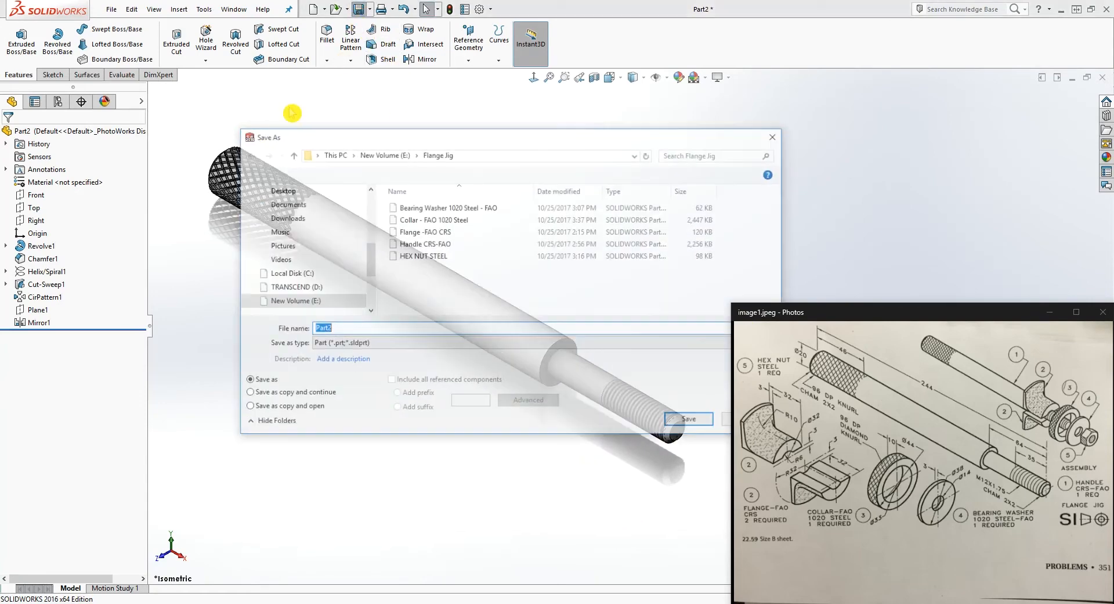
click(281, 190)
double_click(338, 328)
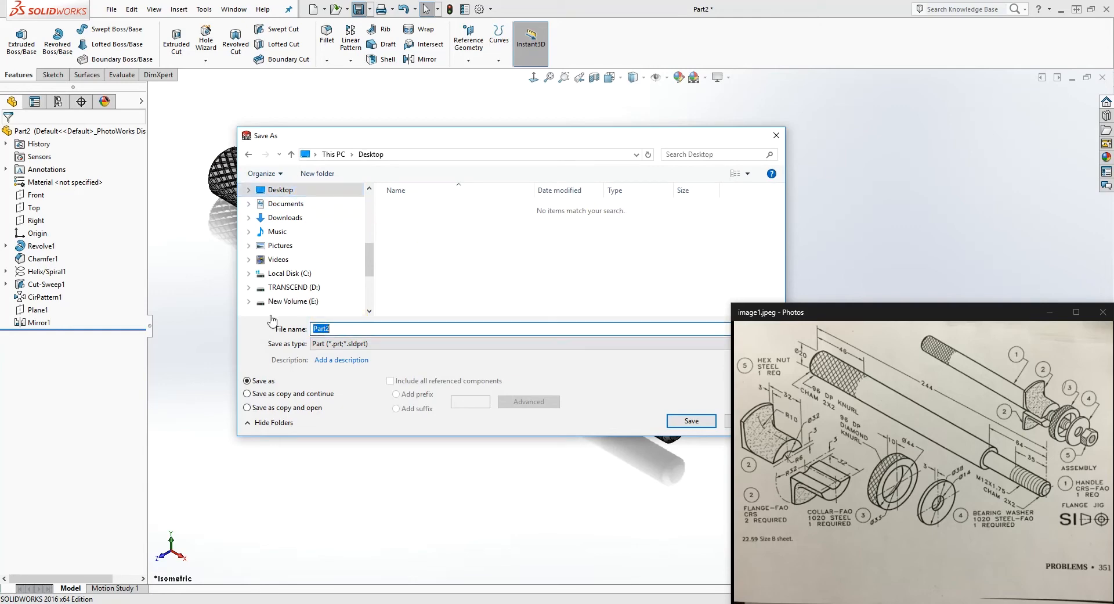
click(548, 342)
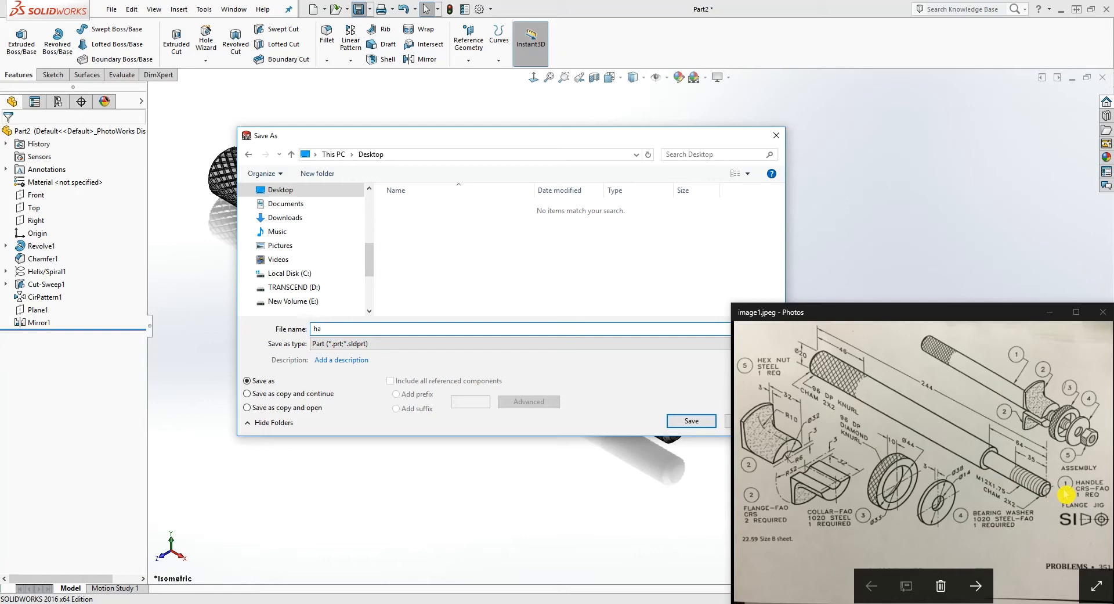
key(BackSpace)
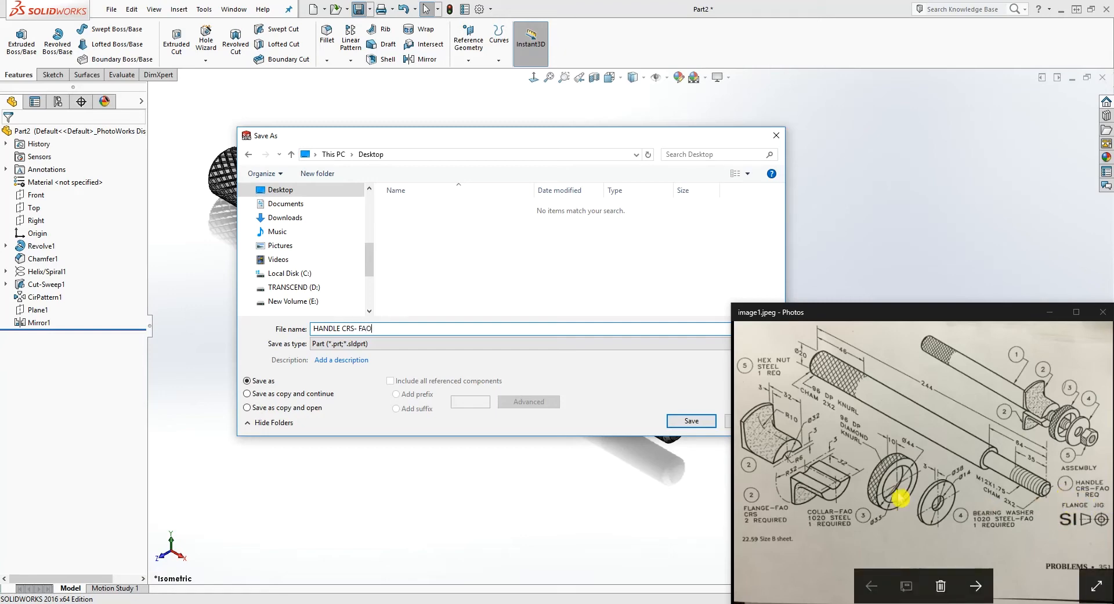
click(678, 424)
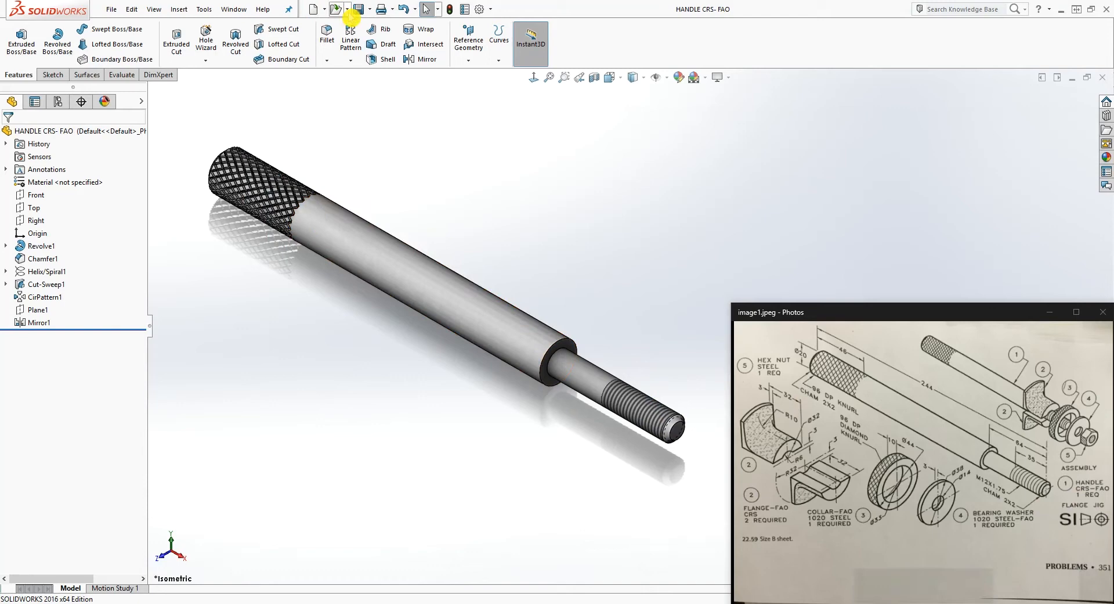
Step: Create a new part document and set its unit system to MMGS (millimeter, gram, second)
click(313, 8)
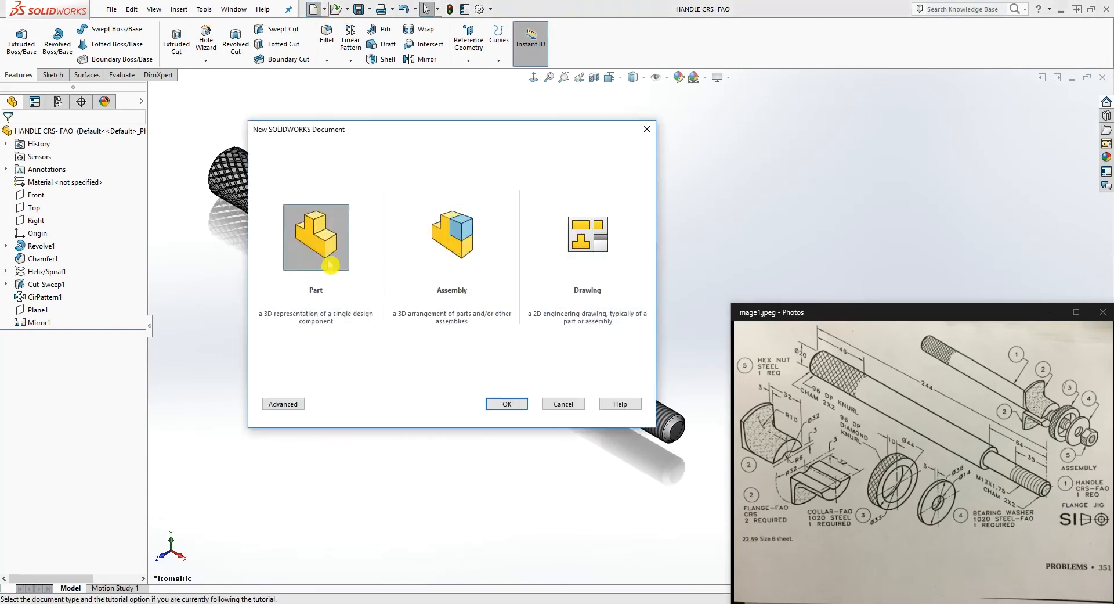
click(485, 400)
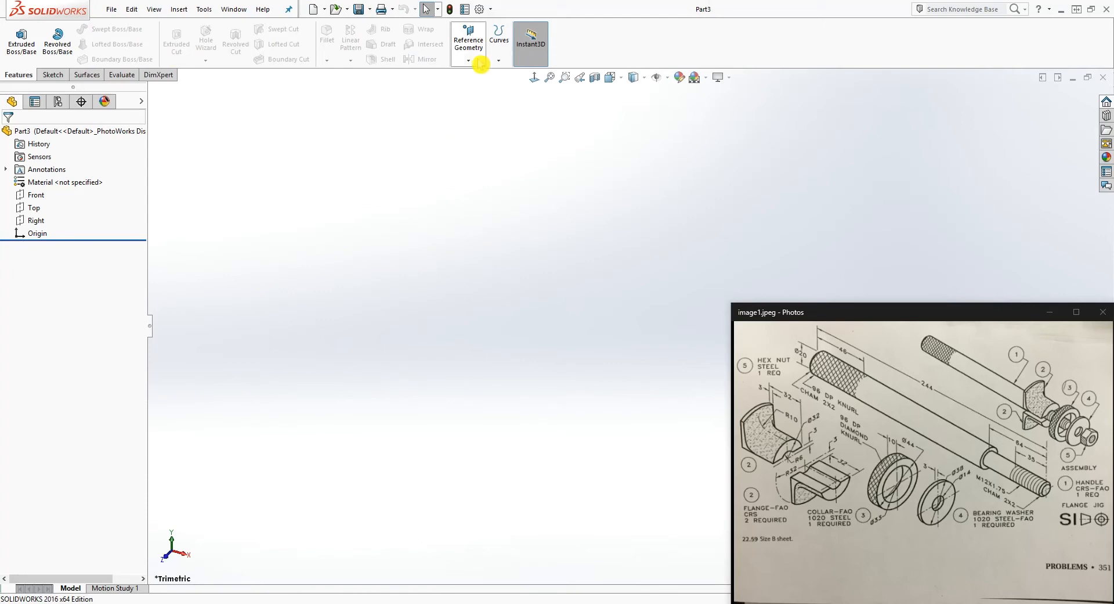
click(480, 9)
click(310, 64)
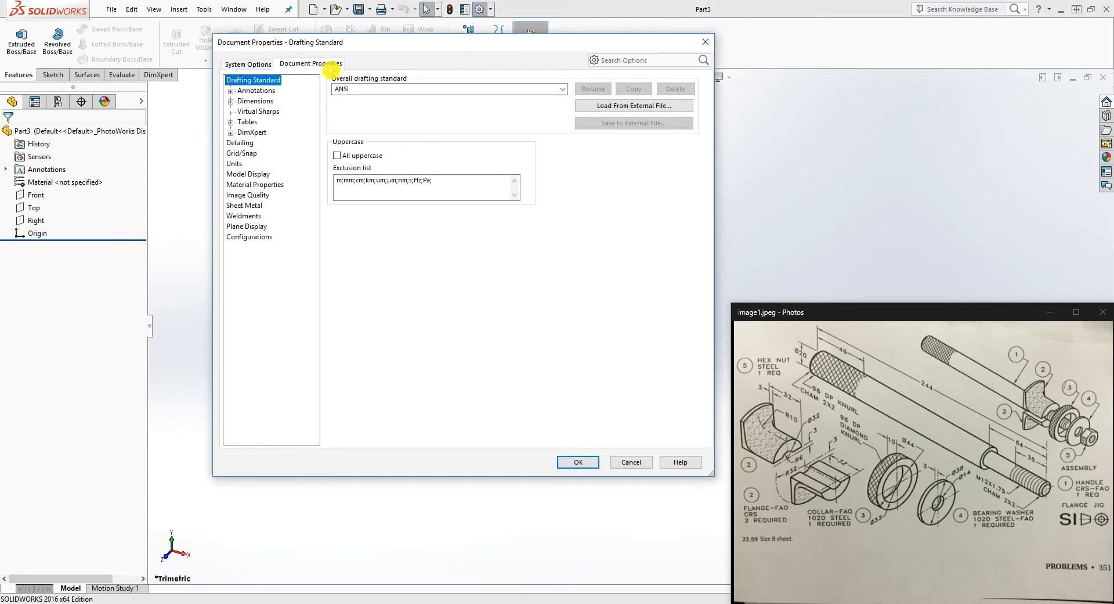
click(234, 165)
click(337, 106)
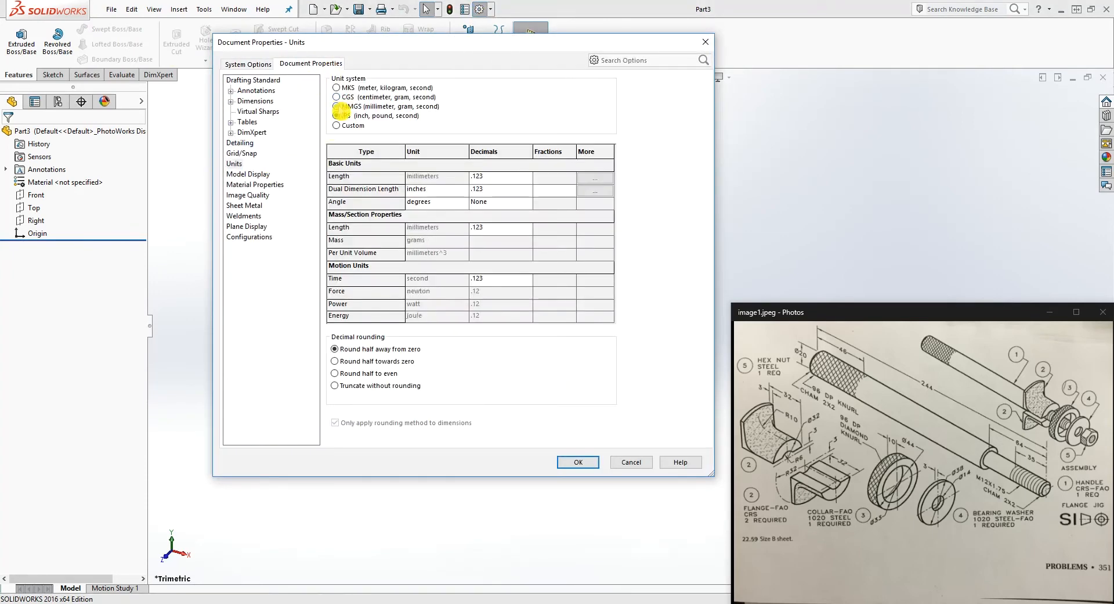
Step: Raise the new part's shaded and draft quality resolution close to High, with a deviation of about 0.0065 in
click(247, 195)
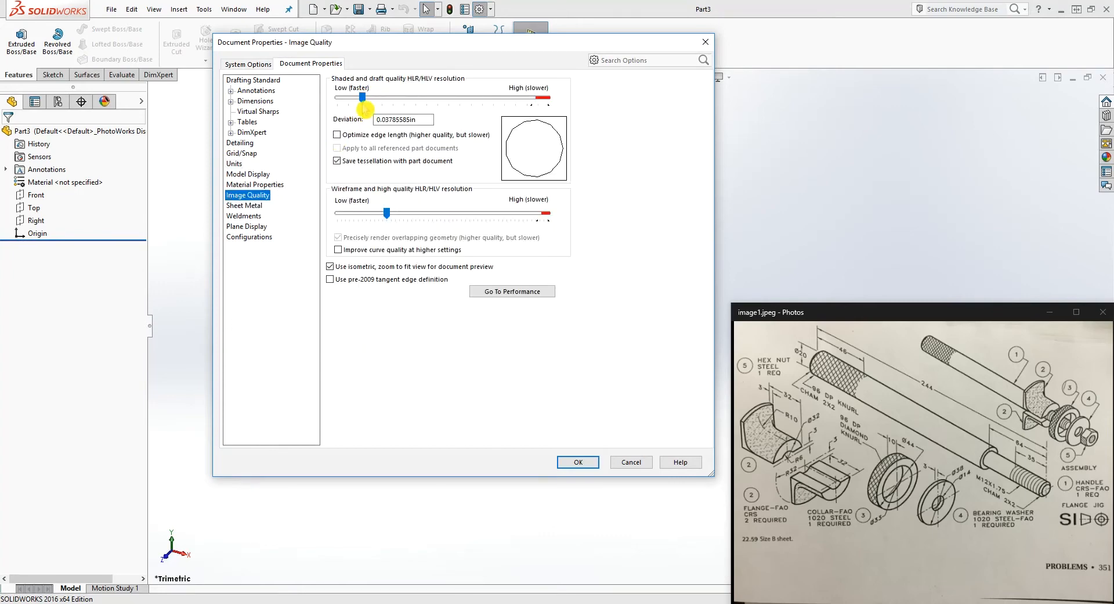
drag(465, 104, 519, 100)
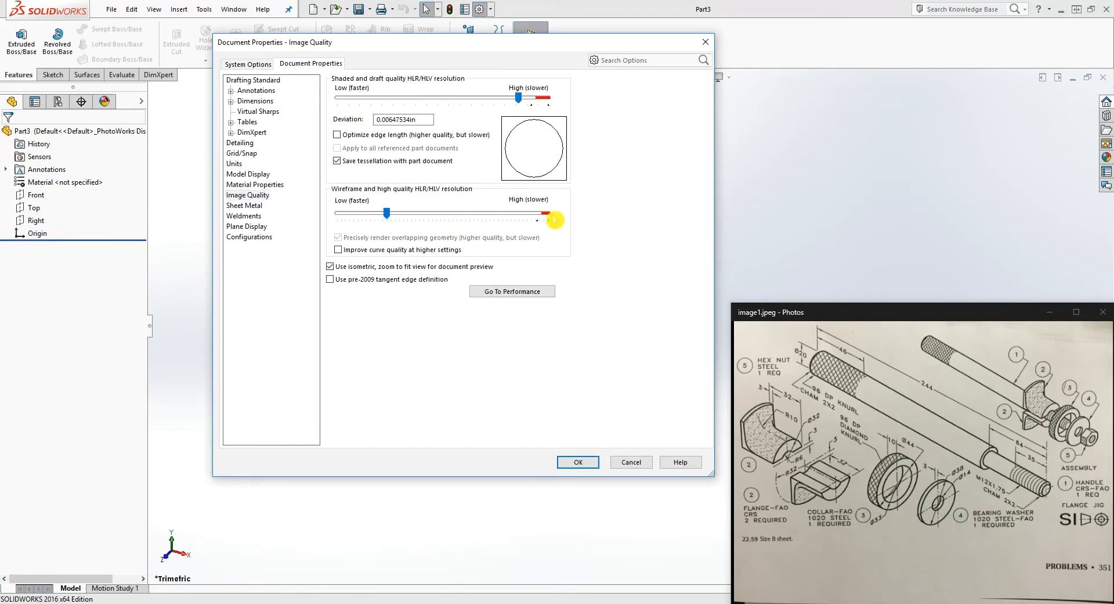
click(562, 464)
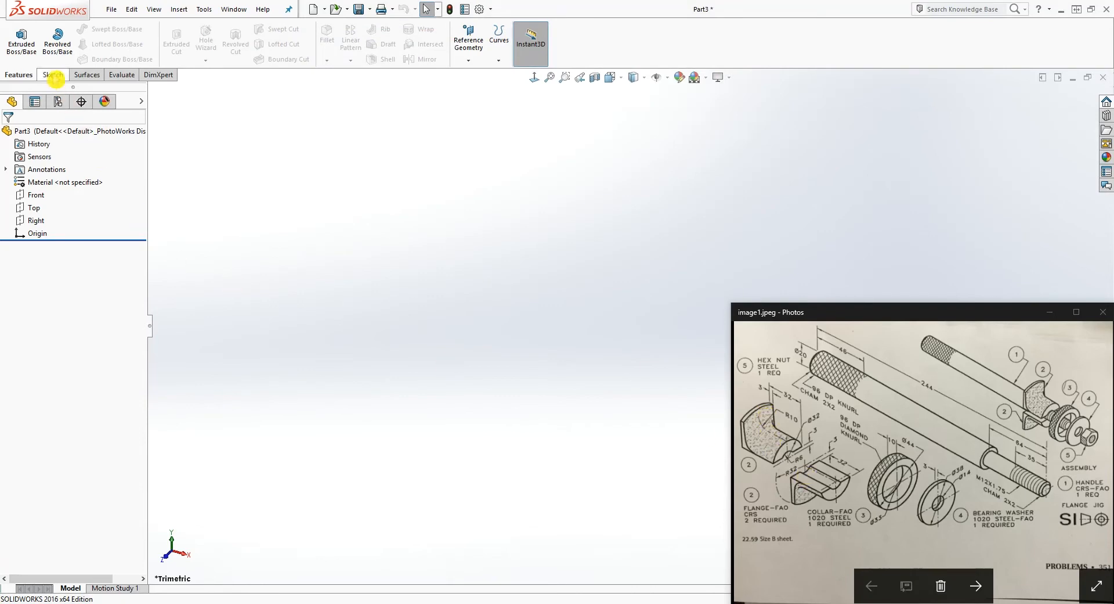
Step: Start a sketch on the Right plane and draw a circle of about 4.5 mm radius centred on the origin
click(53, 74)
click(25, 52)
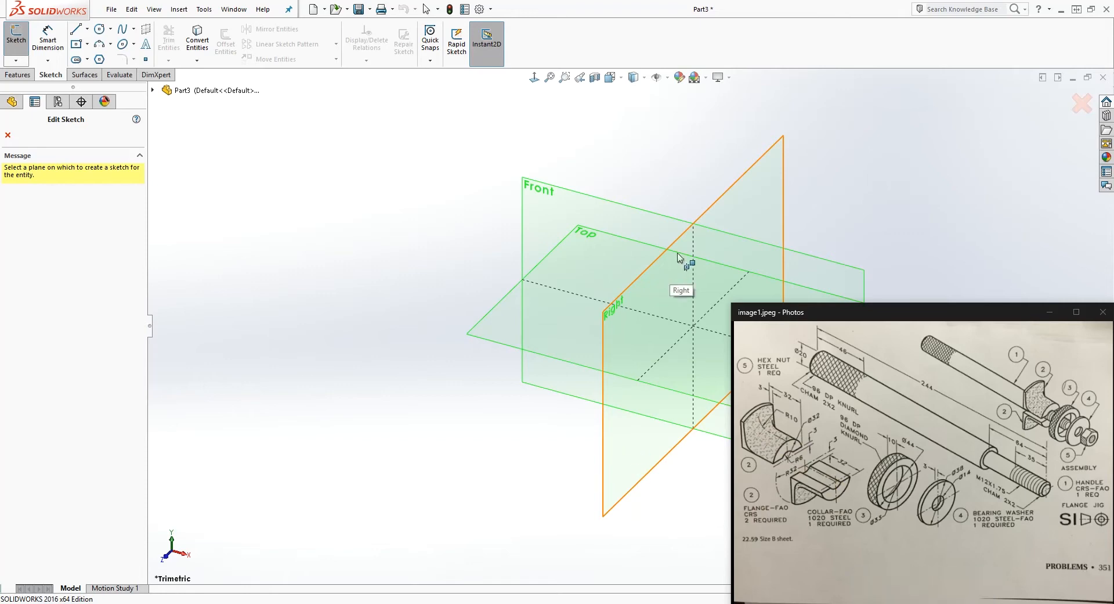
click(750, 200)
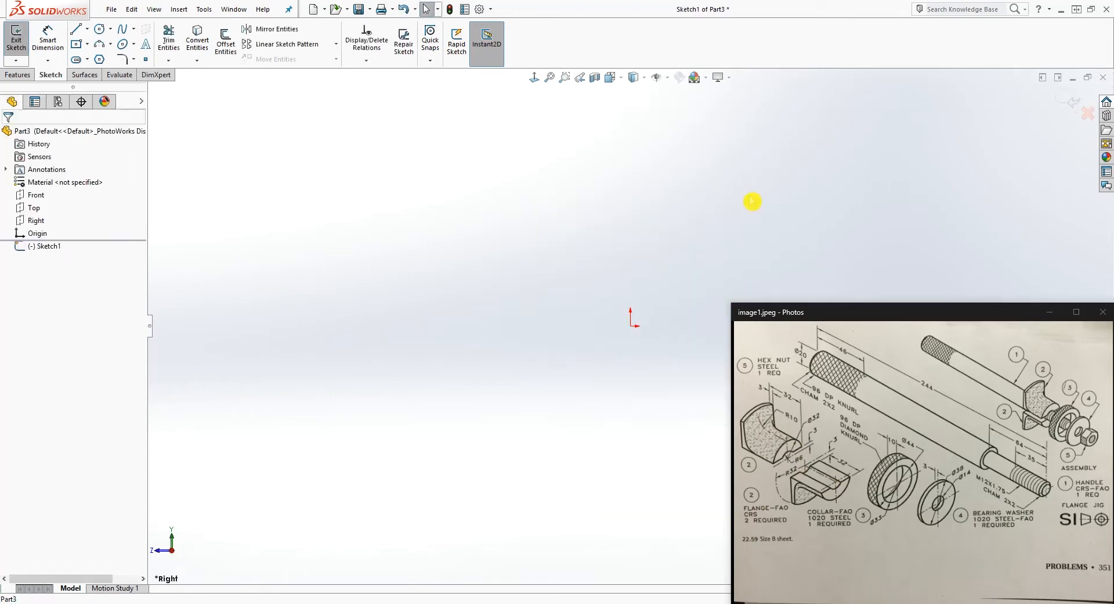
scroll(623, 412, down, 3)
click(98, 30)
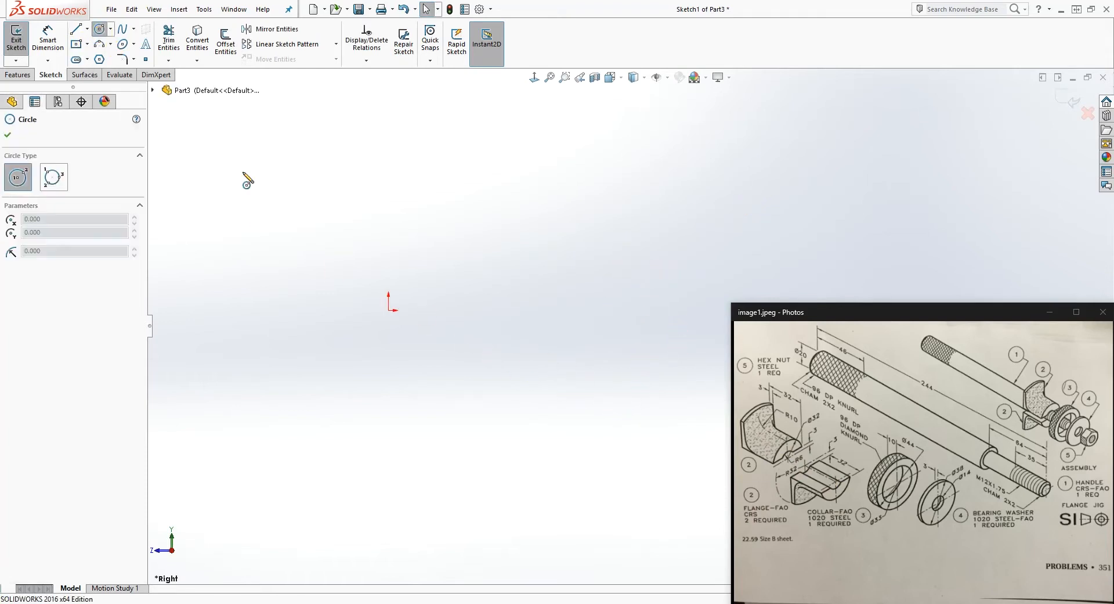
click(388, 309)
click(511, 231)
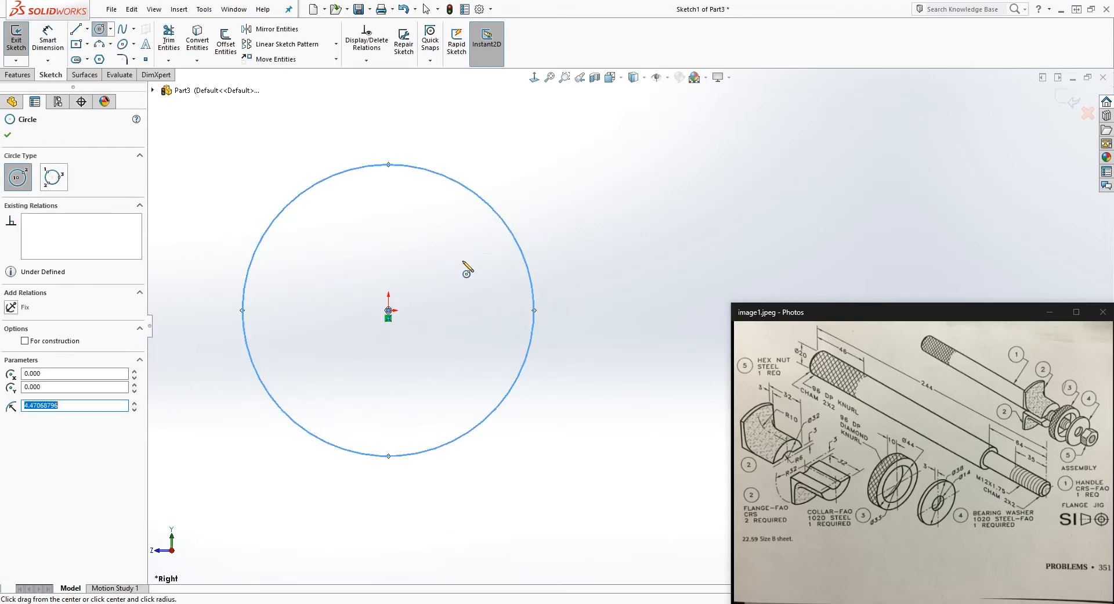
key(Escape)
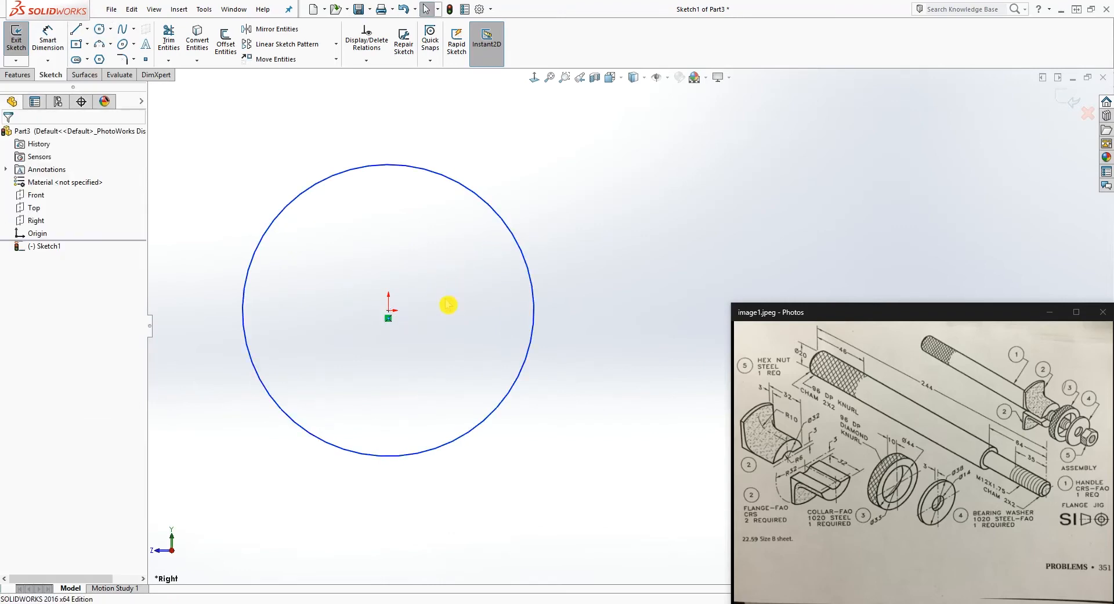
Step: Draw a horizontal line across the full diameter of the circle, passing through the origin
key(l)
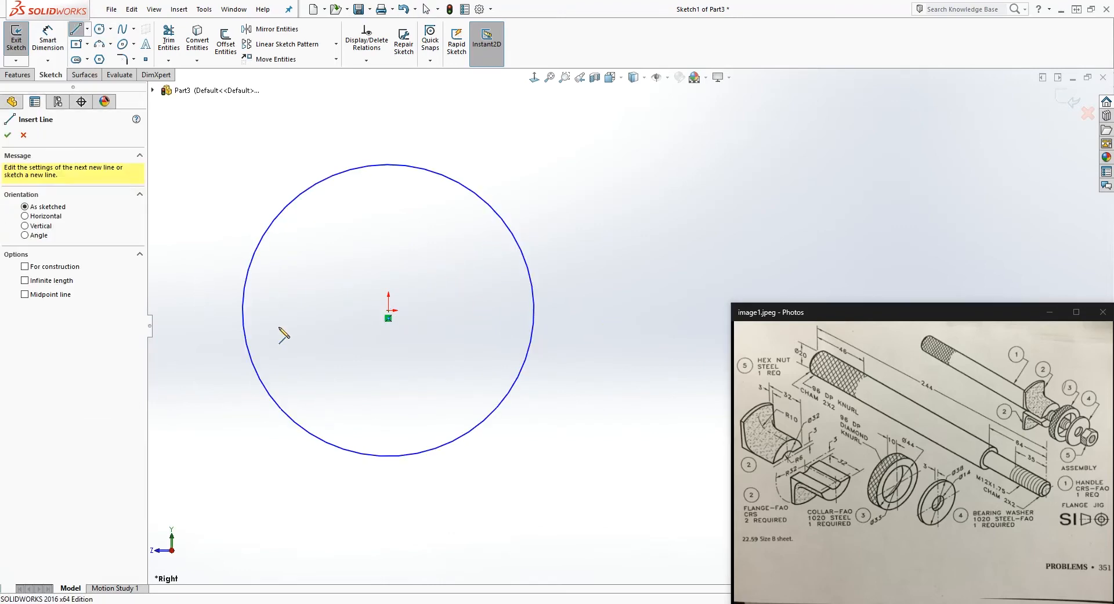
click(243, 310)
click(534, 310)
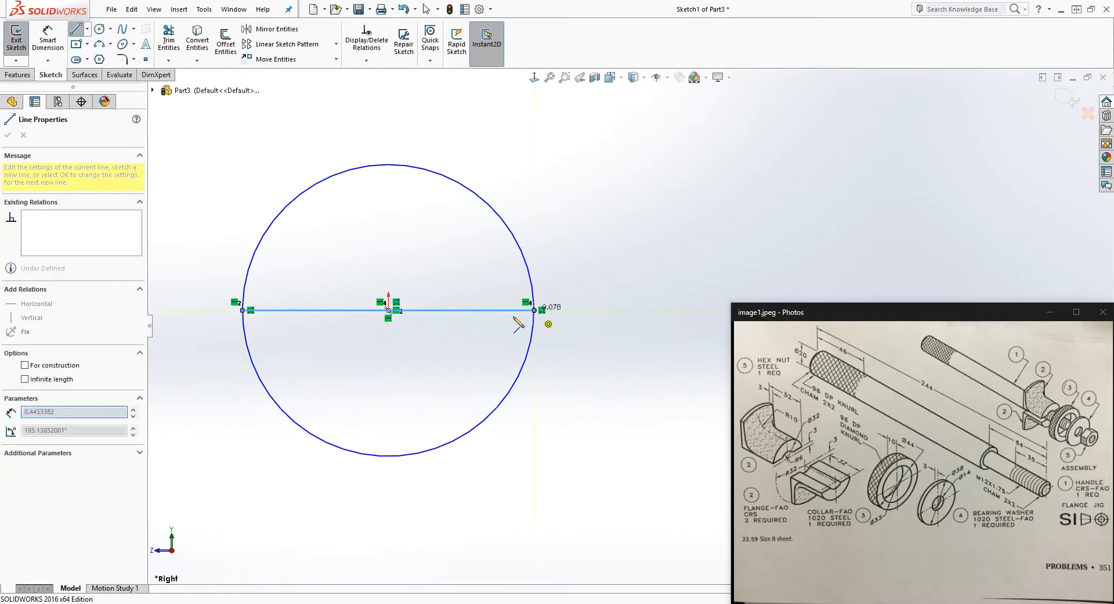
key(Escape)
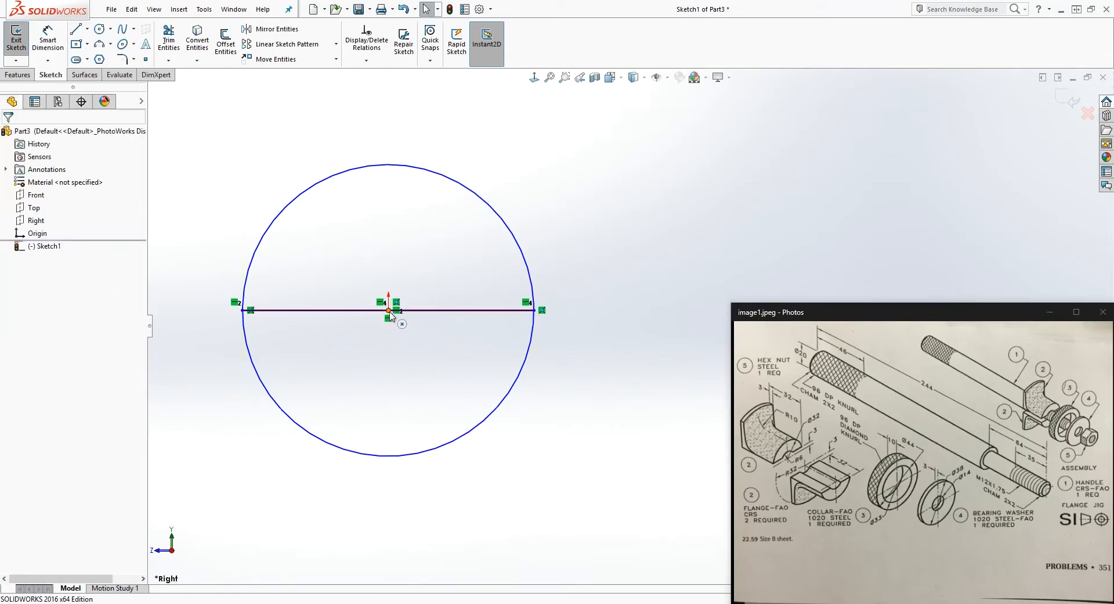
click(472, 338)
click(395, 313)
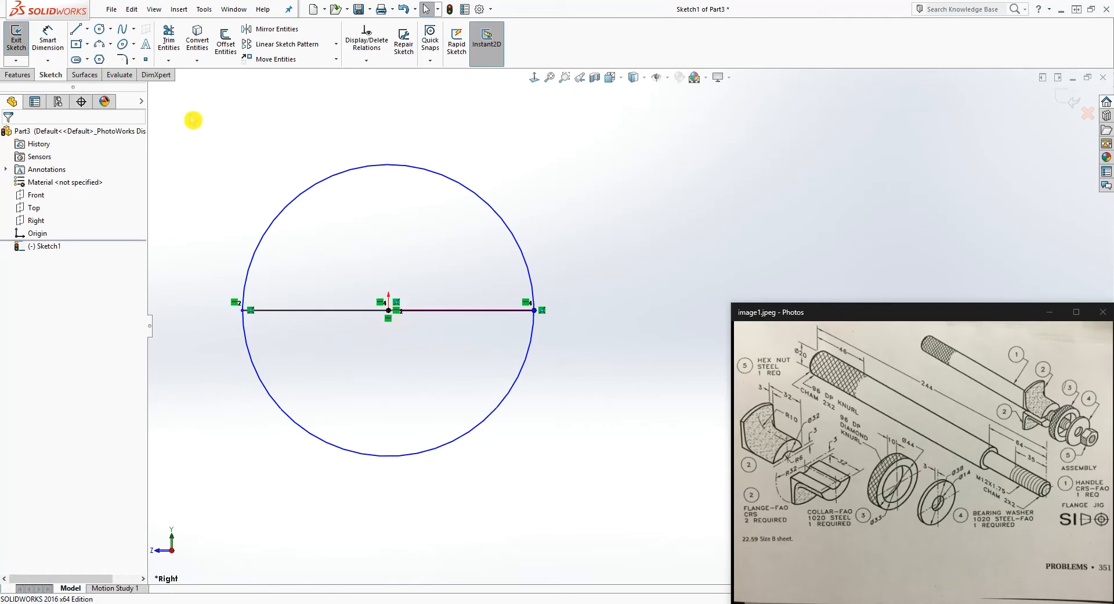
Step: Trim away the lower half of the circle with Trim to closest, leaving a closed half-circle profile
click(169, 39)
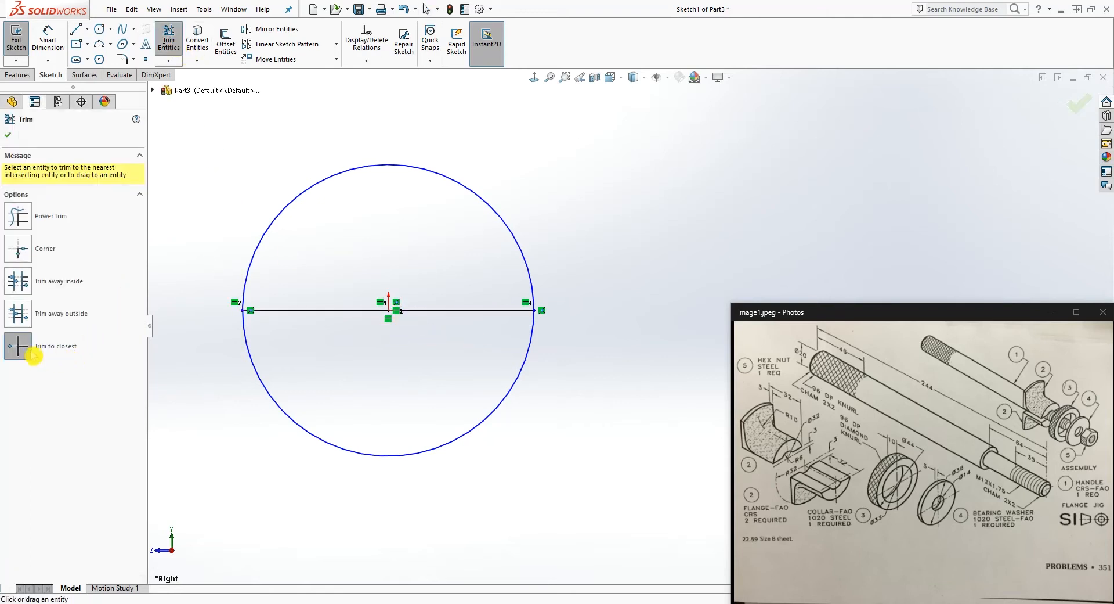
click(284, 419)
click(357, 374)
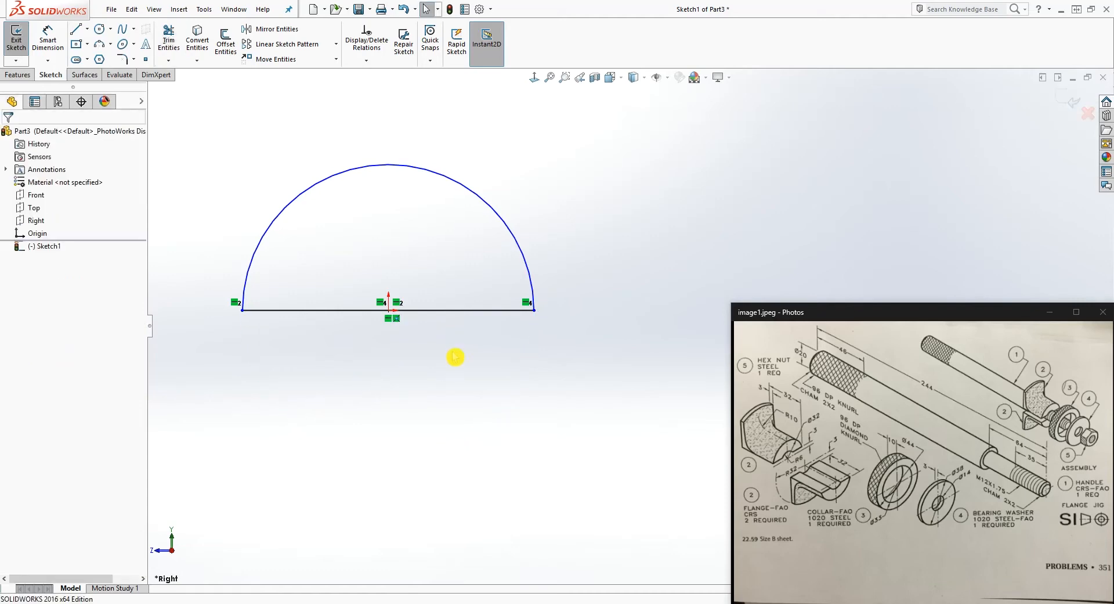
Step: Dimension the half-circle's arc with a radius of 32 mm
right_drag(502, 465, 503, 401)
click(498, 213)
click(623, 134)
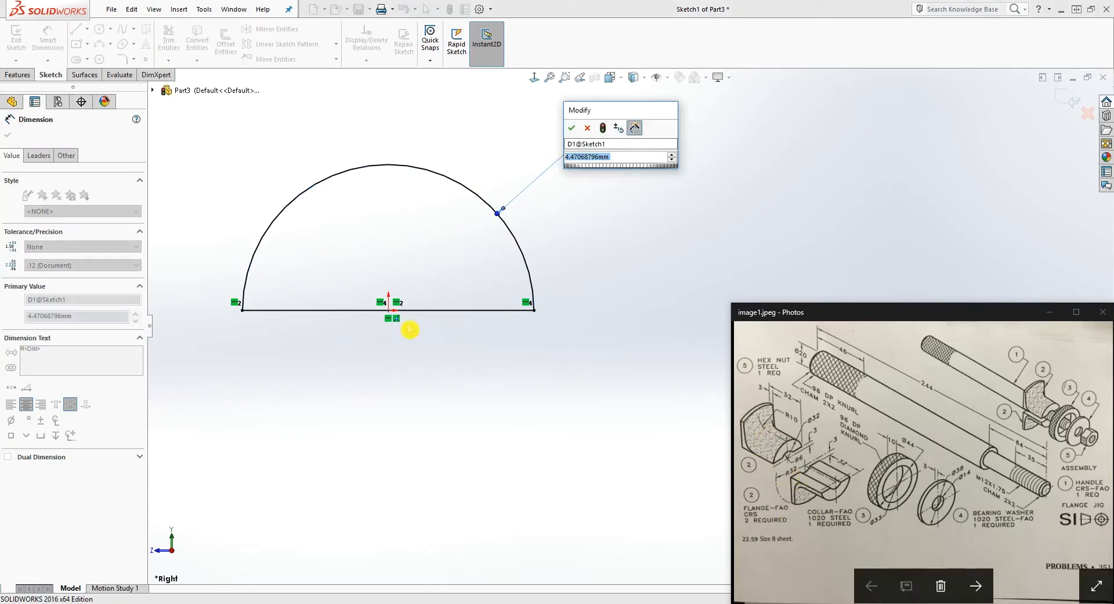
text(32)
key(Return)
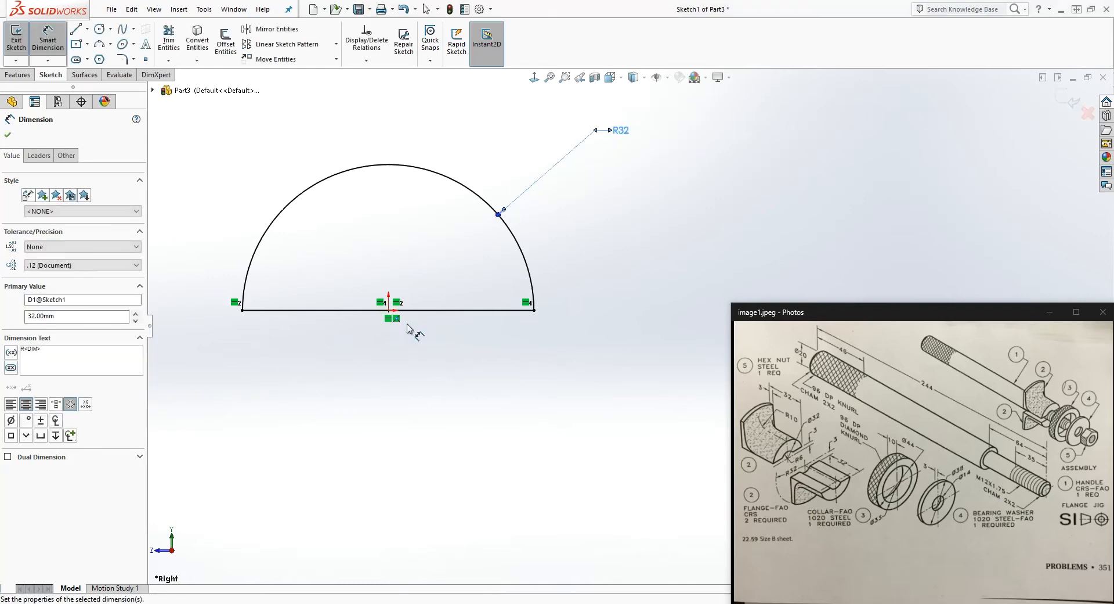
click(480, 259)
Step: Extrude the half-circle profile 3 mm as a blind boss
click(17, 74)
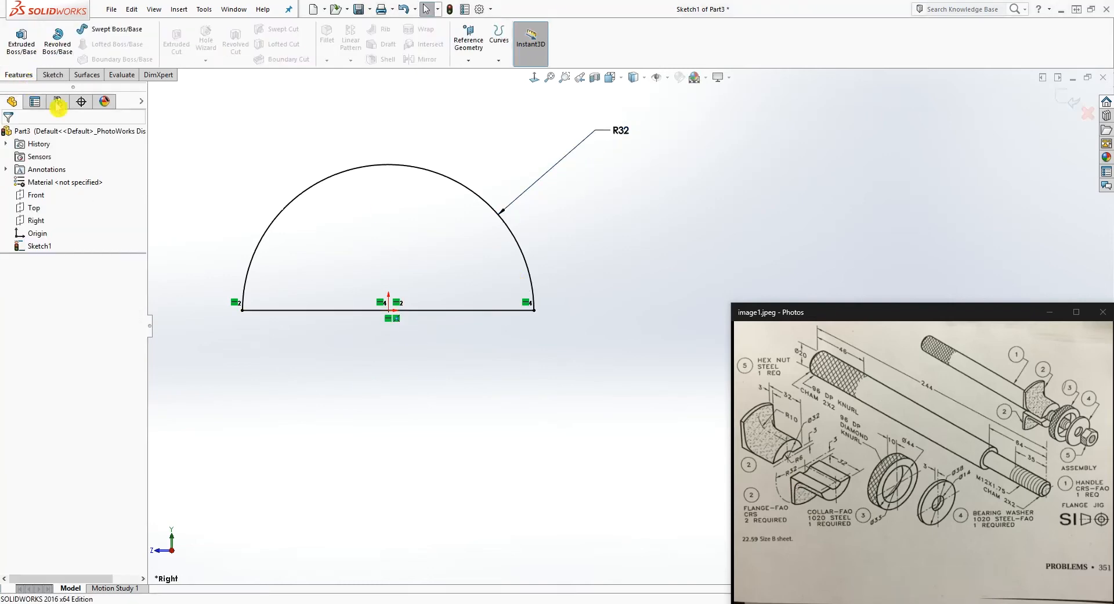
click(21, 41)
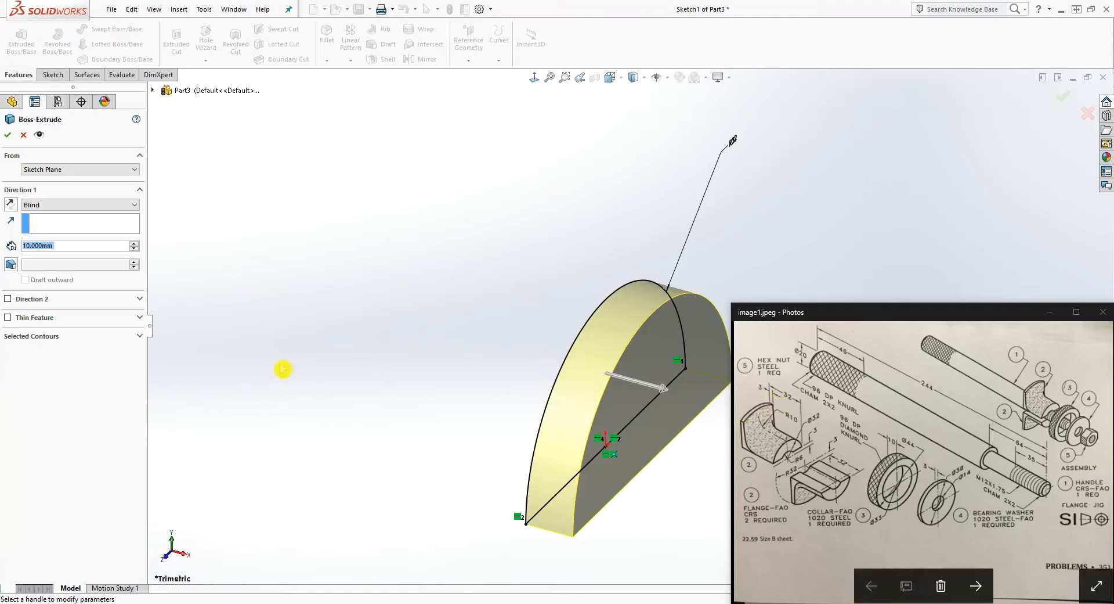
text(3)
key(Return)
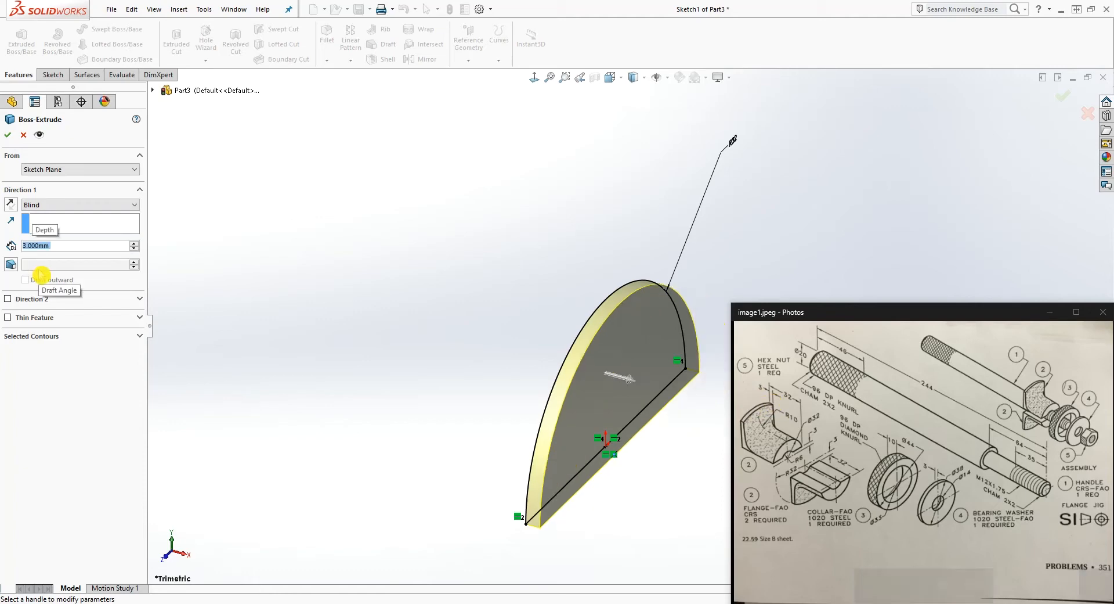
click(10, 138)
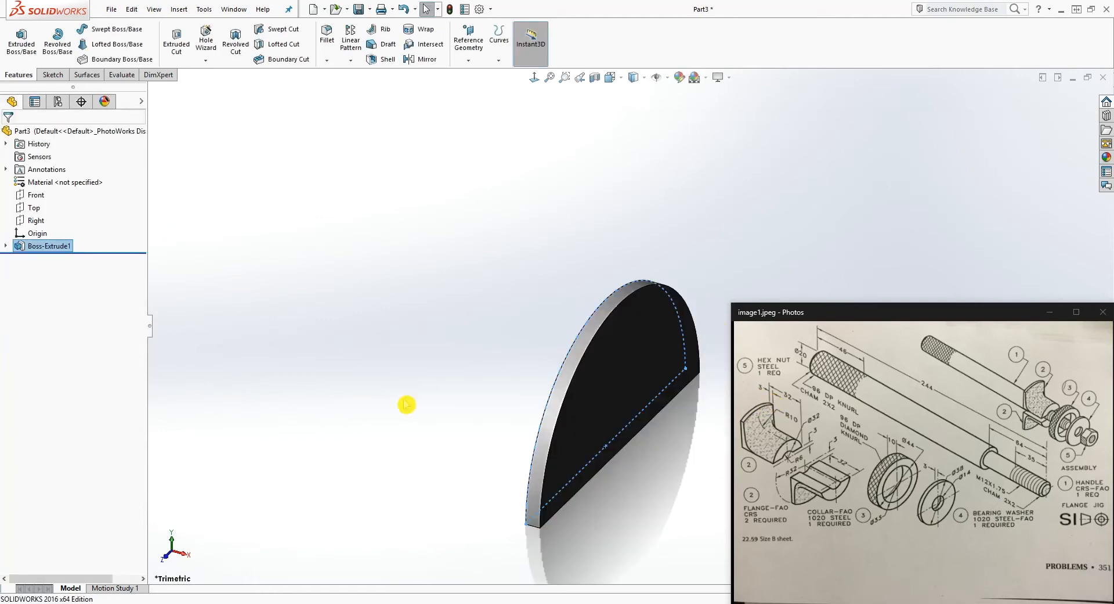
Step: Start a sketch on the half-round plate's flat front face and draw a smaller circle centred on the origin
click(631, 440)
click(53, 74)
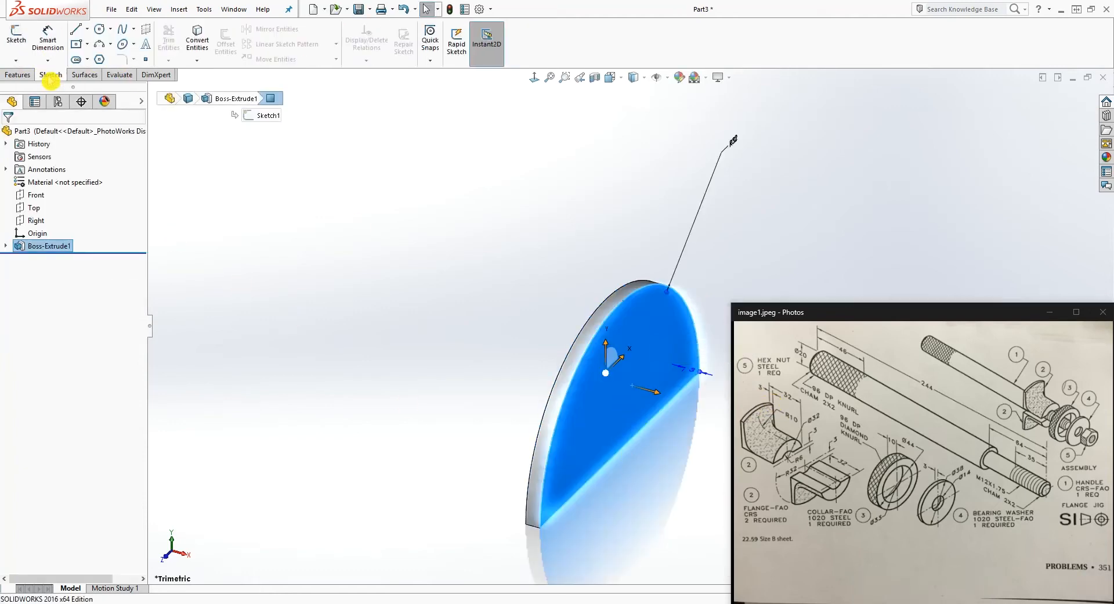
click(17, 37)
click(535, 77)
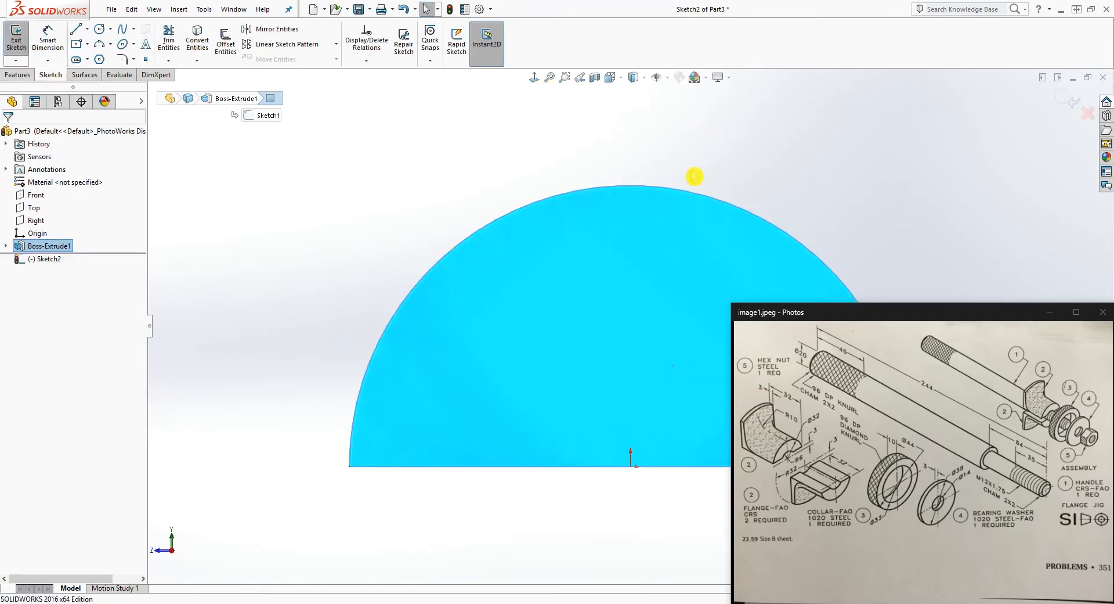
scroll(621, 406, up, 3)
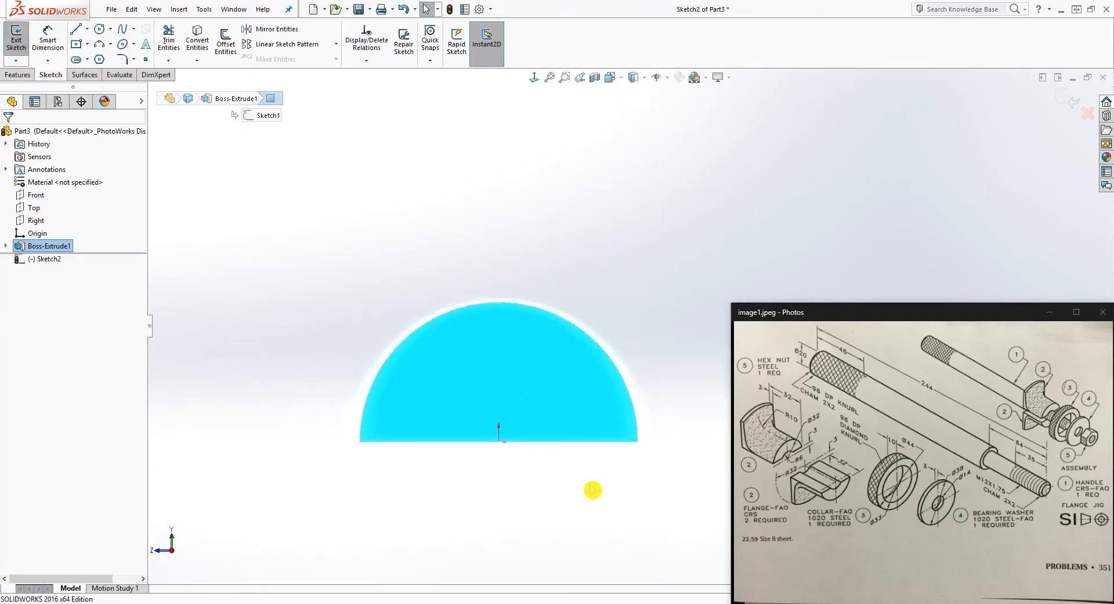
scroll(589, 493, down, 4)
click(100, 28)
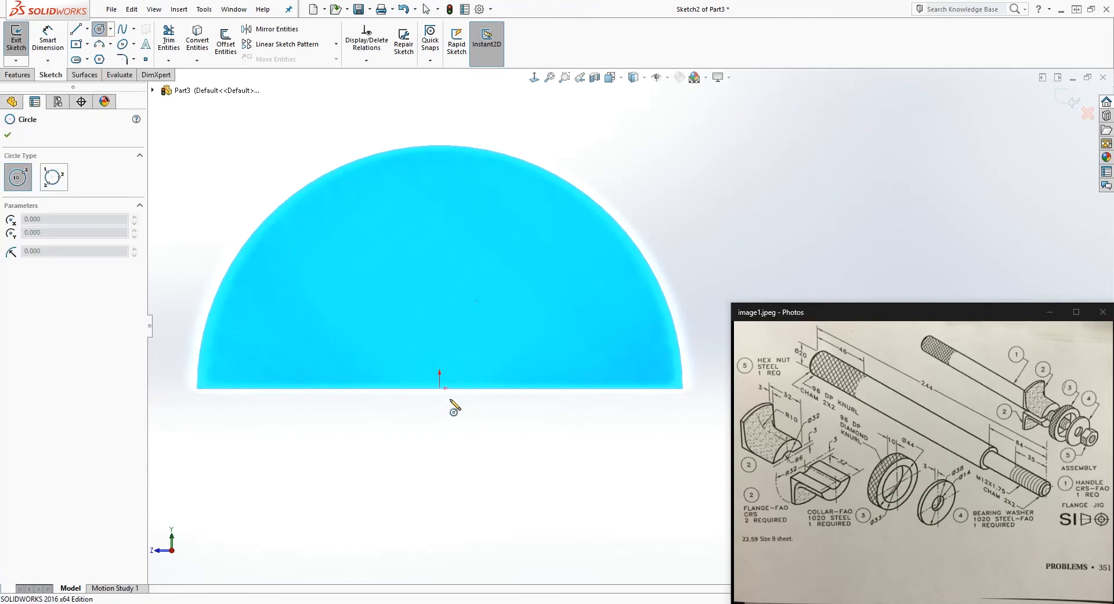
click(440, 387)
click(554, 299)
key(Escape)
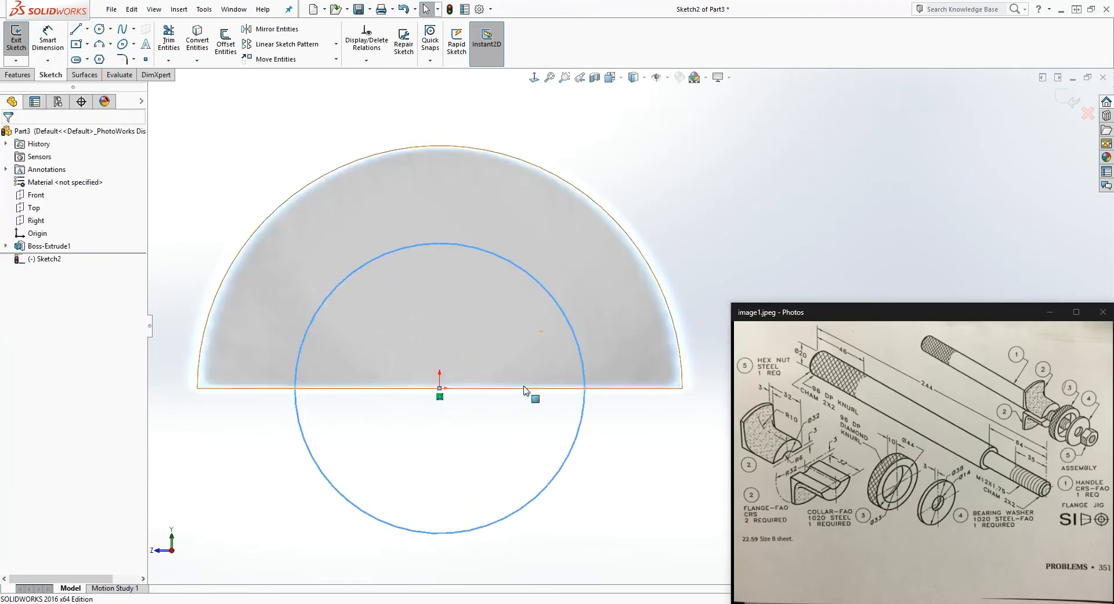
Step: Draw a line across the smaller circle's diameter along the plate's flat edge and trim away the circle's lower half
click(76, 28)
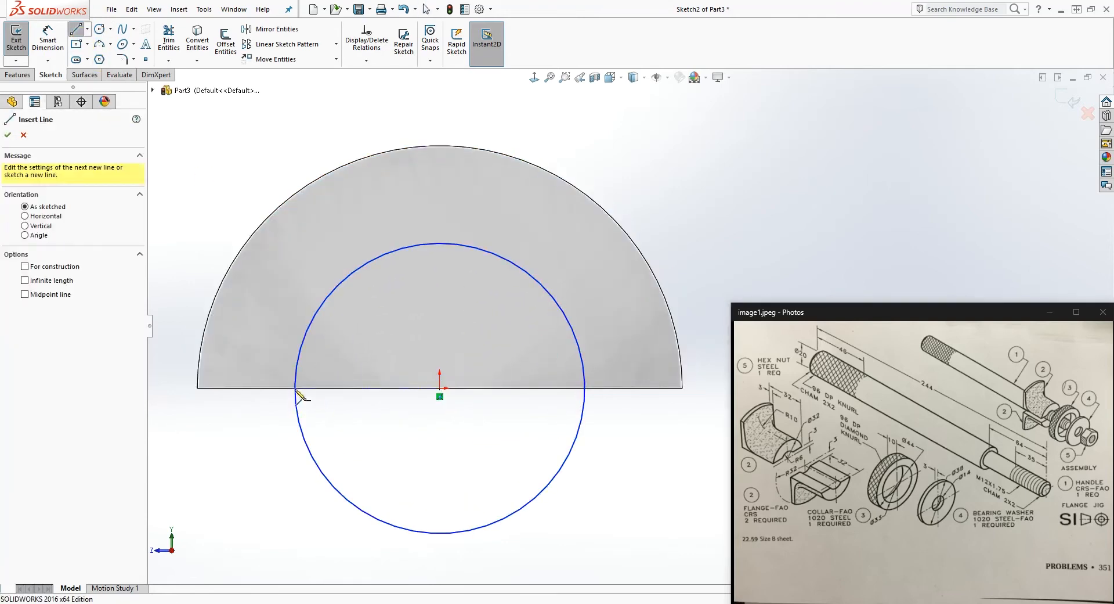
click(295, 387)
click(585, 387)
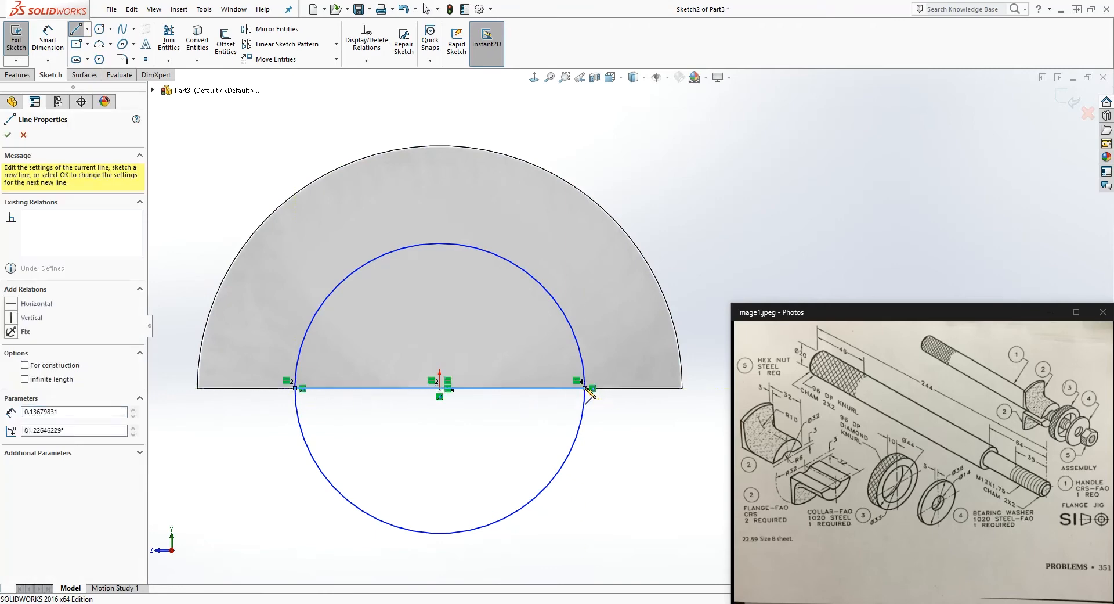
key(Escape)
click(168, 39)
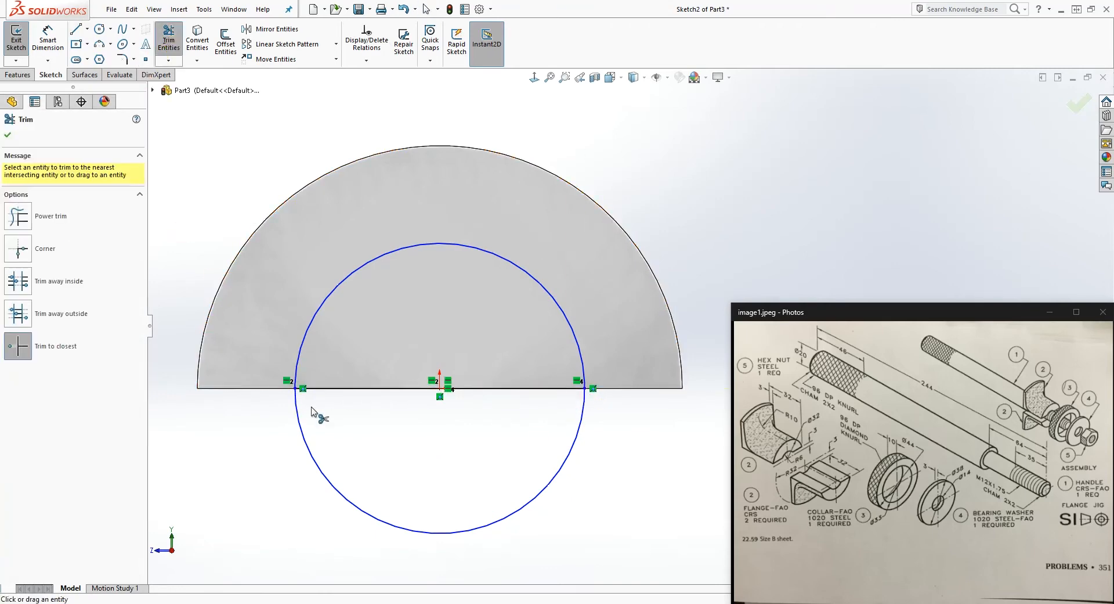
click(299, 423)
key(Escape)
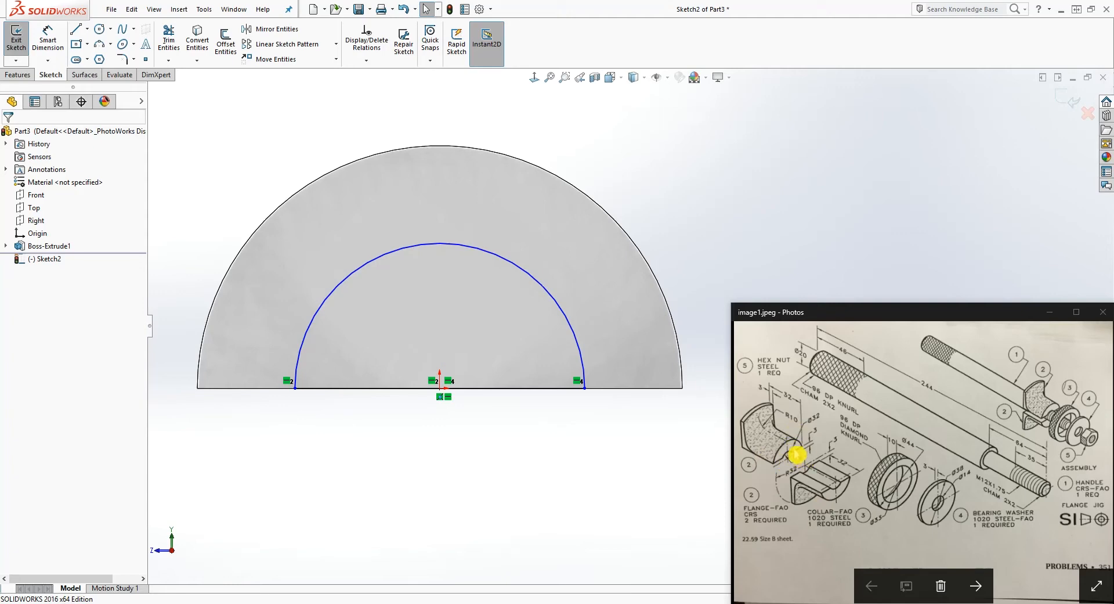
Step: Dimension the smaller half-circle's arc with a radius of 32/2 mm
key(d)
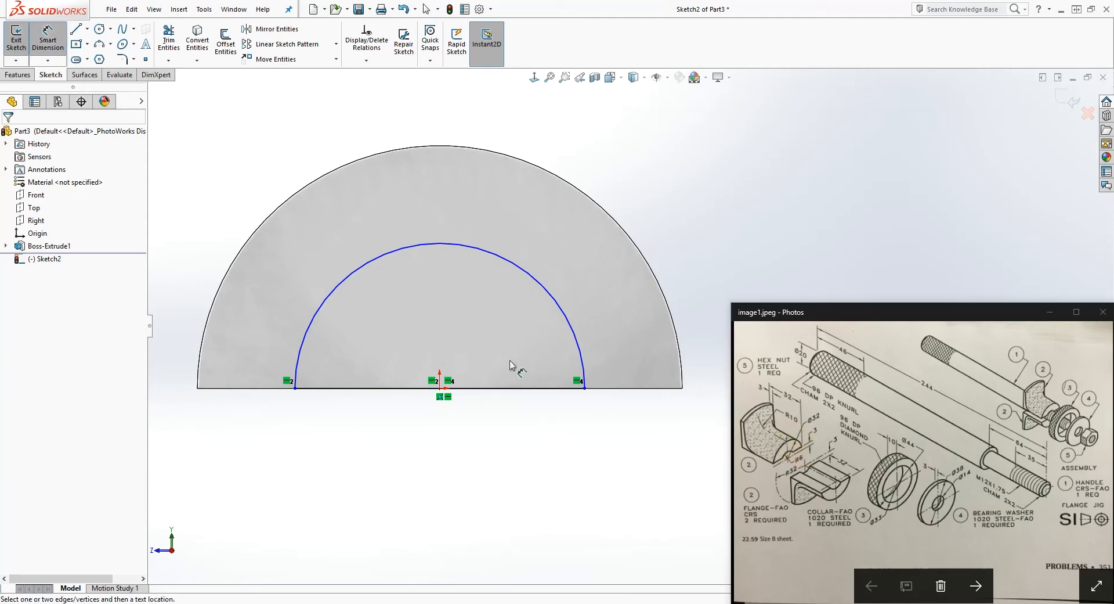
click(492, 256)
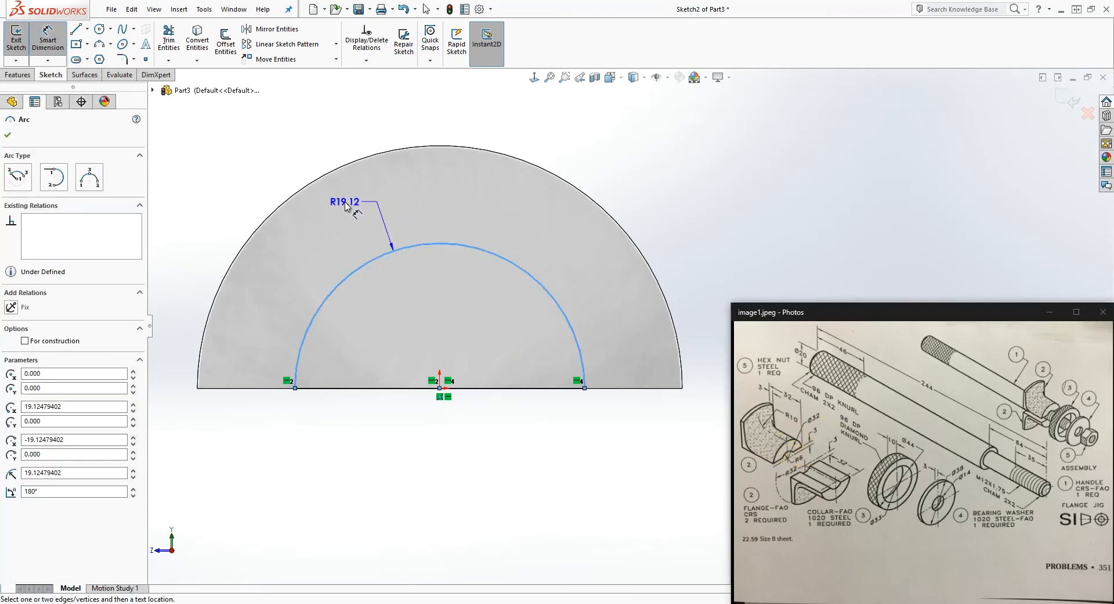
click(346, 209)
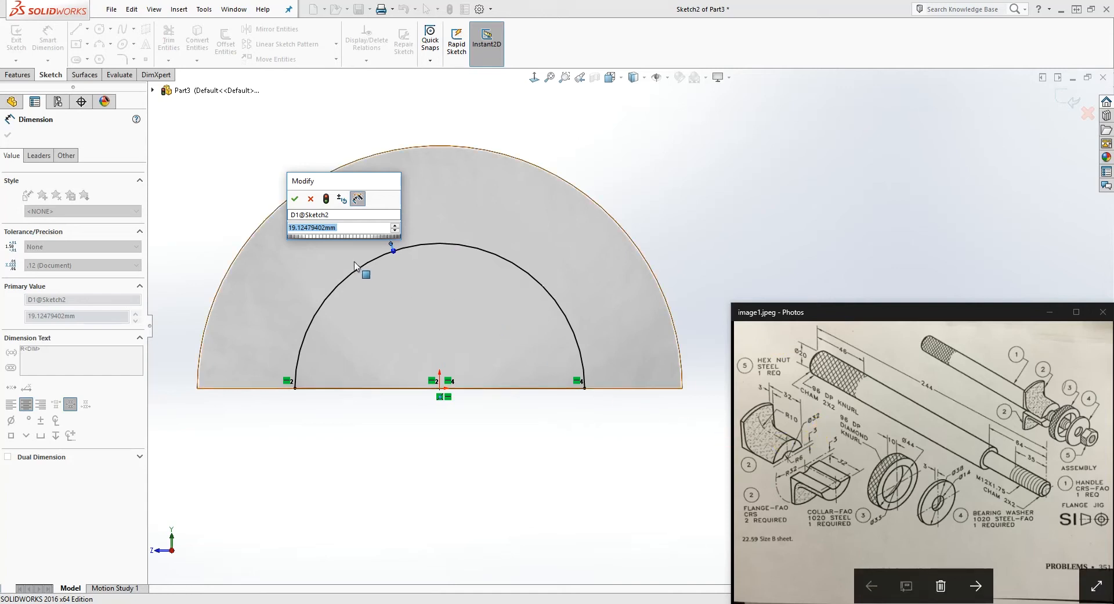
text(32)
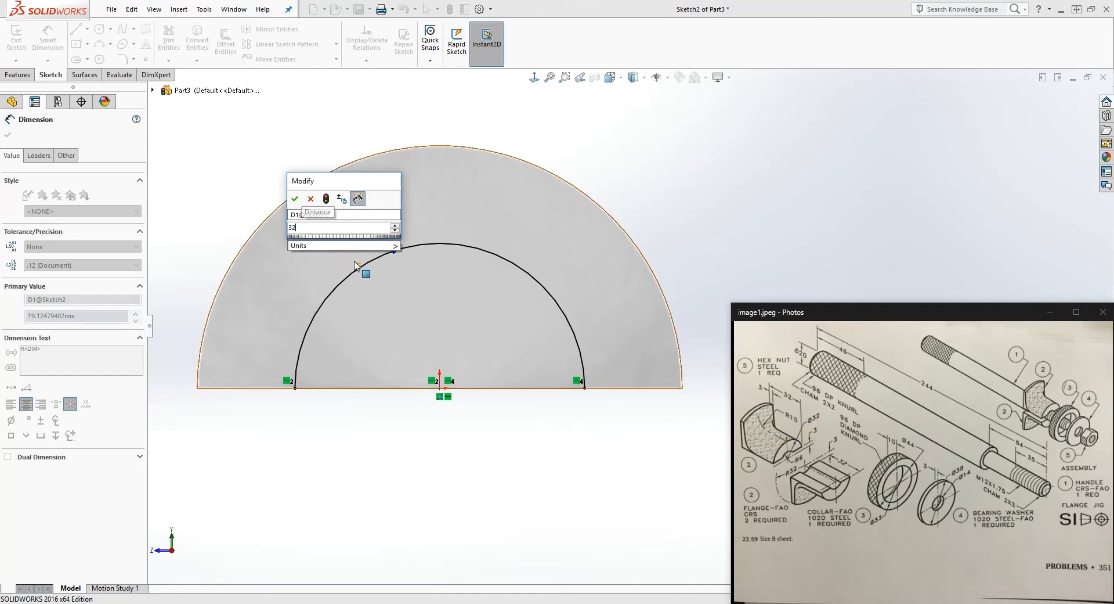
text(/2)
click(356, 262)
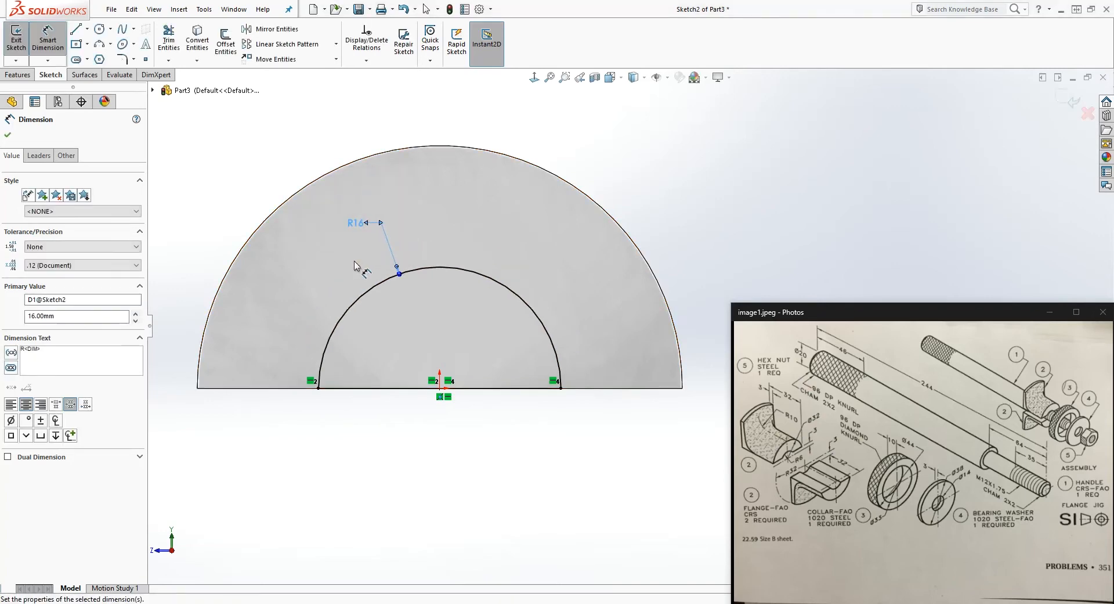
key(Escape)
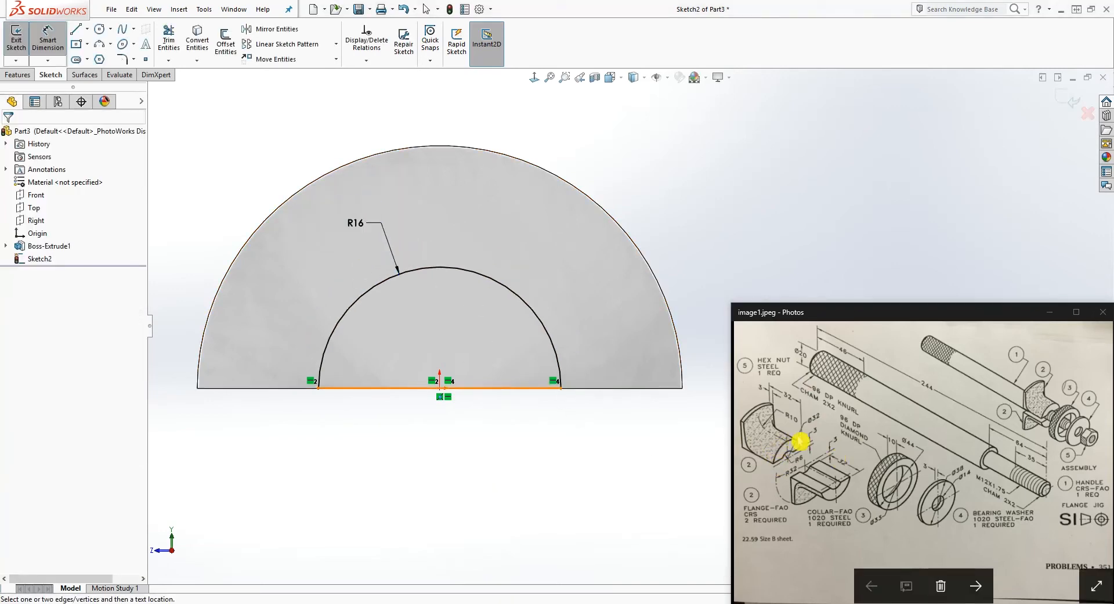
Step: Extrude the smaller half-circle as a blind boss with a depth of 32-3 mm, merged with the plate
click(17, 76)
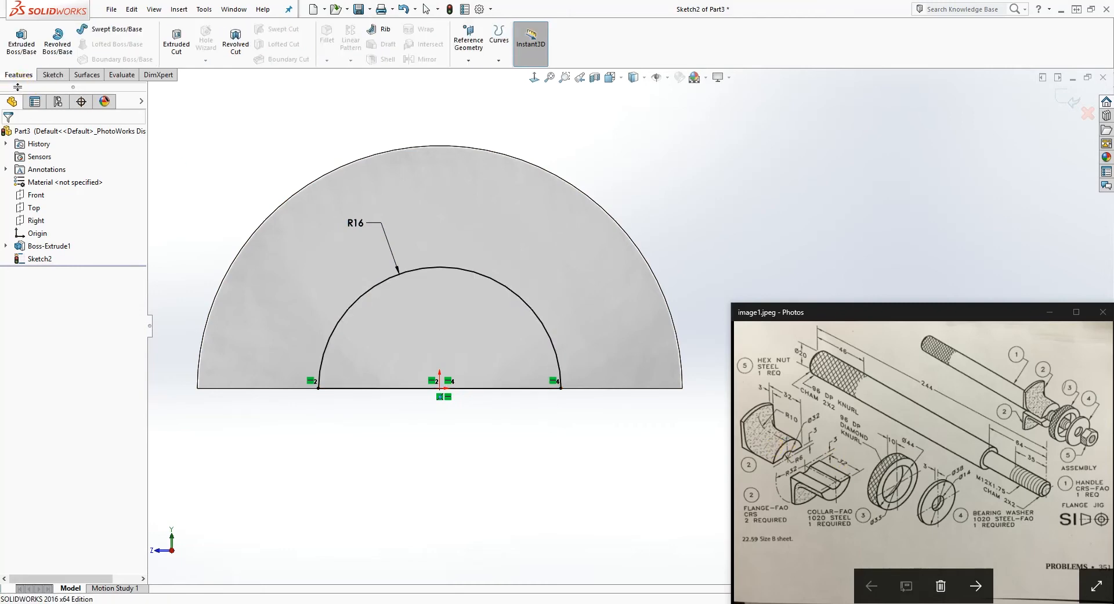
click(22, 40)
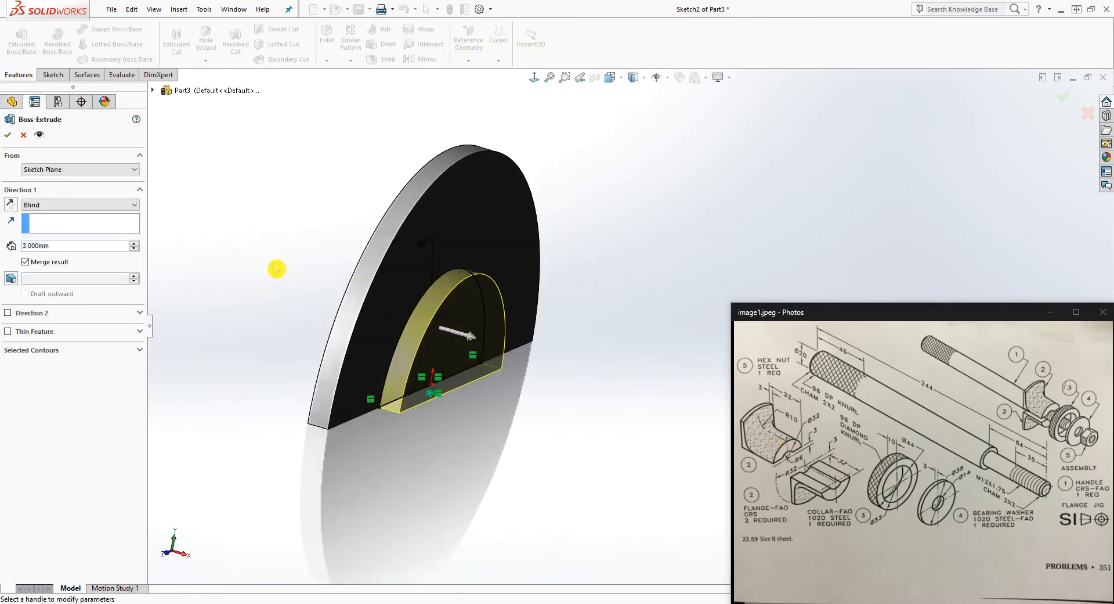
double_click(56, 246)
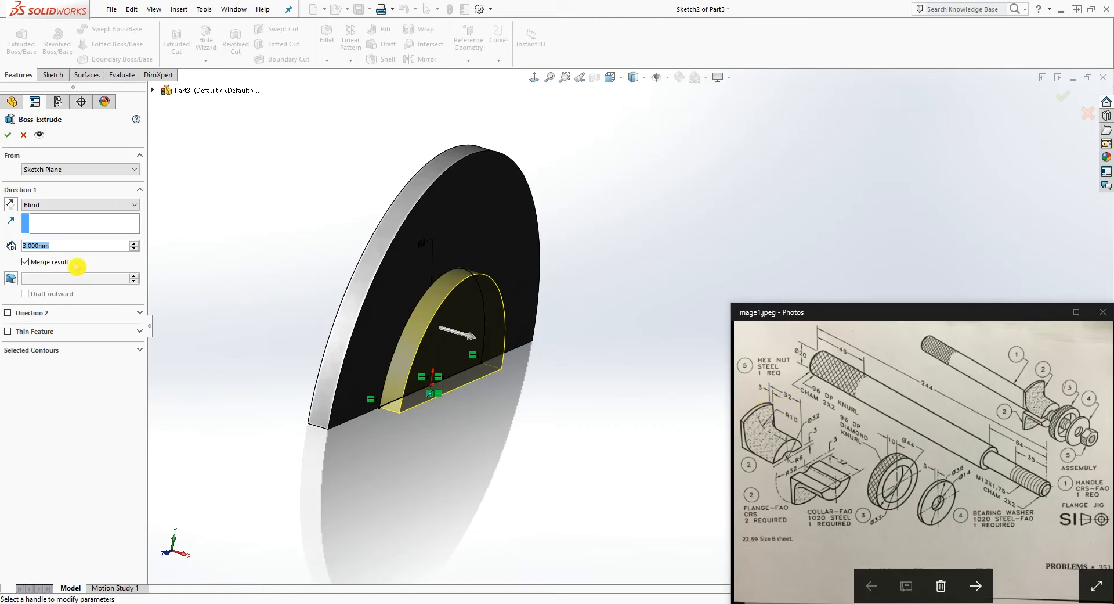
text(32-3)
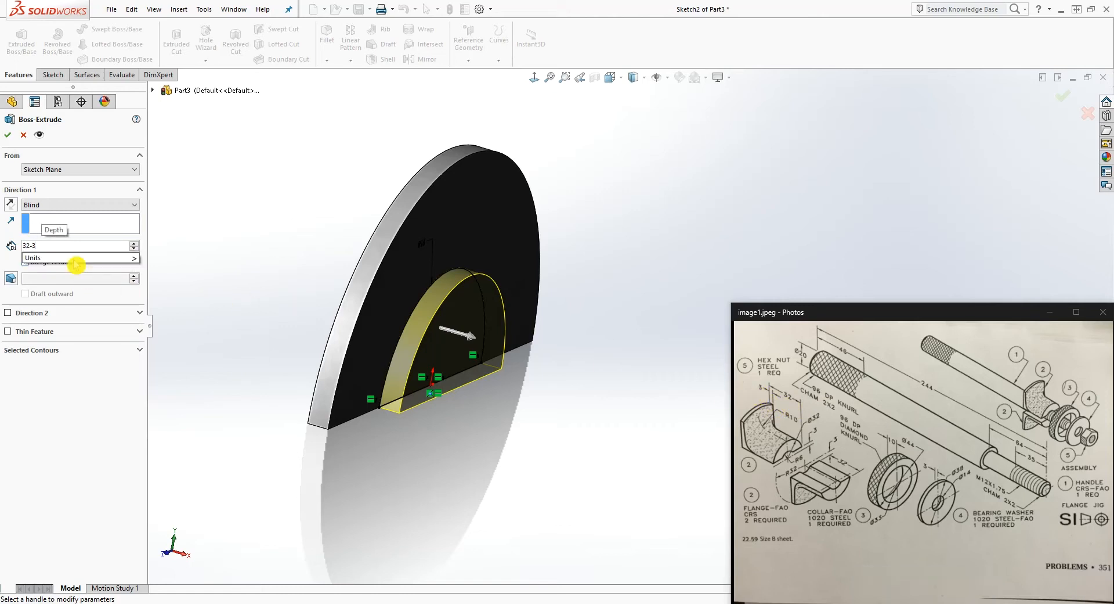
key(Return)
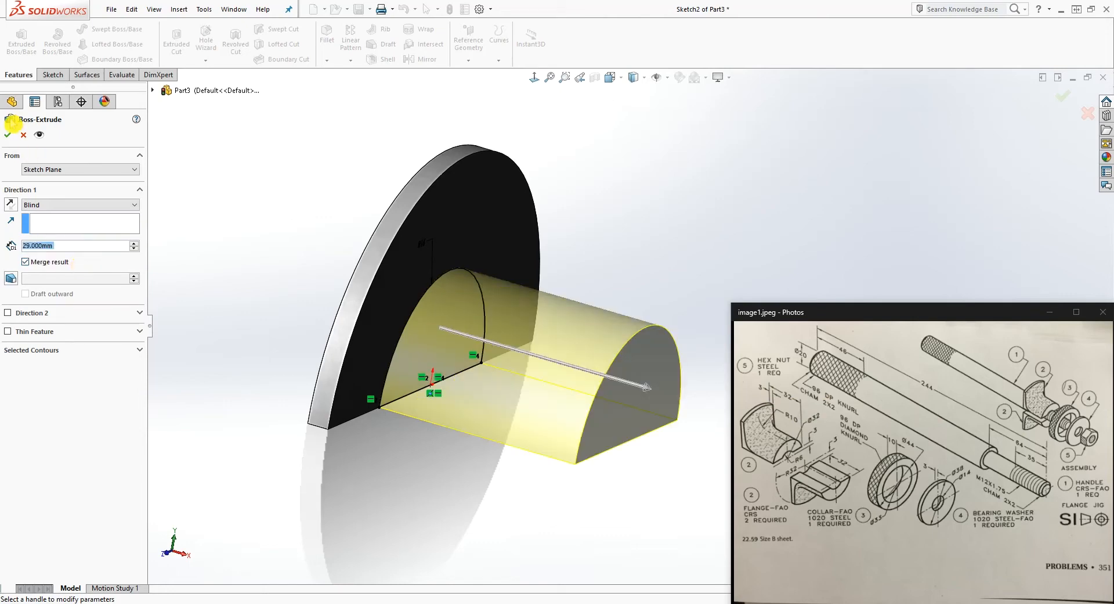
click(10, 139)
Step: Start a sketch on the half-round hub's end face and draw a small circle centred on the origin
mouse_move(530, 385)
middle_down()
mouse_move(542, 530)
mouse_move(504, 379)
mouse_move(520, 475)
mouse_move(505, 424)
mouse_move(487, 473)
mouse_move(460, 408)
mouse_move(492, 370)
middle_up()
click(501, 364)
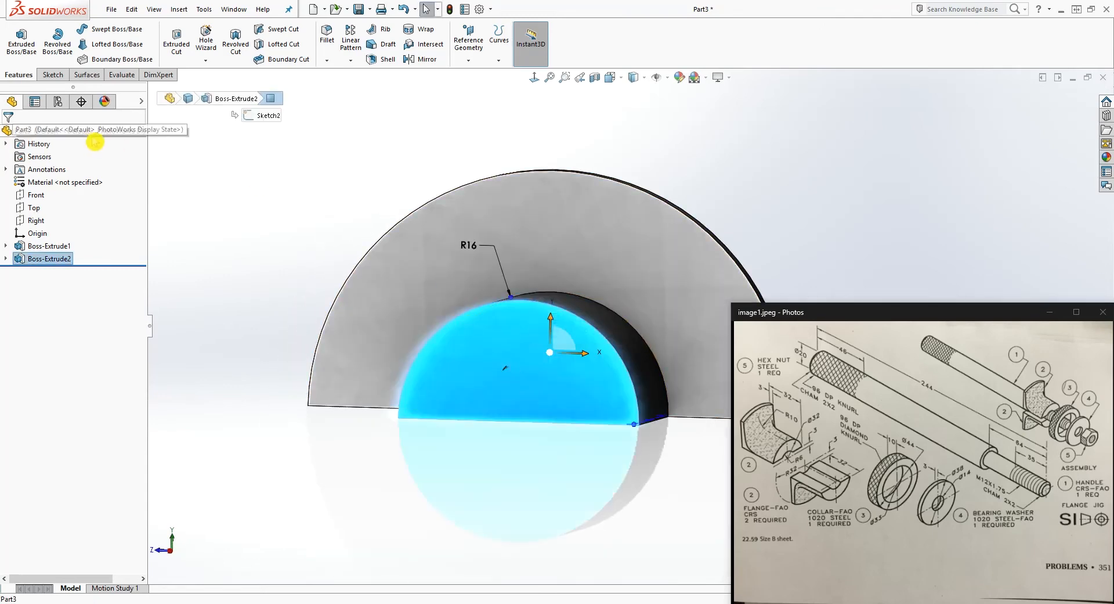
click(52, 75)
click(16, 40)
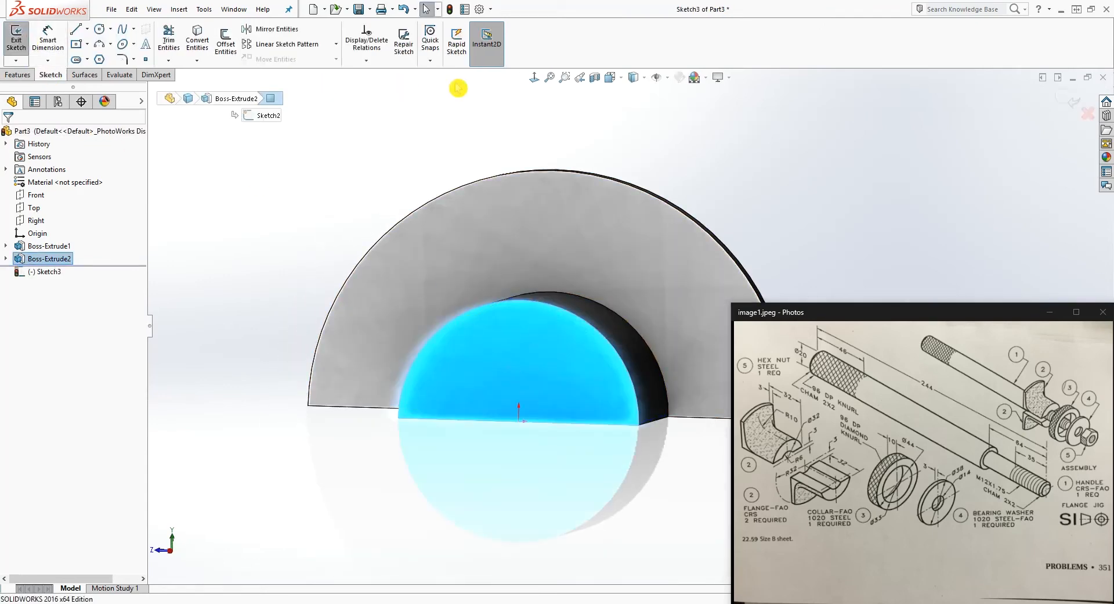
click(534, 78)
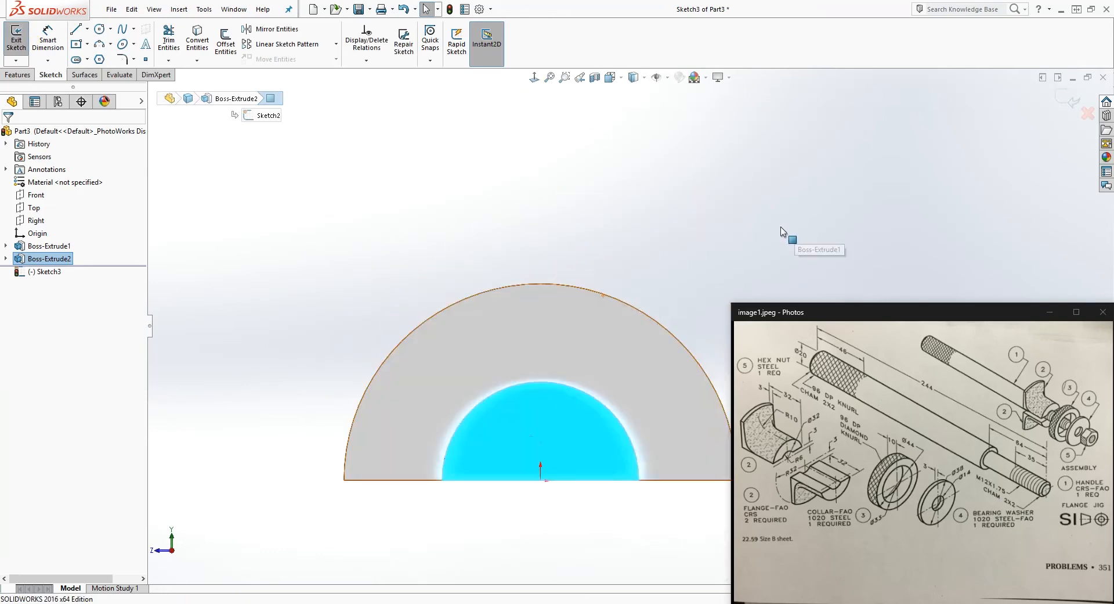
click(99, 29)
click(477, 410)
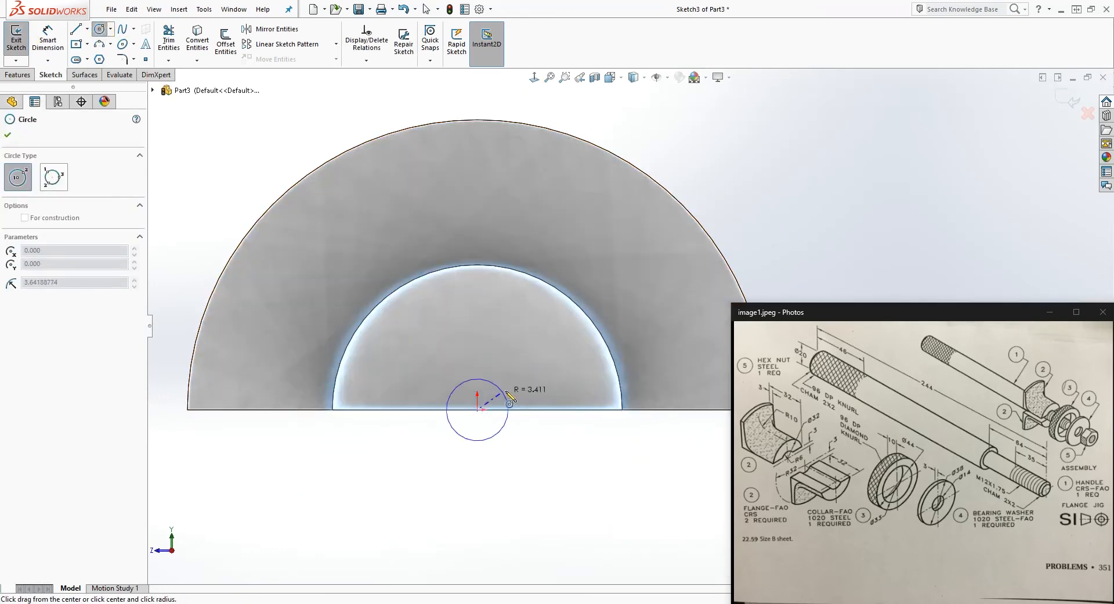
click(527, 373)
key(Escape)
Step: Close the small circle with a line across its diameter, trim away its lower half and stretch the arc slightly outward
key(l)
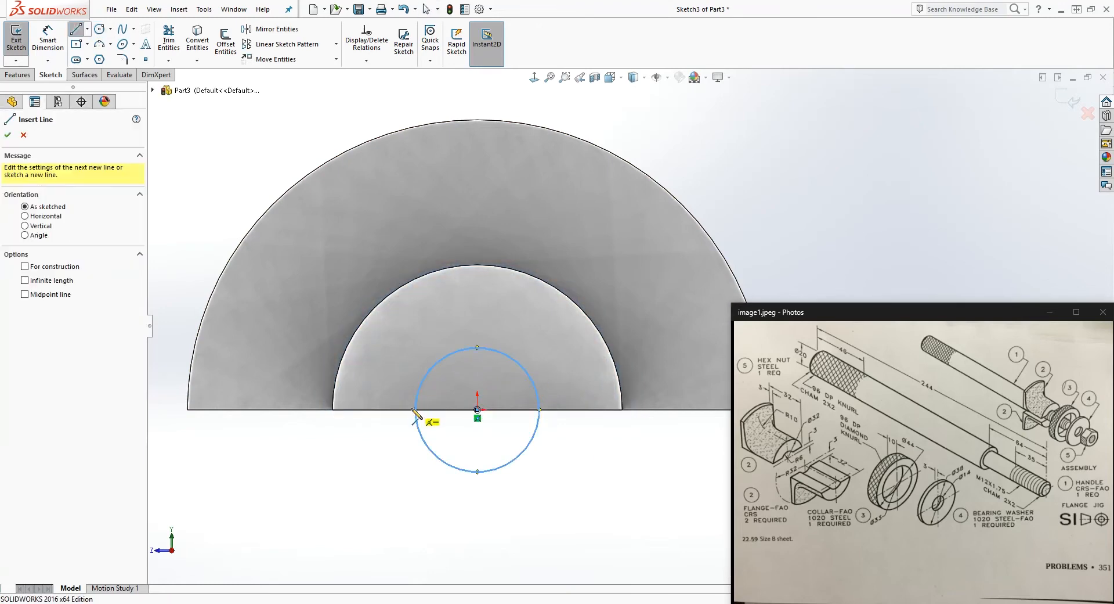
drag(415, 410, 540, 409)
key(Escape)
click(169, 39)
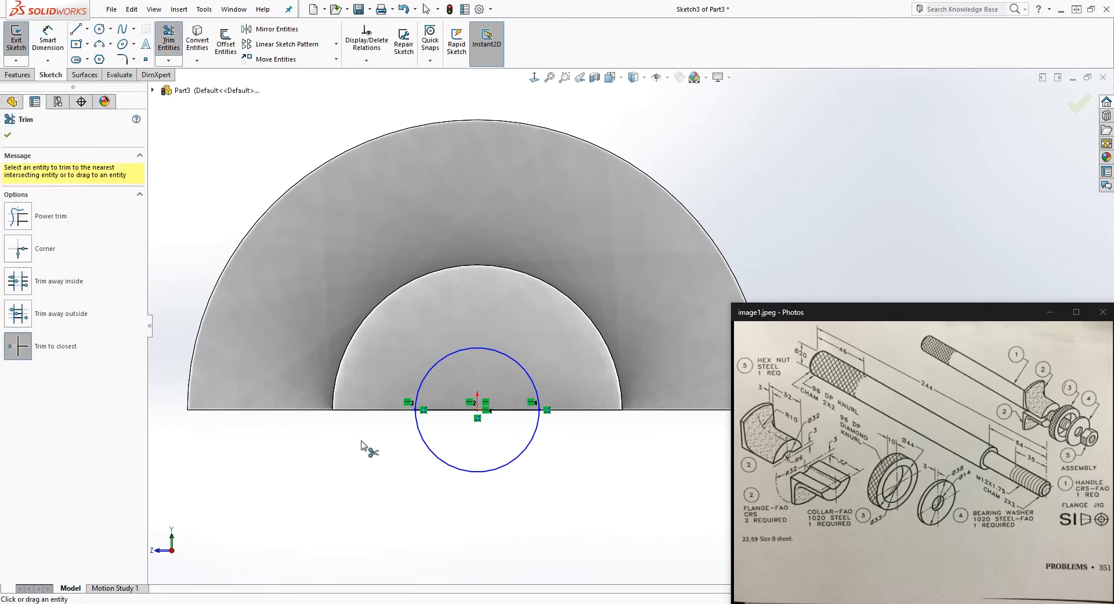
click(439, 461)
key(Escape)
mouse_move(540, 410)
mouse_down()
mouse_move(560, 411)
mouse_move(548, 410)
mouse_up()
Step: Dimension the small half-circle's arc on the hub's end face with a radius of 6 mm
right_drag(525, 495, 526, 465)
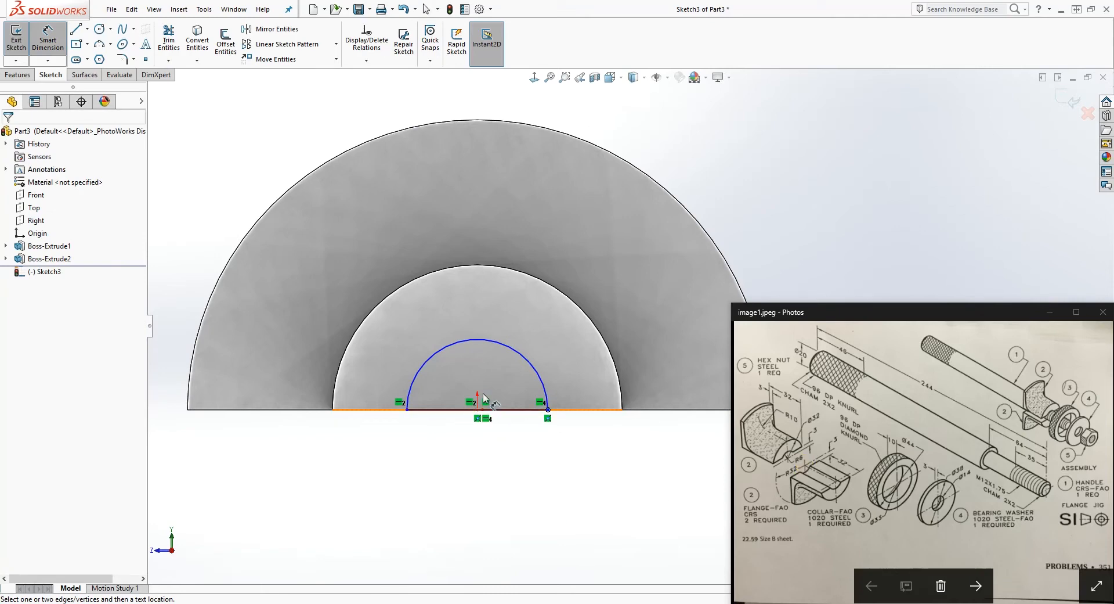
click(468, 340)
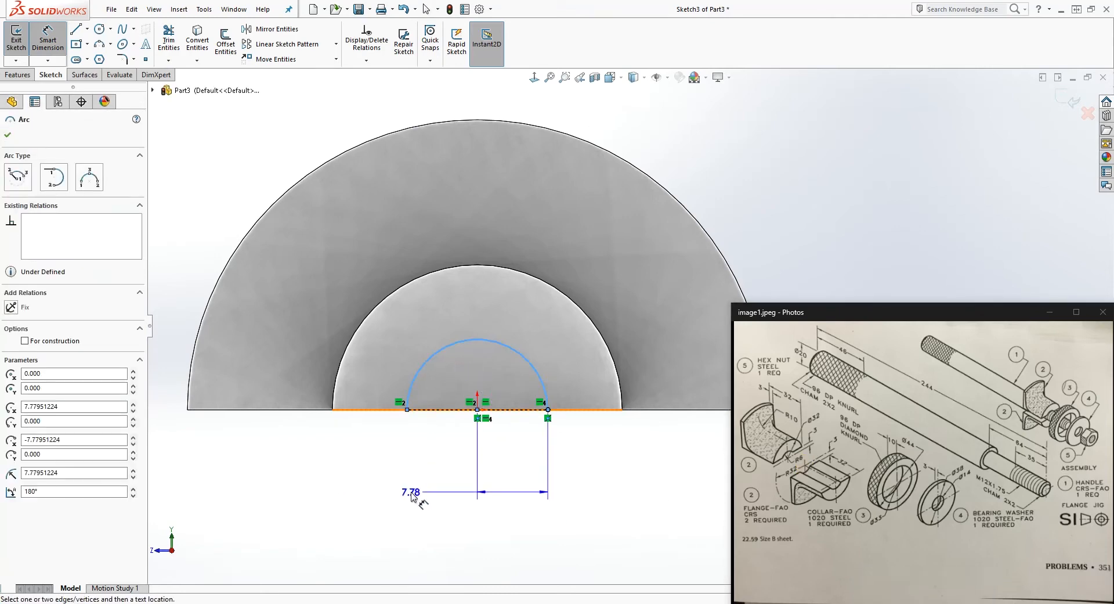
key(Escape)
click(478, 341)
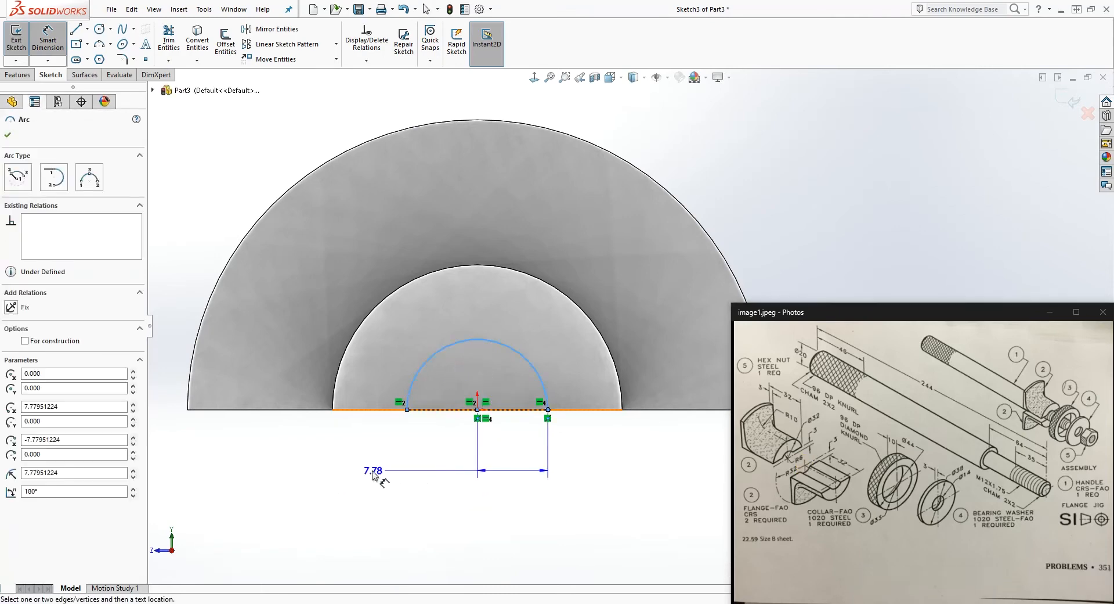
key(Escape)
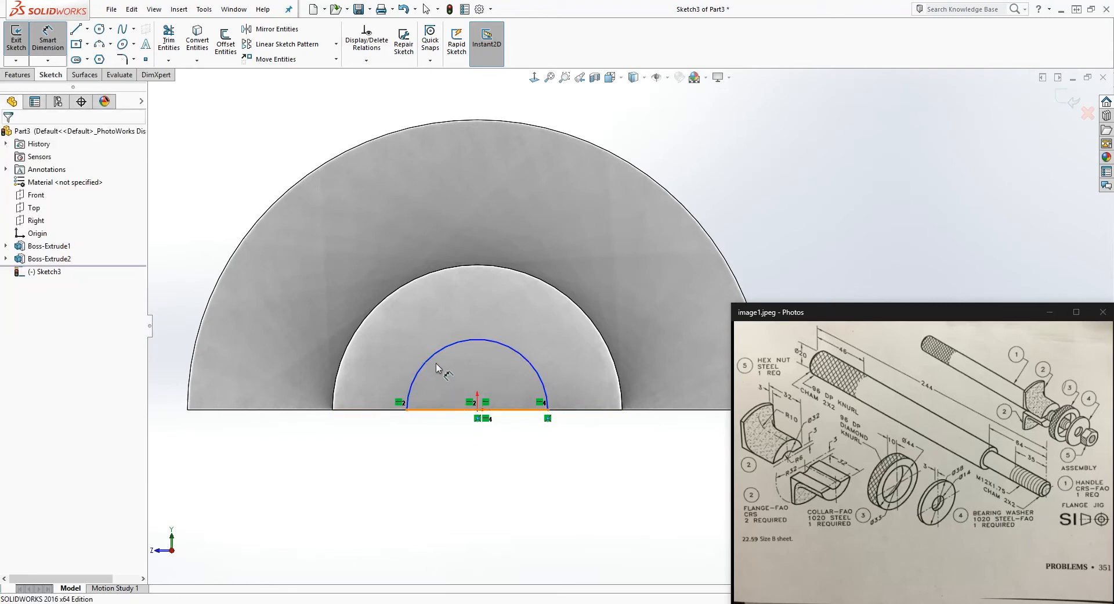
click(437, 363)
click(408, 490)
text(6)
key(Return)
key(Escape)
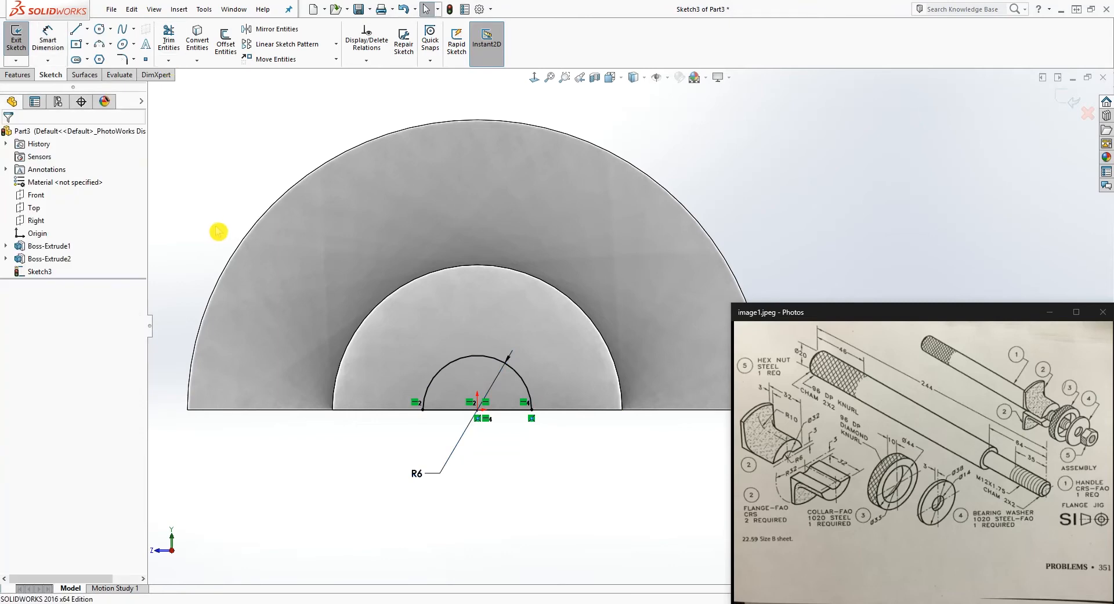
Step: Cut the small half-circle through the hub and plate with an Extruded Cut using the Up To Next end condition
click(19, 75)
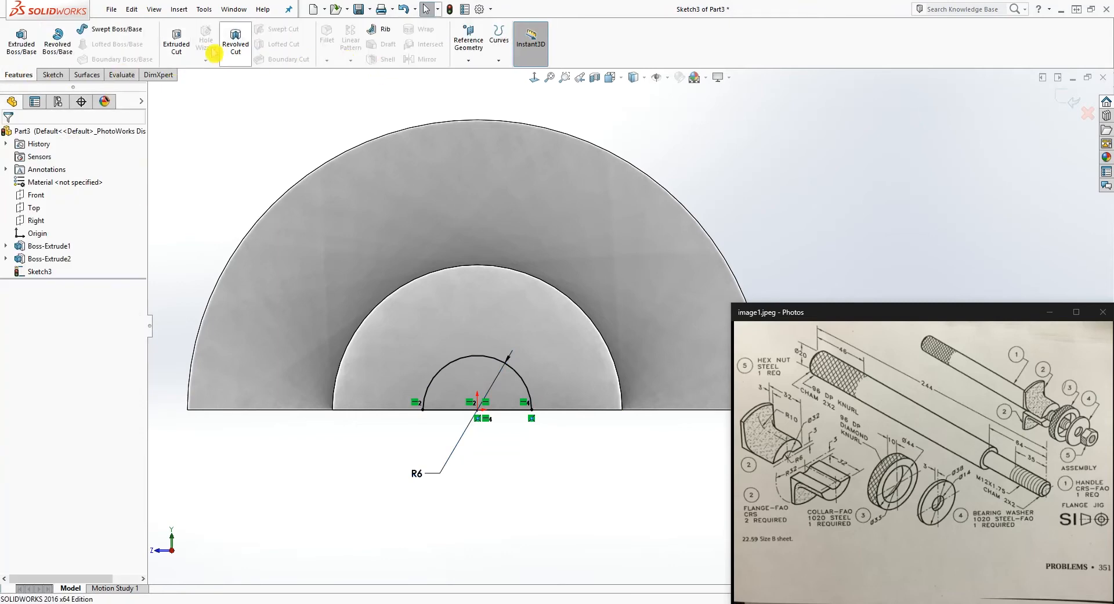
click(177, 46)
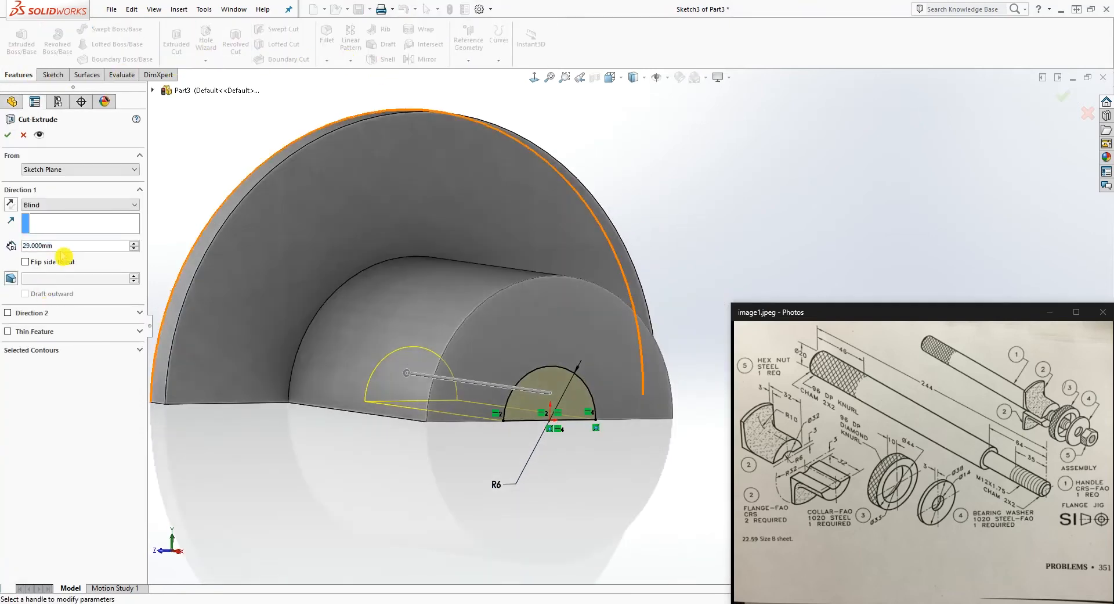
click(116, 205)
click(81, 238)
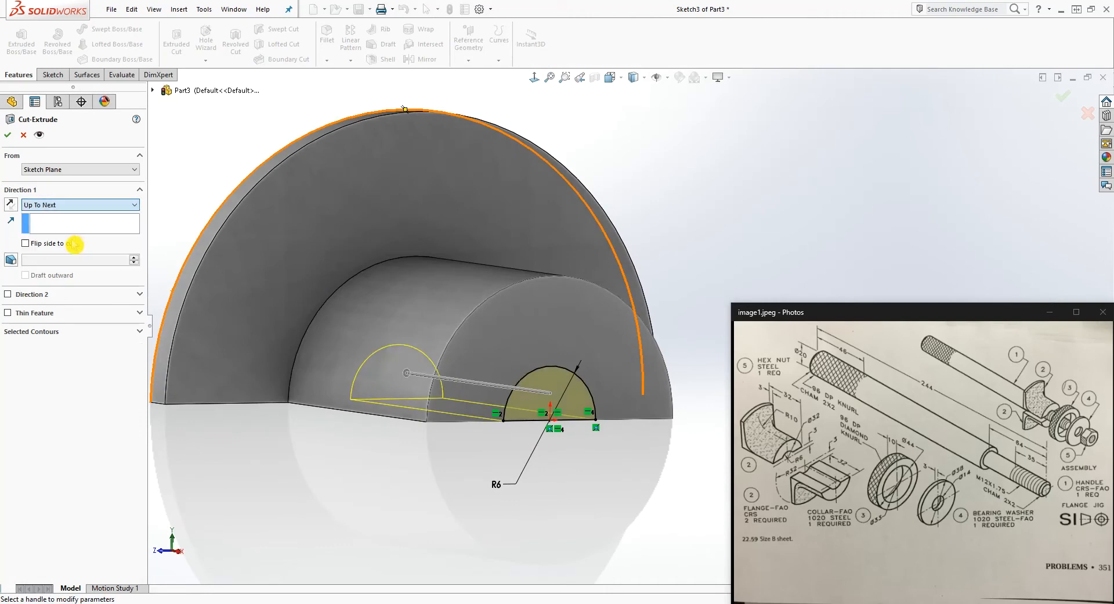
click(7, 135)
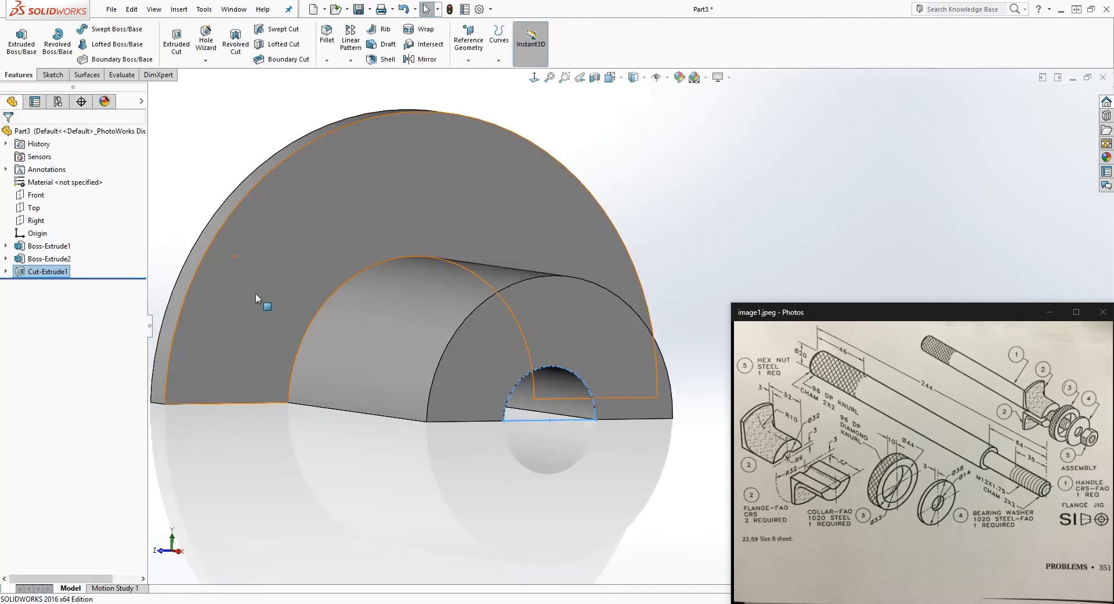
Step: Fillet the curved edge where the hub meets the half-round plate with a symmetric 10 mm radius
middle_drag(368, 465, 299, 472)
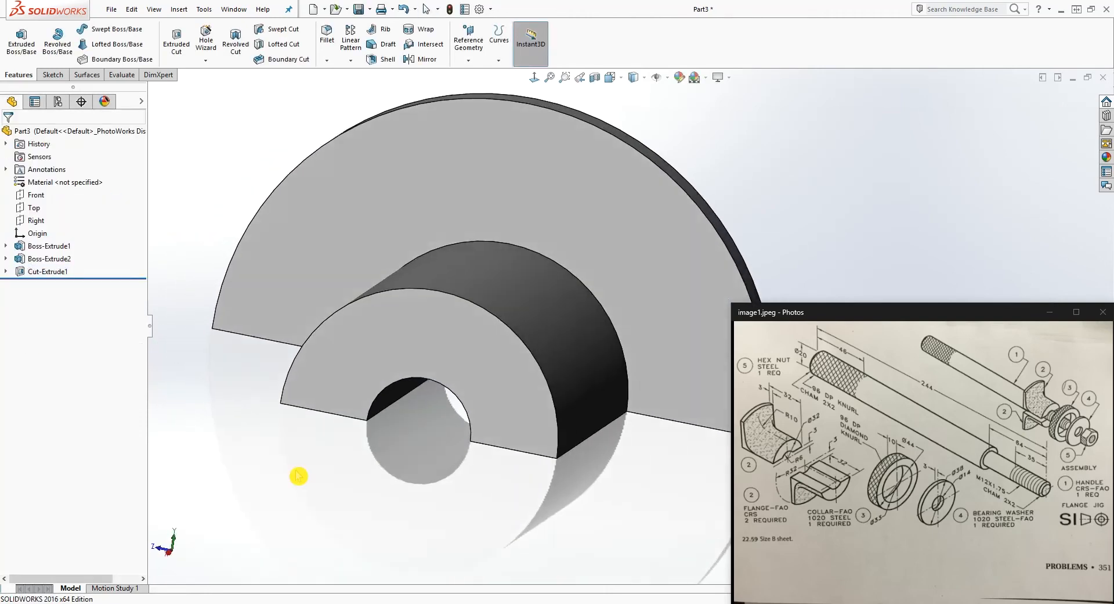
scroll(567, 249, up, 3)
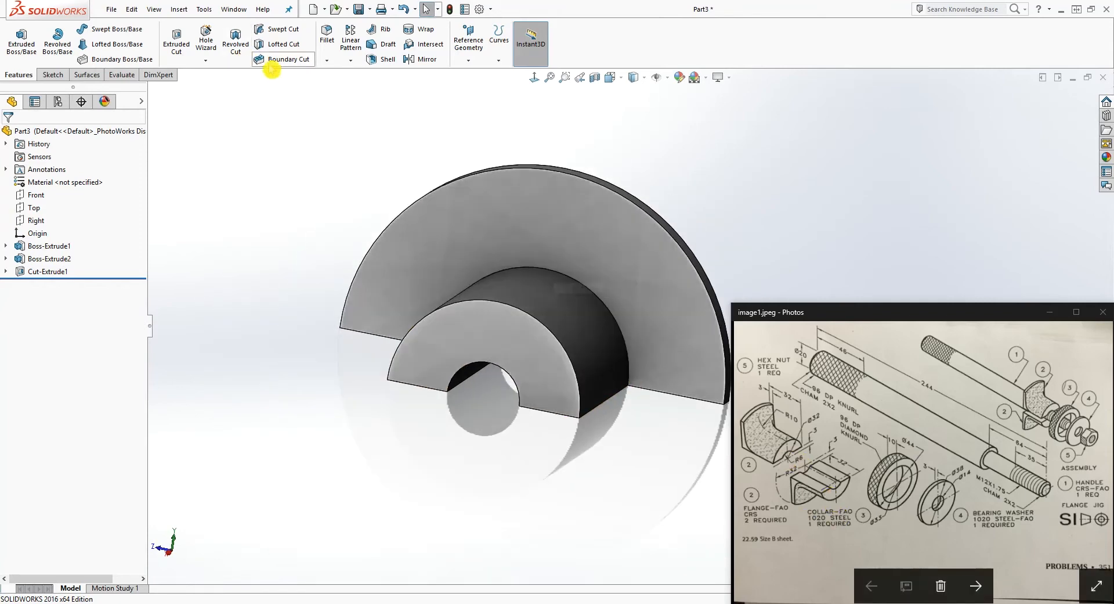
click(335, 39)
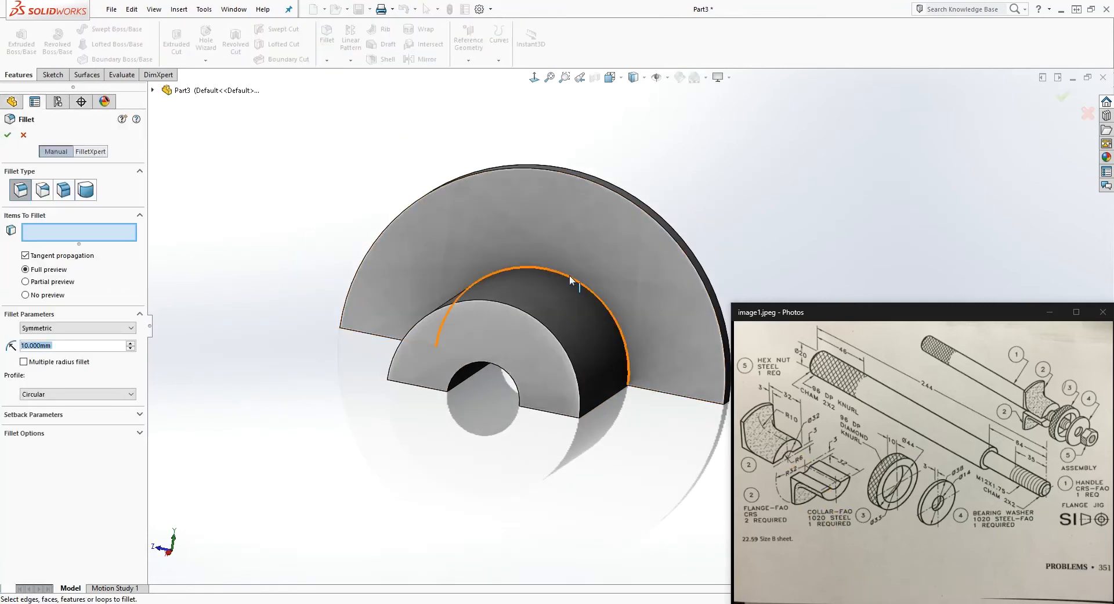
click(568, 276)
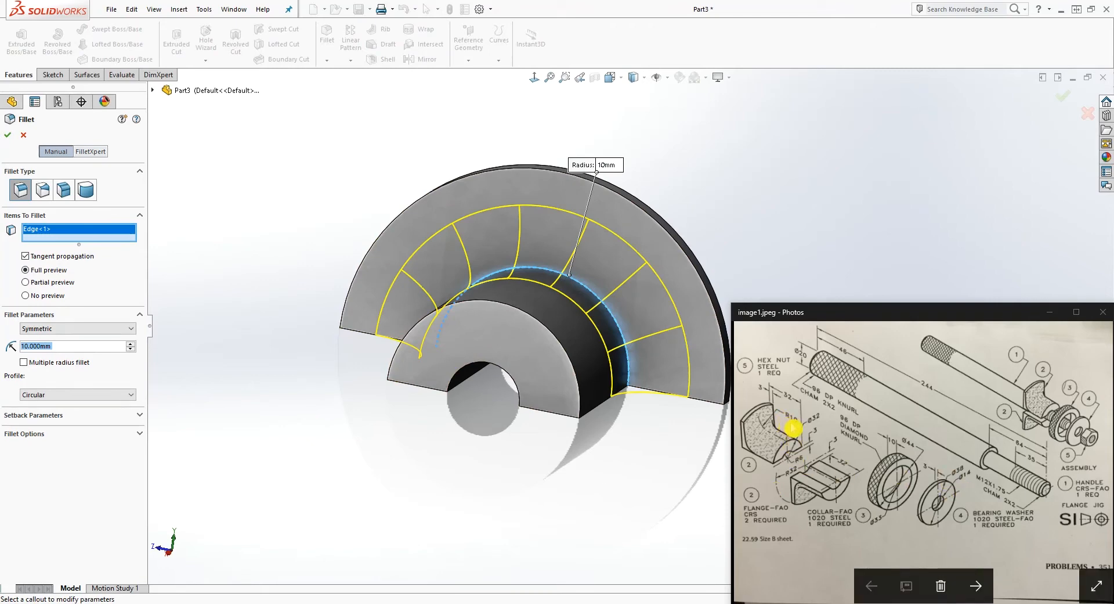
click(8, 135)
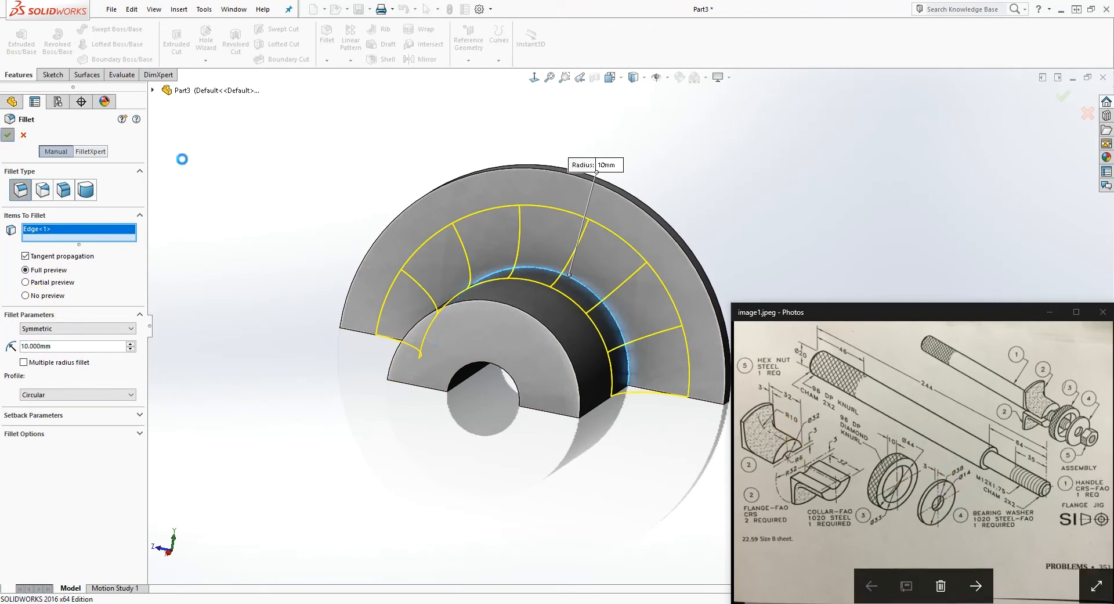
Step: Open a new sketch on the half-round end face of the hub, viewed normal to the face
scroll(741, 216, up, 2)
scroll(746, 215, down, 1)
mouse_move(746, 214)
middle_down()
mouse_move(744, 176)
mouse_move(741, 211)
middle_up()
scroll(632, 261, down, 3)
scroll(626, 294, up, 4)
middle_drag(626, 296, 548, 393)
scroll(549, 393, down, 1)
click(549, 393)
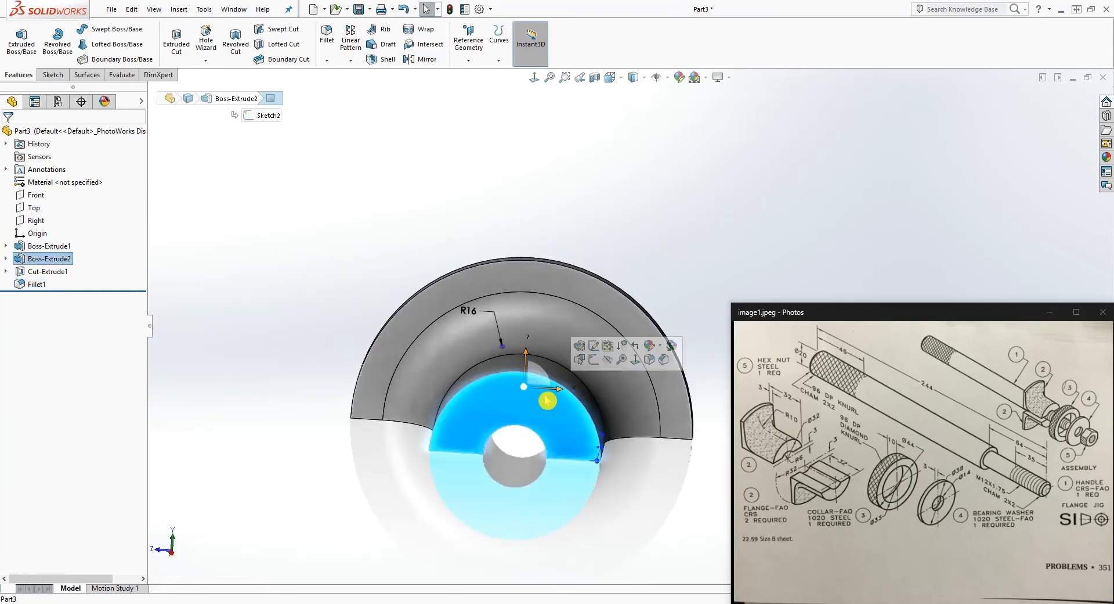
click(51, 75)
click(17, 36)
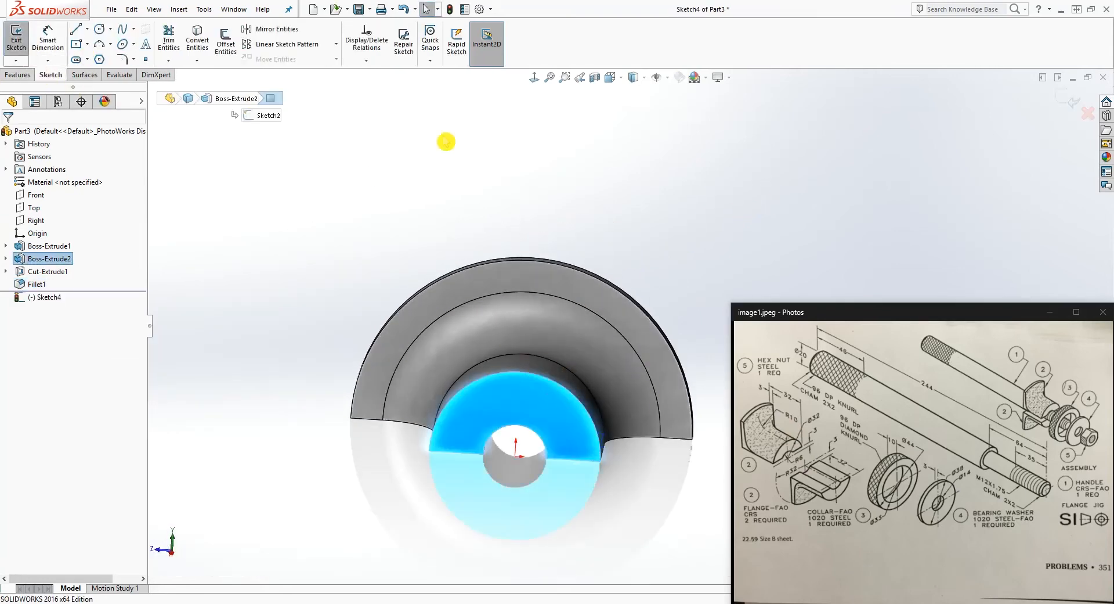
click(534, 77)
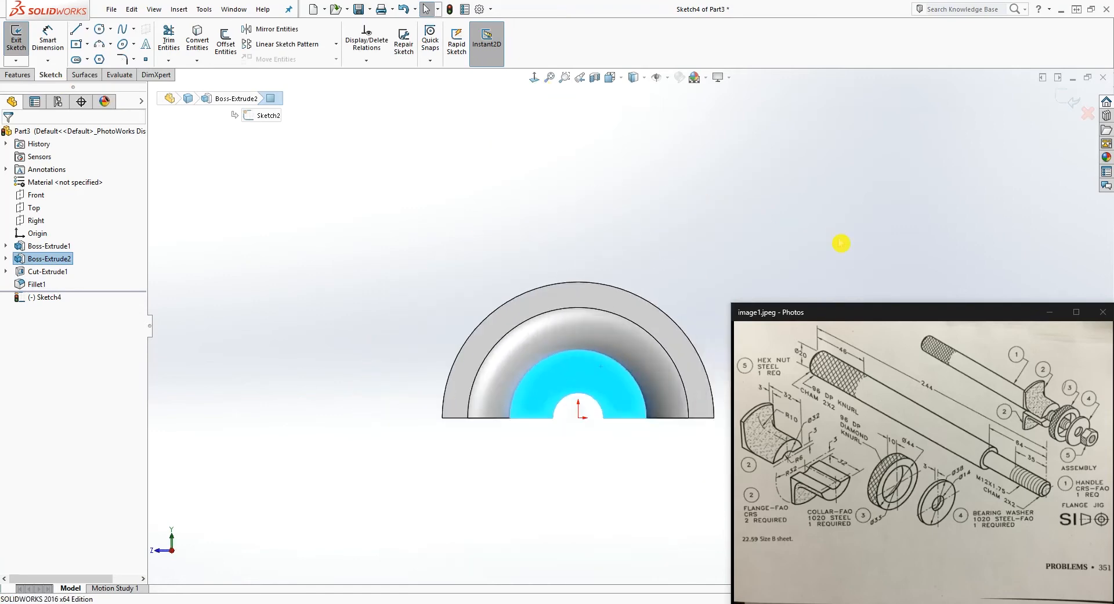
scroll(583, 406, up, 1)
scroll(583, 430, down, 2)
scroll(575, 436, up, 1)
scroll(515, 429, down, 3)
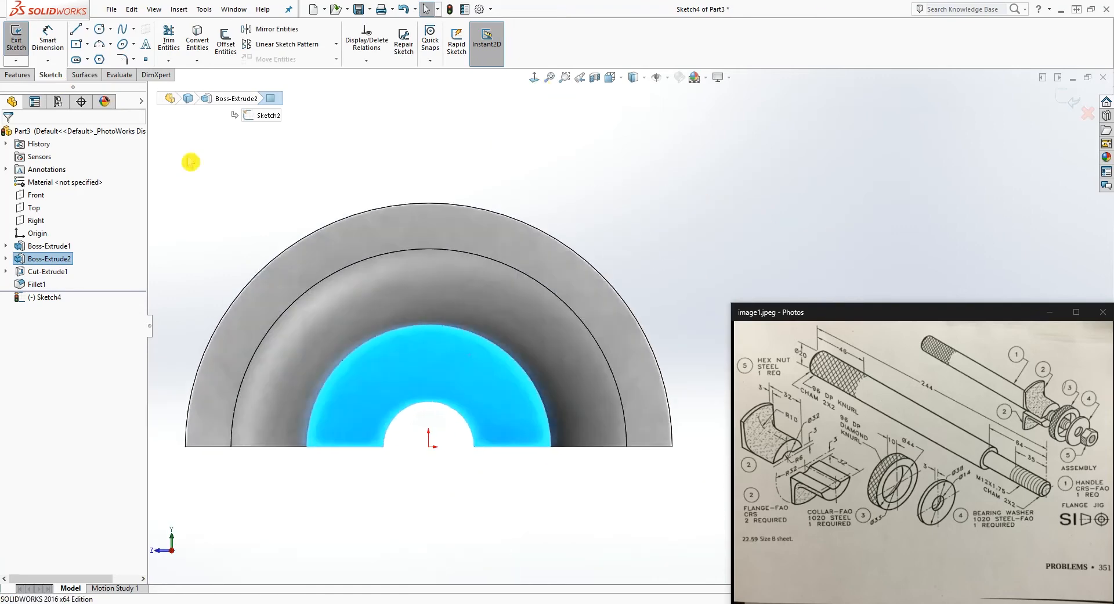
Step: Sketch four connected horizontal and vertical lines forming an almost closed rectangle that crosses the hub face and extends above the plate
click(76, 32)
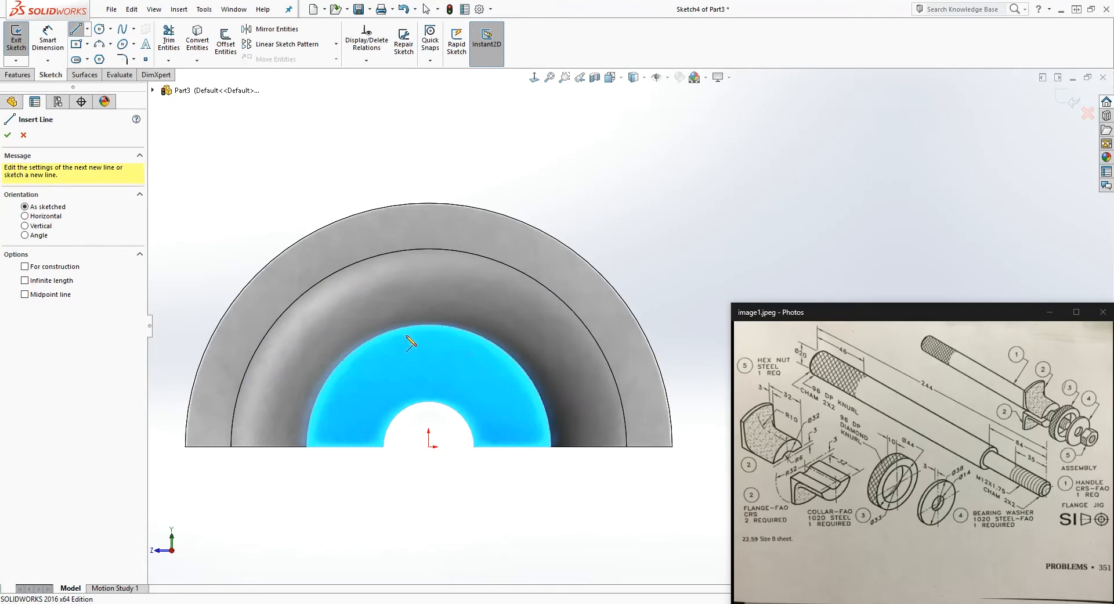
click(277, 394)
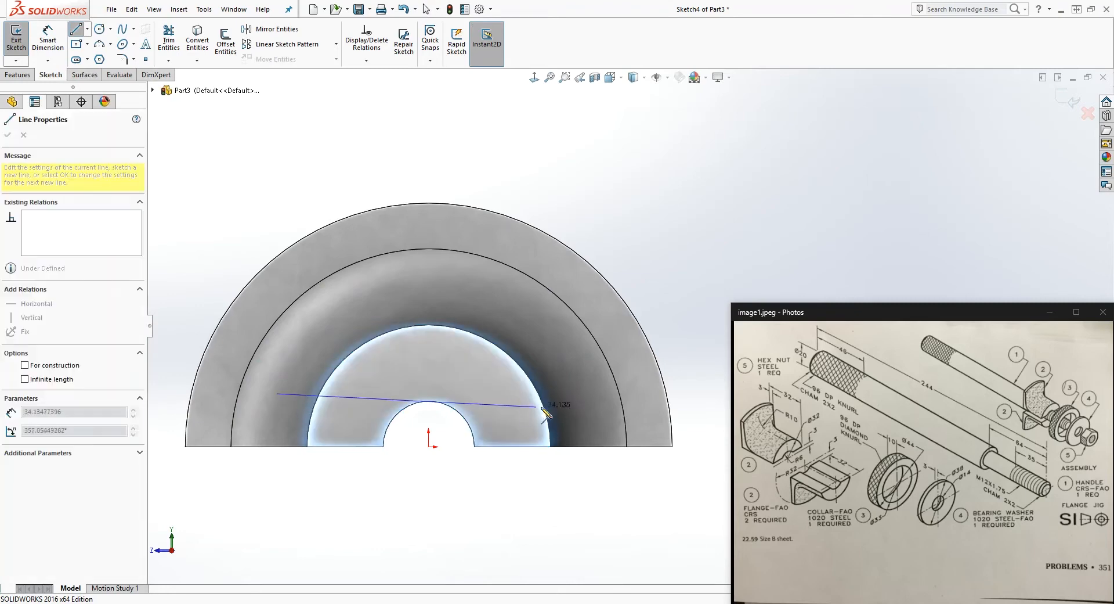
click(600, 393)
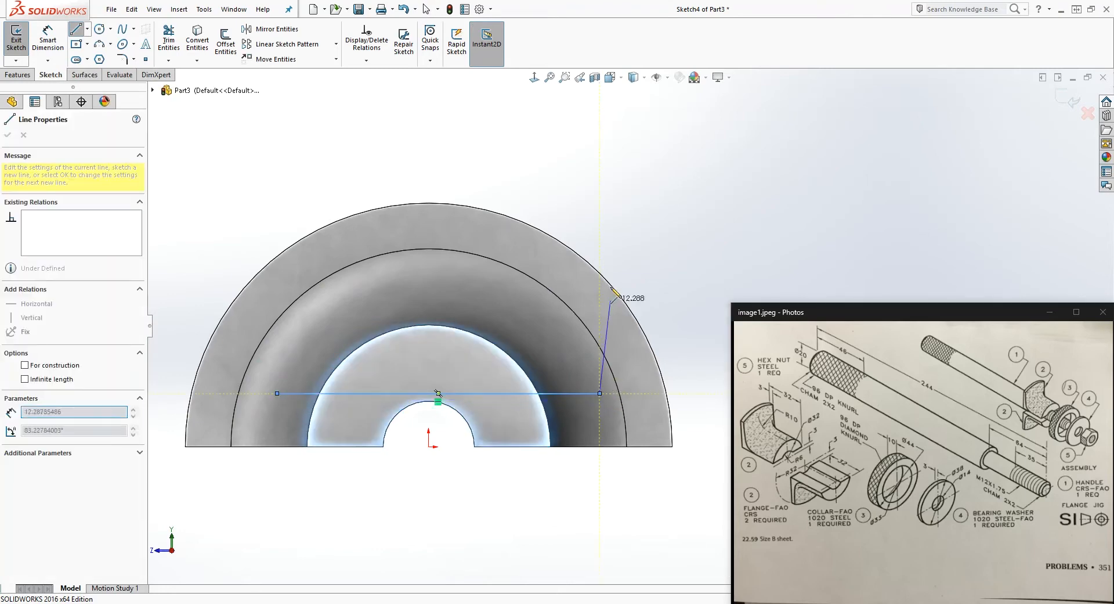
click(600, 104)
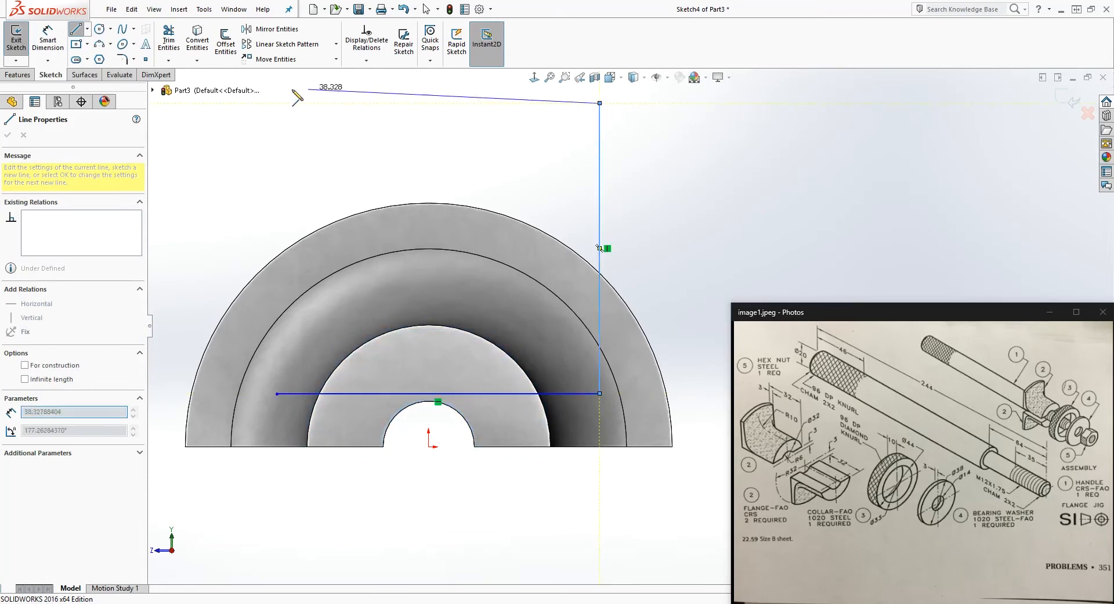
click(237, 103)
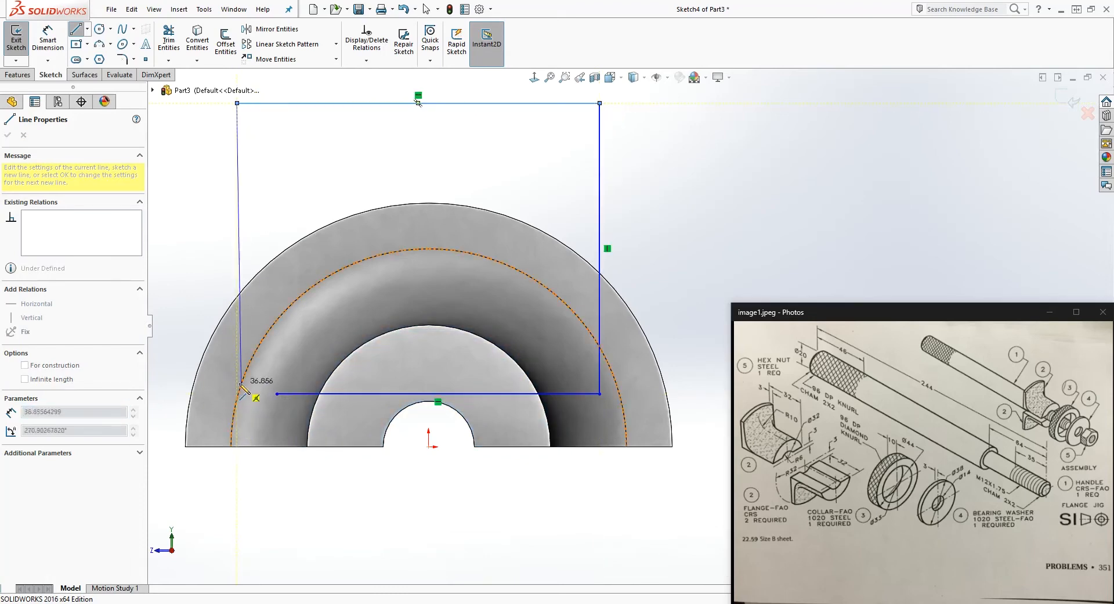
click(237, 355)
key(Escape)
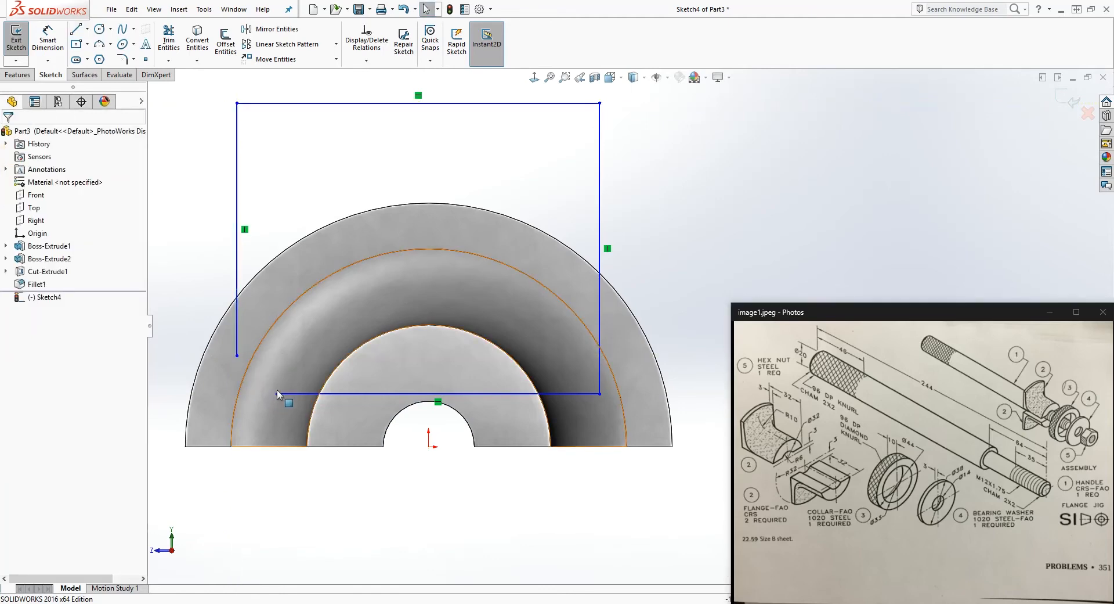
Step: Merge the two loose line ends to close the rectangle and widen it slightly
click(239, 358)
ctrl+click(237, 355)
click(25, 364)
drag(559, 350, 613, 357)
key(Escape)
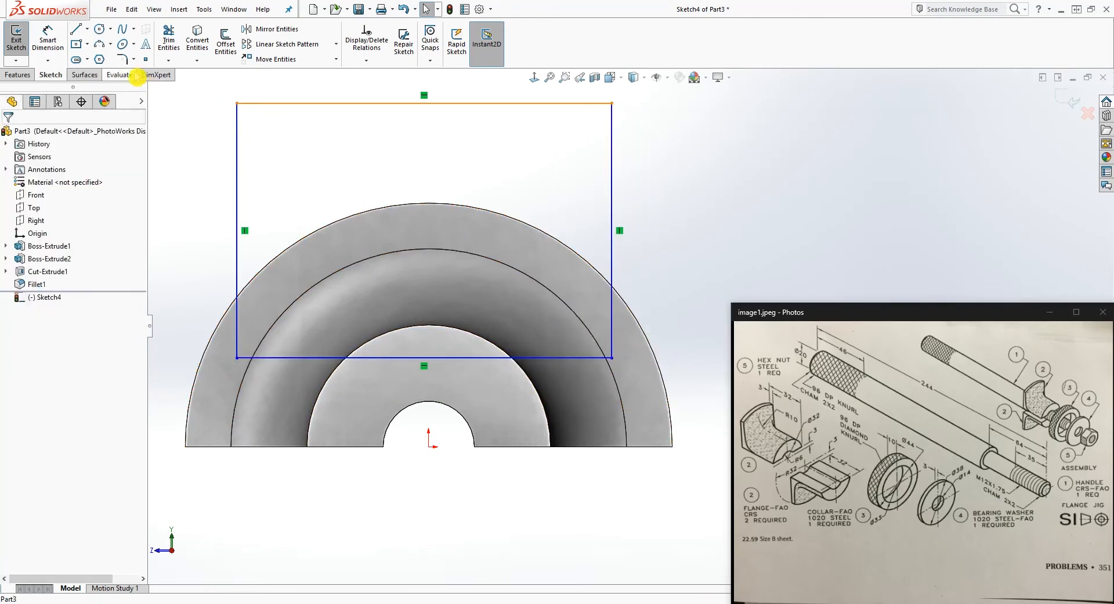
Step: Add a sketch point and constrain it to the midpoint of the rectangle's lower line
click(145, 60)
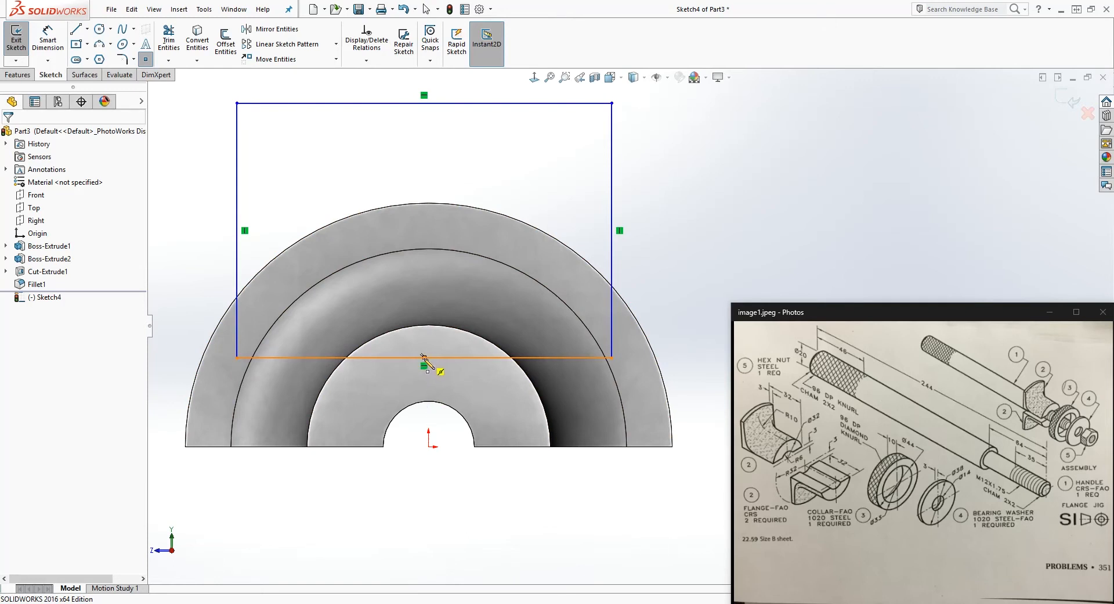
key(Escape)
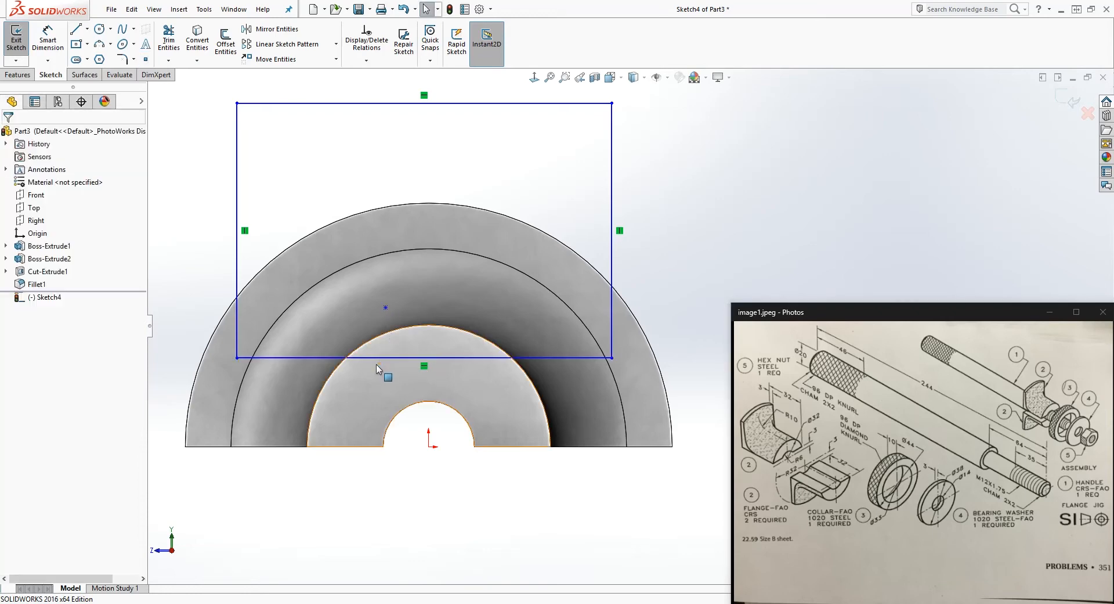
click(385, 308)
ctrl+click(395, 357)
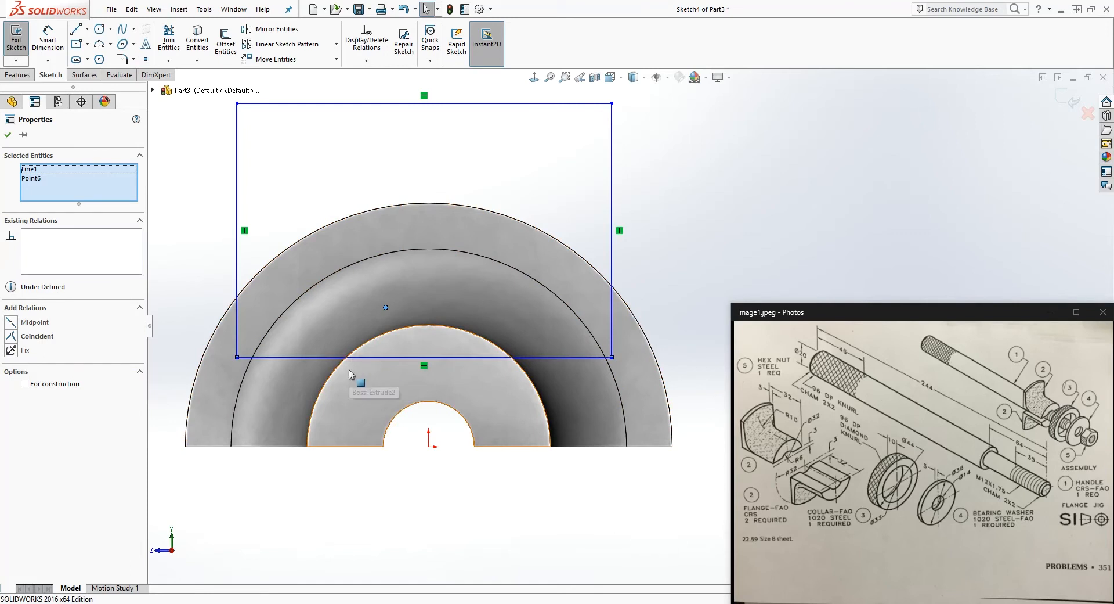
click(32, 349)
click(14, 324)
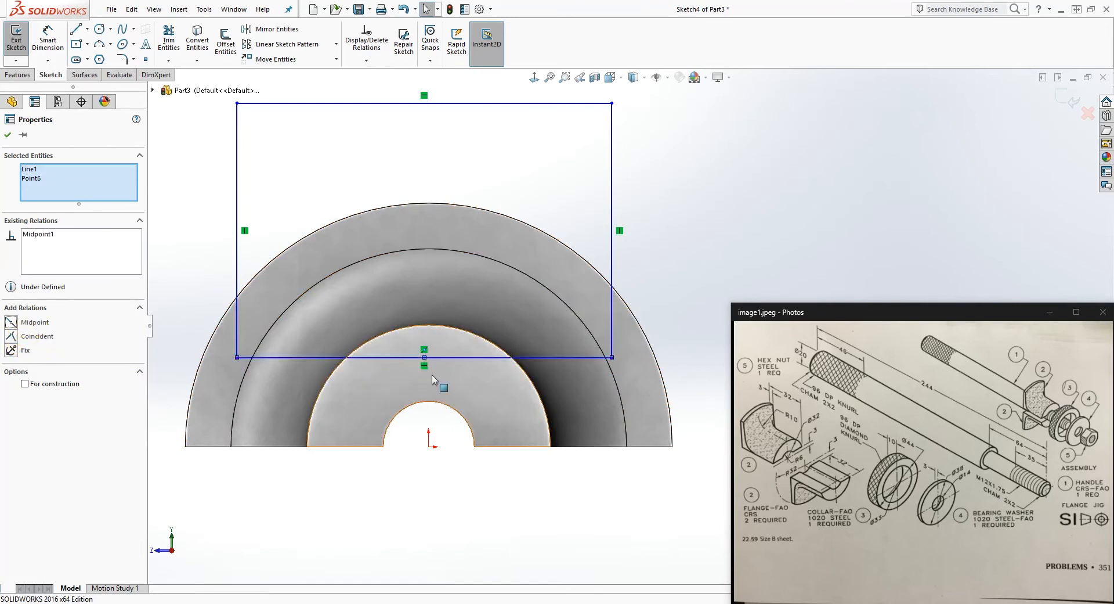
Step: Align the lower line's midpoint vertically with the origin and widen the rectangle to the fillet's outer edge
click(439, 426)
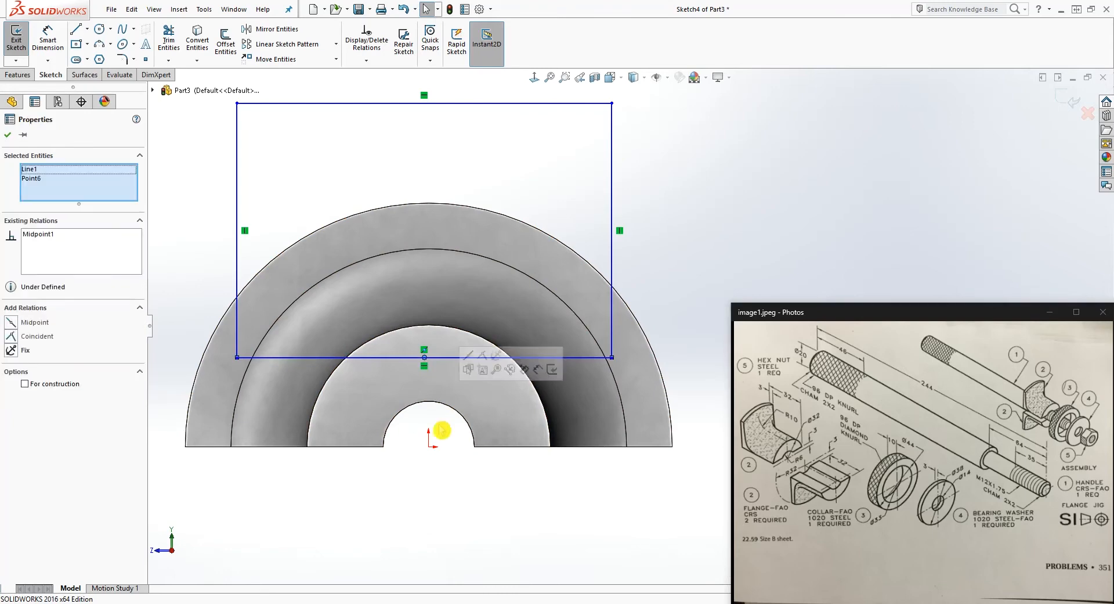
ctrl+click(429, 447)
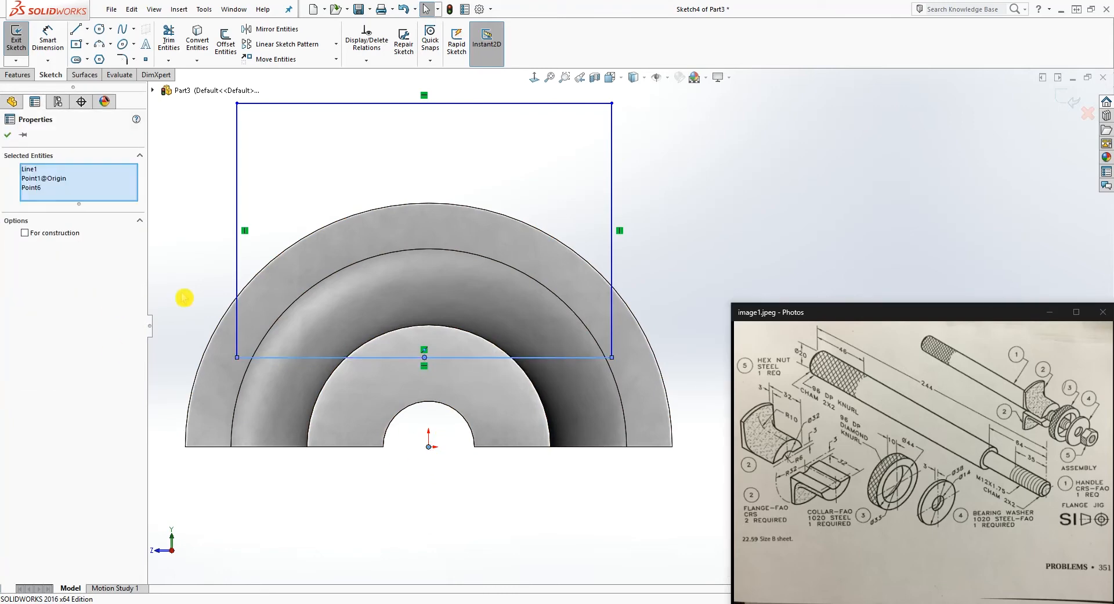
click(425, 358)
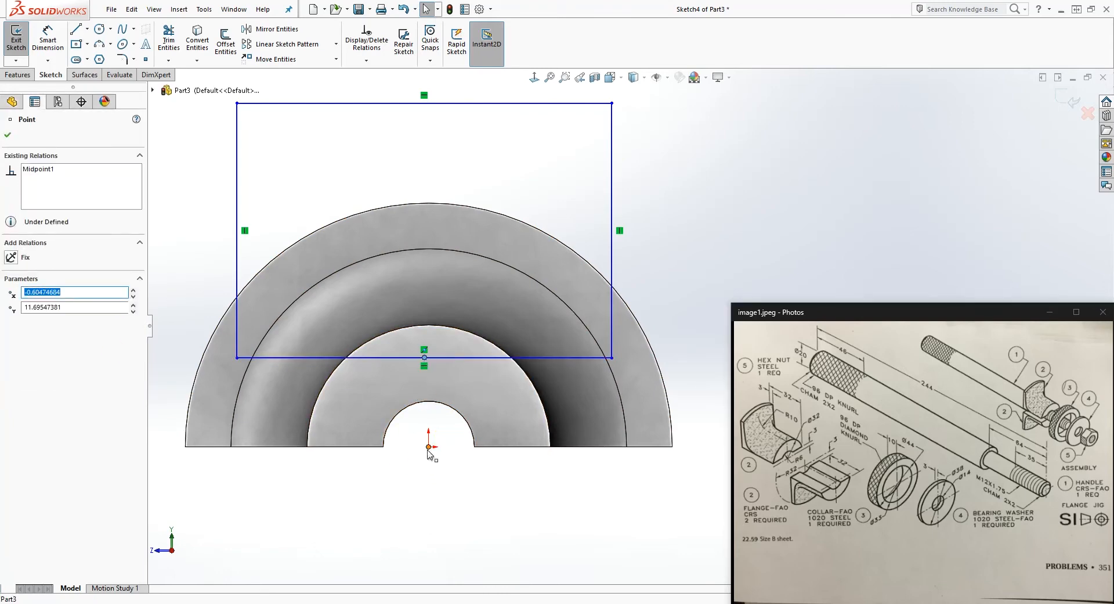
ctrl+click(428, 447)
click(12, 338)
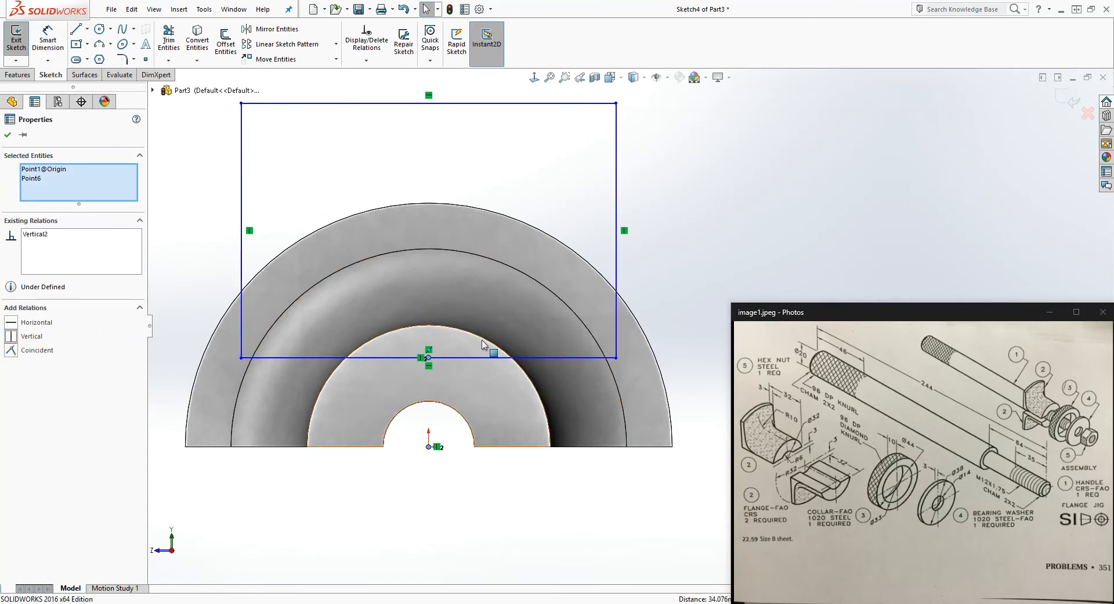
mouse_move(619, 361)
mouse_down()
mouse_move(639, 361)
mouse_move(577, 361)
mouse_move(626, 357)
mouse_up()
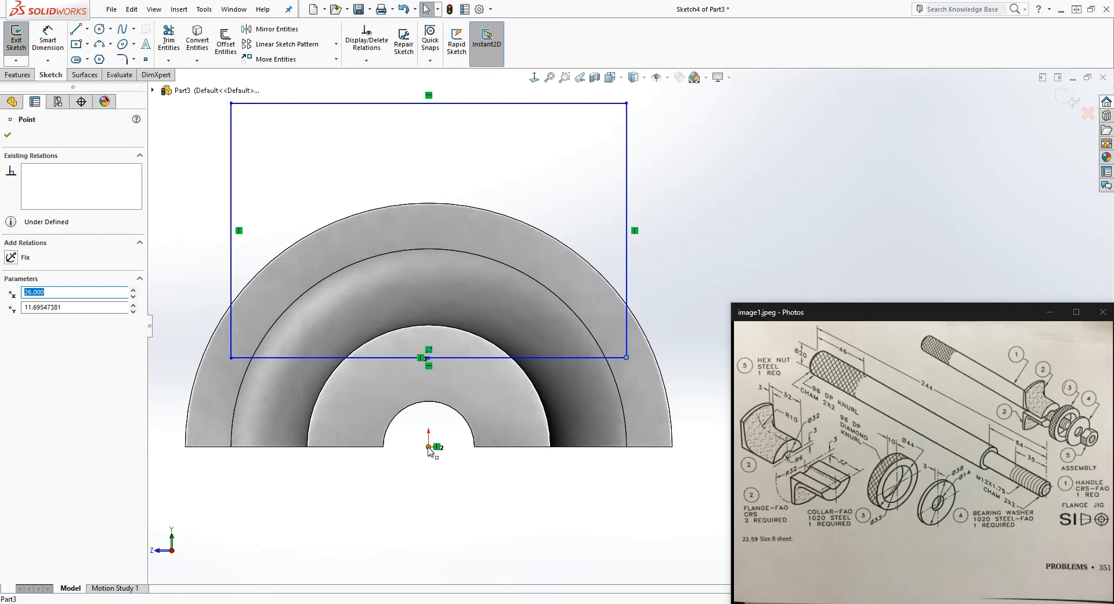
Step: Dimension the rectangle's lower corner at a vertical distance of 3 mm from the origin
click(801, 454)
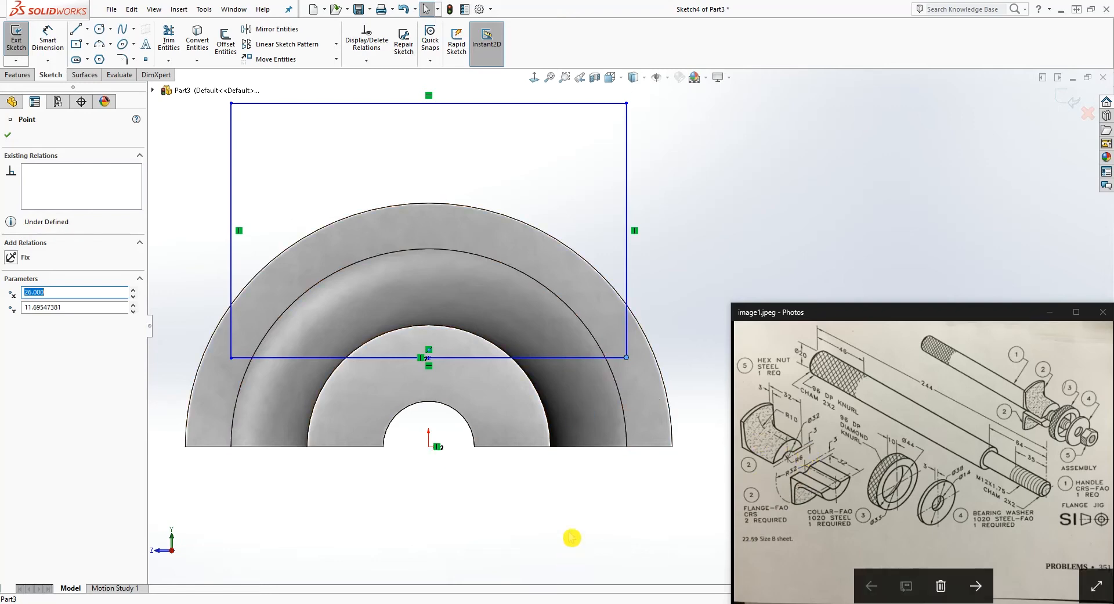
right_drag(570, 537, 575, 490)
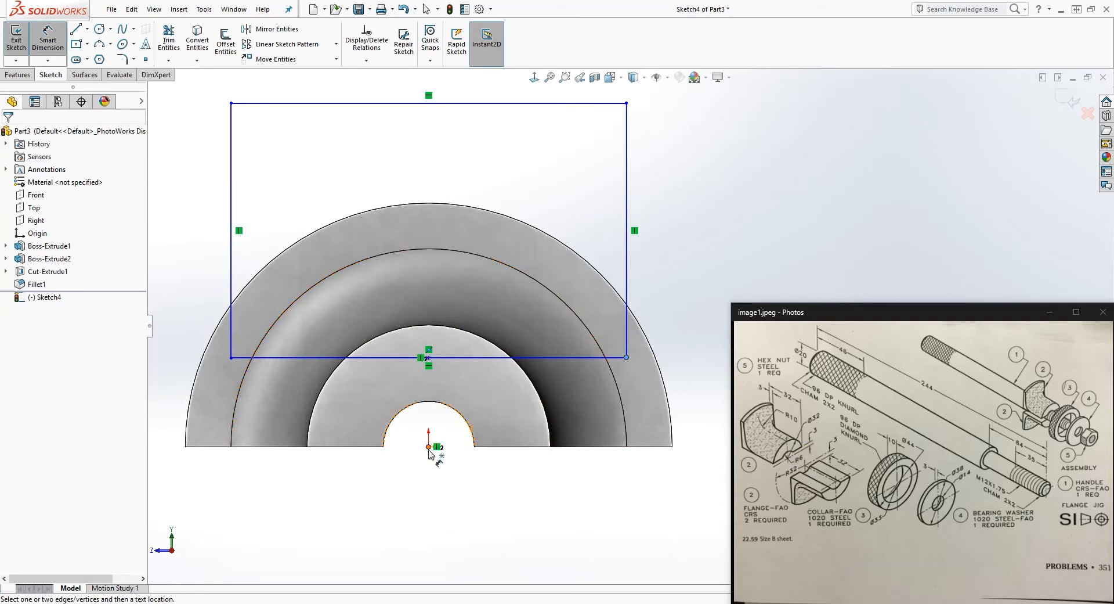
click(429, 447)
click(626, 358)
click(702, 374)
text(3)
key(Return)
key(Escape)
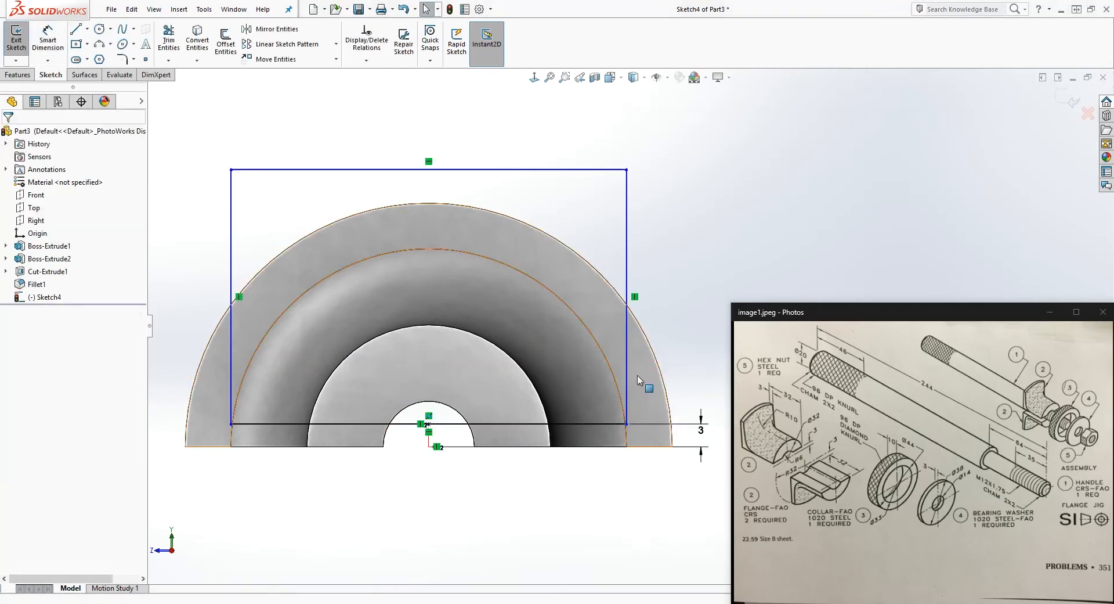
Step: Make the rectangle's lower corner coincident with the hub's outer arc instead of the fillet's outer edge
mouse_move(627, 424)
mouse_down()
mouse_move(653, 429)
mouse_move(626, 424)
mouse_up()
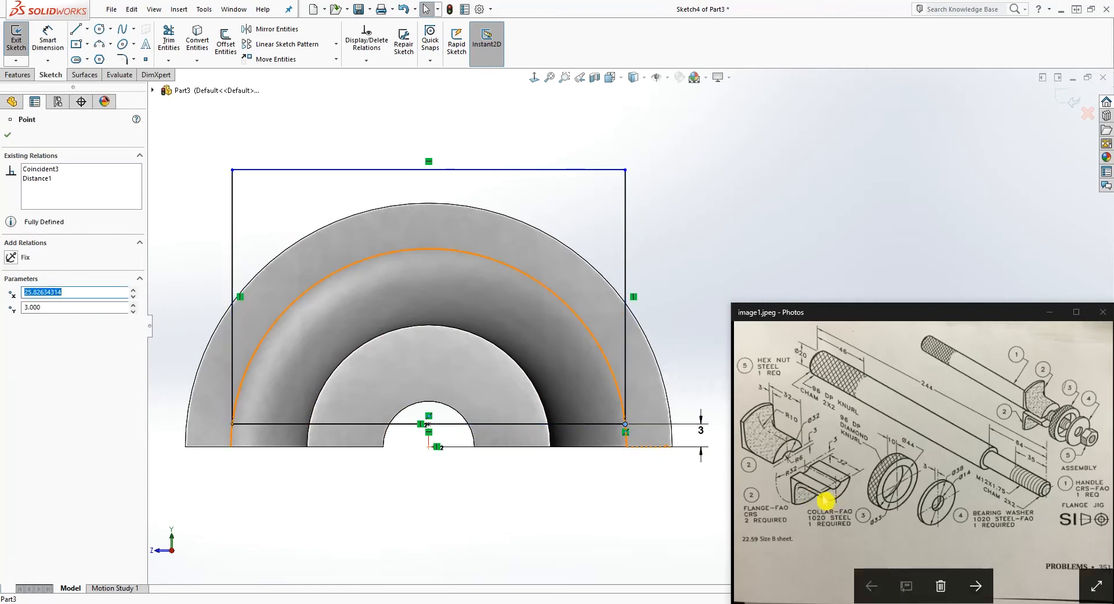
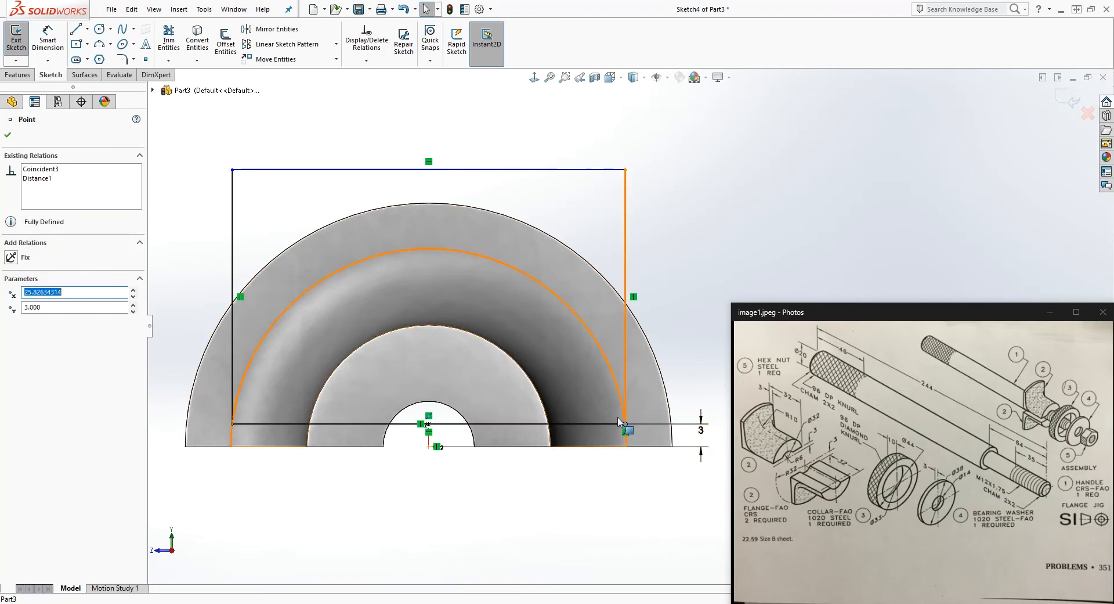
click(629, 437)
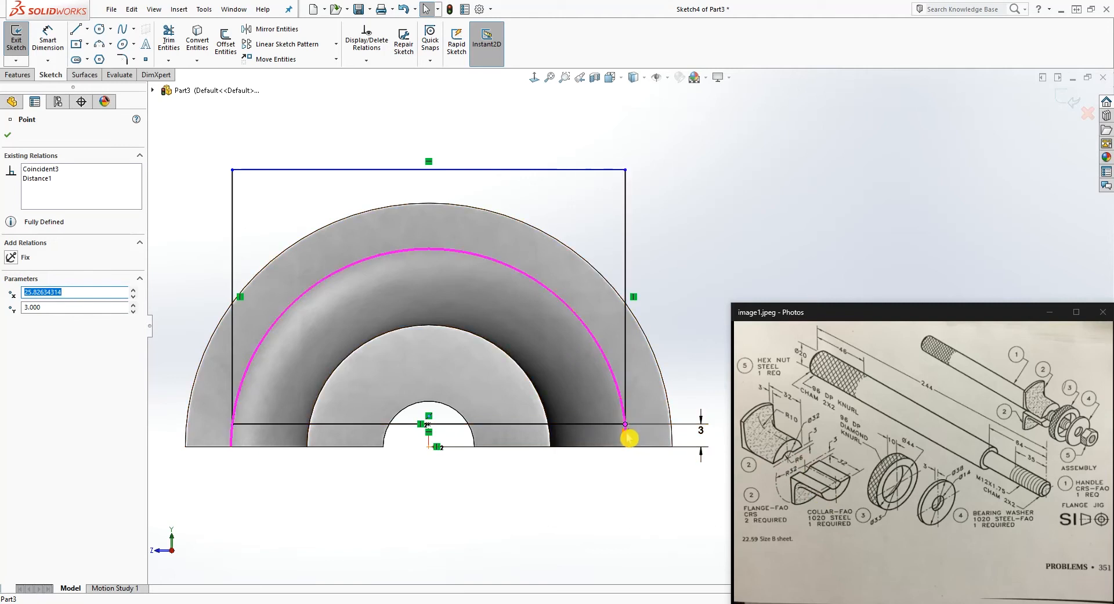
key(Delete)
click(625, 424)
drag(625, 426, 548, 424)
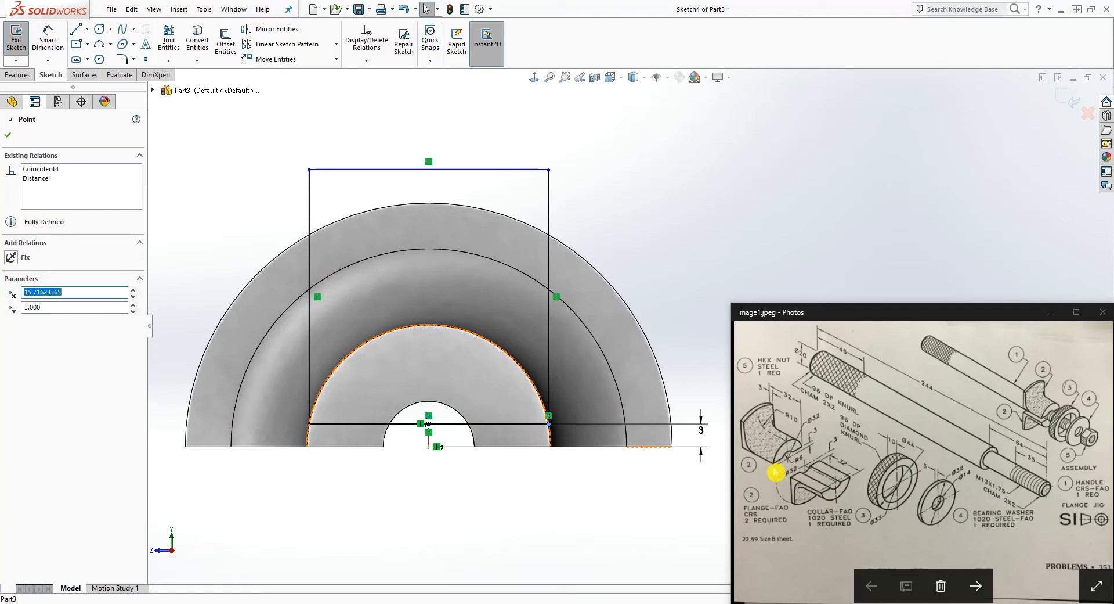
Step: Dimension the vertical side of the rectangle at 30 mm
middle_drag(562, 451, 481, 483)
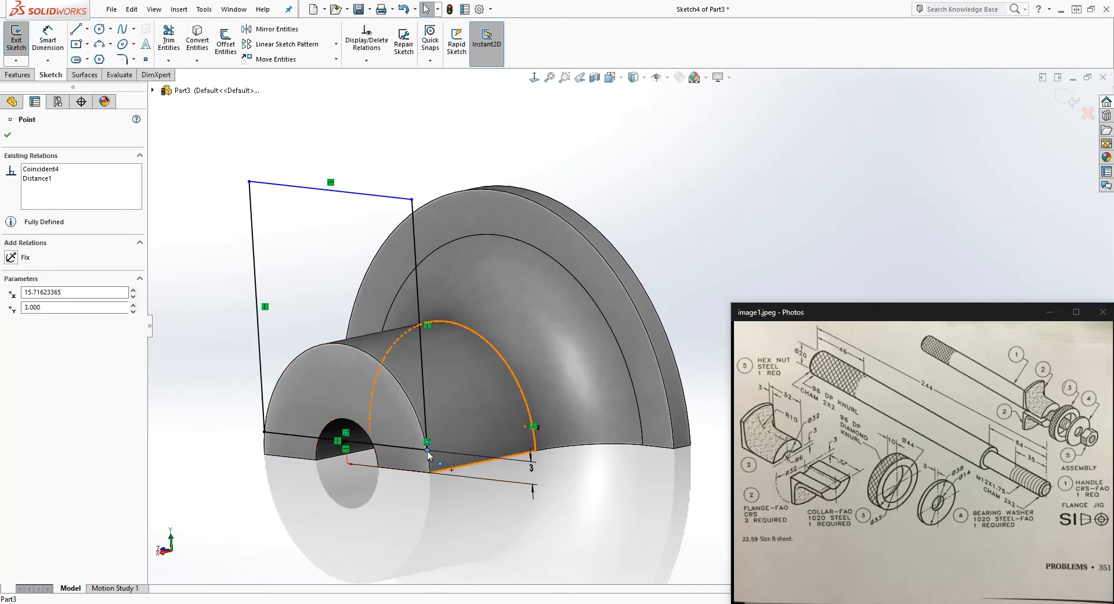
click(534, 77)
scroll(630, 342, down, 3)
scroll(668, 318, up, 3)
scroll(680, 318, down, 3)
click(592, 455)
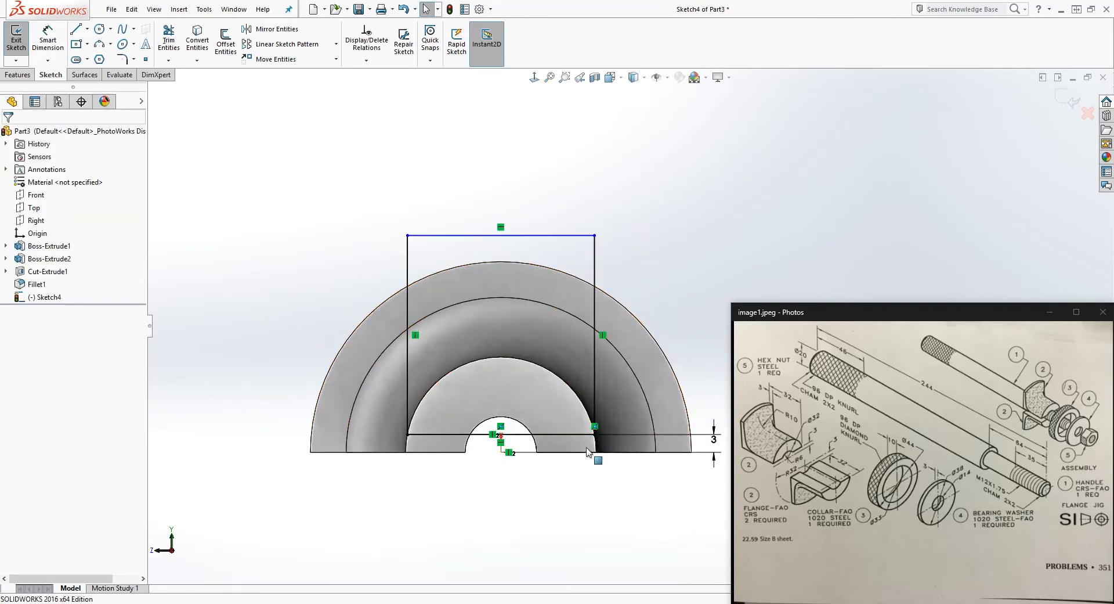
right_drag(548, 515, 547, 491)
click(410, 284)
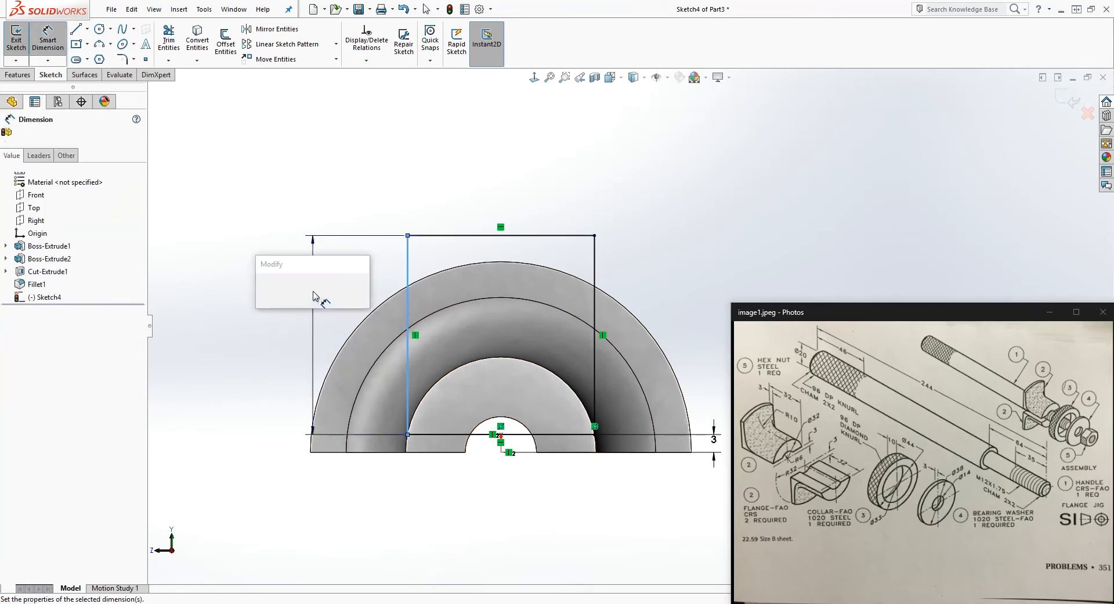
click(316, 296)
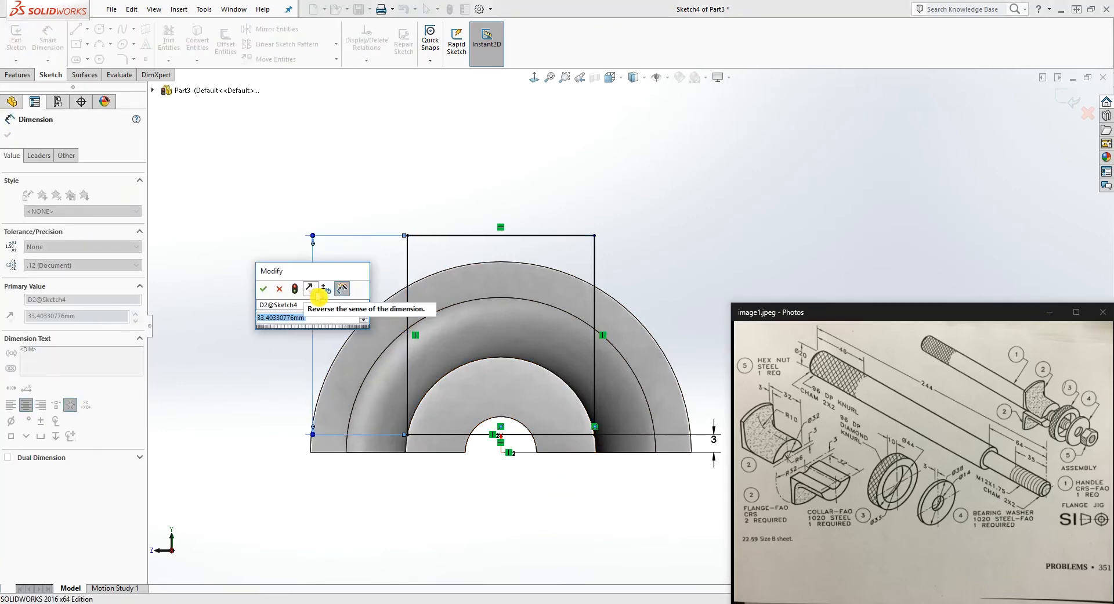
text(30)
key(Return)
key(Escape)
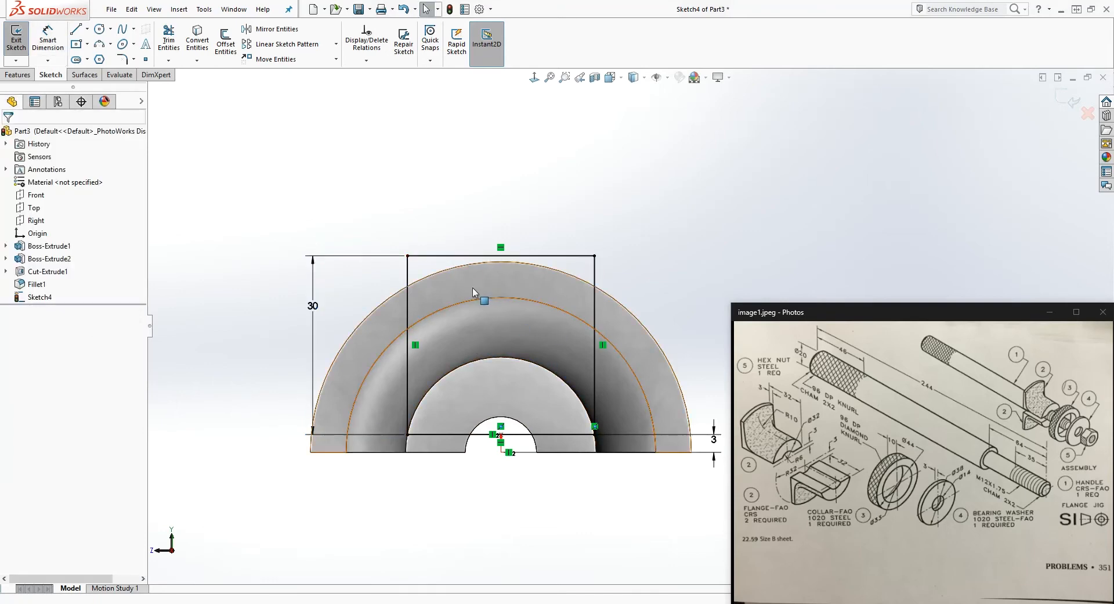
Step: Cut away the flange material outside the rectangle with a Through All extruded cut that flips the side to cut
click(16, 76)
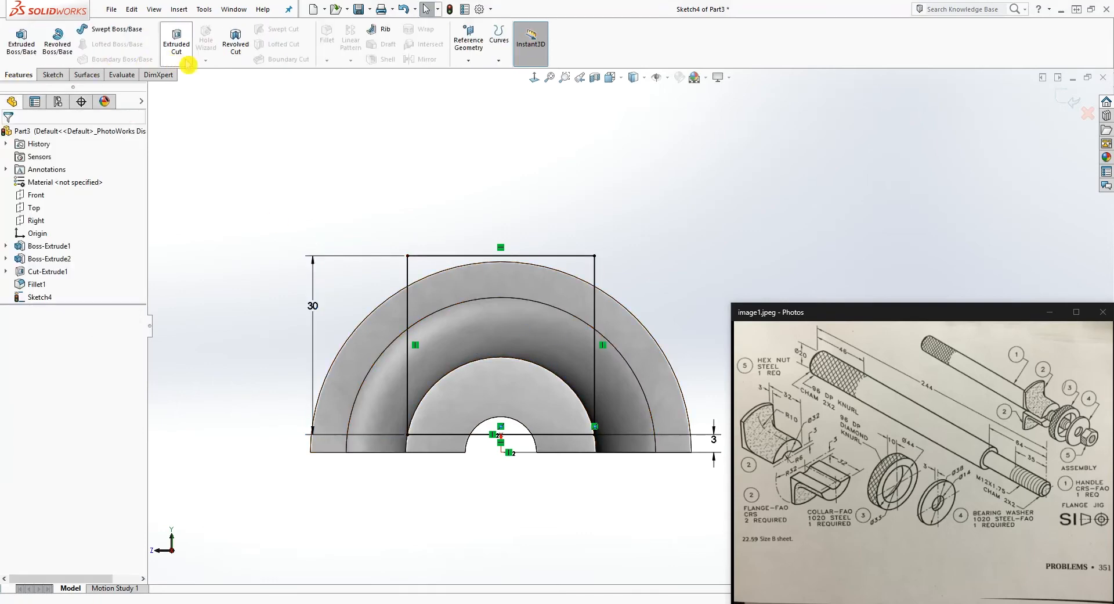
click(177, 44)
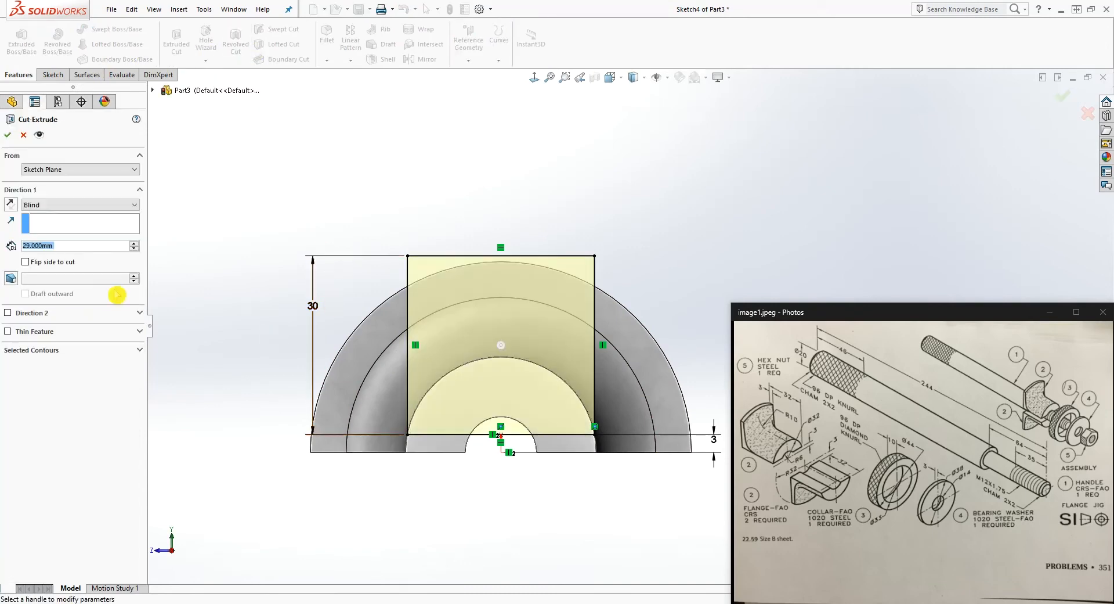
click(29, 266)
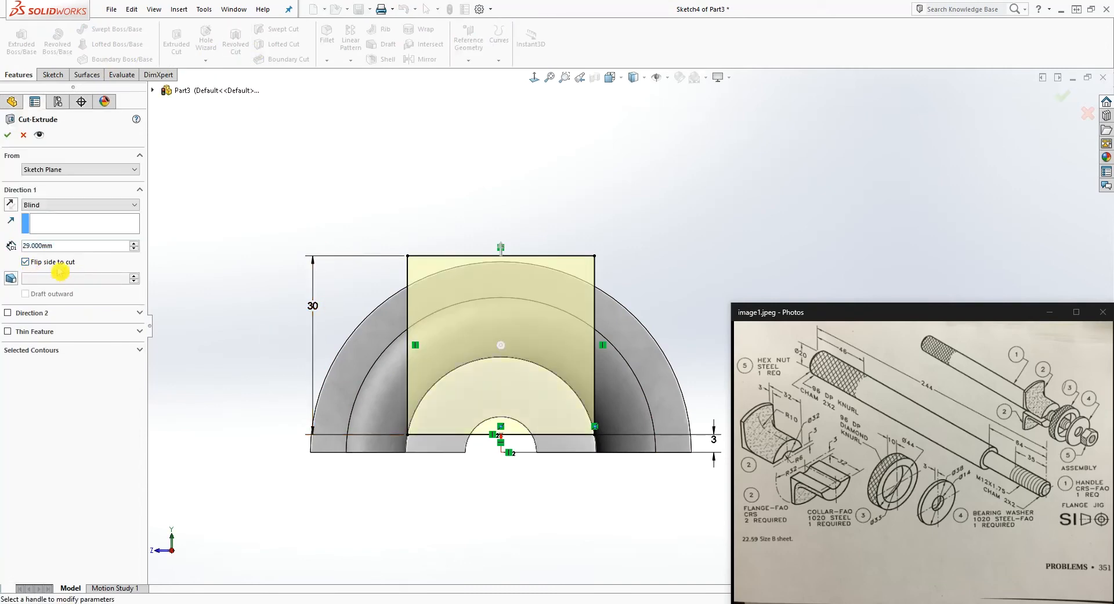
click(116, 206)
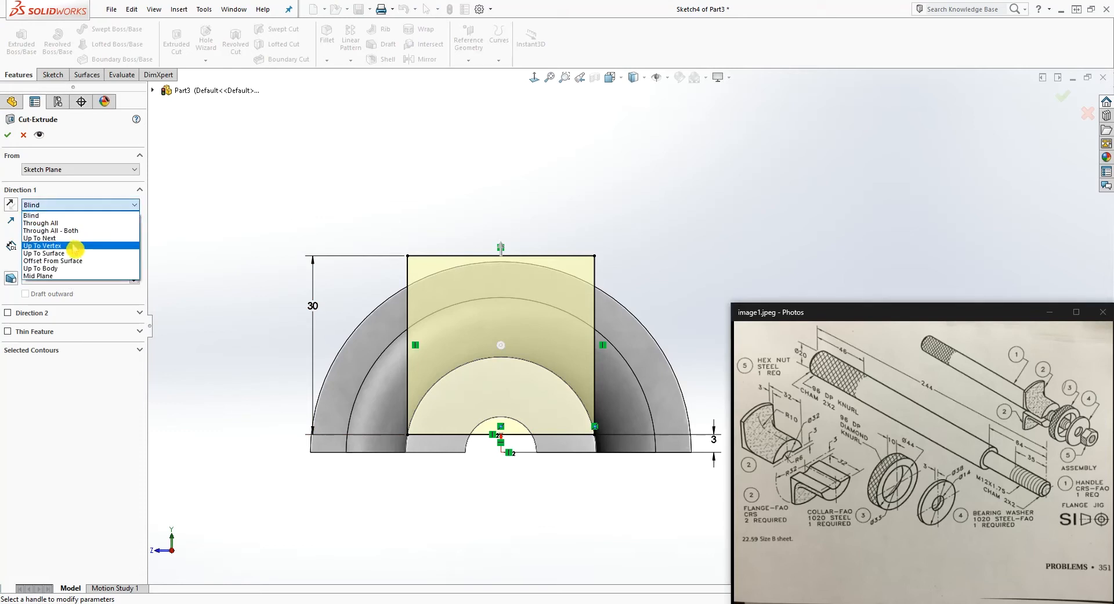
click(75, 223)
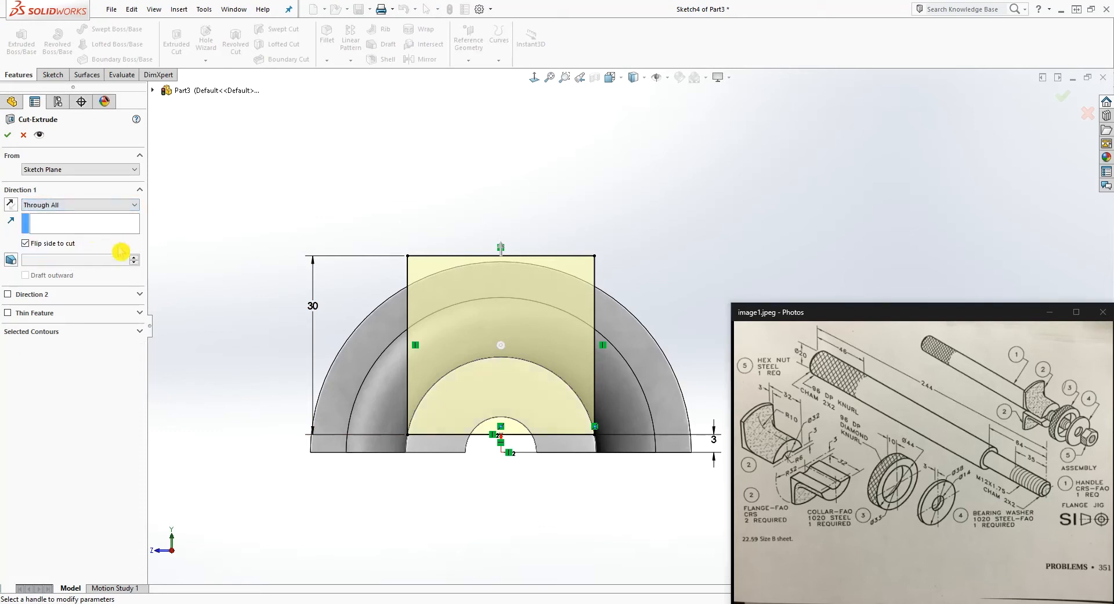
click(9, 135)
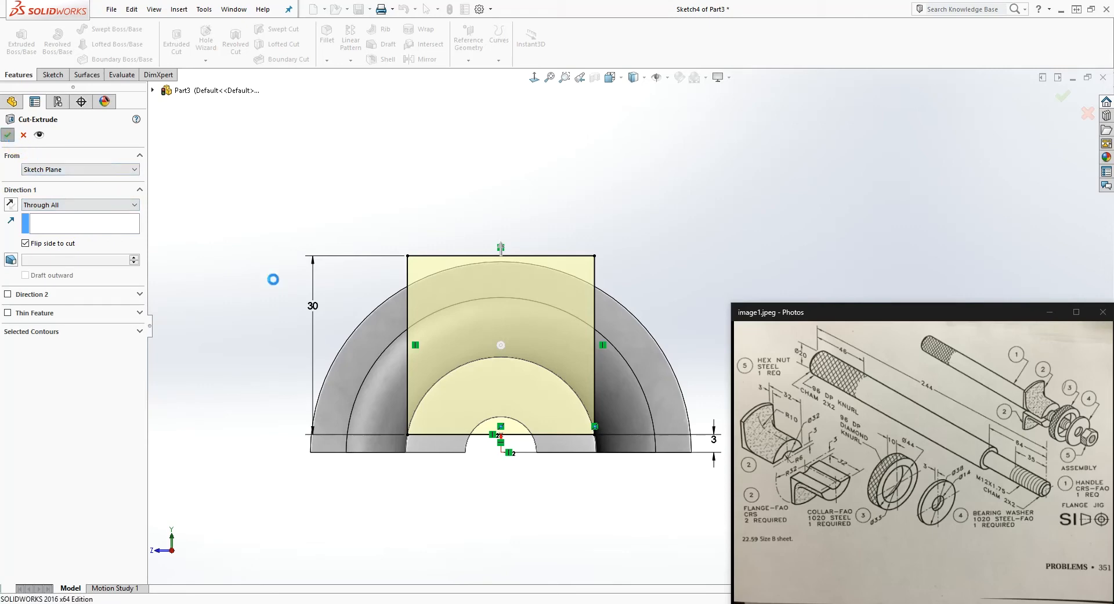
middle_drag(361, 378, 486, 514)
click(567, 475)
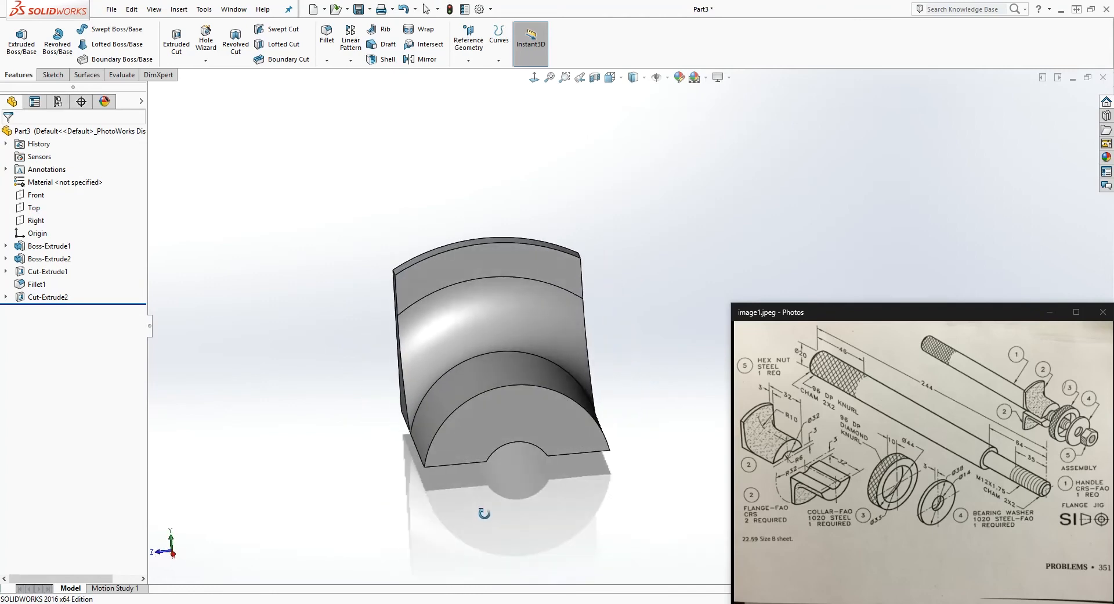
scroll(667, 333, down, 2)
scroll(644, 342, up, 2)
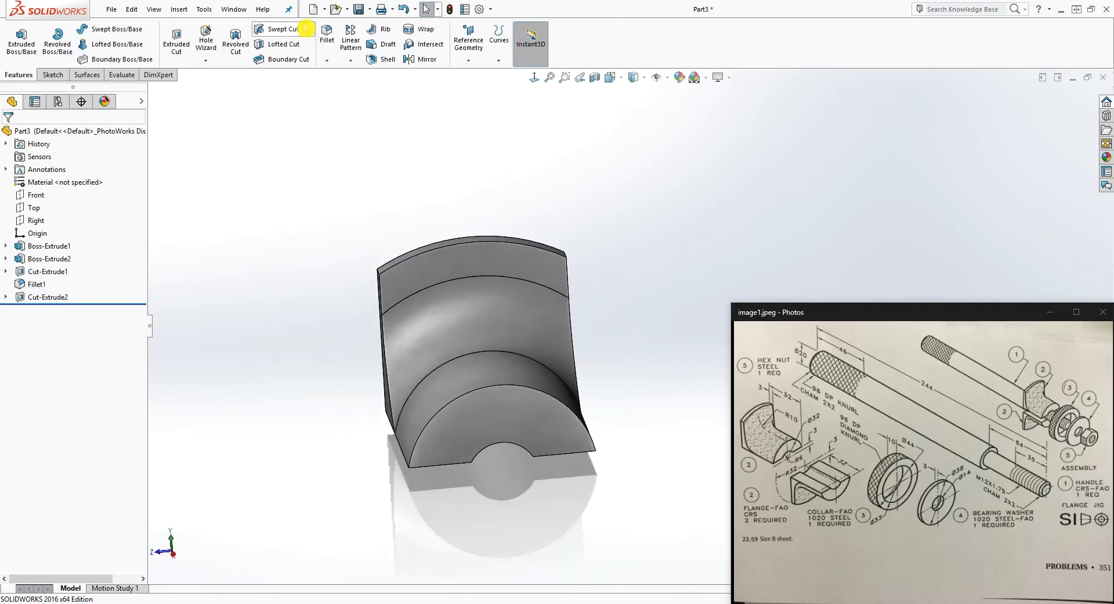
Step: Save the part on the Desktop as FLANGE -FAO CRS
click(359, 12)
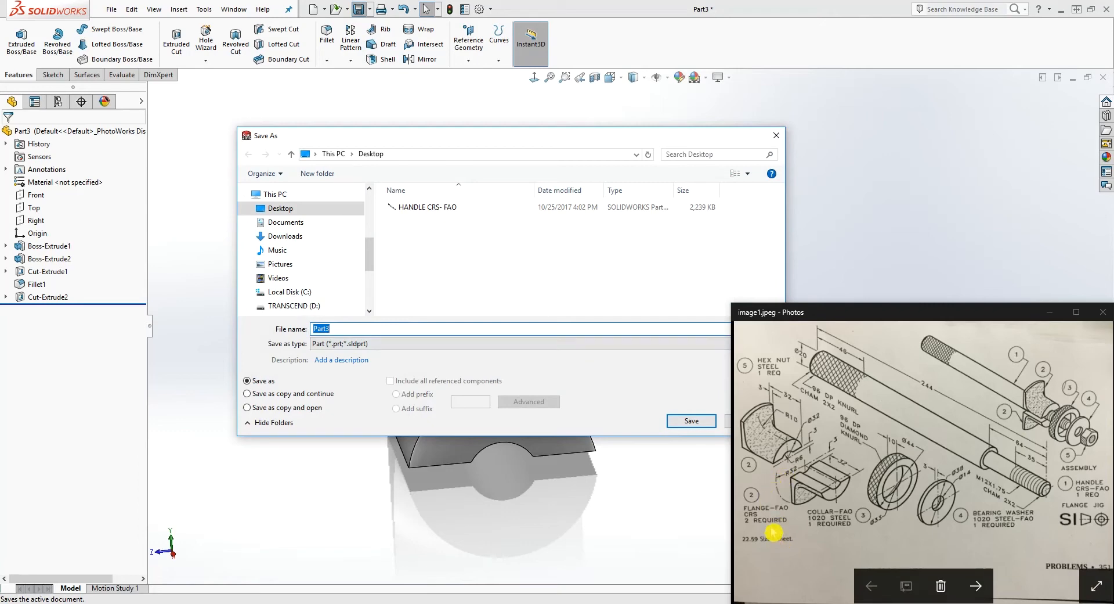
text(NGE -FAO CRS)
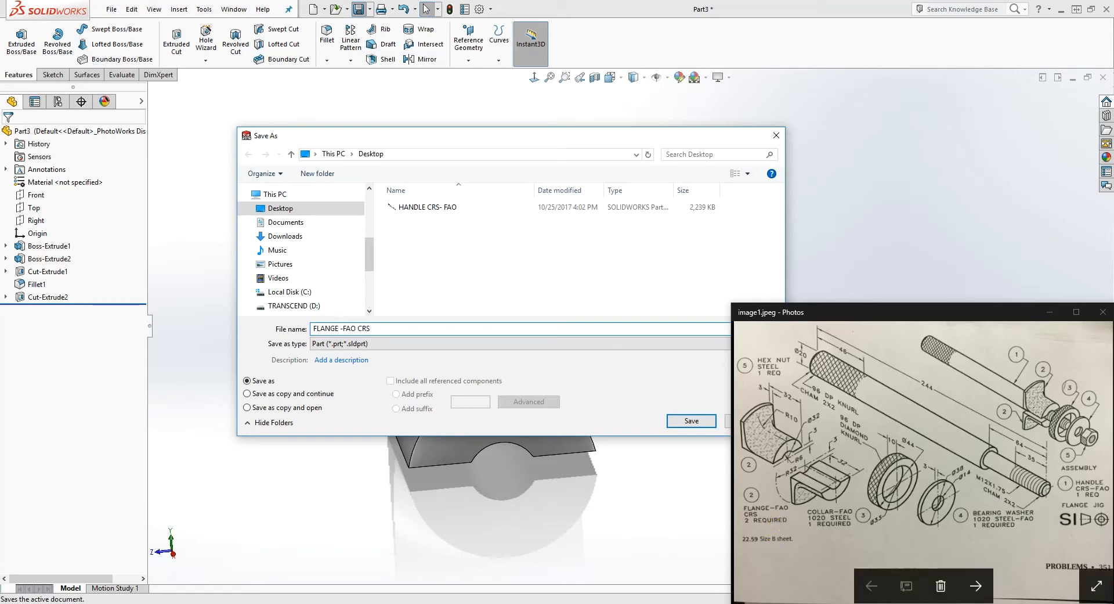
click(691, 420)
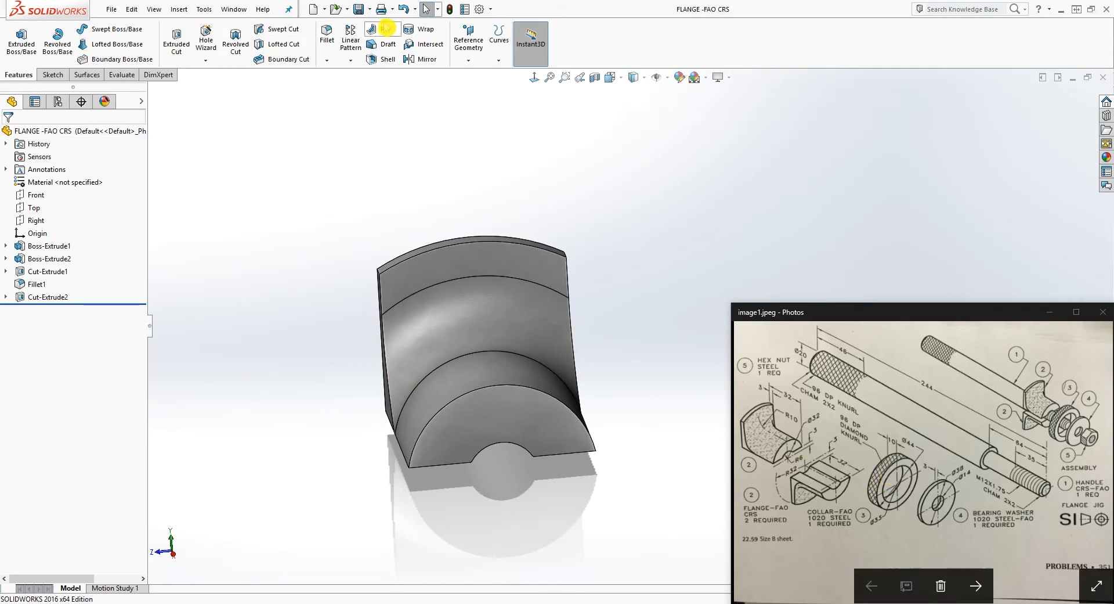
Step: Create a new part document and set its unit system to MMGS (millimeter, gram, second)
click(314, 9)
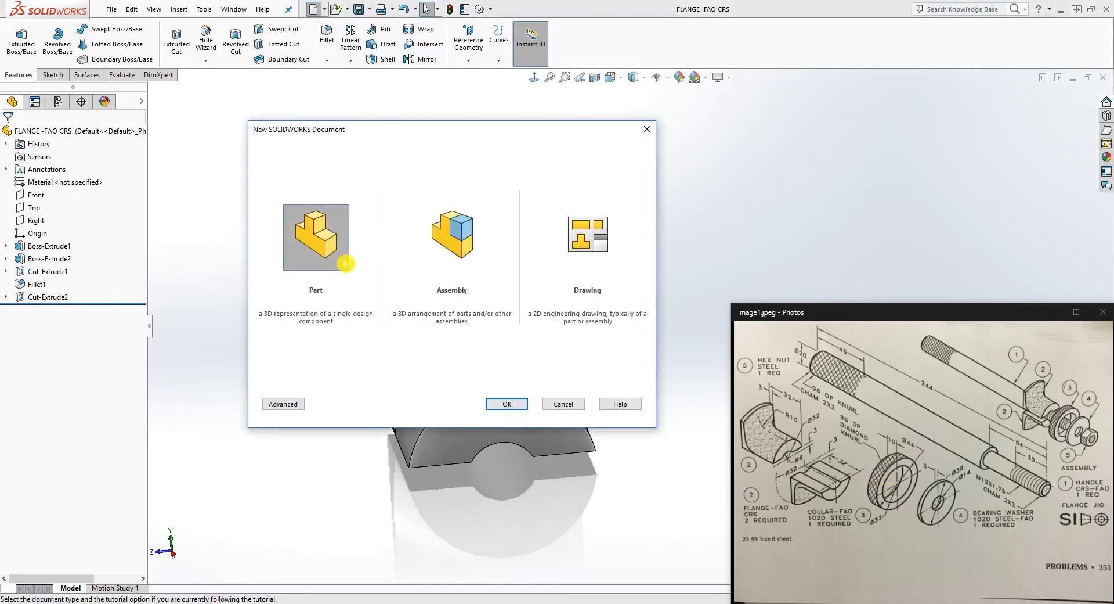
click(510, 404)
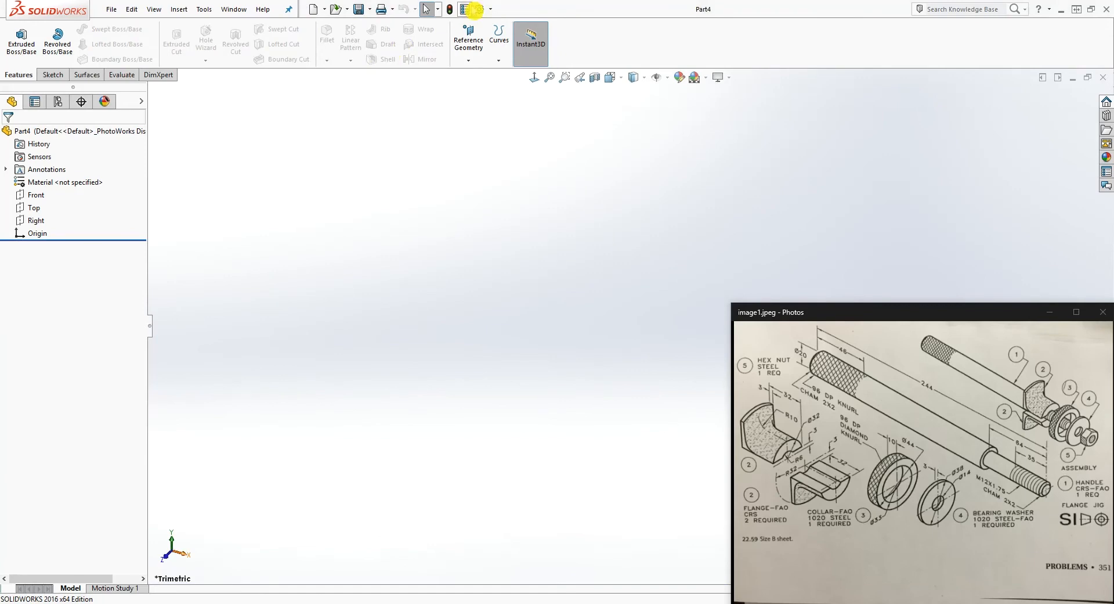
click(480, 9)
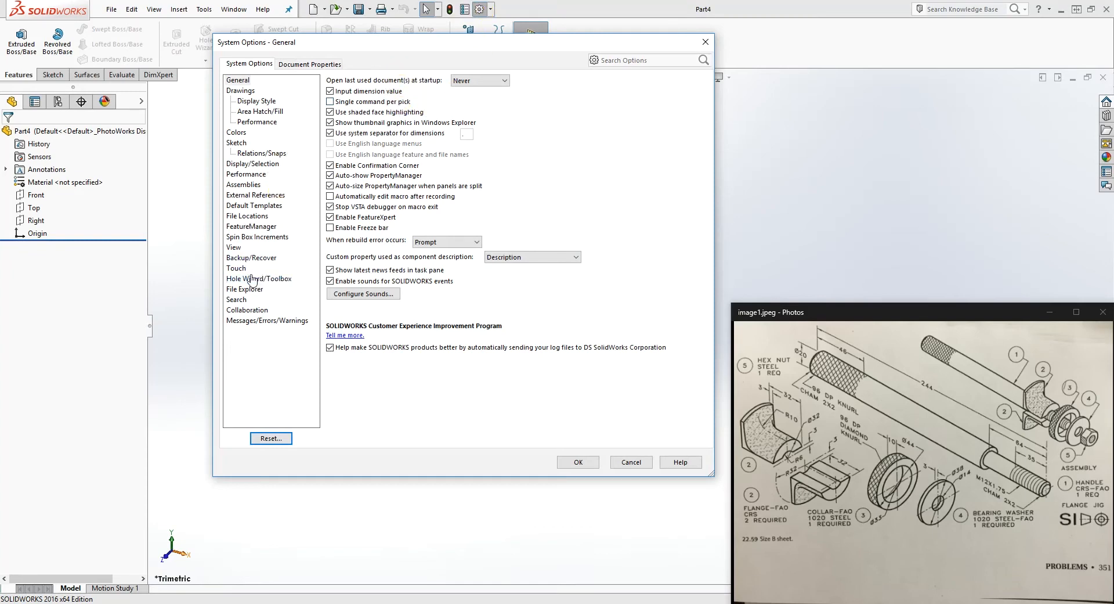
click(311, 69)
click(235, 163)
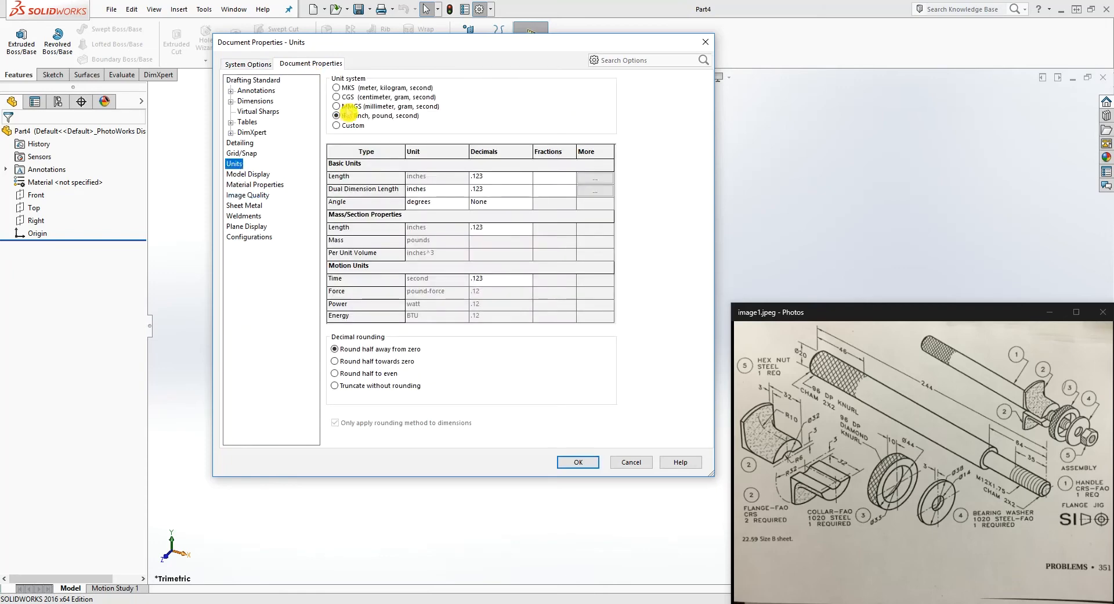
click(336, 106)
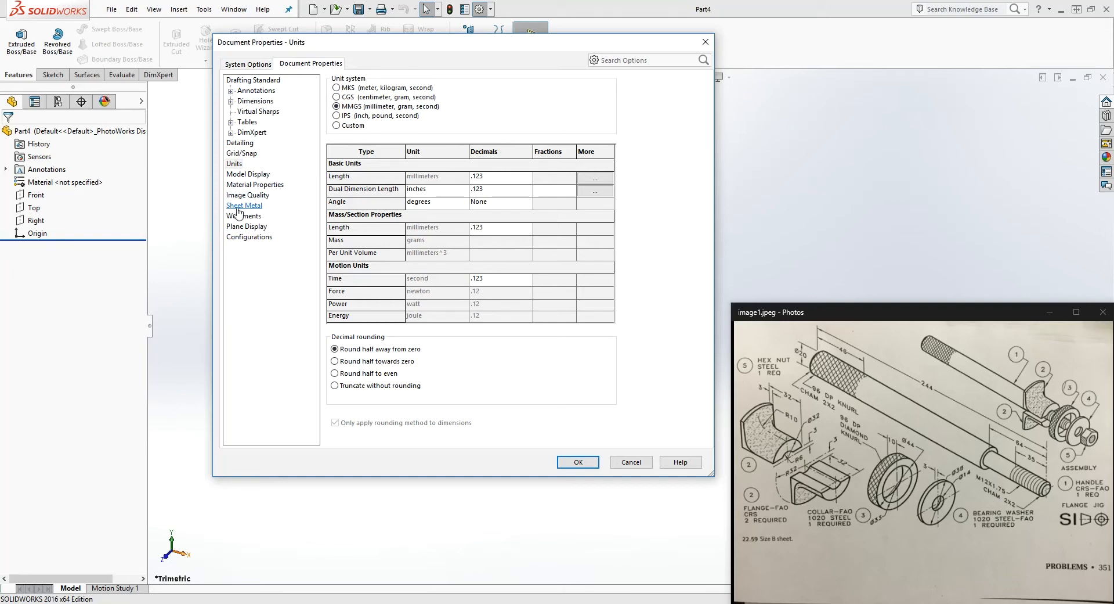
Step: Raise the document's shaded and draft quality resolution close to the high end and apply the document properties
click(245, 195)
drag(362, 98, 514, 99)
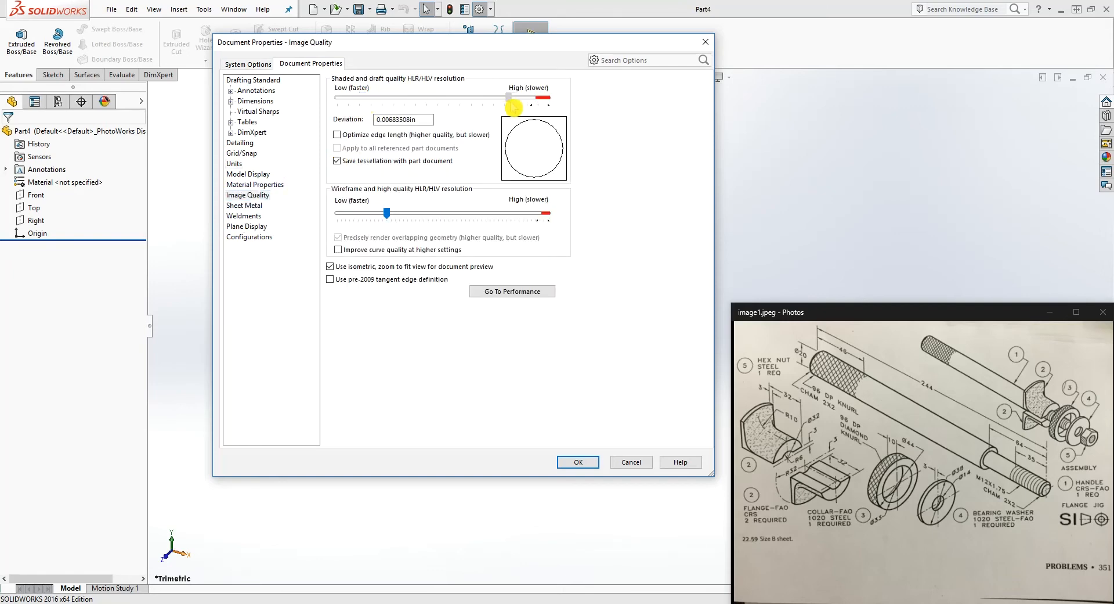
click(578, 463)
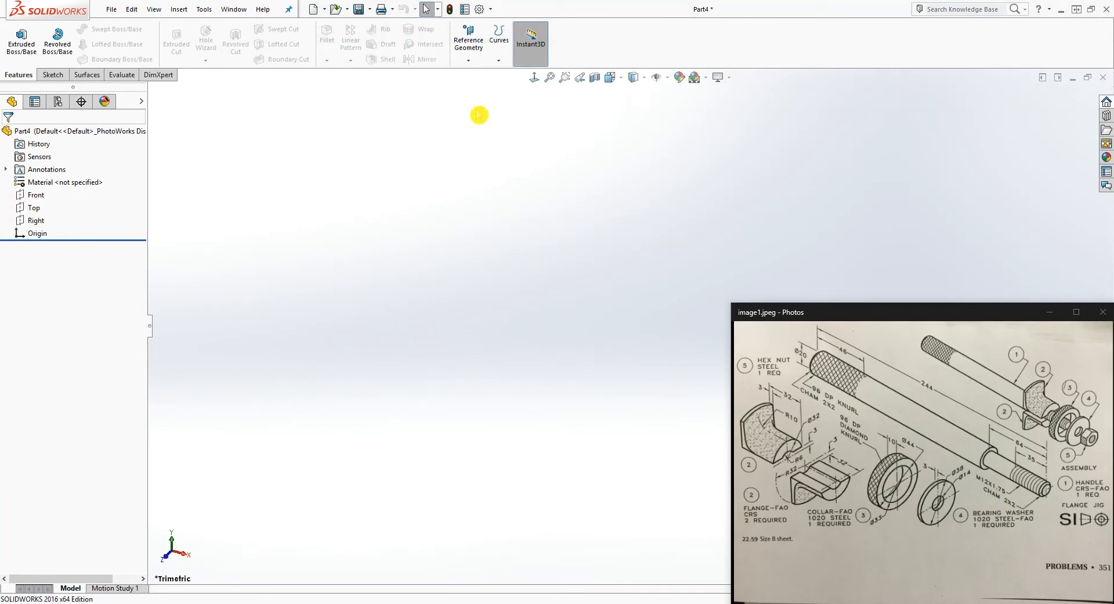
Step: Sketch two concentric circles centred on the origin on the Right plane, the outer one about 11.4 mm in radius
click(52, 74)
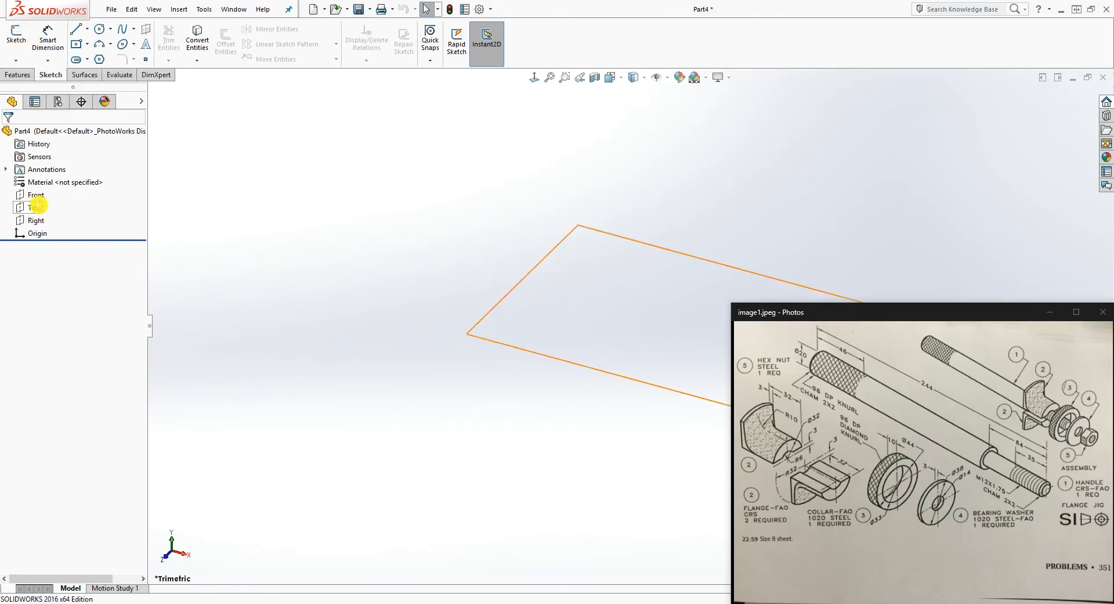
click(15, 42)
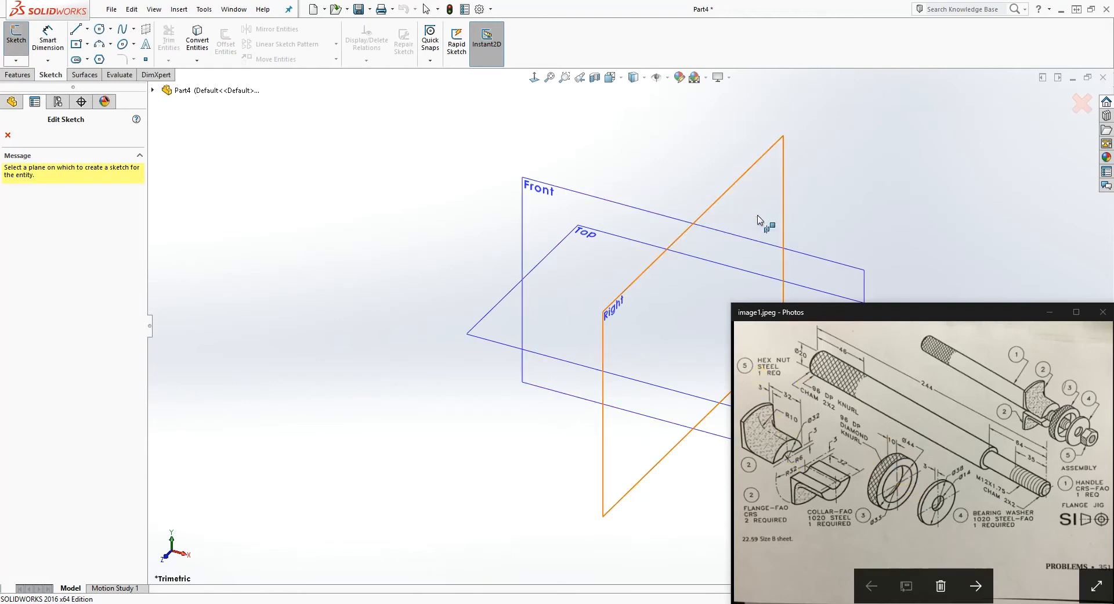
click(755, 197)
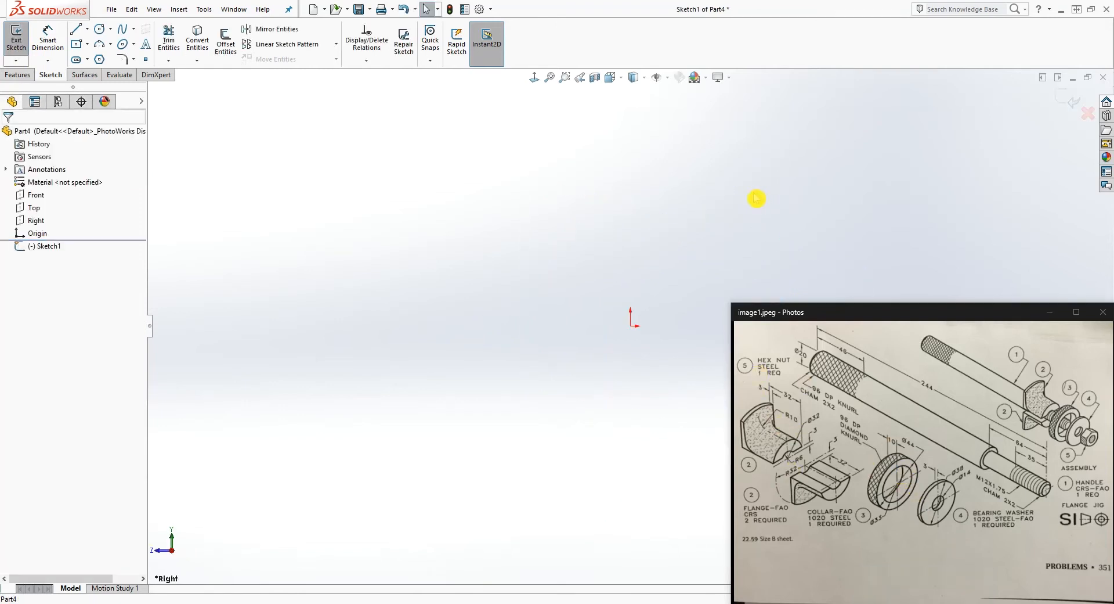
click(100, 29)
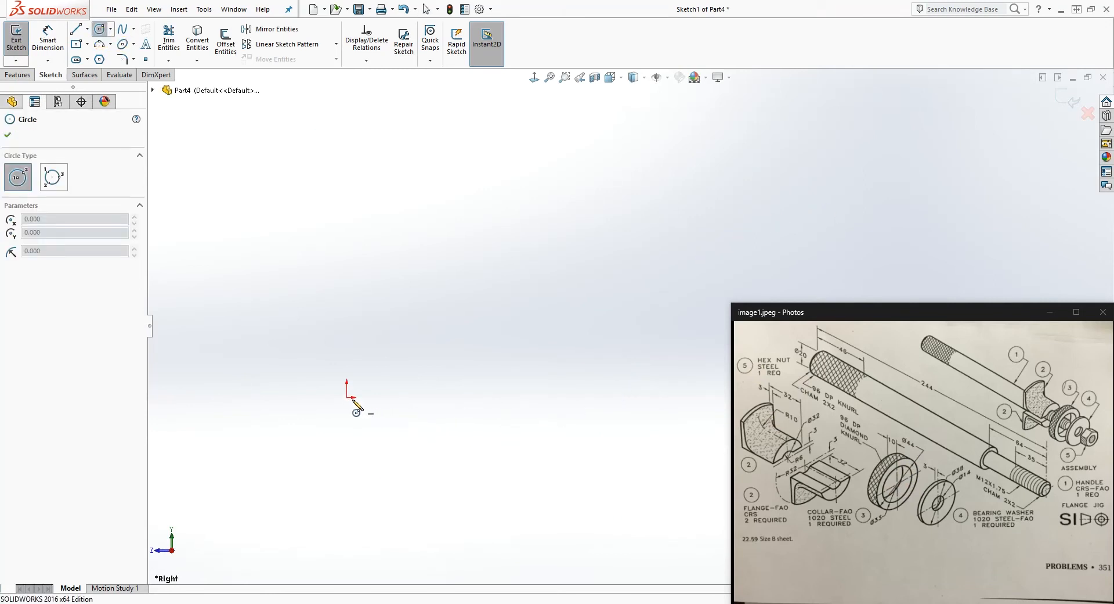
click(347, 397)
click(450, 295)
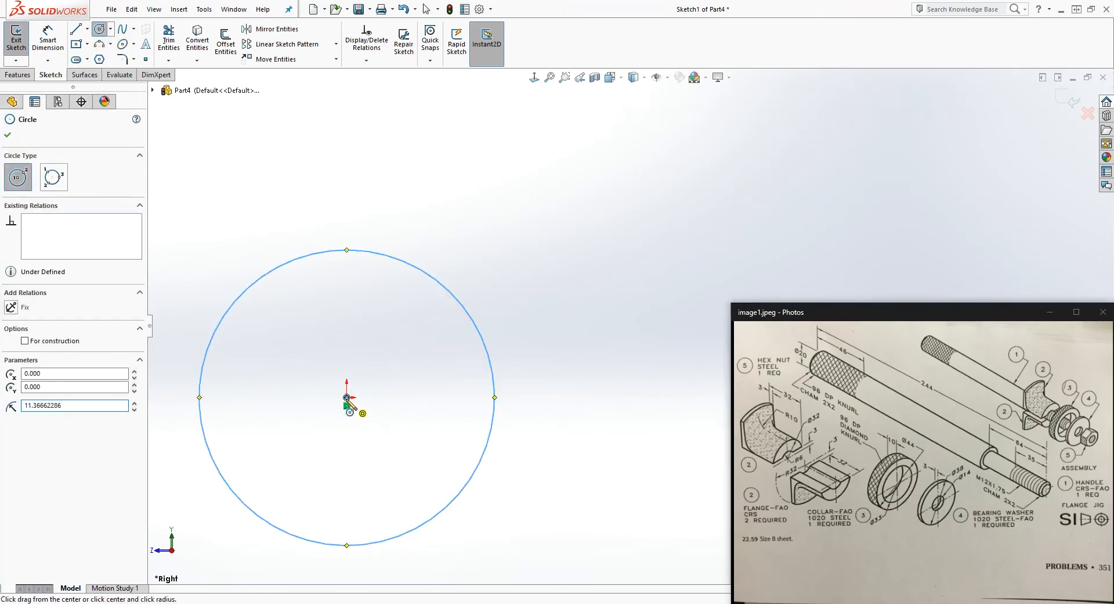
click(347, 397)
click(426, 314)
key(Escape)
scroll(426, 470, up, 2)
scroll(487, 467, down, 1)
click(551, 407)
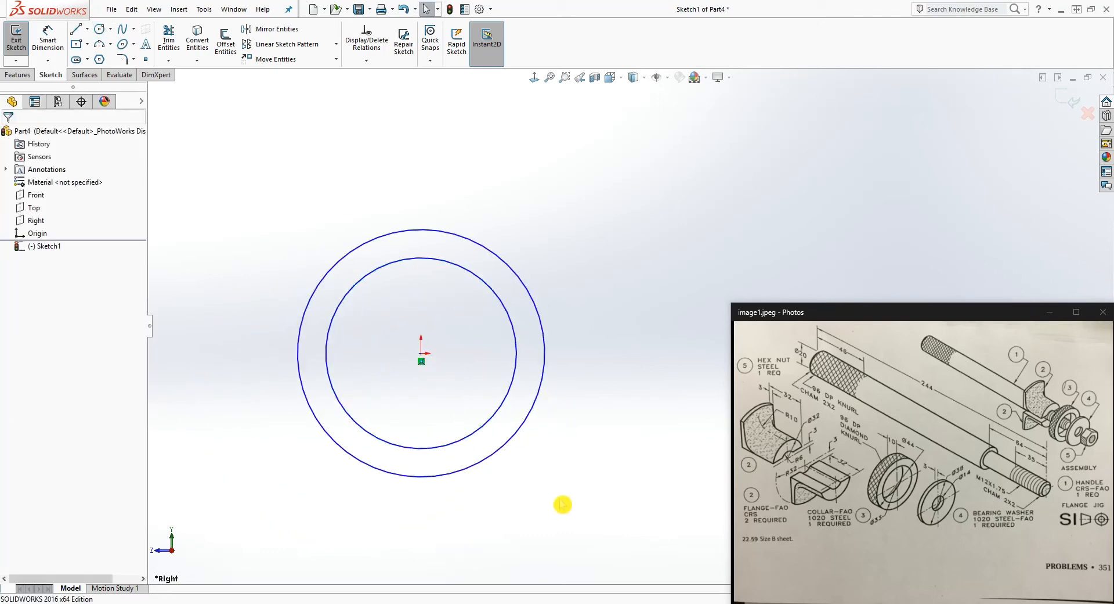
Step: Dimension the outer circle's diameter at 44 mm
right_drag(555, 501, 562, 453)
click(531, 298)
click(602, 213)
text(44)
key(Return)
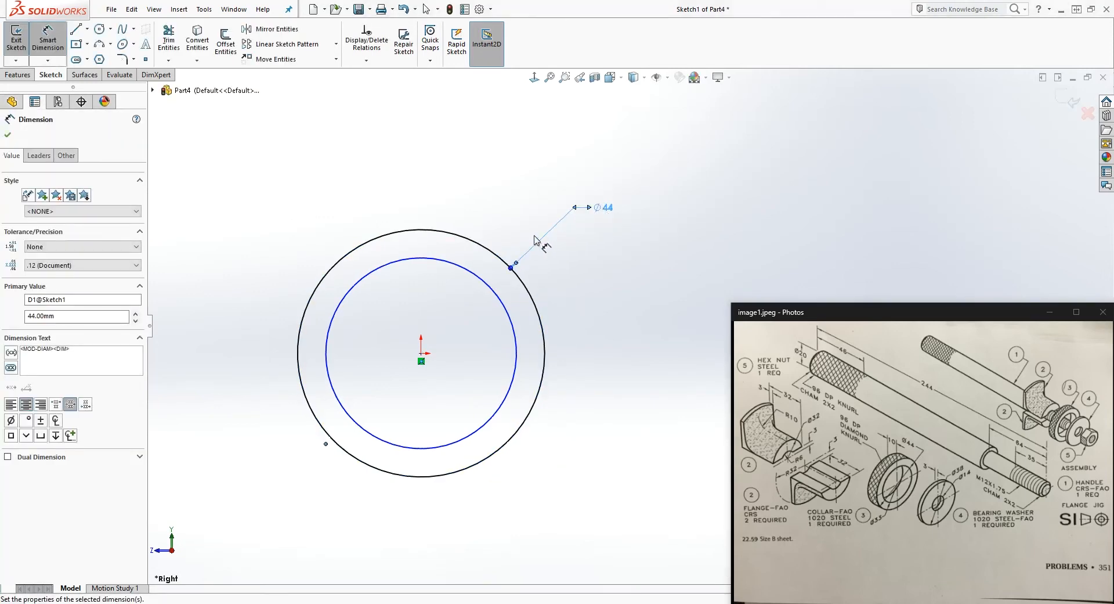
Step: Check the collar's inner diameter on the reference drawing and dimension the inner circle's diameter at 33 mm
click(456, 267)
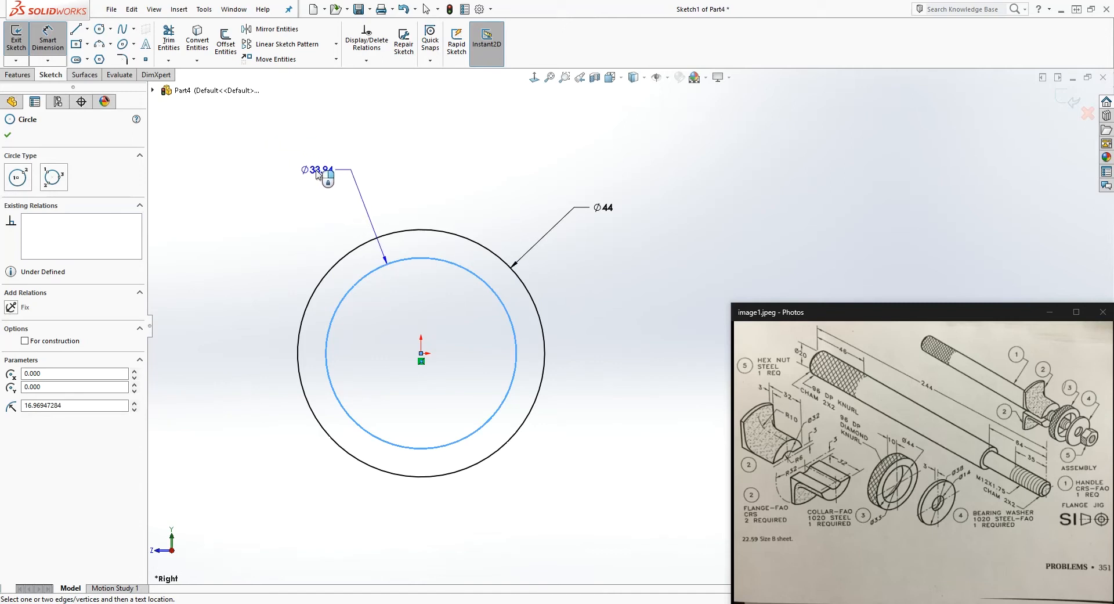
key(Escape)
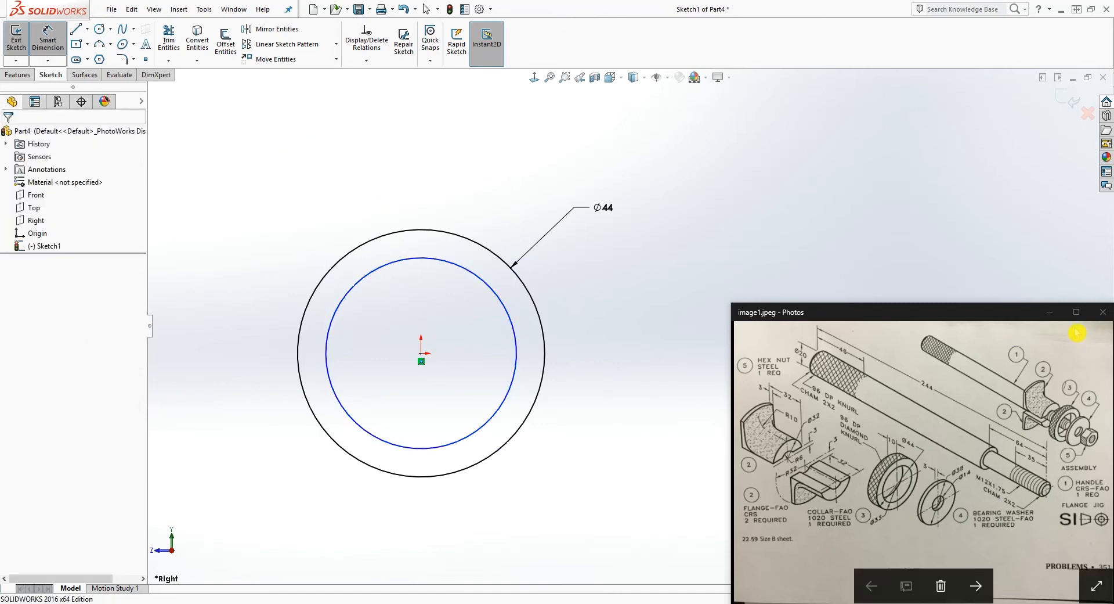
click(1076, 313)
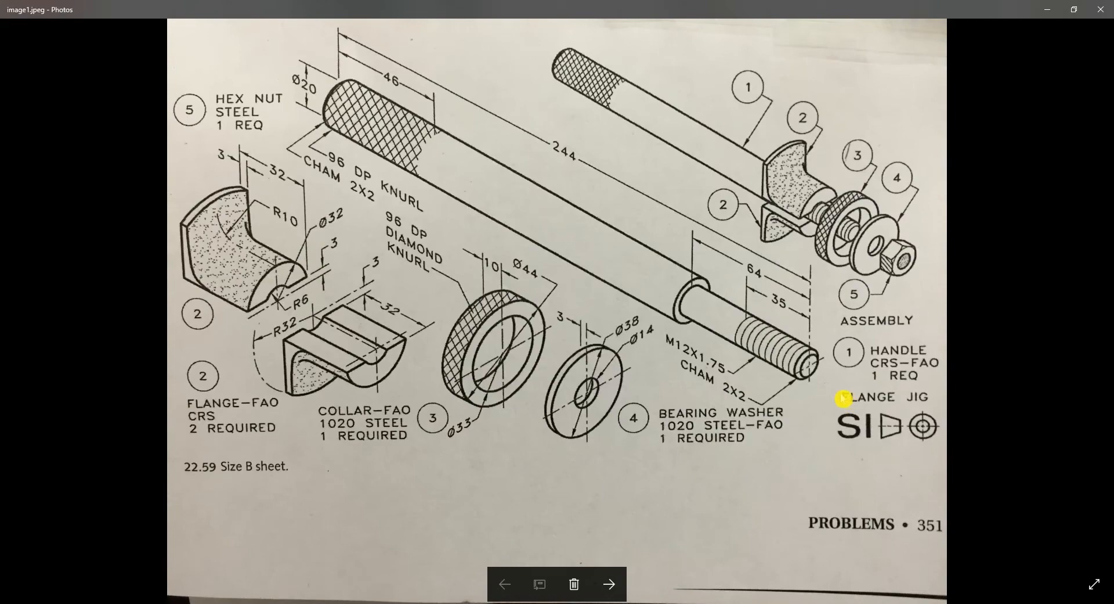
click(1074, 9)
click(448, 263)
click(572, 151)
text(33)
key(Return)
key(Escape)
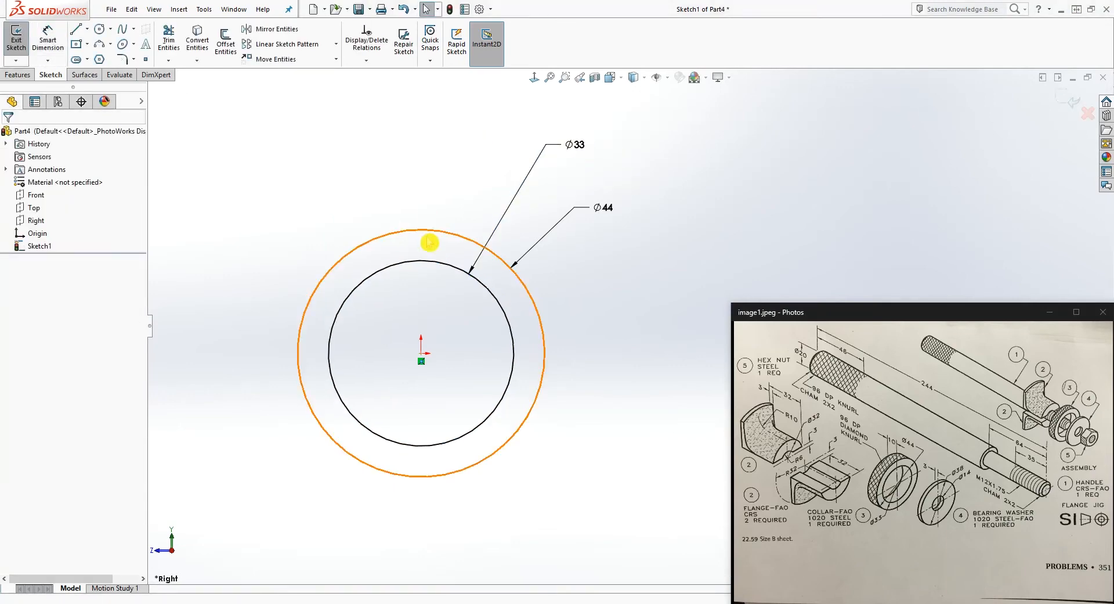
Step: Extrude the ring profile 10 mm with the Mid Plane end condition
click(17, 75)
click(22, 39)
click(73, 204)
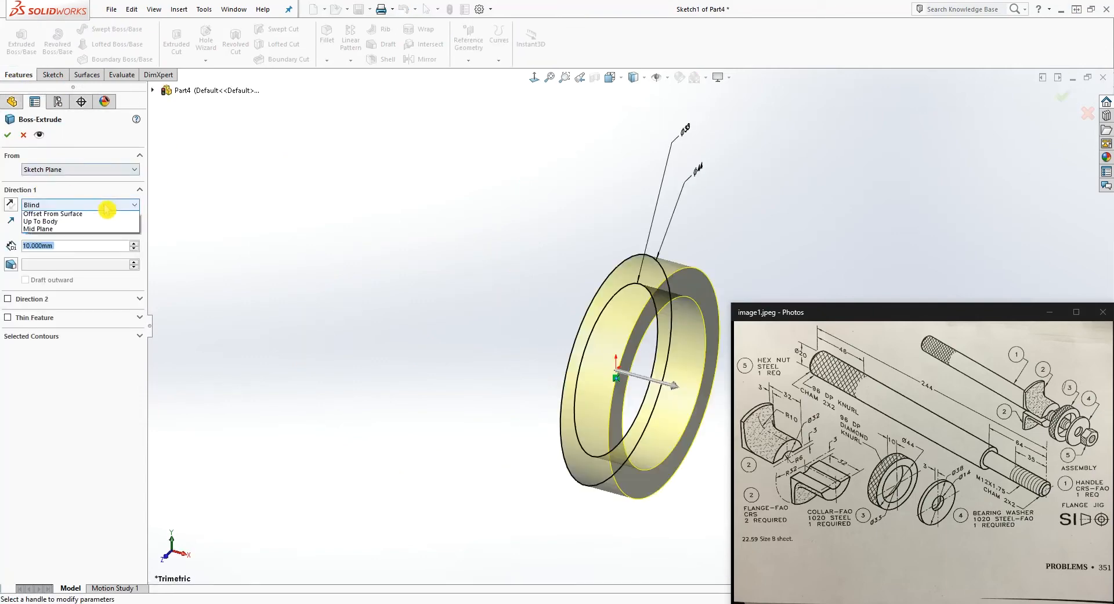
click(61, 253)
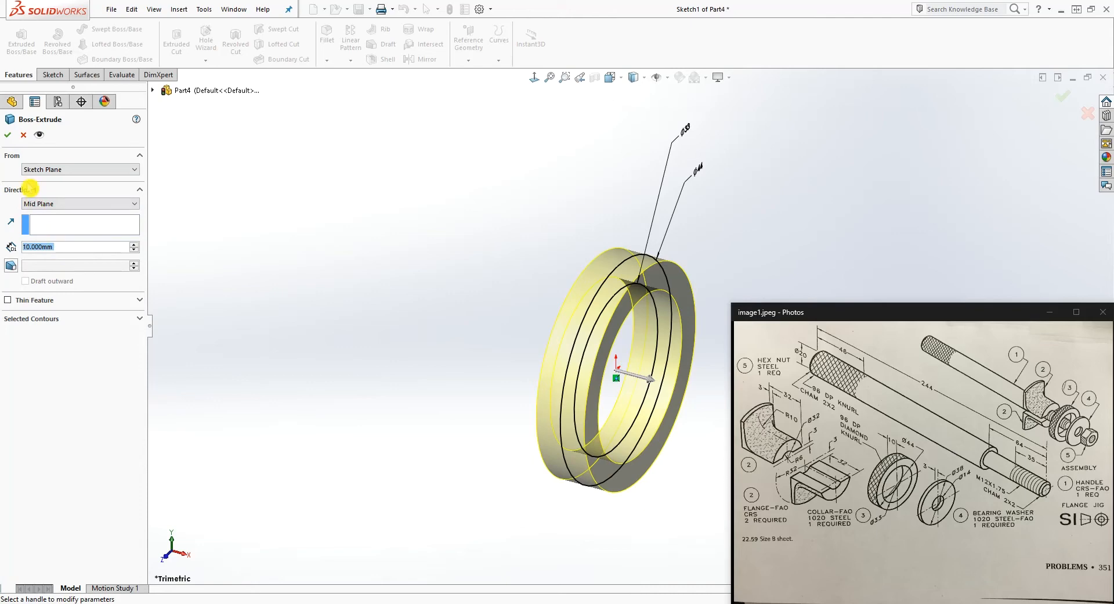
click(8, 138)
Step: Start a sketch on the ring's flat end face and convert its outer circular edge into the sketch
scroll(684, 246, up, 3)
scroll(661, 273, down, 3)
scroll(631, 395, up, 2)
scroll(627, 389, down, 2)
middle_drag(621, 380, 679, 366)
click(537, 263)
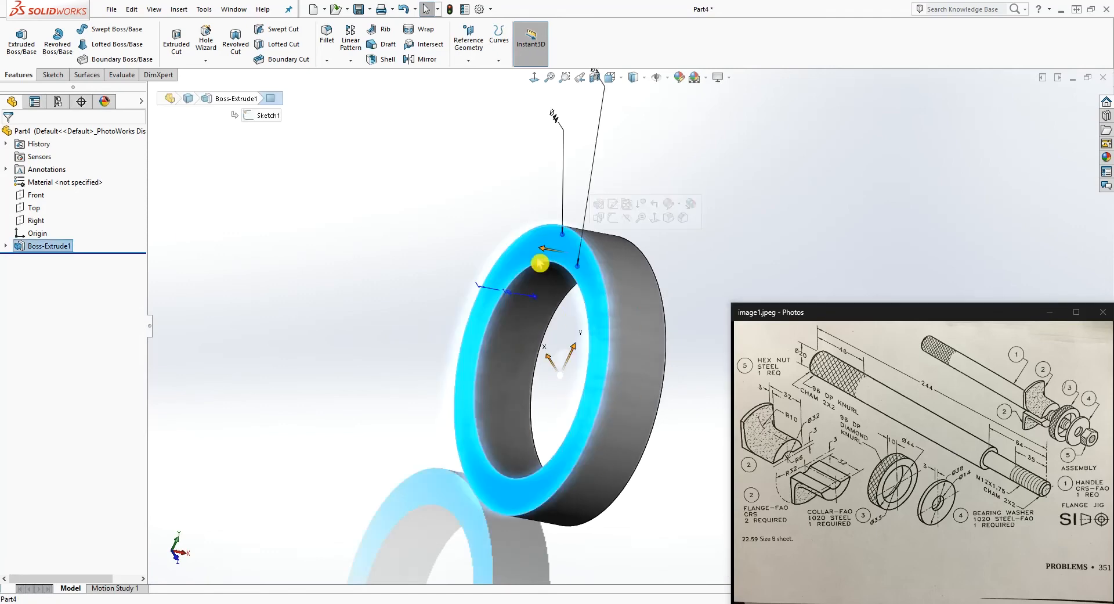
click(52, 74)
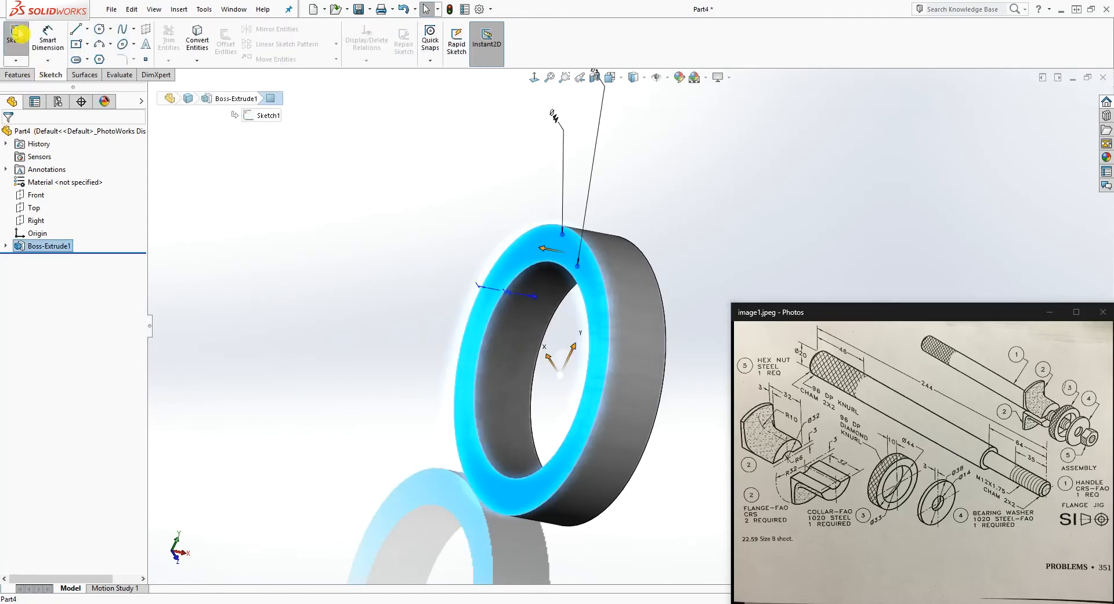
click(15, 33)
click(533, 78)
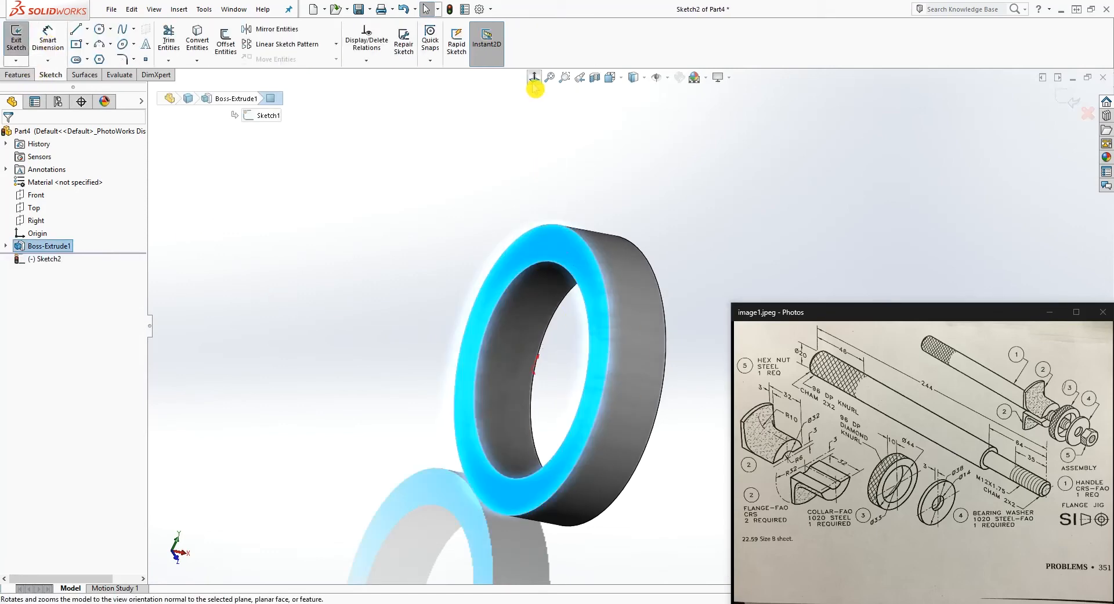
scroll(896, 235, down, 3)
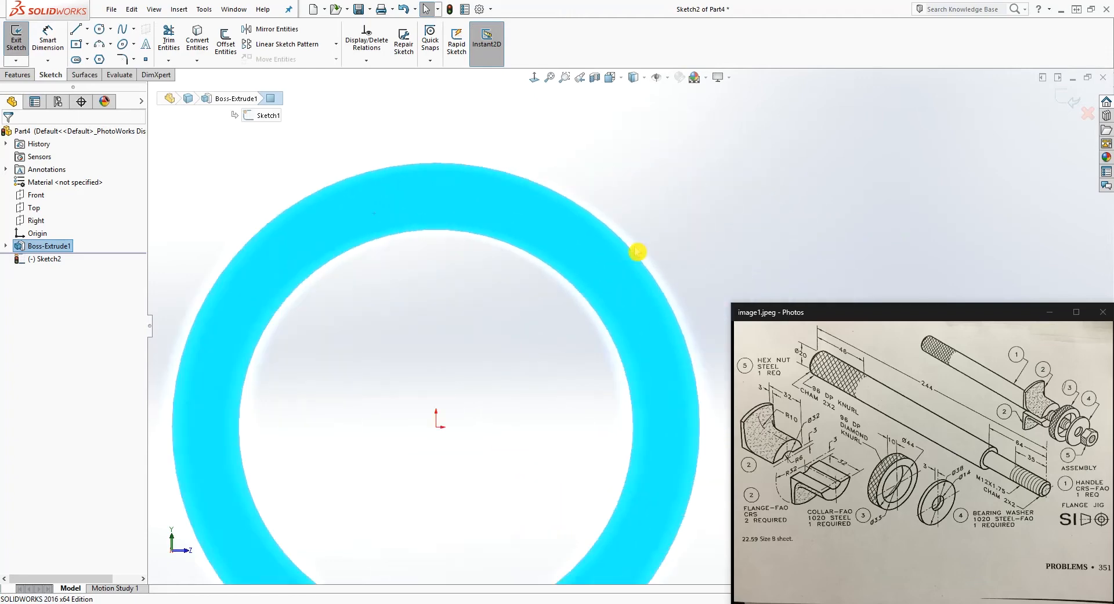
click(544, 193)
click(227, 46)
click(206, 47)
Step: Create a constant-pitch helix from the converted circle, defined by height and revolution, and set its height to 10 mm
middle_drag(680, 194, 611, 230)
scroll(611, 230, up, 2)
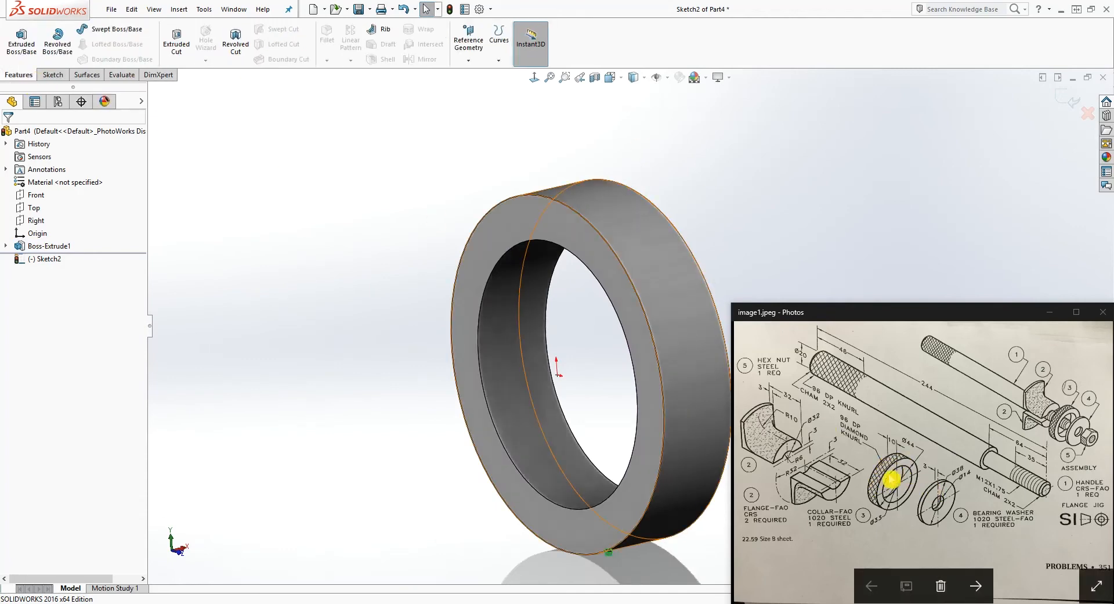
scroll(775, 284, up, 1)
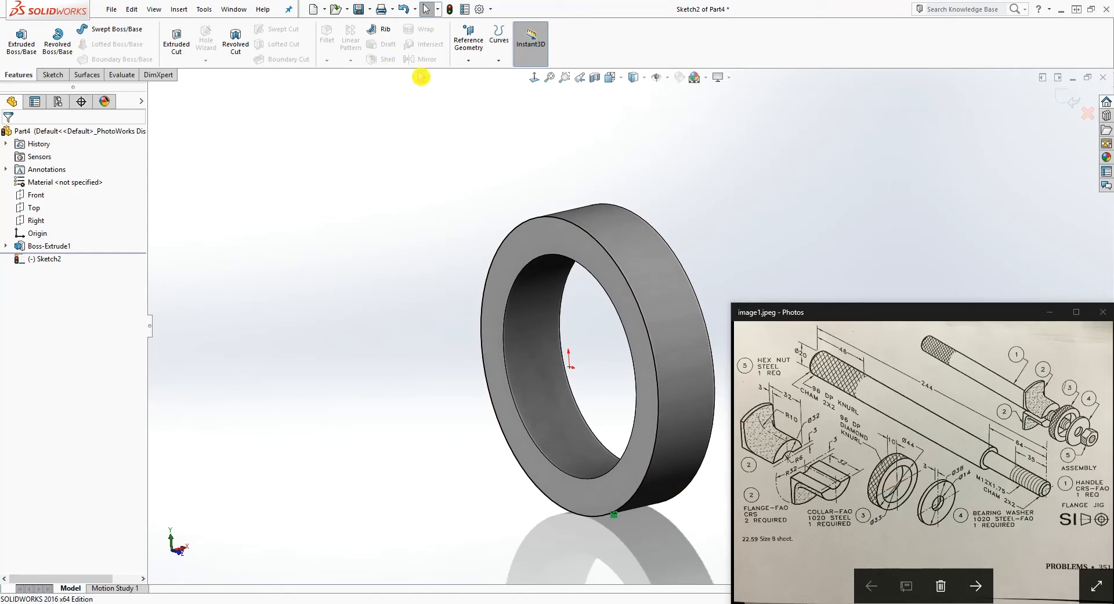
click(499, 58)
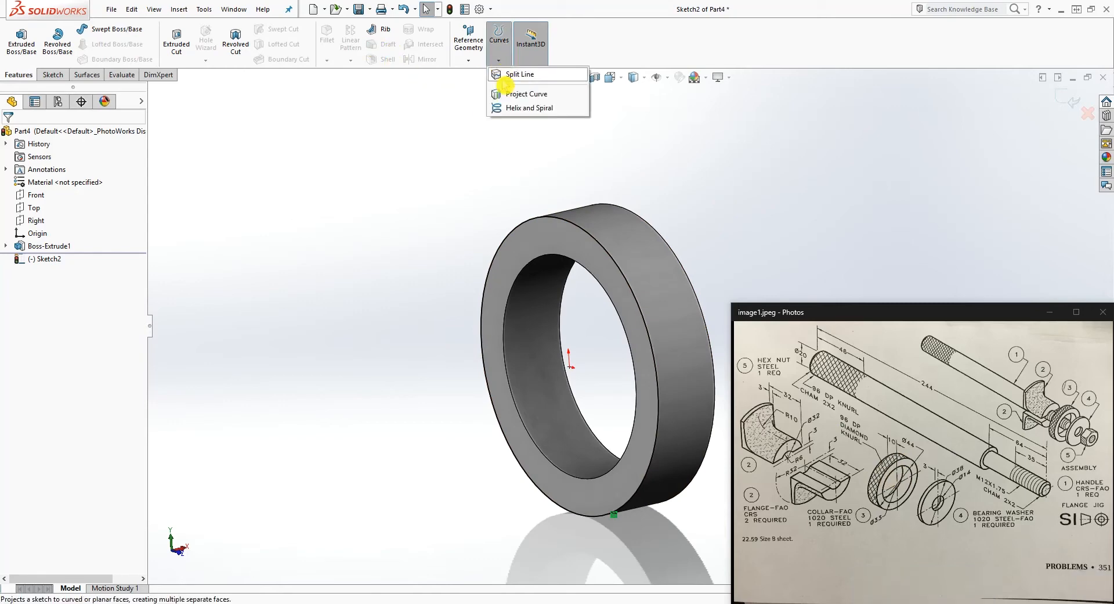
click(522, 108)
middle_drag(659, 167, 613, 200)
click(35, 238)
drag(81, 240, 11, 233)
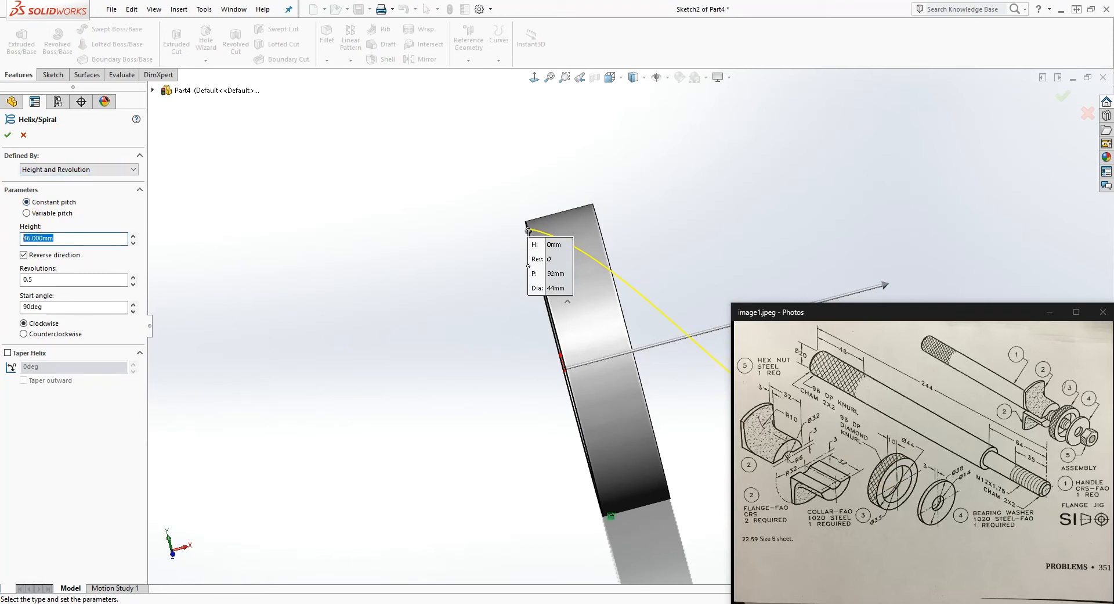
key(Return)
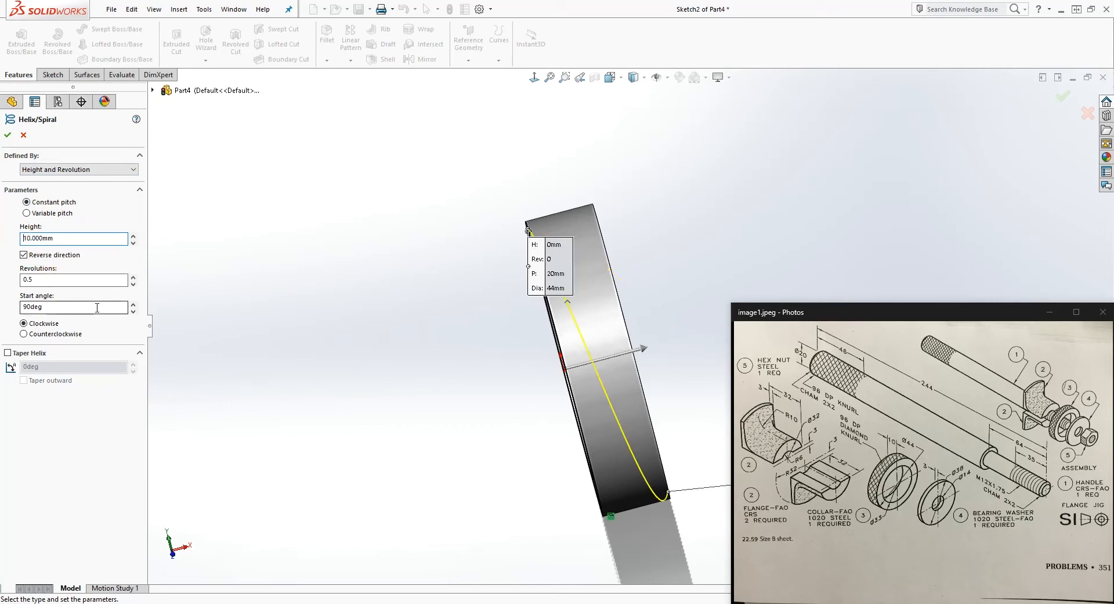
Step: Set the helix to 0.125 revolutions and finish it
double_click(52, 279)
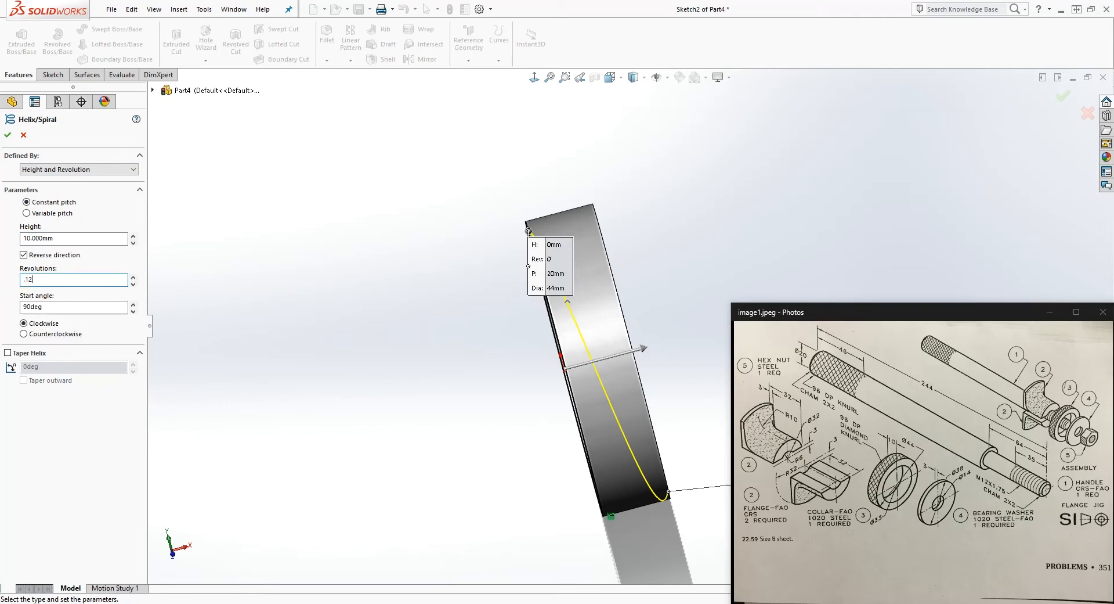
click(358, 456)
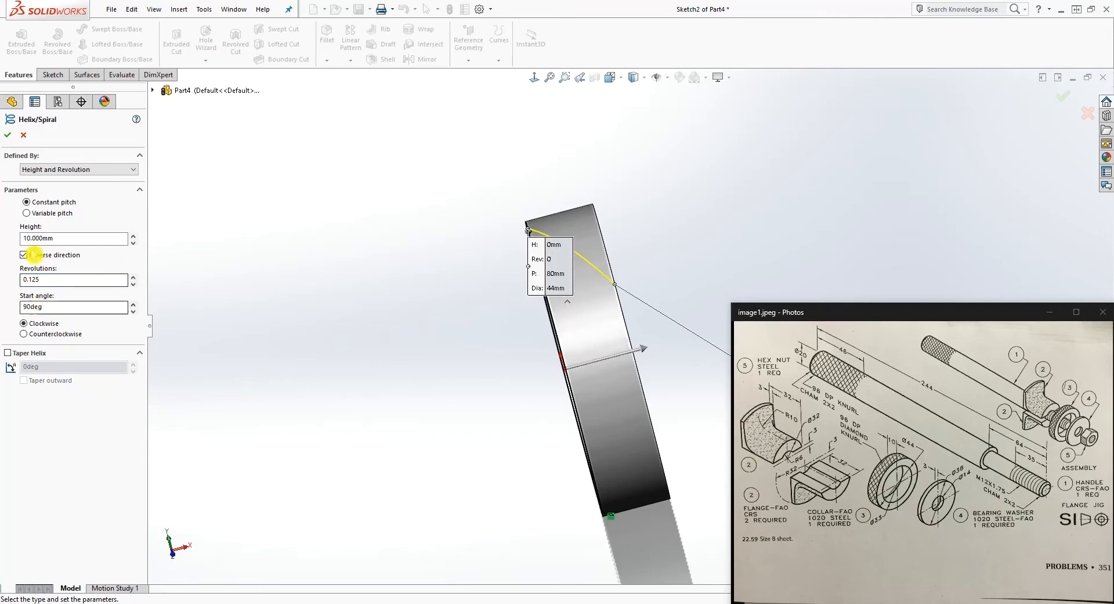
click(8, 136)
Step: On the ring's flat end face, sketch a downward-pointing triangle just above the ring, with slanted sides about 4.1 and 4.8 mm long
middle_drag(403, 204, 534, 242)
click(602, 256)
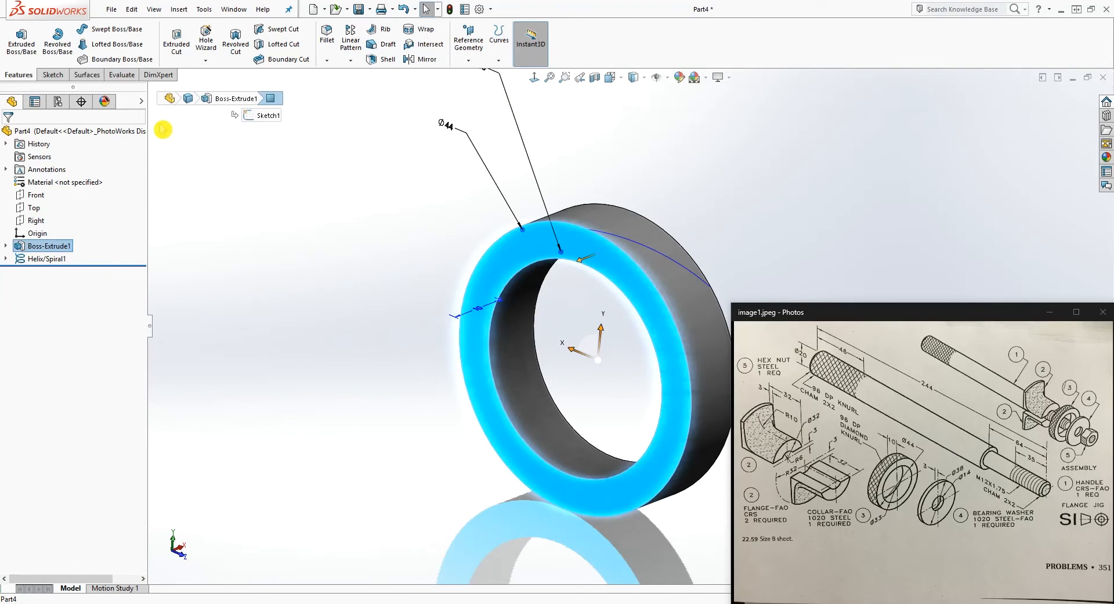
click(52, 76)
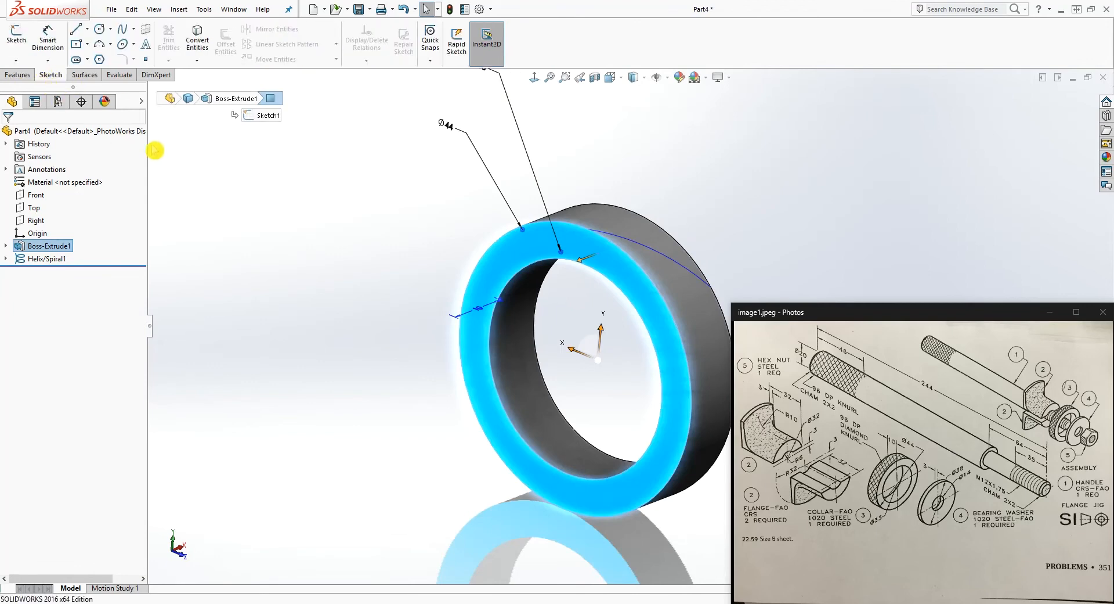
click(12, 34)
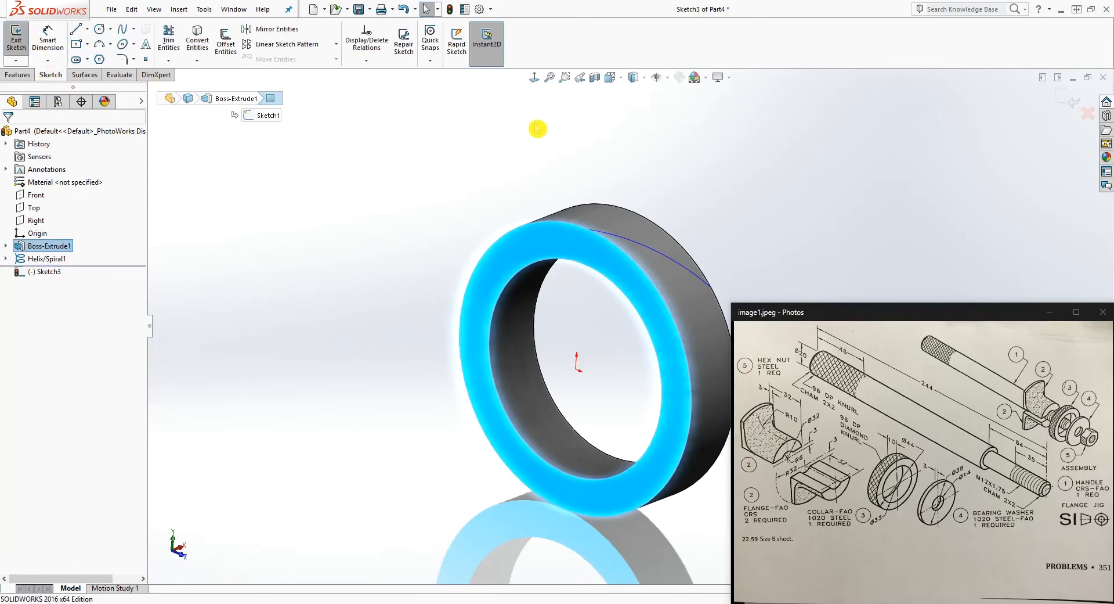
scroll(740, 185, up, 4)
scroll(798, 201, down, 4)
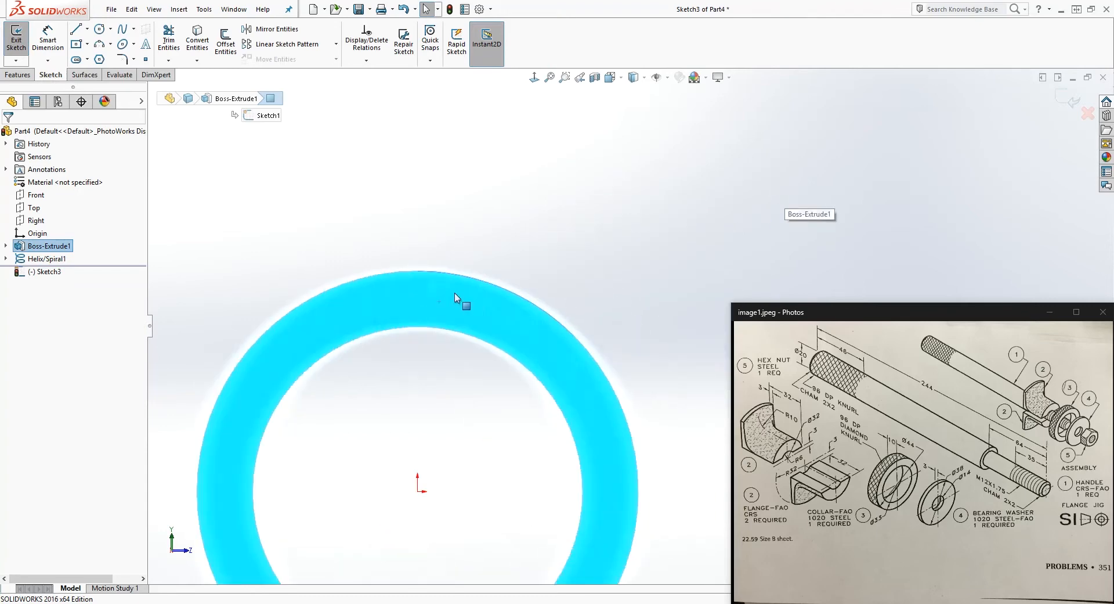
key(Escape)
click(108, 44)
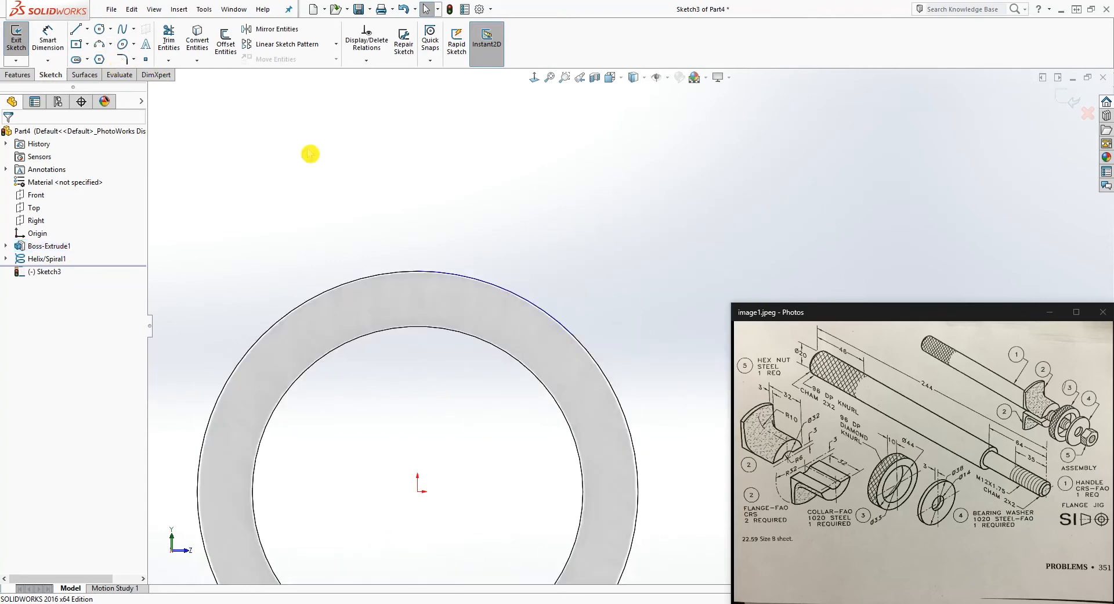
key(l)
click(397, 223)
click(450, 223)
click(418, 259)
click(397, 222)
click(398, 223)
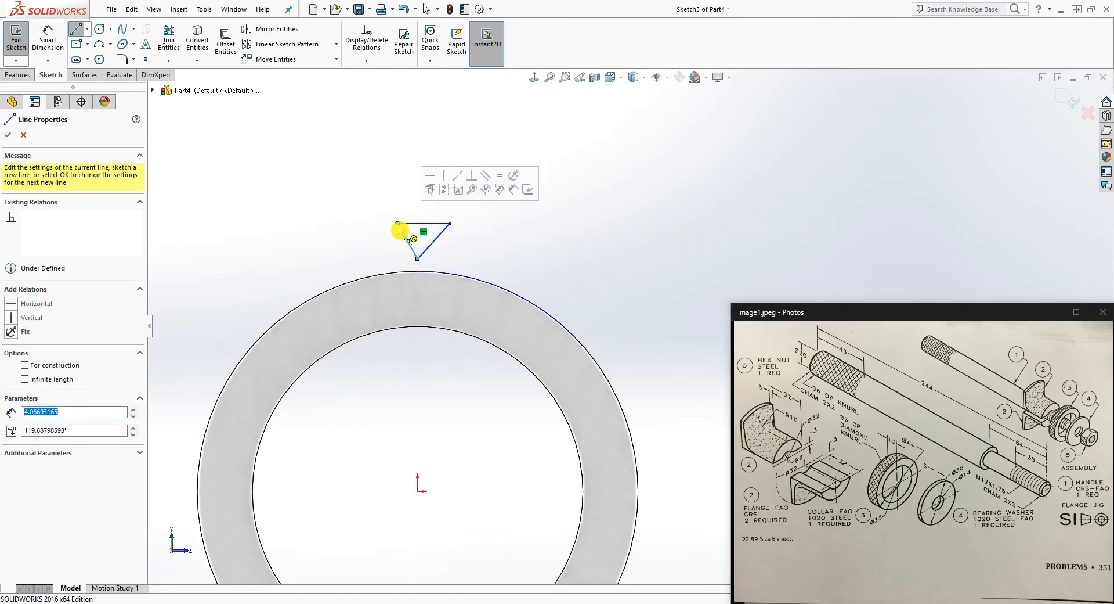
key(Escape)
Step: Make the three sides of the triangle equal in length
click(434, 242)
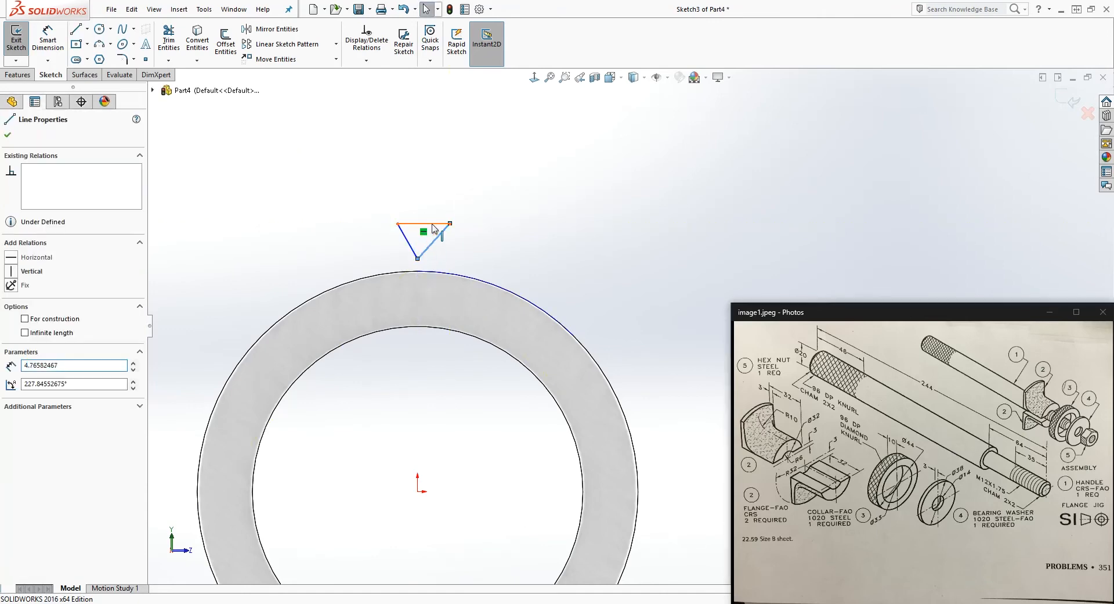
ctrl+click(433, 224)
ctrl+click(410, 244)
click(25, 377)
click(473, 268)
Step: Dimension the triangle's slanted side at 1 mm
scroll(474, 268, down, 3)
right_drag(527, 268, 438, 176)
click(409, 212)
click(447, 273)
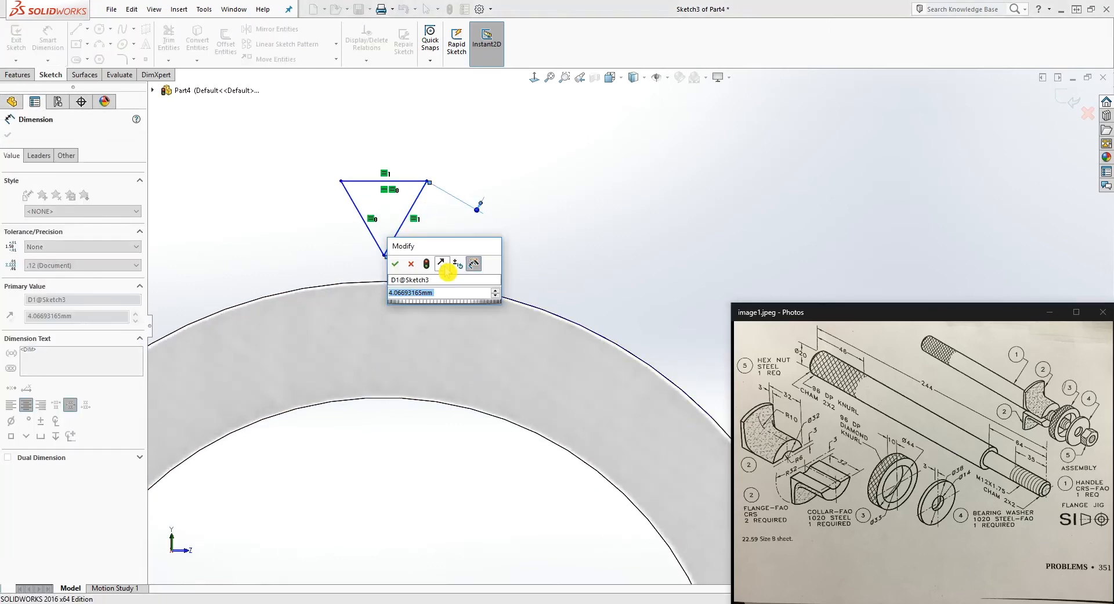
text(1)
key(Return)
click(251, 92)
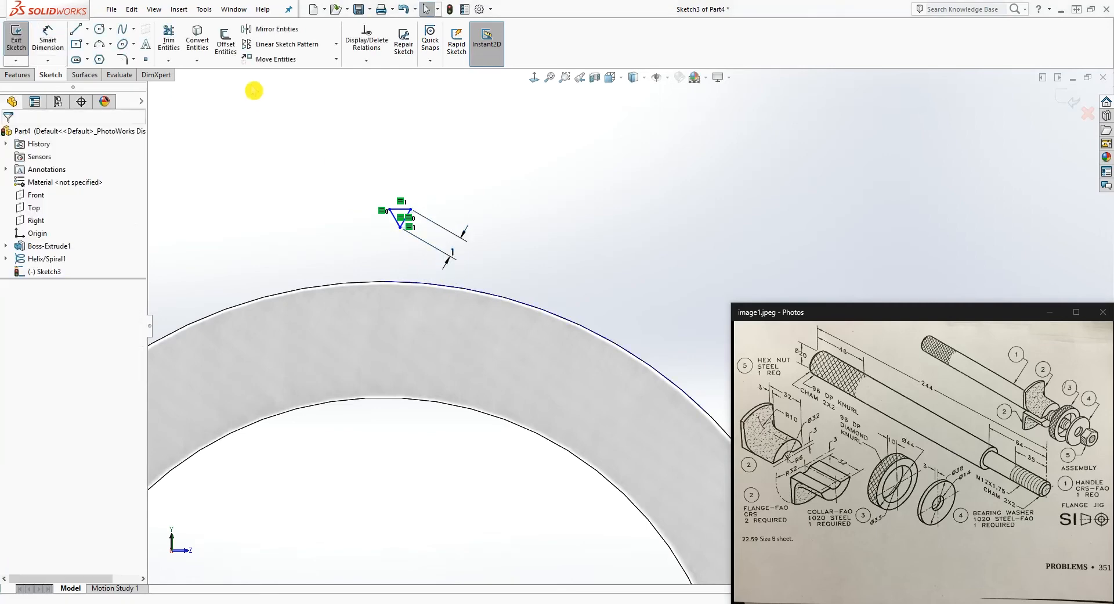
Step: Place a sketch point at the midpoint of the small triangle's upper horizontal side
scroll(480, 238, down, 3)
click(145, 59)
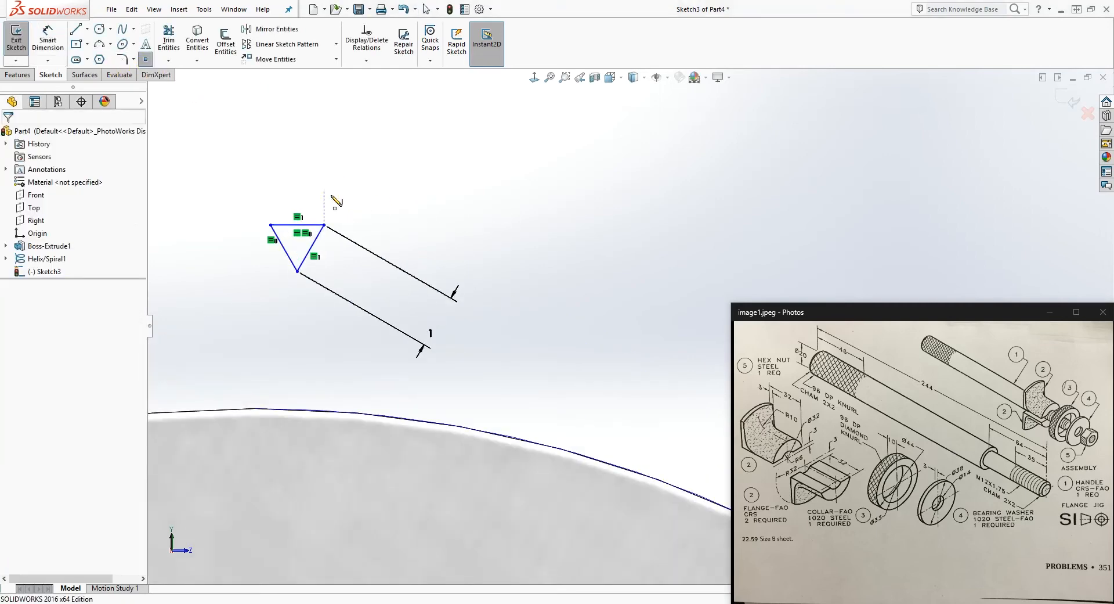
scroll(337, 200, down, 3)
click(347, 242)
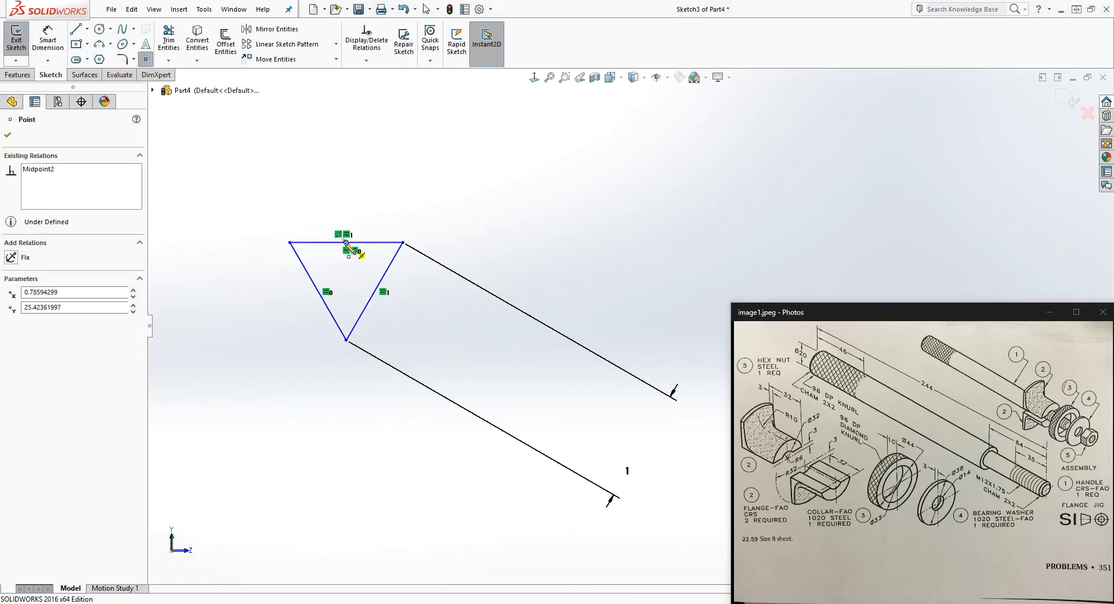
key(Escape)
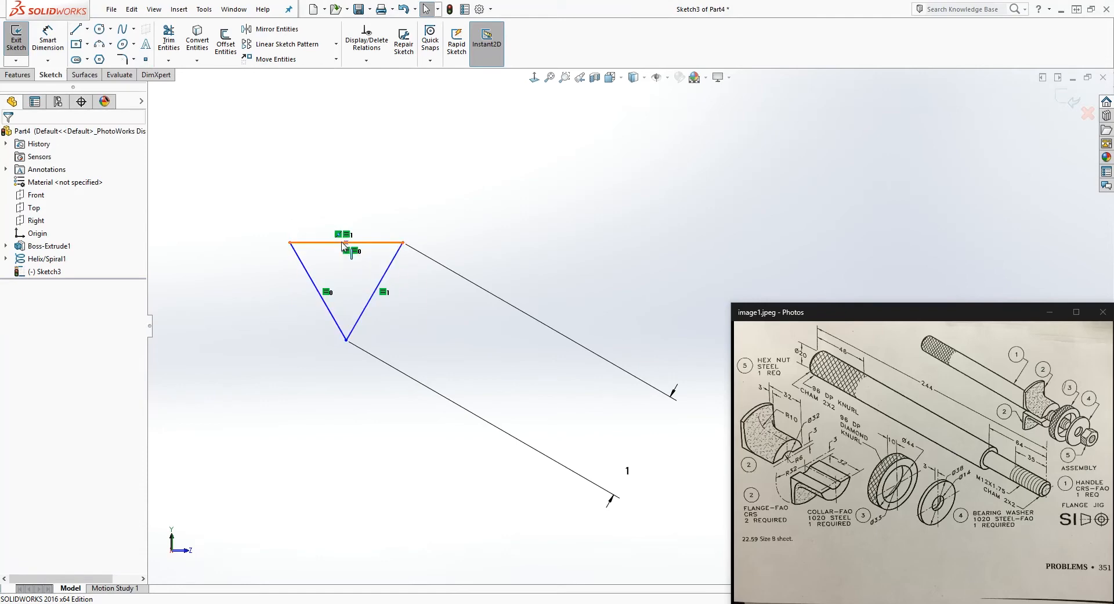
Step: Add a Pierce relation between the triangle's midpoint and the helix curve on the ring, and exit the sketch
click(347, 242)
scroll(473, 331, up, 4)
mouse_move(588, 453)
middle_down()
mouse_move(554, 562)
mouse_move(538, 525)
mouse_move(519, 532)
mouse_move(607, 413)
mouse_move(639, 404)
mouse_move(575, 325)
middle_up()
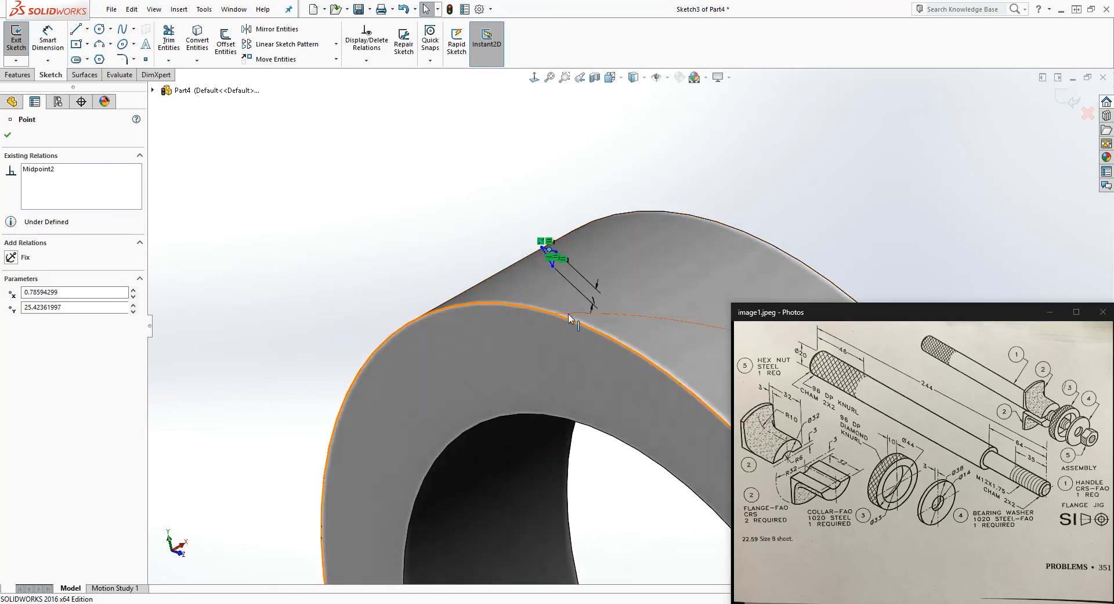
ctrl+click(571, 317)
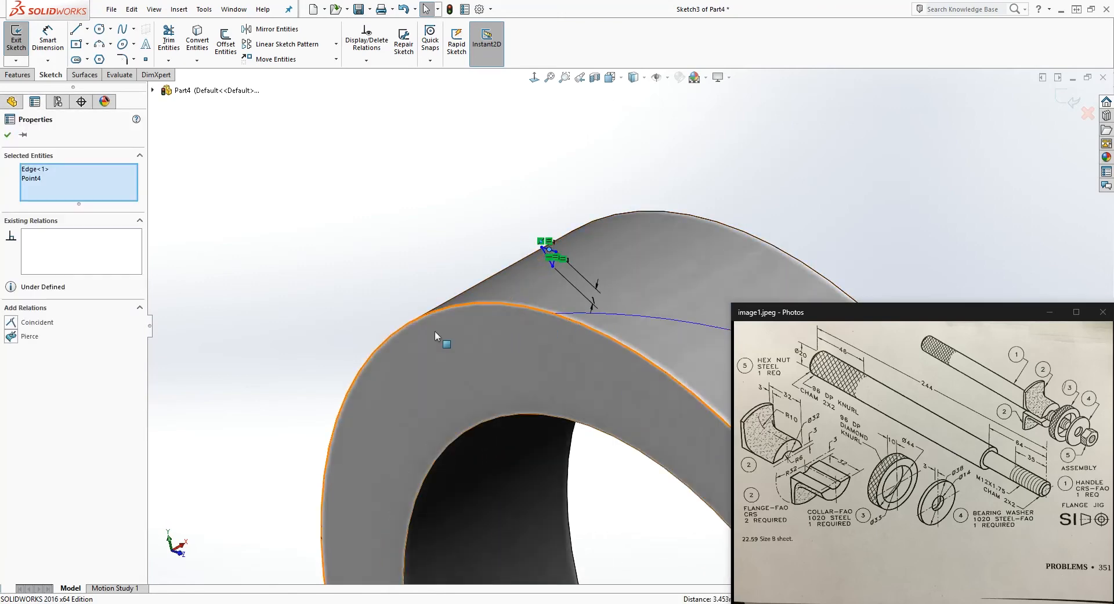
click(14, 346)
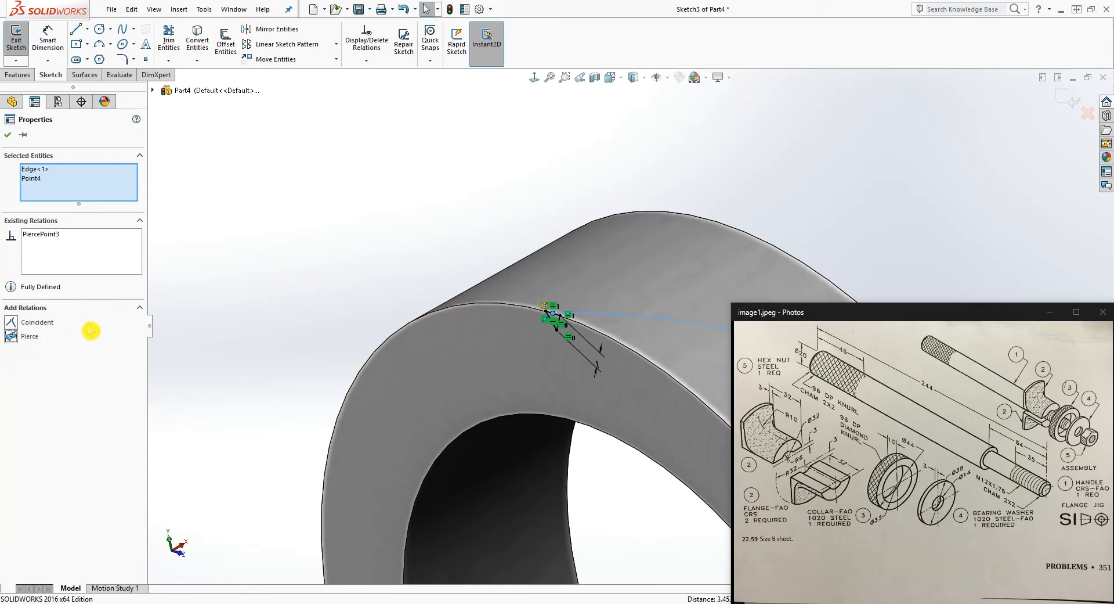
middle_drag(236, 345, 602, 387)
scroll(617, 365, down, 2)
scroll(618, 372, up, 5)
scroll(707, 290, down, 4)
scroll(637, 383, down, 3)
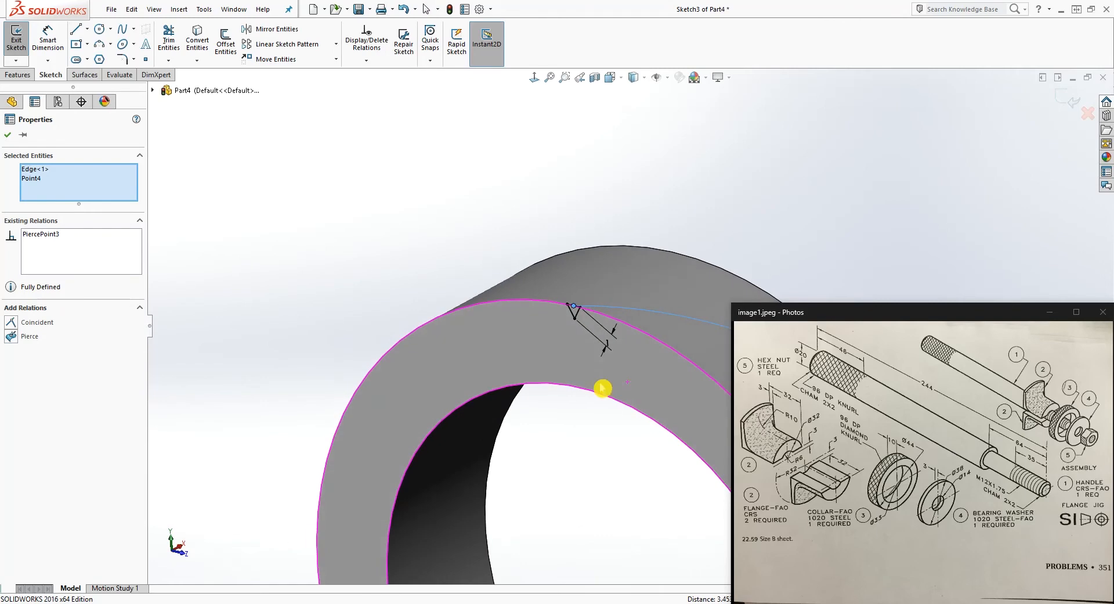
click(1069, 104)
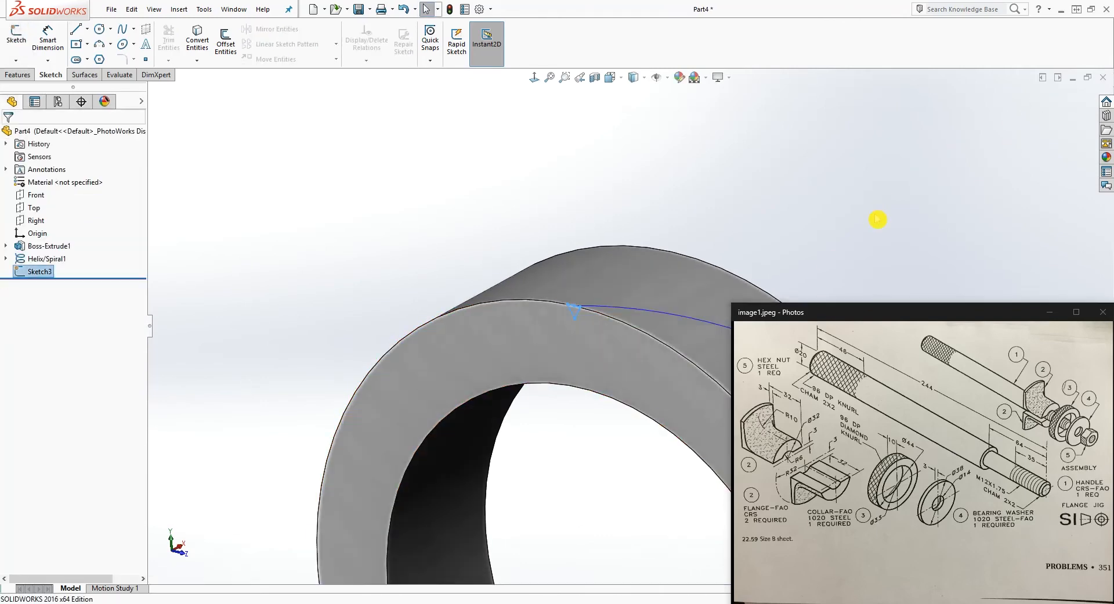
Step: Create a swept cut using the triangle sketch as profile and the helix as path
scroll(879, 232, up, 5)
scroll(707, 318, down, 3)
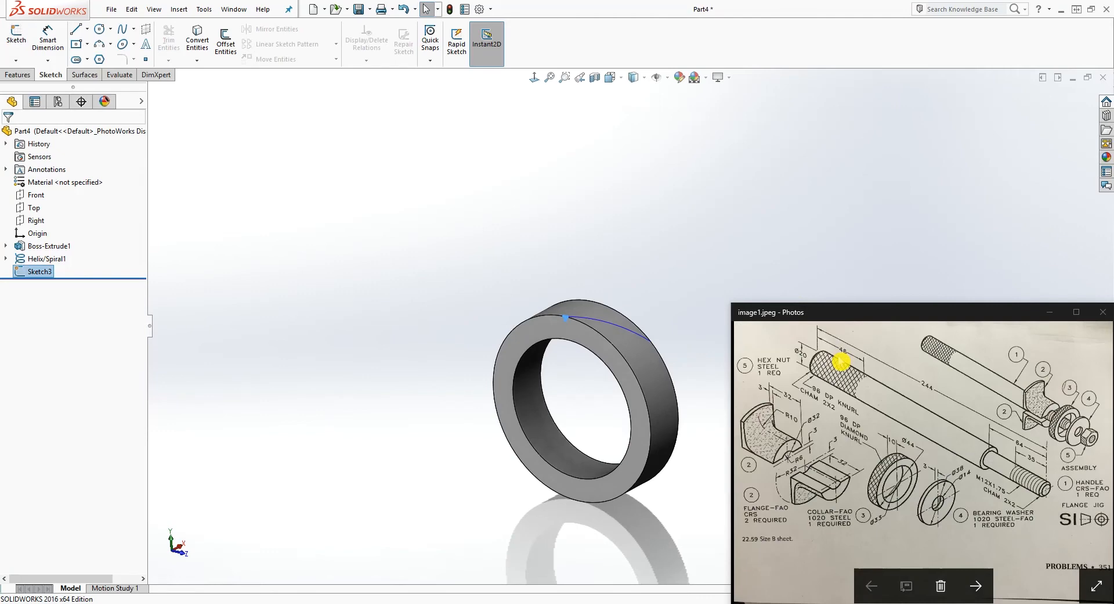
scroll(644, 308, down, 6)
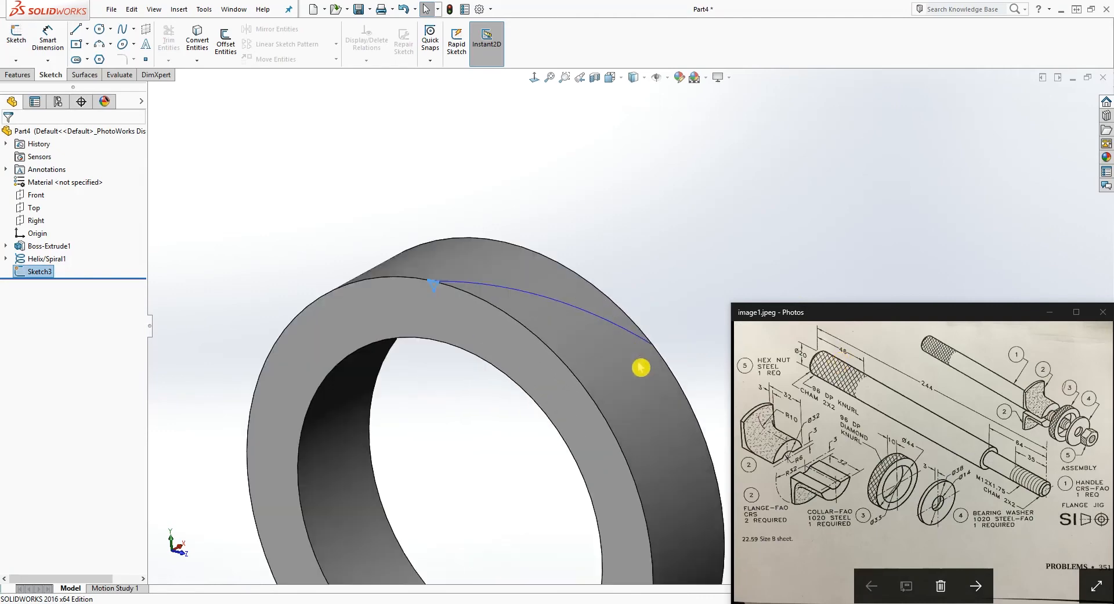
scroll(643, 323, down, 2)
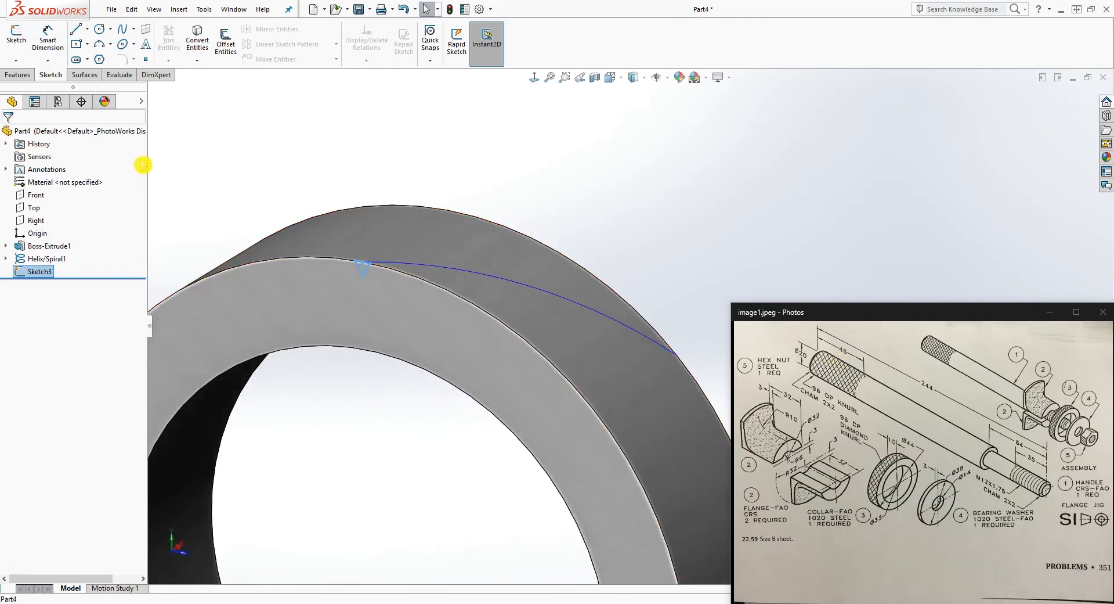
click(21, 77)
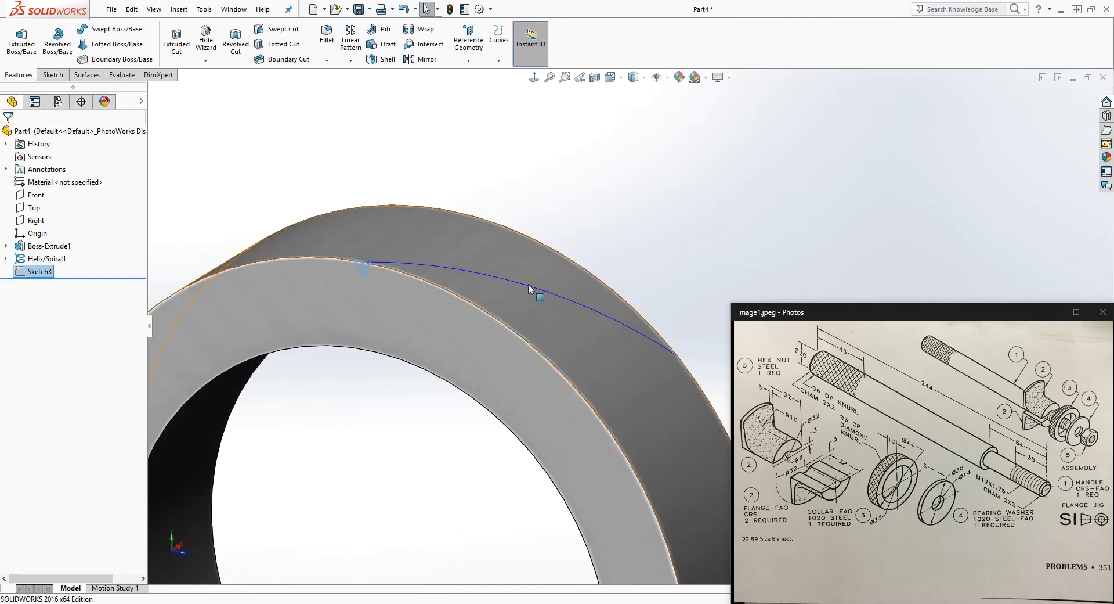
click(255, 182)
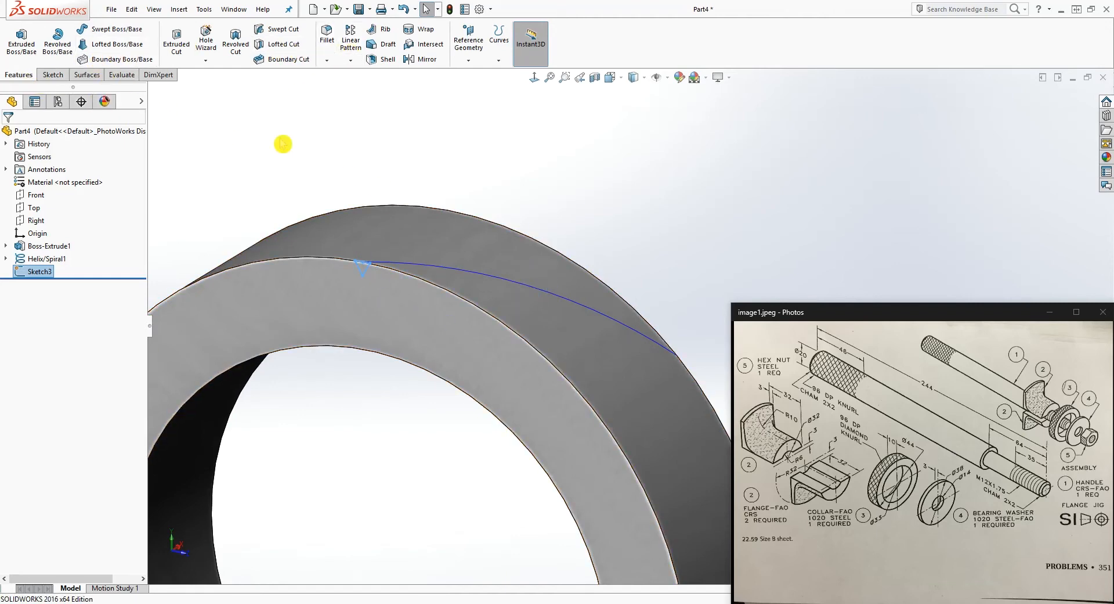
click(283, 29)
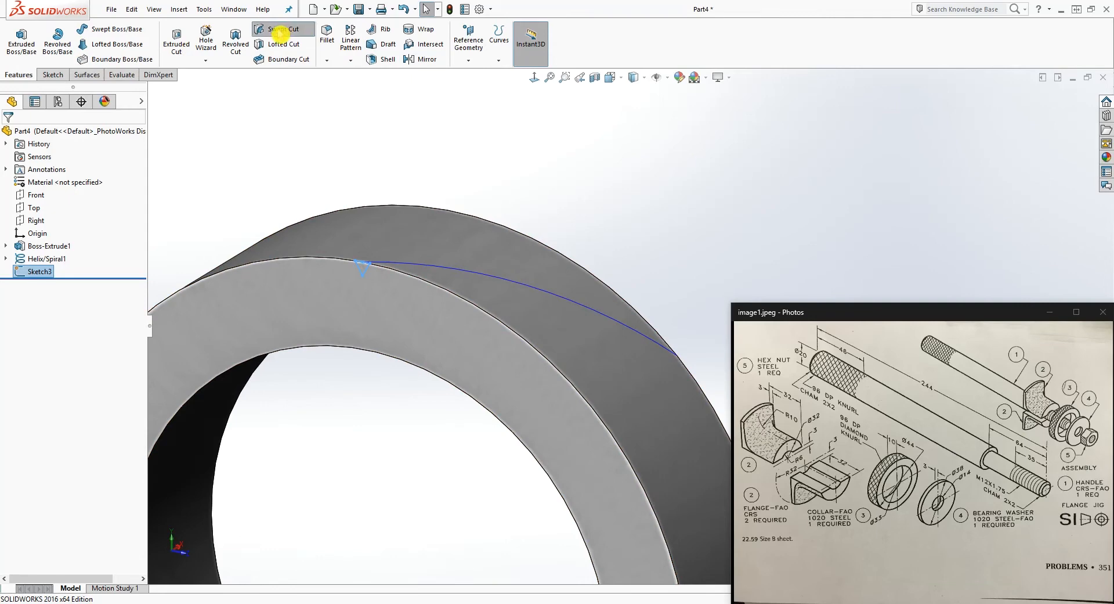
click(397, 268)
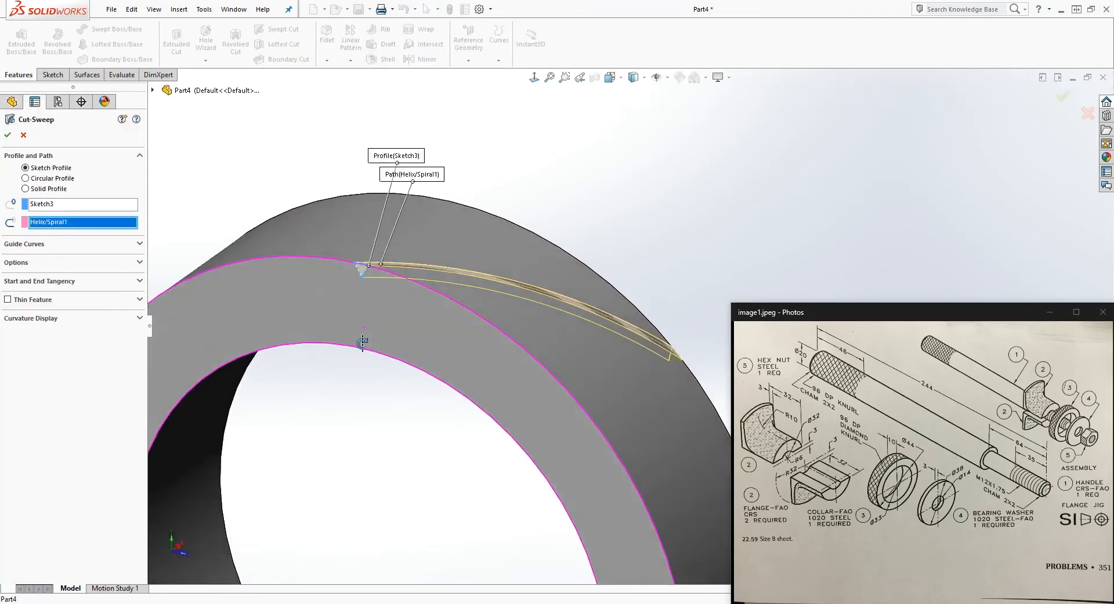
middle_drag(362, 343, 351, 352)
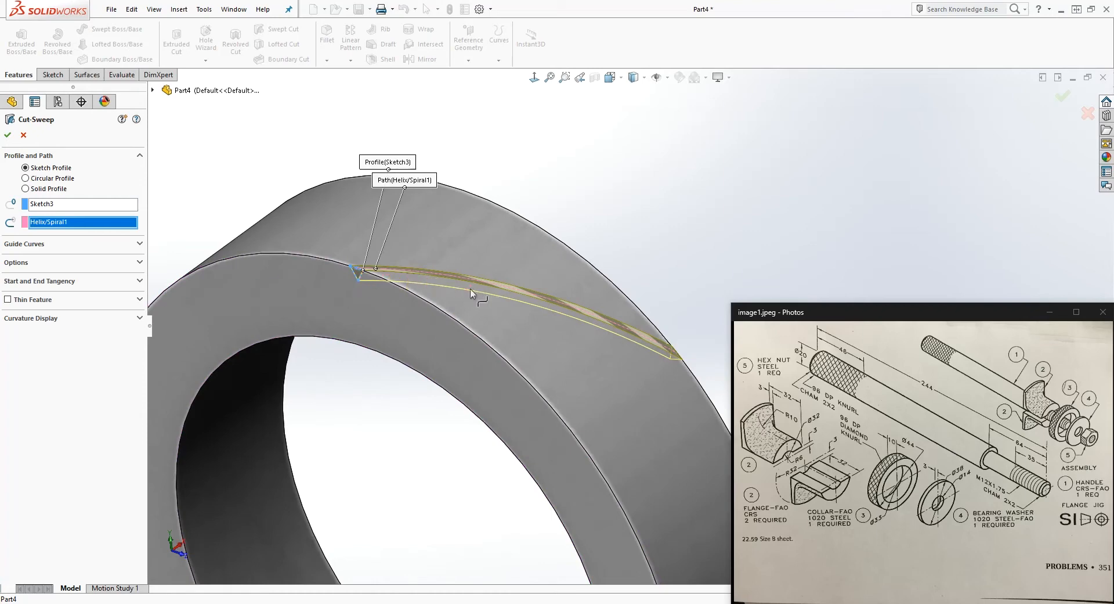
click(7, 137)
Step: Set up a circular pattern around the ring's front outer edge with 35 equally spaced instances over 360 degrees
scroll(465, 354, up, 3)
mouse_move(511, 326)
middle_down()
mouse_move(546, 416)
mouse_move(547, 397)
middle_up()
click(443, 127)
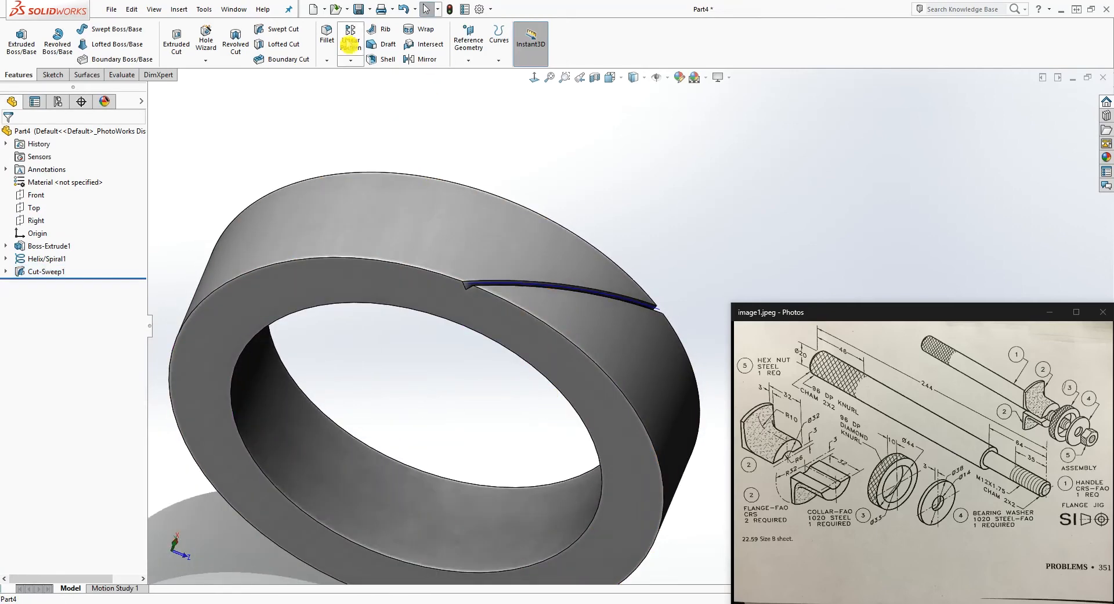
click(359, 65)
click(378, 90)
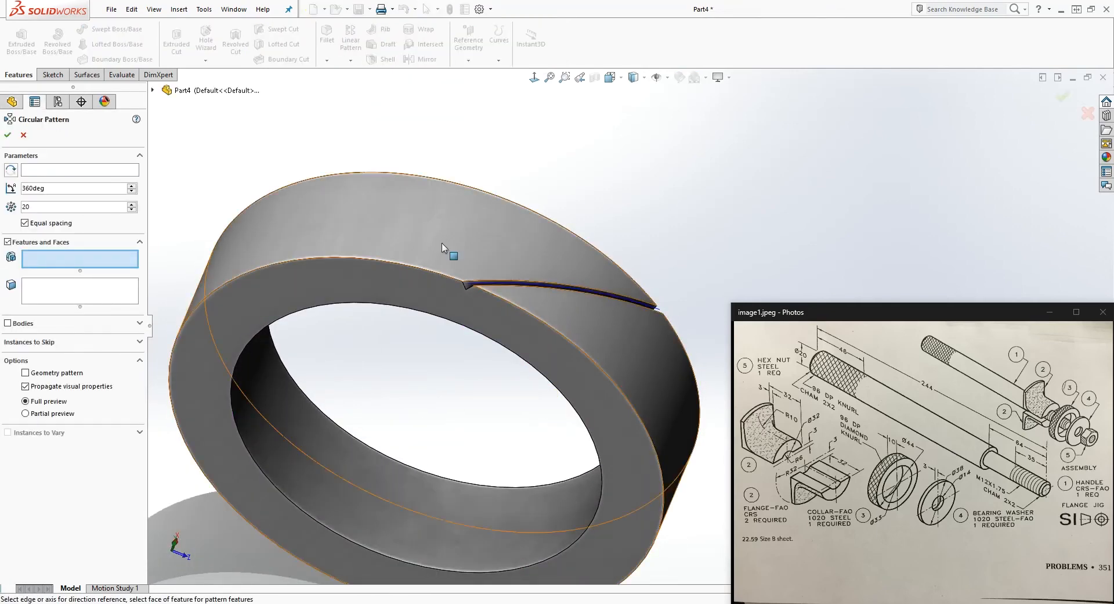
click(521, 285)
click(74, 206)
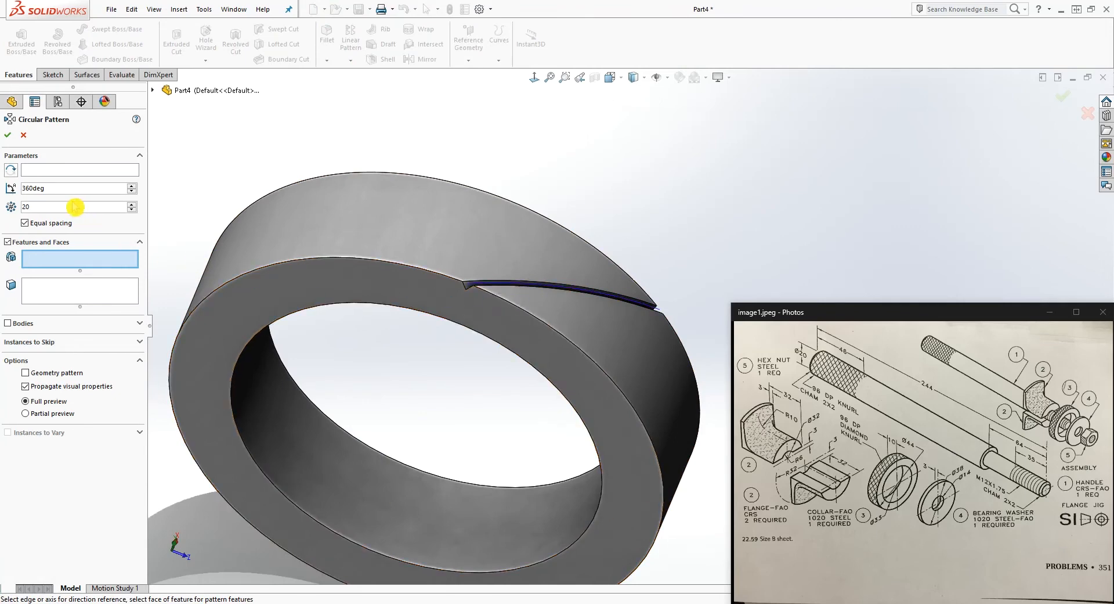
click(82, 170)
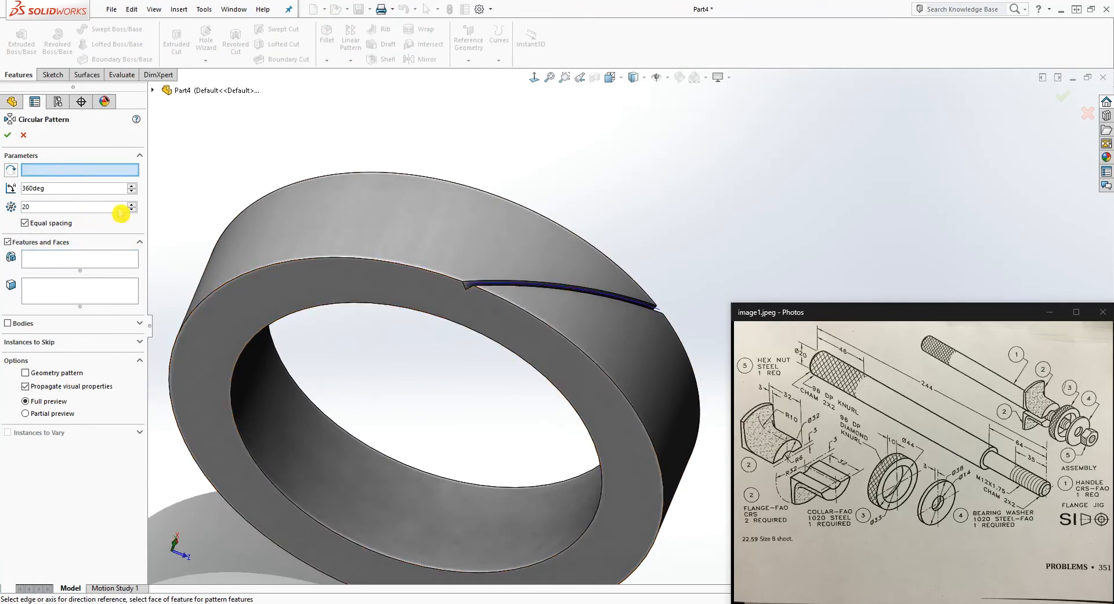
click(324, 257)
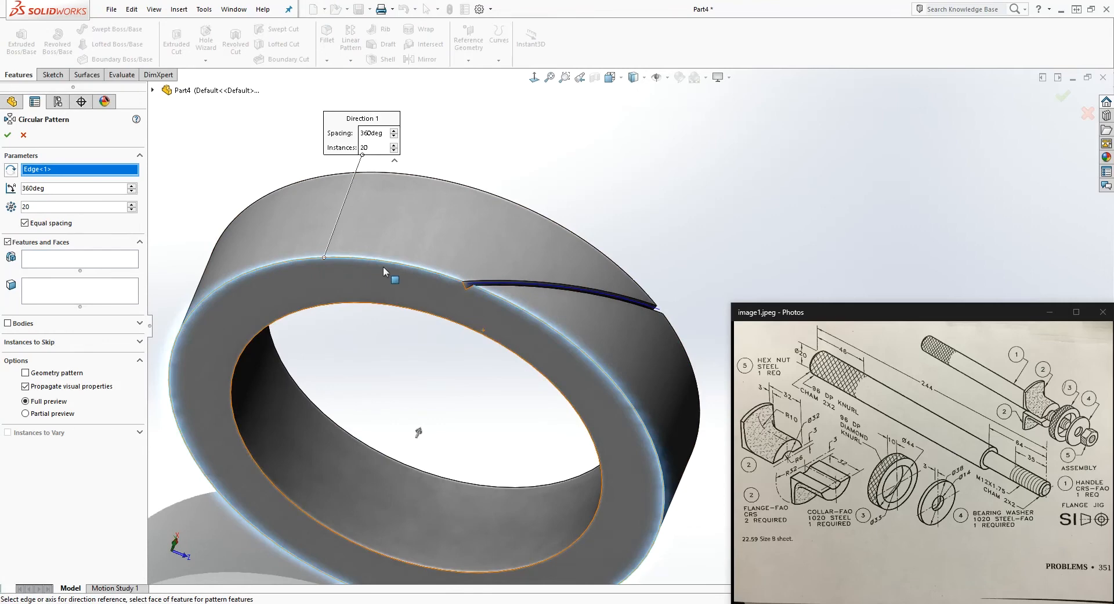
click(85, 222)
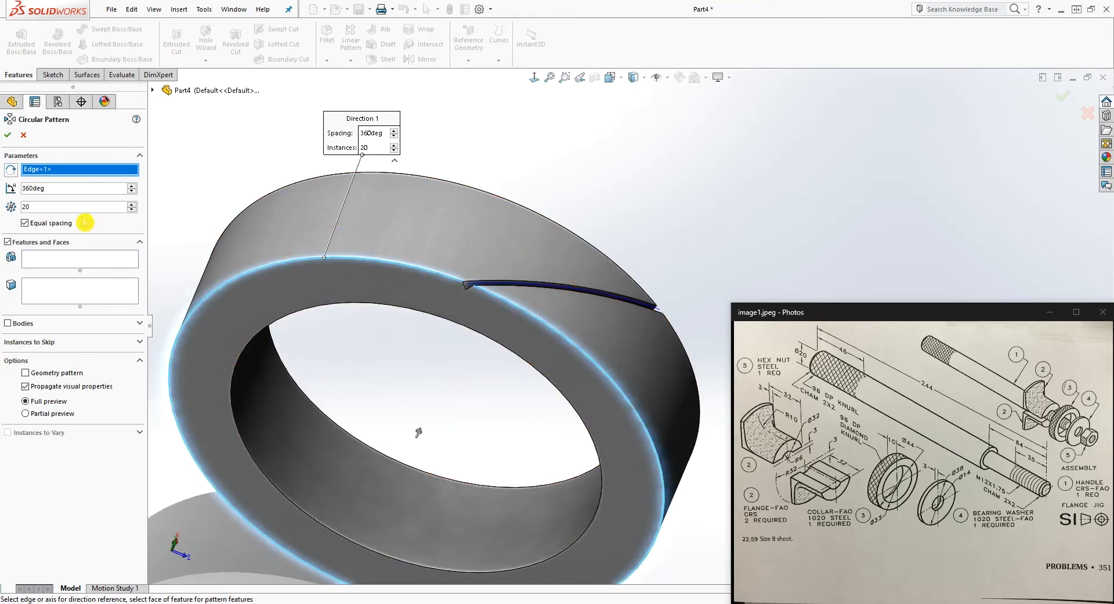
drag(42, 209, 14, 213)
text(35)
Step: Choose the swept-cut groove as the feature to pattern and create the circular pattern
click(57, 268)
scroll(496, 293, down, 5)
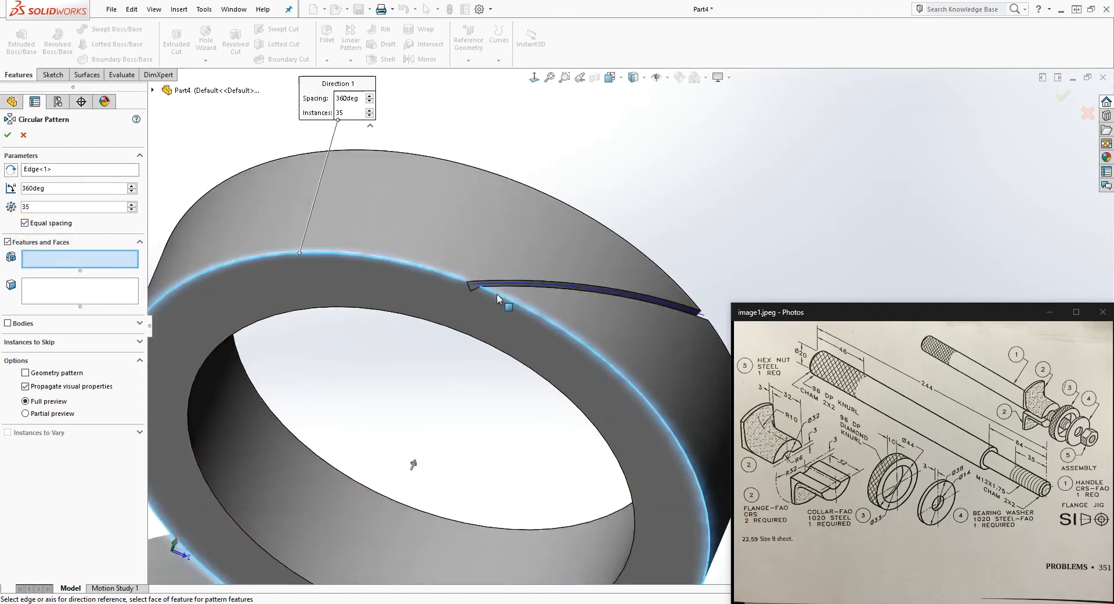
click(472, 292)
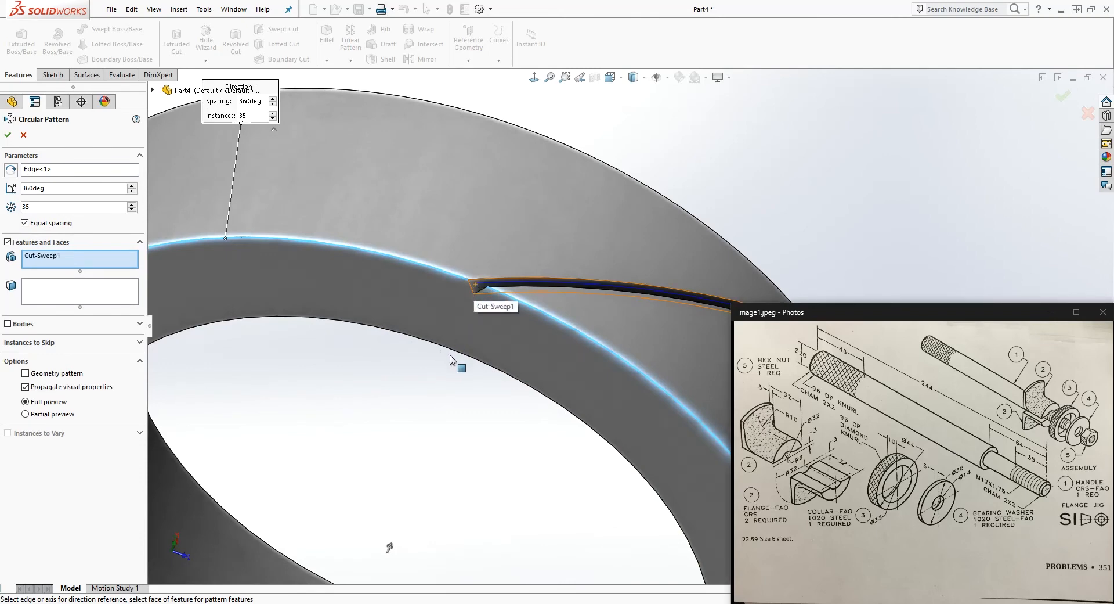
scroll(460, 365, up, 5)
click(43, 185)
click(10, 137)
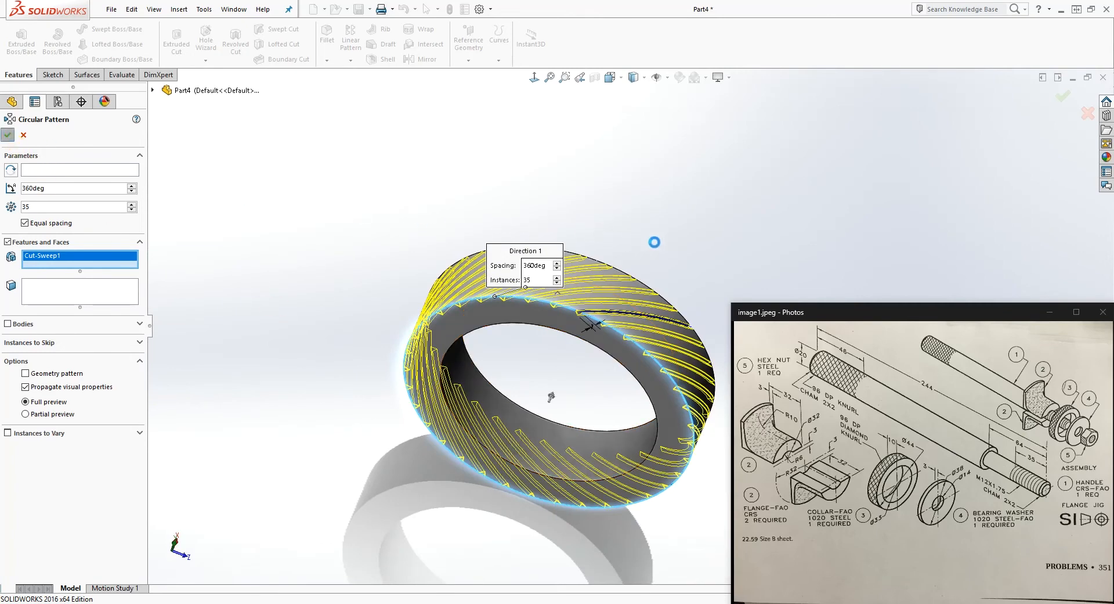
Step: Hide the helix curve in the model
scroll(662, 251, up, 2)
scroll(661, 251, down, 3)
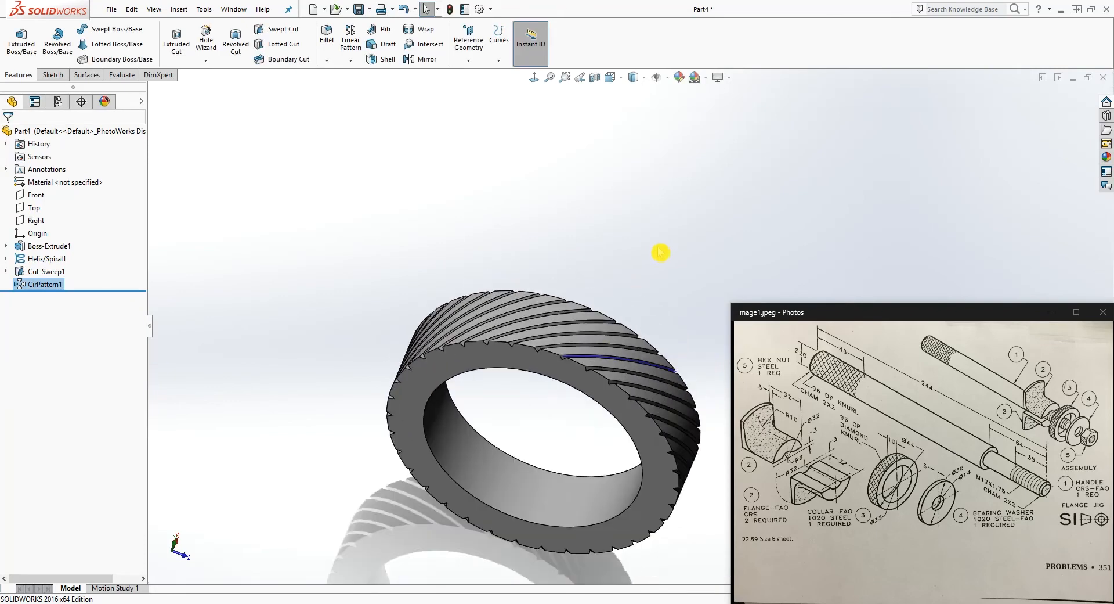
scroll(604, 336, up, 3)
right_click(45, 259)
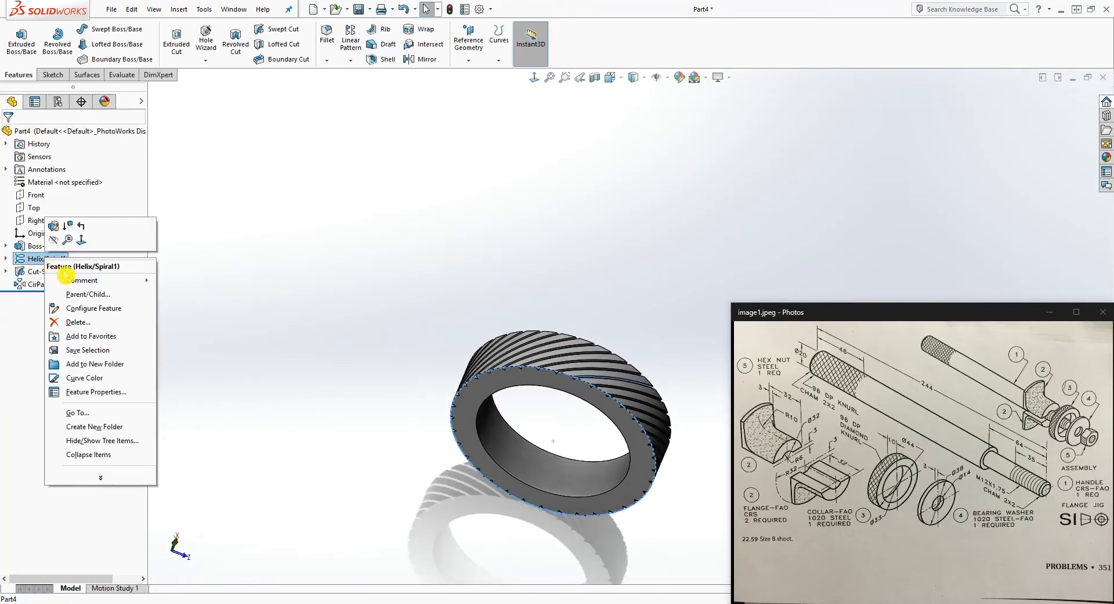
click(57, 247)
Step: Mirror the circular pattern of grooves about the Right plane to form the crossing diamond knurl
scroll(607, 423, down, 2)
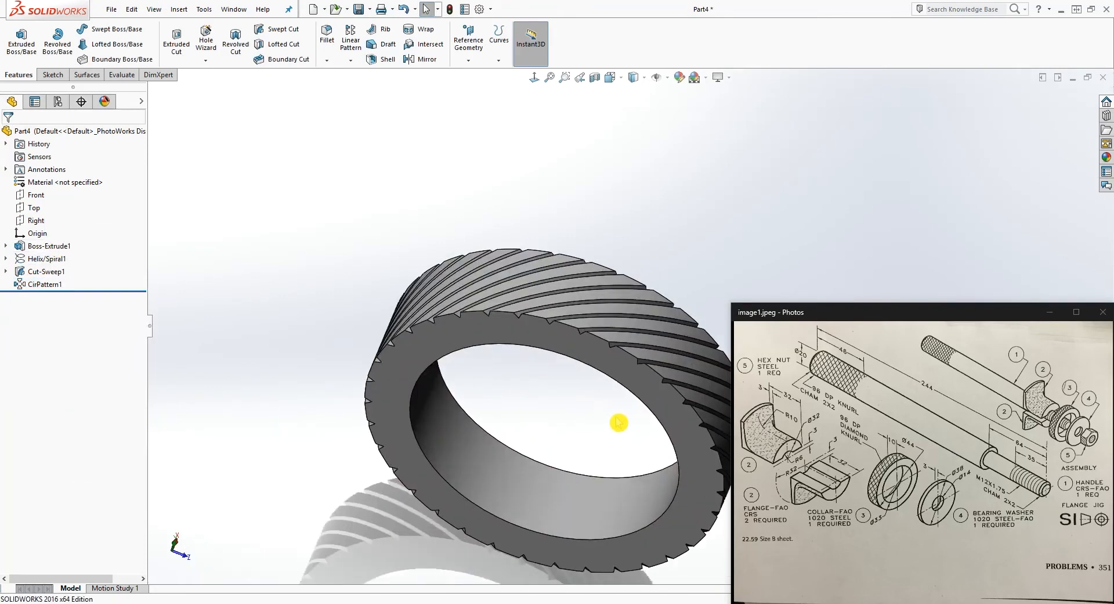
scroll(640, 423, up, 2)
scroll(706, 259, down, 4)
scroll(801, 169, up, 2)
scroll(791, 172, down, 3)
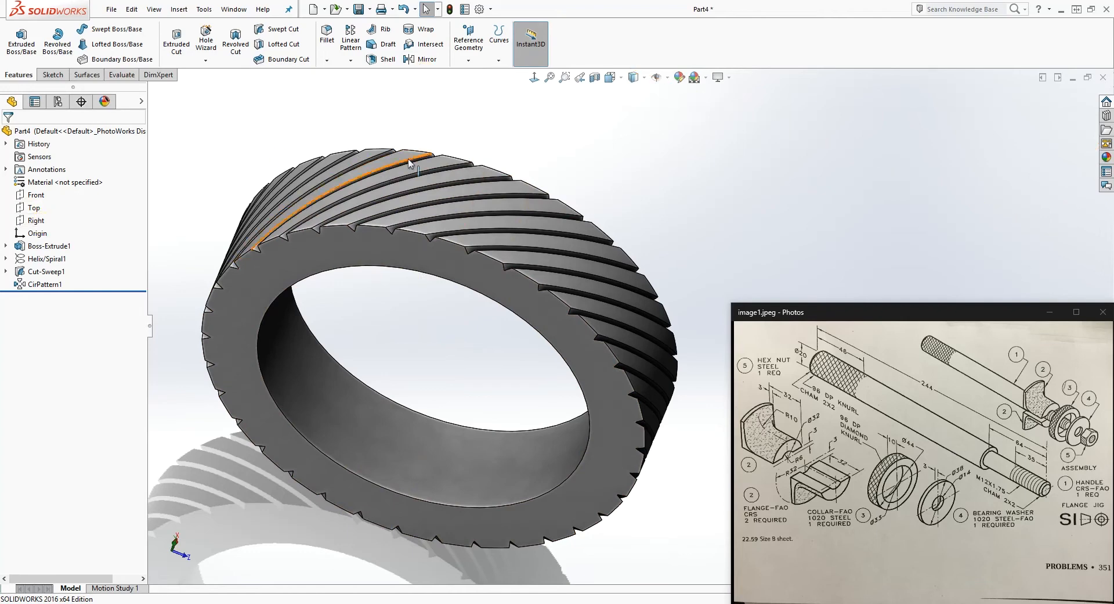
click(422, 60)
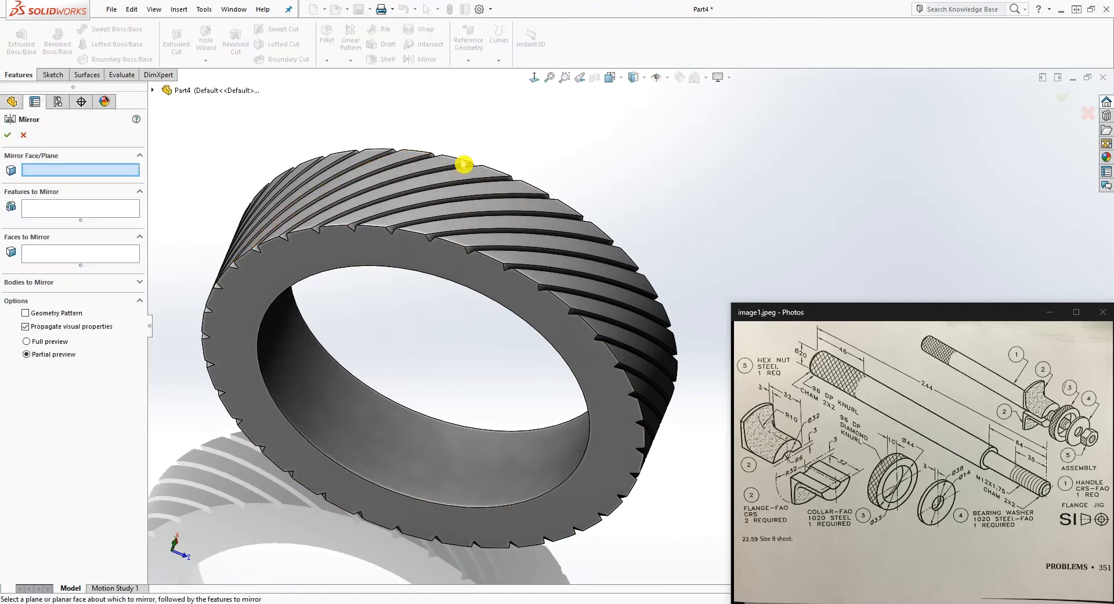
click(153, 91)
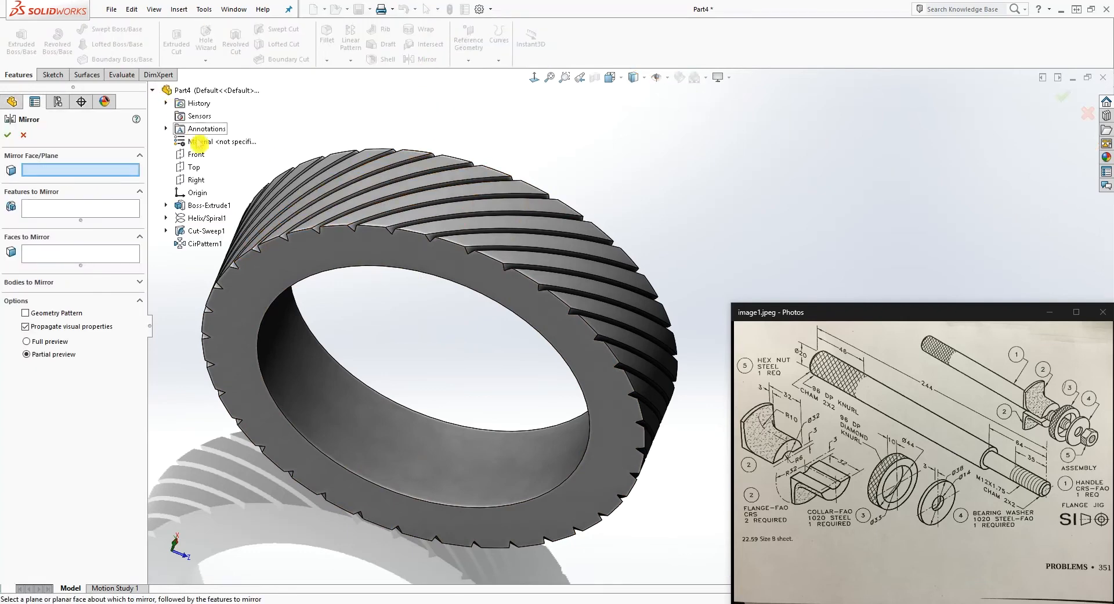
scroll(428, 344, up, 2)
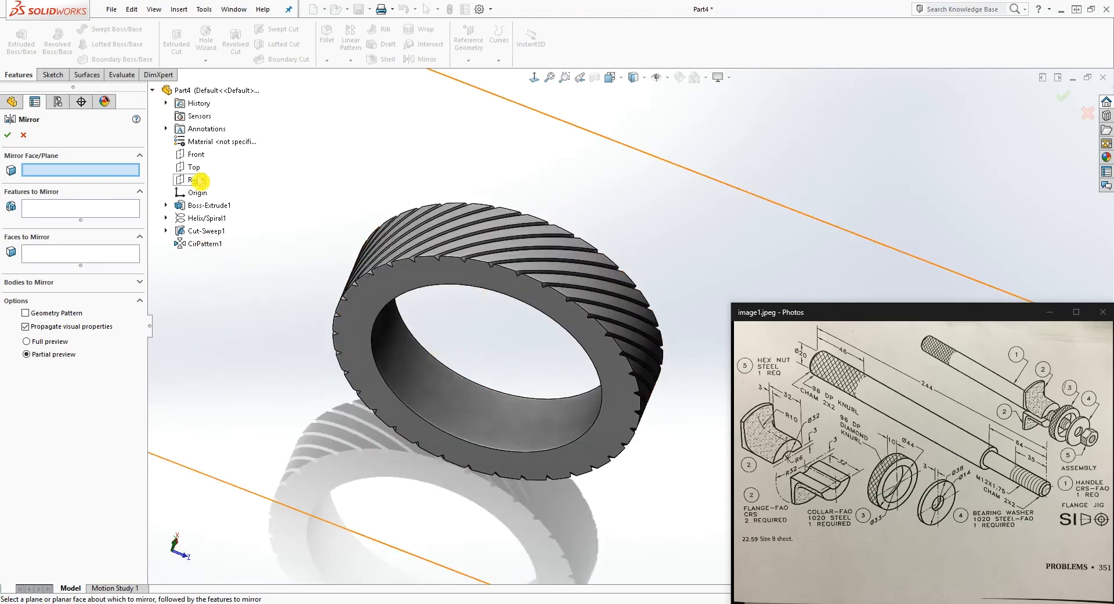
click(194, 182)
scroll(613, 341, up, 6)
middle_drag(608, 337, 498, 306)
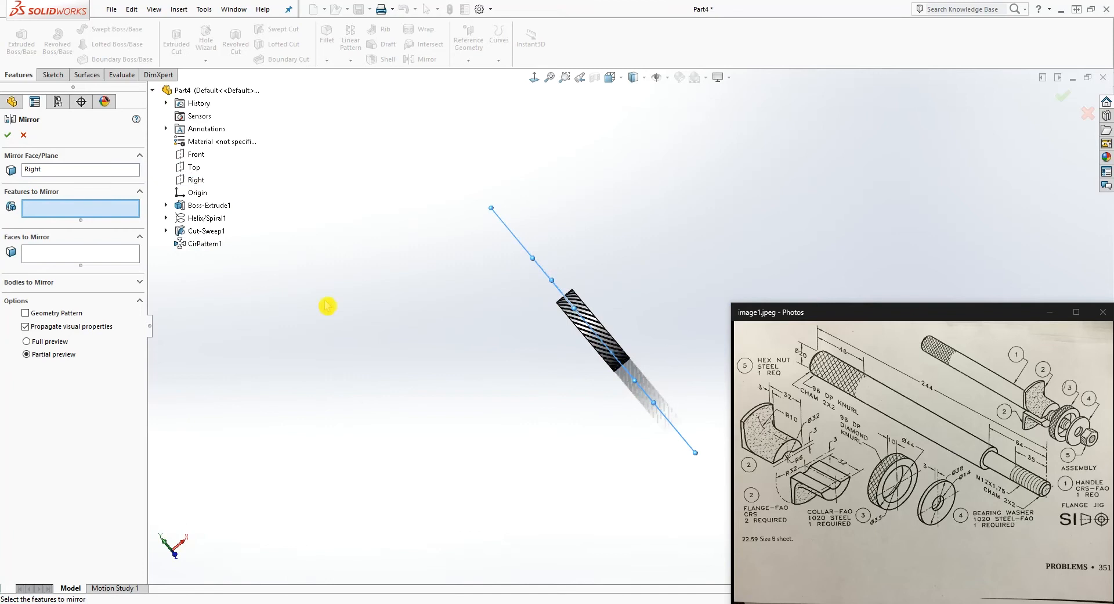
click(193, 250)
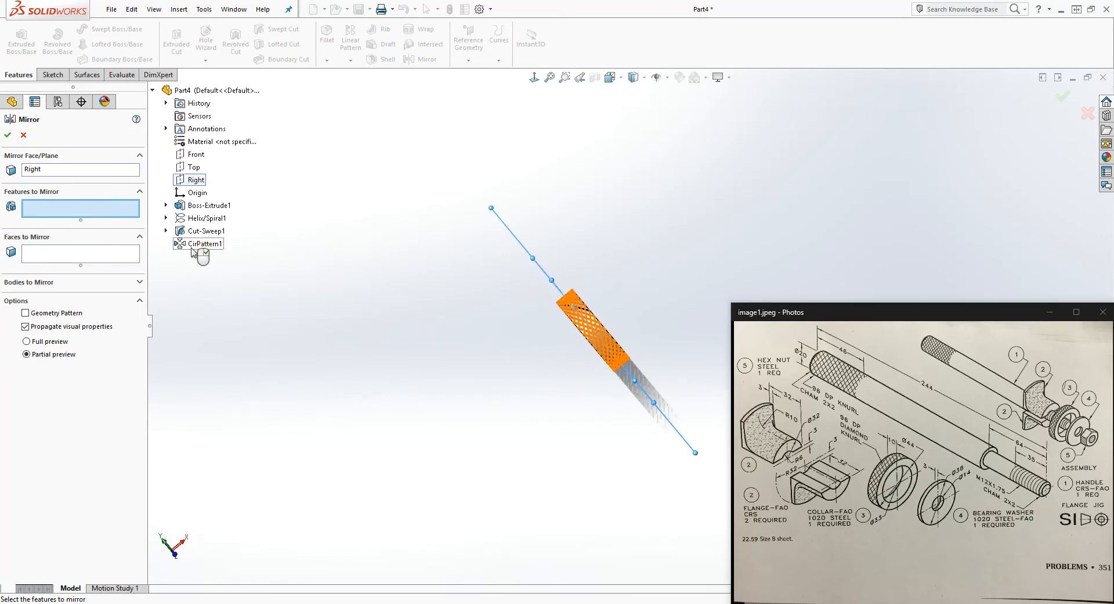
scroll(638, 313, down, 8)
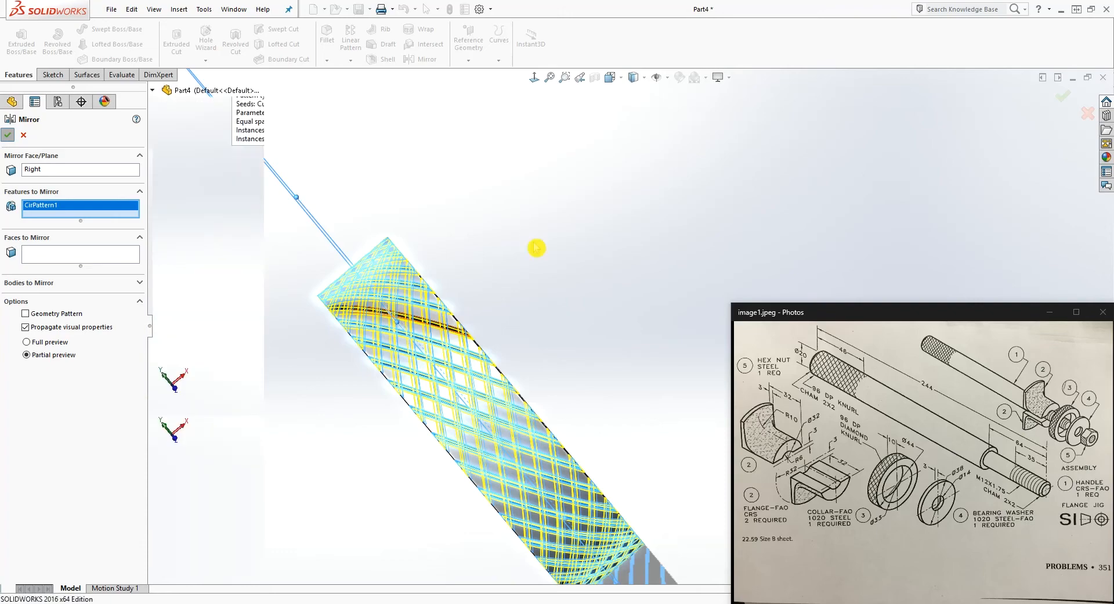
Step: Save the knurled ring part to the Desktop as 96 DP DIAMOND KNURL
middle_drag(557, 393, 441, 99)
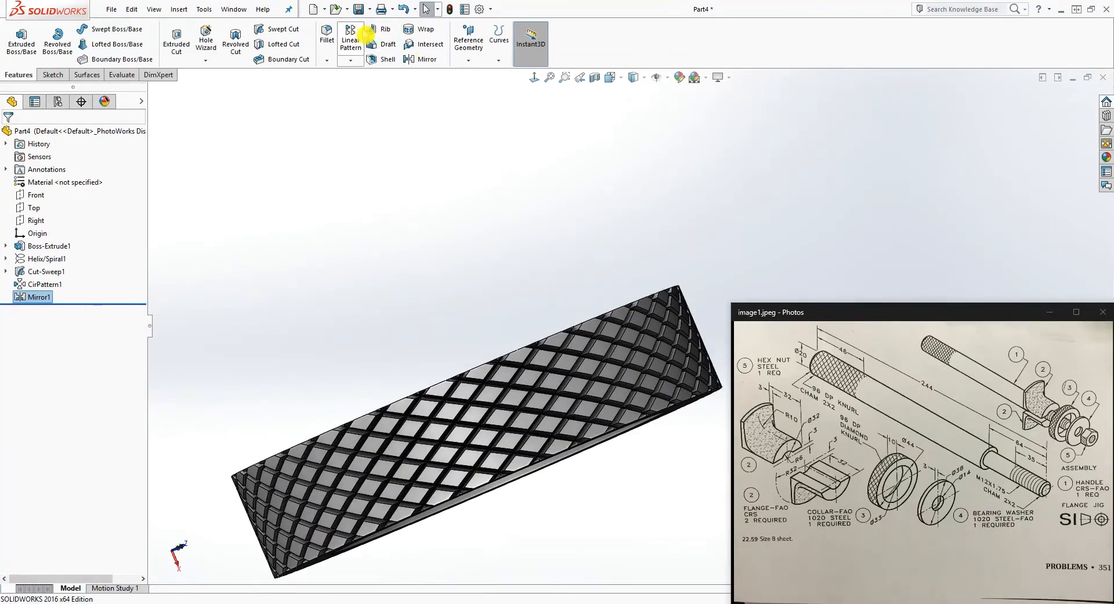
click(359, 9)
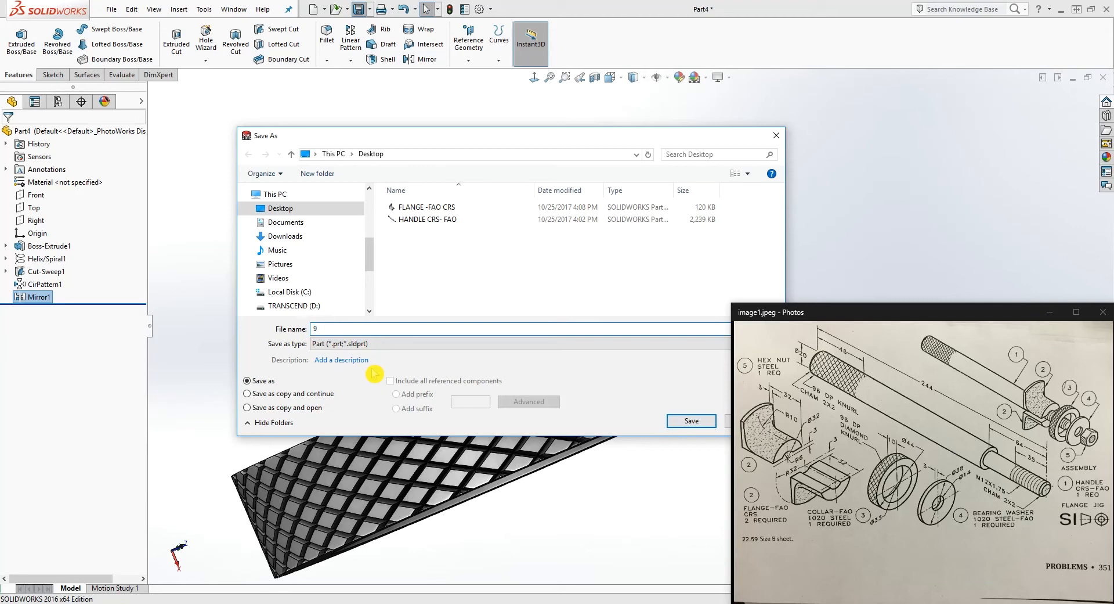
text(6 DP DIAMOND KNURL)
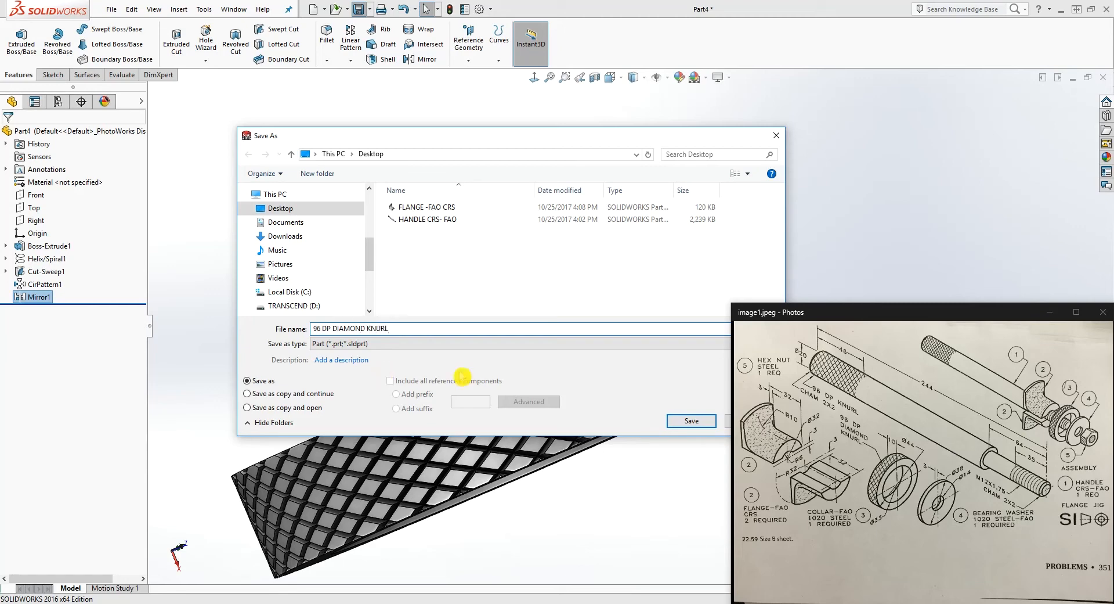
click(692, 421)
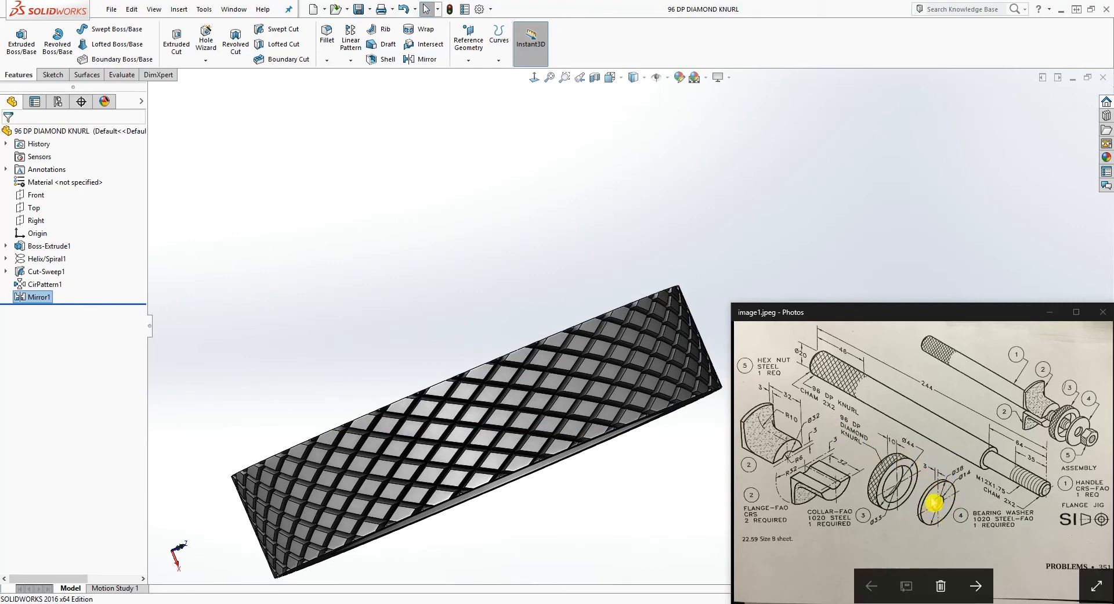
Step: Create a new part and set its document units to MMGS (millimeter, gram, second)
click(314, 9)
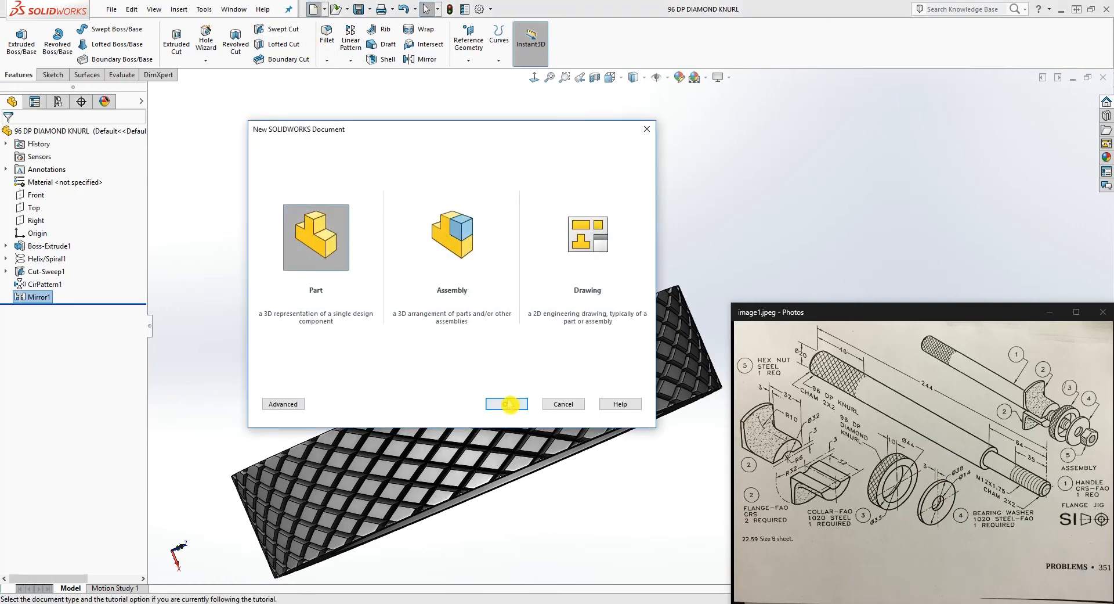
click(506, 400)
click(479, 9)
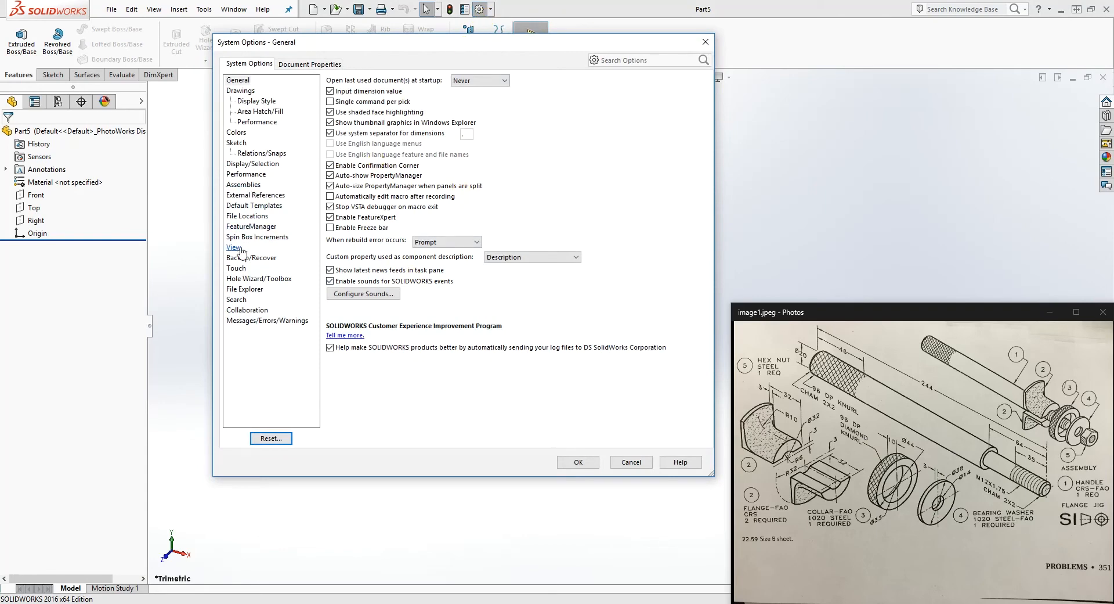
click(310, 64)
click(235, 164)
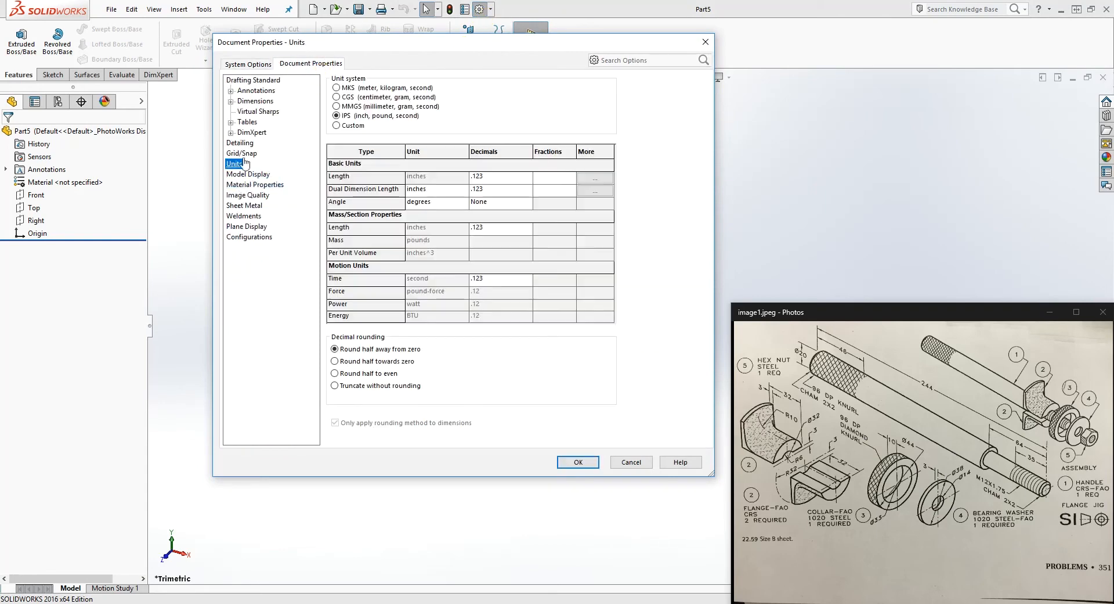
click(337, 107)
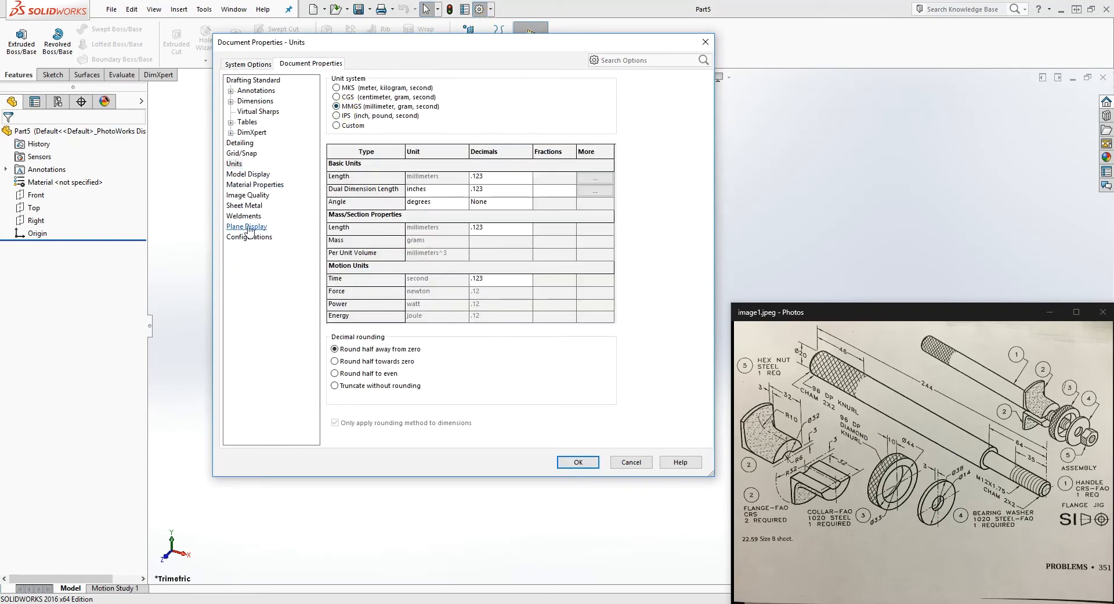
Step: Raise the document's shaded and draft quality resolution to a deviation of about 0.00665 in and apply the settings
click(247, 195)
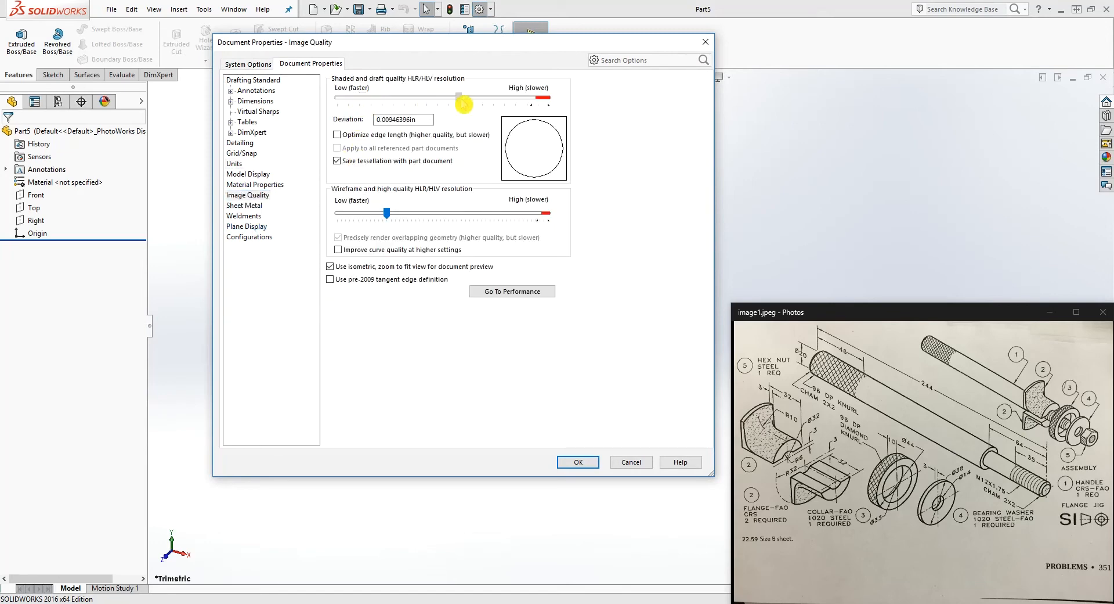
drag(504, 104, 516, 104)
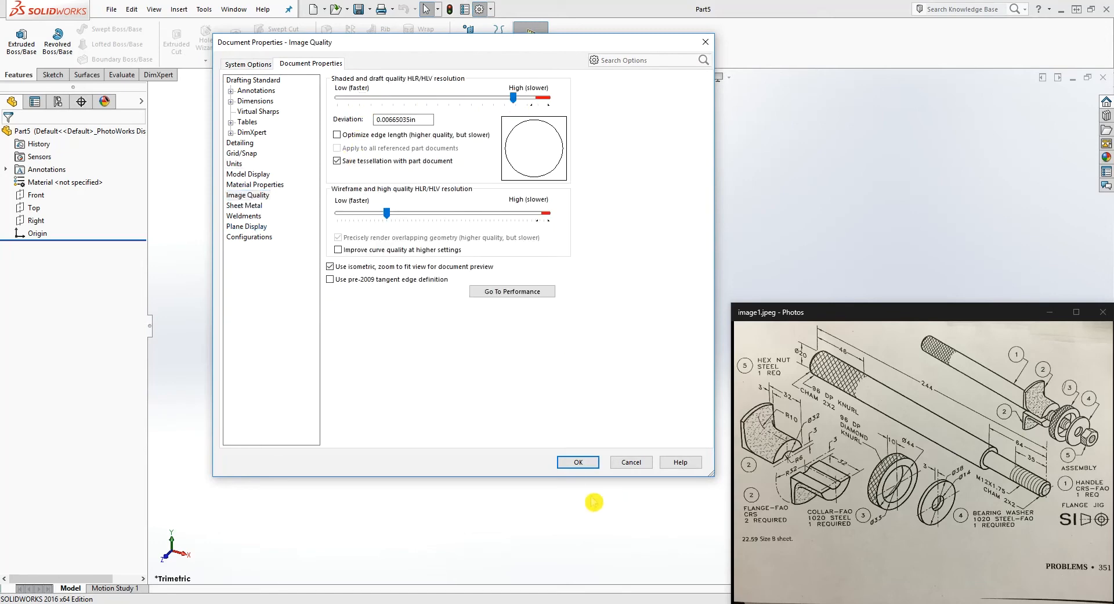
click(578, 461)
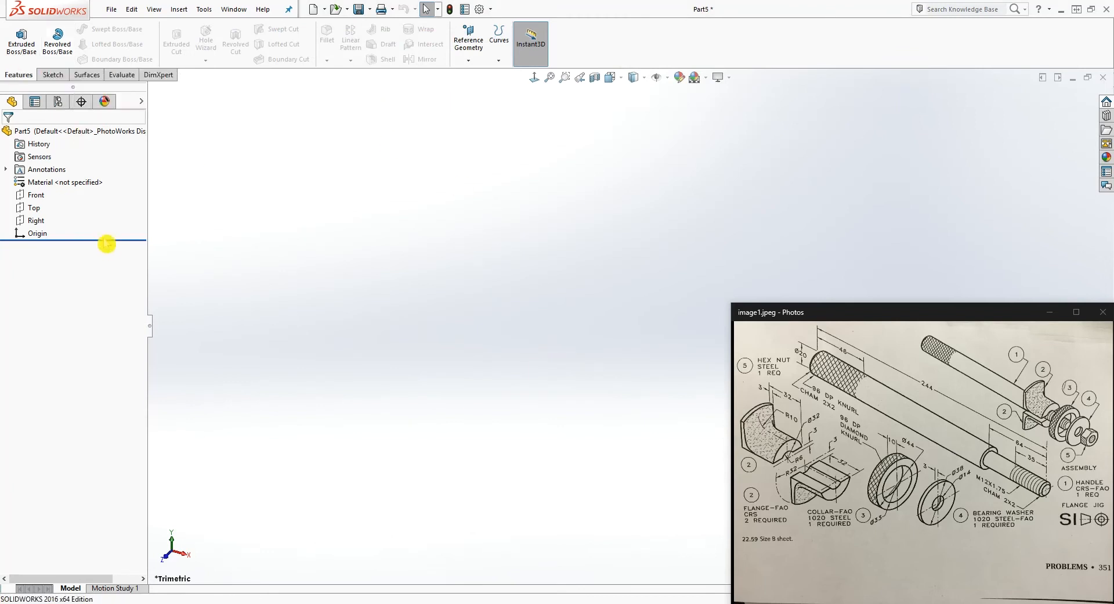
Step: Sketch two concentric circles on the Right plane, centred on the origin, about 20 mm and 12 mm in radius
click(51, 75)
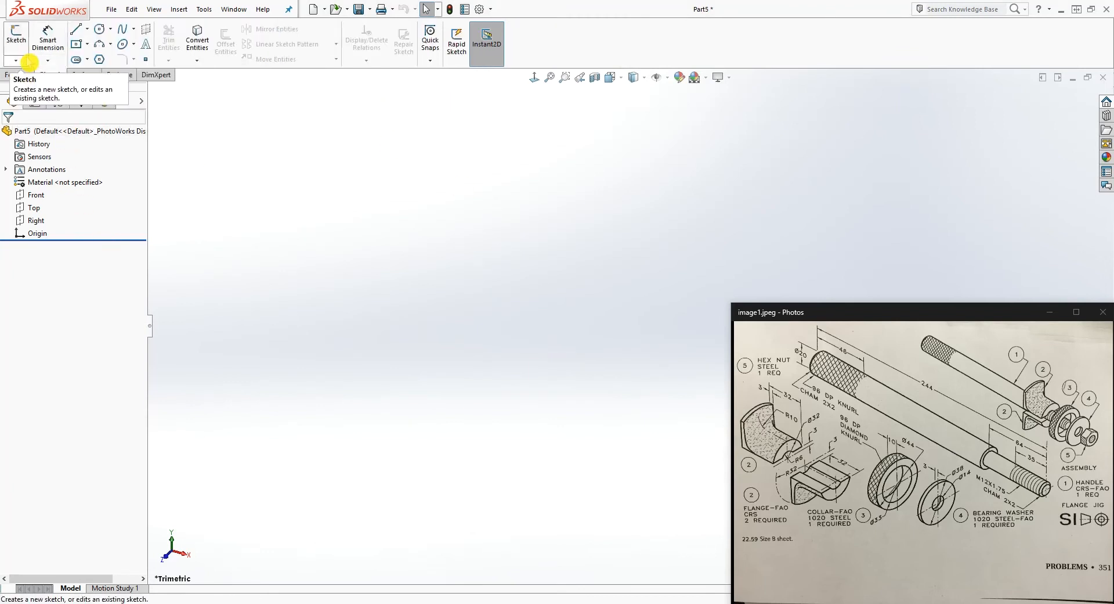
click(16, 34)
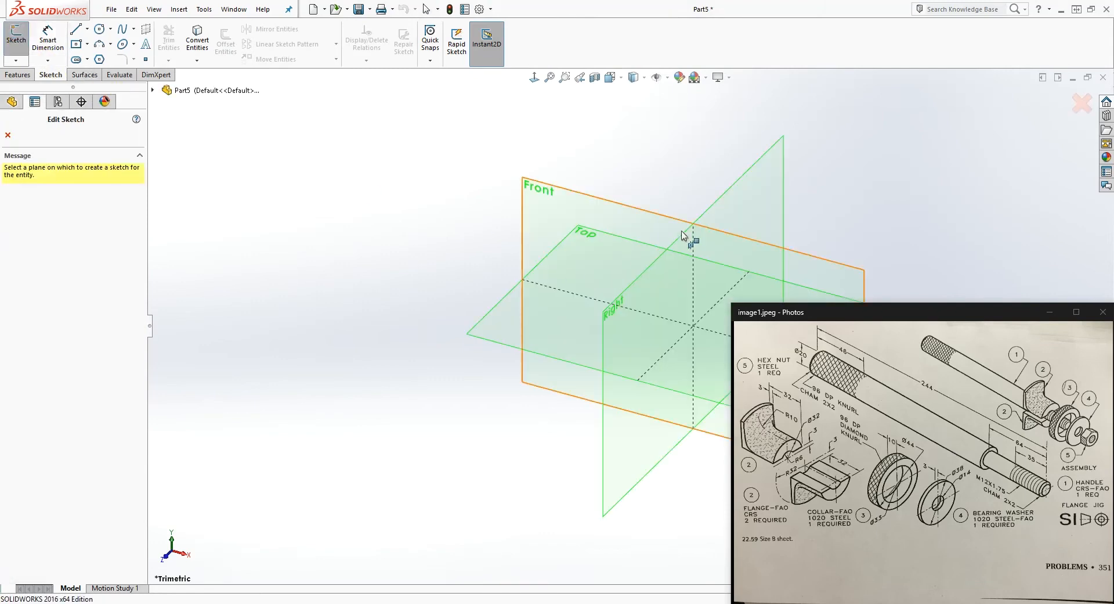
click(736, 212)
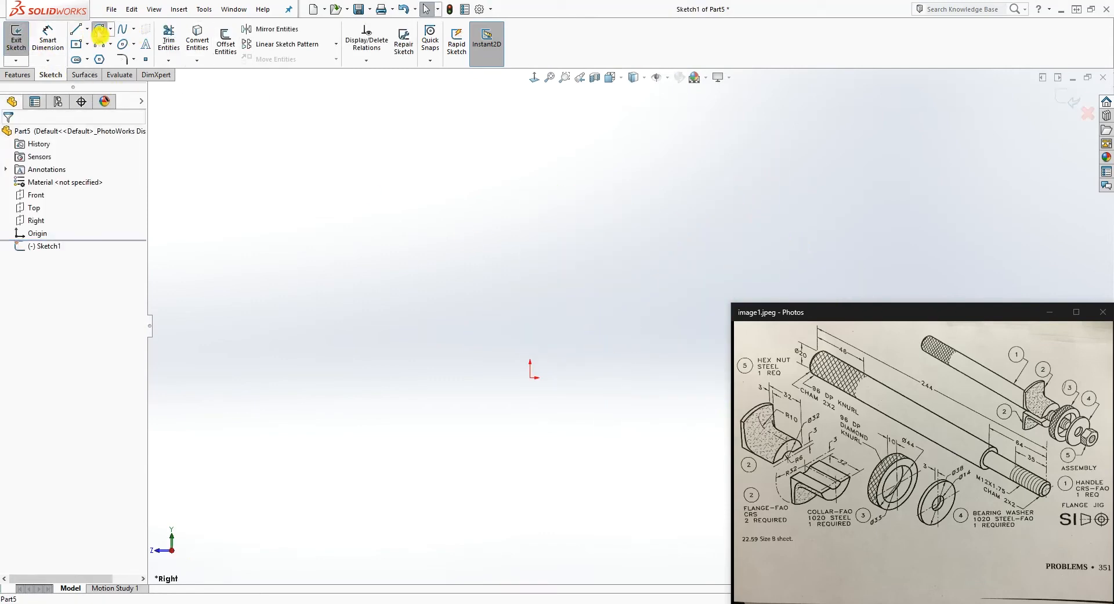
click(99, 28)
click(530, 376)
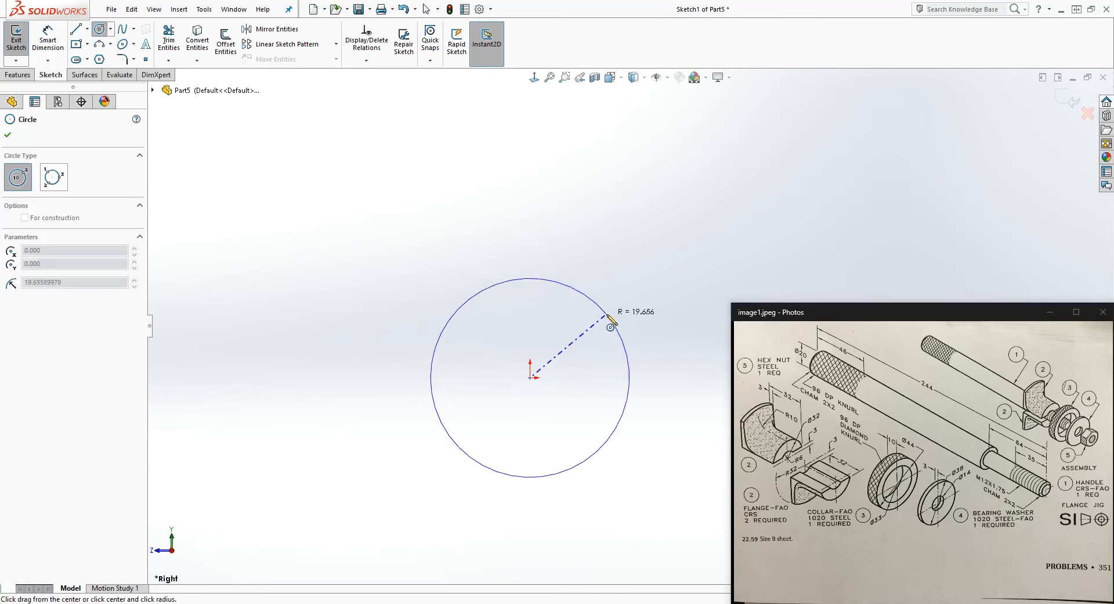
click(611, 322)
click(530, 376)
click(576, 330)
key(Escape)
Step: Dimension the outer circle's diameter to 38 mm and the inner circle's to 14 mm
right_drag(604, 493, 601, 433)
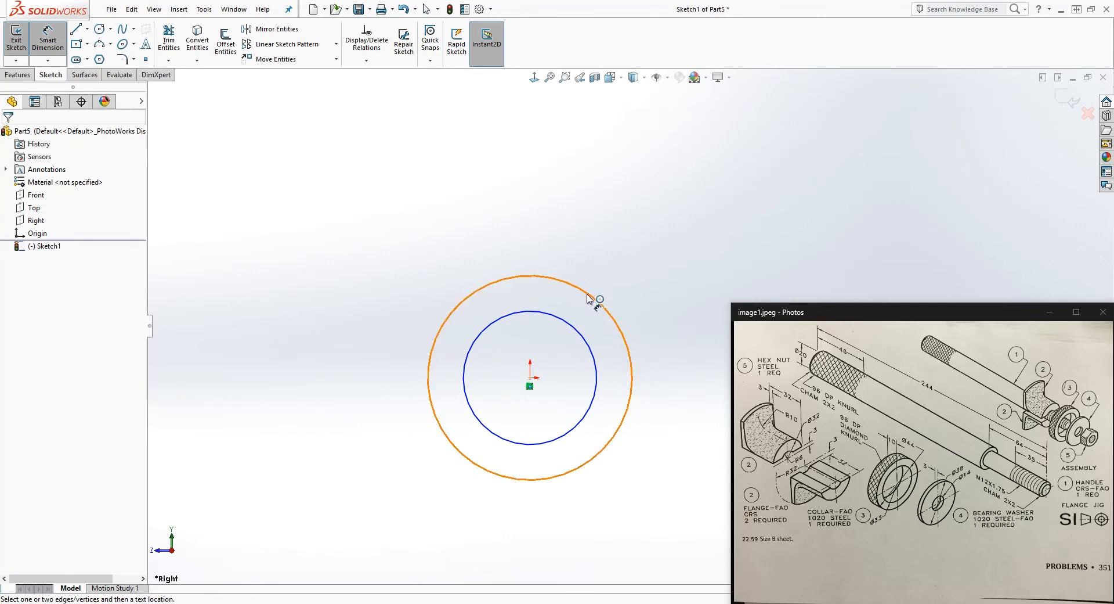
click(590, 295)
click(624, 214)
text(38)
key(Return)
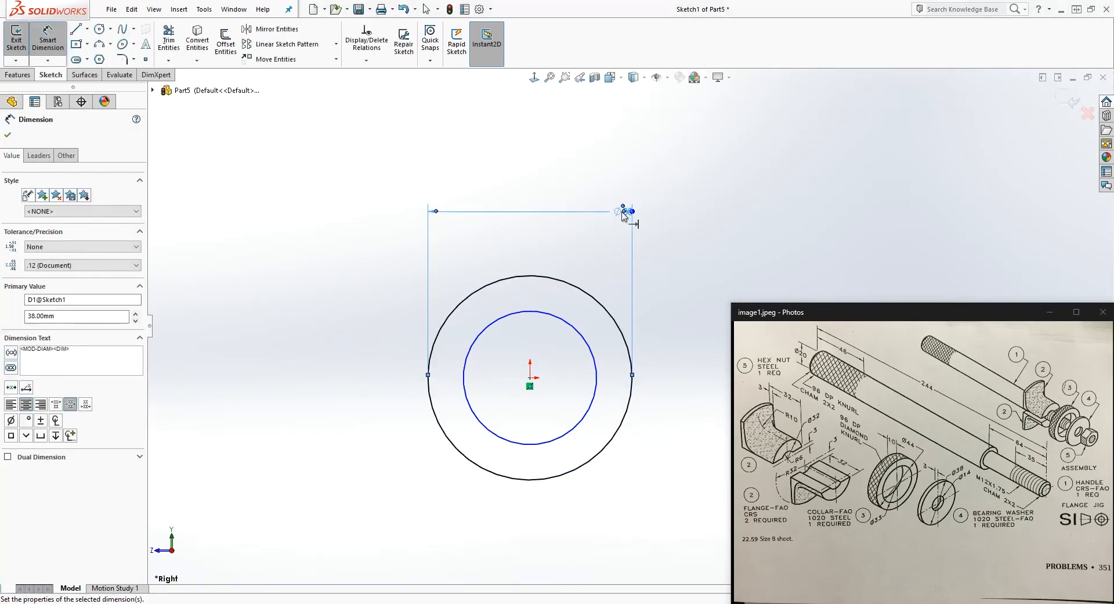
click(561, 325)
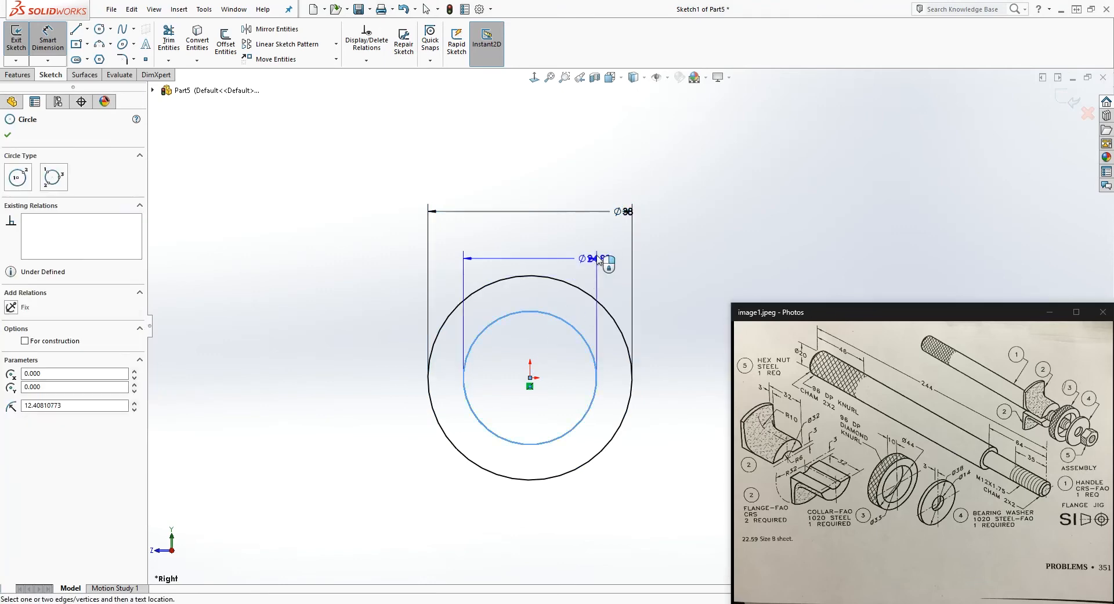
click(602, 256)
text(14)
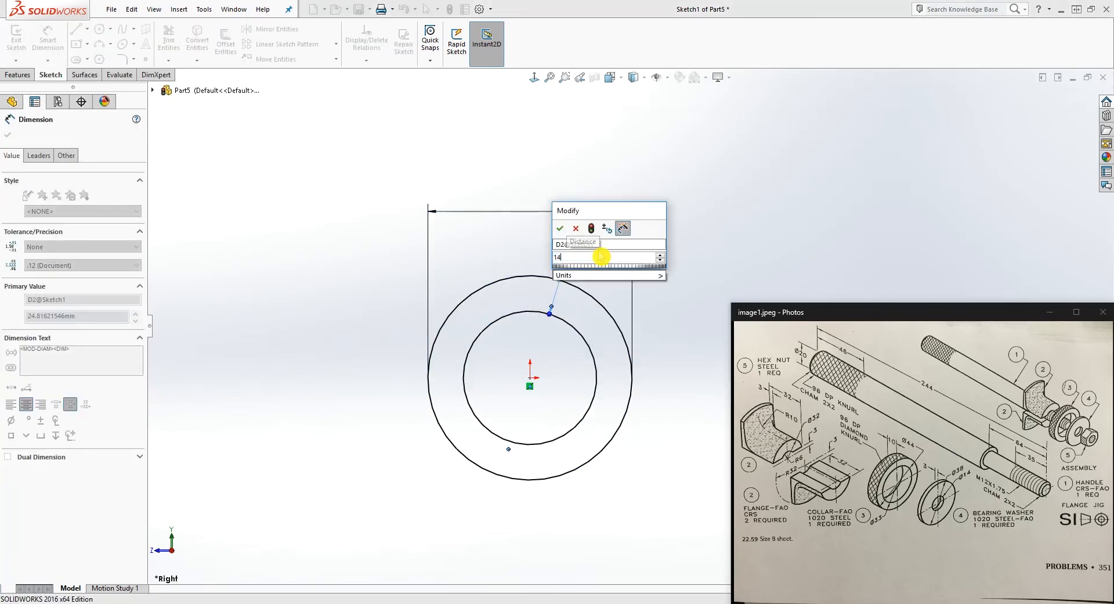
key(Return)
key(Escape)
Step: Extrude the washer profile 3 mm with a Mid Plane end condition
click(19, 74)
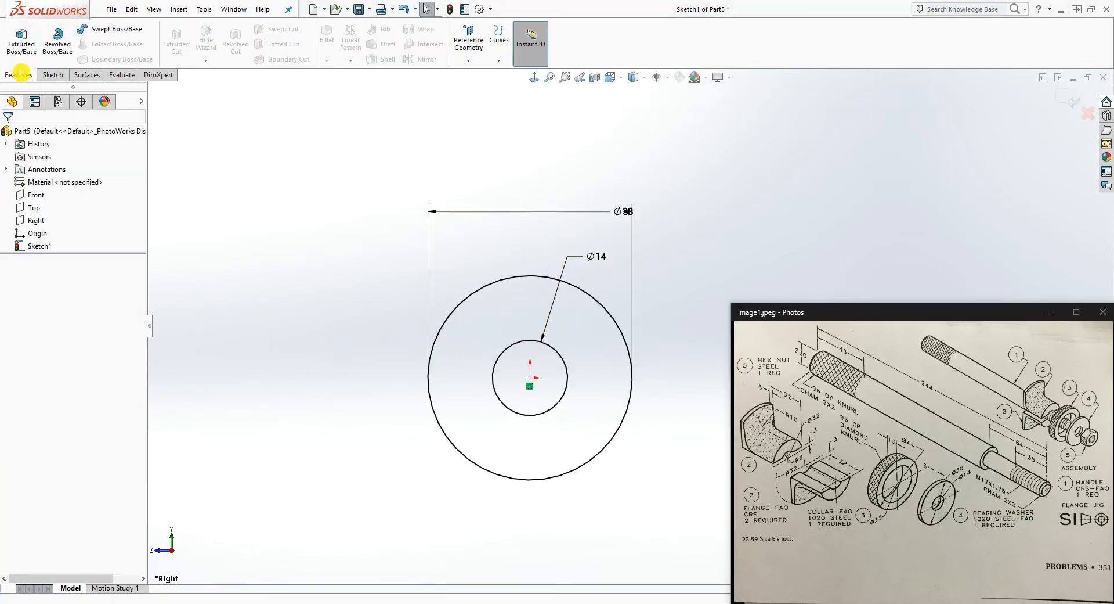
click(22, 41)
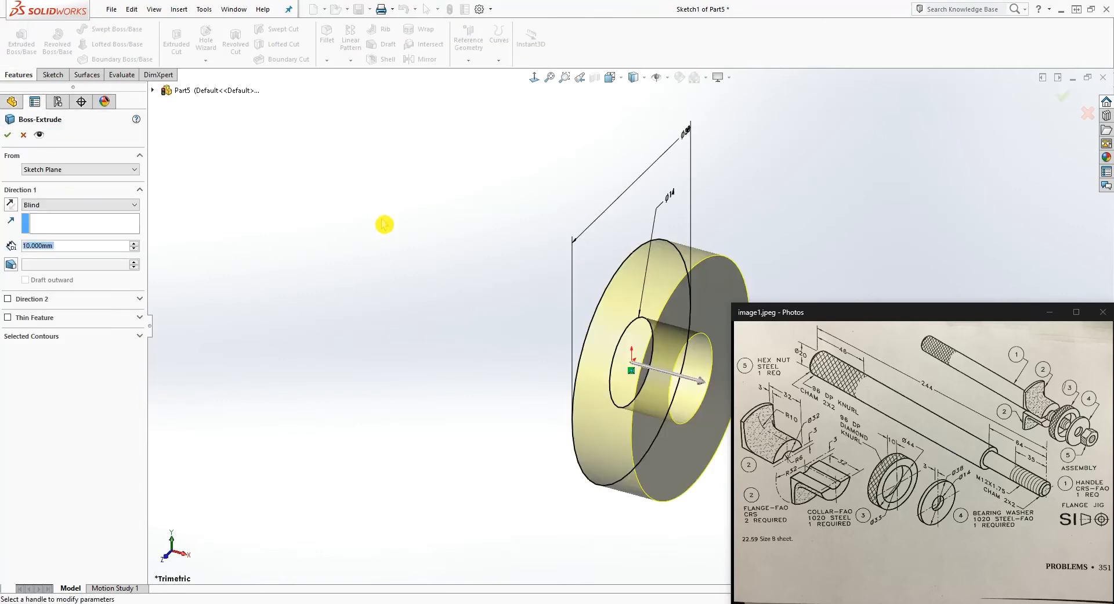
click(72, 206)
click(59, 254)
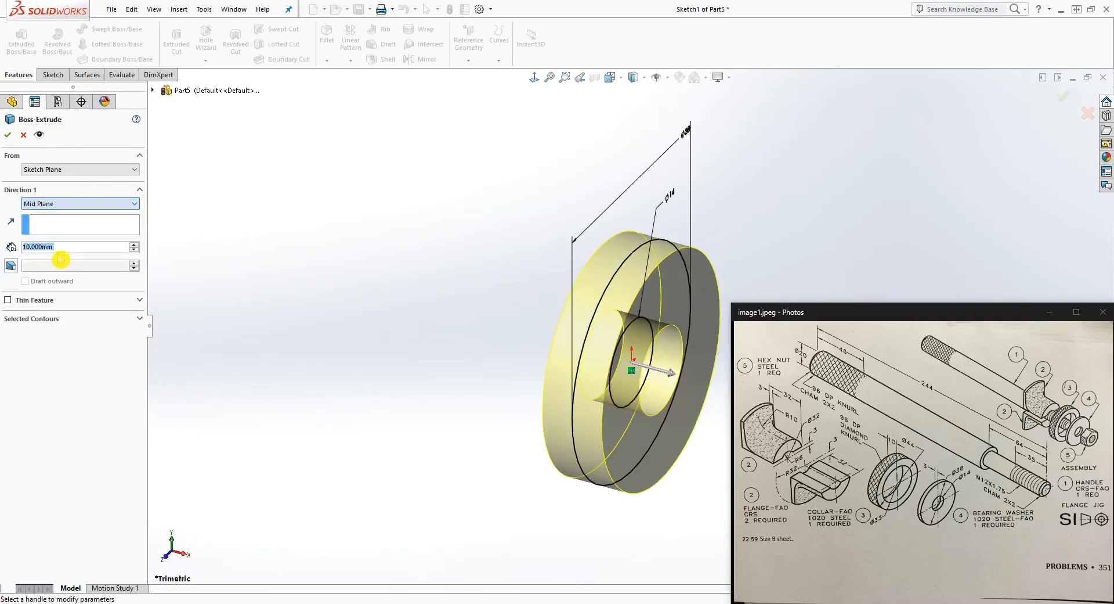
text(3)
key(Return)
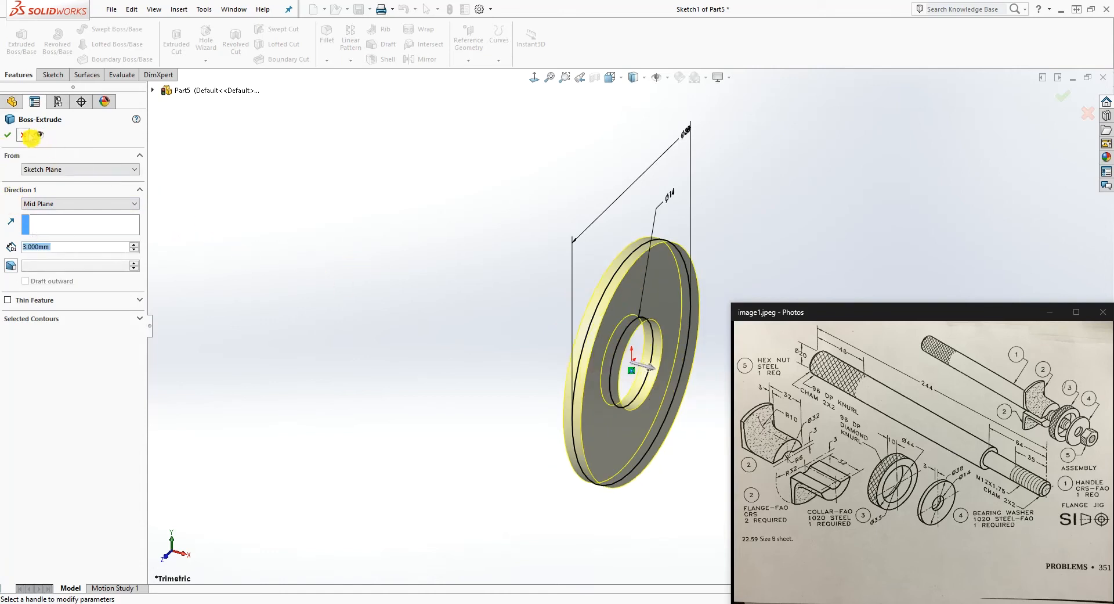
click(9, 135)
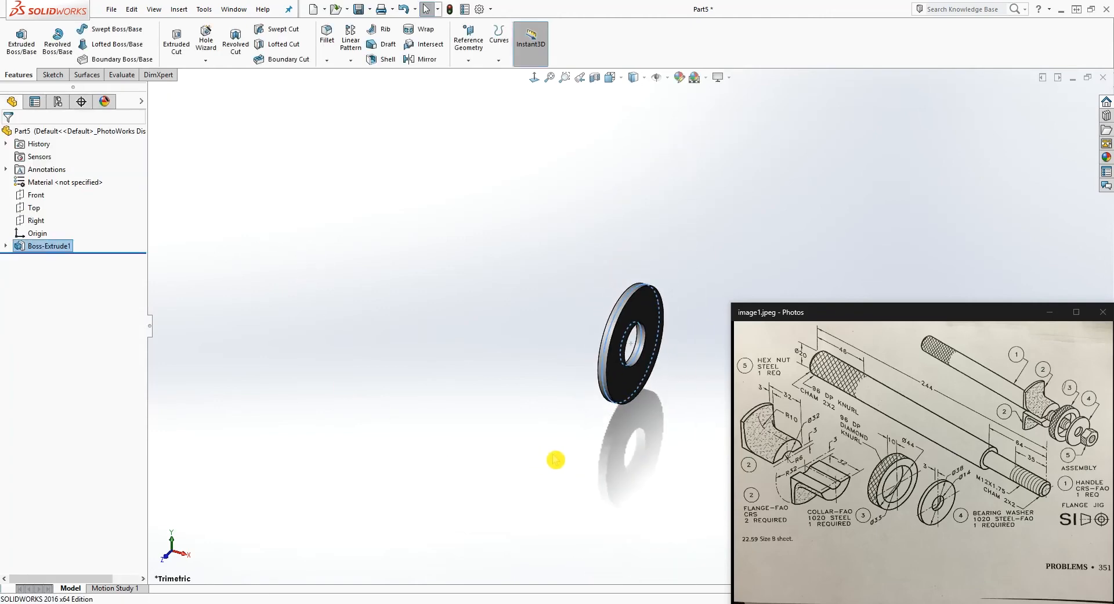
Step: Save the washer part to the Desktop as BEARING WASHER 1020 STEEL -FAO
scroll(644, 371, down, 5)
middle_drag(620, 368, 570, 365)
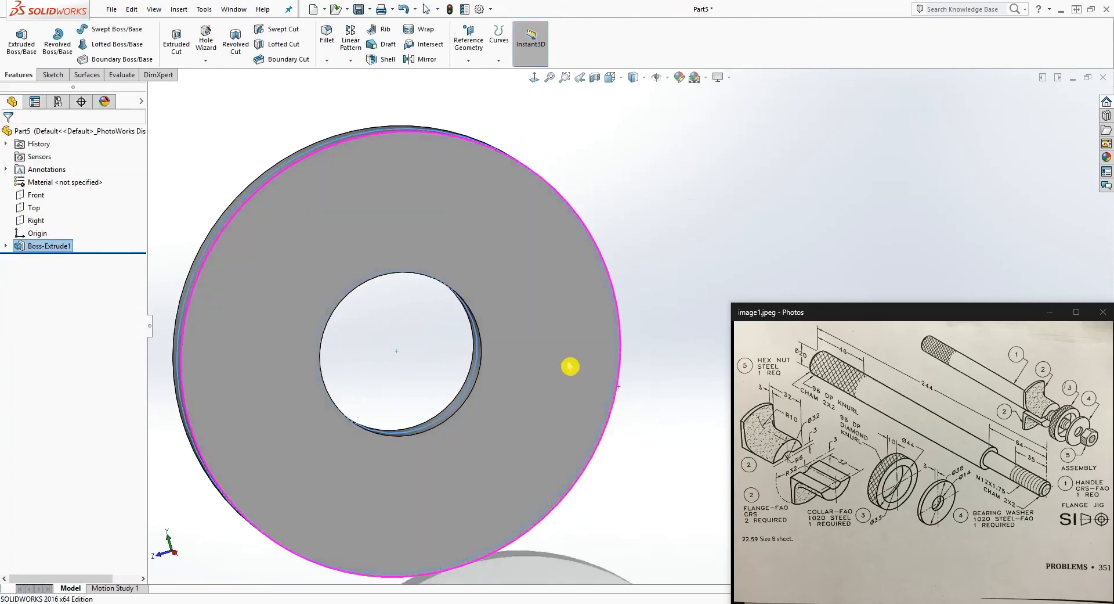
click(359, 10)
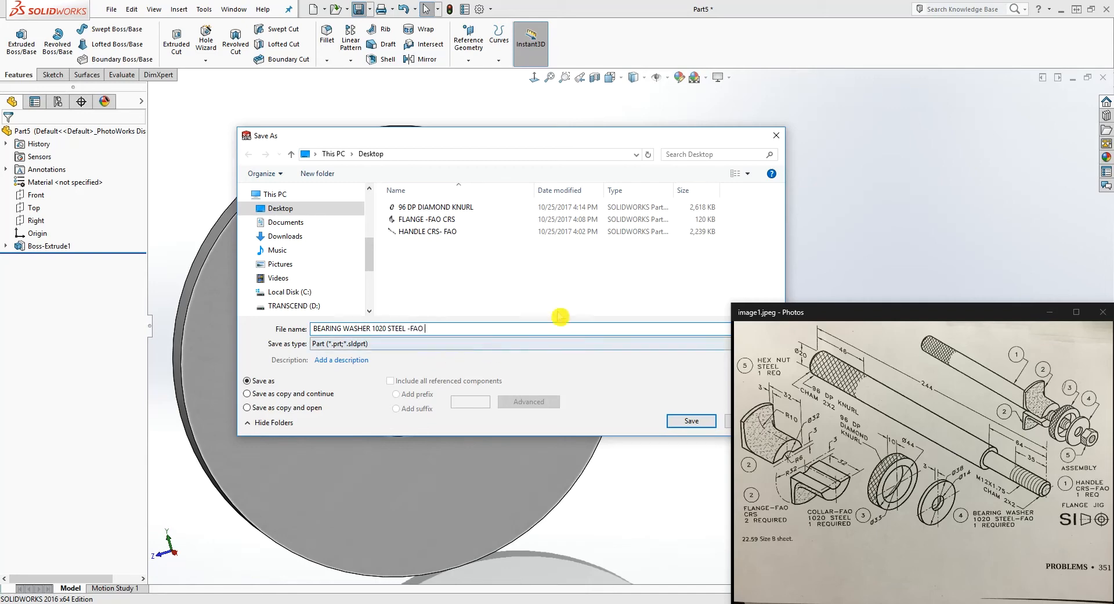
click(678, 420)
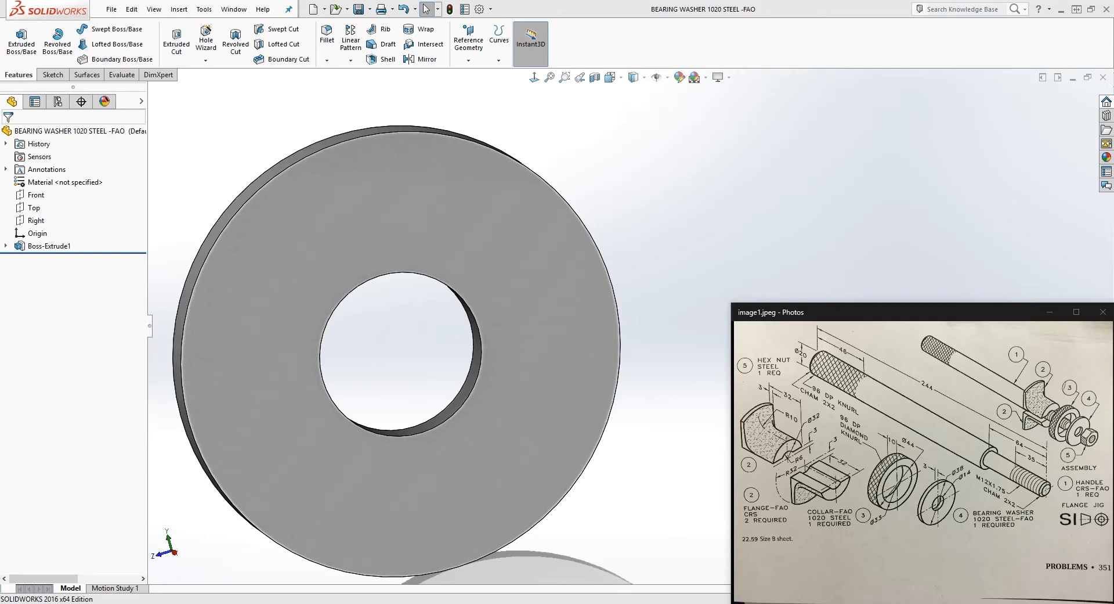
Step: Enlarge the HEX NUT.JPG chart in Photos to read the metric hex nut dimensions, and put the chart away
drag(452, 275, 423, 200)
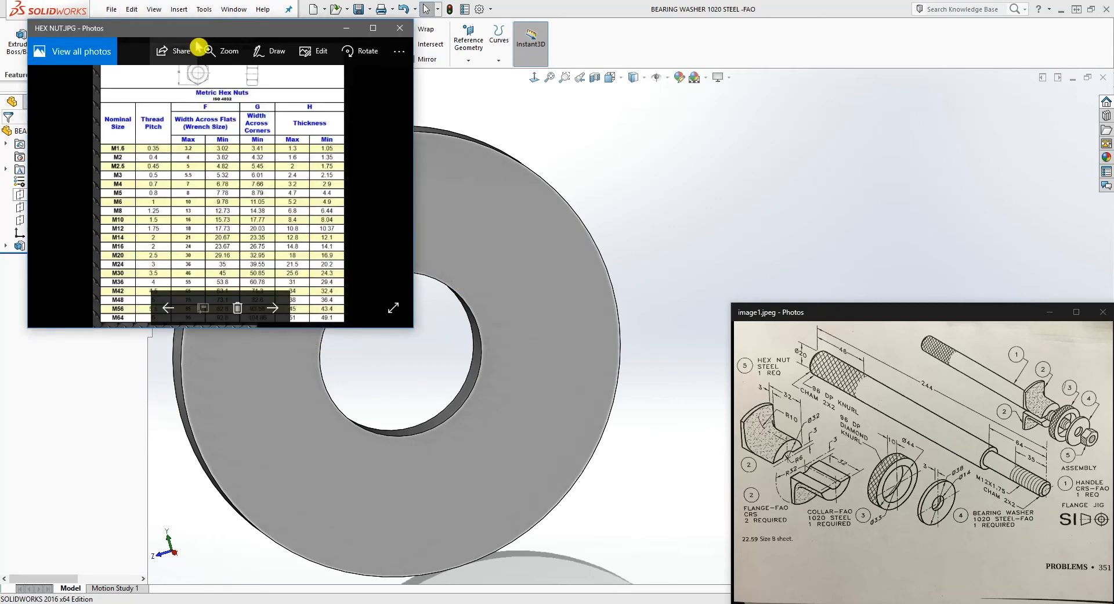
drag(254, 42, 424, 59)
click(530, 49)
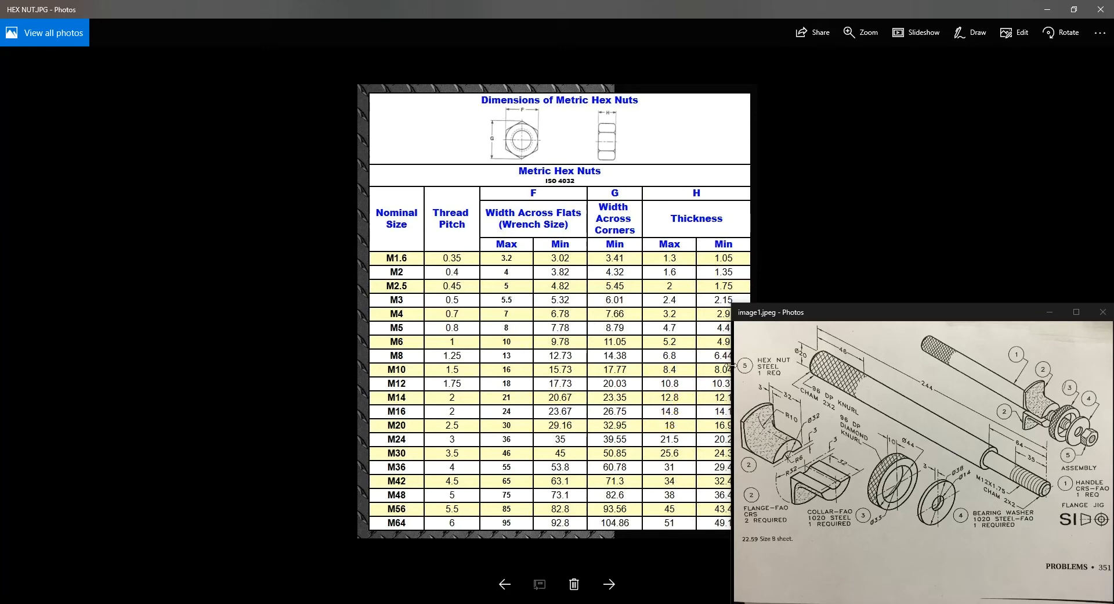
click(1074, 9)
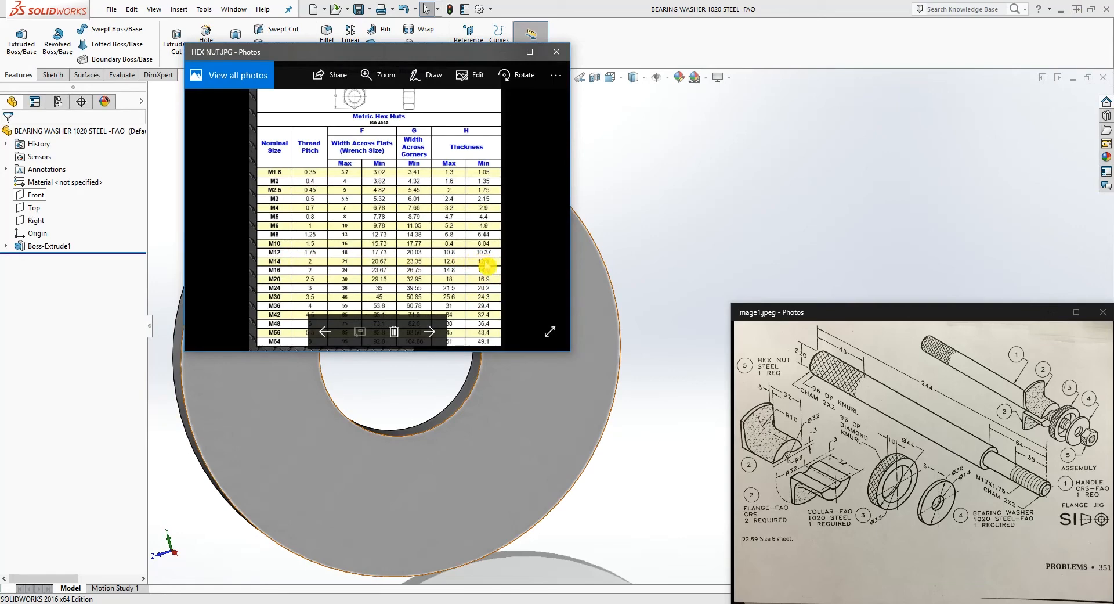
click(564, 54)
Step: Create a new part and start a sketch on its Right plane
click(314, 11)
click(514, 404)
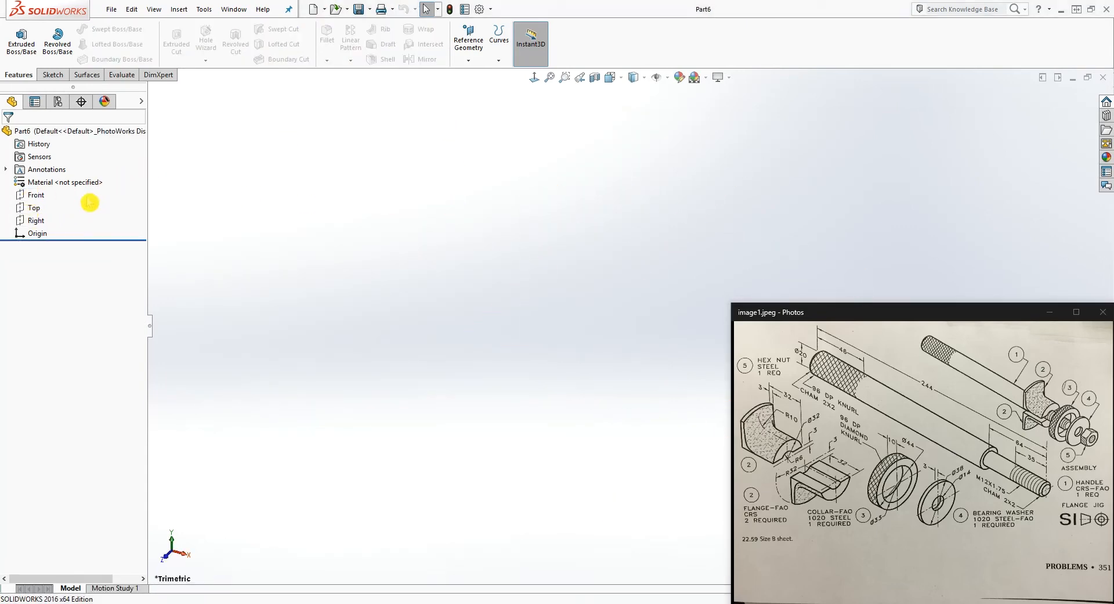
click(52, 75)
click(16, 35)
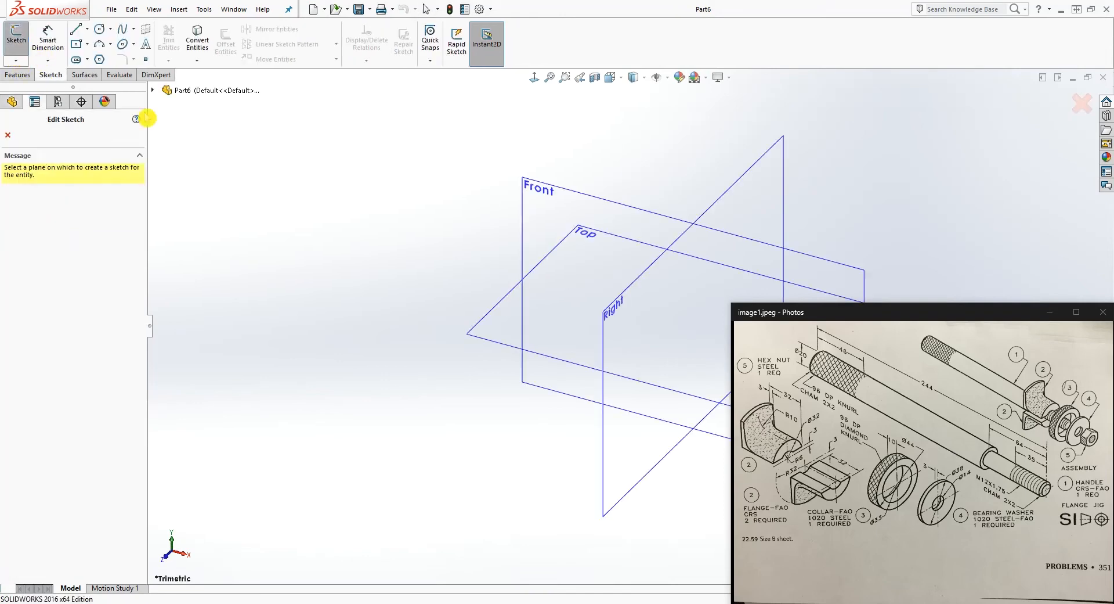
click(754, 215)
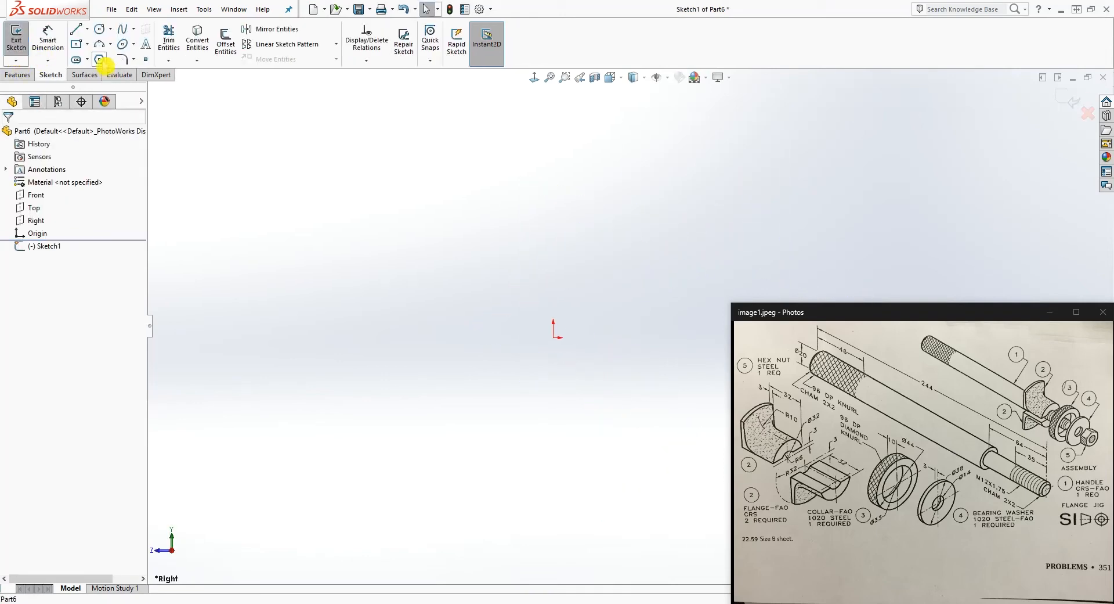
Step: Sketch a six-sided polygon with an inscribed circle, centred on the origin, with one vertex pointing straight up
click(101, 61)
click(25, 201)
click(40, 235)
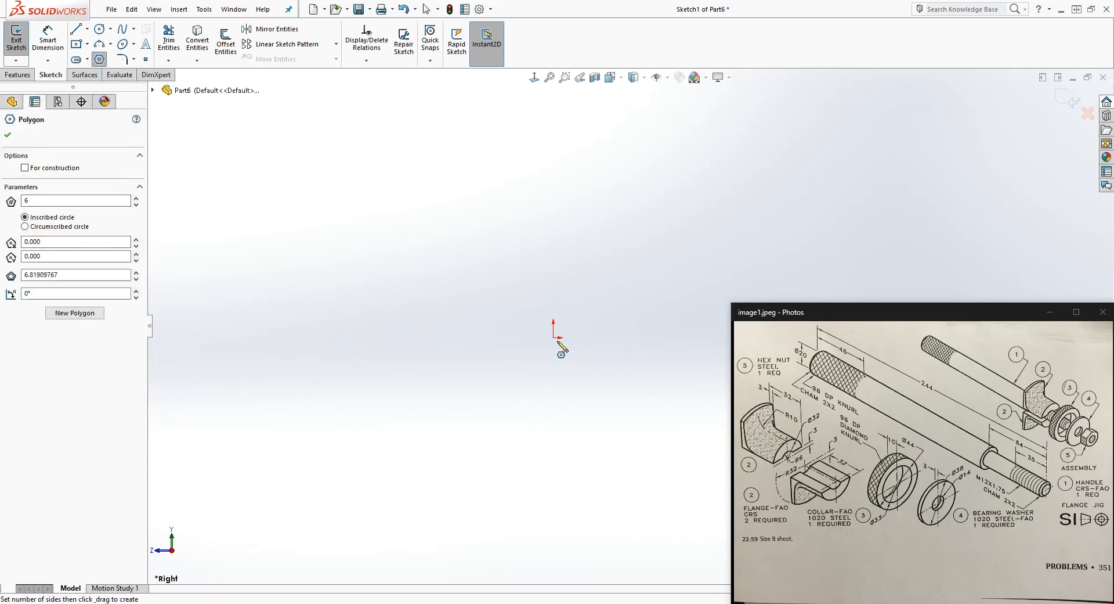
drag(556, 339, 590, 215)
drag(563, 158, 556, 154)
scroll(630, 290, down, 5)
scroll(651, 336, up, 4)
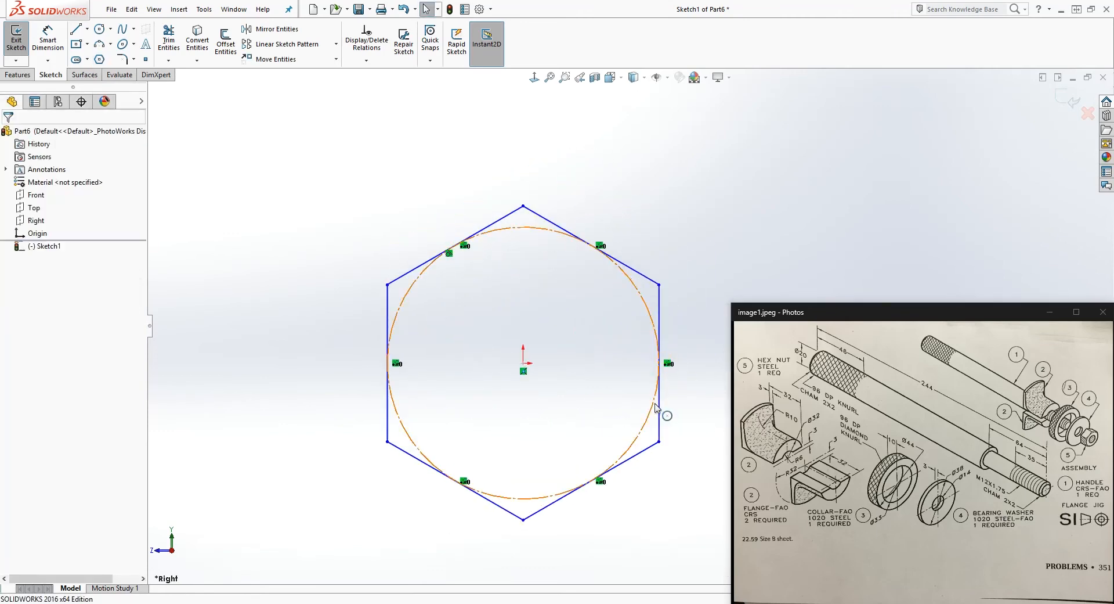
Step: Dimension the hexagon across its two vertical flats as 17.73
right_drag(678, 519, 677, 476)
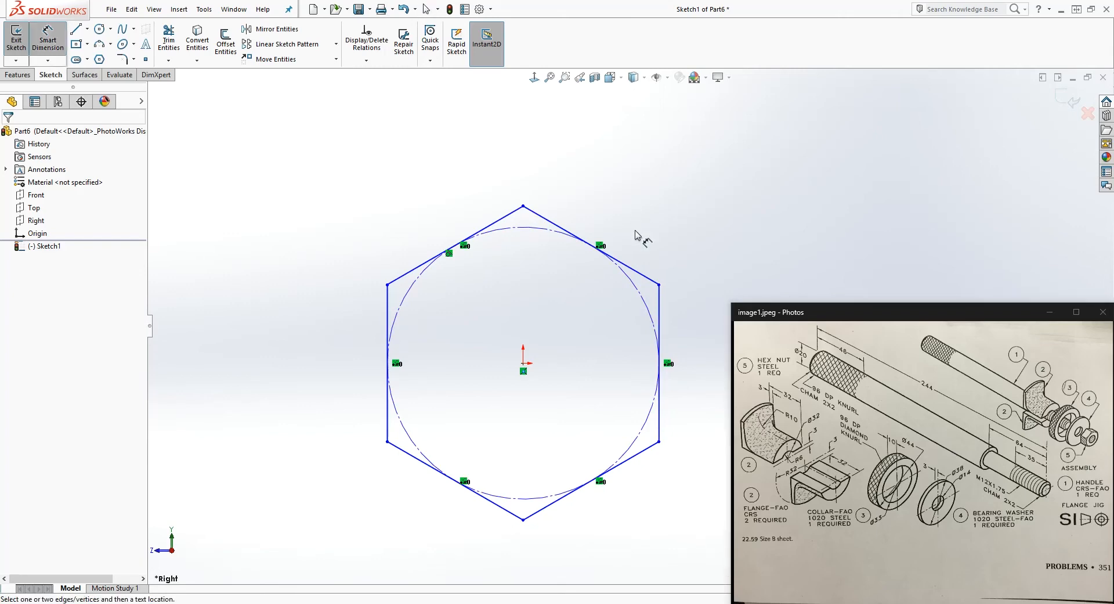
click(659, 297)
click(387, 299)
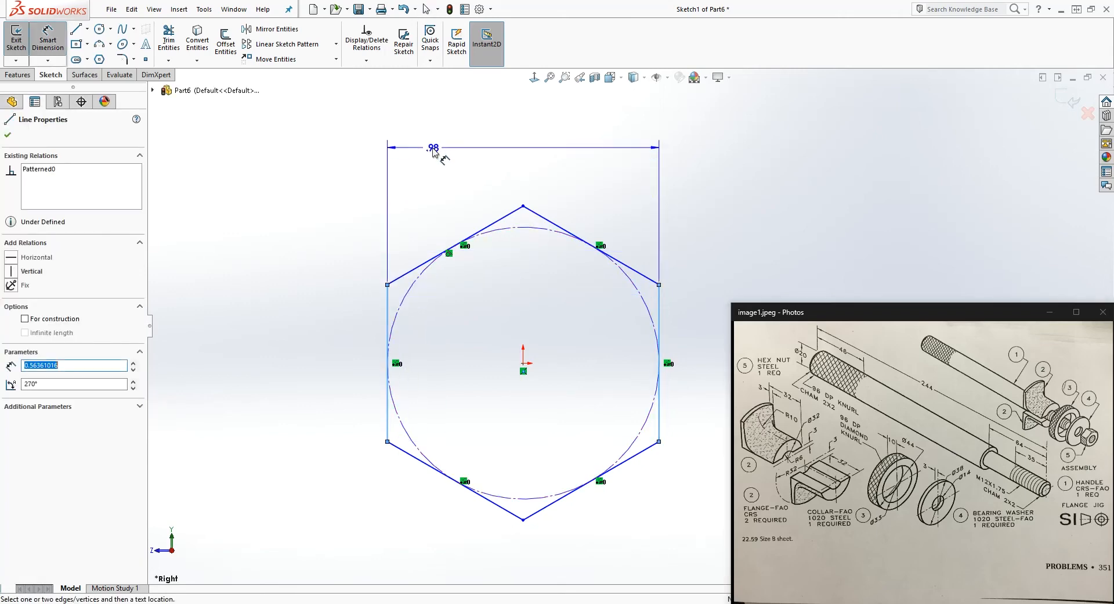
click(433, 152)
text(17.7)
key(Return)
key(Escape)
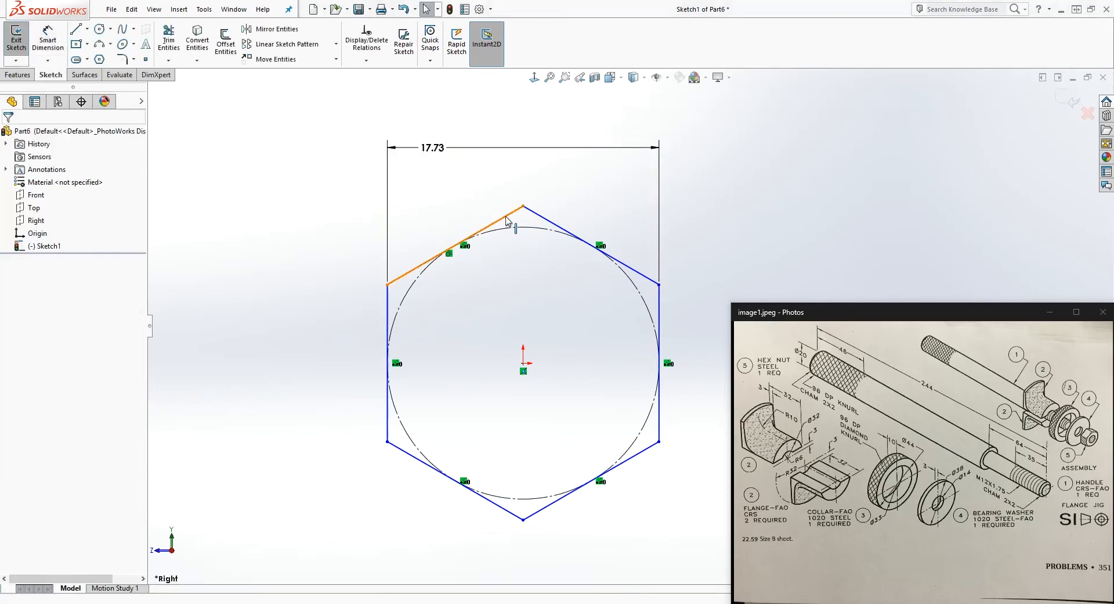
Step: Add a Vertical relation between the hexagon's top vertex and its centre point at the origin
click(524, 207)
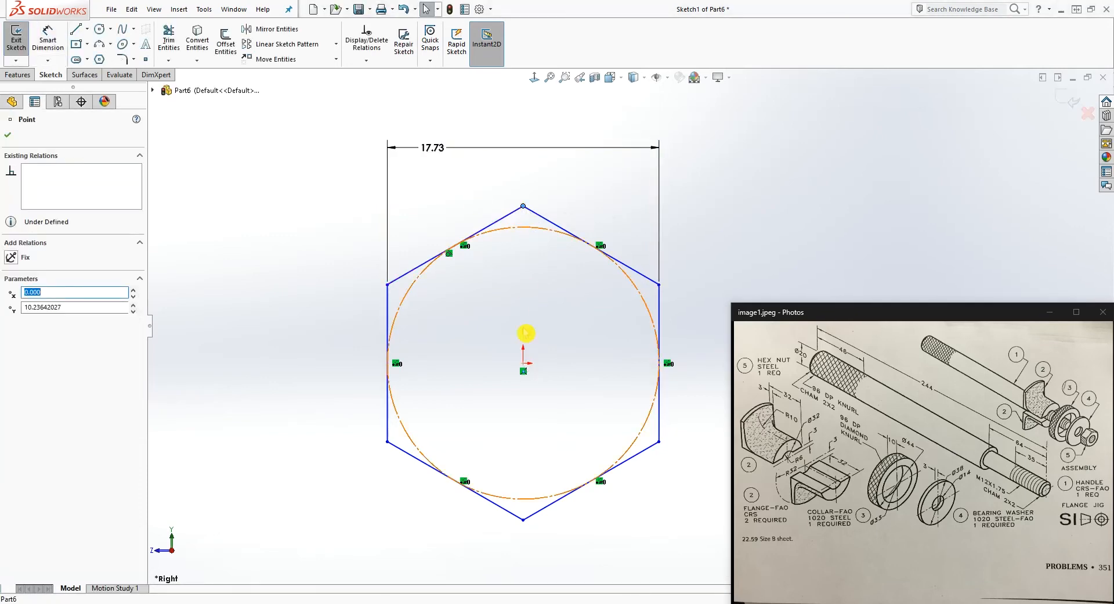
ctrl+click(523, 364)
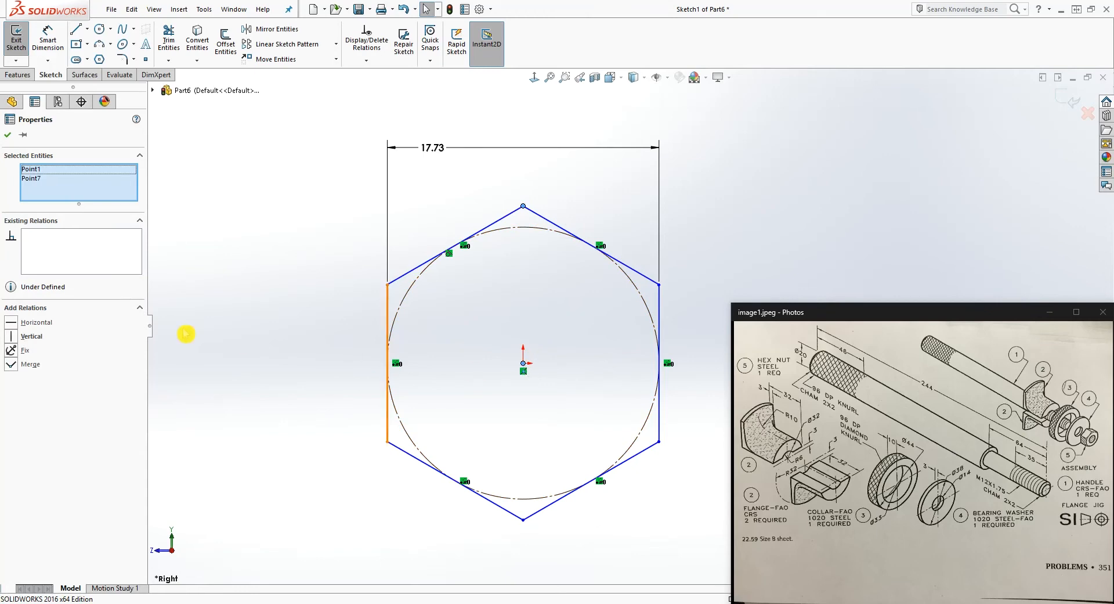
click(18, 338)
click(509, 338)
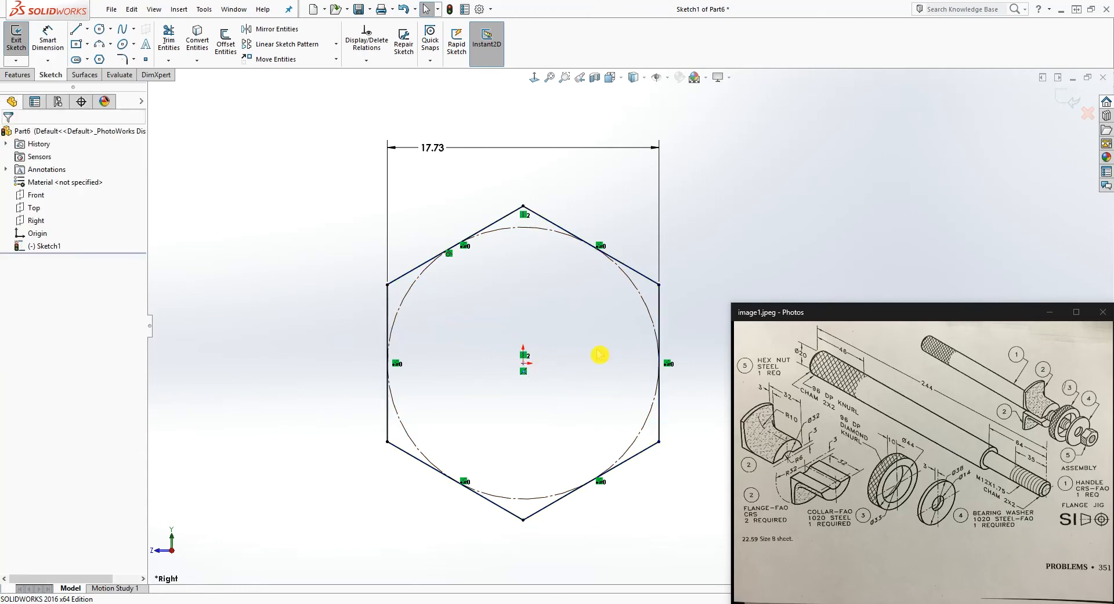
Step: Extrude the hexagon as a Mid Plane boss with a depth of 10.37 in
mouse_move(485, 313)
middle_down()
mouse_move(530, 333)
mouse_move(522, 347)
middle_up()
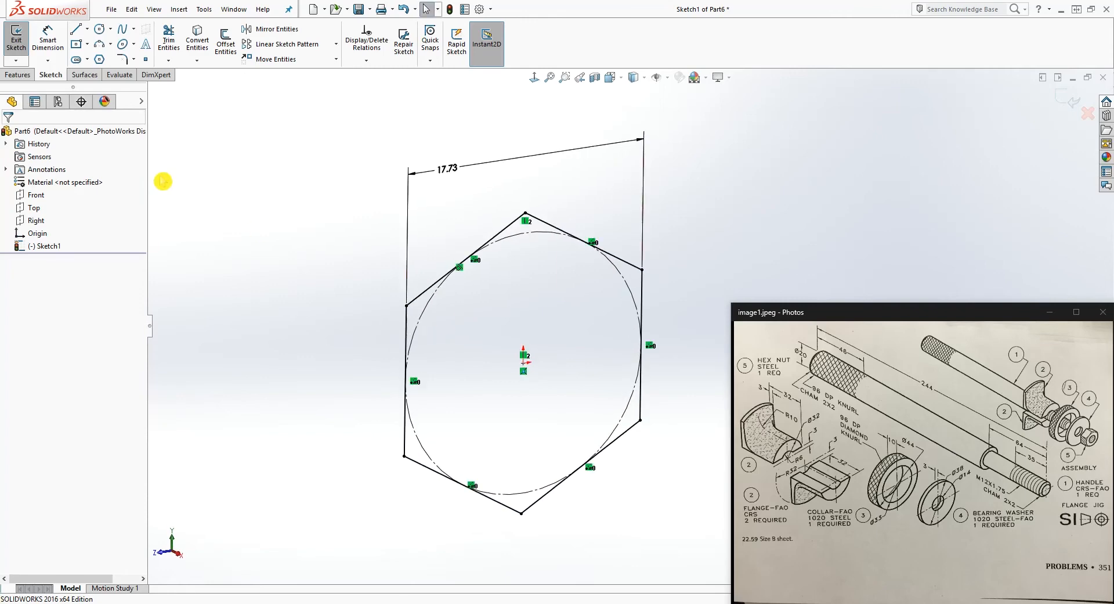
click(14, 77)
click(22, 40)
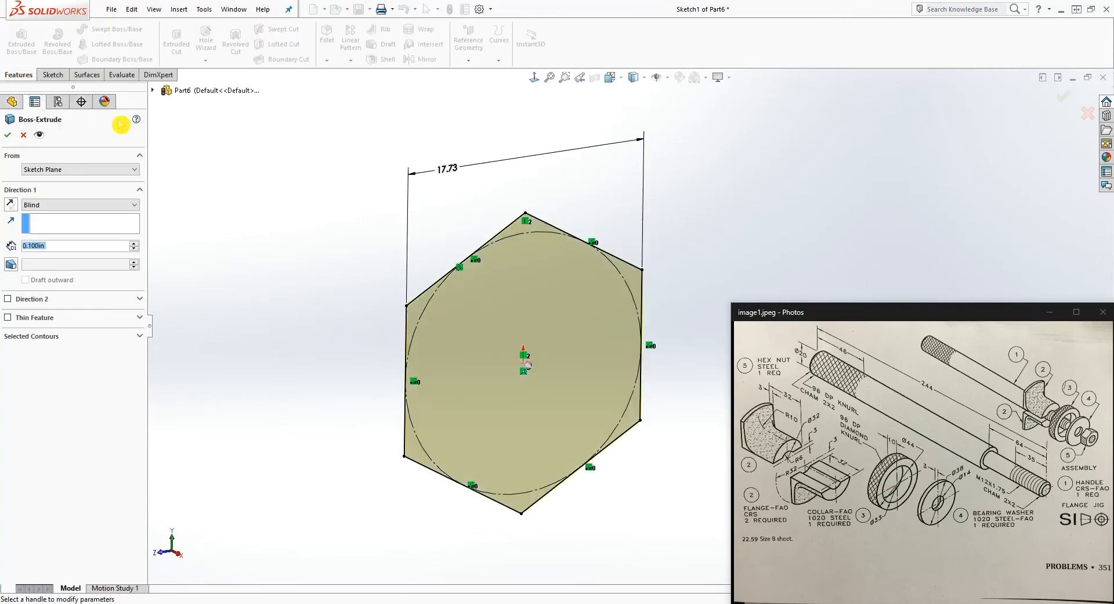
click(96, 205)
click(82, 252)
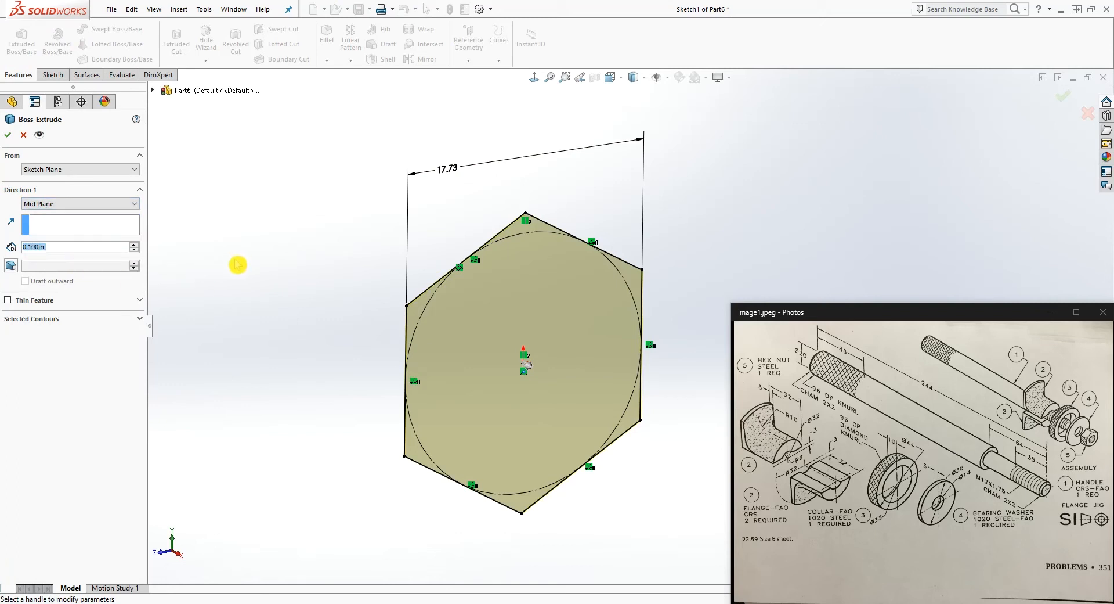
text(10.37)
key(Return)
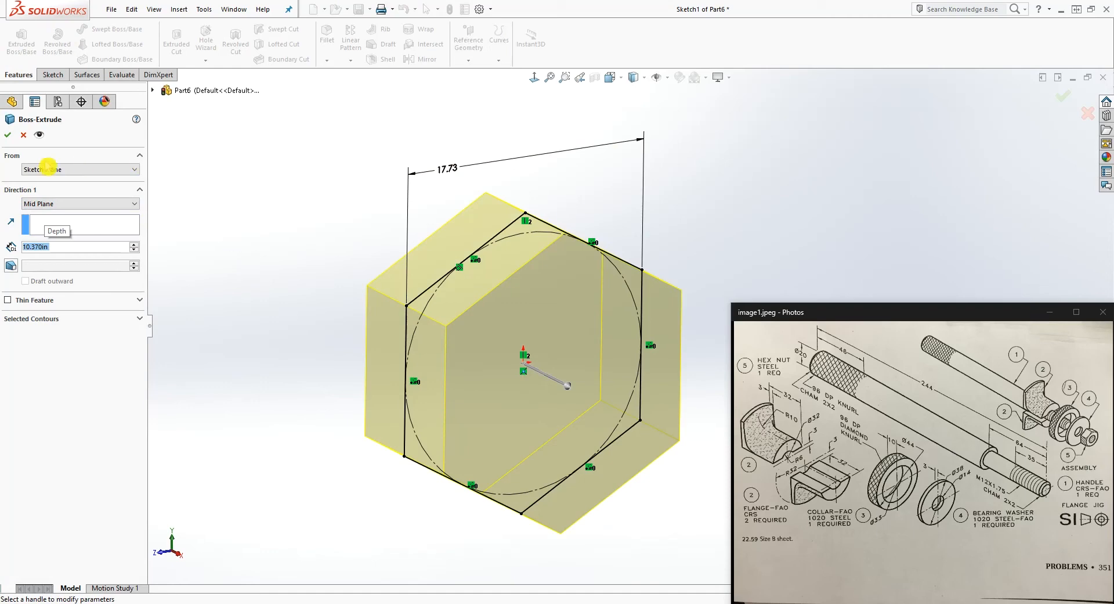
click(7, 134)
Step: Show the hexagon sketch absorbed in the extruded boss
middle_drag(360, 388, 358, 301)
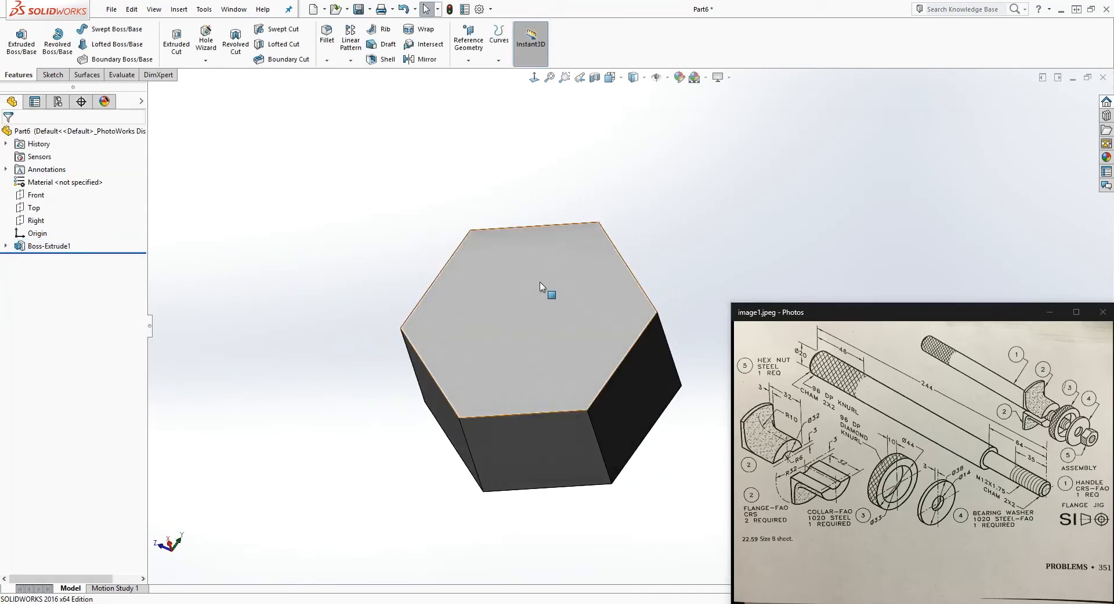
click(7, 246)
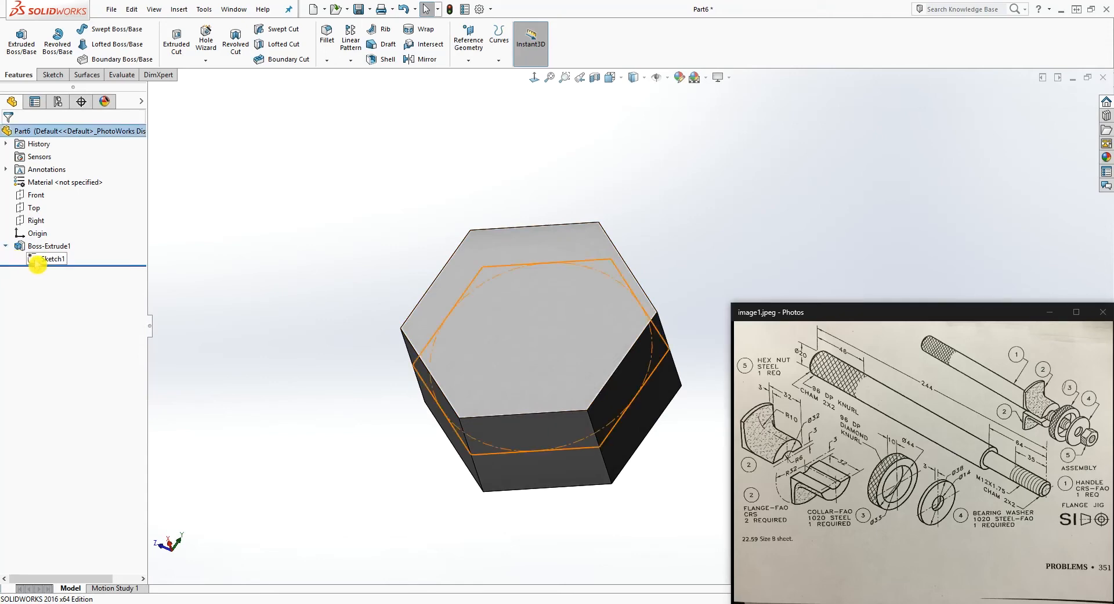
right_click(47, 259)
click(50, 244)
Step: Start a sketch on the nut's hexagonal end face and convert the hexagon sketch's inscribed circle into it
middle_drag(496, 281, 502, 337)
click(528, 307)
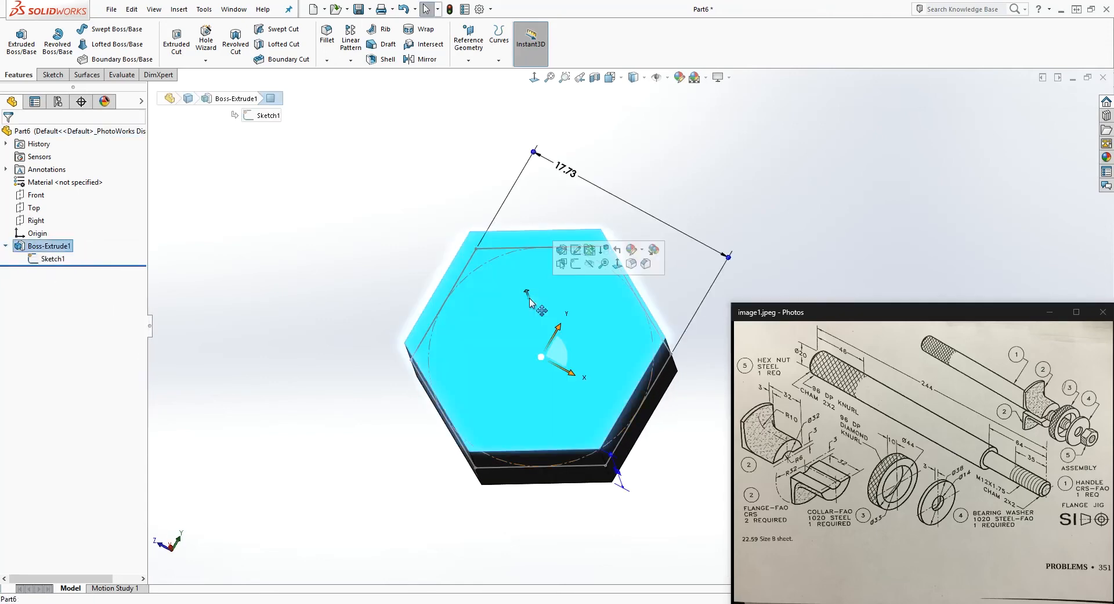
click(51, 74)
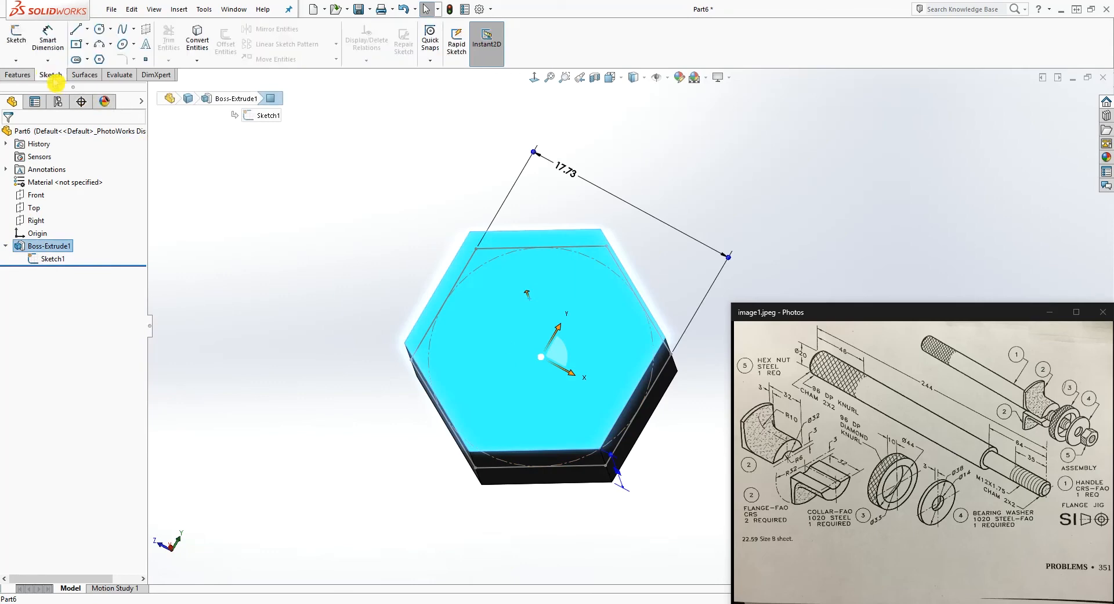
click(16, 36)
click(536, 226)
key(Escape)
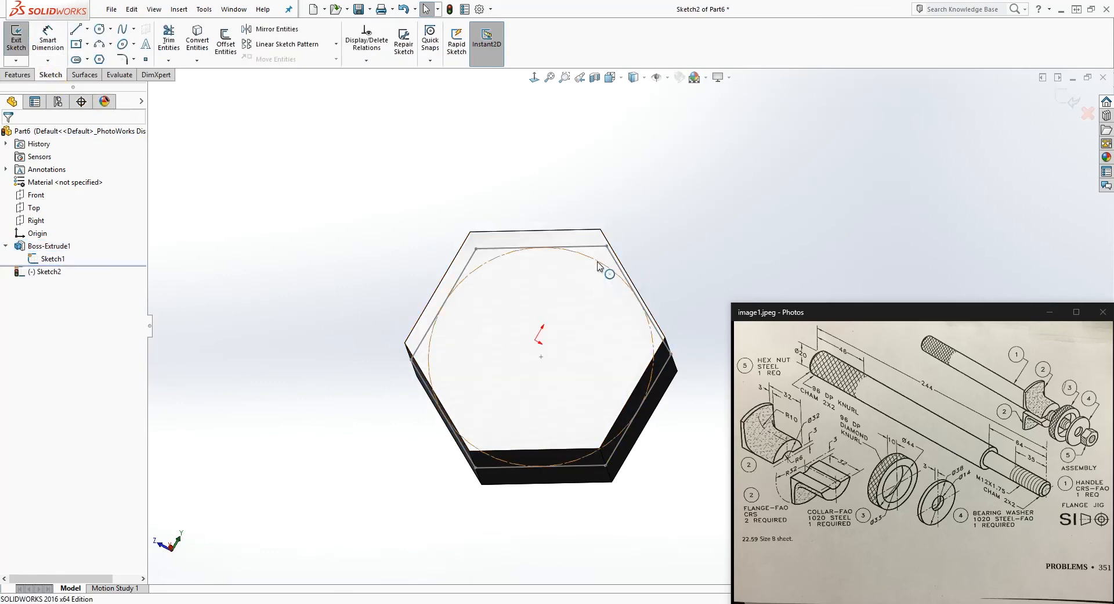
click(598, 266)
click(213, 52)
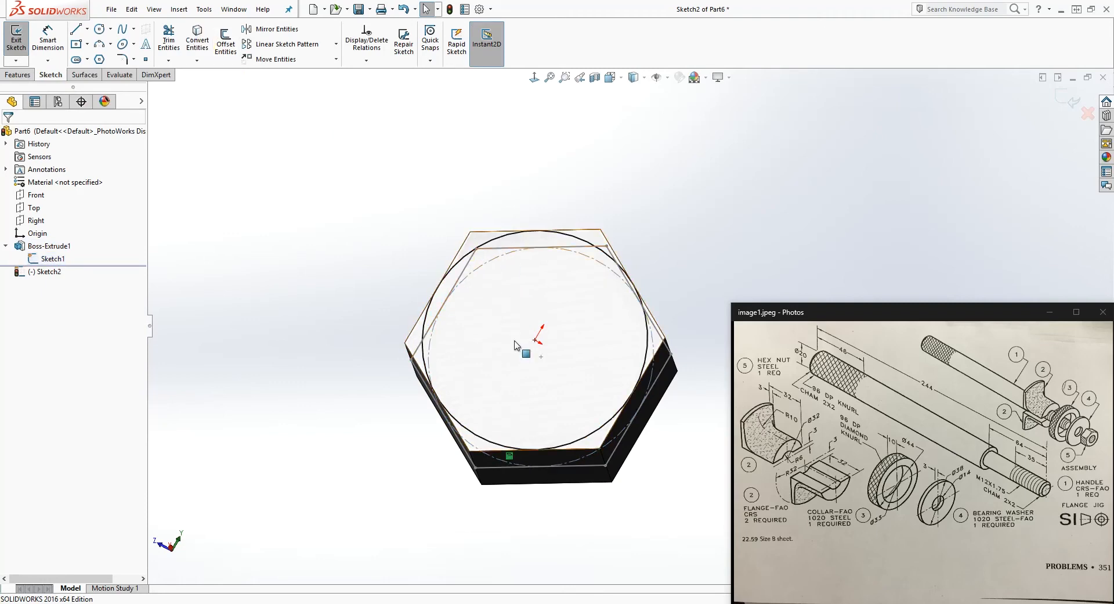
Step: Hide the original hexagon sketch again and exit the new circle sketch
right_click(51, 259)
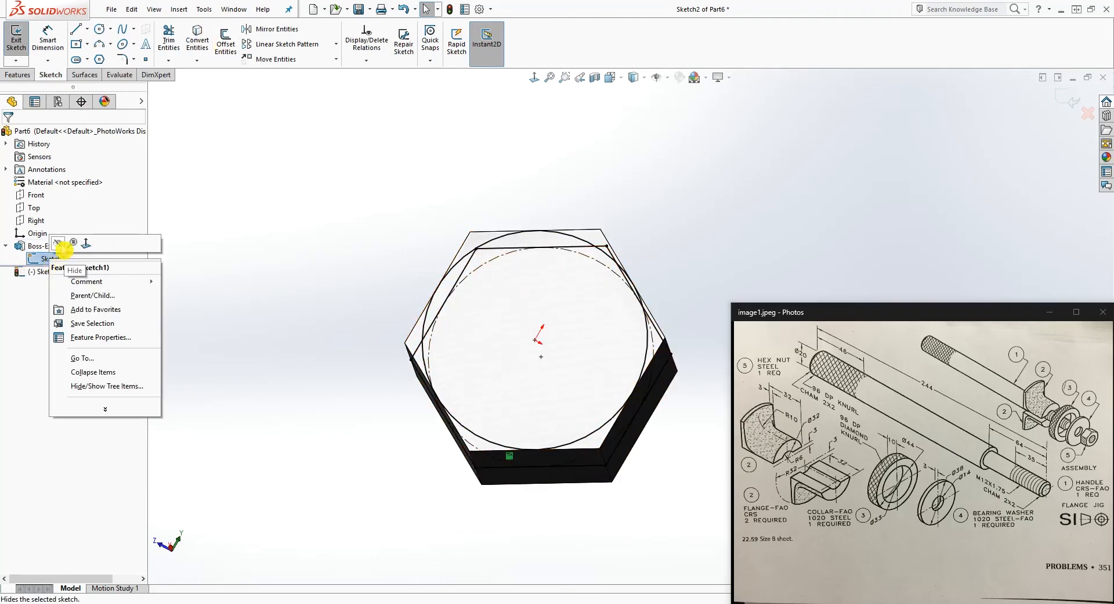
click(59, 243)
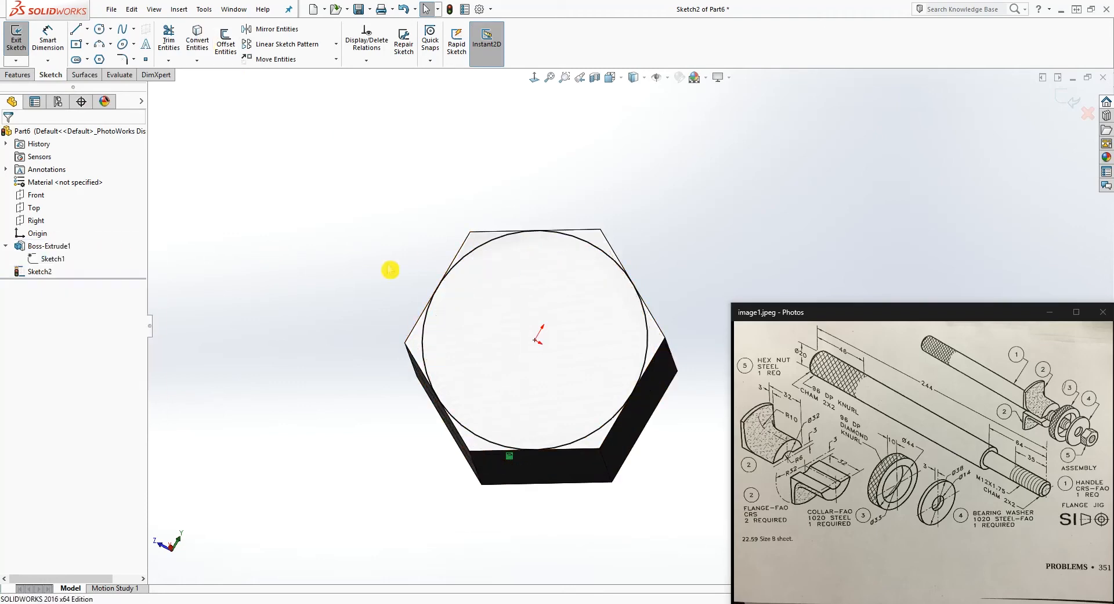
click(1062, 103)
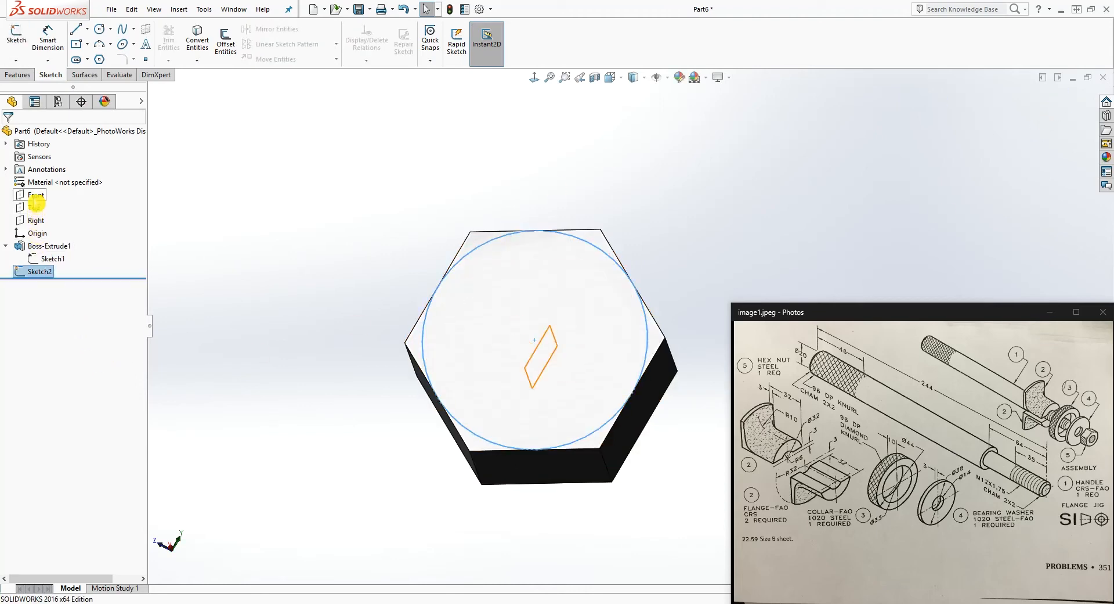
Step: Start a sketch on the Front plane and view it normal to the plane
click(37, 195)
middle_drag(385, 427, 294, 371)
click(19, 49)
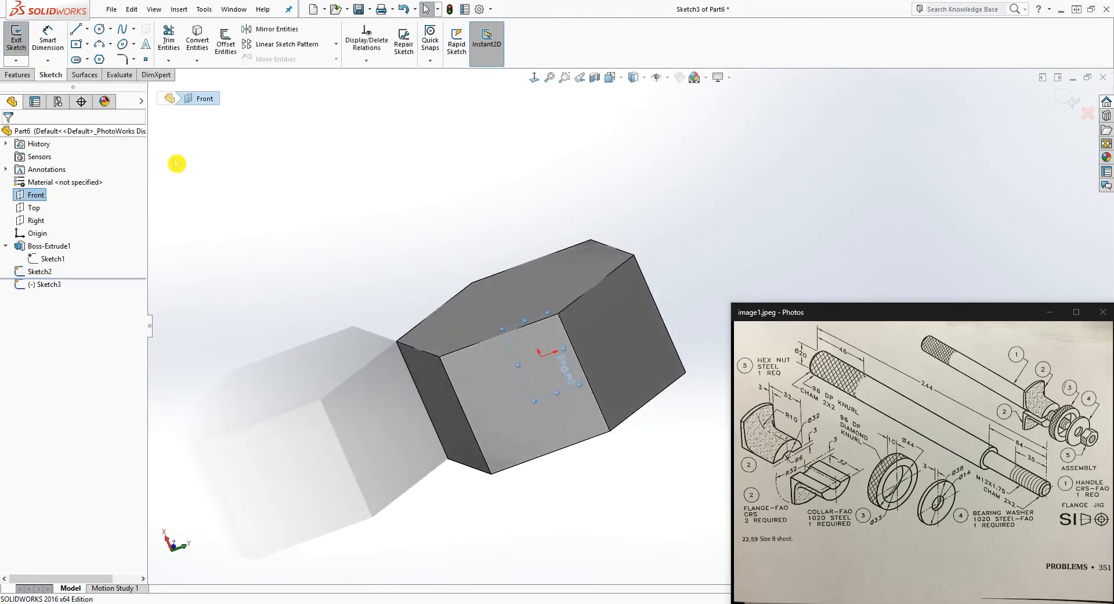
click(534, 77)
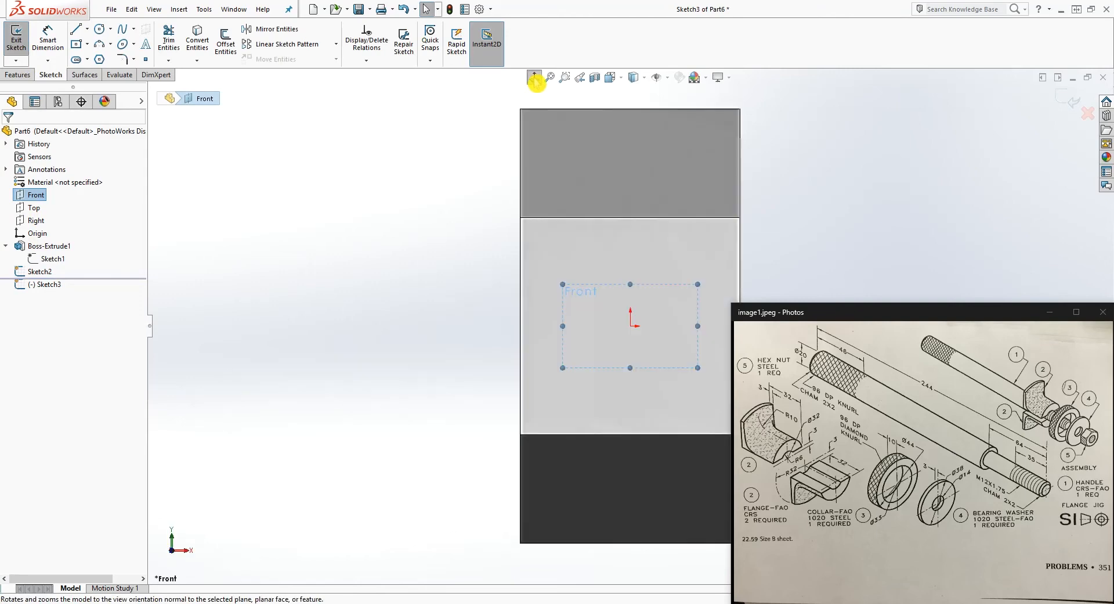
scroll(772, 273, down, 3)
middle_drag(642, 251, 573, 246)
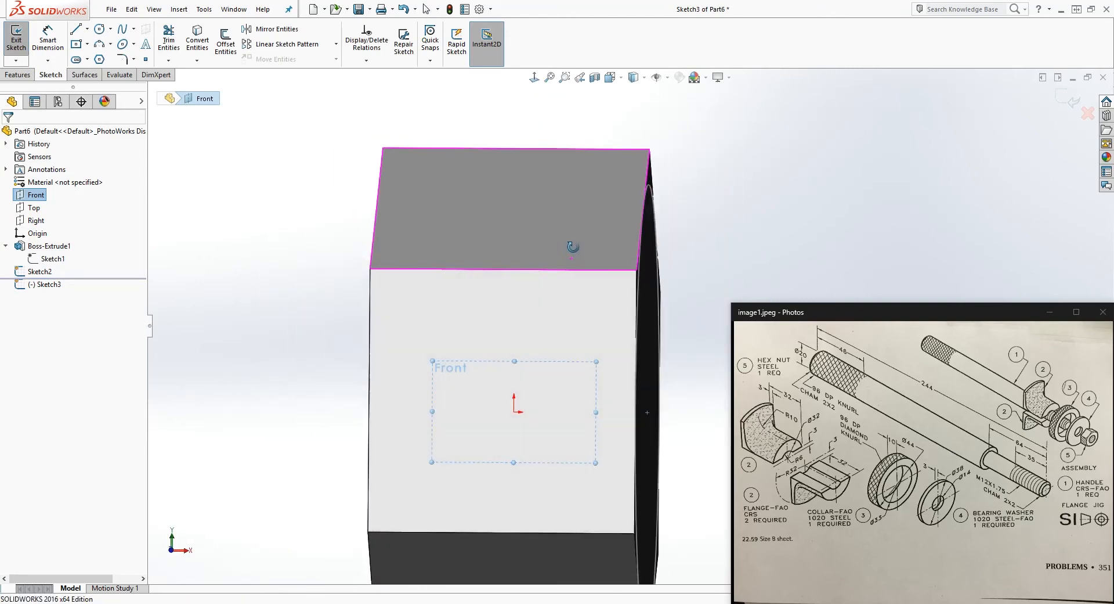
click(534, 78)
scroll(749, 188, down, 3)
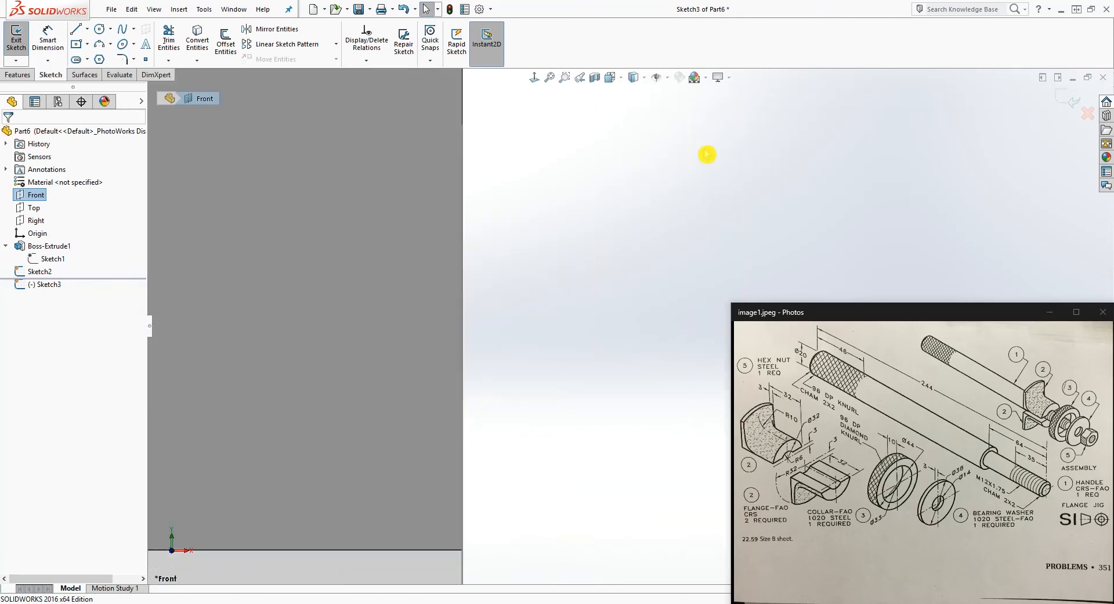
Step: Sketch a closed right triangle across the nut's upper end corner, its vertical side on the end face and sloping side about 2.38 long
click(75, 29)
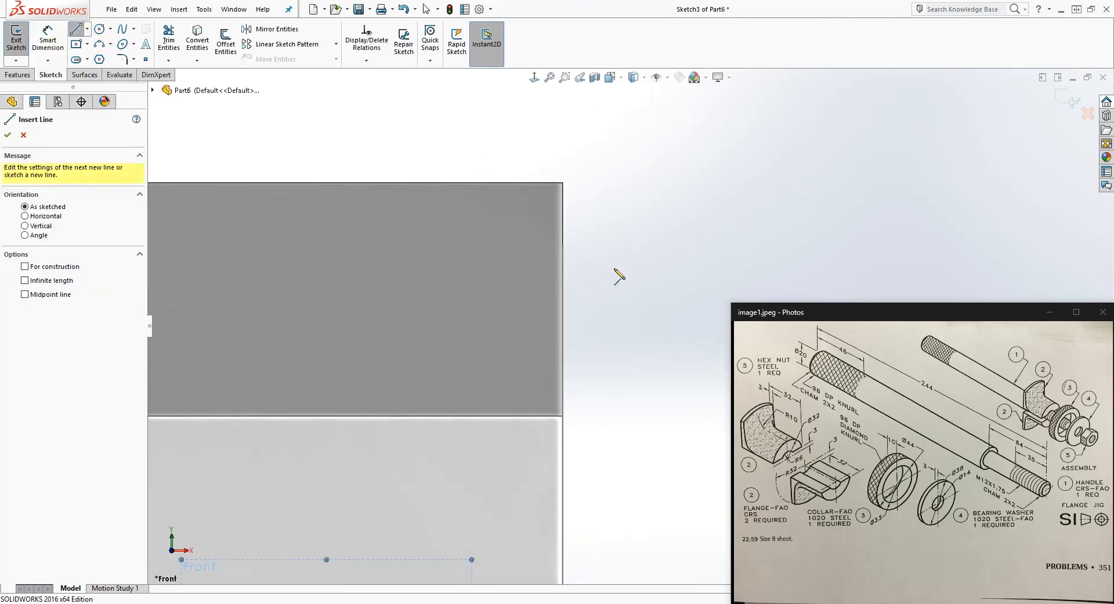
click(562, 229)
click(562, 140)
click(502, 140)
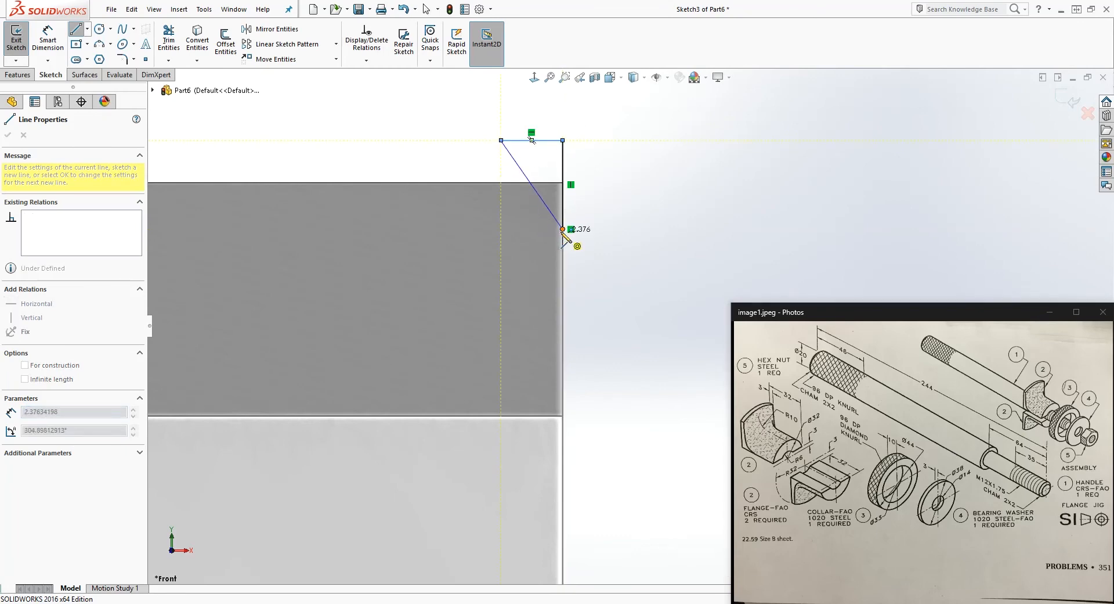
click(562, 229)
key(Escape)
click(598, 286)
Step: Dimension the angle between the triangle's vertical and sloping sides as 30°
right_drag(598, 285, 591, 246)
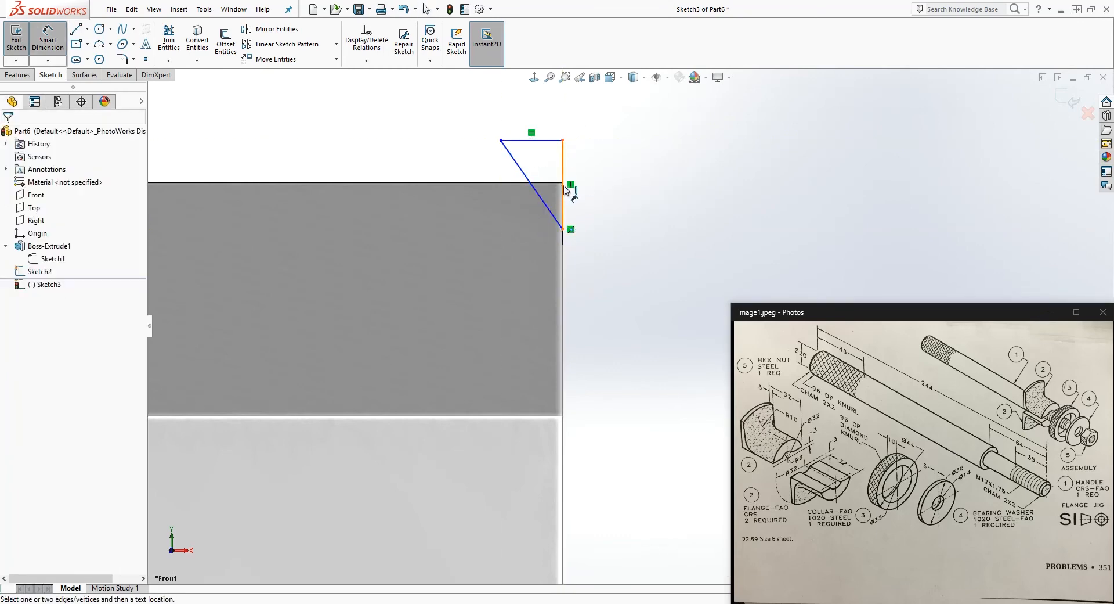
click(564, 189)
click(534, 187)
click(545, 177)
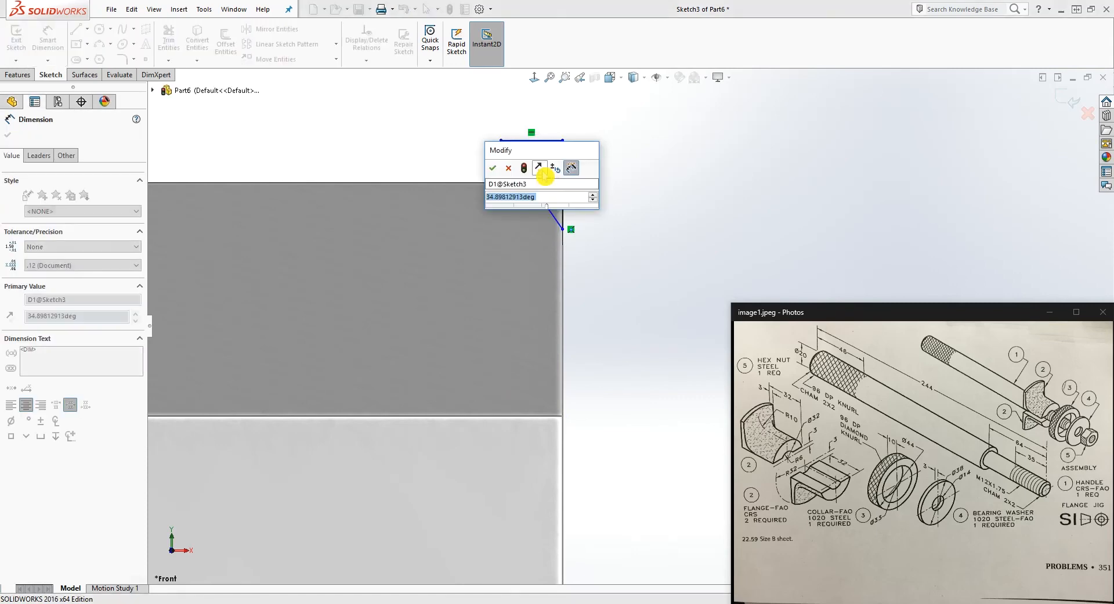
text(30)
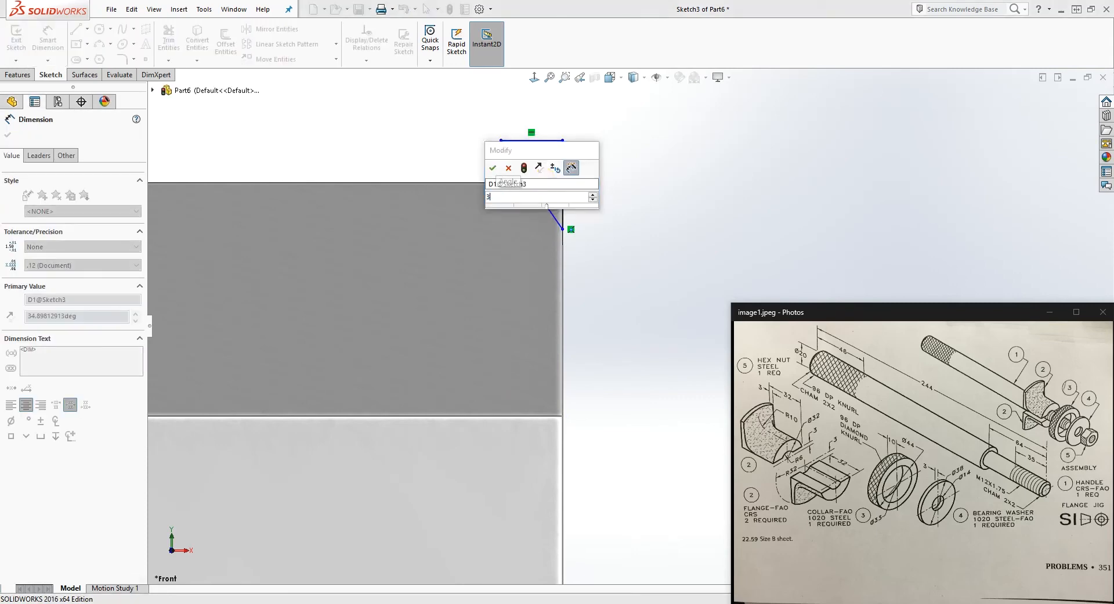
key(Return)
key(Escape)
Step: Add a Pierce relation between the triangle's lower corner point and the circle on the nut's end face
scroll(574, 251, down, 1)
scroll(574, 254, up, 1)
middle_drag(575, 254, 551, 220)
scroll(555, 224, down, 1)
middle_drag(634, 288, 617, 293)
click(615, 285)
ctrl+click(605, 295)
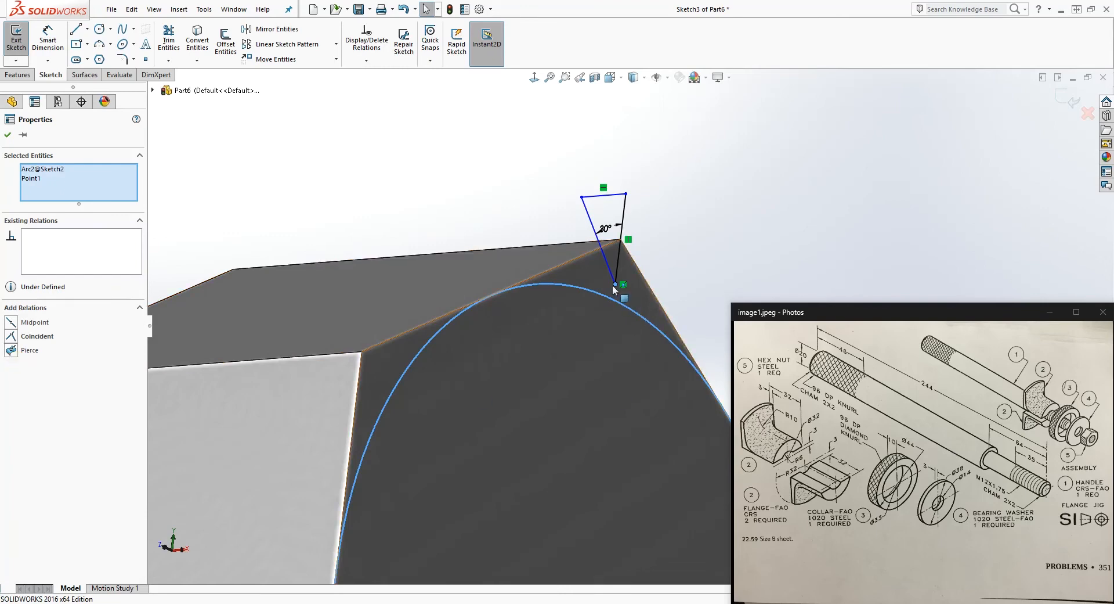
click(17, 355)
click(575, 230)
middle_drag(576, 229, 589, 261)
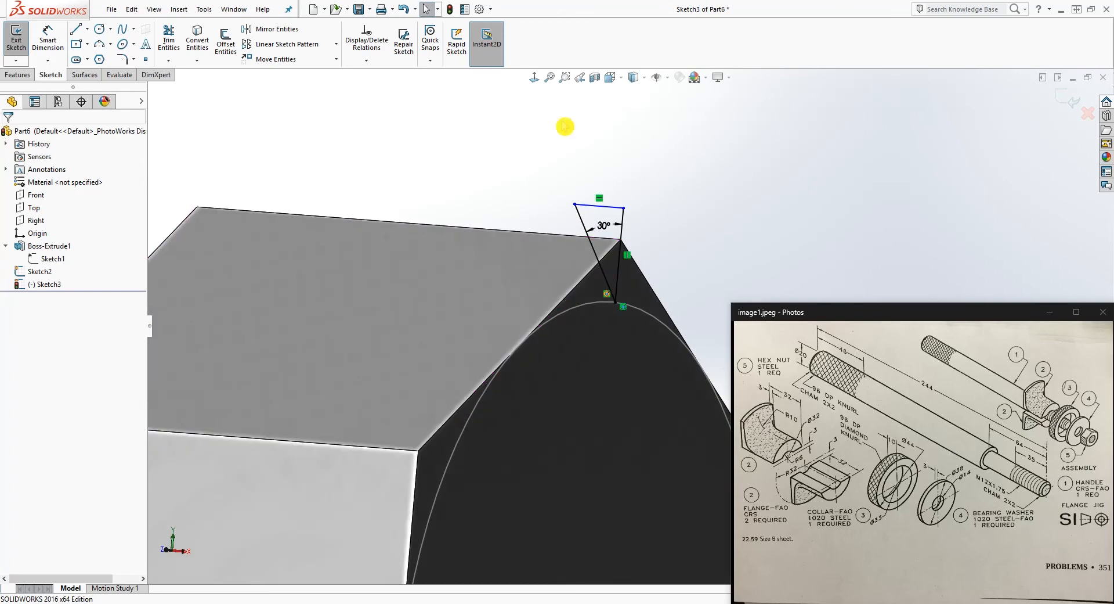
Step: Dimension the length of the triangle's vertical side as 3 in the Front-plane sketch
click(534, 78)
right_drag(804, 191, 804, 160)
click(721, 122)
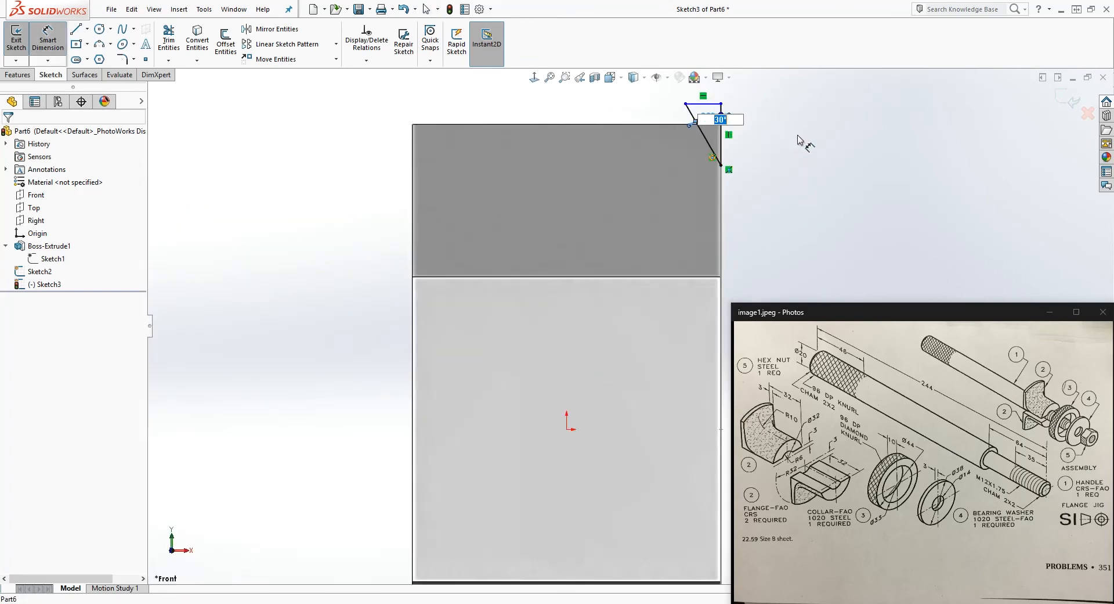
key(Return)
scroll(798, 139, down, 5)
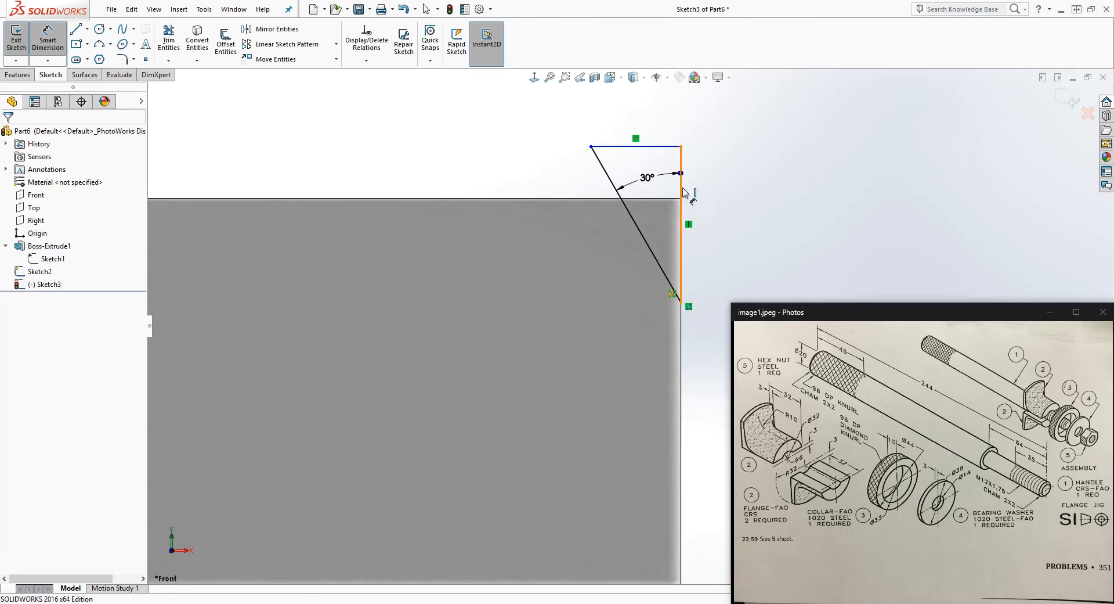
click(683, 192)
click(781, 215)
text(3)
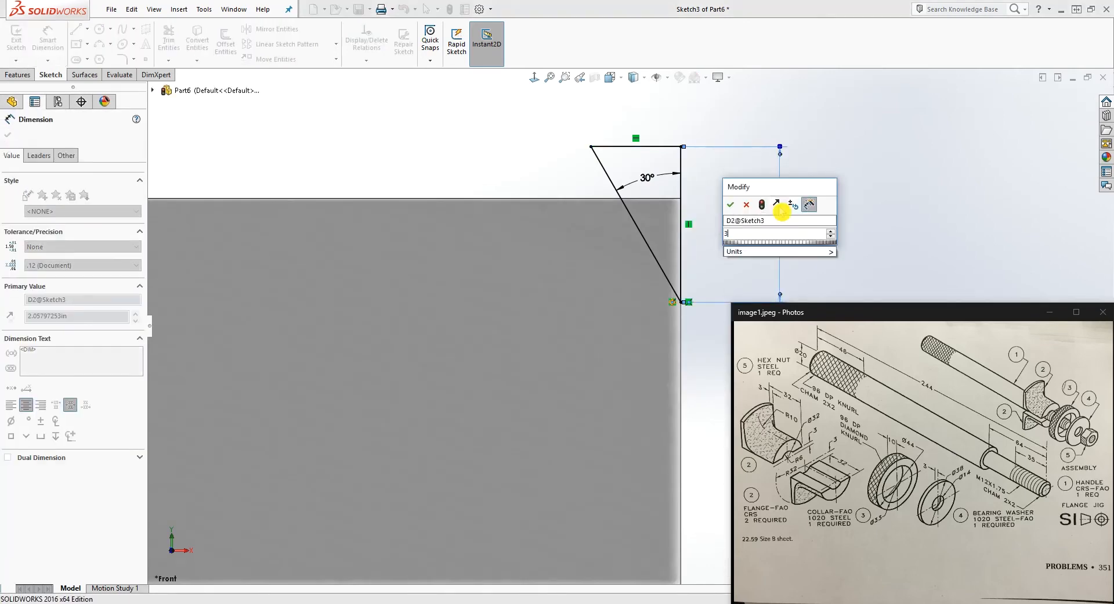
key(Return)
Step: Change the triangle's vertical side dimension to 2.5
click(780, 164)
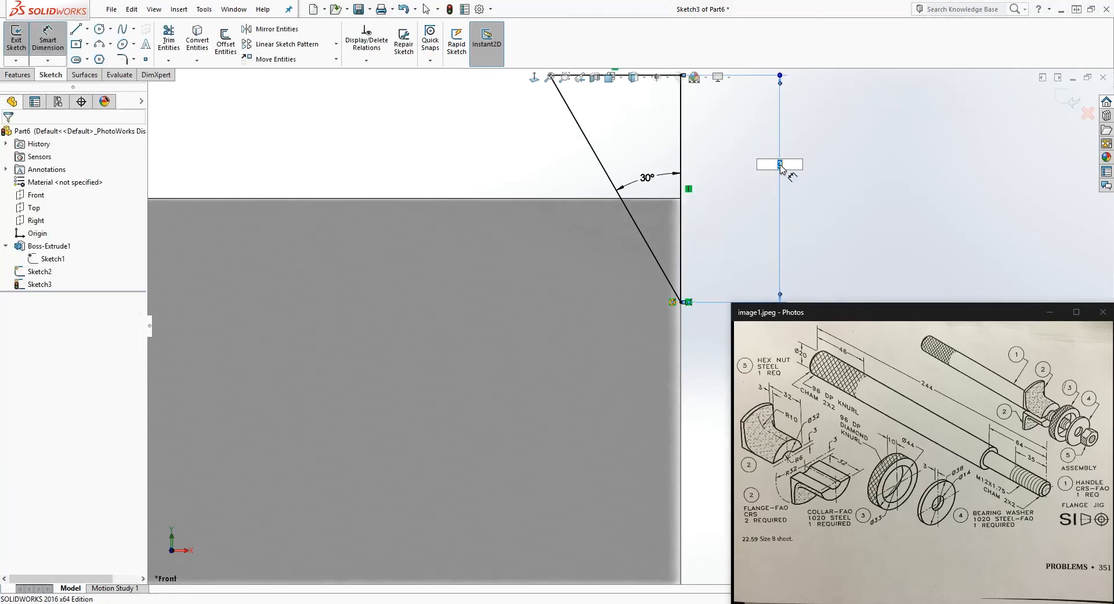
text(2.5)
key(Return)
key(Escape)
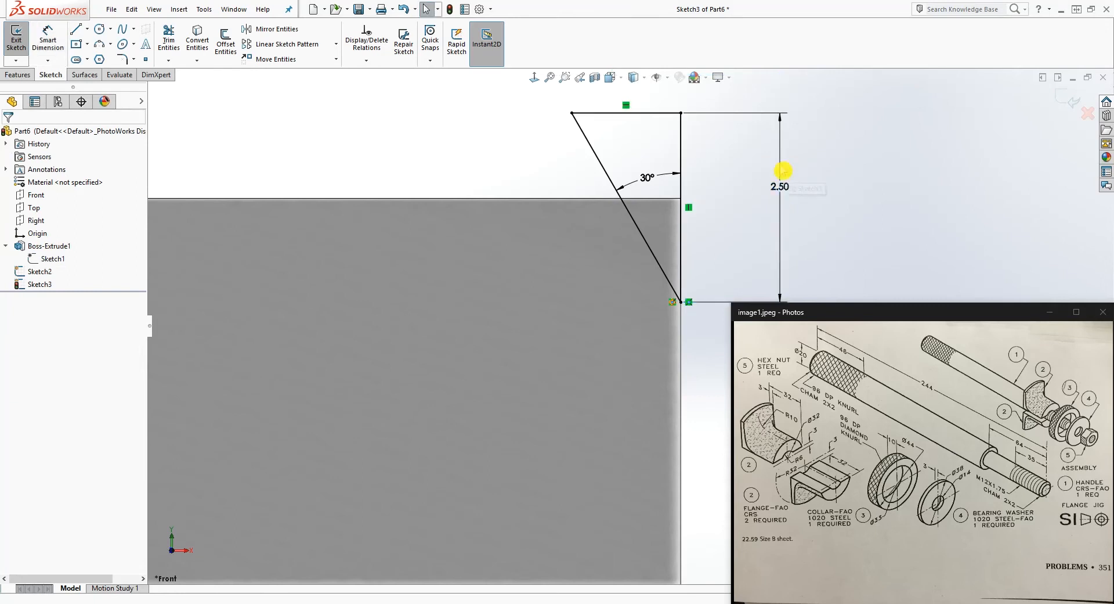
Step: Close the triangle sketch and make a Swept Cut with it as profile along the circle on the nut's end face
scroll(781, 171, up, 3)
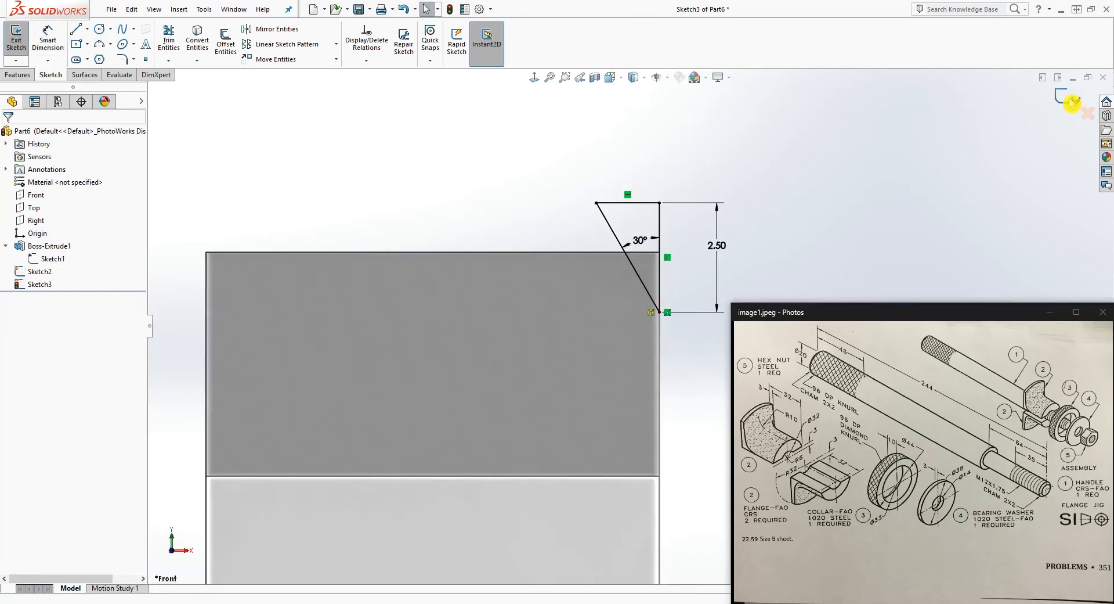
click(1071, 103)
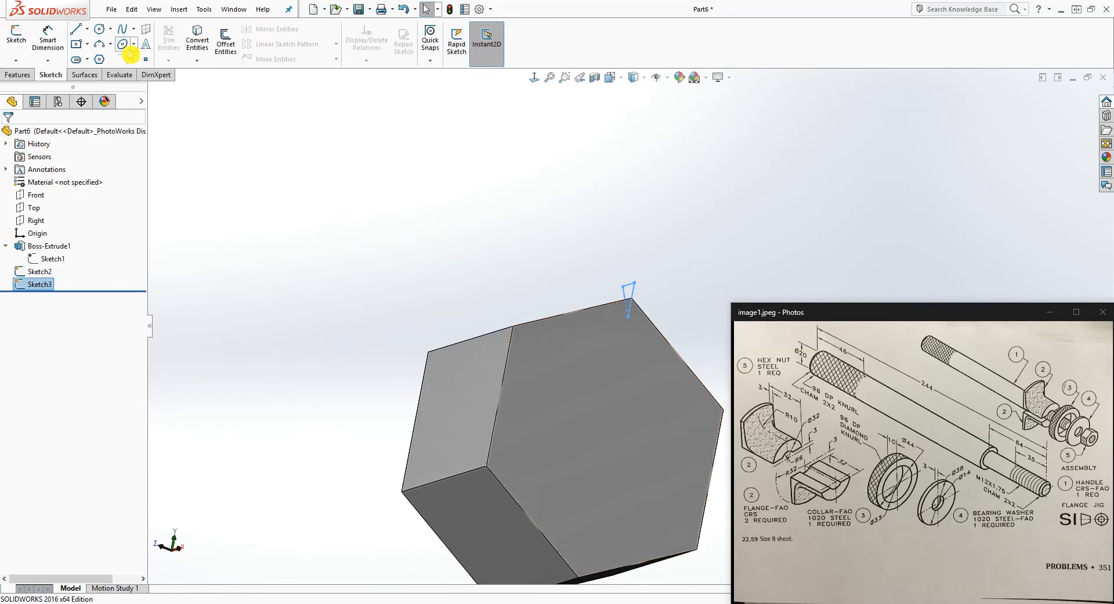
click(19, 74)
click(276, 28)
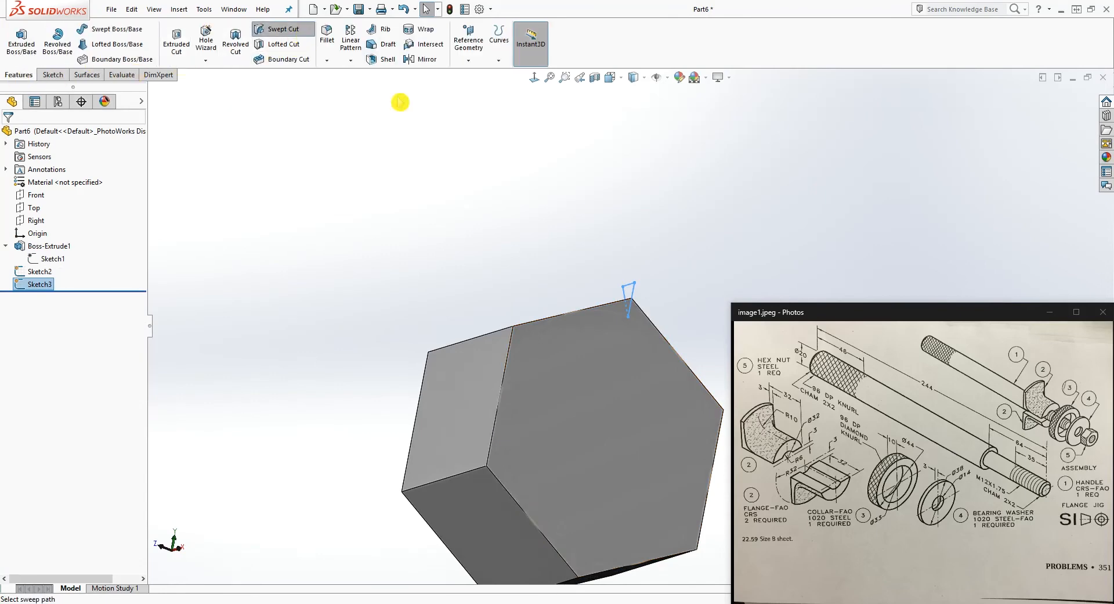
scroll(638, 331, down, 2)
click(602, 323)
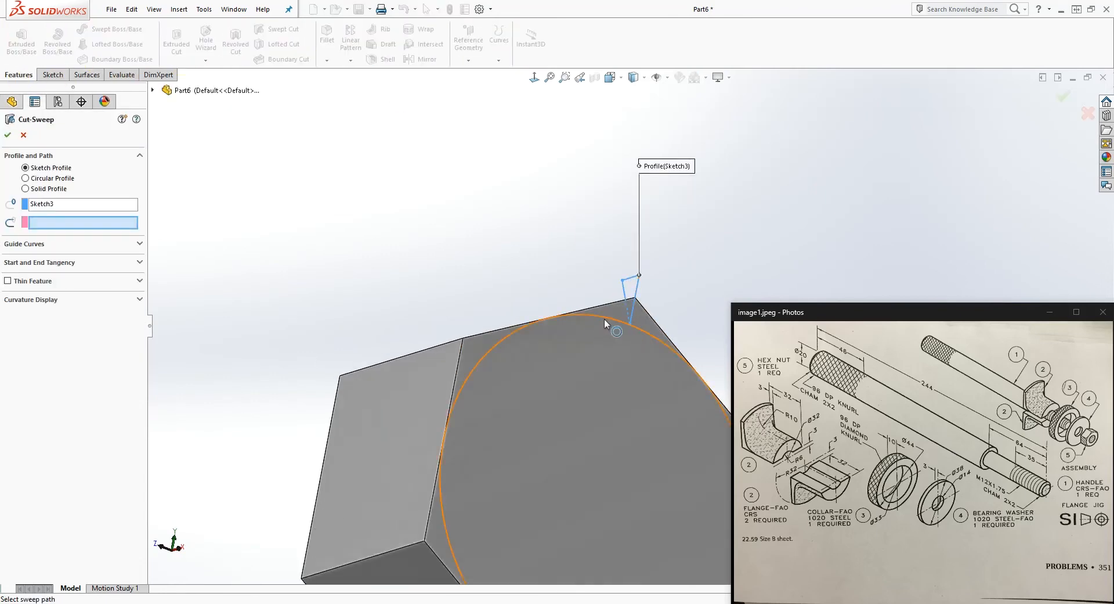
click(8, 136)
scroll(428, 167, up, 5)
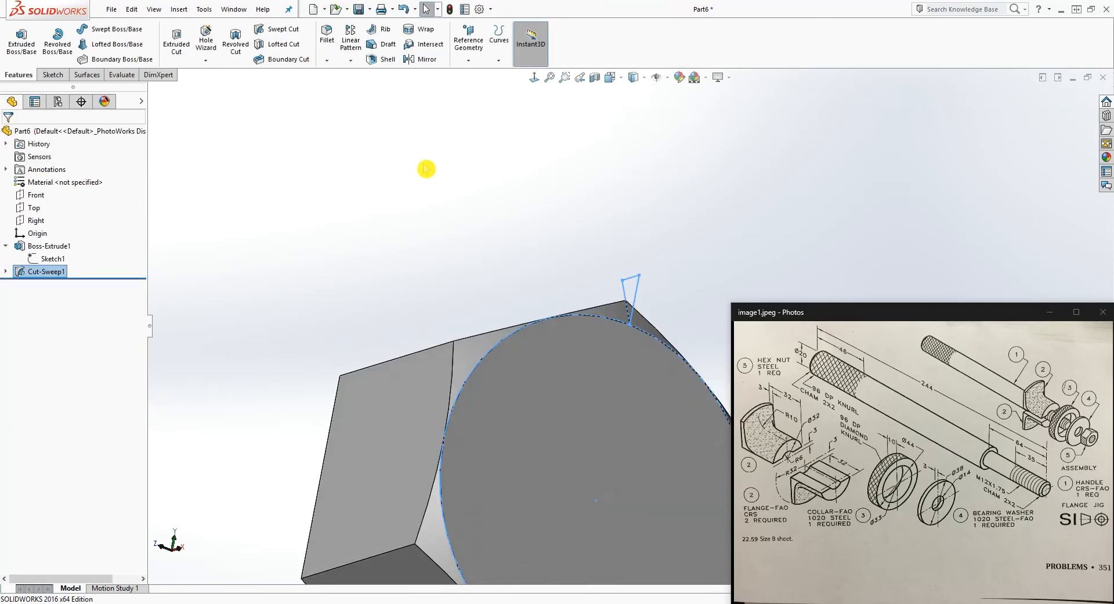
scroll(614, 377, down, 4)
middle_drag(641, 338, 583, 205)
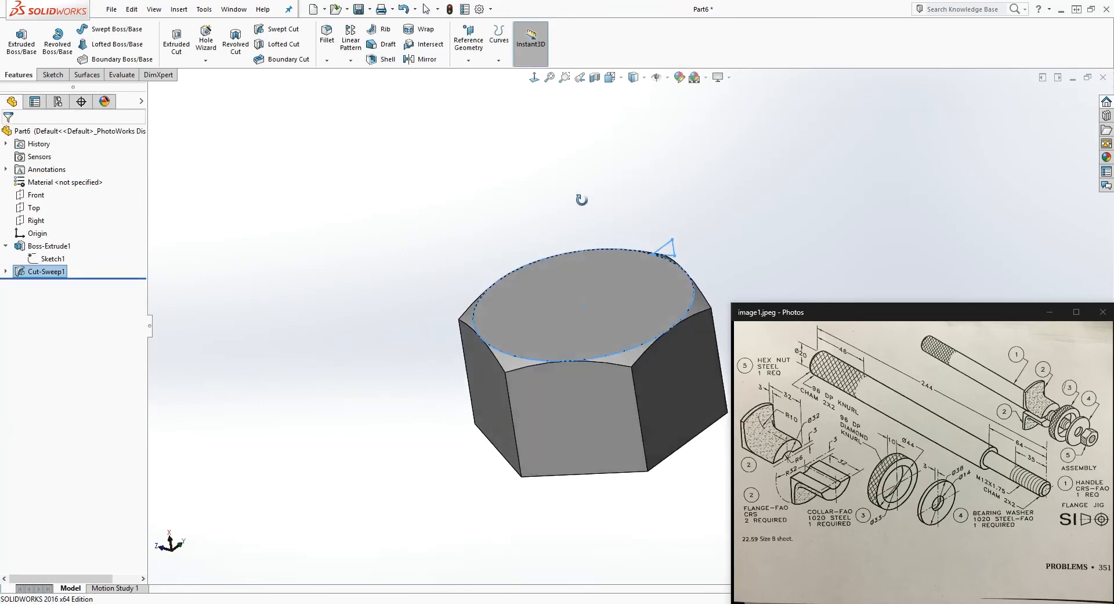
middle_drag(509, 367, 605, 335)
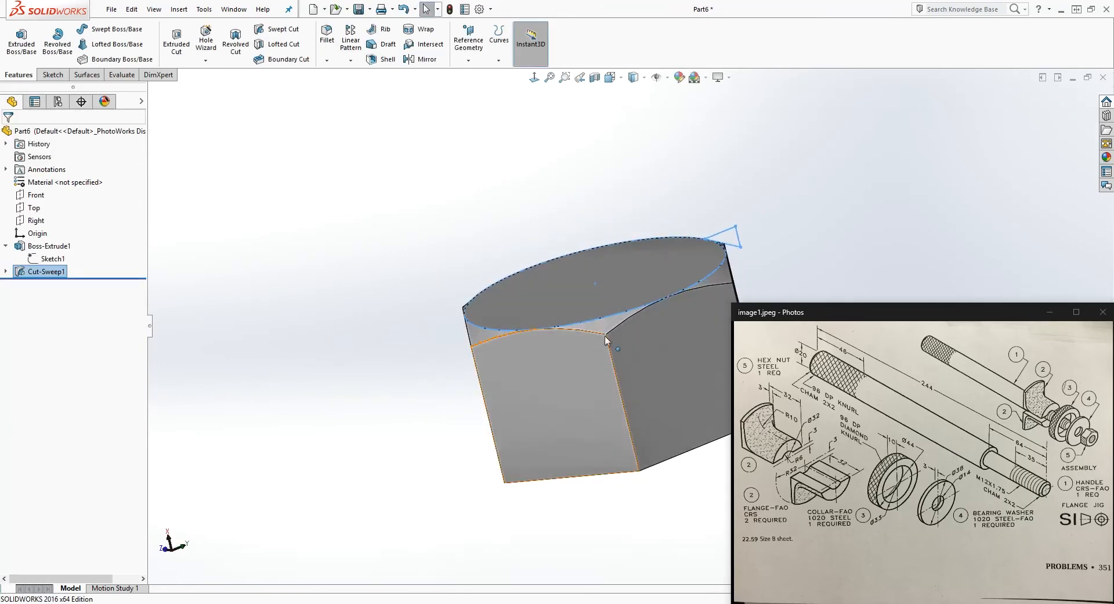
Step: Mirror the swept chamfer cut about the Right plane onto the nut's opposite end
click(780, 249)
scroll(782, 249, up, 3)
scroll(781, 249, down, 1)
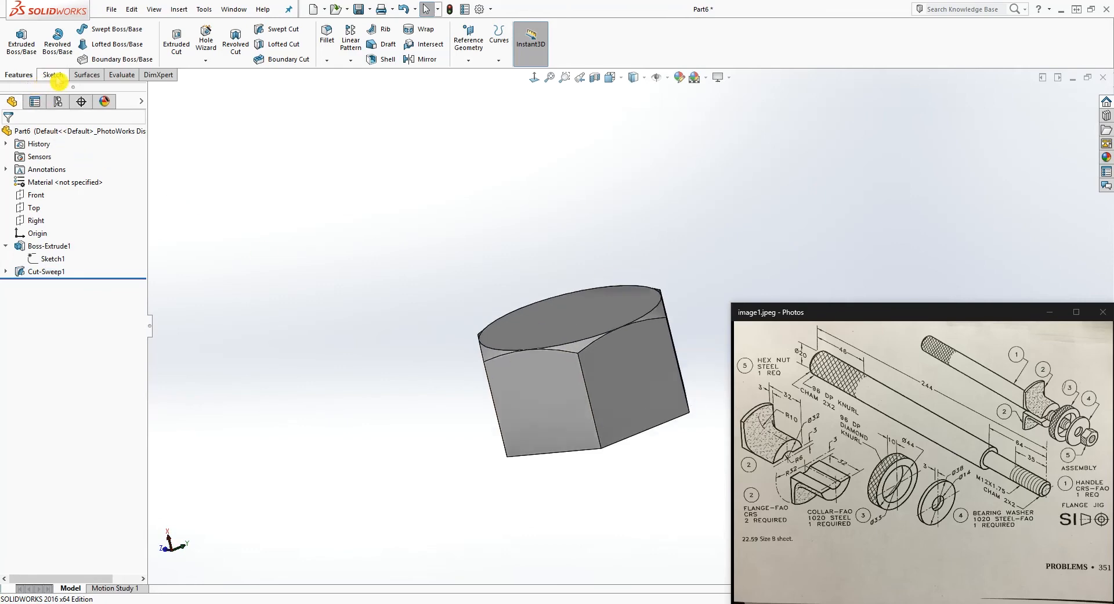
click(425, 60)
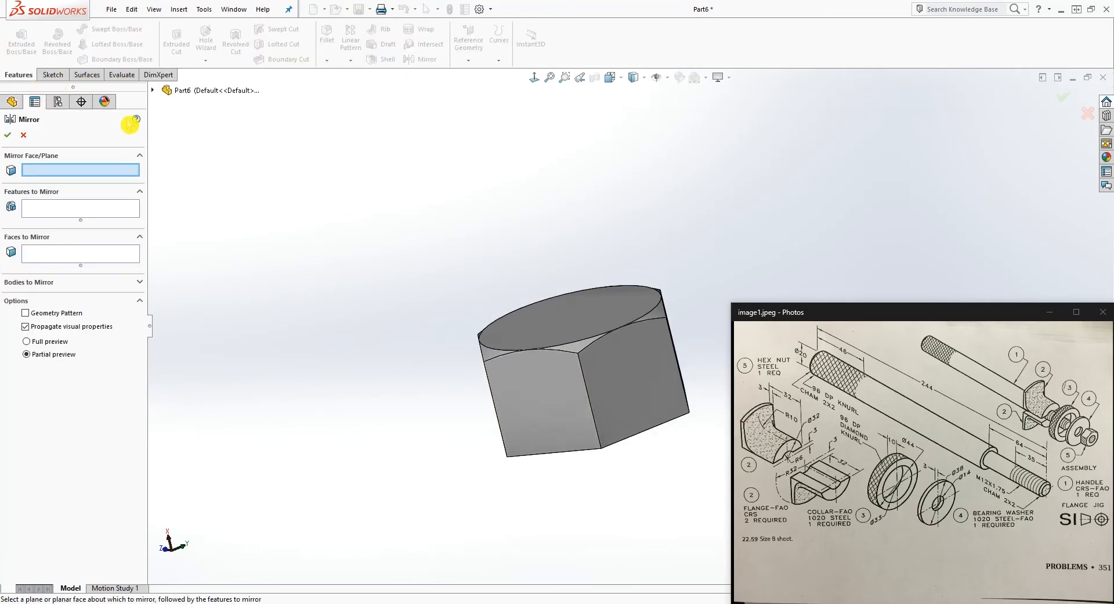
click(154, 91)
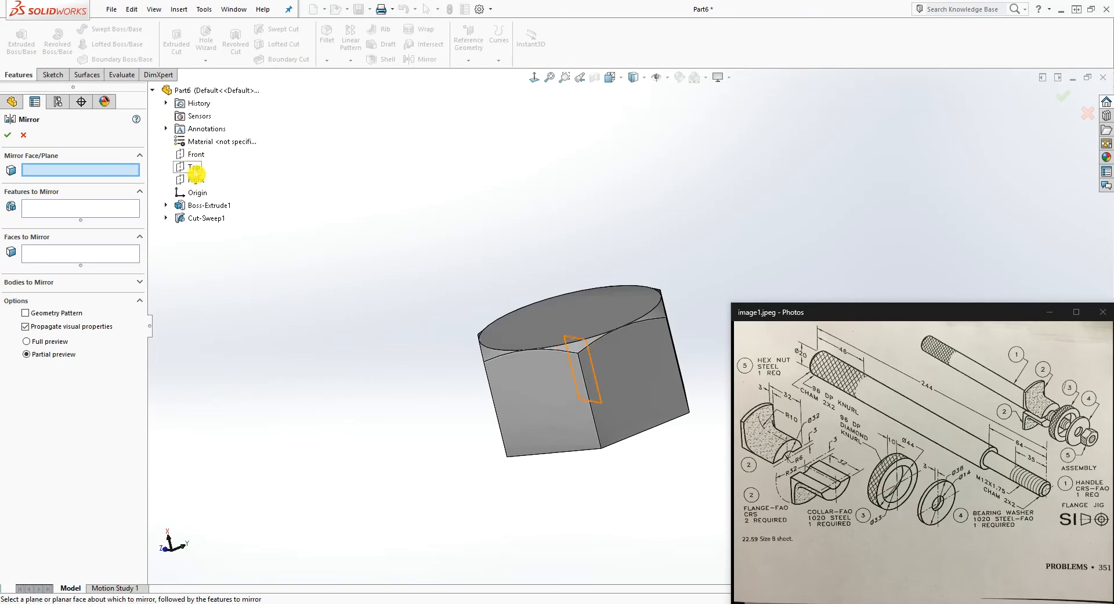
click(191, 180)
middle_drag(475, 331, 521, 381)
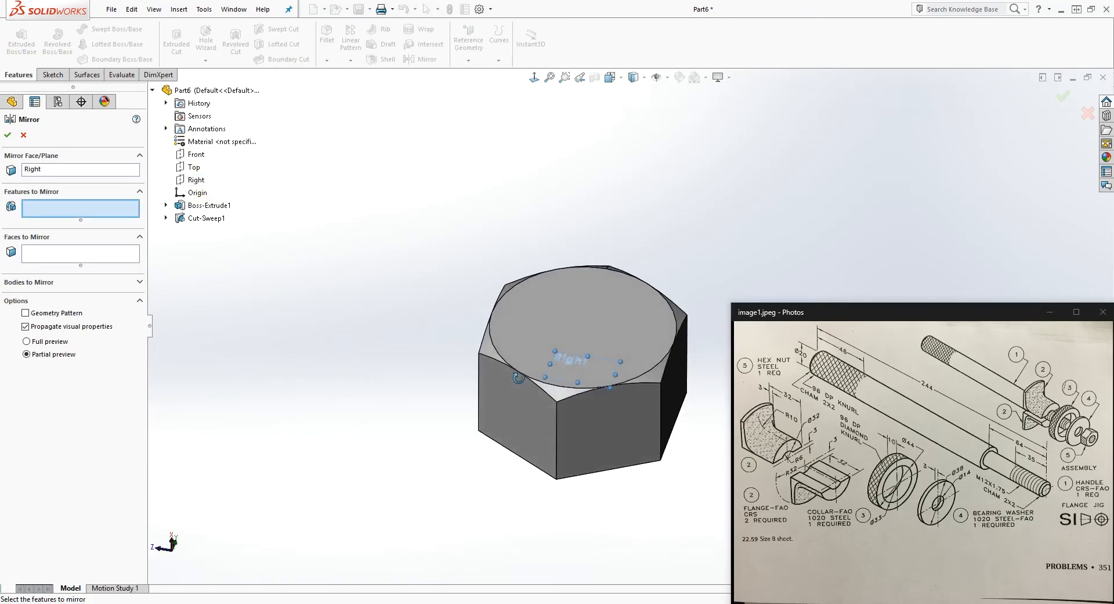
click(214, 219)
middle_drag(360, 359, 430, 261)
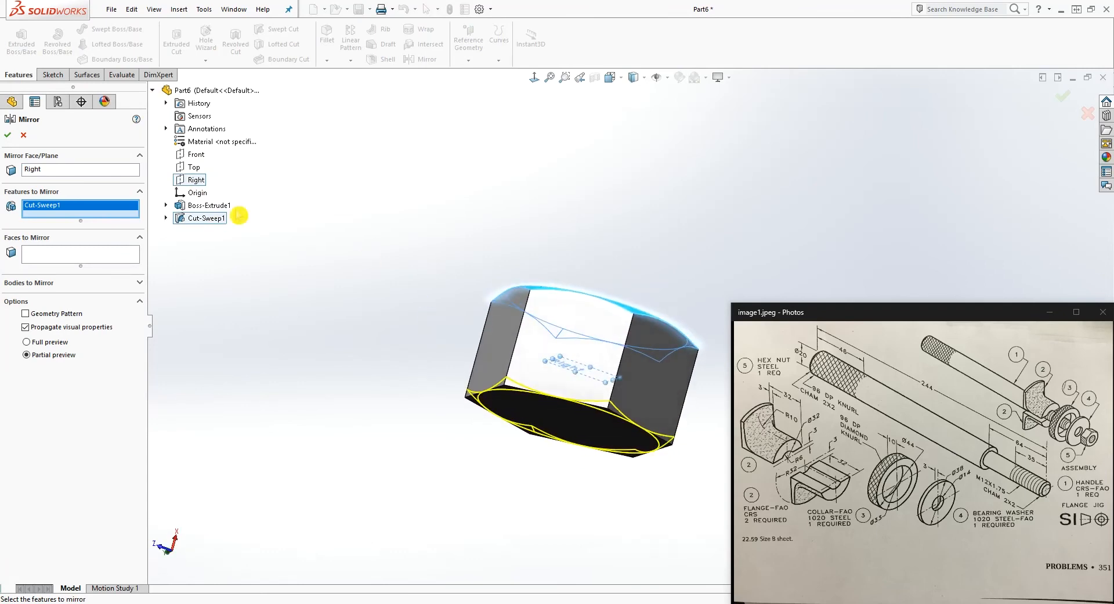
click(9, 139)
middle_drag(621, 298, 514, 497)
scroll(531, 488, up, 4)
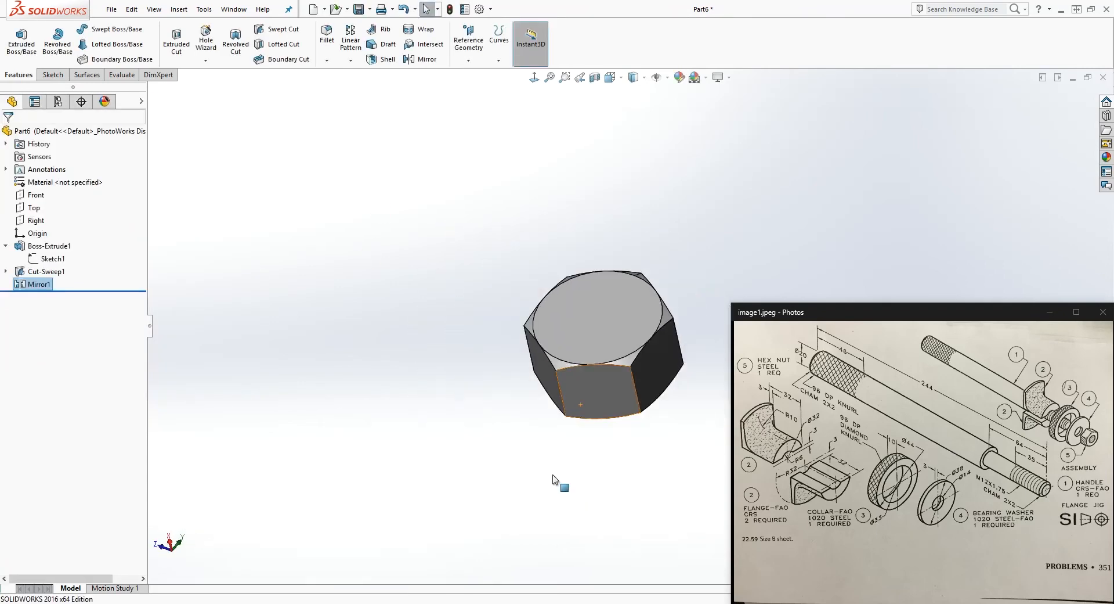
scroll(639, 408, down, 1)
key(Escape)
Step: Start a sketch on the nut's flat end face and draw a circle about 8 in in diameter centred on the origin
click(586, 265)
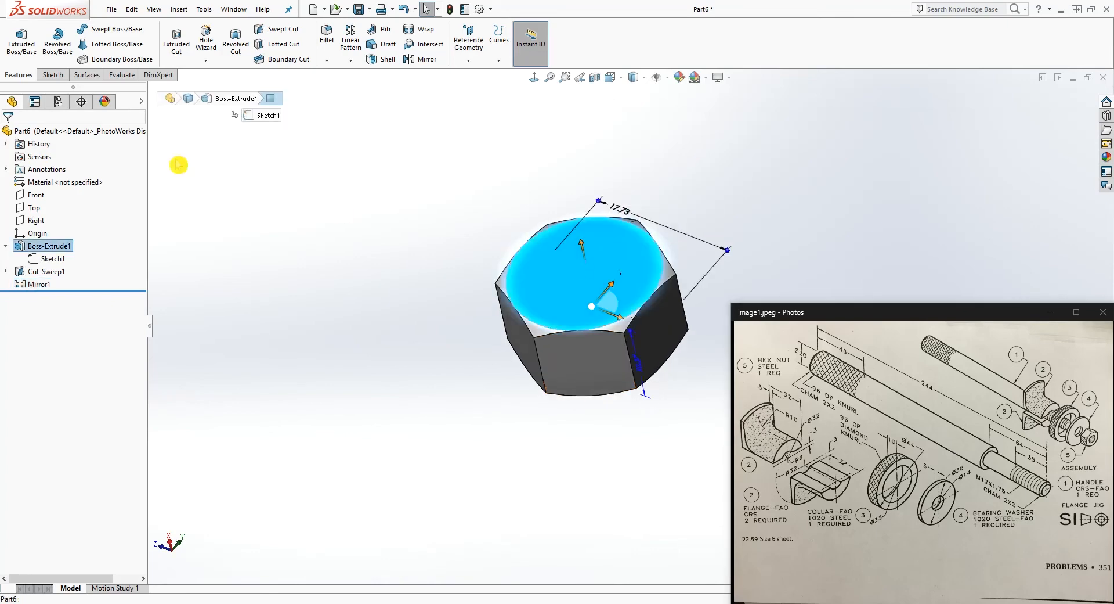
click(52, 75)
click(17, 36)
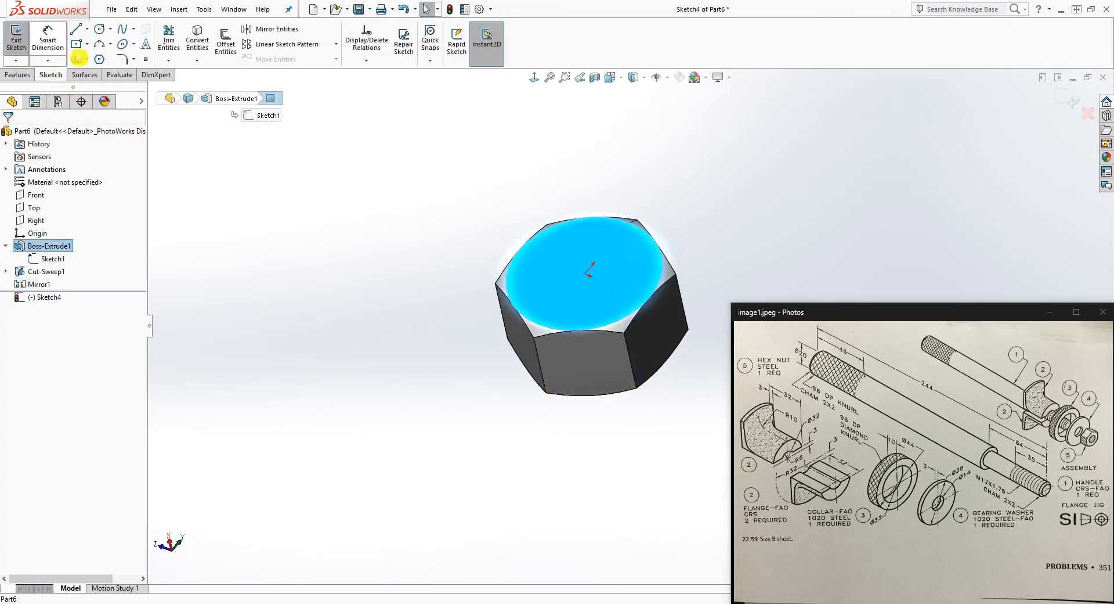
click(534, 77)
scroll(952, 246, down, 8)
scroll(560, 365, up, 8)
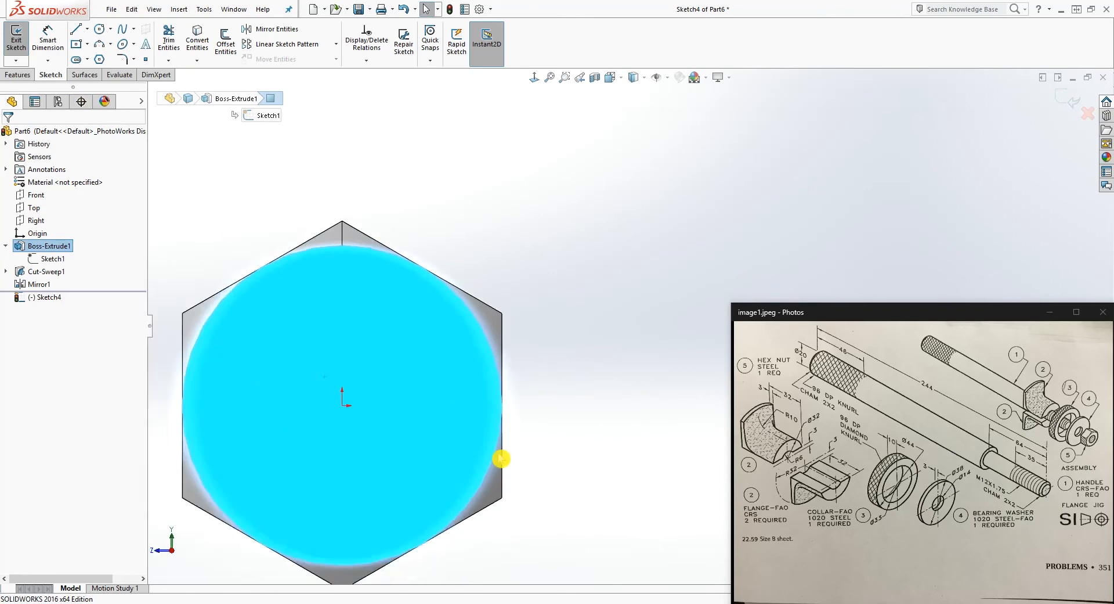
click(100, 29)
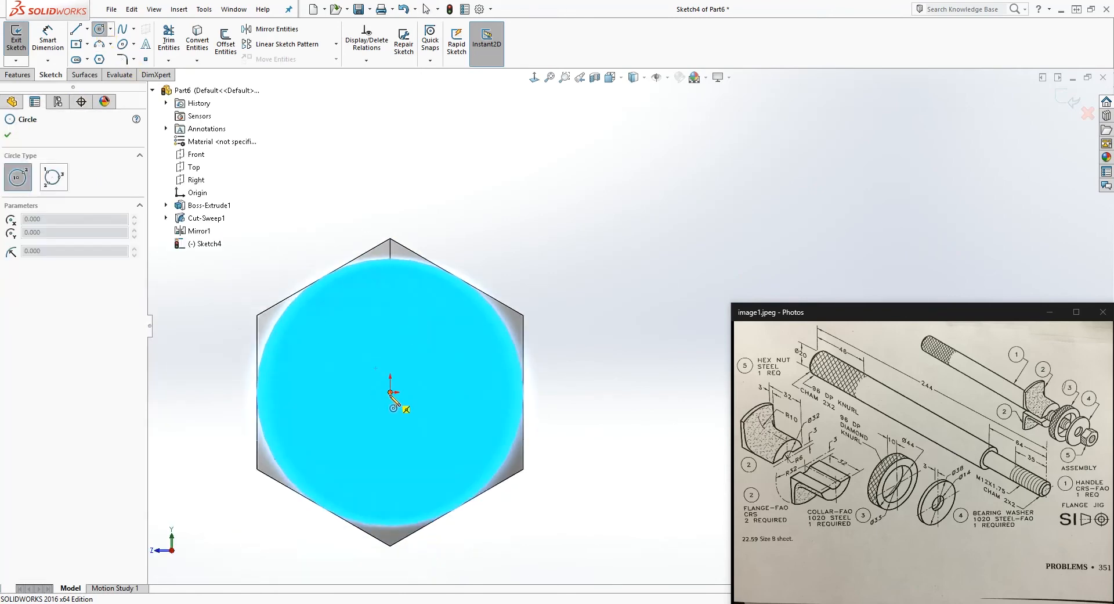
click(390, 392)
click(439, 357)
key(Escape)
Step: Dimension the circle's diameter as 12.02
right_drag(540, 470, 538, 435)
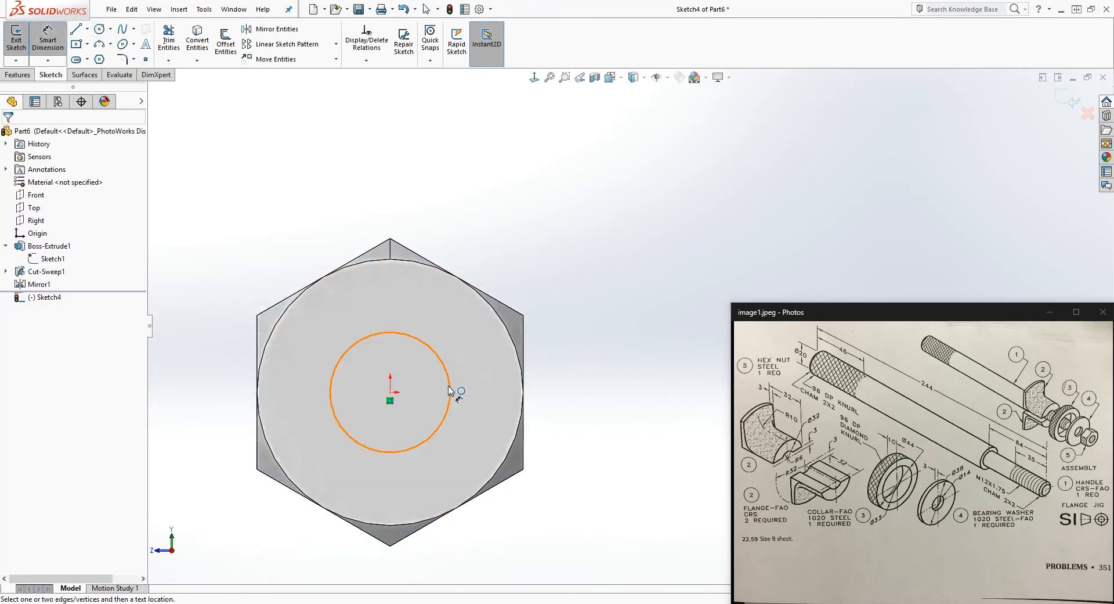
click(452, 391)
click(519, 481)
text(12.)
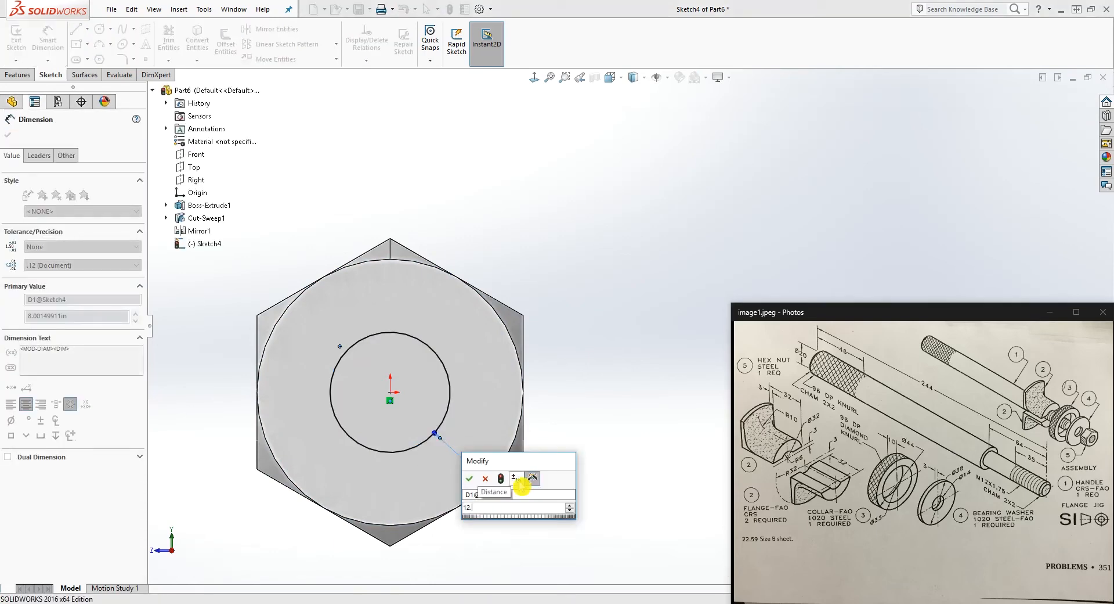
text(1)
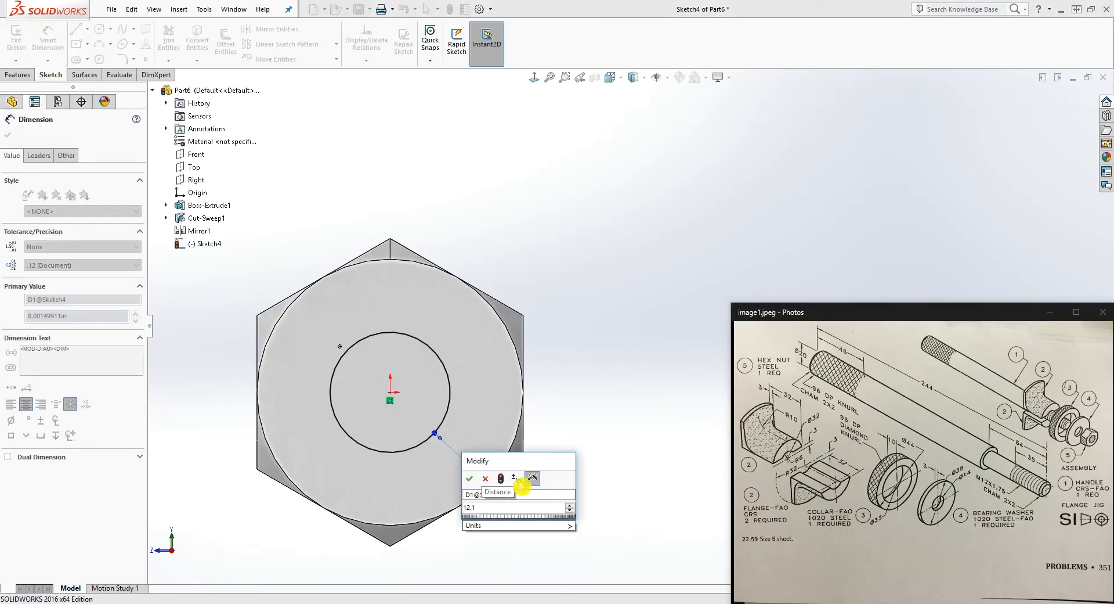
key(BackSpace)
text(02)
key(Return)
key(Escape)
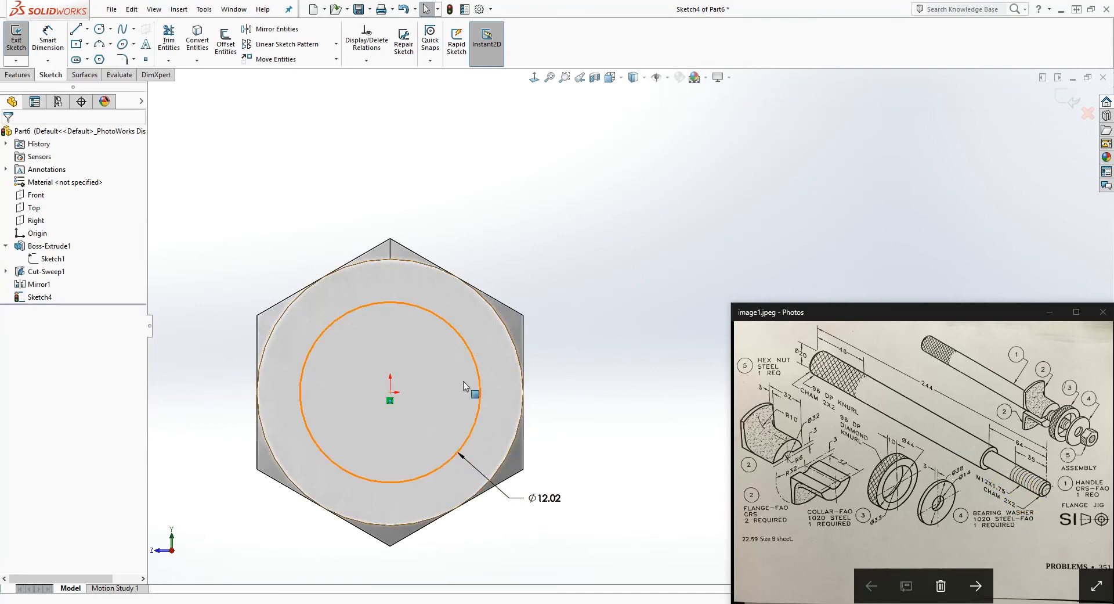
Step: Make an Extruded Cut of the circle with the Up To Next end condition to bore the nut
click(19, 75)
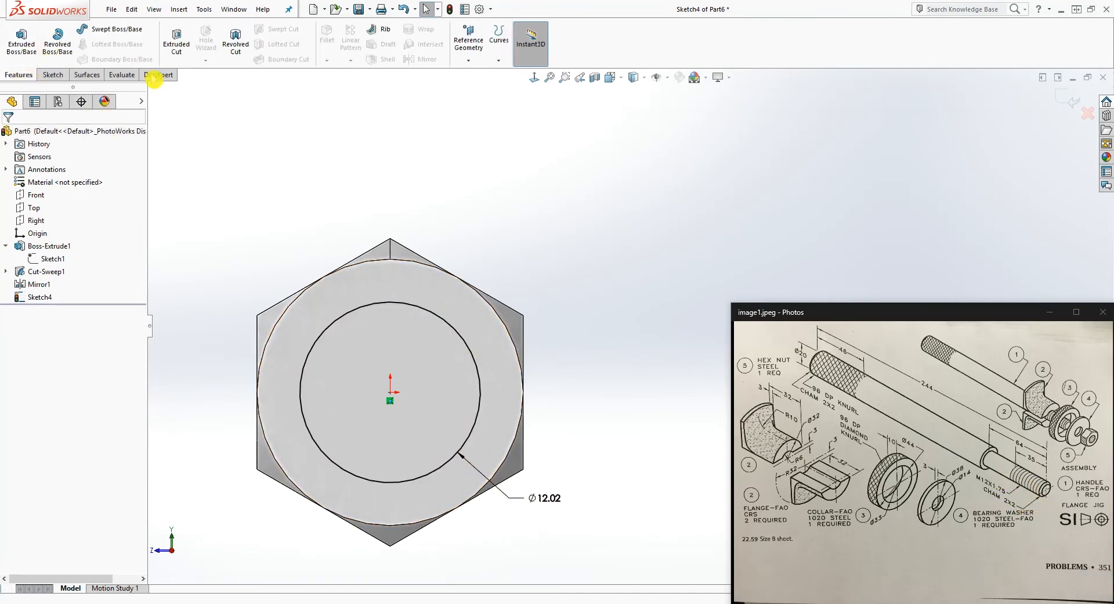
click(177, 40)
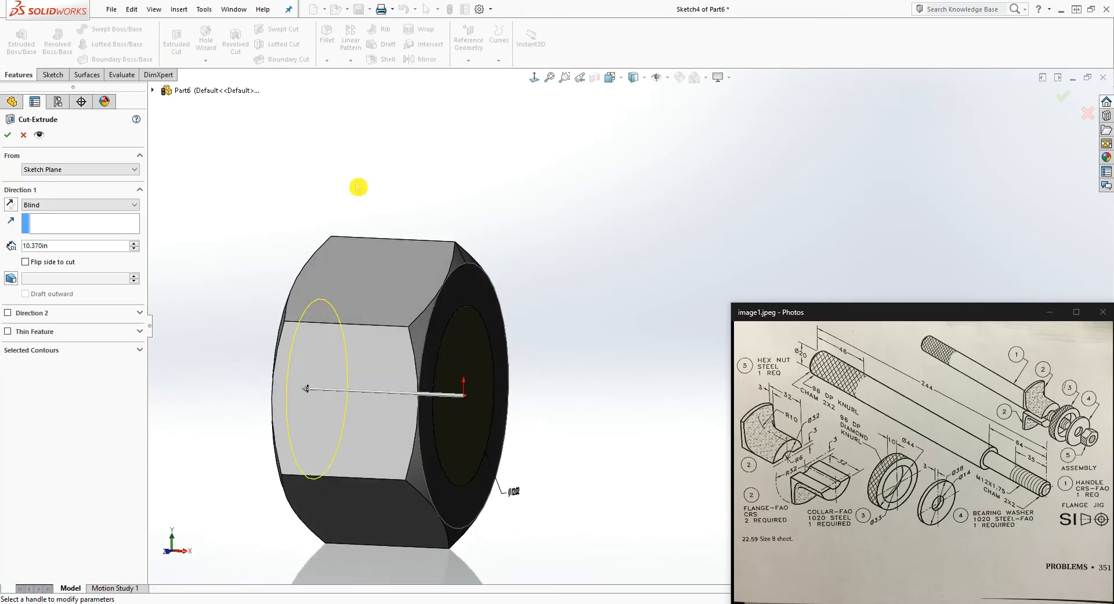
click(84, 205)
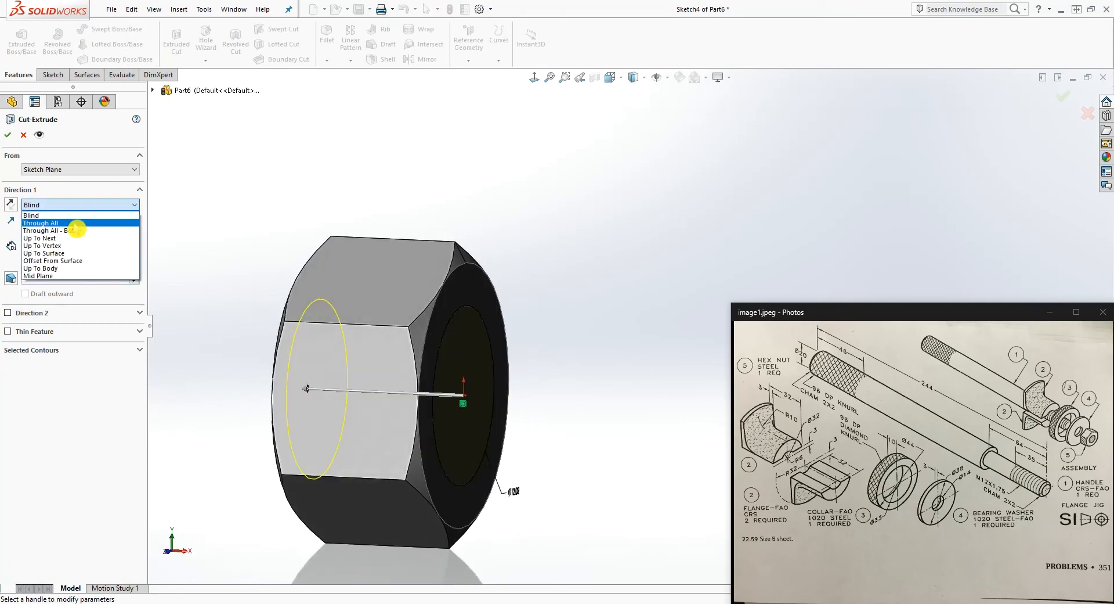
click(70, 238)
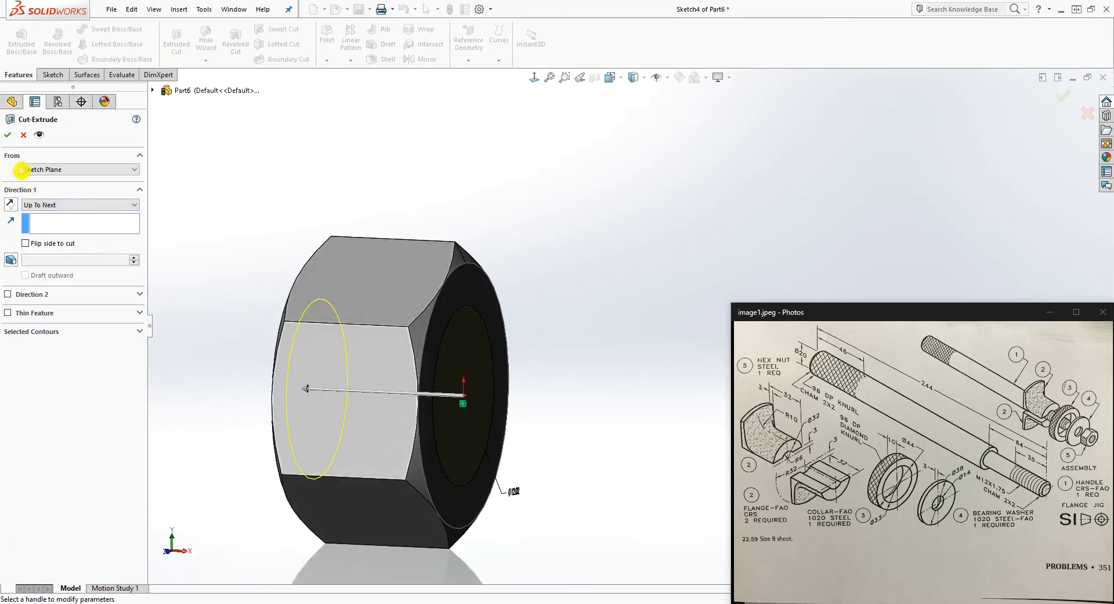
click(11, 135)
middle_drag(522, 323, 410, 115)
Step: Save the part to the Desktop as HEX NUT STEEL
click(357, 10)
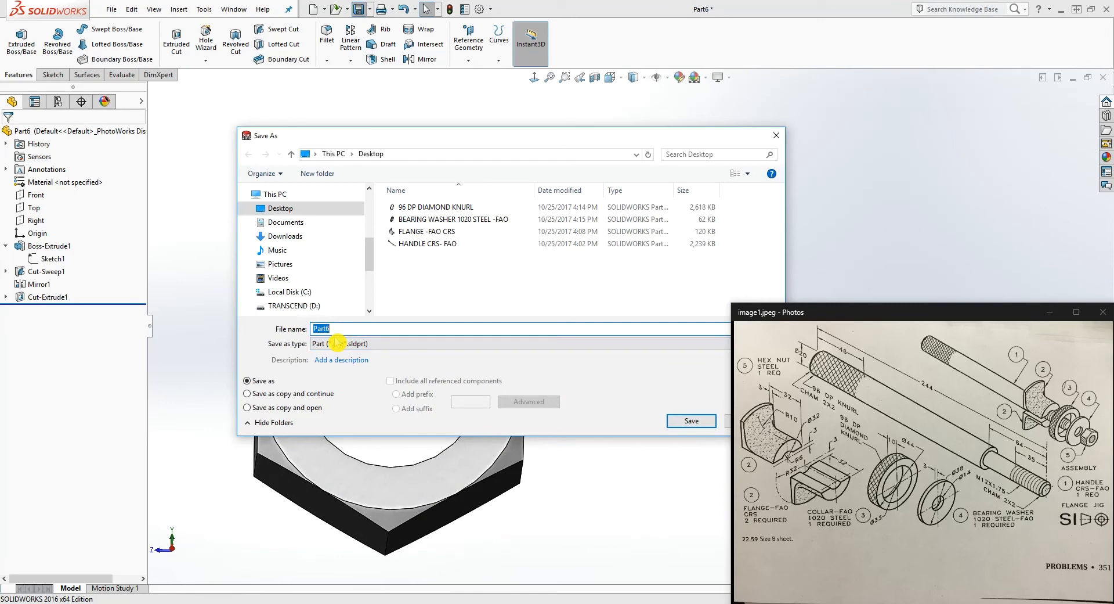
text(H)
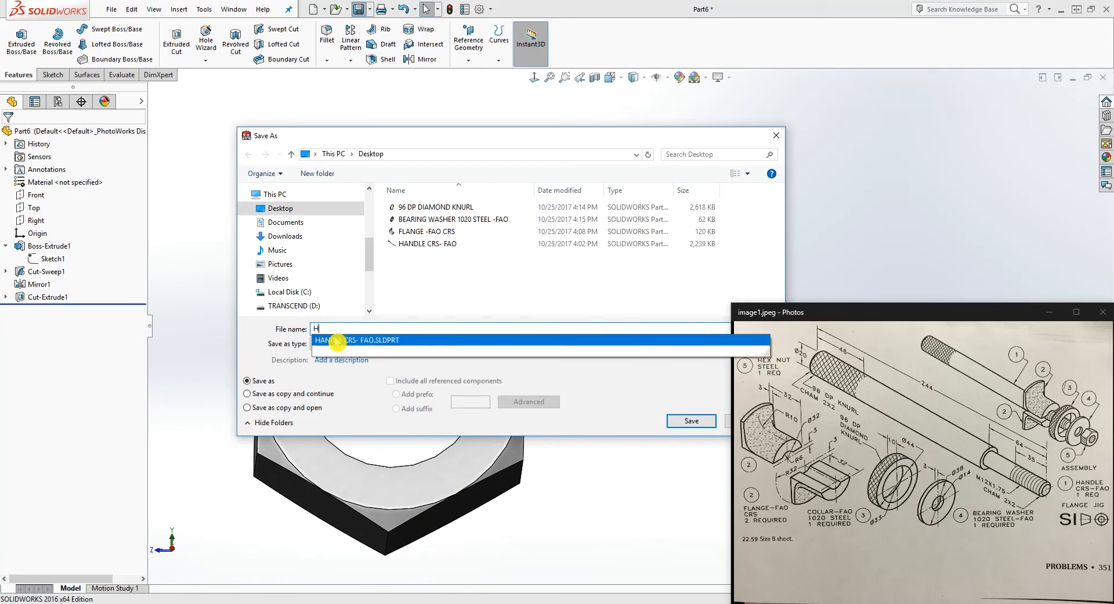
text(EX NUT STEEL)
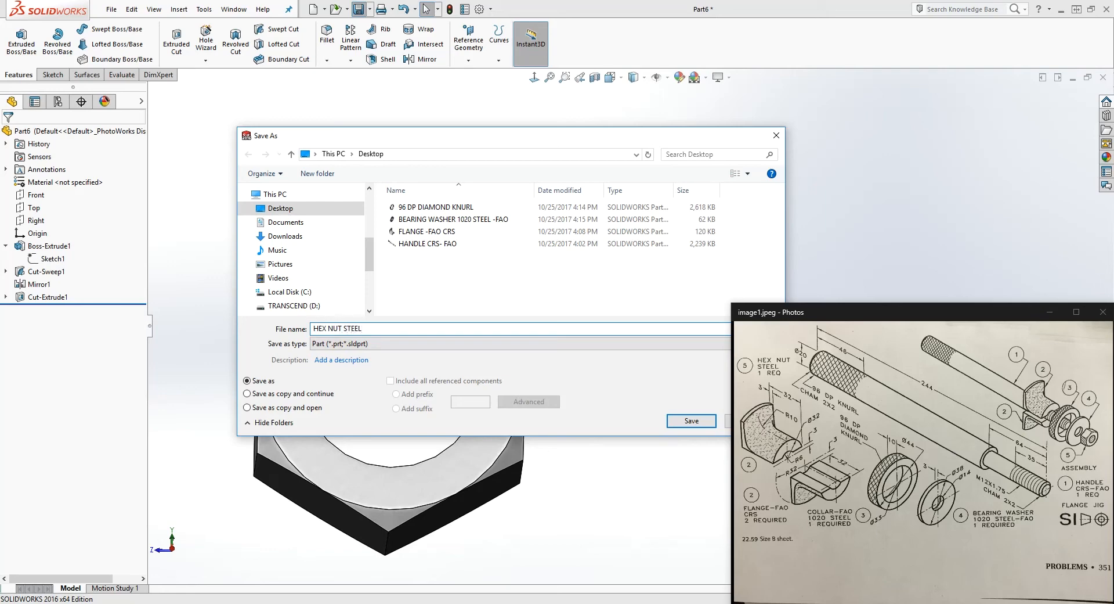
click(693, 421)
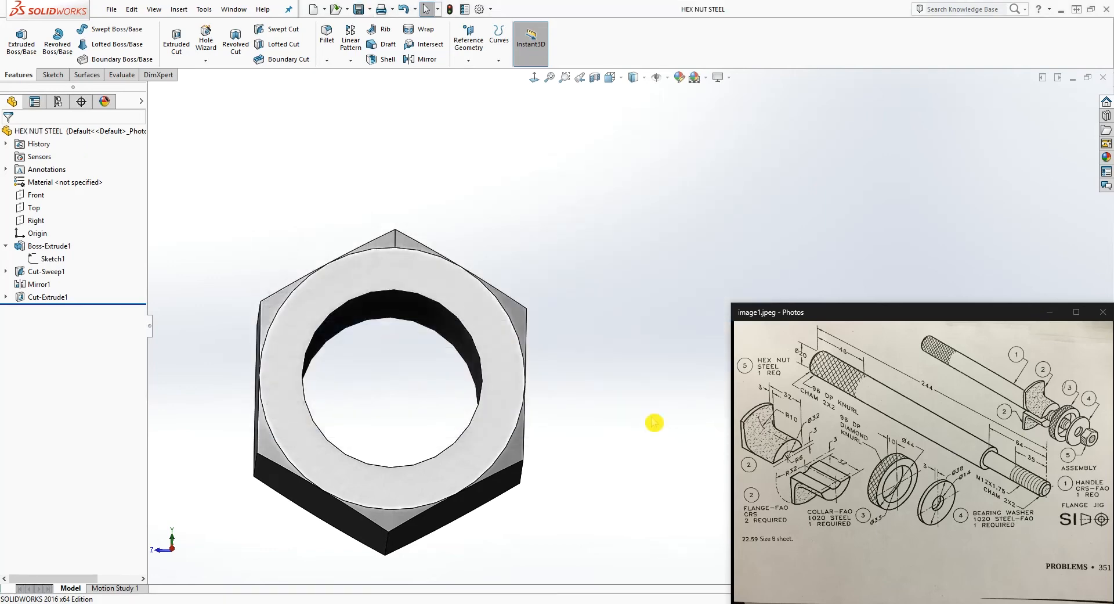
Step: Collapse the nut's base extrusion in the feature tree and create a new assembly document
middle_drag(592, 379, 552, 438)
click(548, 430)
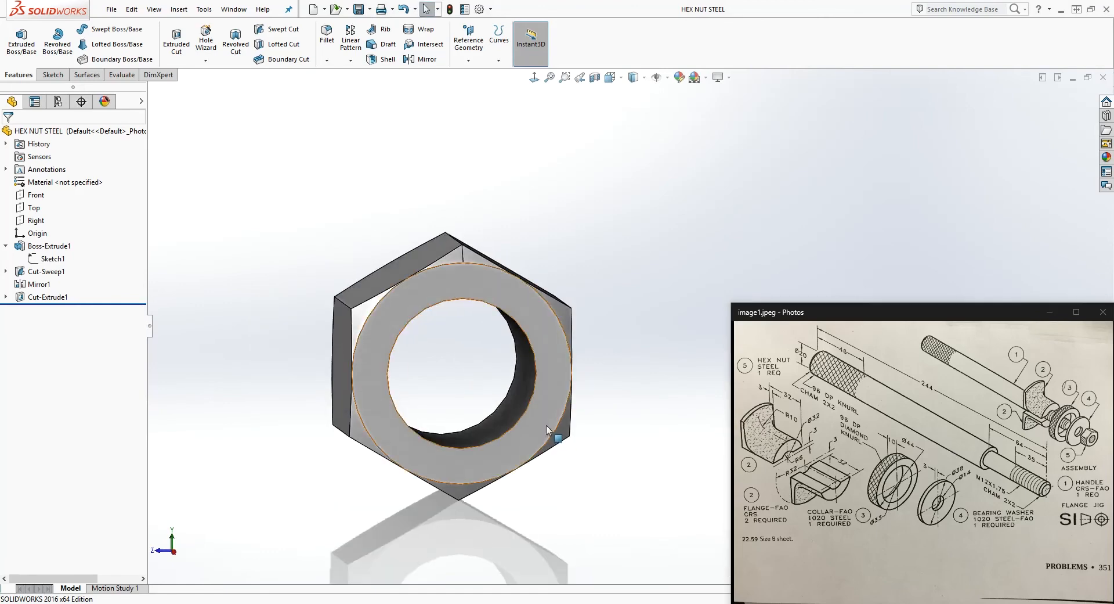
click(5, 246)
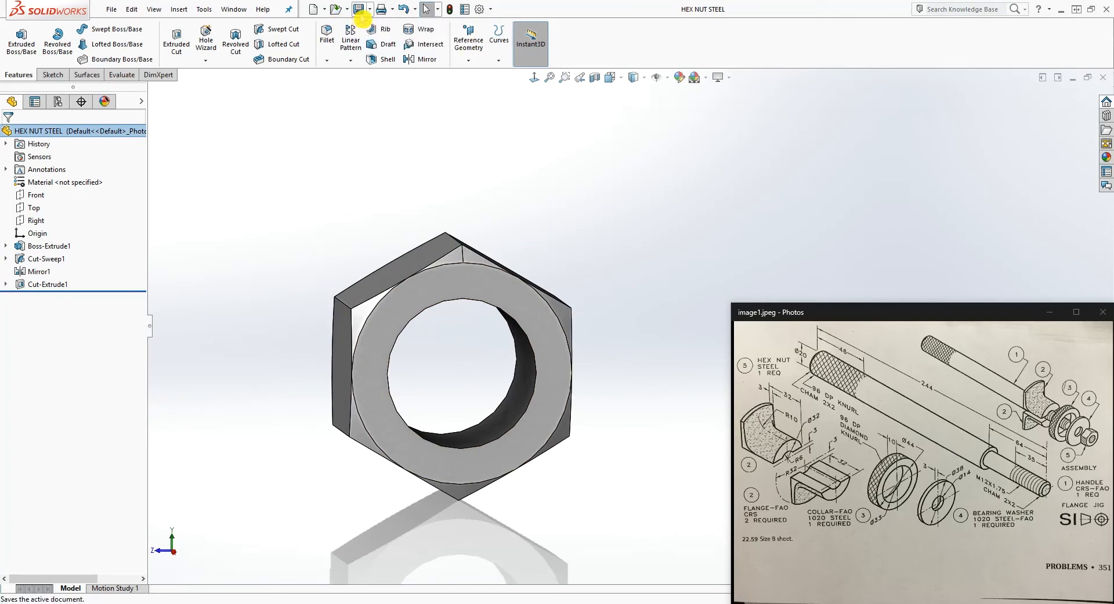
click(313, 9)
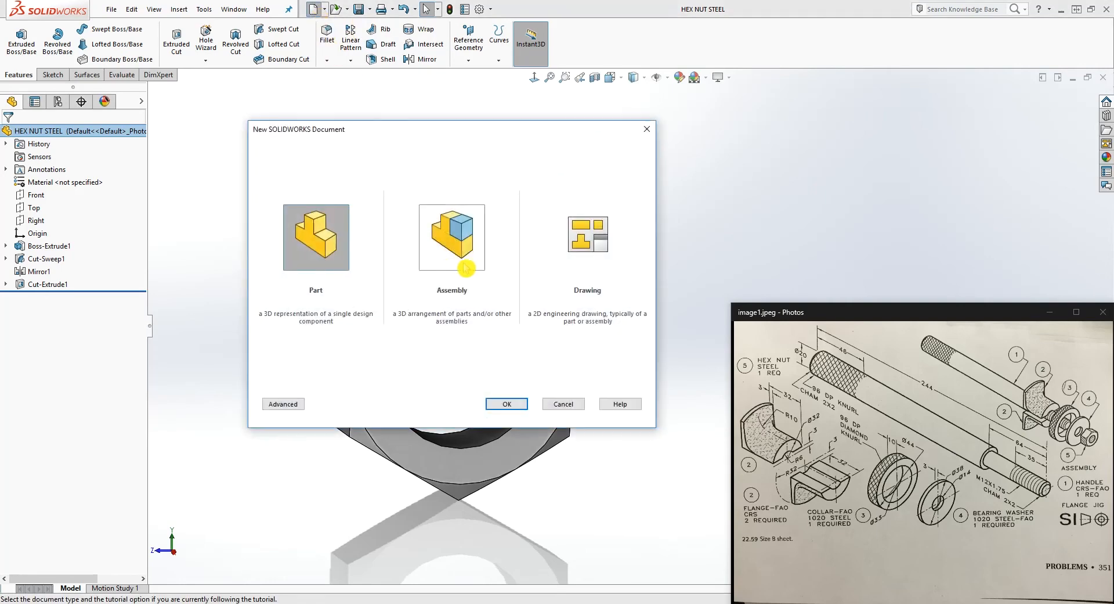
click(458, 248)
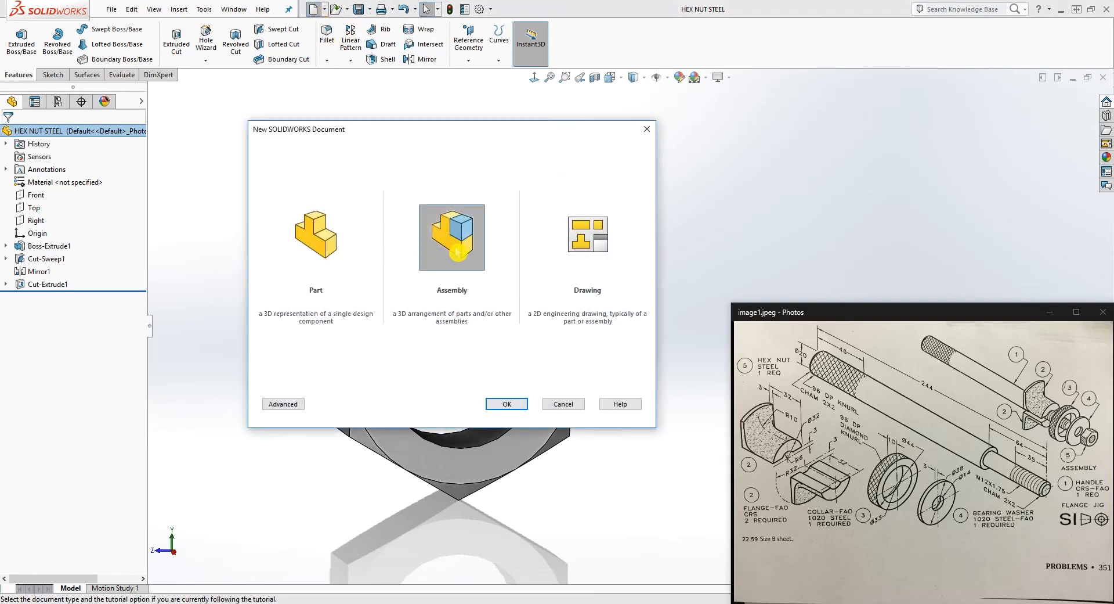
click(504, 405)
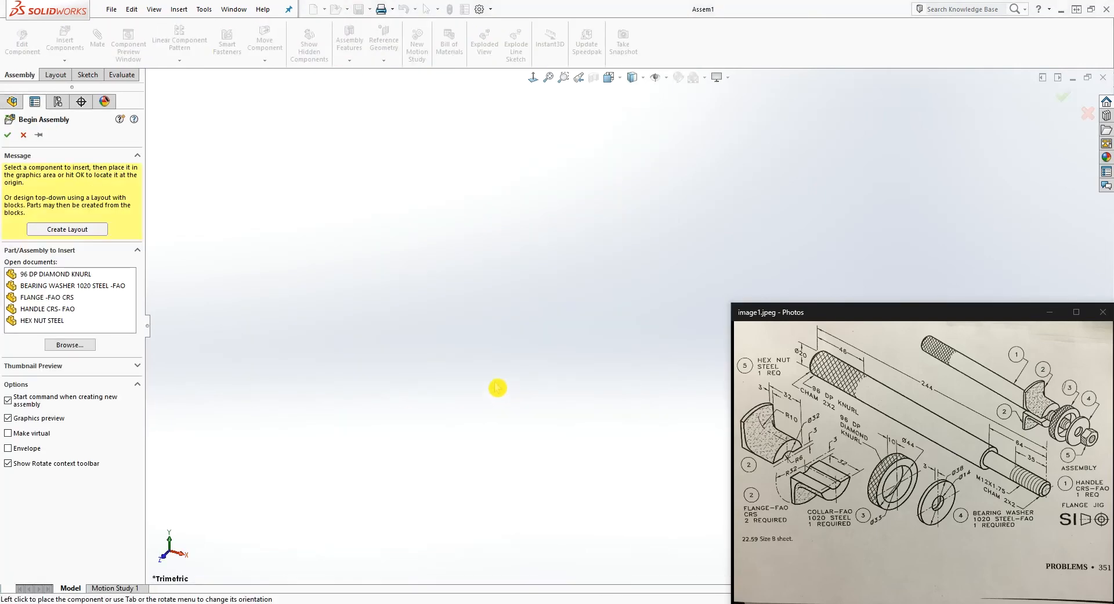
drag(51, 308, 812, 486)
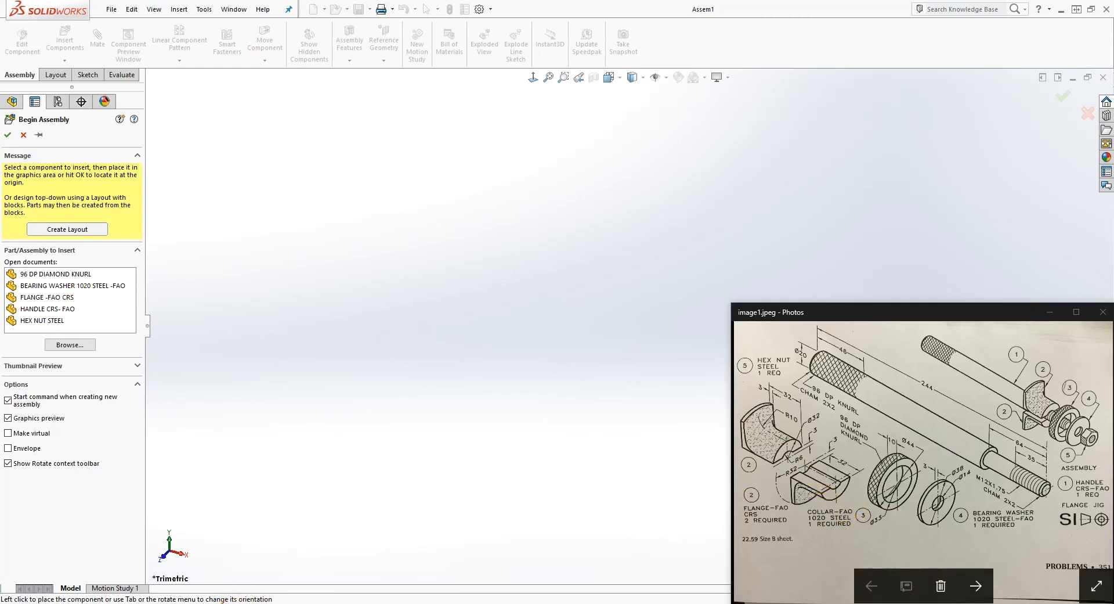
Step: Insert two copies of FLANGE -FAO CRS into the assembly, keeping the insert command pinned open
mouse_move(221, 602)
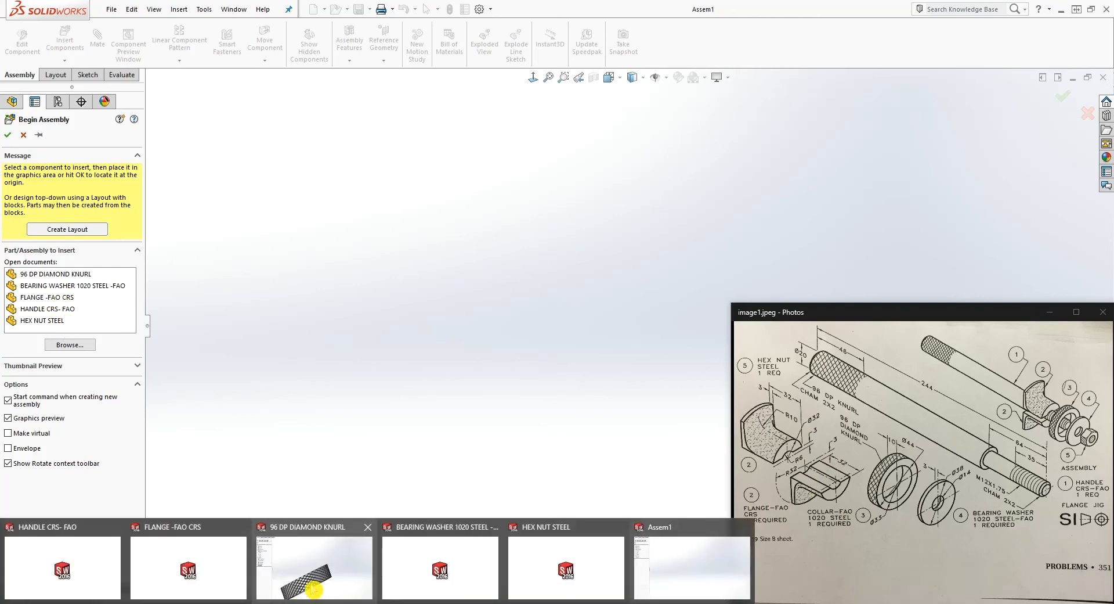
click(314, 560)
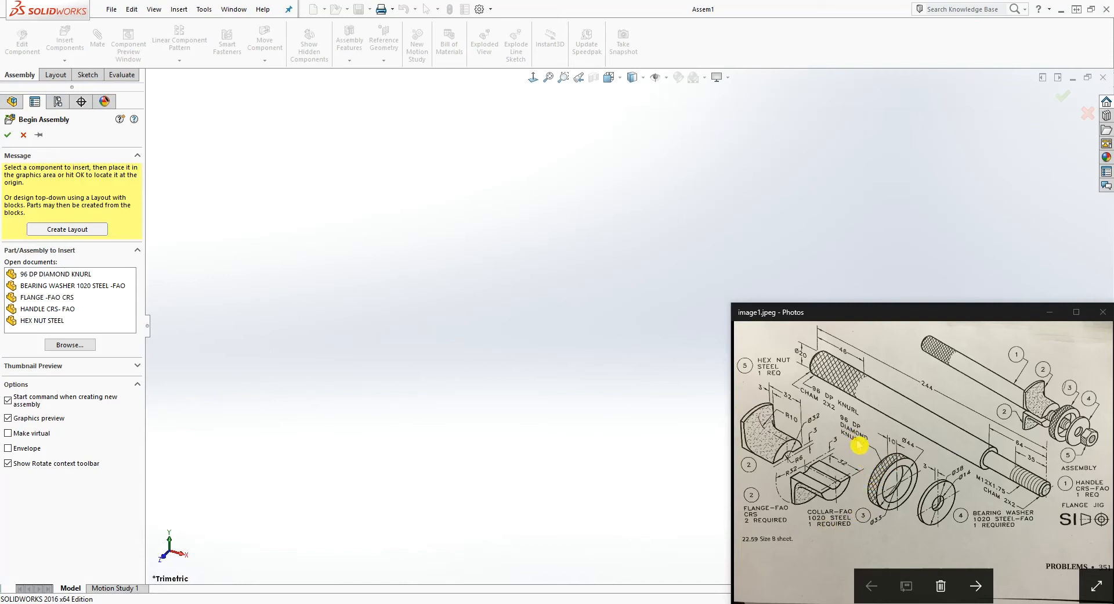
click(46, 300)
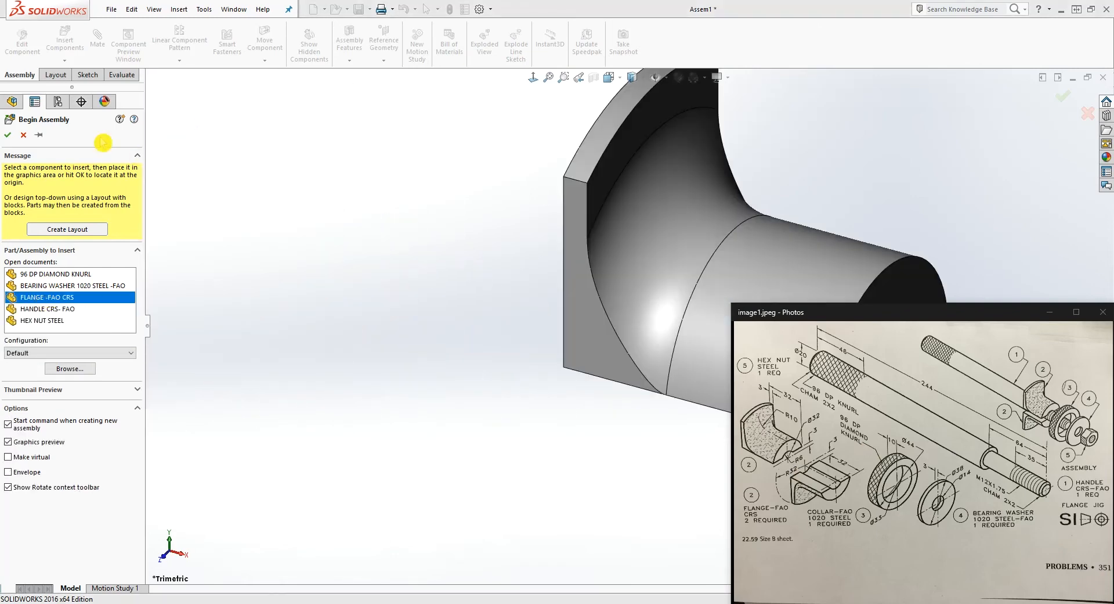
click(40, 136)
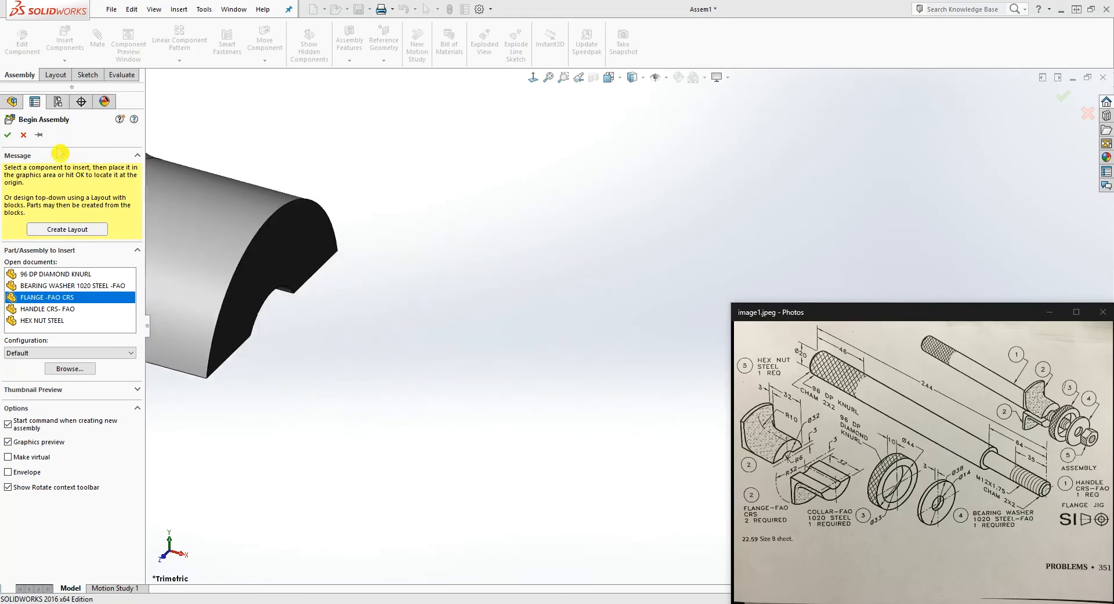
click(11, 139)
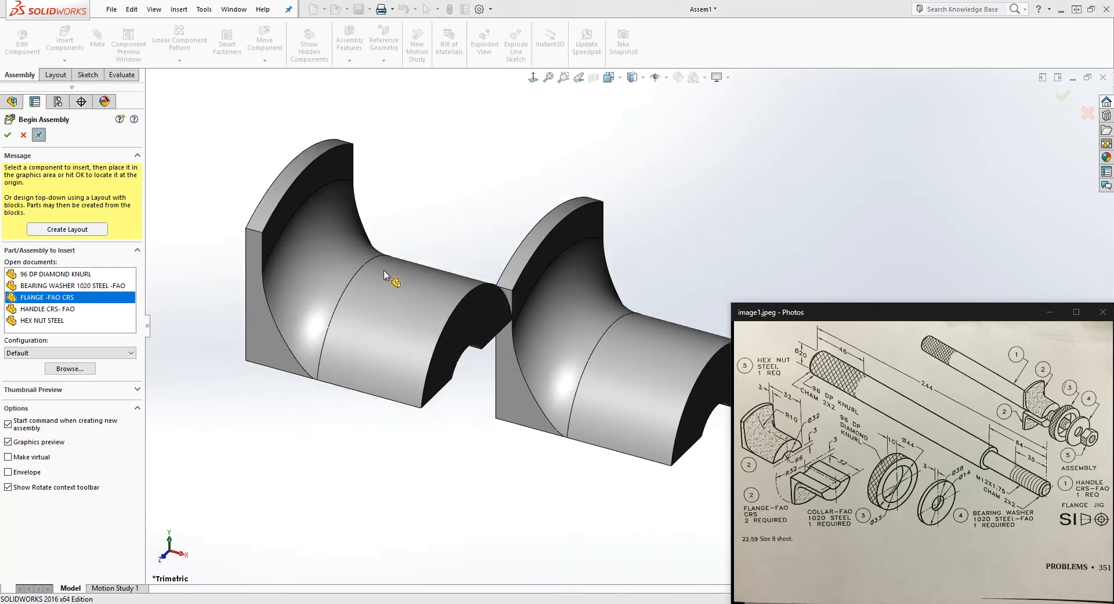
click(283, 172)
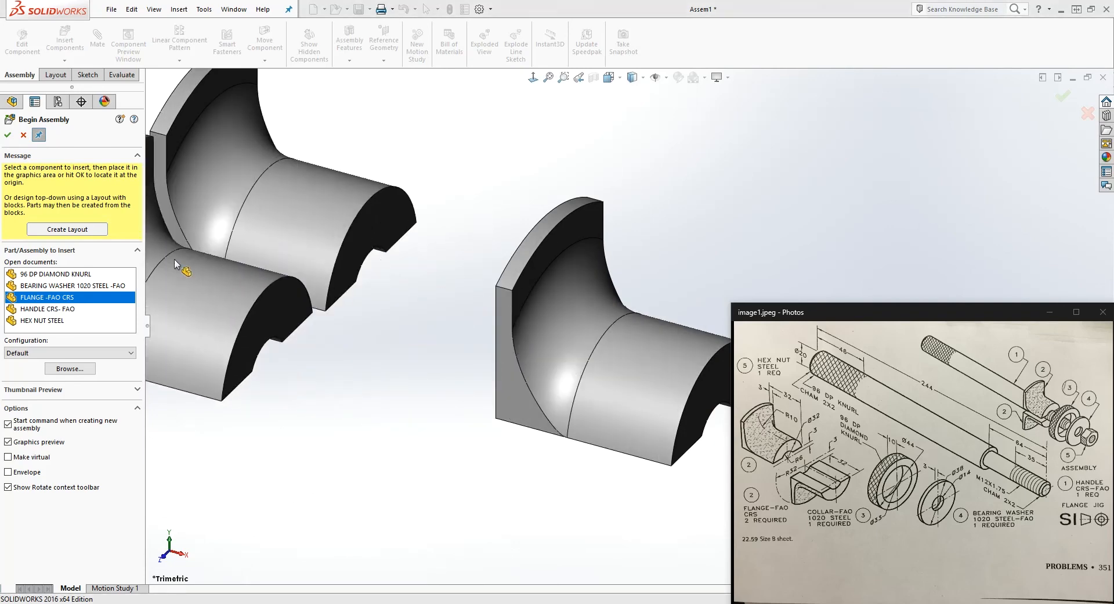
Step: Place the 96 DP DIAMOND KNURL, BEARING WASHER 1020 STEEL -FAO and HANDLE CRS- FAO parts in the assembly
click(53, 309)
click(57, 273)
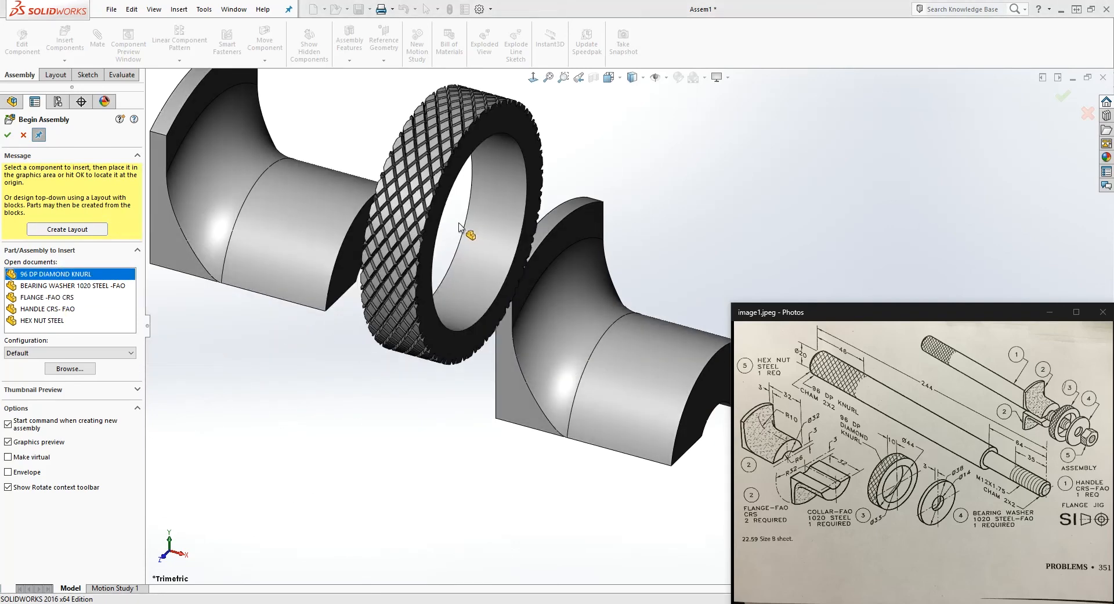
click(70, 286)
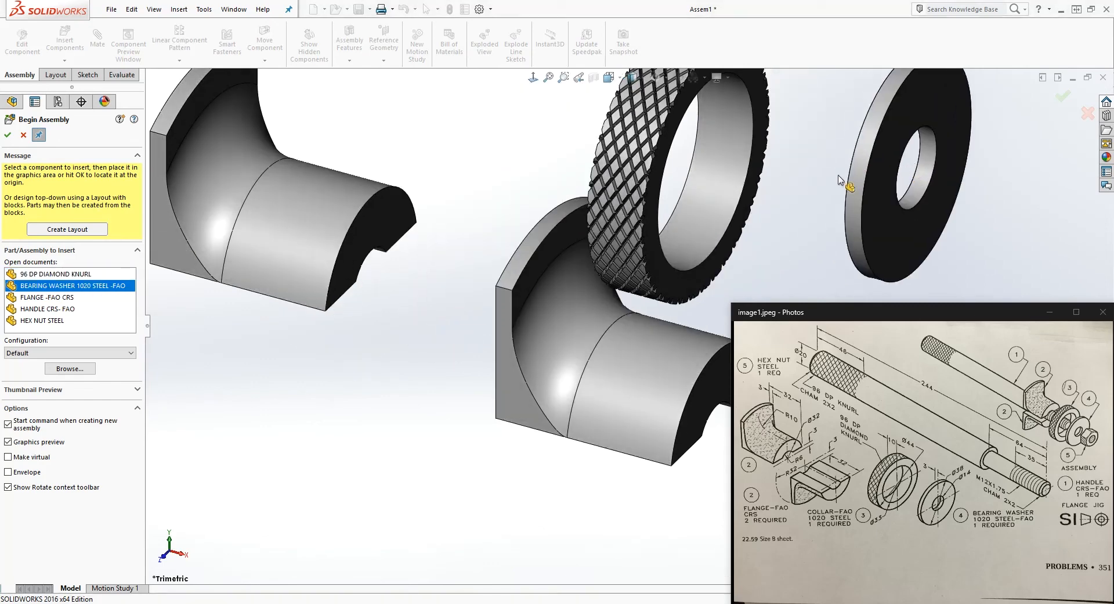
click(46, 311)
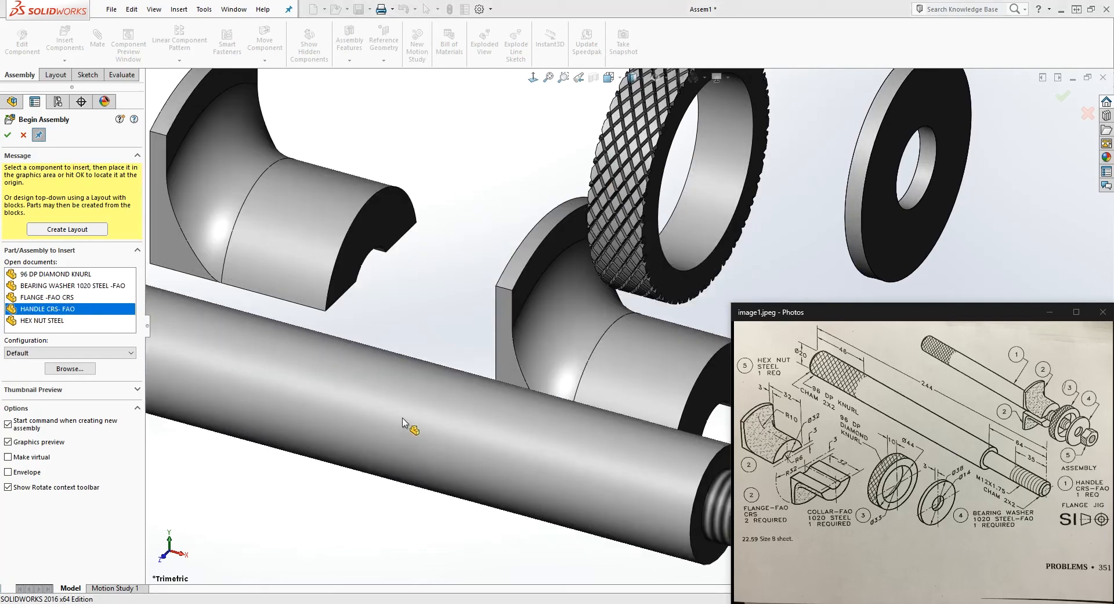
scroll(391, 435, up, 3)
click(493, 176)
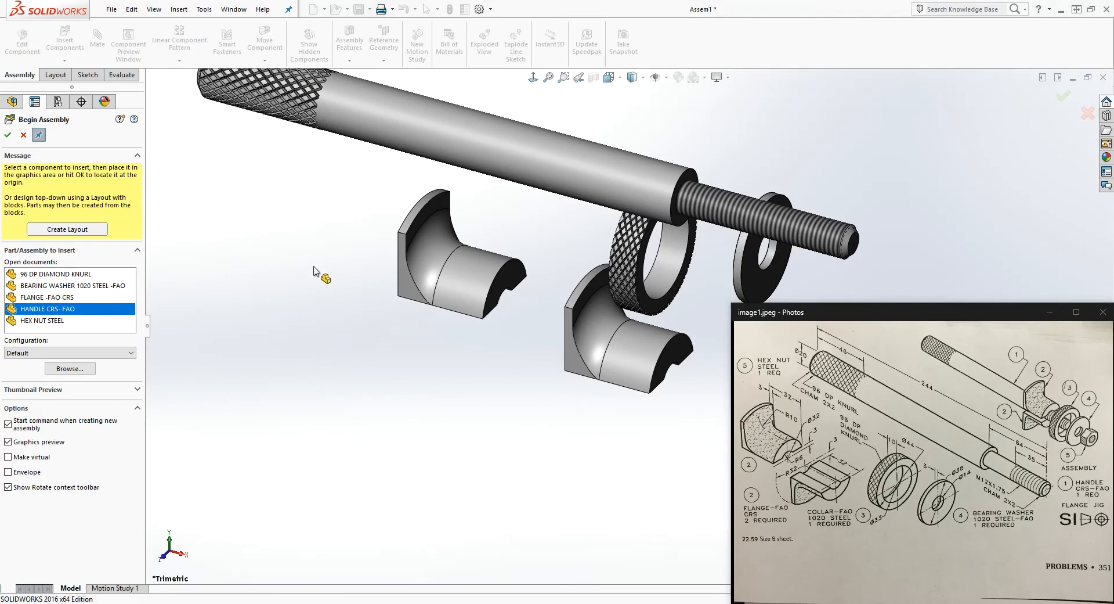
scroll(460, 378, up, 3)
click(51, 321)
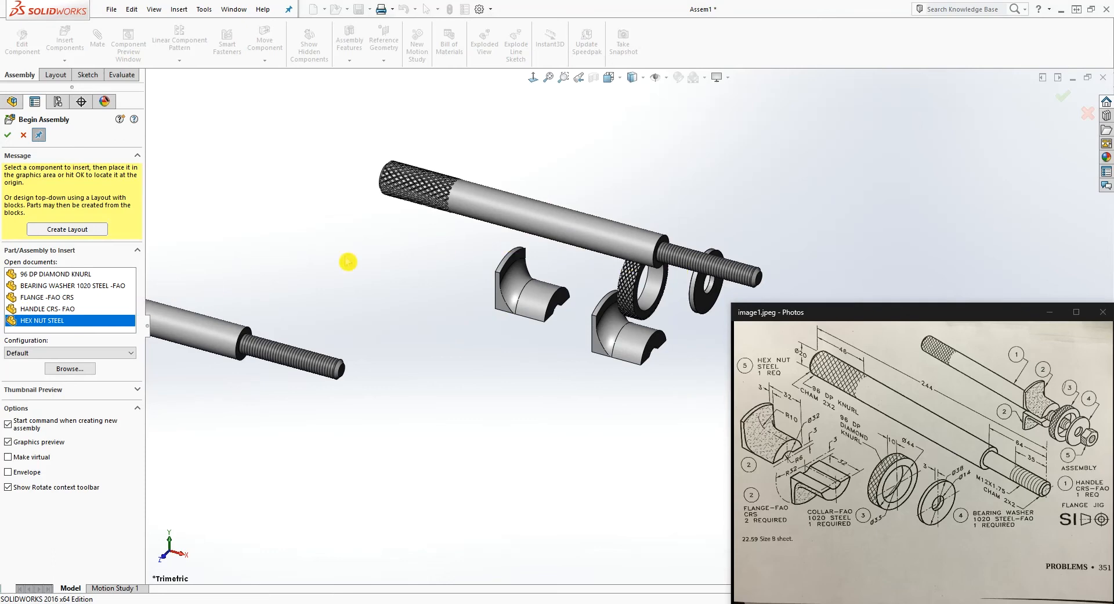
scroll(602, 294, up, 5)
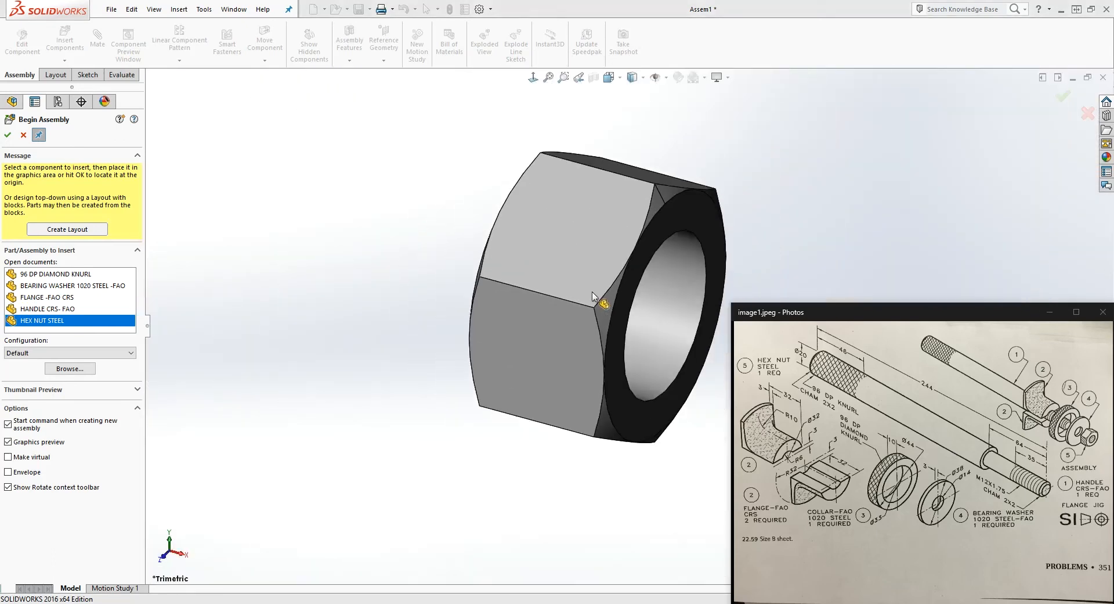
scroll(765, 228, down, 3)
scroll(662, 251, up, 2)
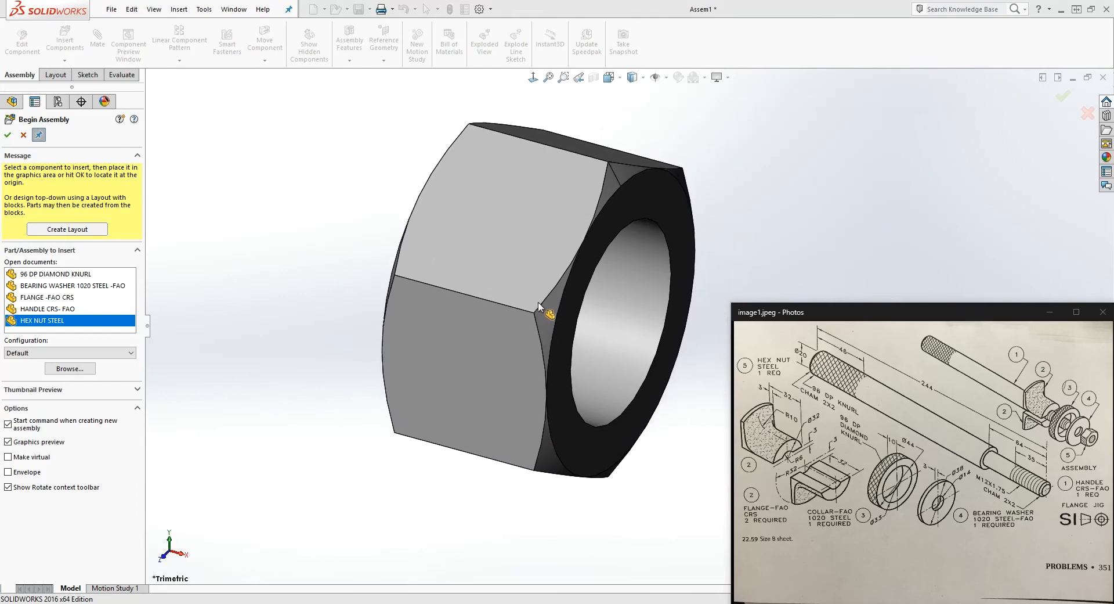
scroll(455, 314, up, 2)
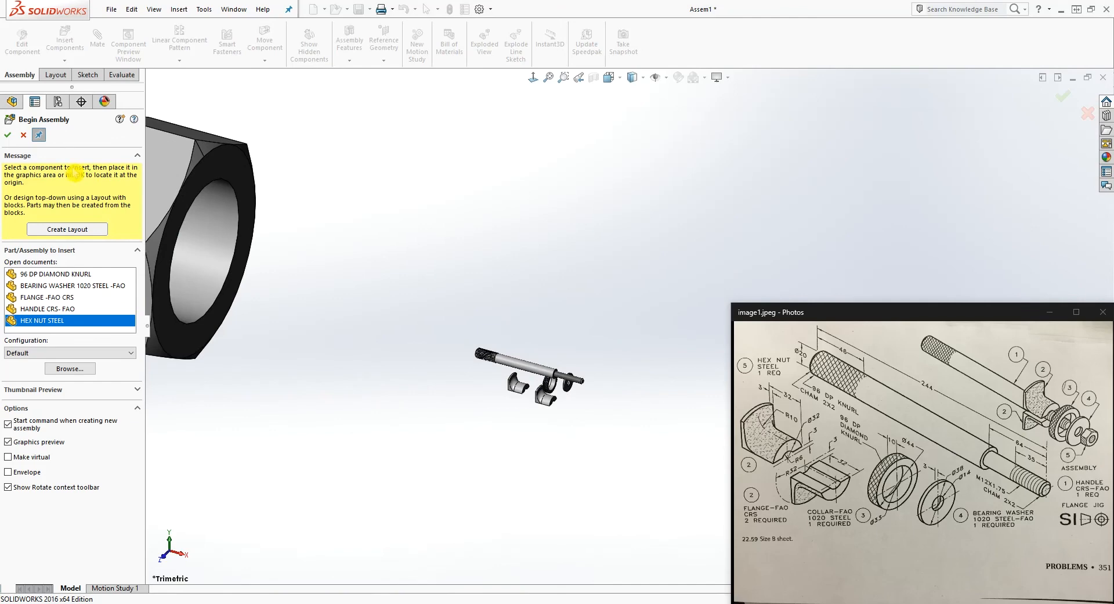
click(23, 136)
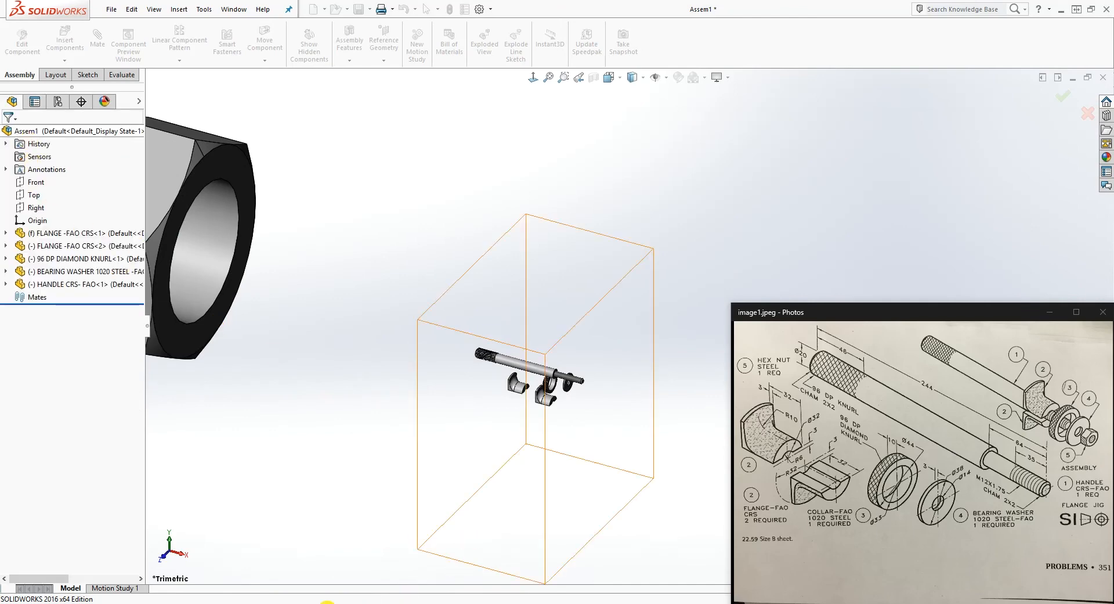
Step: Switch to the HEX NUT STEEL part and set its unit system to MMGS (millimeter, gram, second)
mouse_move(316, 603)
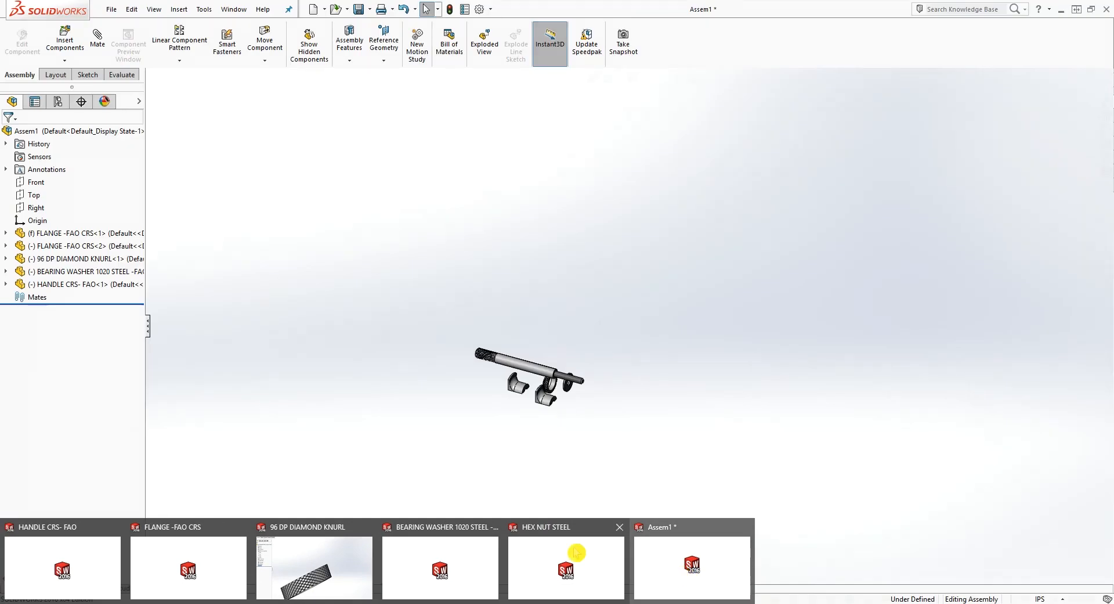
click(537, 545)
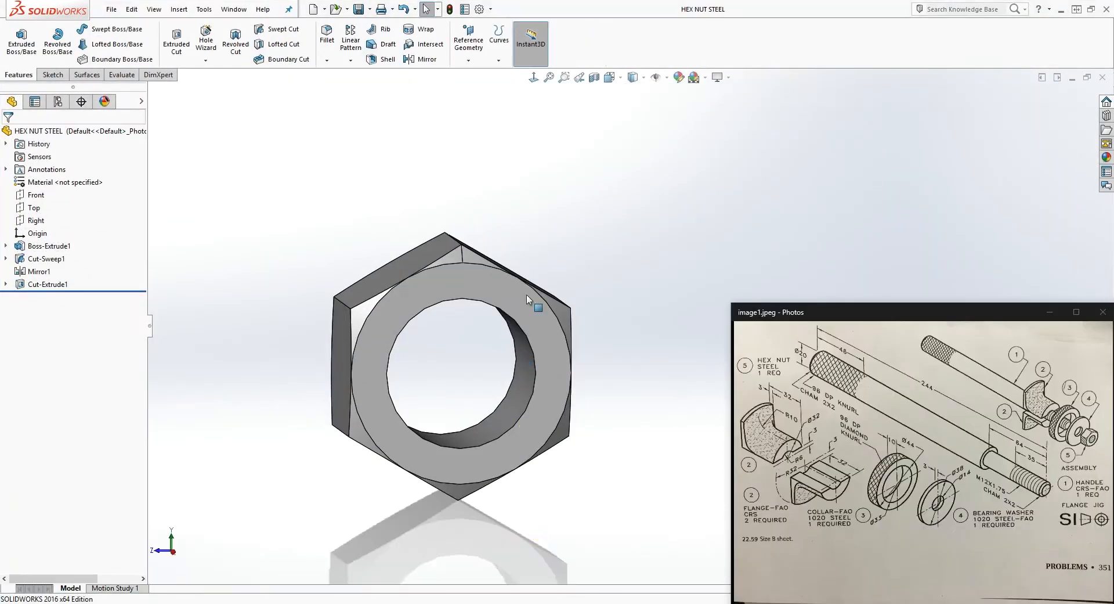
click(479, 8)
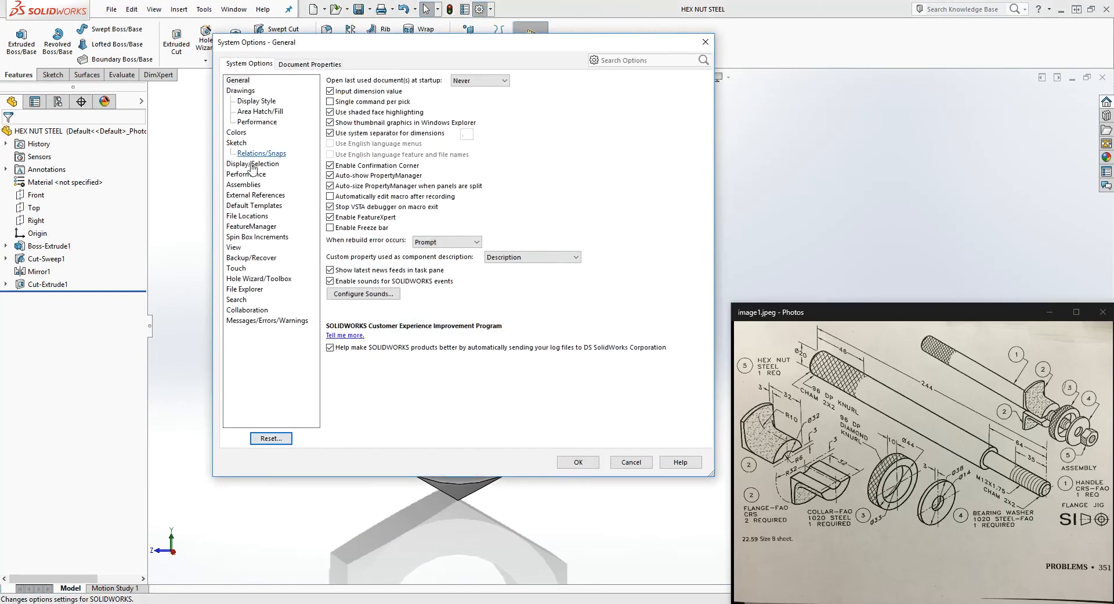
click(311, 64)
click(234, 165)
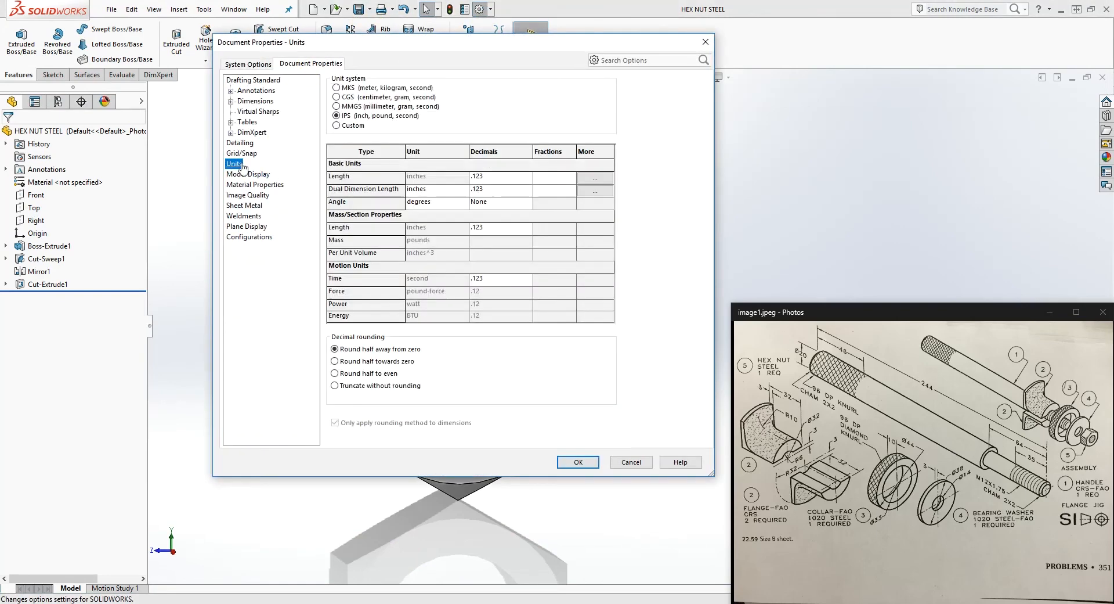
click(342, 108)
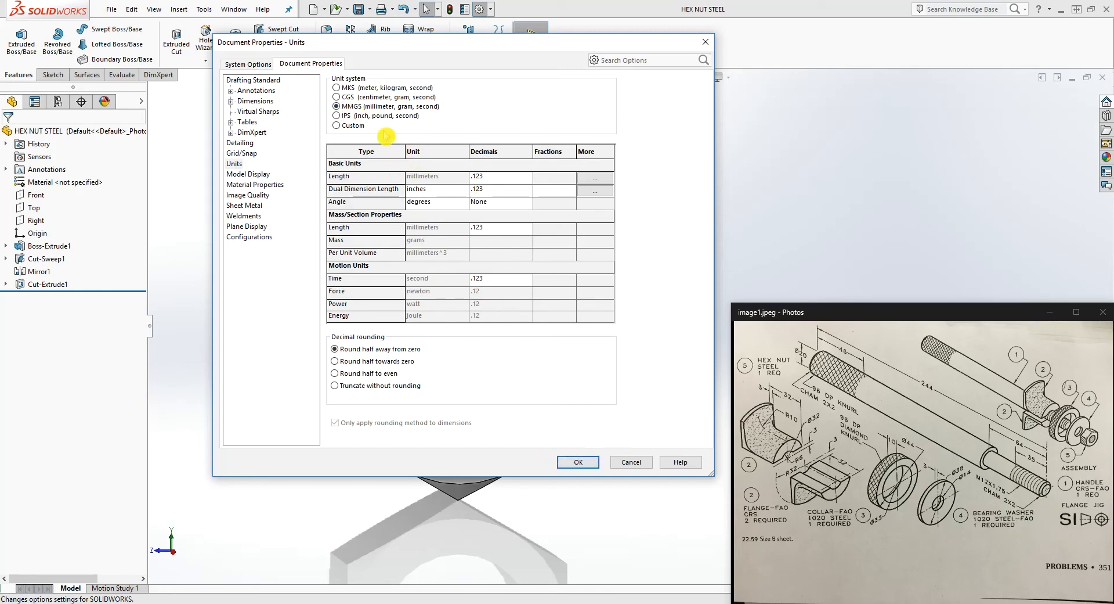
click(579, 463)
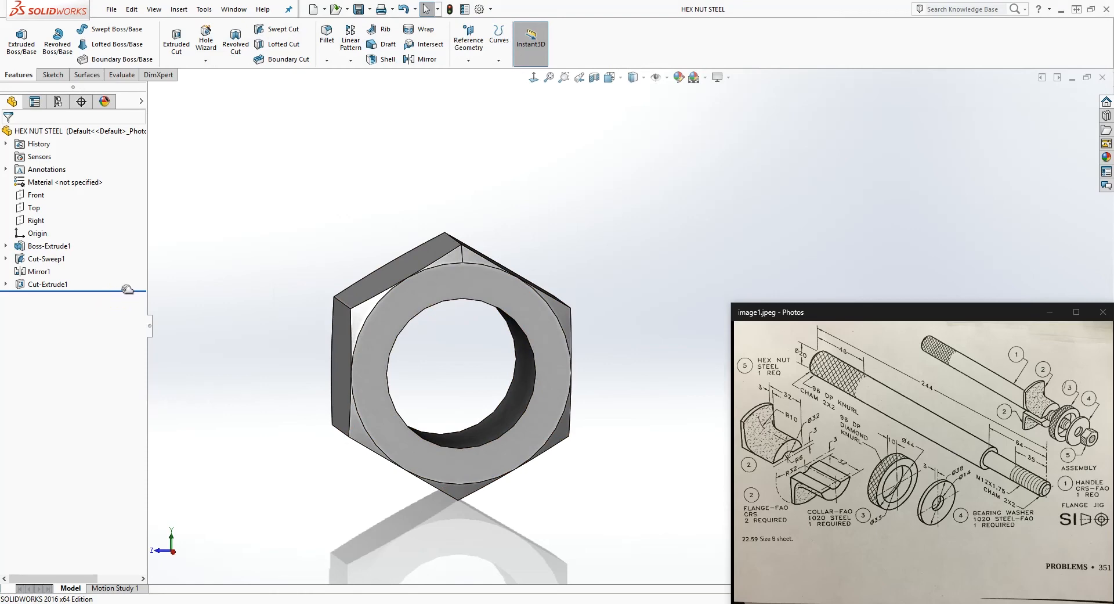
Step: Roll the nut's history back to just after Boss-Extrude1 and open its hexagon sketch for editing
drag(128, 289, 33, 251)
click(6, 246)
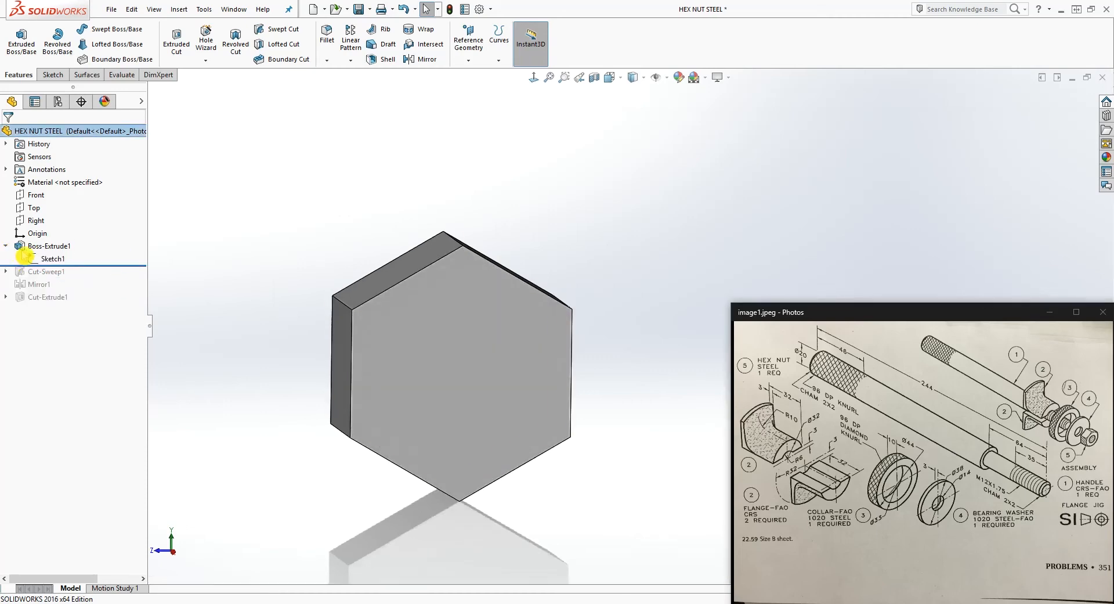
right_click(58, 258)
click(54, 225)
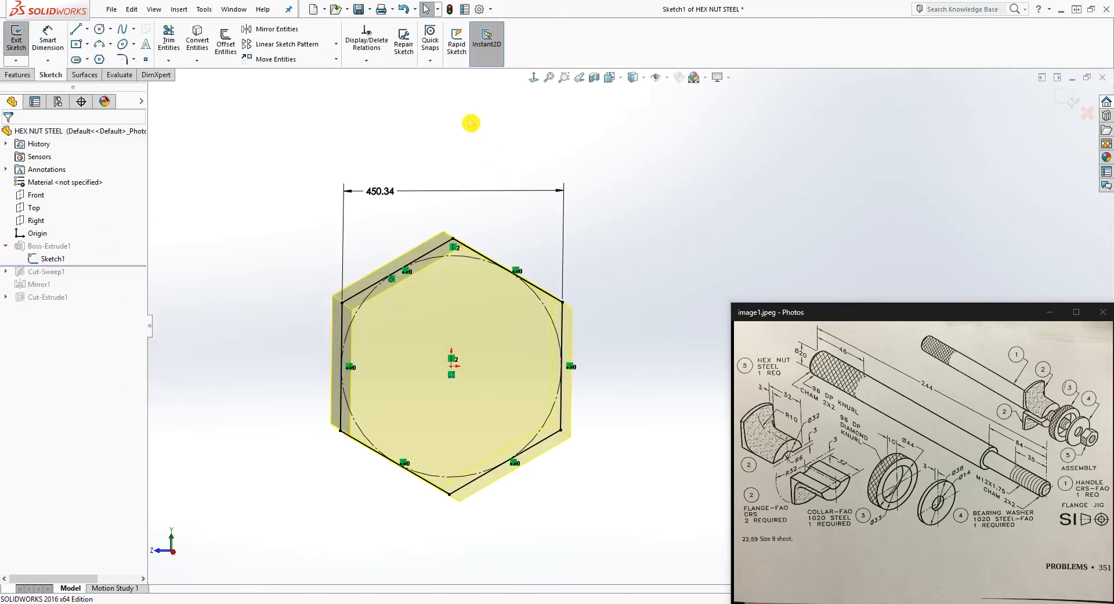
Step: View the hexagon sketch face-on and set its width across flats to 17.73 mm
click(531, 78)
scroll(897, 217, up, 4)
scroll(875, 218, down, 4)
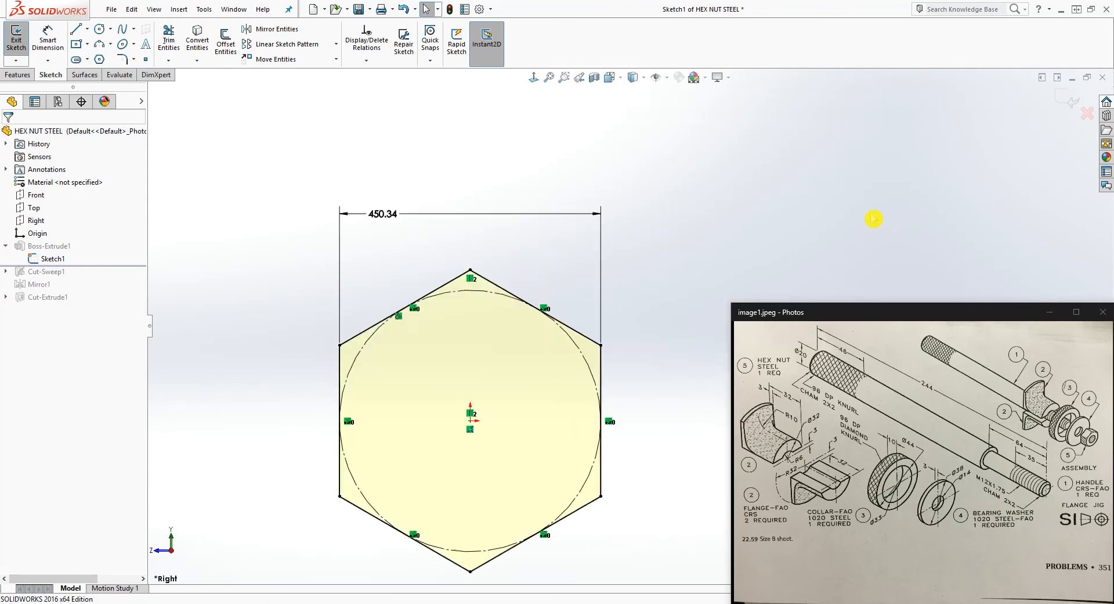
double_click(274, 223)
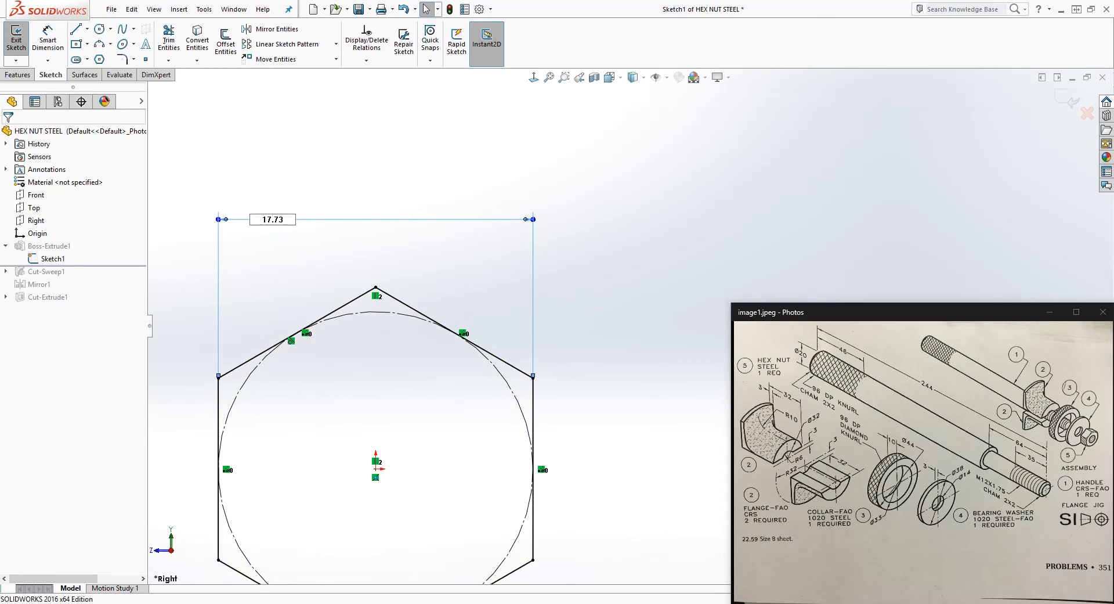
key(Return)
click(433, 413)
scroll(432, 413, down, 3)
click(480, 281)
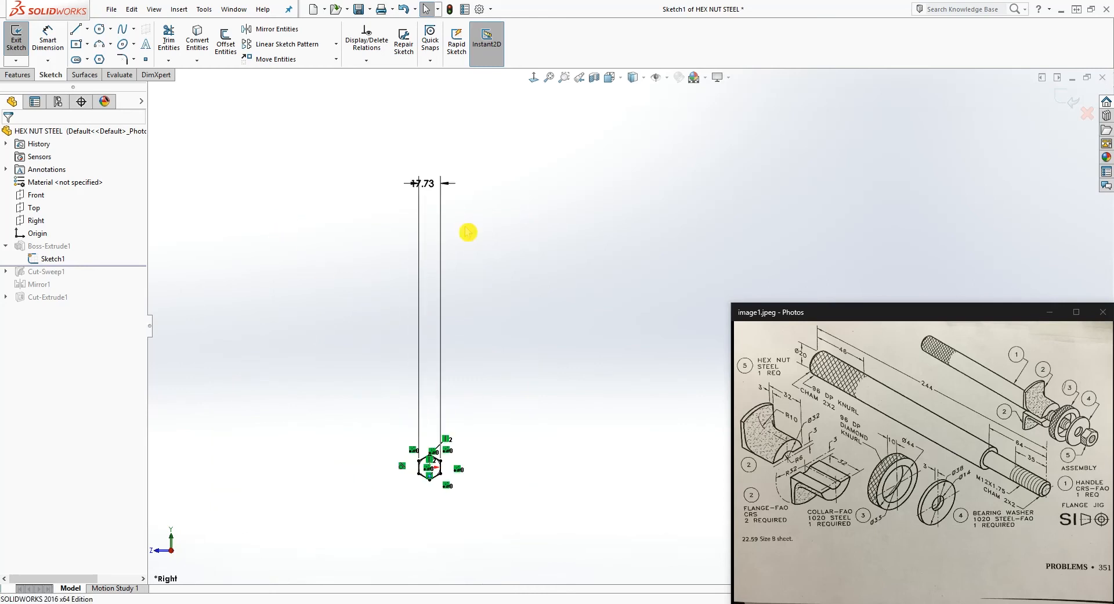
Step: Move the across-flats dimension close above the resized hexagon and exit the sketch
drag(431, 185, 460, 442)
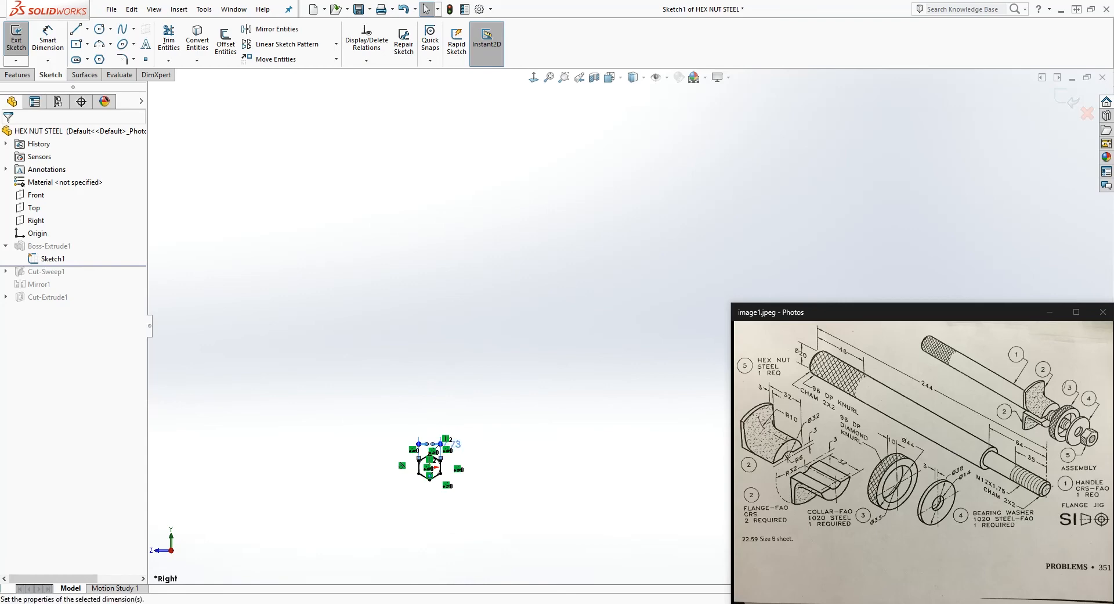
scroll(455, 485, down, 4)
scroll(482, 434, down, 2)
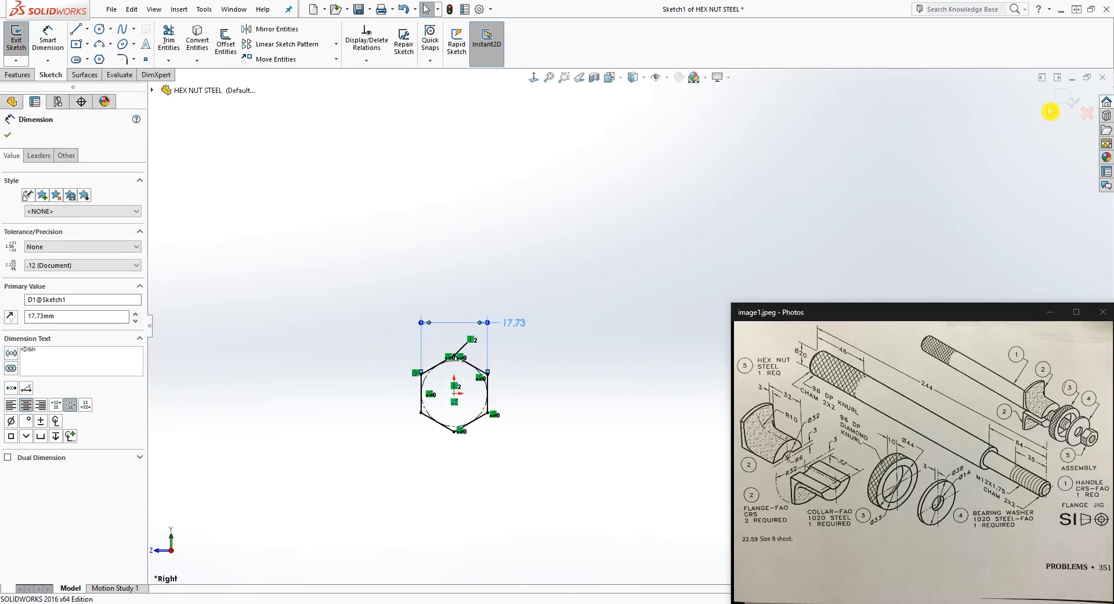
click(1073, 100)
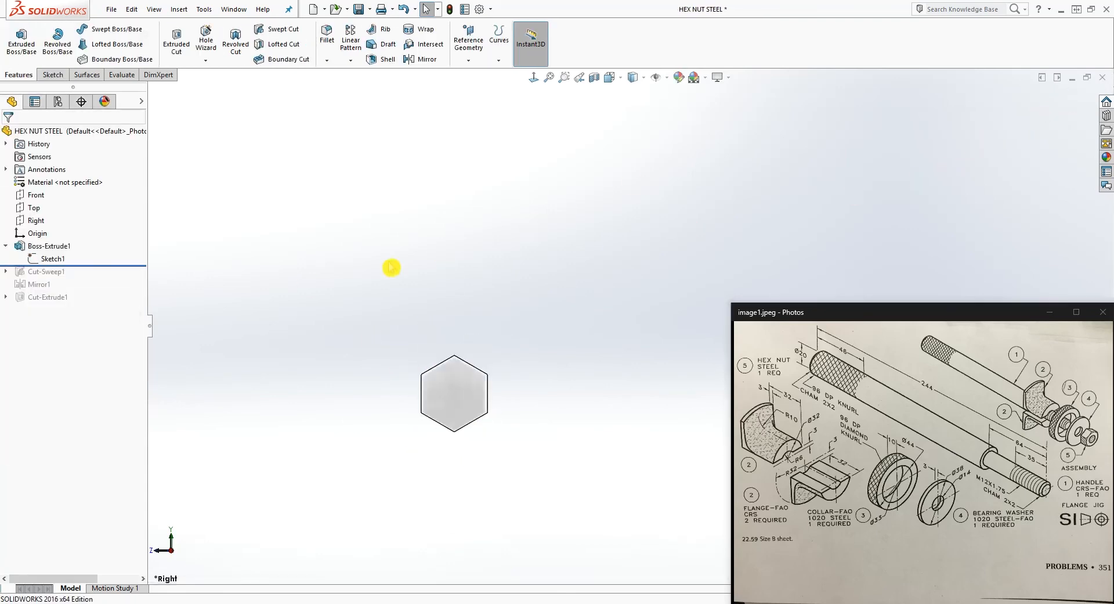
Step: Roll the nut's history forward past Cut-Sweep1 and expand that feature to list its sketches
click(90, 266)
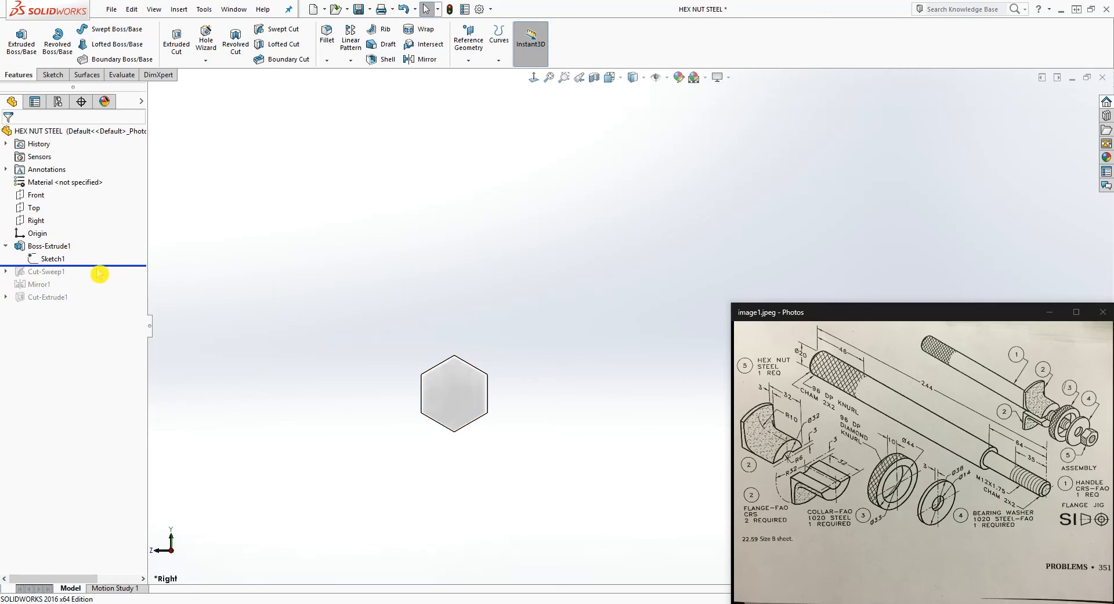
drag(99, 266, 96, 278)
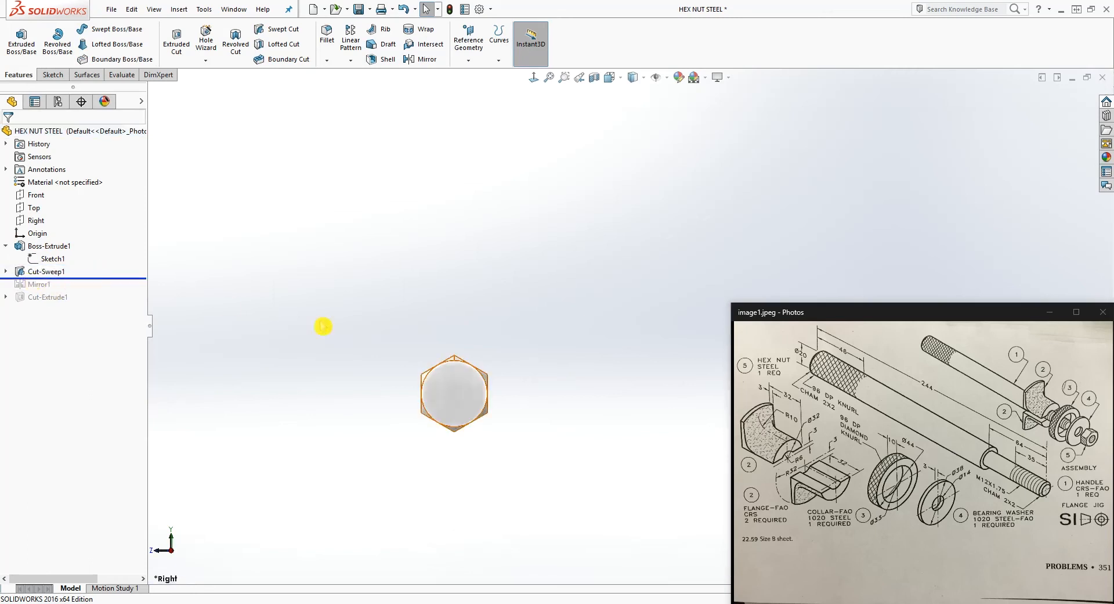
scroll(493, 419, down, 2)
click(6, 271)
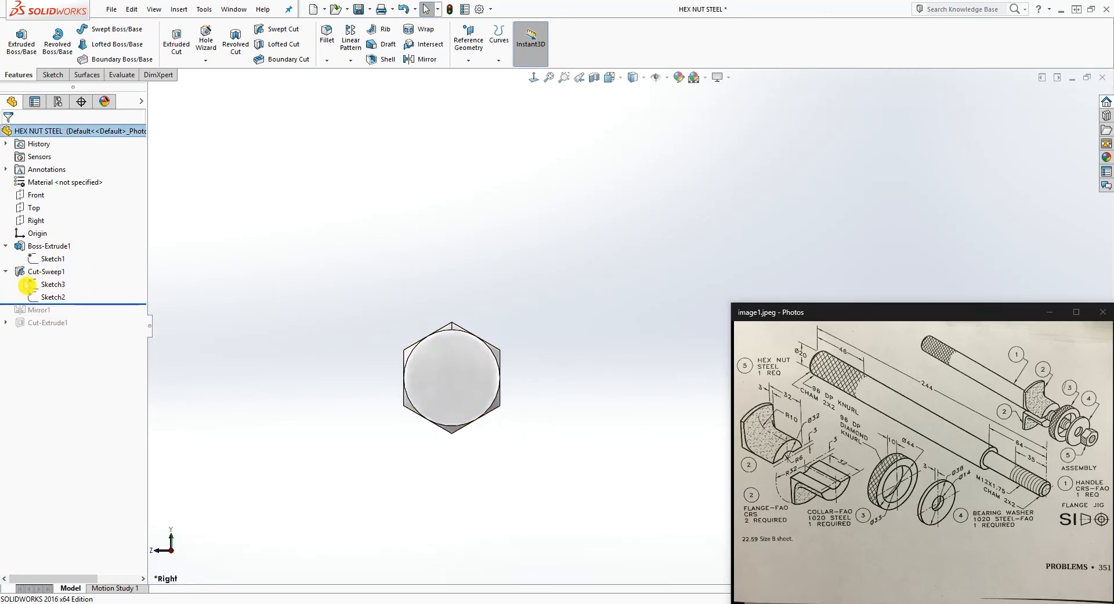
mouse_move(386, 360)
middle_down()
mouse_move(589, 340)
mouse_move(563, 329)
mouse_move(540, 350)
middle_up()
scroll(540, 350, up, 5)
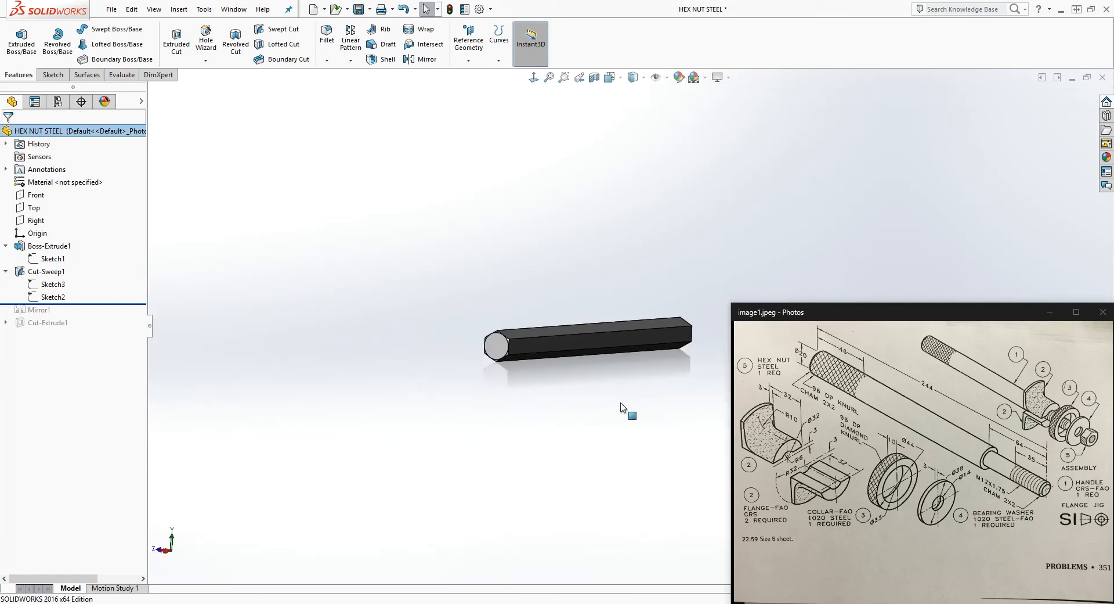
middle_drag(621, 403, 582, 376)
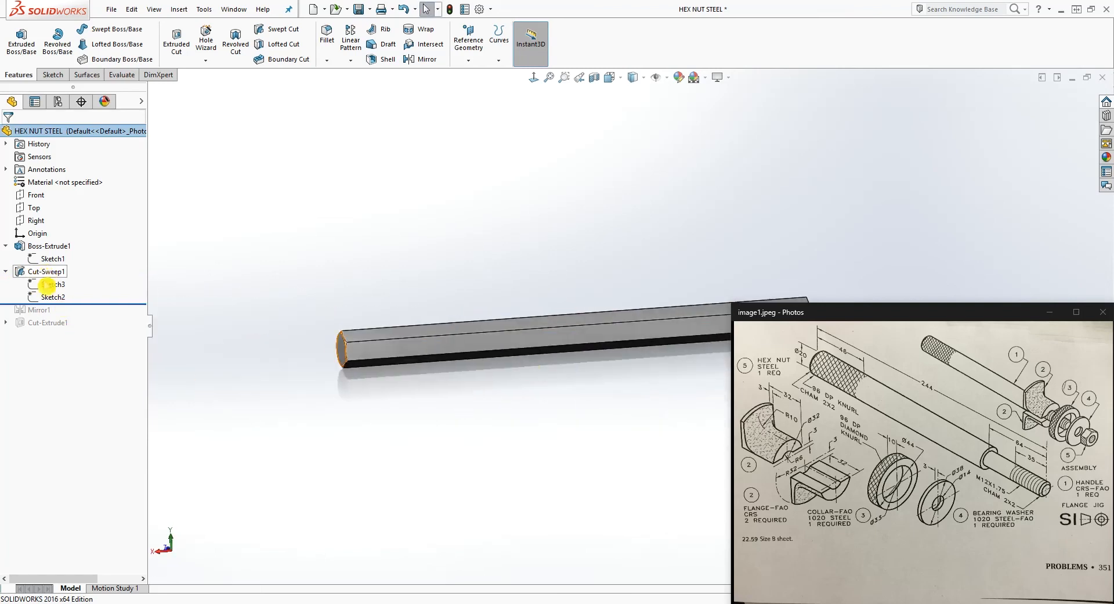
Step: Open the sweep cut's triangular profile sketch, Sketch3, for editing and view it face-on
right_click(51, 283)
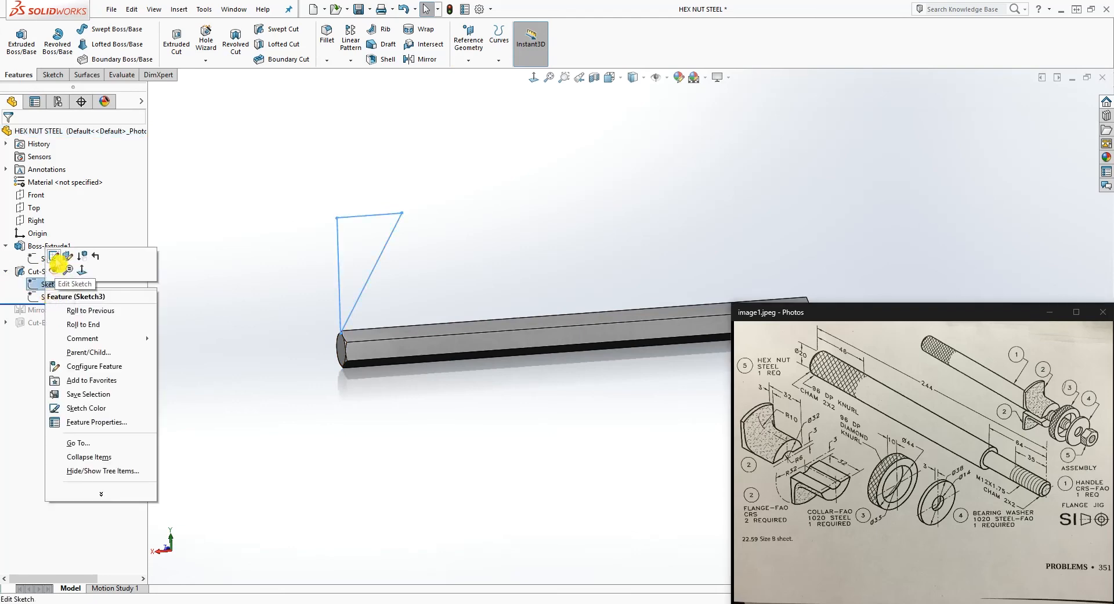
click(82, 254)
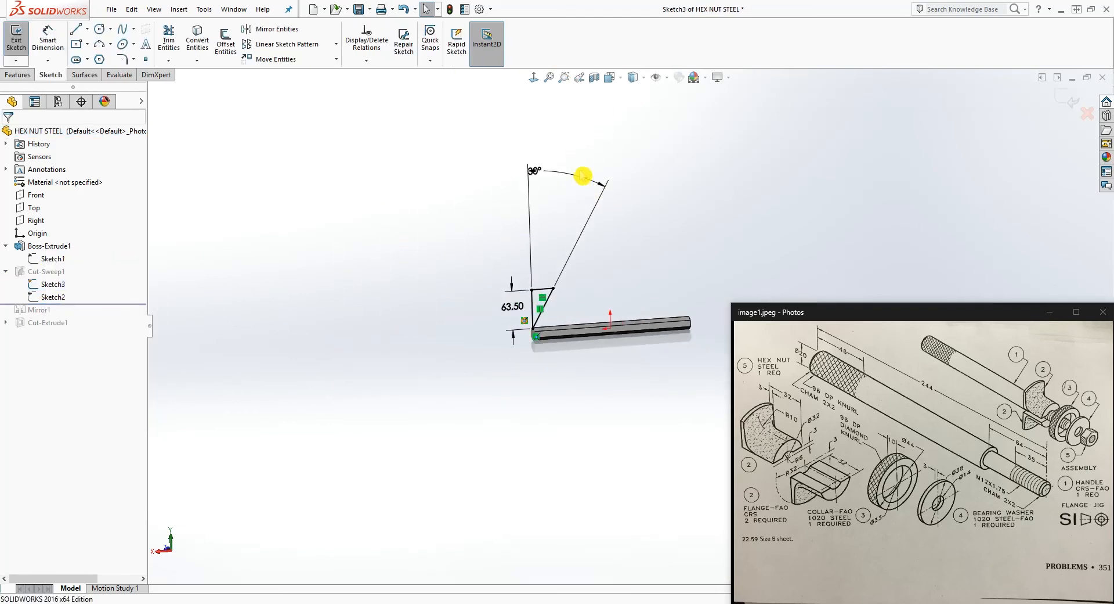
click(533, 79)
scroll(636, 421, up, 4)
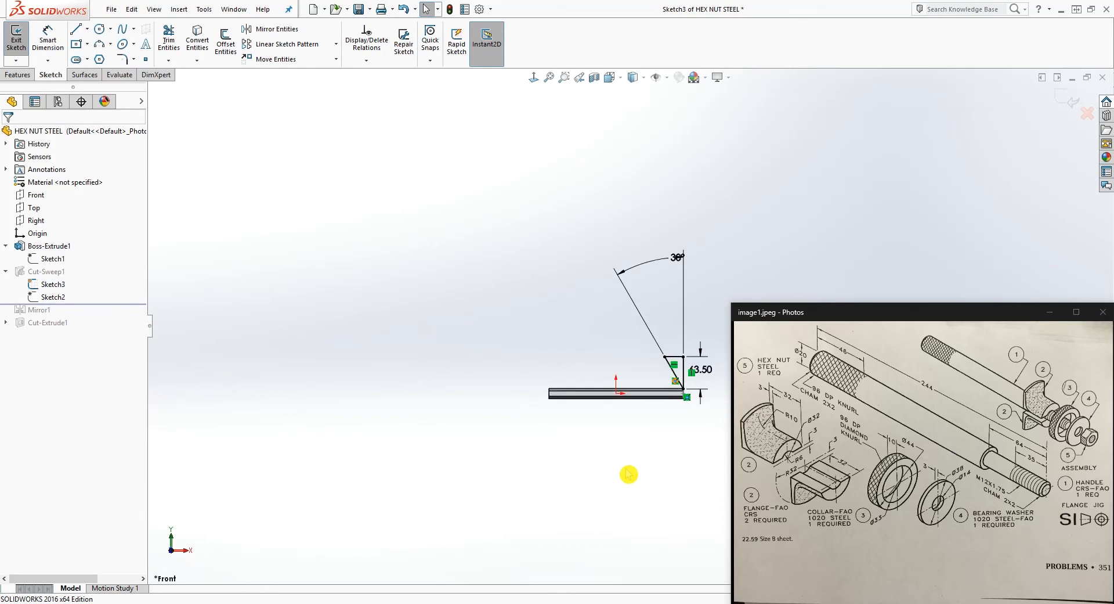
Step: Set the triangular cut profile's height to 30 mm
scroll(673, 384, down, 2)
scroll(697, 279, down, 1)
double_click(691, 316)
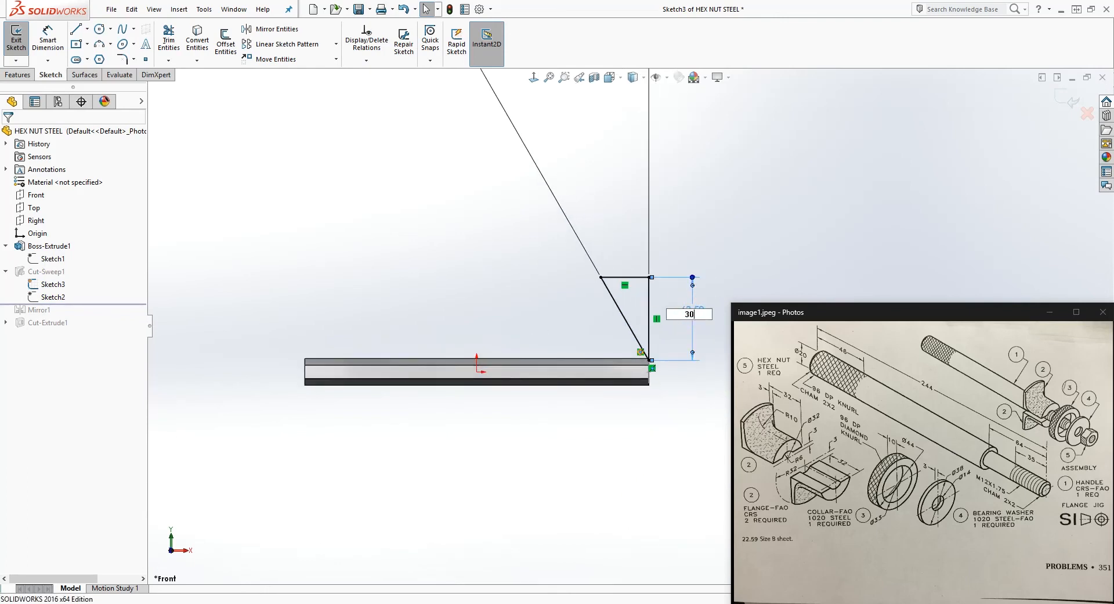
text(30)
key(Return)
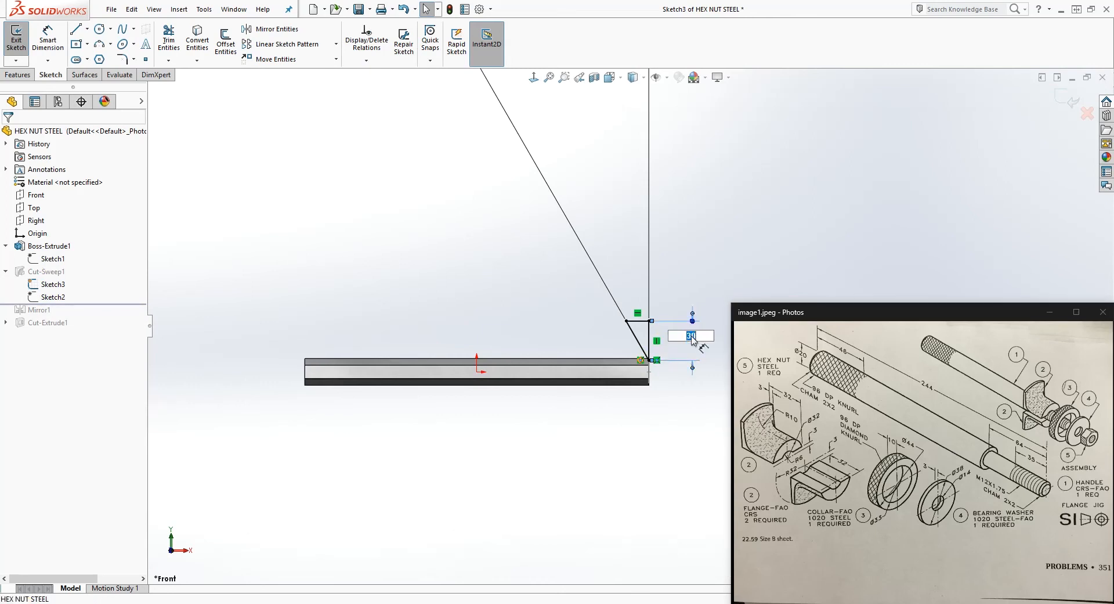
Step: Set the triangular cut profile's height to 5 mm
scroll(695, 341, down, 4)
scroll(633, 352, up, 1)
double_click(695, 344)
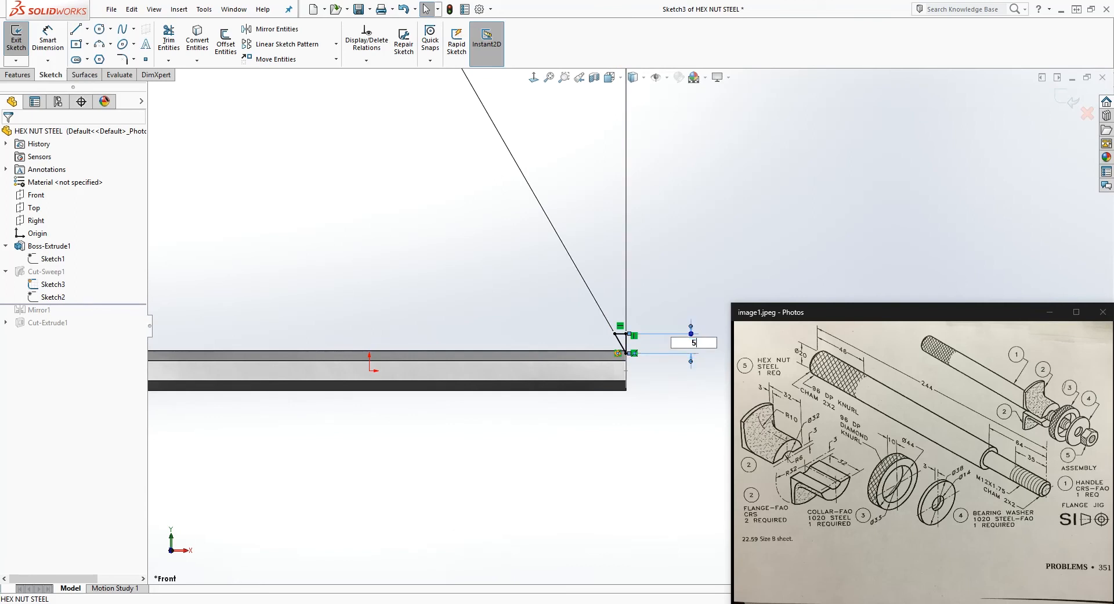
scroll(639, 347, down, 1)
Step: Move the 30° angle dimension close to the small triangle and exit the sketch
scroll(614, 348, up, 6)
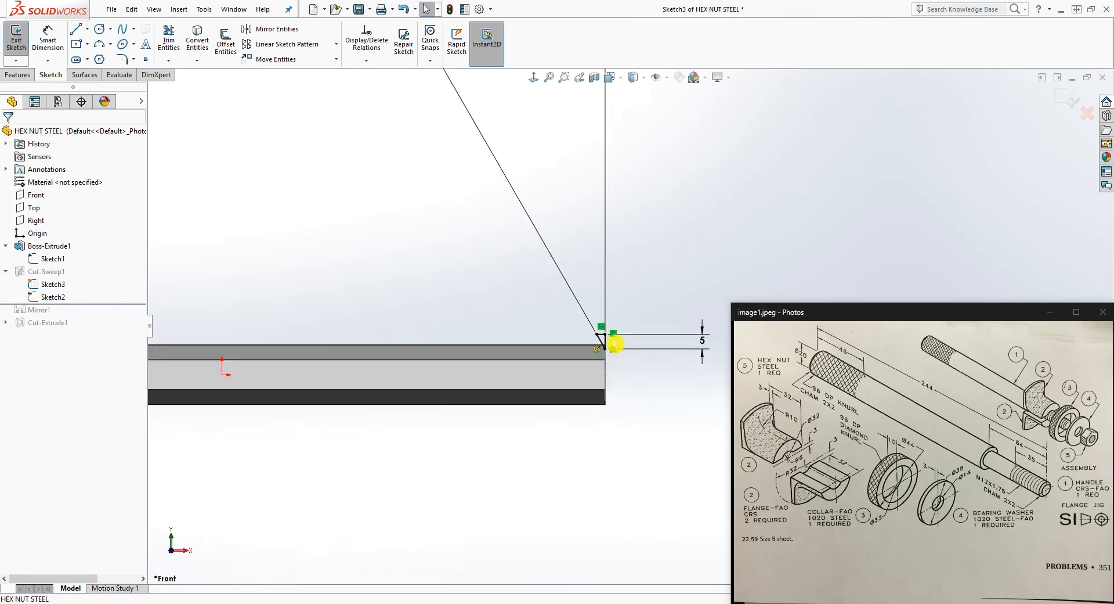
drag(618, 185, 592, 326)
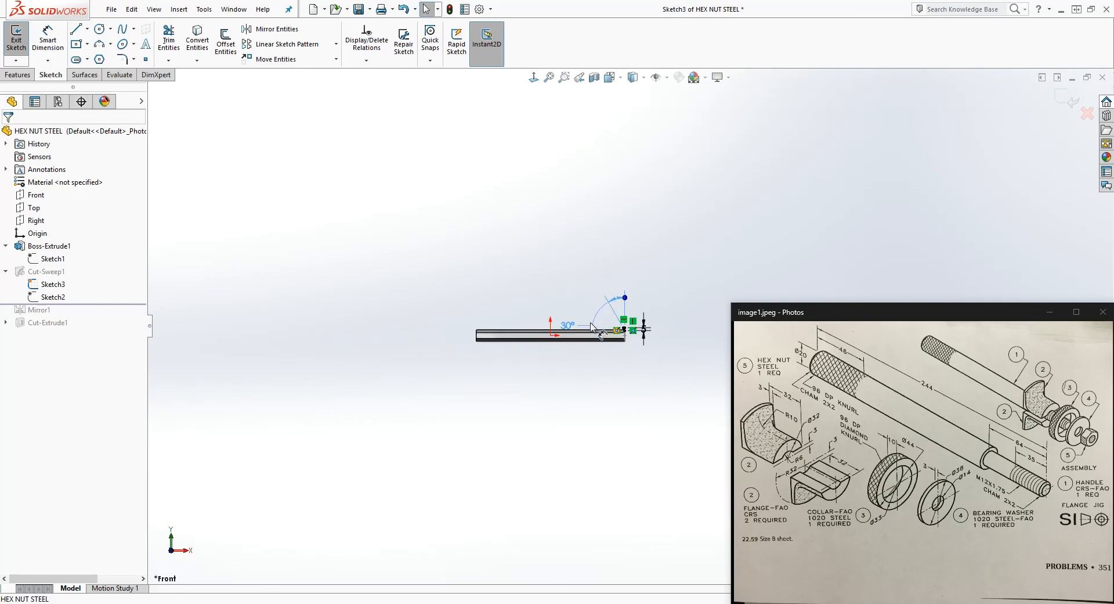
scroll(642, 320, down, 5)
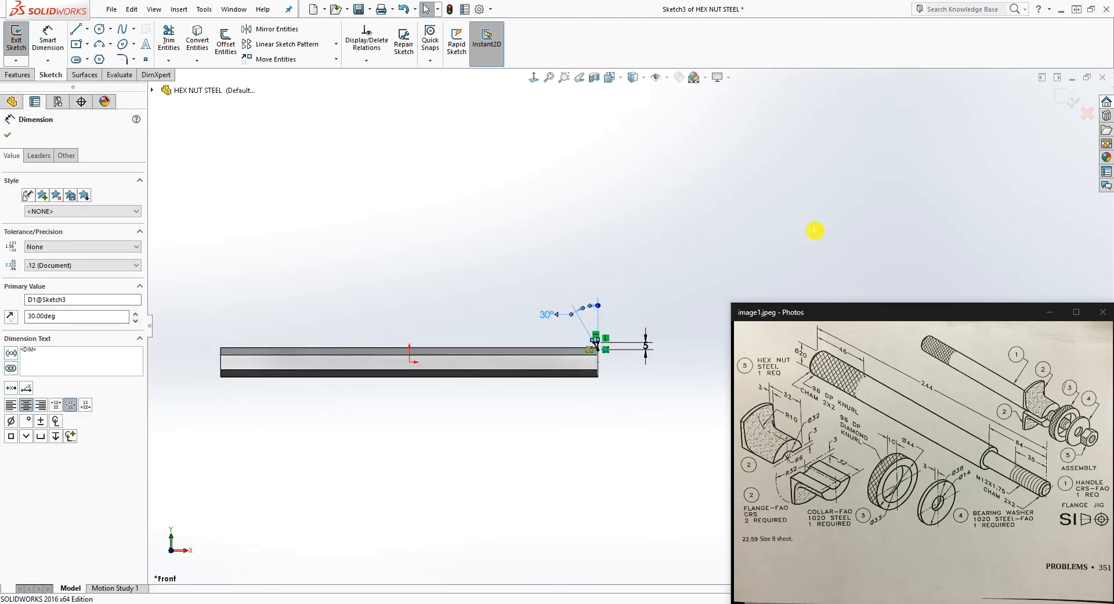
click(1077, 105)
scroll(609, 346, down, 5)
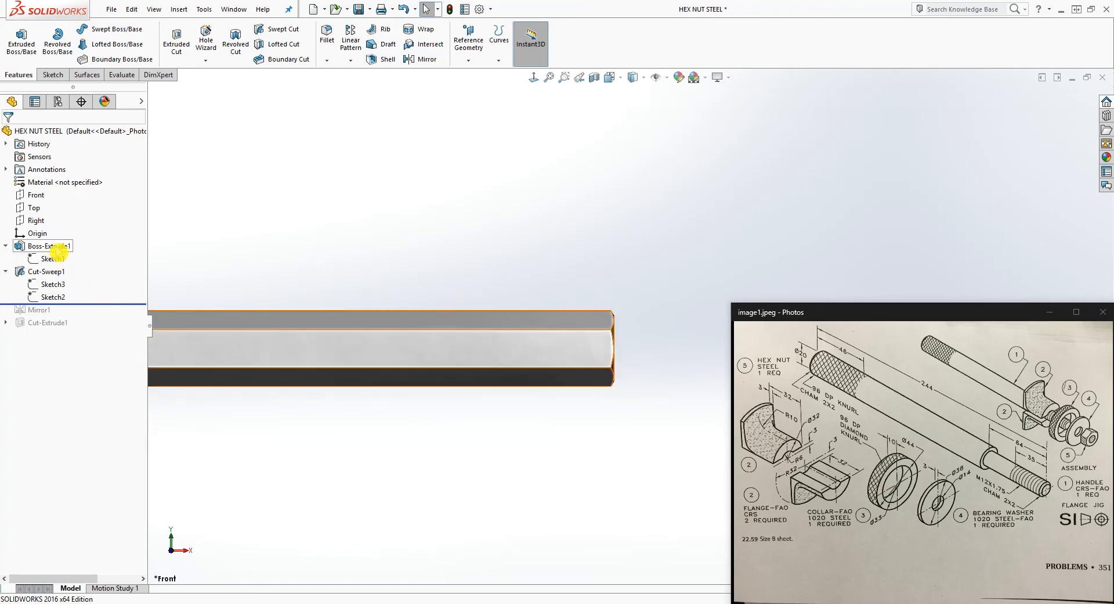
Step: Set the depth of the mid-plane extrusion Boss-Extrude1 to 10.37 mm
right_click(61, 247)
click(65, 214)
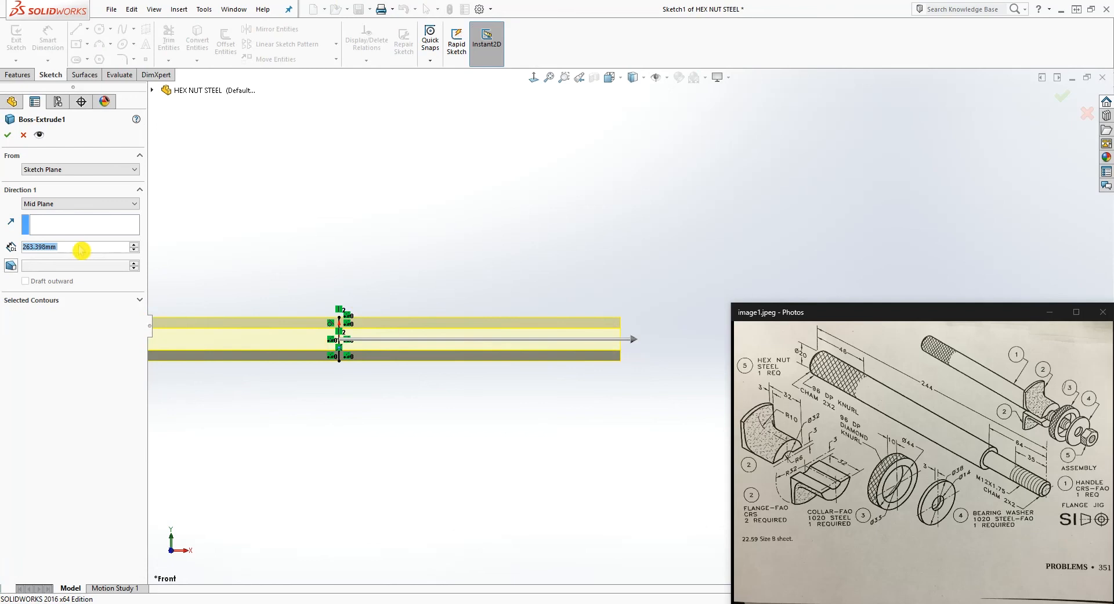
text(10.37)
key(Return)
scroll(348, 325, down, 6)
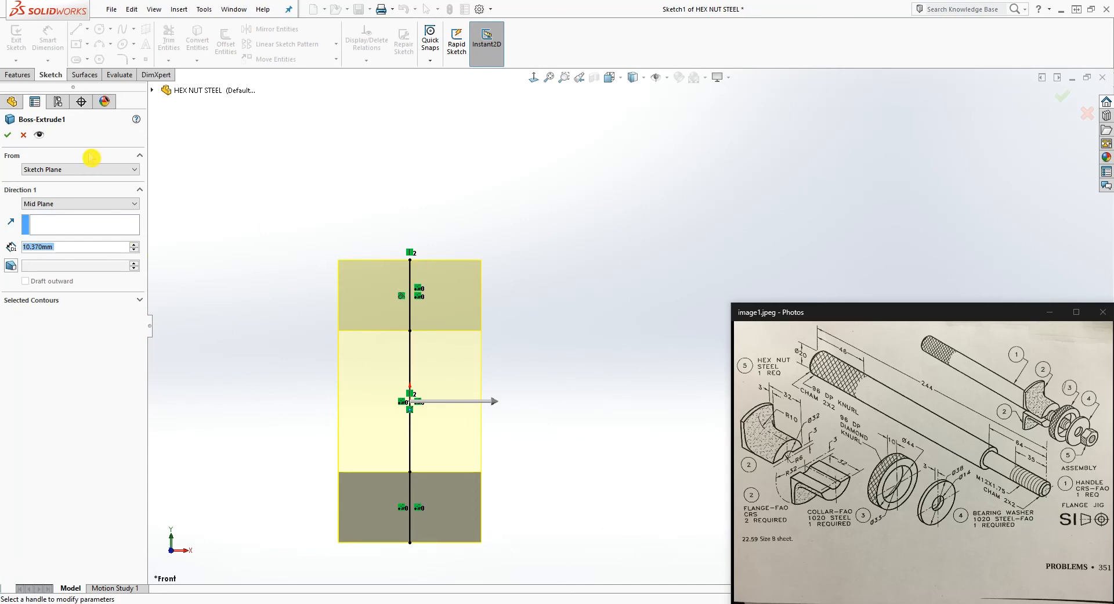
click(7, 134)
Step: Roll the history forward past Mirror1 and Cut-Extrude1 and expand the hole cut's feature
middle_drag(548, 422, 507, 402)
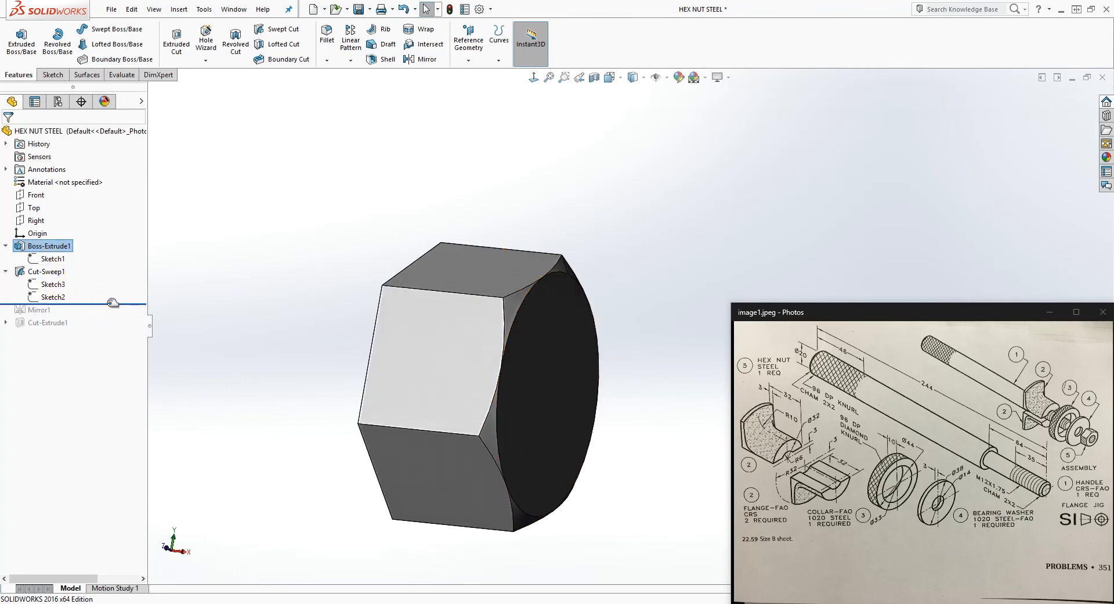
drag(107, 305, 82, 328)
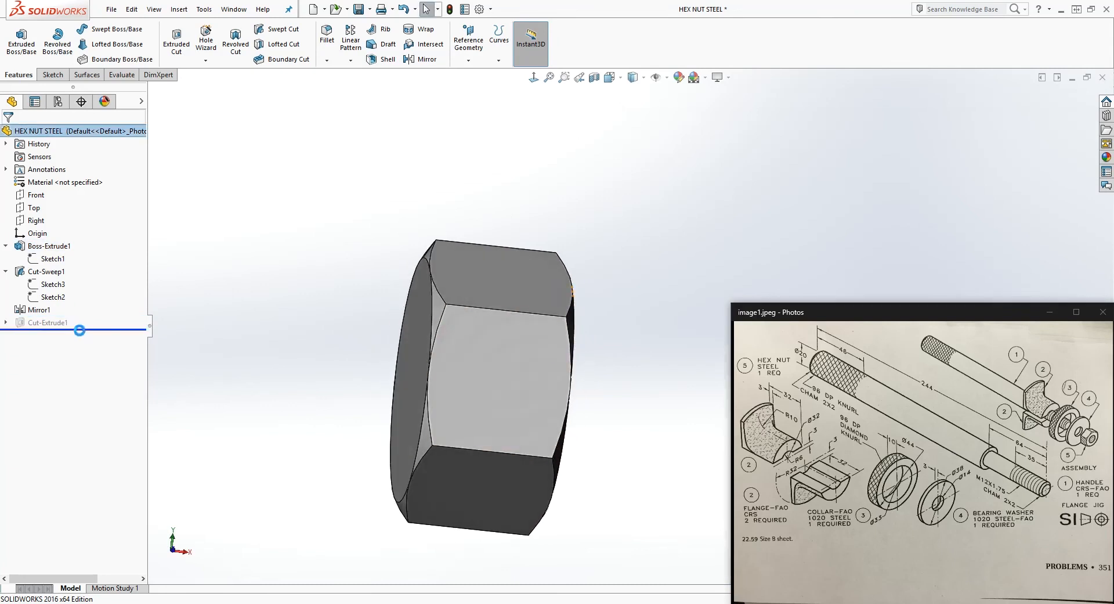
click(6, 322)
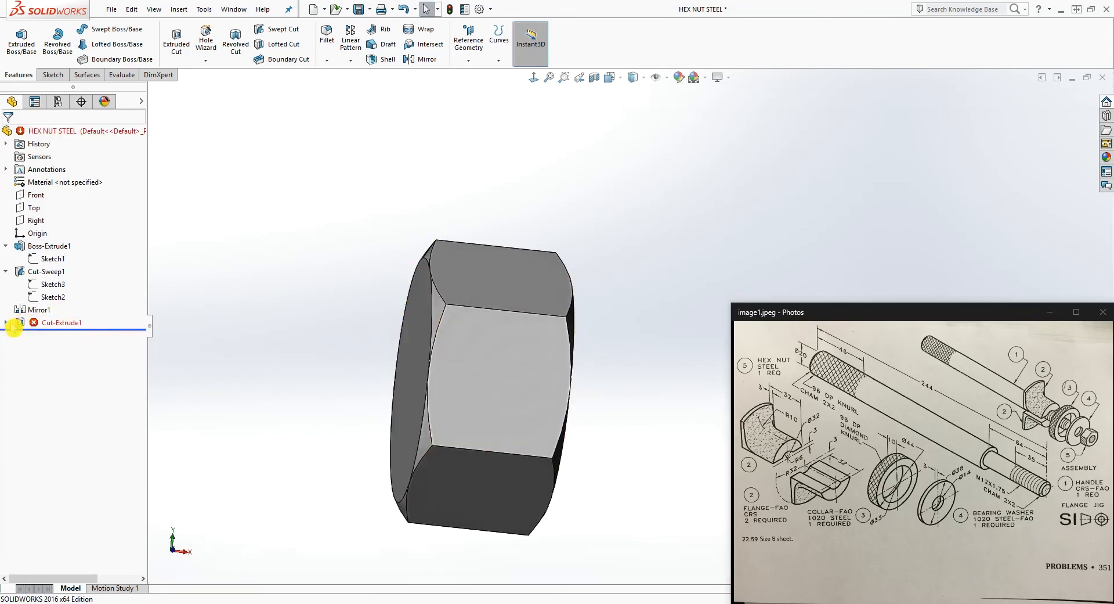
right_click(61, 337)
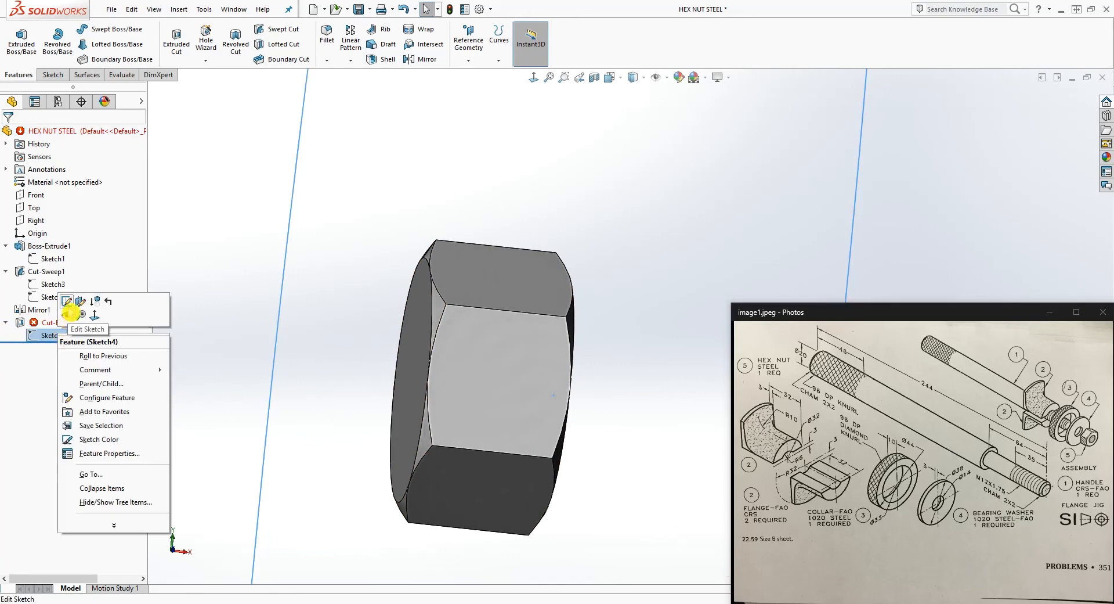
click(67, 301)
mouse_move(447, 360)
middle_down()
mouse_move(366, 323)
mouse_move(436, 348)
mouse_move(488, 349)
mouse_move(943, 254)
middle_up()
click(1066, 113)
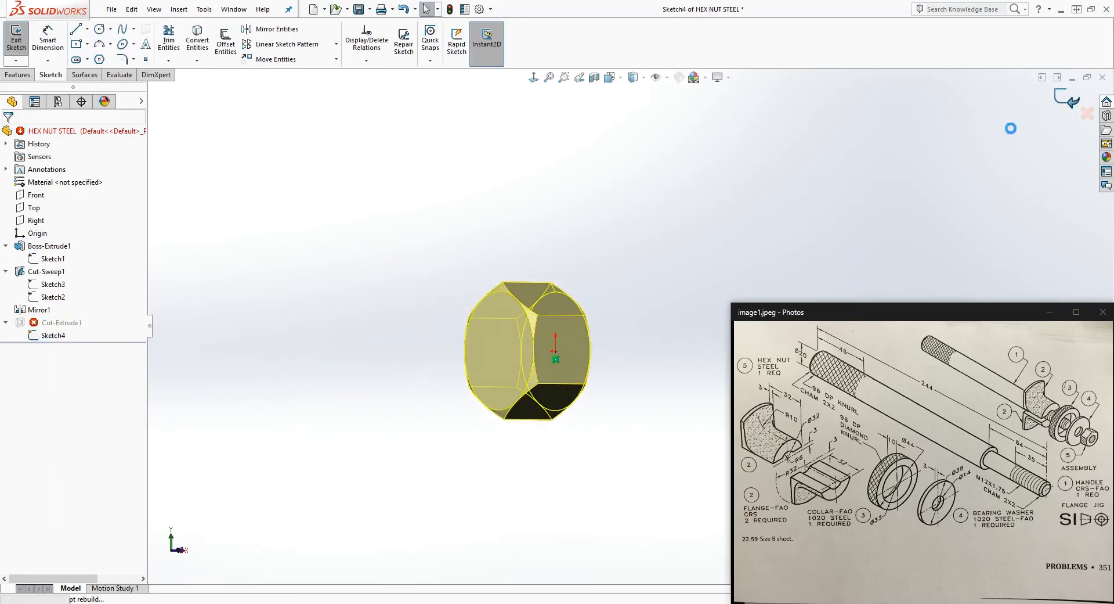
click(724, 208)
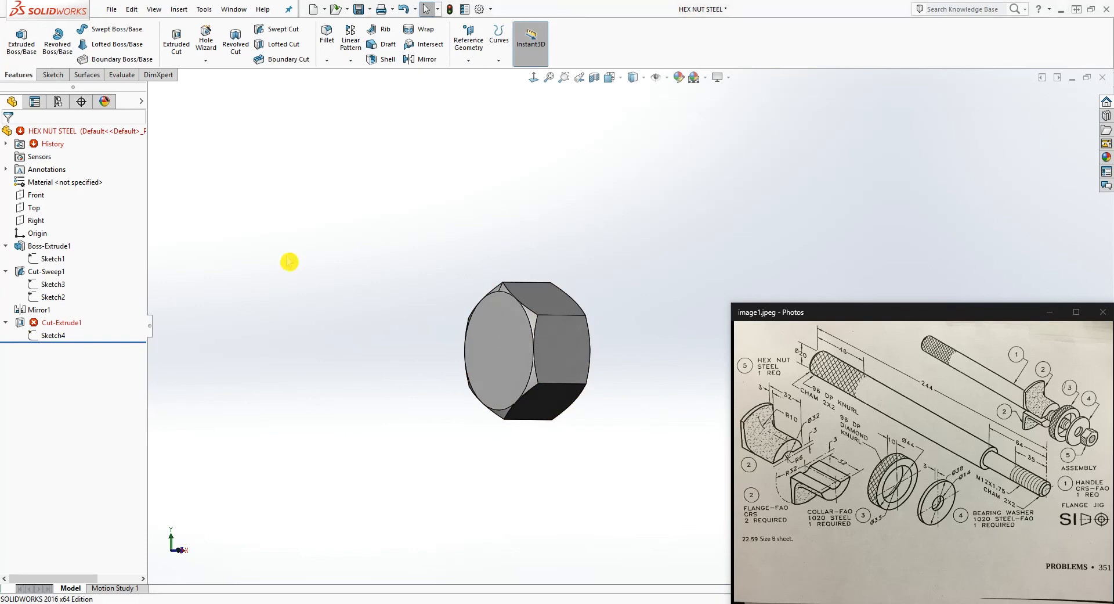
Step: Open Sketch4, the circle sketch of the nut's hole cut, for editing and view it face-on
click(52, 345)
right_click(54, 342)
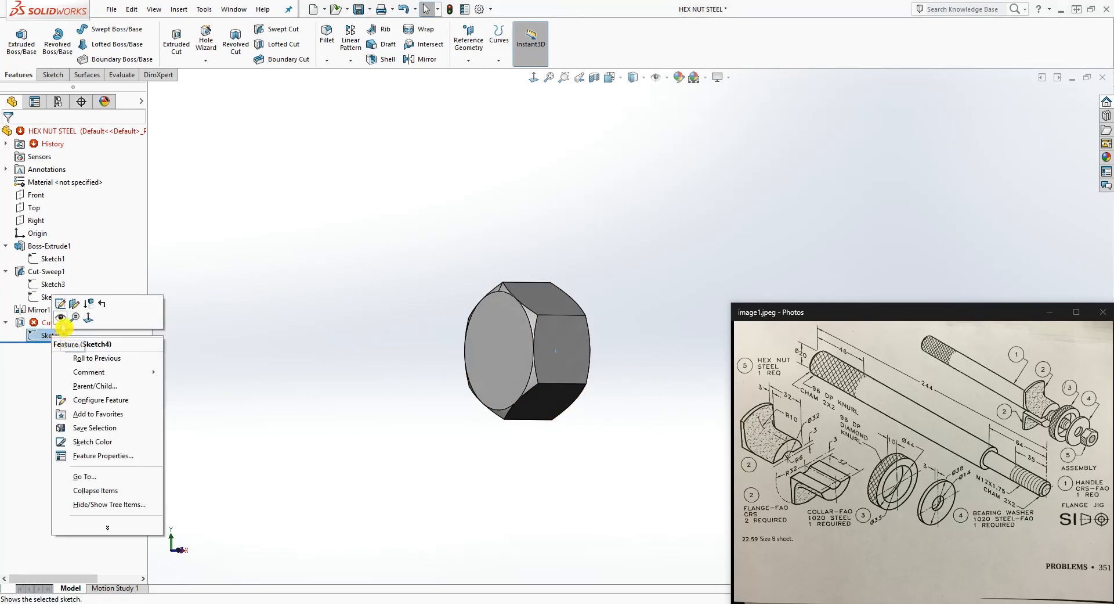
click(61, 303)
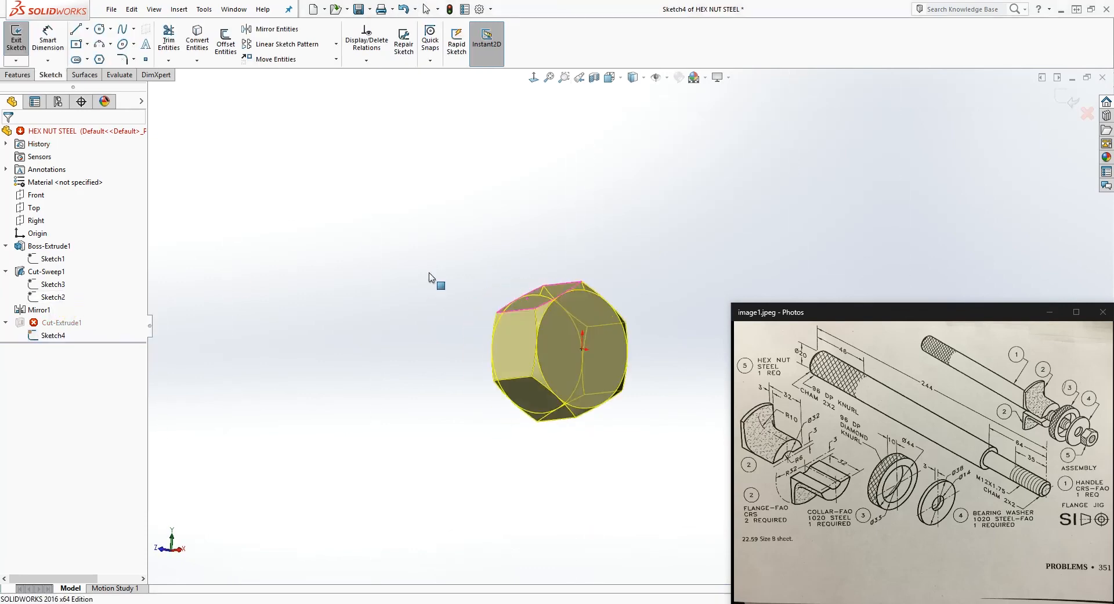
click(534, 79)
Step: Set the hole circle's diameter to 12.01 mm
scroll(808, 188, up, 5)
scroll(765, 189, down, 5)
scroll(633, 328, up, 4)
scroll(636, 524, down, 1)
click(624, 492)
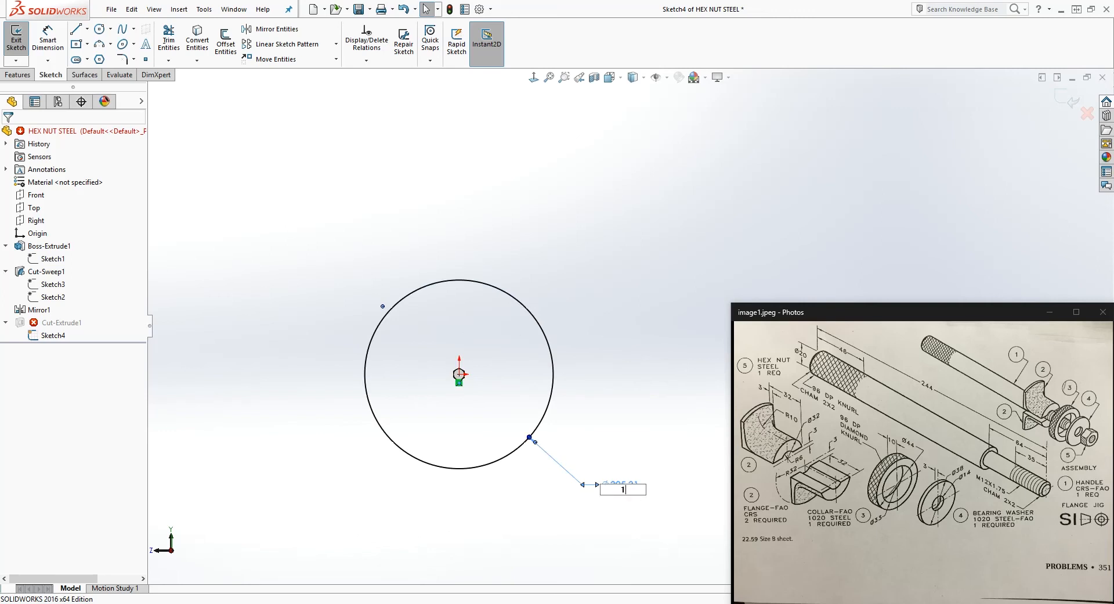
text(12.01)
key(Return)
click(479, 474)
Step: Move the diameter dimension close to the nut and exit the hole sketch
scroll(480, 436, down, 8)
scroll(634, 438, up, 3)
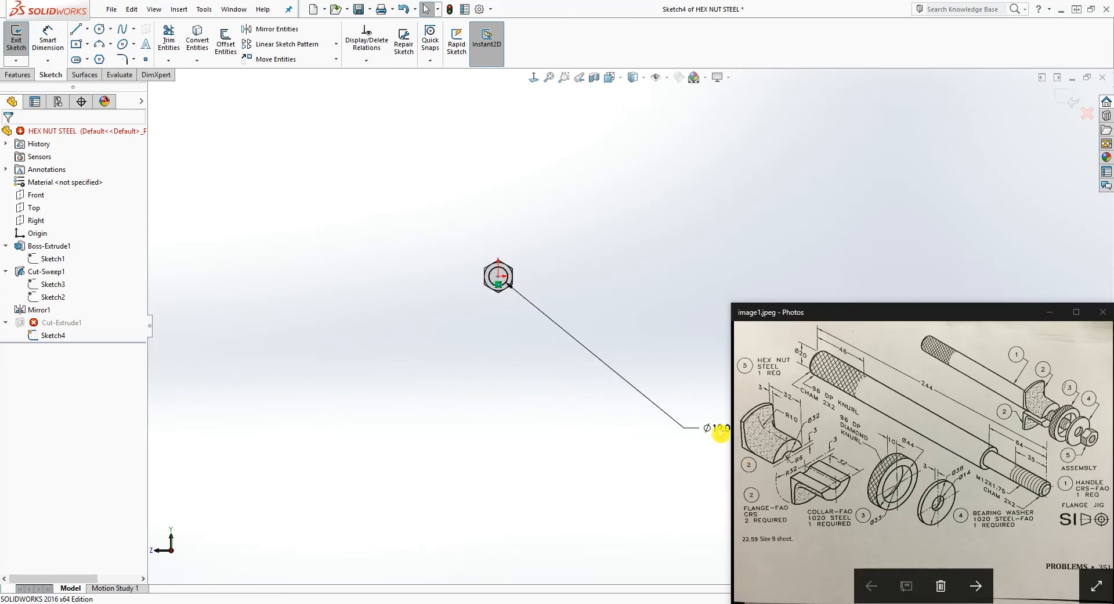
drag(719, 430, 560, 284)
scroll(546, 301, down, 3)
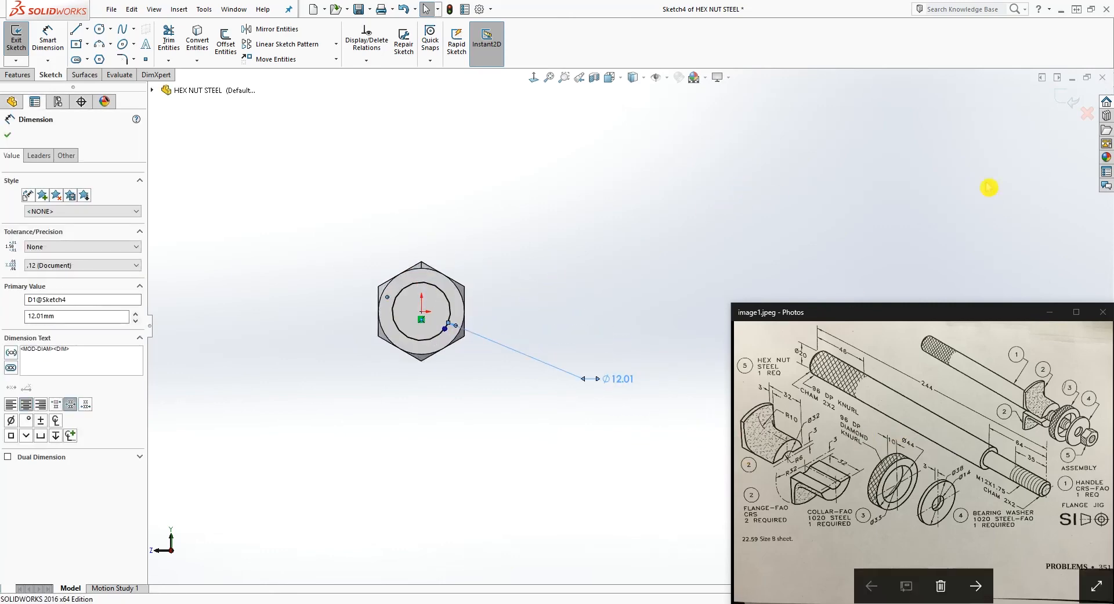
click(1065, 100)
Step: Save the HEX NUT STEEL part and switch to the Assem1 assembly
mouse_move(410, 316)
middle_down()
mouse_move(486, 315)
mouse_move(597, 269)
mouse_move(423, 319)
middle_up()
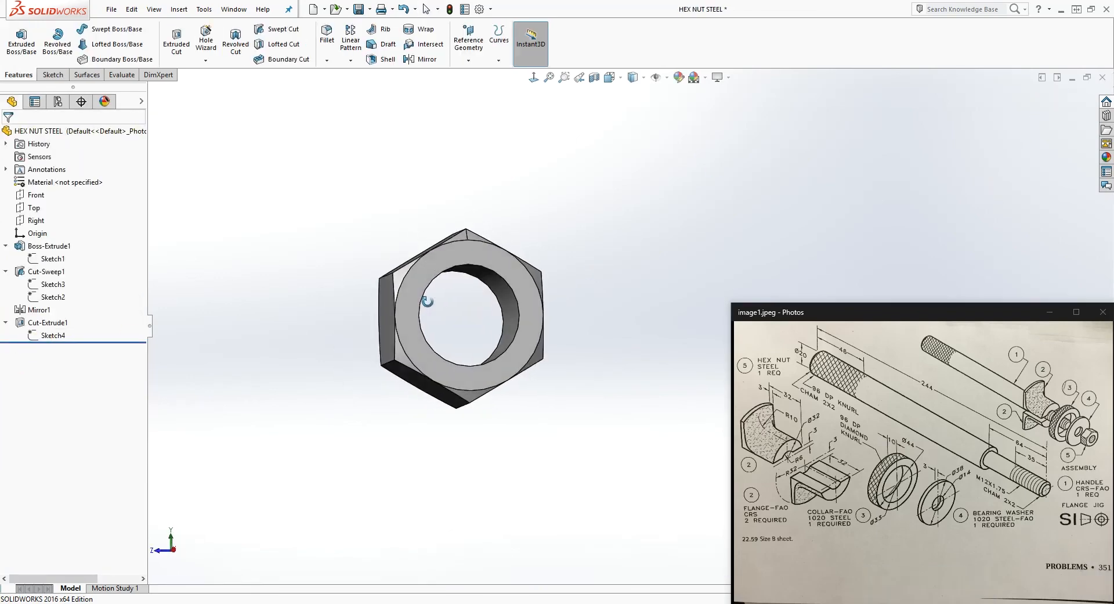
click(358, 9)
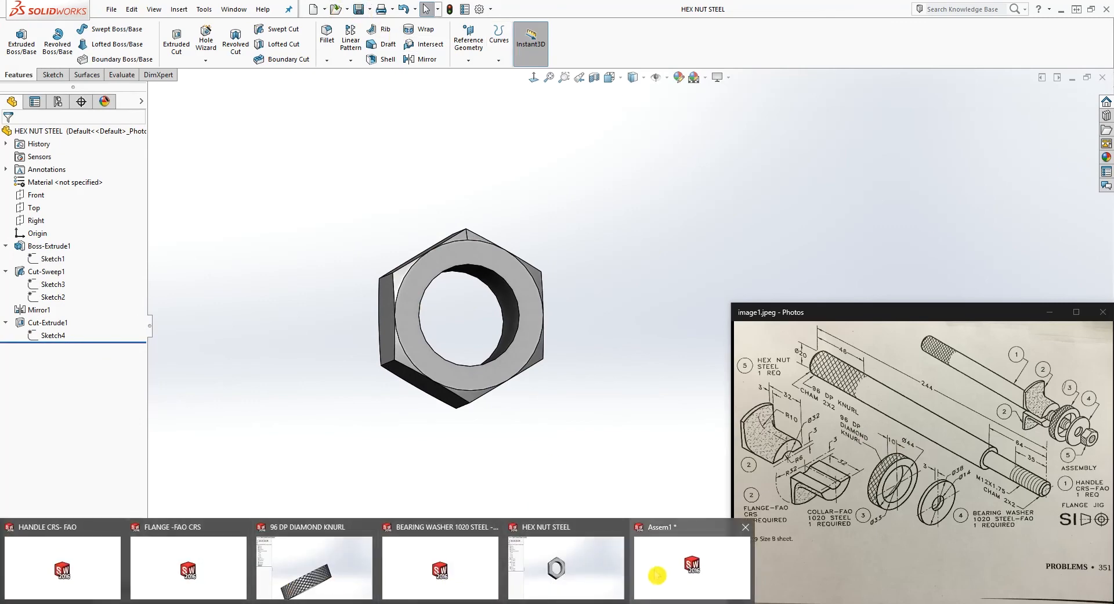
click(654, 571)
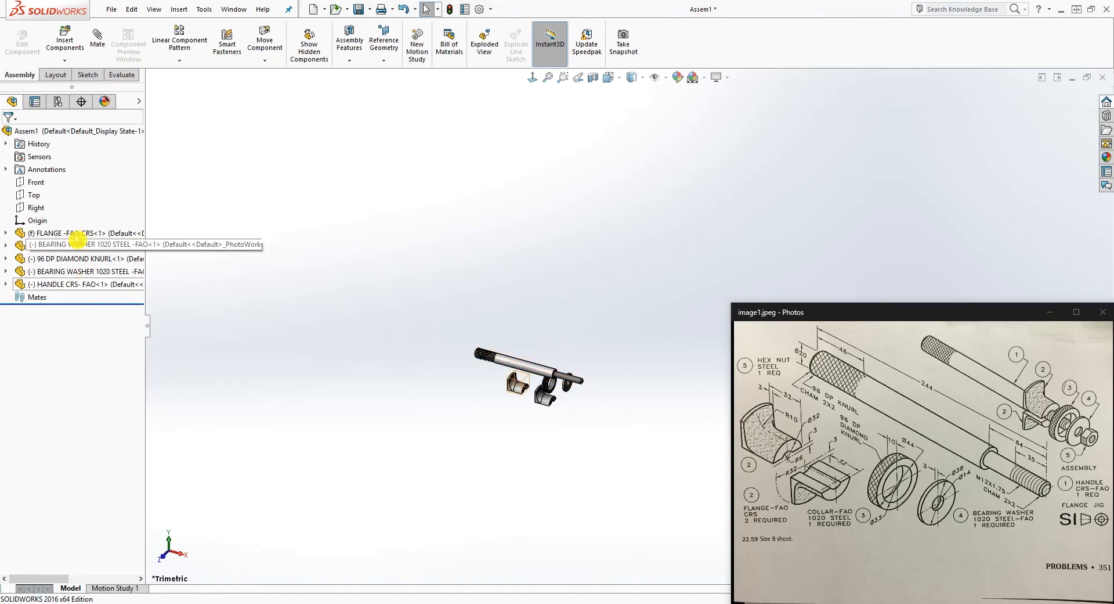
Step: Insert the HEX NUT STEEL part into the assembly, placing it above the handle's threaded end
click(57, 46)
click(40, 303)
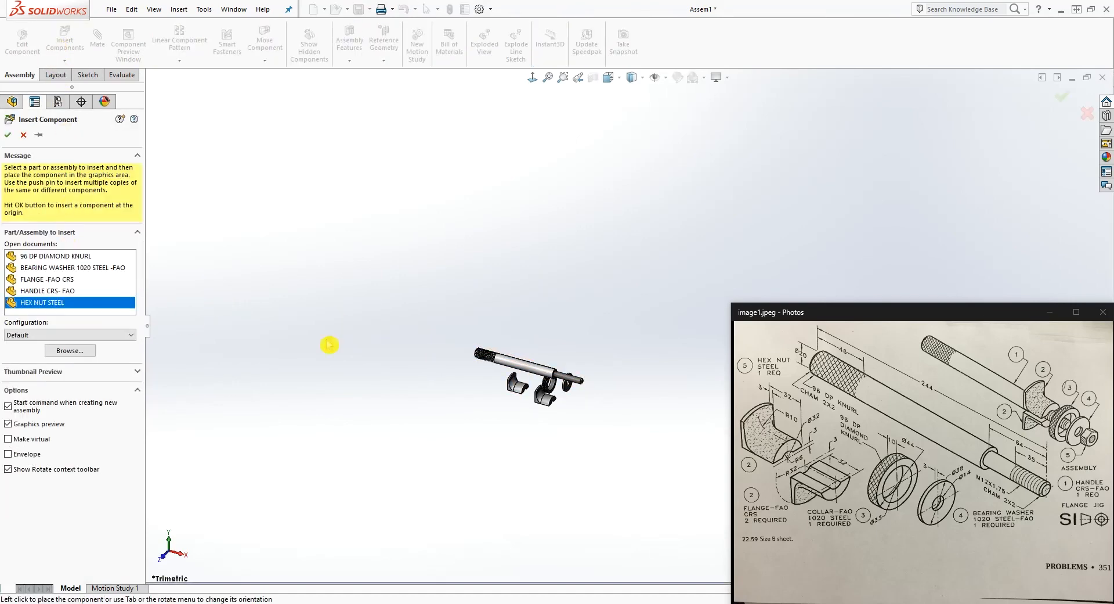
scroll(596, 360, down, 5)
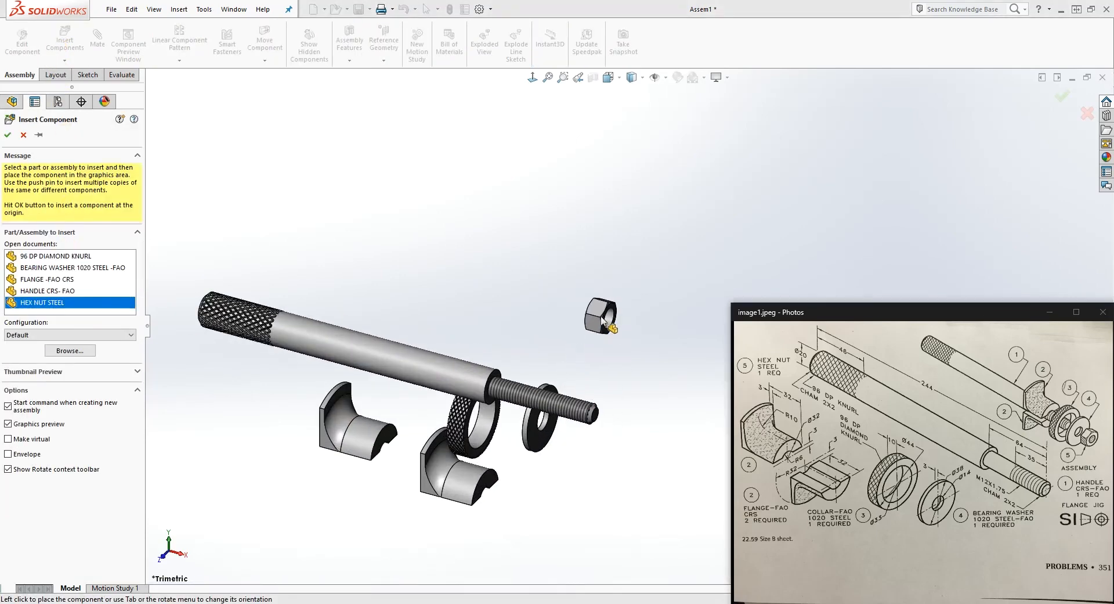
click(604, 316)
scroll(526, 488, down, 4)
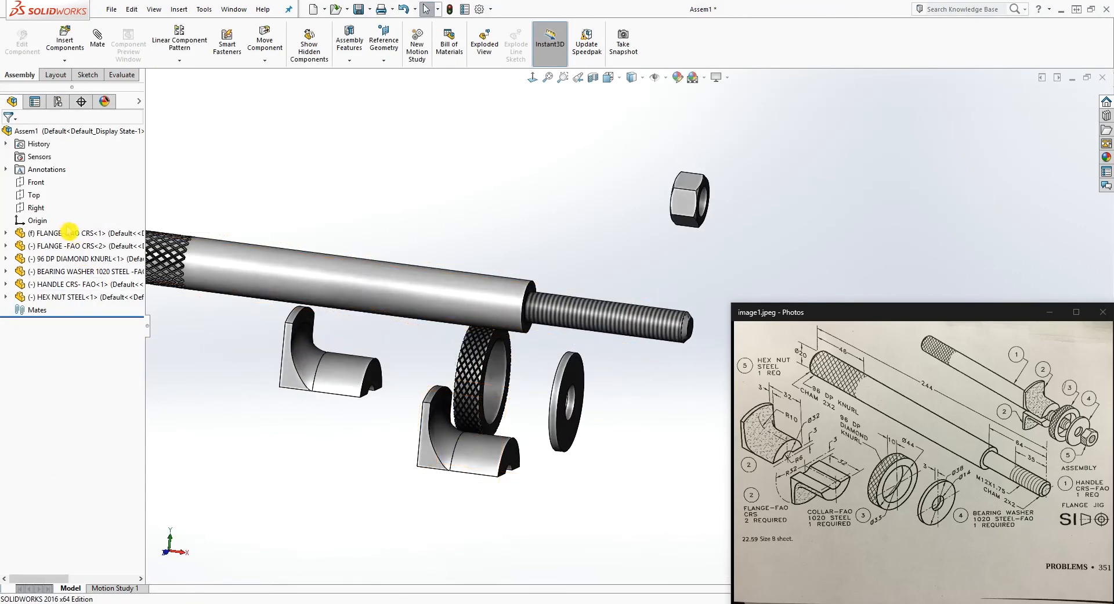
Step: Add a concentric mate between the handle's smooth cylindrical face and the fixed flange's half-round bore
click(441, 443)
scroll(545, 485, up, 3)
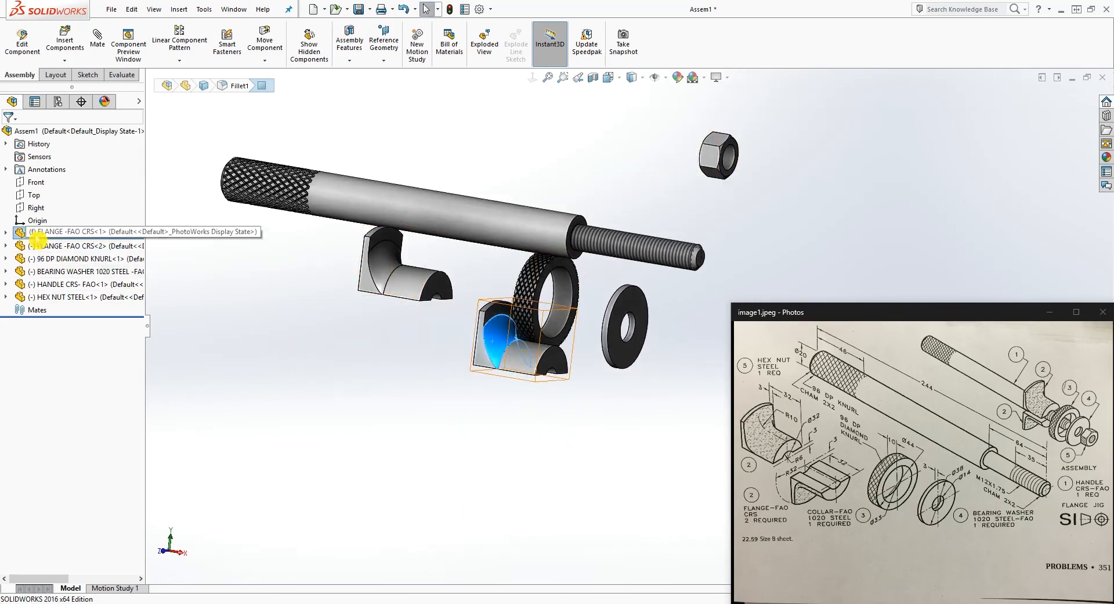
scroll(641, 357, up, 3)
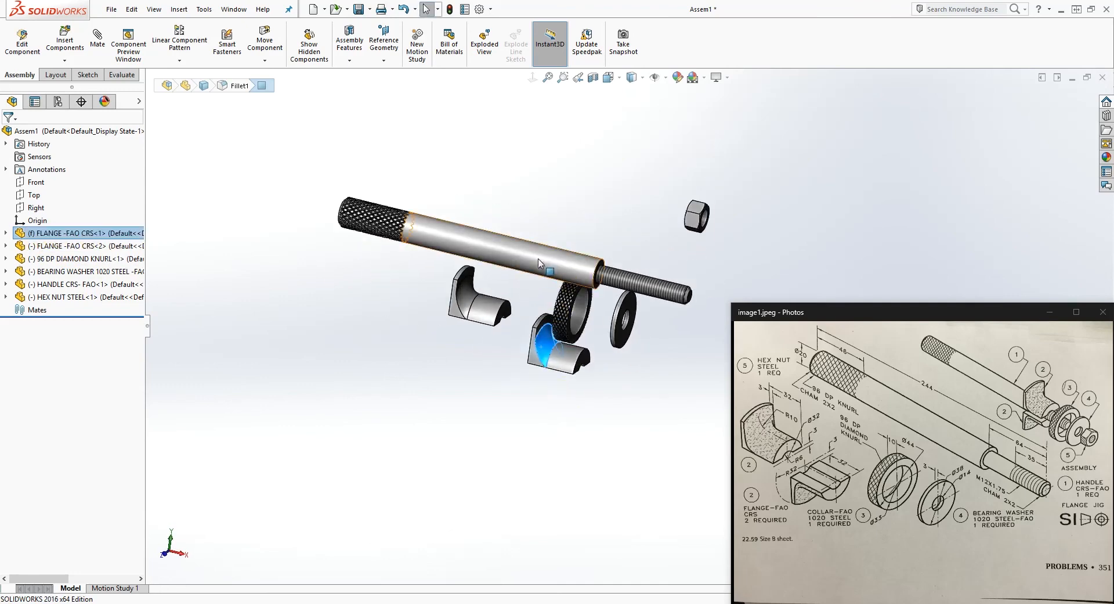
scroll(615, 383, down, 2)
scroll(638, 369, down, 1)
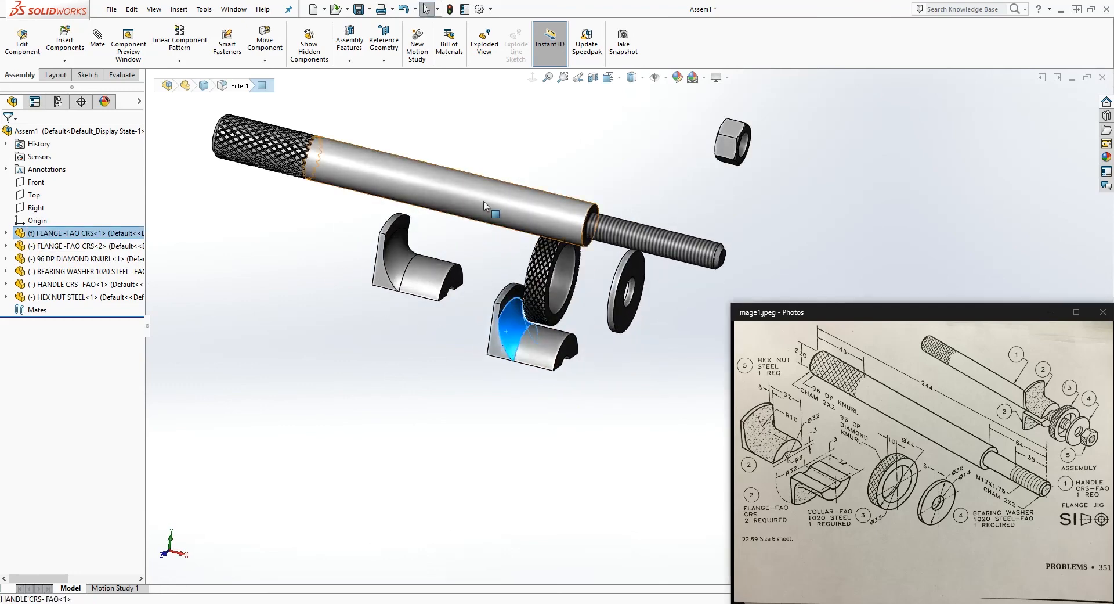
click(492, 213)
middle_drag(557, 427, 541, 384)
scroll(597, 348, down, 4)
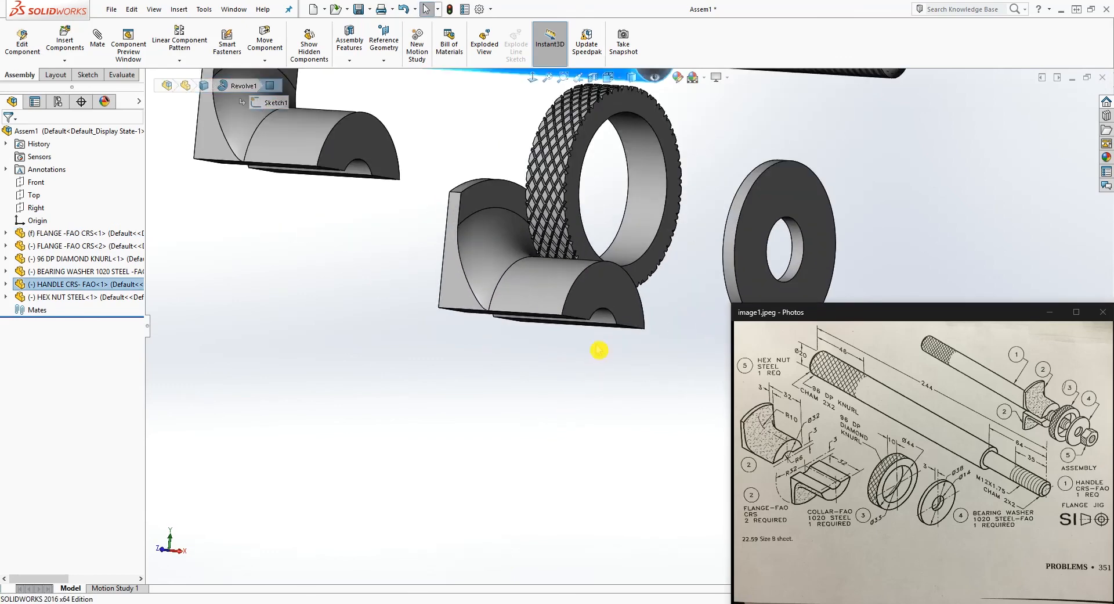
click(604, 323)
scroll(574, 412, up, 4)
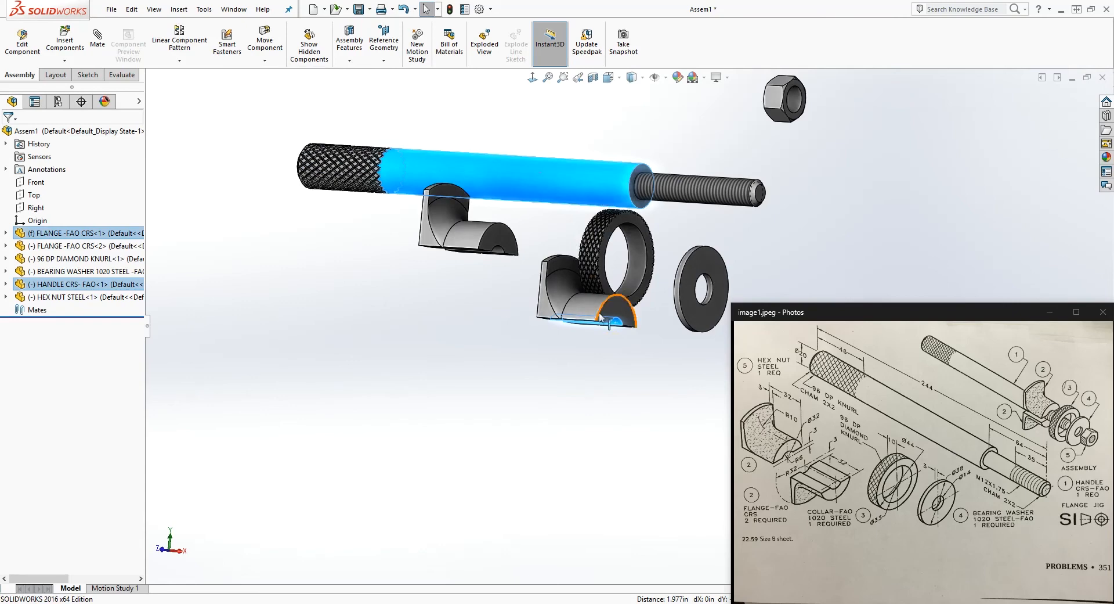
click(98, 45)
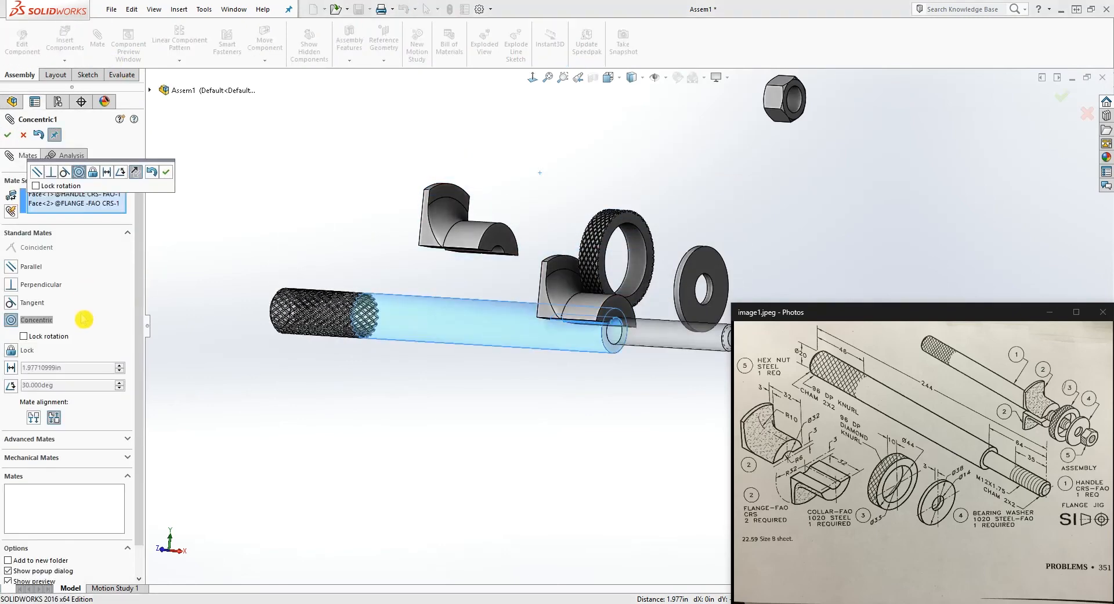
click(166, 173)
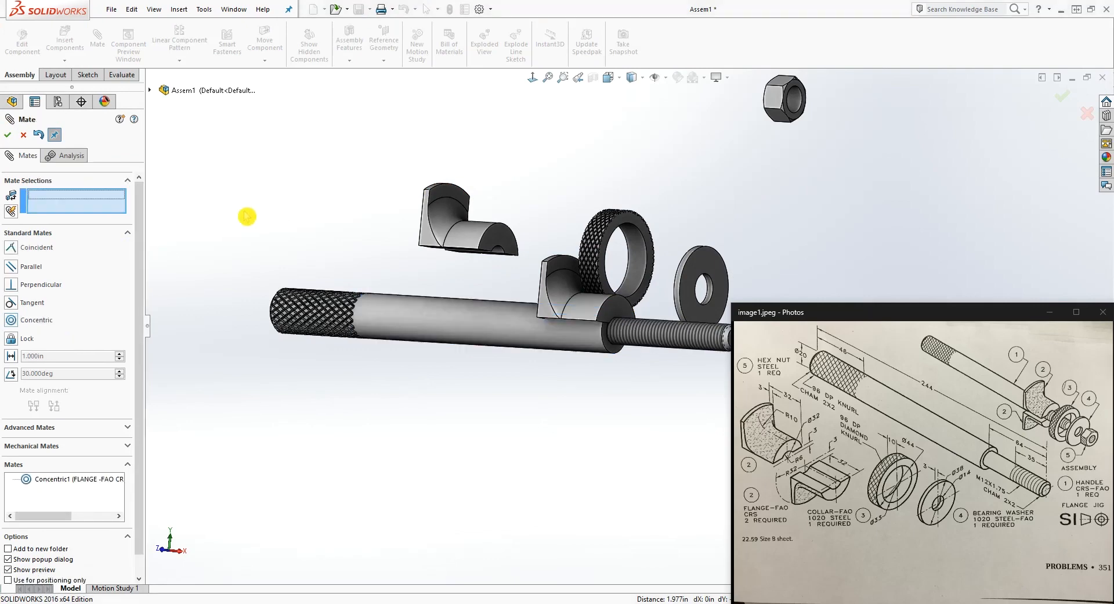
Step: Add a coincident mate between the handle's shoulder face and the flat back face of the fixed flange
scroll(610, 359, down, 5)
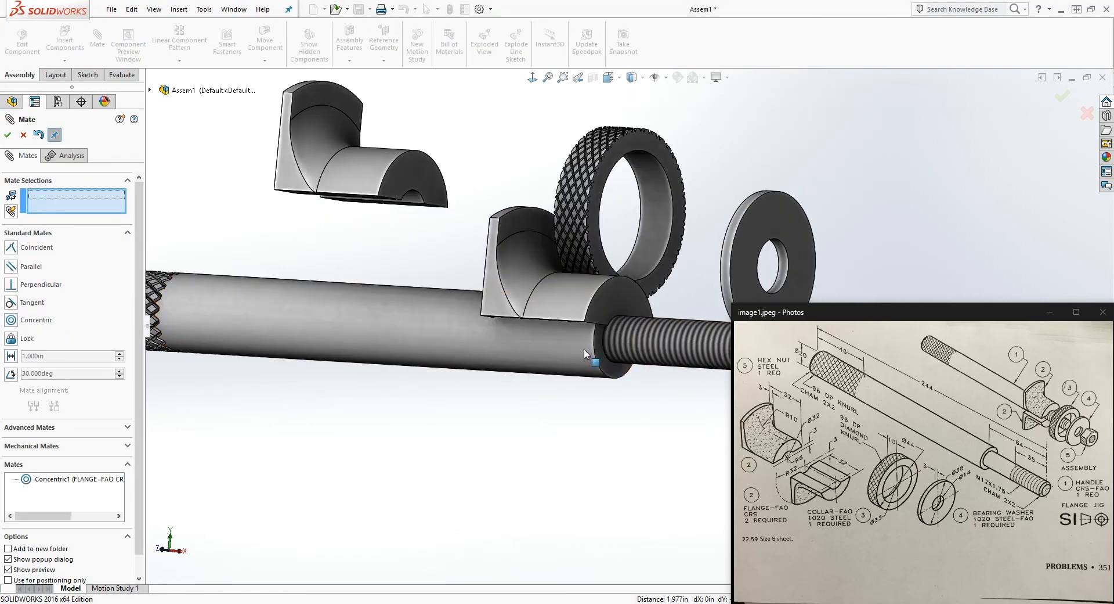
click(600, 350)
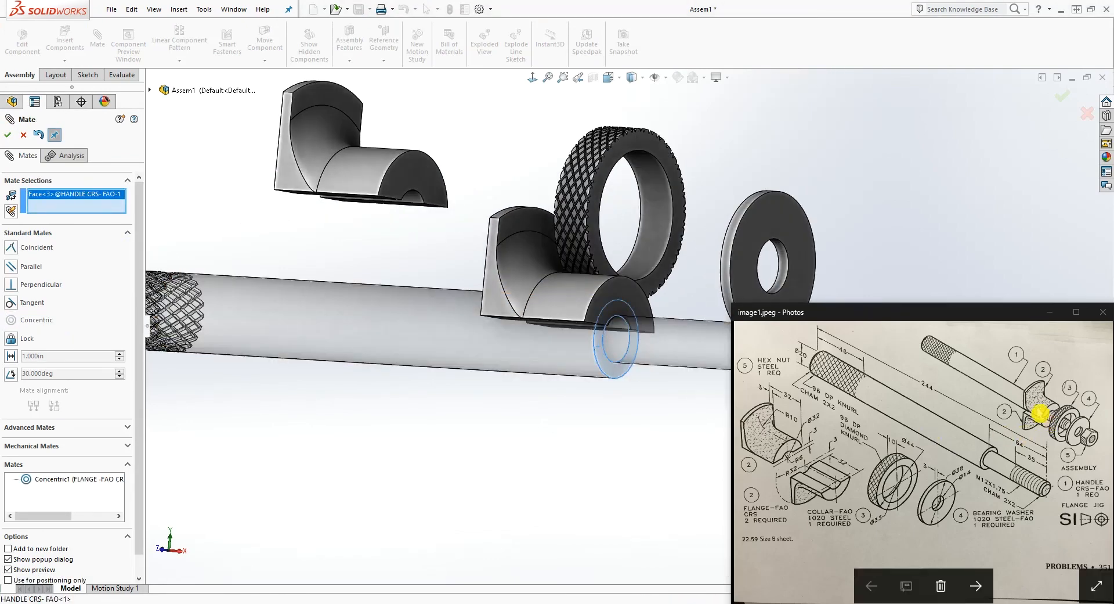
middle_drag(551, 380, 653, 393)
click(523, 270)
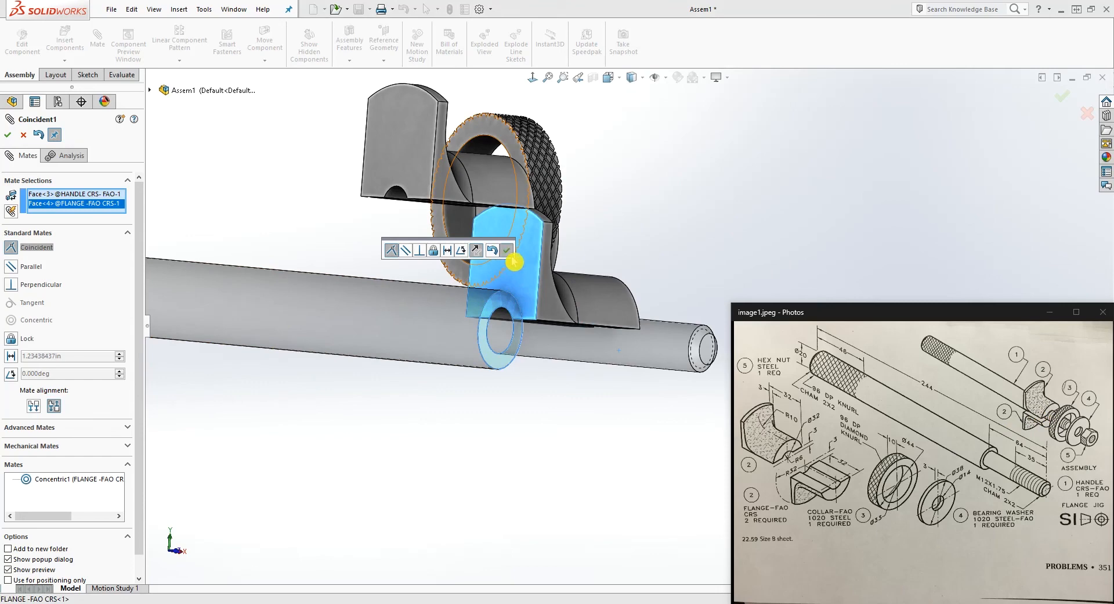
click(510, 254)
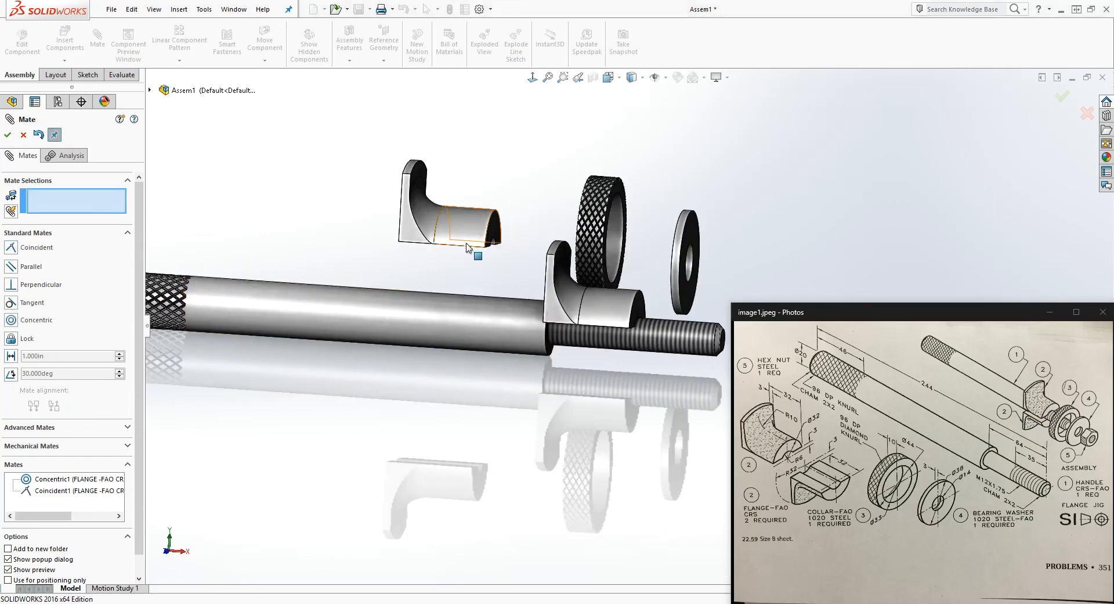
Step: Rotate the second flange so its half-round bore faces upward and move it below the handle's threaded end
right_drag(468, 233, 475, 384)
drag(462, 193, 593, 421)
middle_drag(593, 421, 565, 556)
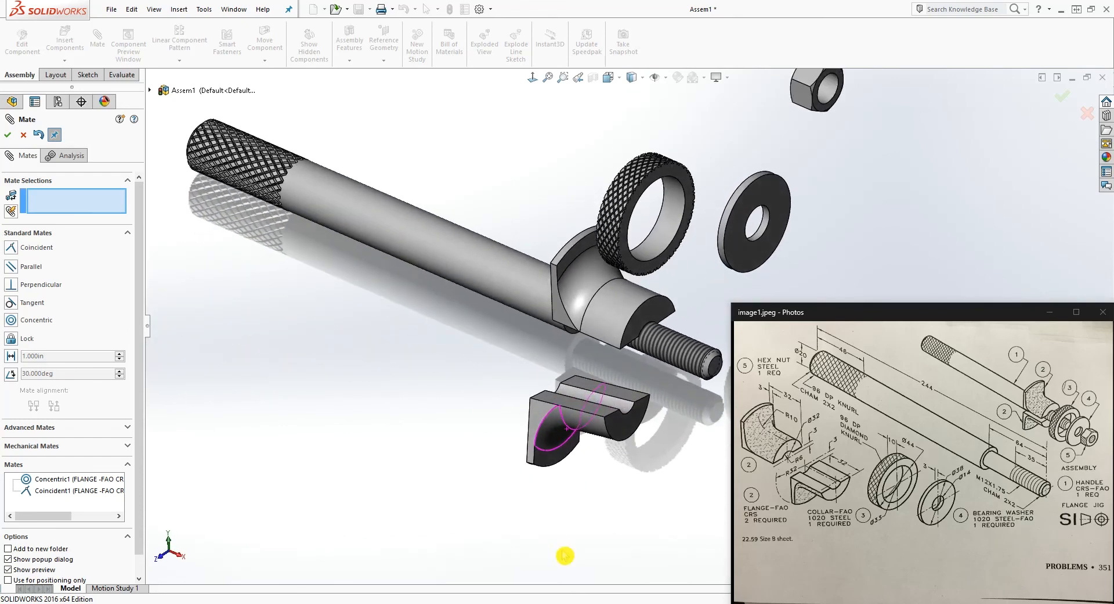
Step: Add a concentric mate between the second flange's half-round bore and the handle's threaded end
click(621, 404)
middle_drag(584, 421, 620, 345)
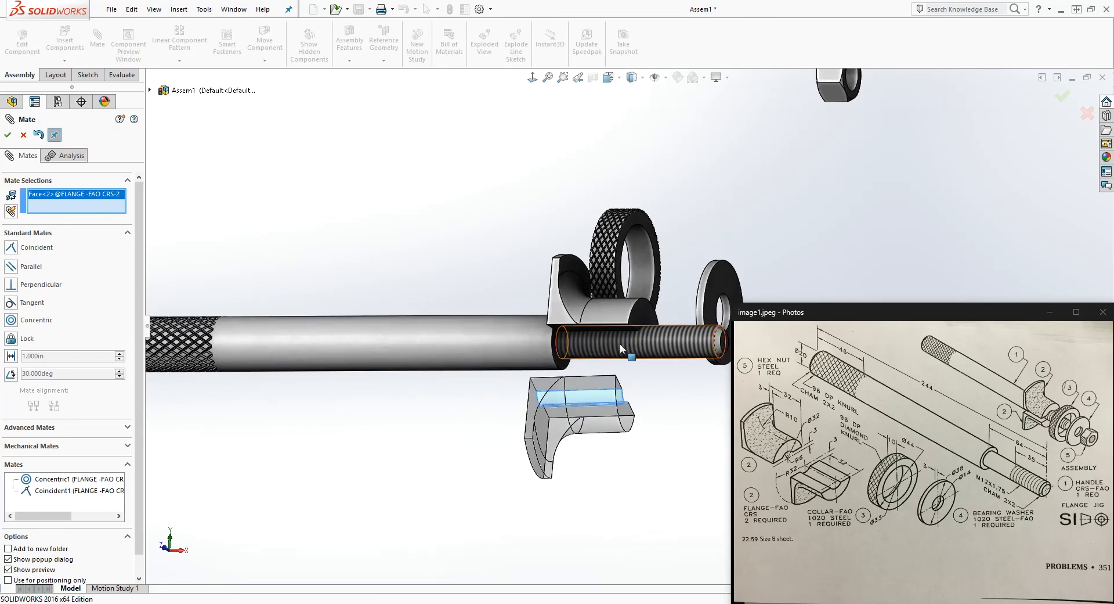
click(621, 343)
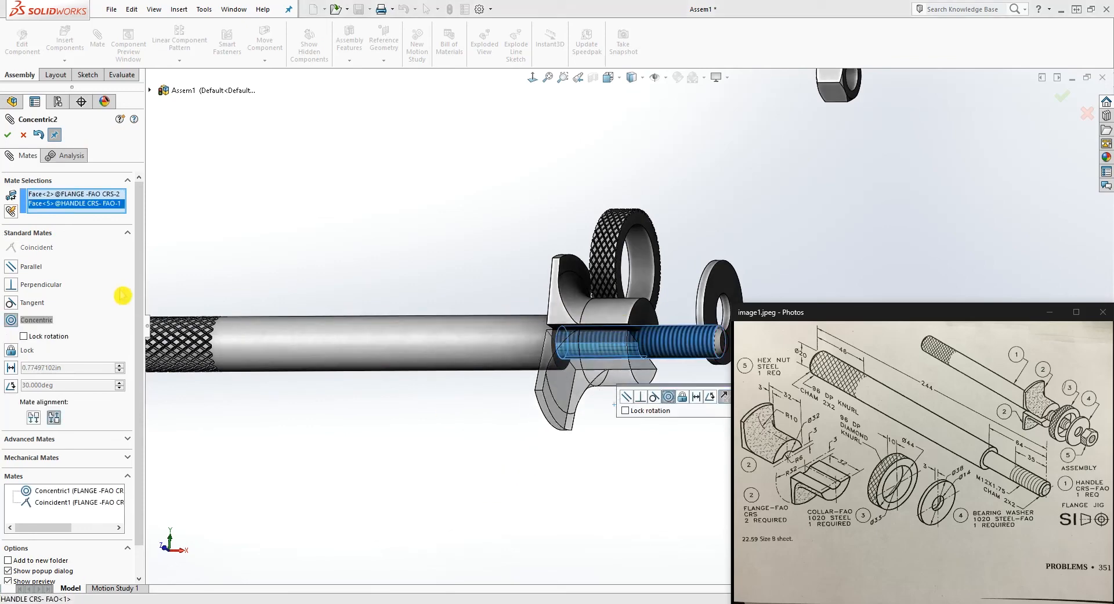
scroll(598, 465, up, 1)
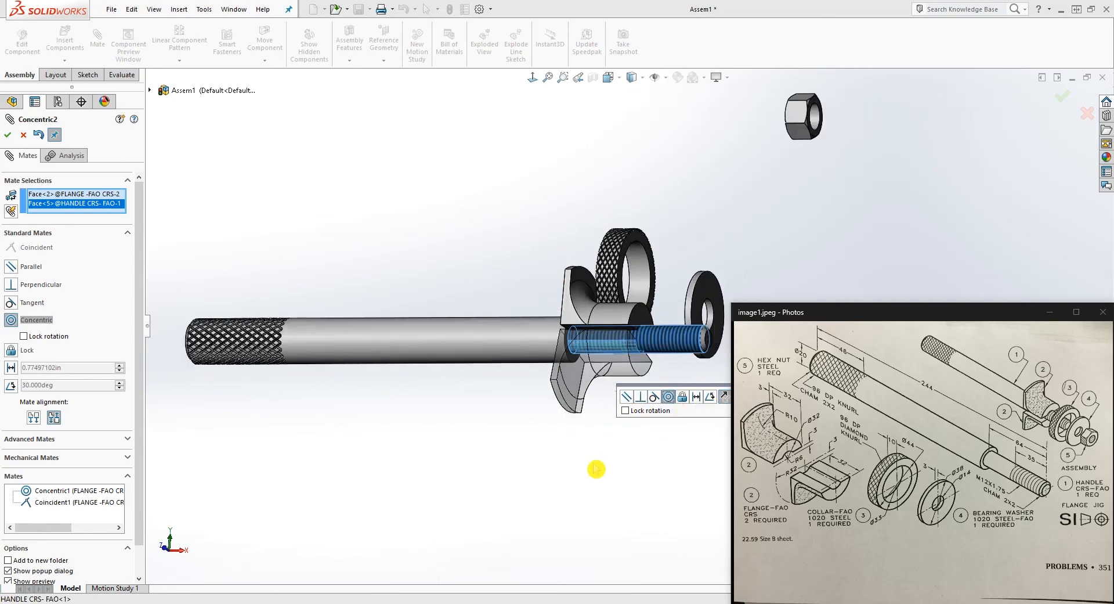
scroll(503, 395, up, 2)
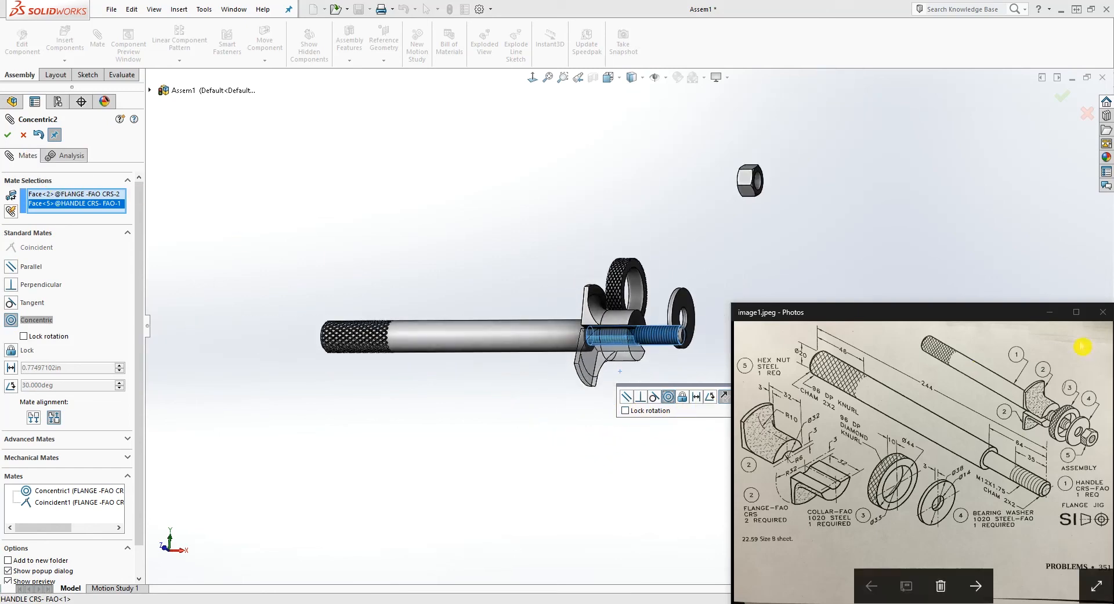
click(1049, 314)
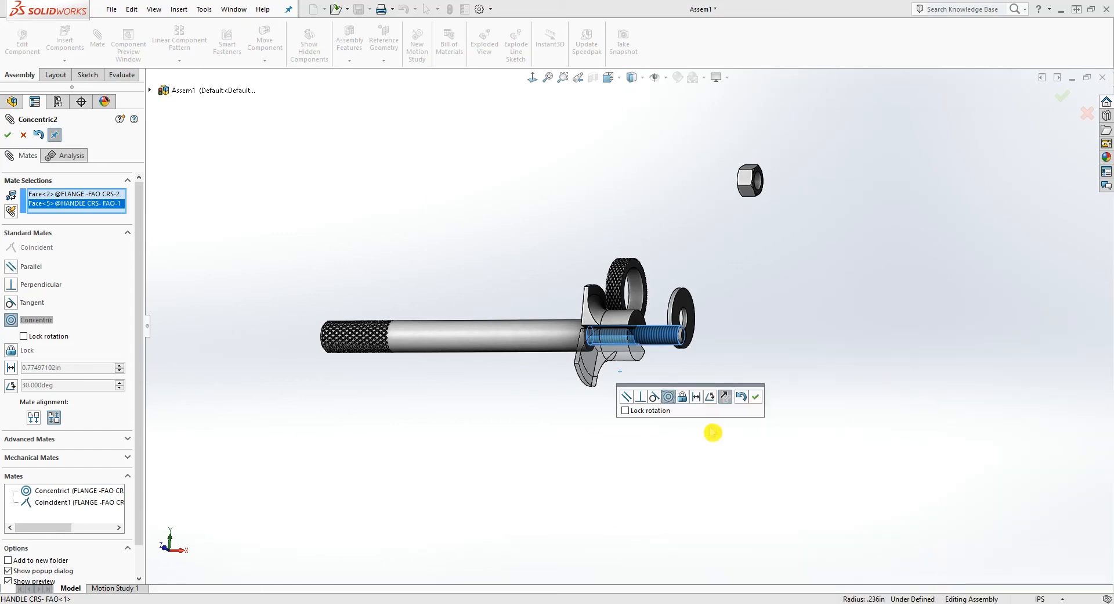
click(756, 396)
click(535, 598)
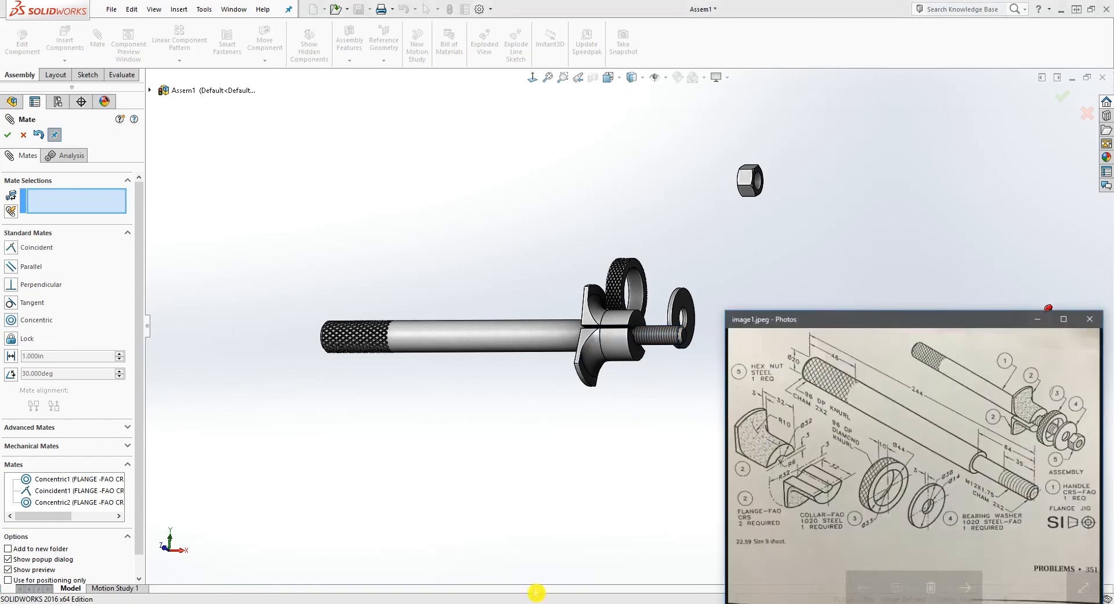
Step: Add a coincident mate that aligns the flat back faces of the two flanges
scroll(667, 412, down, 3)
middle_drag(659, 361, 530, 342)
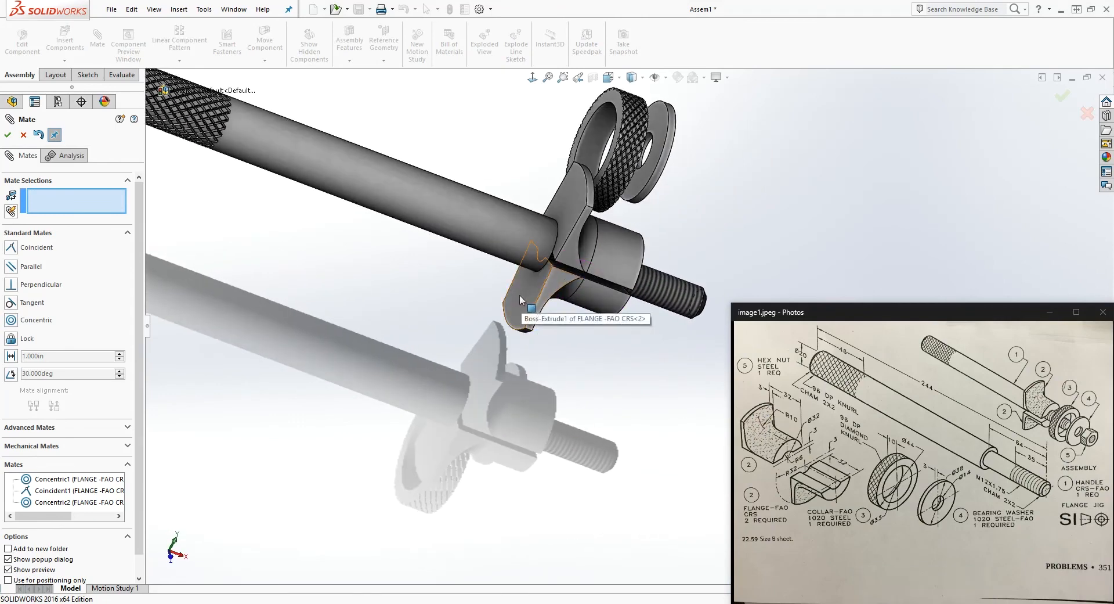
click(528, 308)
middle_drag(528, 308, 567, 356)
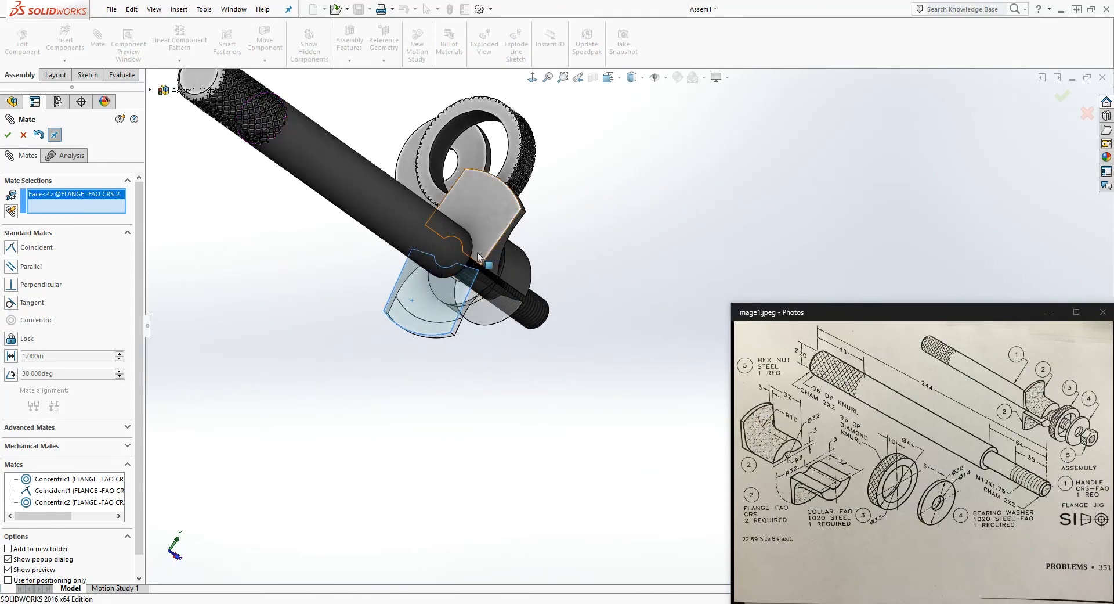
click(486, 229)
middle_drag(465, 368, 152, 257)
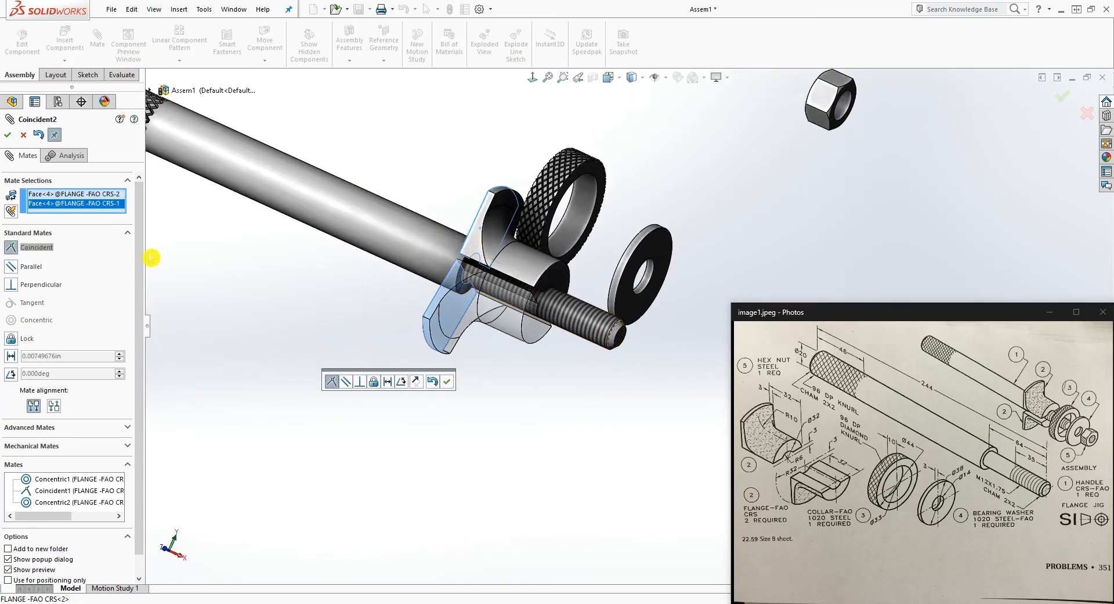
click(8, 136)
Step: Turn the second flange slightly and add a coincident mate between the side faces of the two flange plates
mouse_move(273, 301)
middle_down()
mouse_move(362, 396)
mouse_move(266, 303)
mouse_move(412, 340)
middle_up()
drag(492, 335, 514, 358)
middle_drag(519, 352, 505, 311)
click(530, 312)
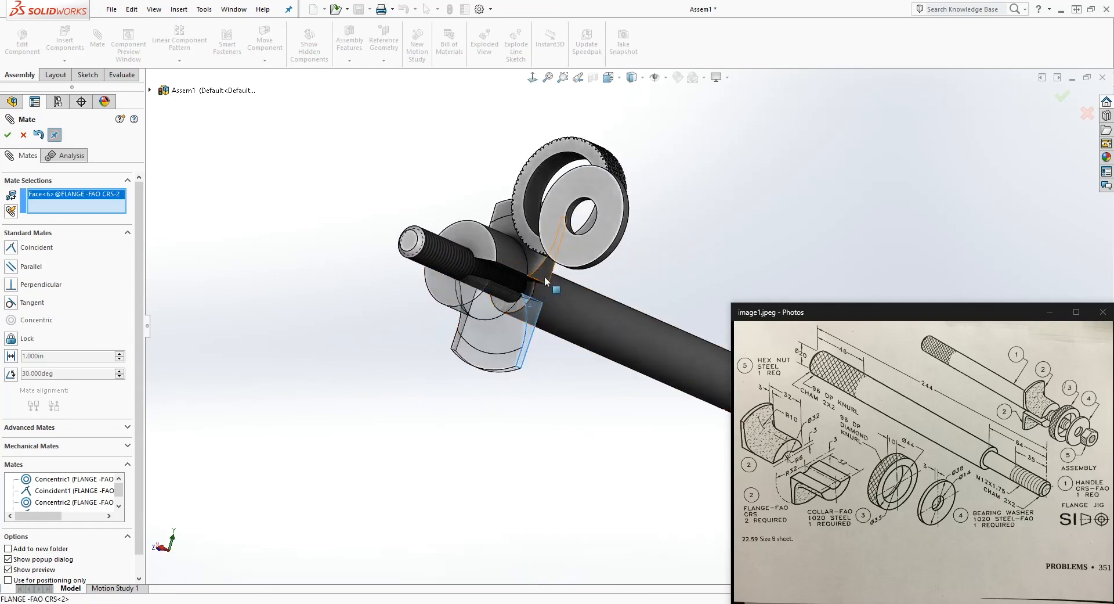
click(549, 277)
middle_drag(403, 398, 595, 446)
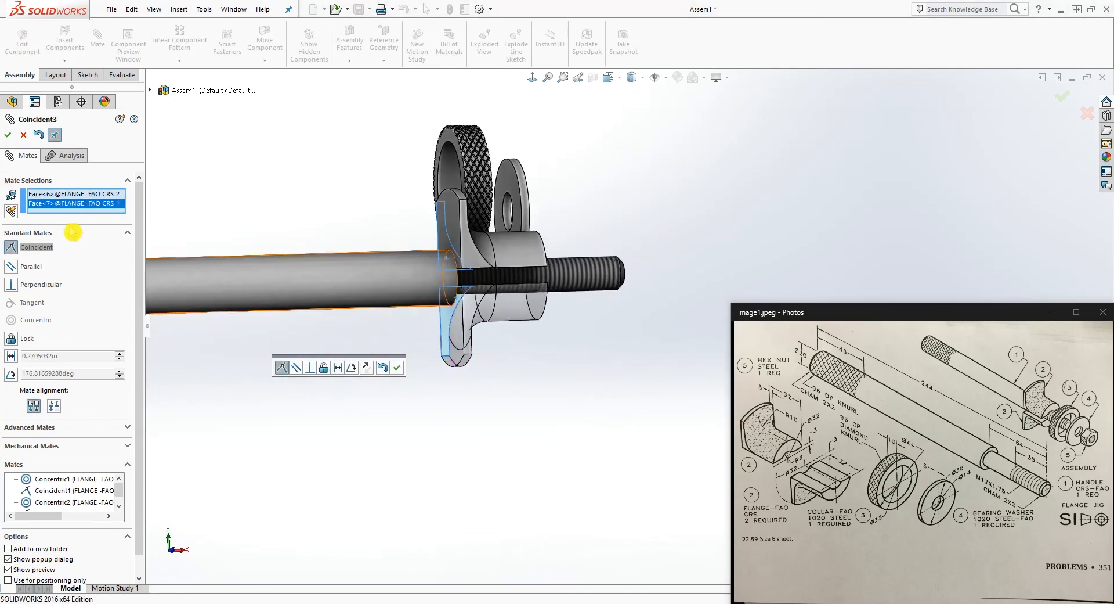
click(8, 136)
Step: Add a concentric mate between the inner face of the diamond-knurled collar and the handle's threaded end
middle_drag(311, 294, 372, 389)
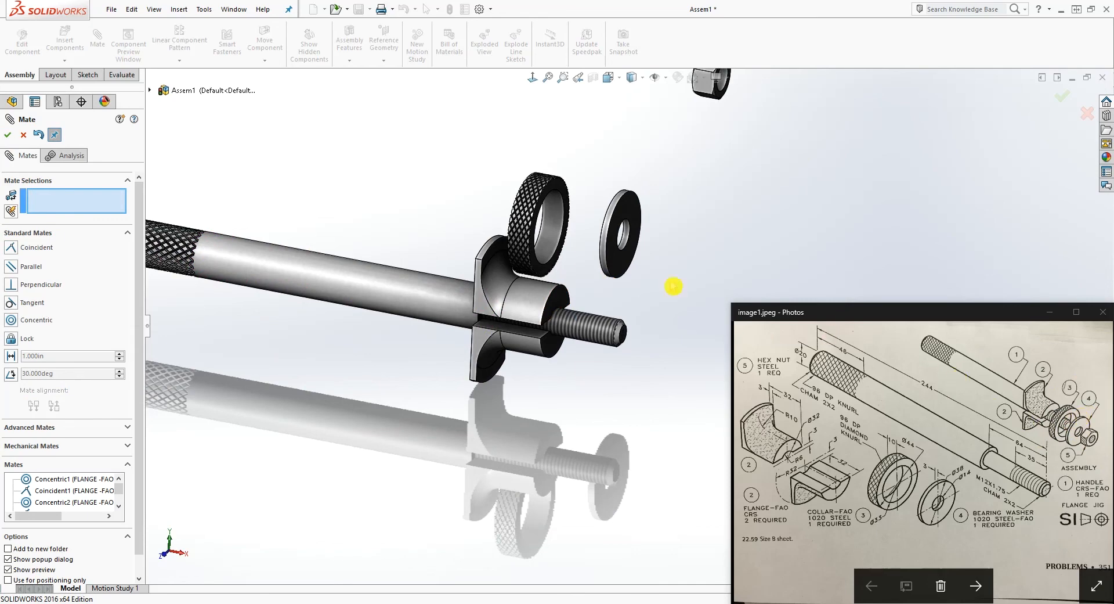
scroll(510, 244, up, 2)
scroll(551, 243, down, 2)
click(583, 258)
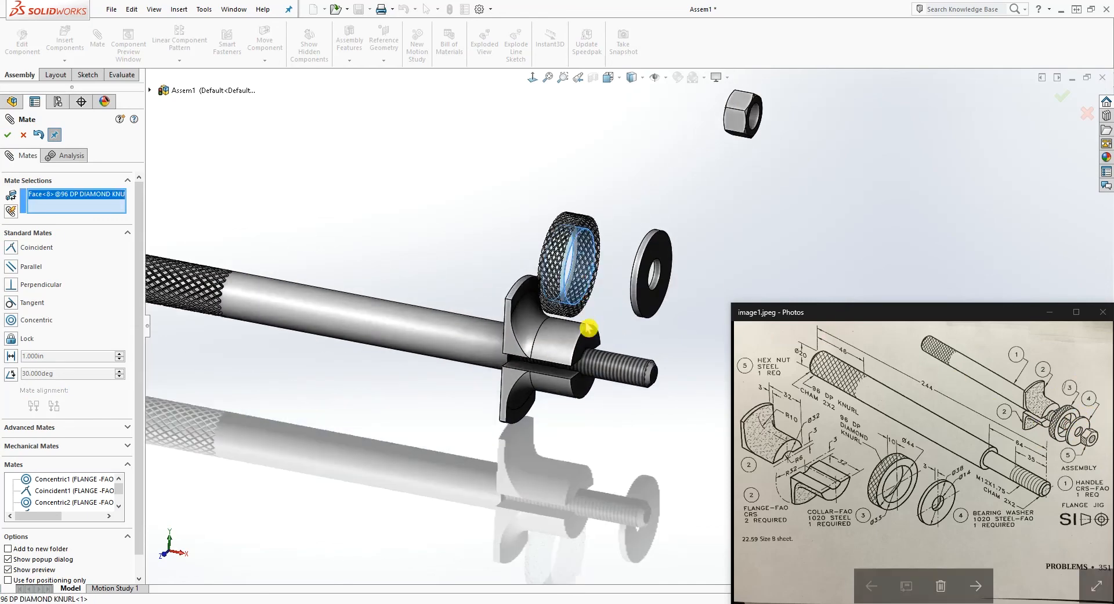
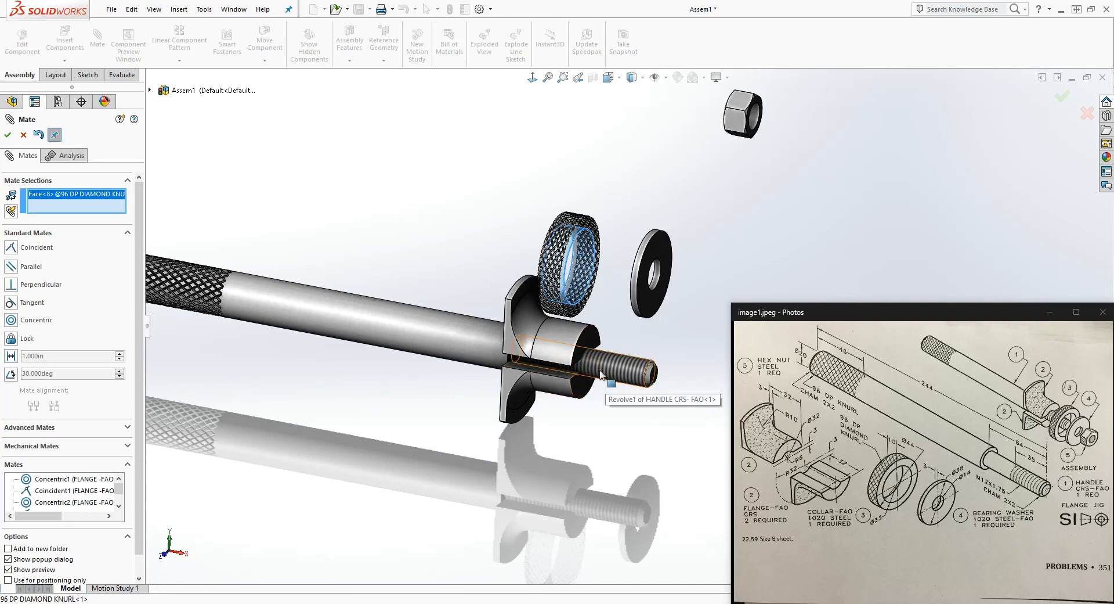
click(618, 376)
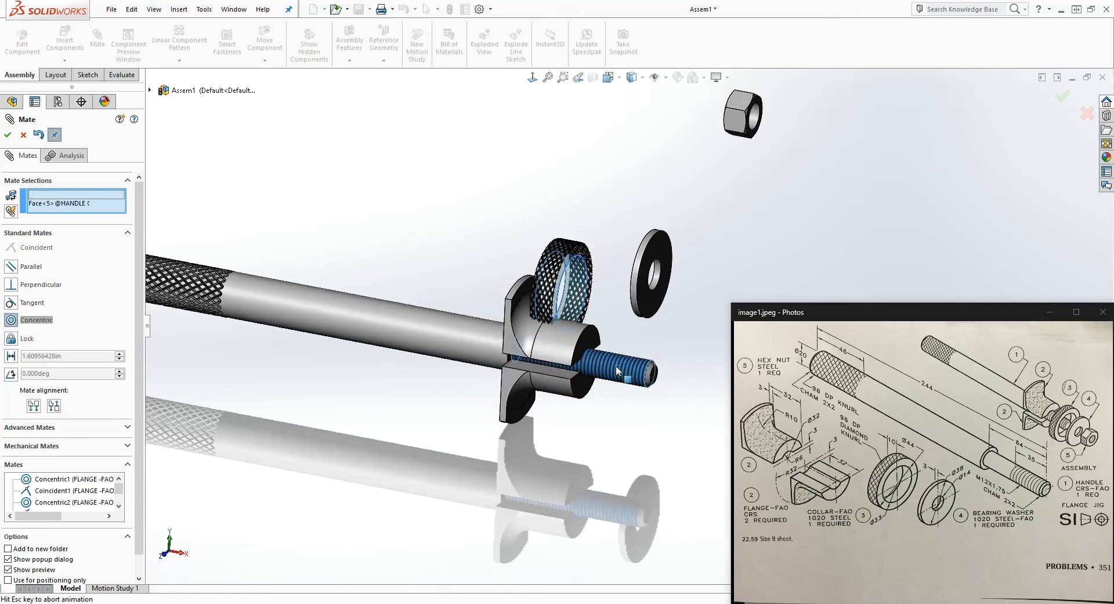
click(7, 135)
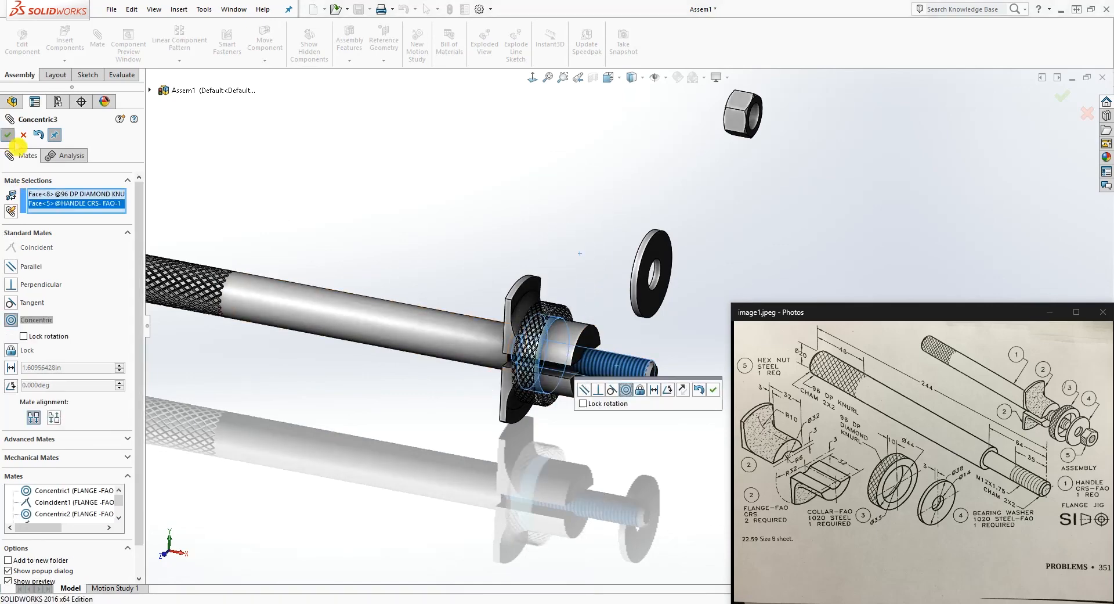
Step: Slide the collar out along the handle and mate its inward-facing flat face coincident with the flange's end face
drag(537, 319, 582, 420)
middle_drag(582, 420, 566, 339)
scroll(639, 340, down, 3)
click(639, 317)
click(566, 339)
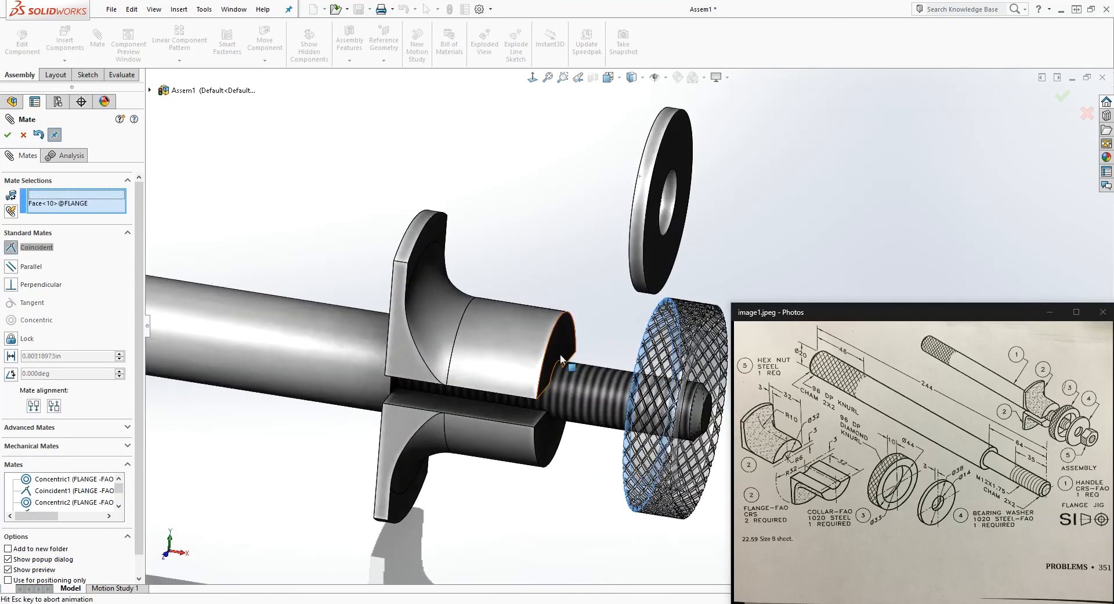
click(8, 134)
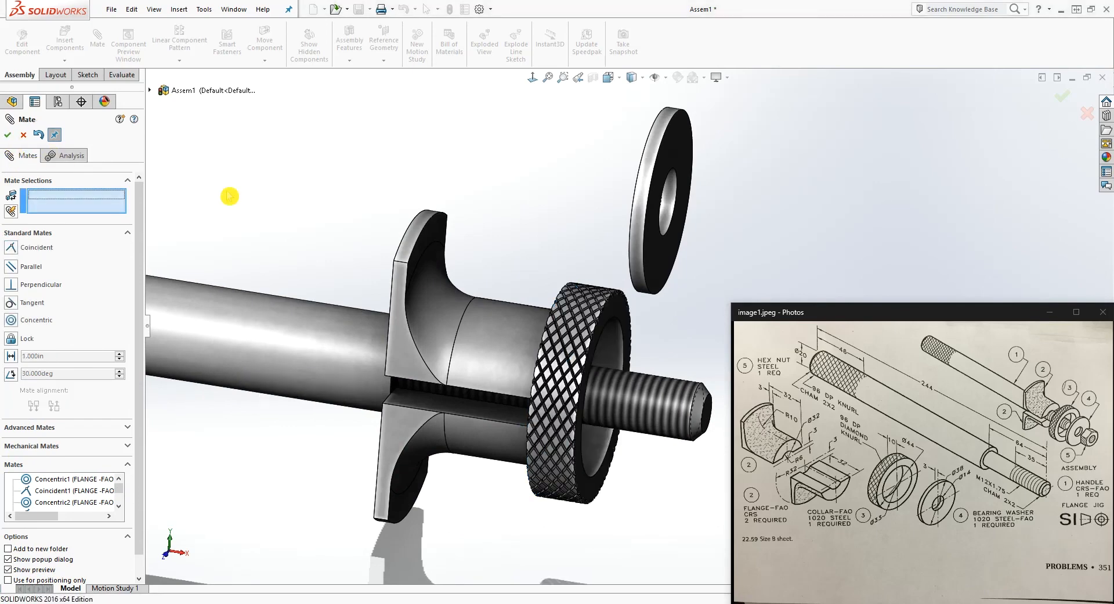
Step: Add a concentric mate between the bearing washer's hole and the handle's threaded end
scroll(603, 319, up, 5)
scroll(636, 279, down, 2)
middle_drag(635, 278, 664, 263)
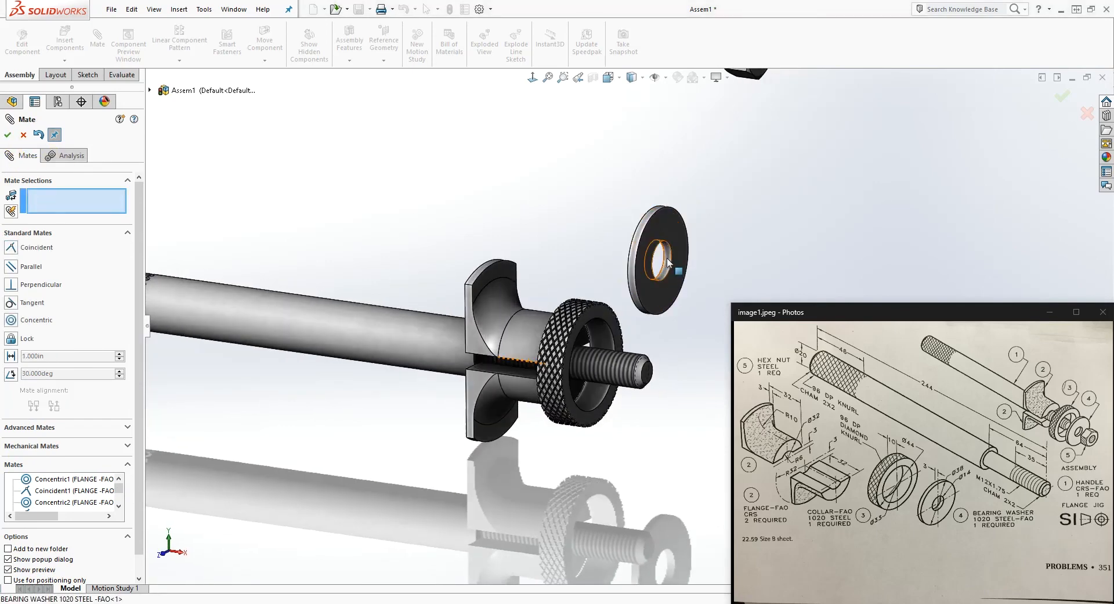
click(667, 262)
click(621, 382)
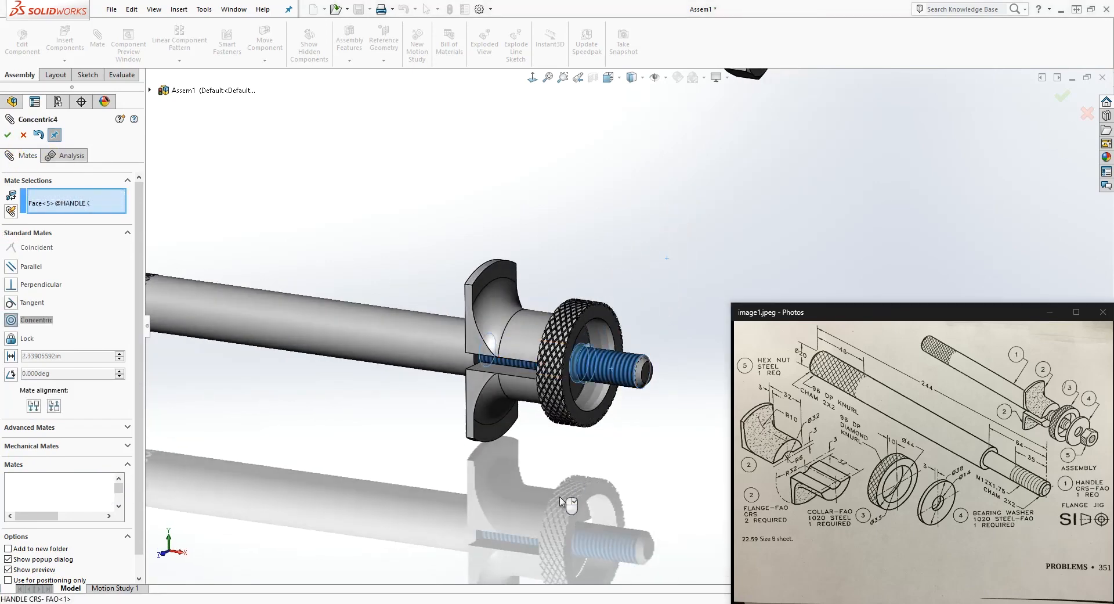
click(51, 212)
click(8, 135)
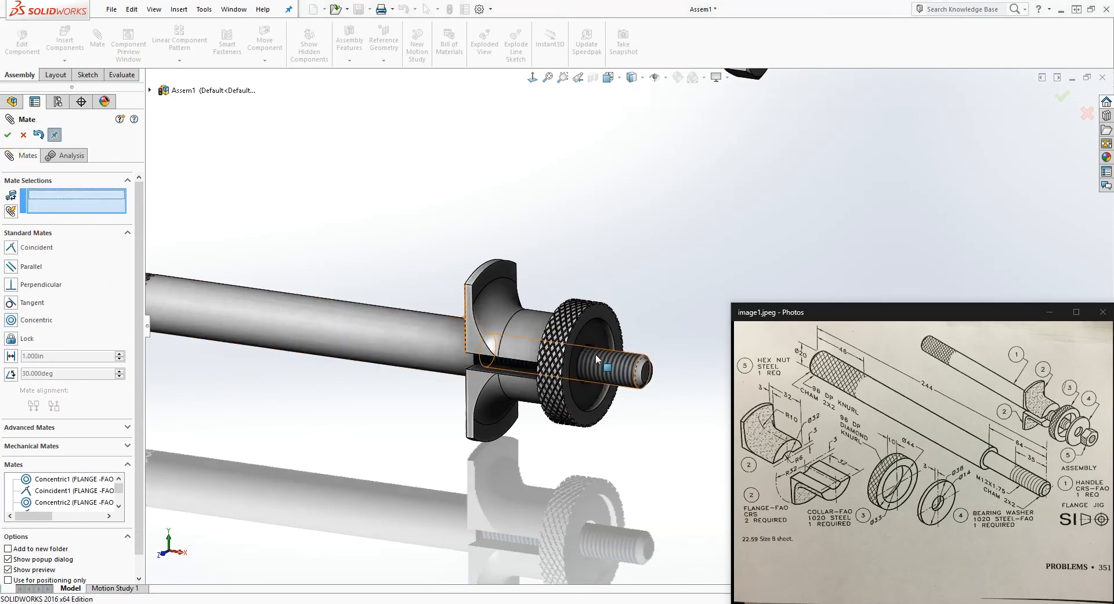
Step: Add a coincident mate between the bearing washer's flat face and the outer end face of the diamond-knurled collar
mouse_move(590, 334)
middle_down()
mouse_move(651, 333)
mouse_move(664, 350)
mouse_move(612, 333)
middle_up()
click(664, 350)
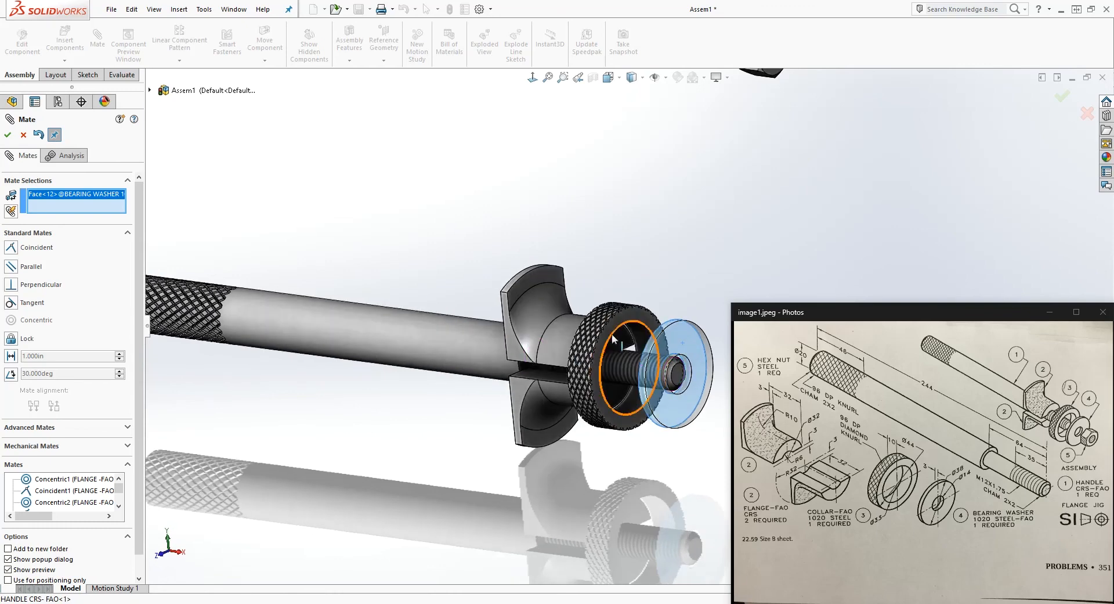
click(626, 315)
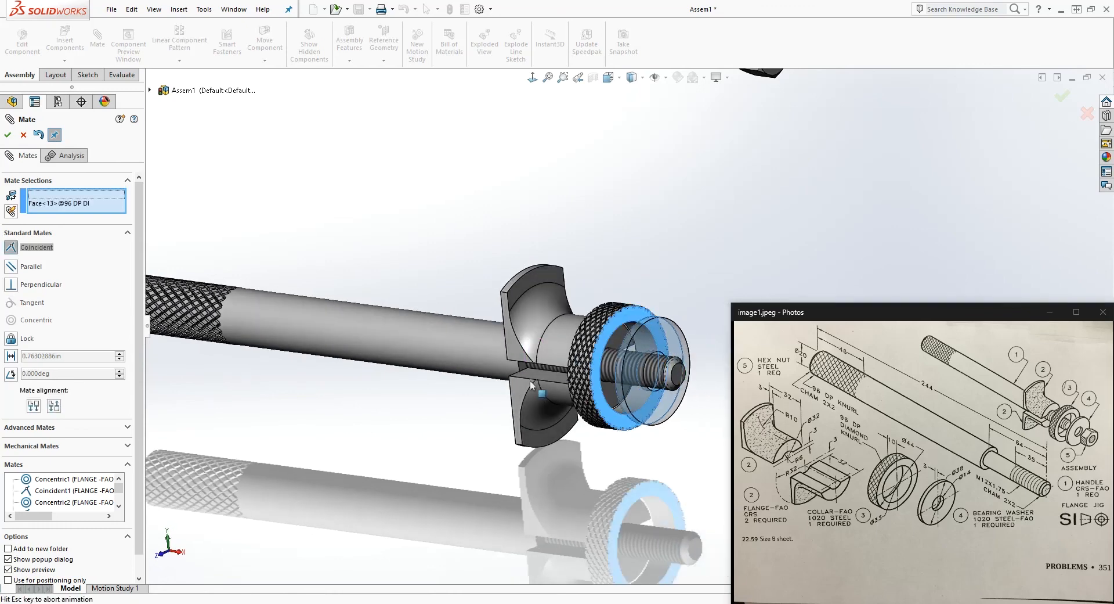
click(7, 135)
Step: Add a concentric mate between the hex nut's hole and the handle's threaded end
scroll(534, 454, up, 5)
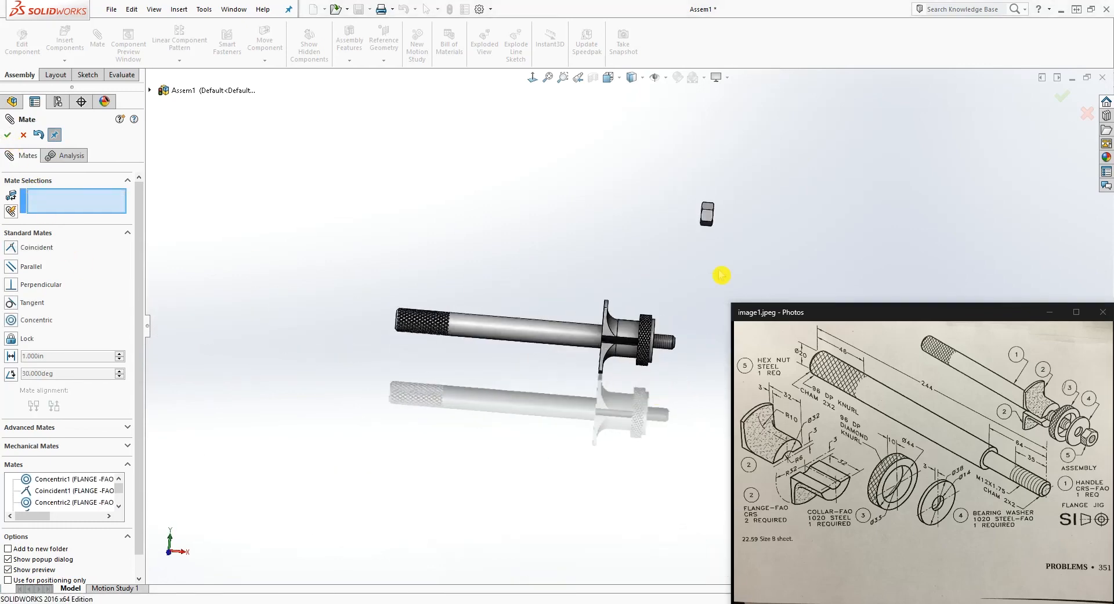
mouse_move(760, 507)
scroll(739, 238, down, 6)
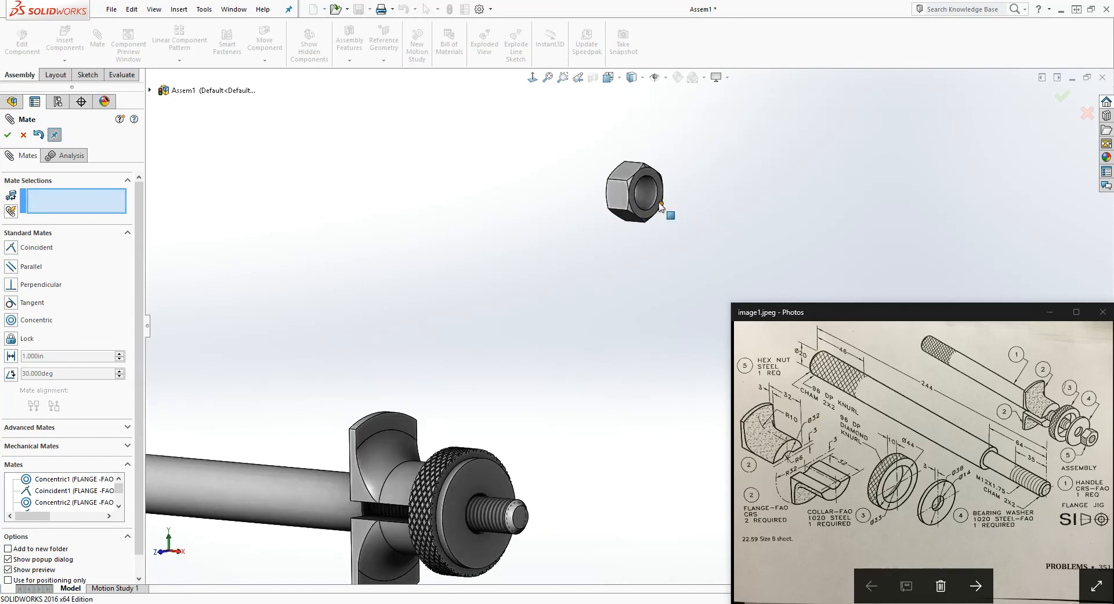
click(654, 196)
click(503, 516)
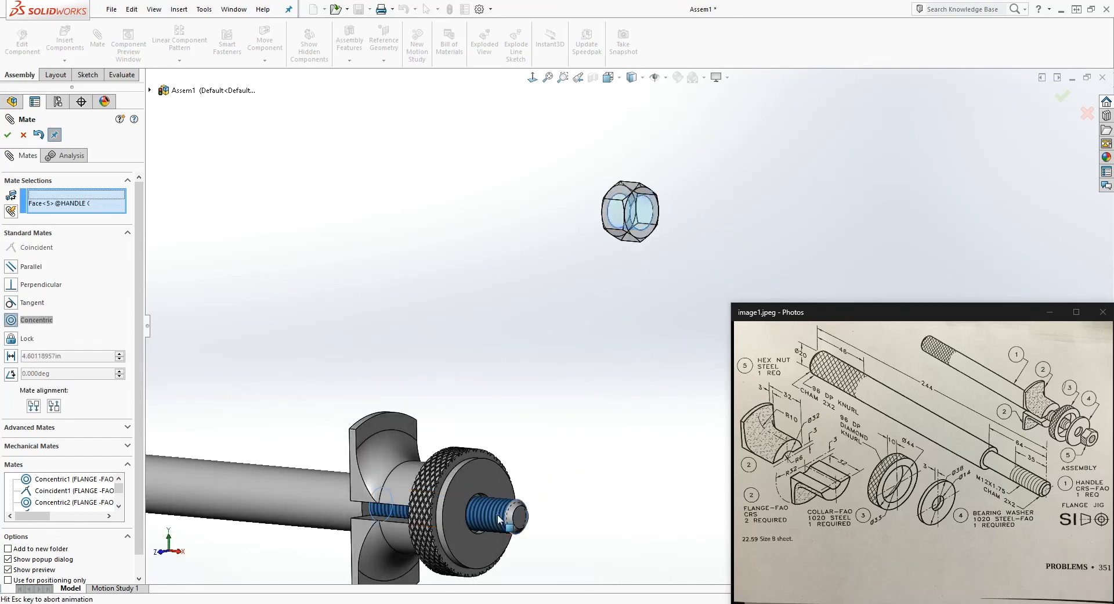
click(7, 134)
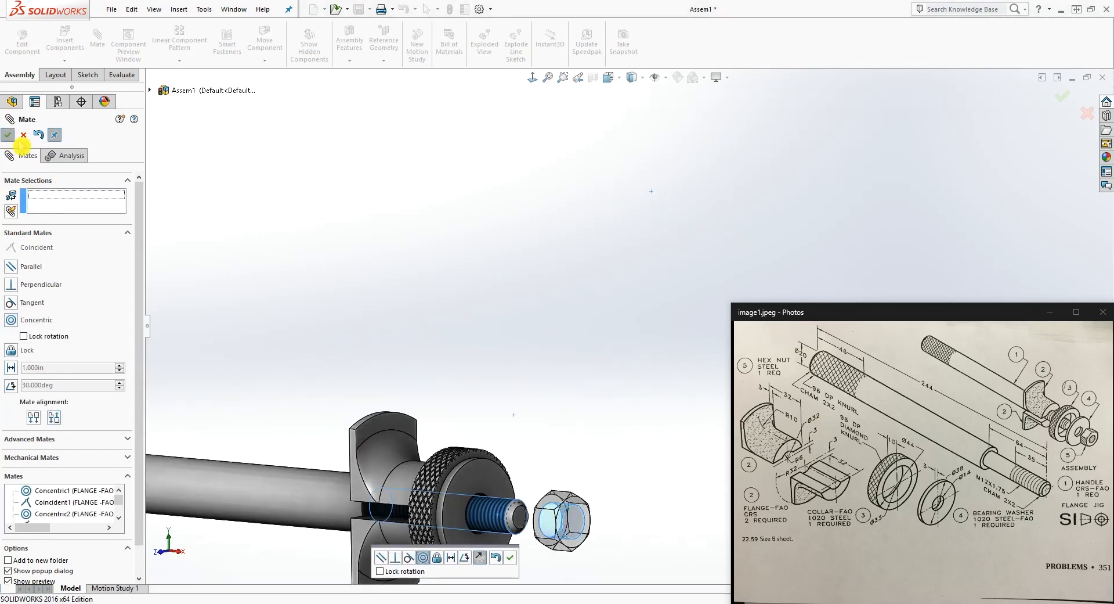
Step: Mate the hex nut's inward-facing end face coincident with the outer face of the bearing washer
middle_drag(374, 368, 459, 399)
scroll(623, 525, down, 5)
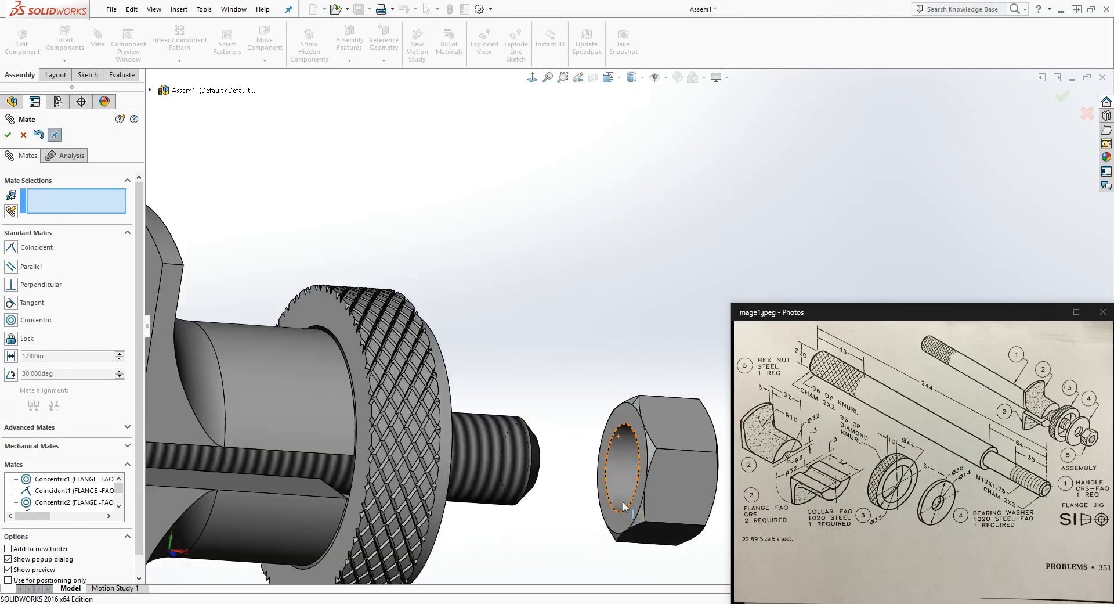
click(631, 510)
middle_drag(518, 475, 456, 458)
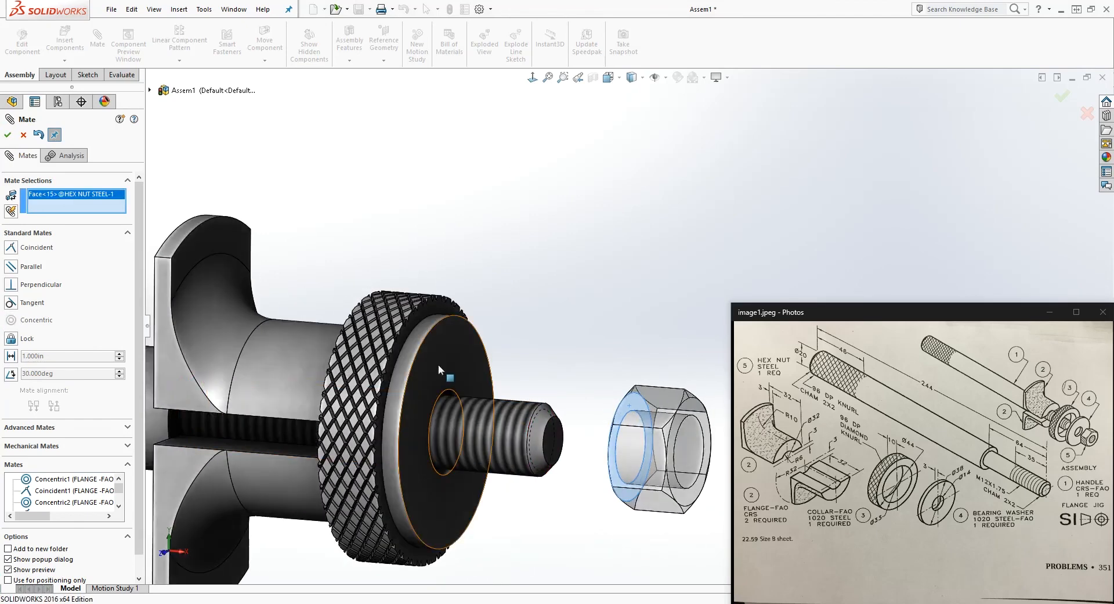
click(438, 366)
click(8, 134)
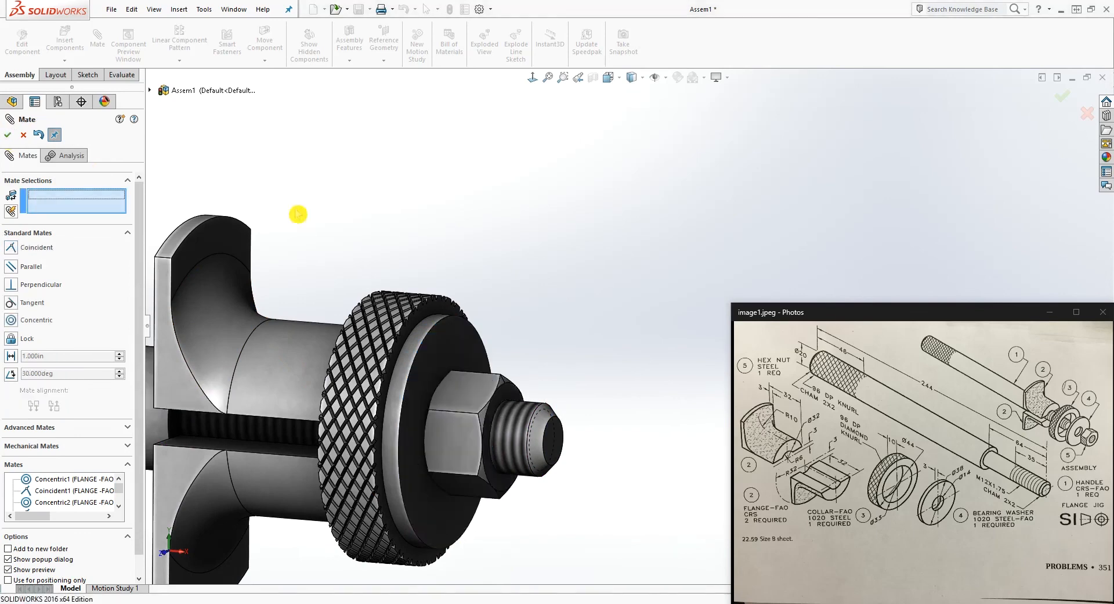
Step: Finish the Mate command and show the assembled flange jig in isometric view
scroll(438, 336, up, 6)
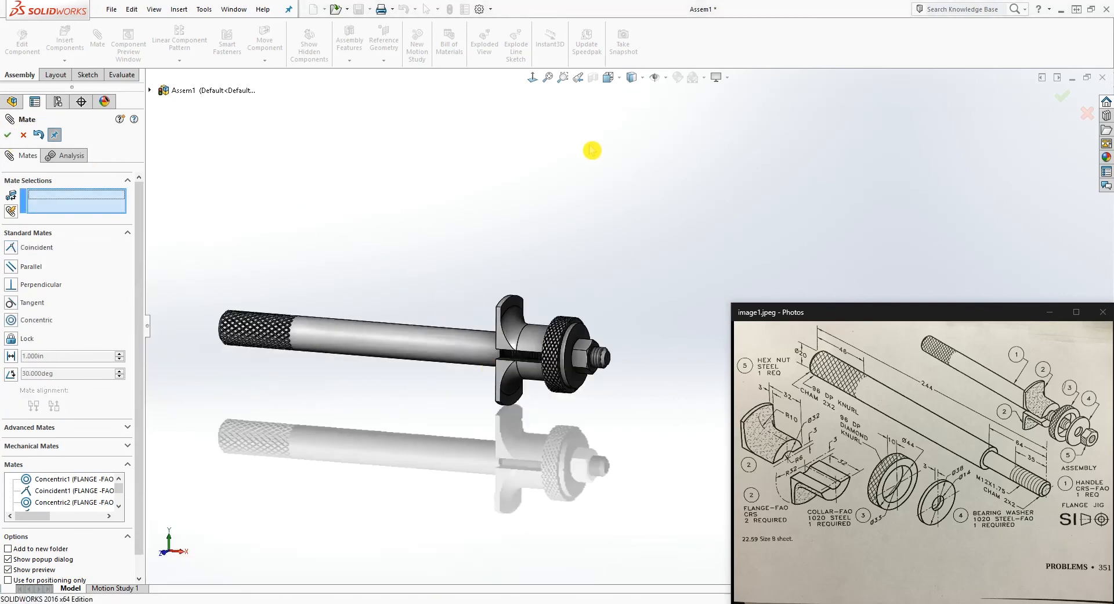
click(533, 77)
click(17, 137)
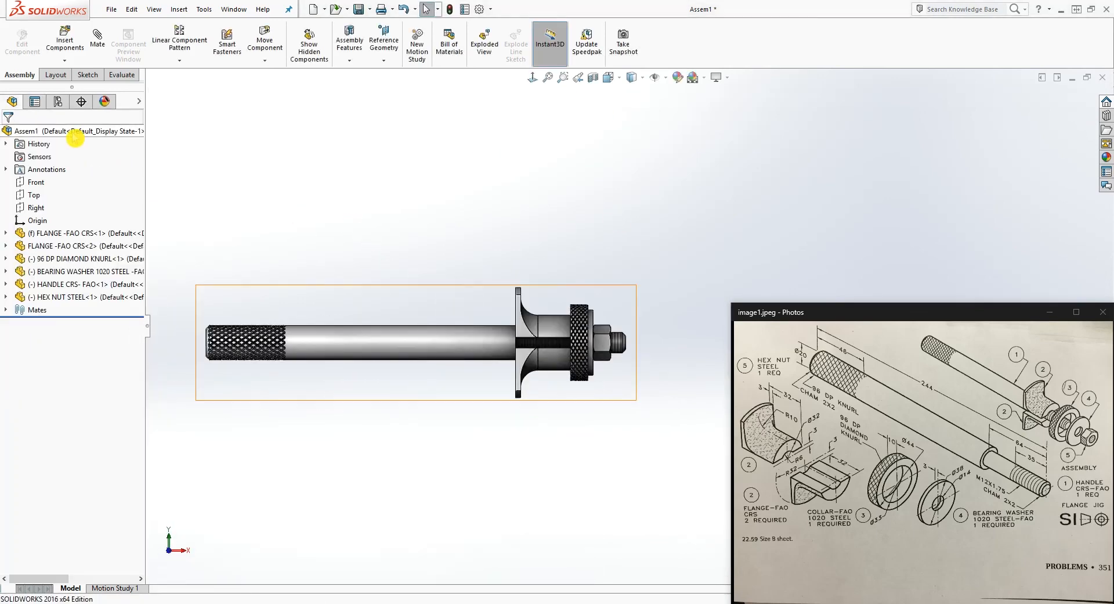
click(609, 79)
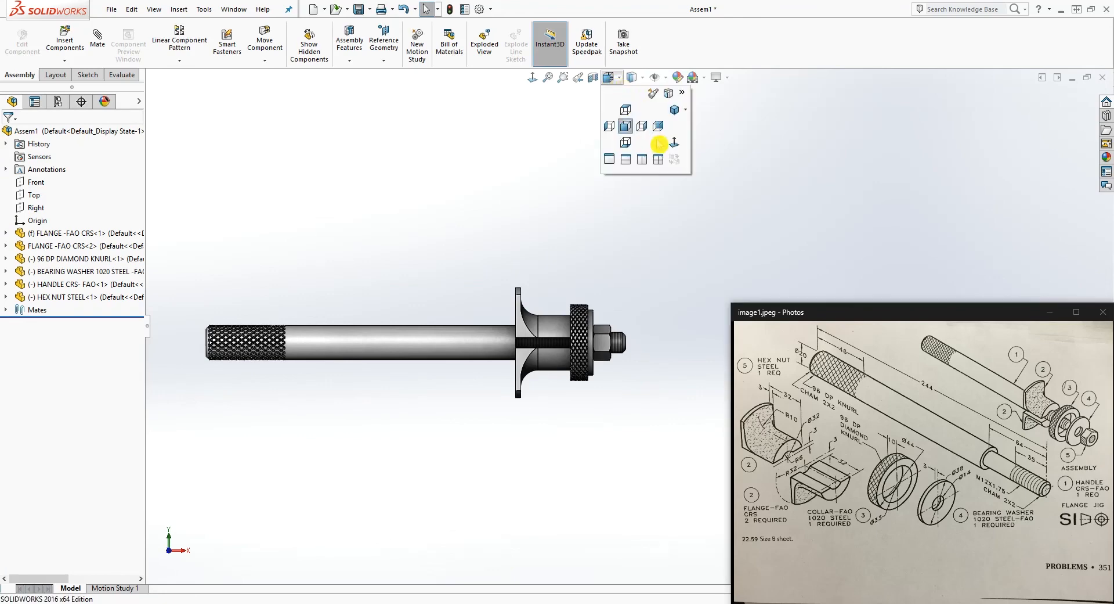
click(673, 111)
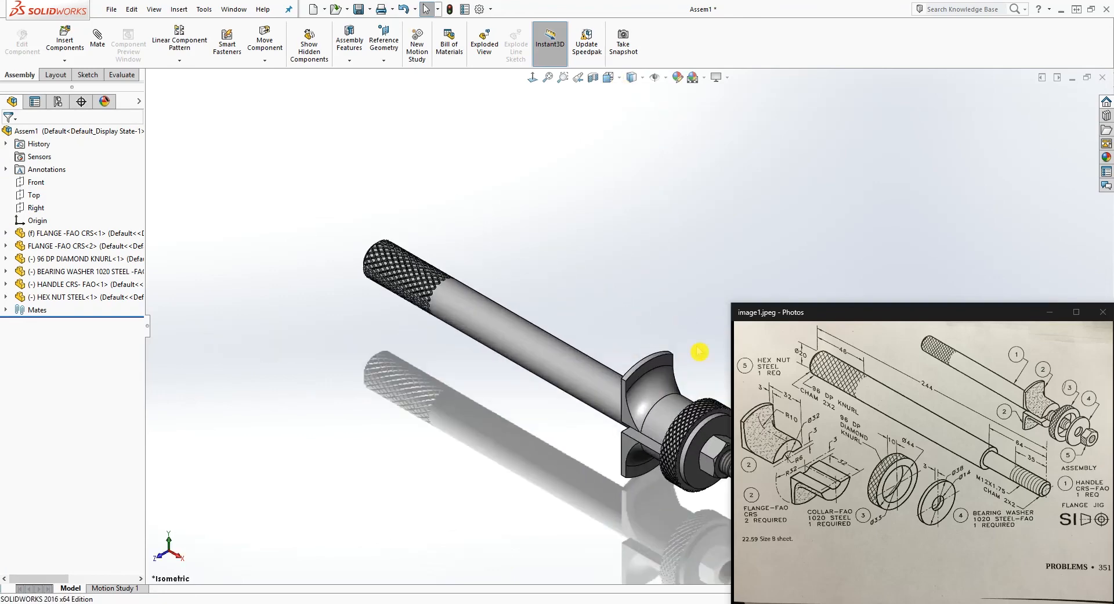
ctrl+middle_drag(679, 297, 513, 287)
scroll(534, 413, up, 3)
scroll(609, 336, down, 10)
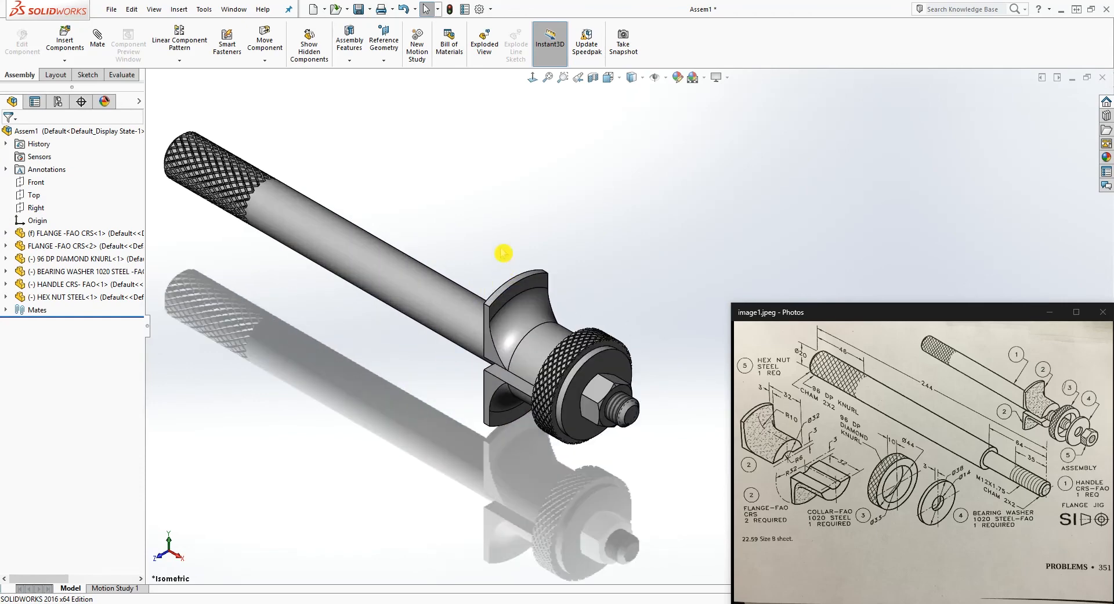
scroll(462, 191, up, 5)
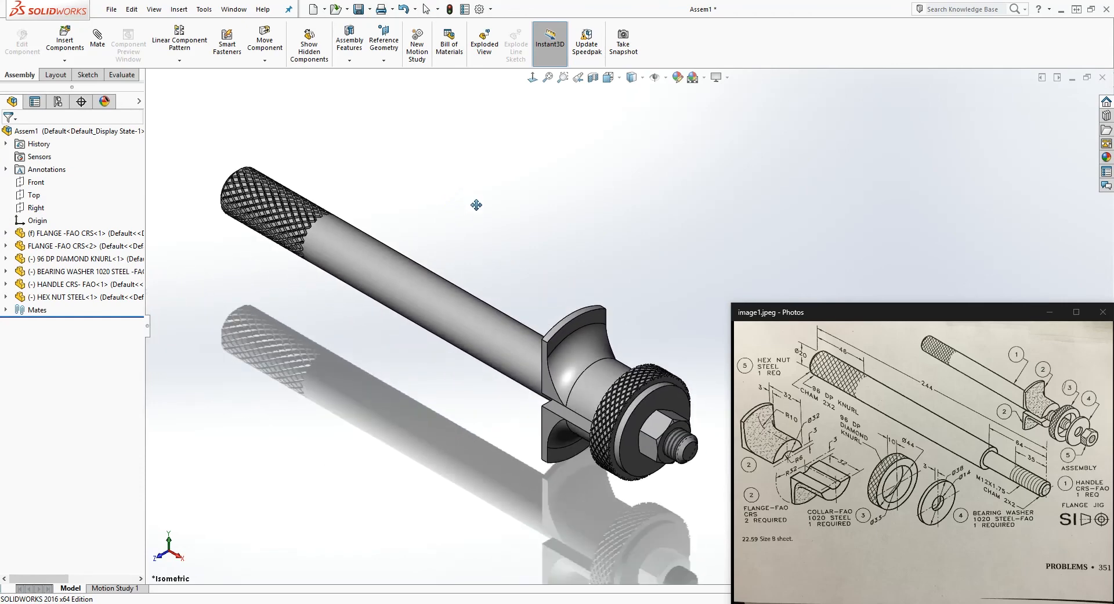
scroll(475, 204, down, 6)
scroll(592, 224, up, 4)
scroll(638, 371, down, 2)
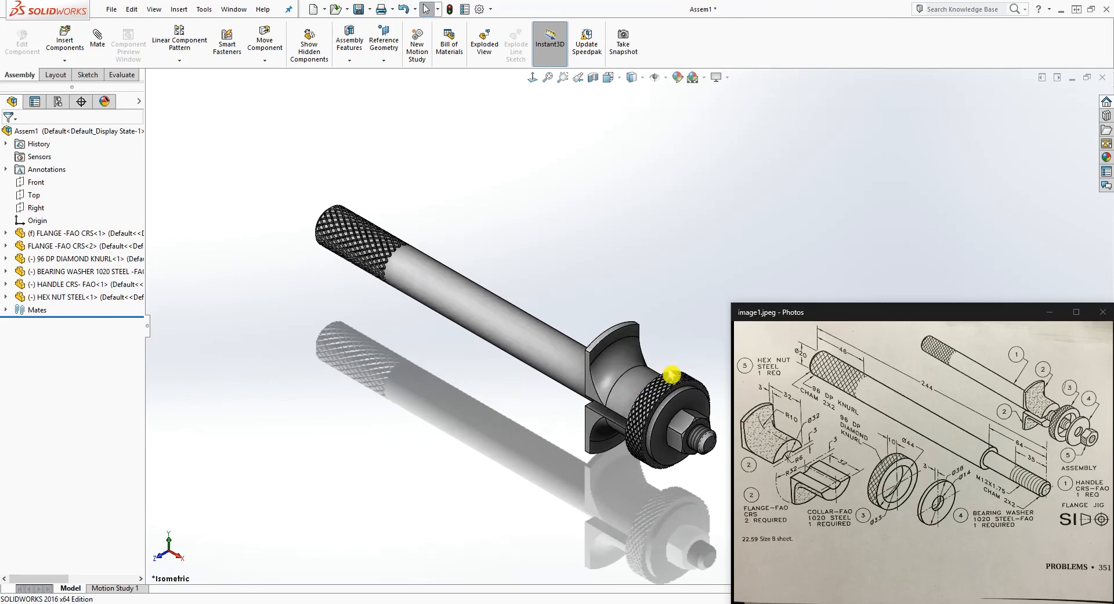
Step: Minimise the reference drawing and apply the cast carbon steel appearance from the metal library to the flange part
click(1048, 314)
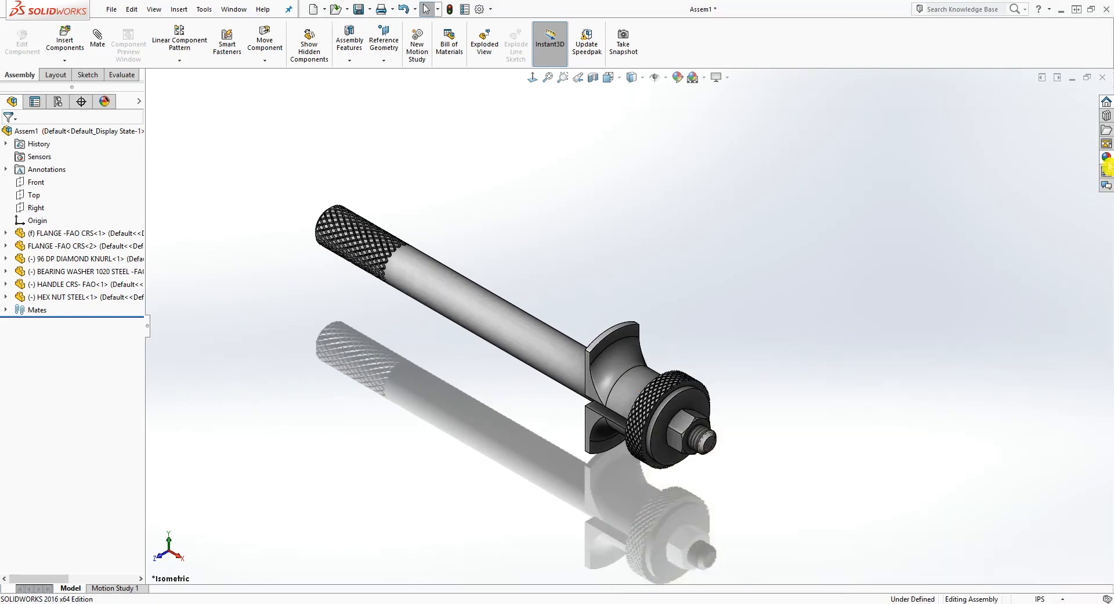
click(1107, 159)
click(898, 111)
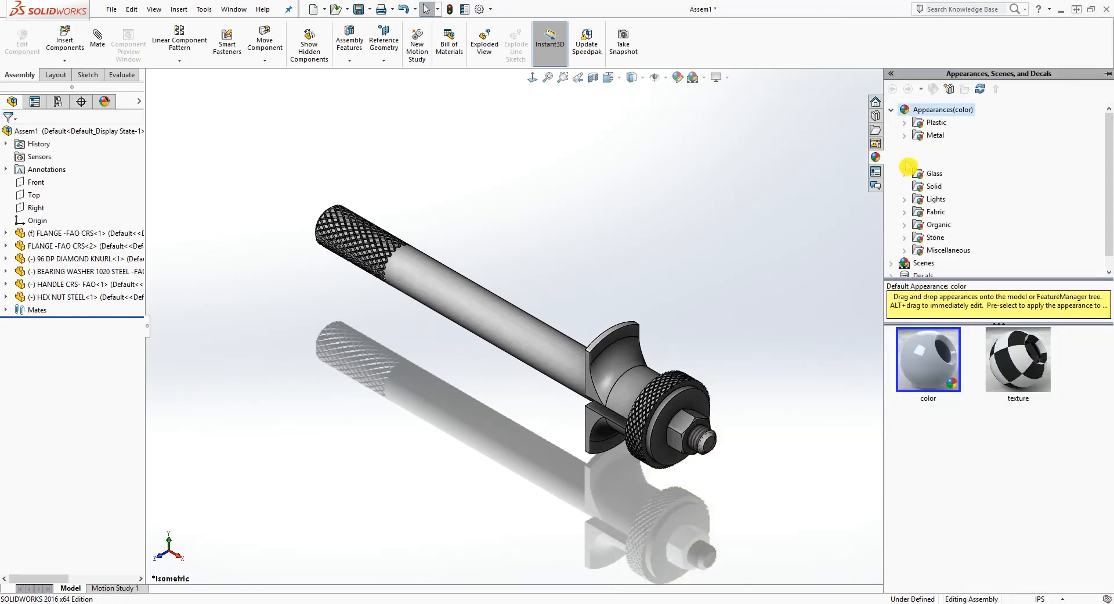
click(929, 135)
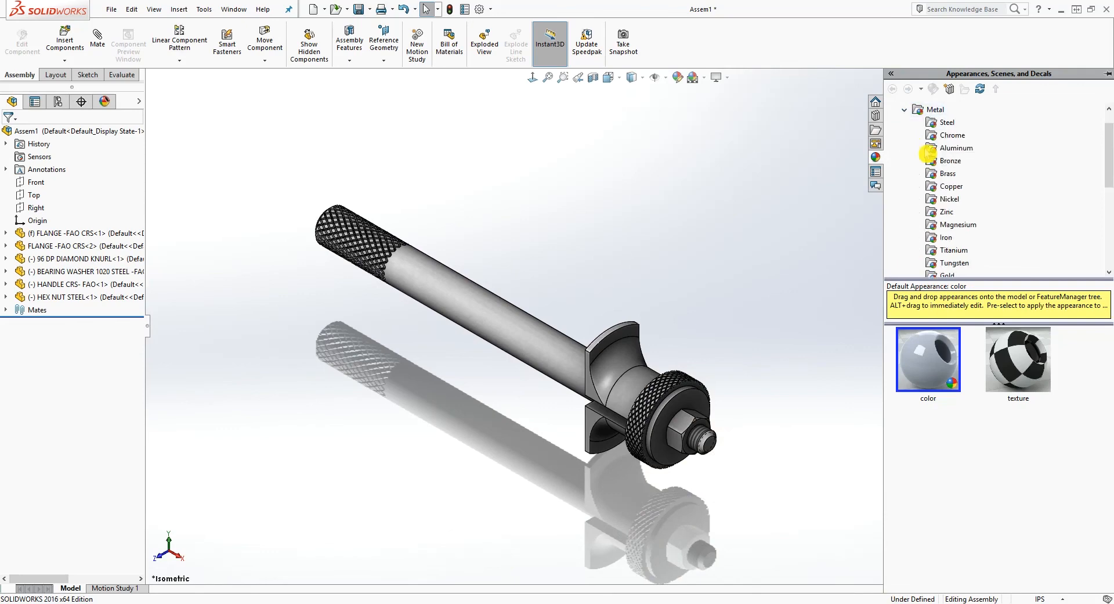
click(946, 124)
scroll(971, 406, down, 3)
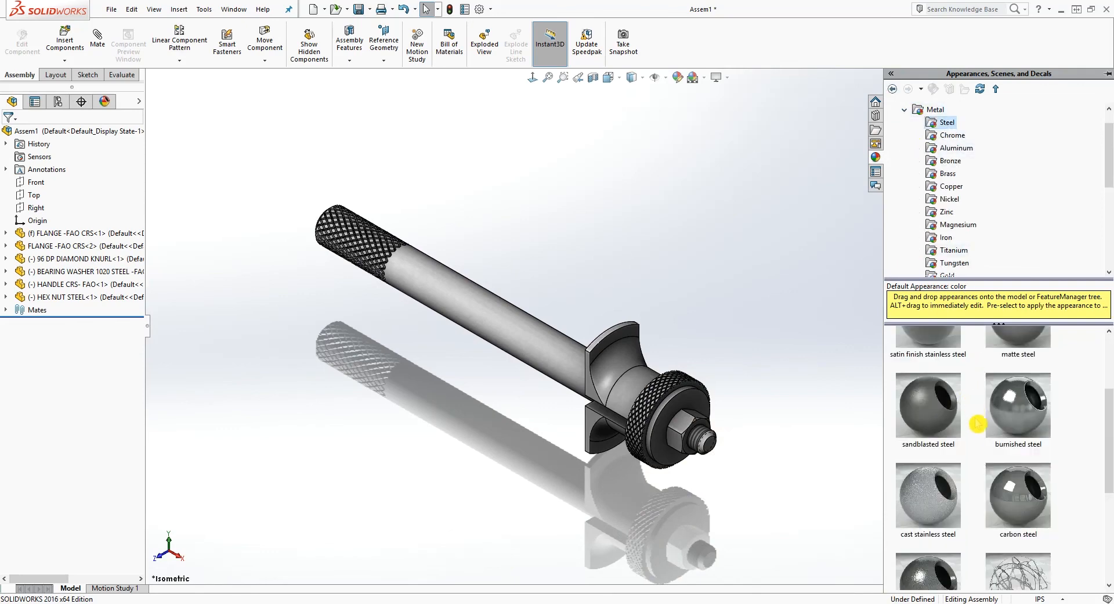
scroll(944, 488, down, 3)
drag(934, 459, 627, 374)
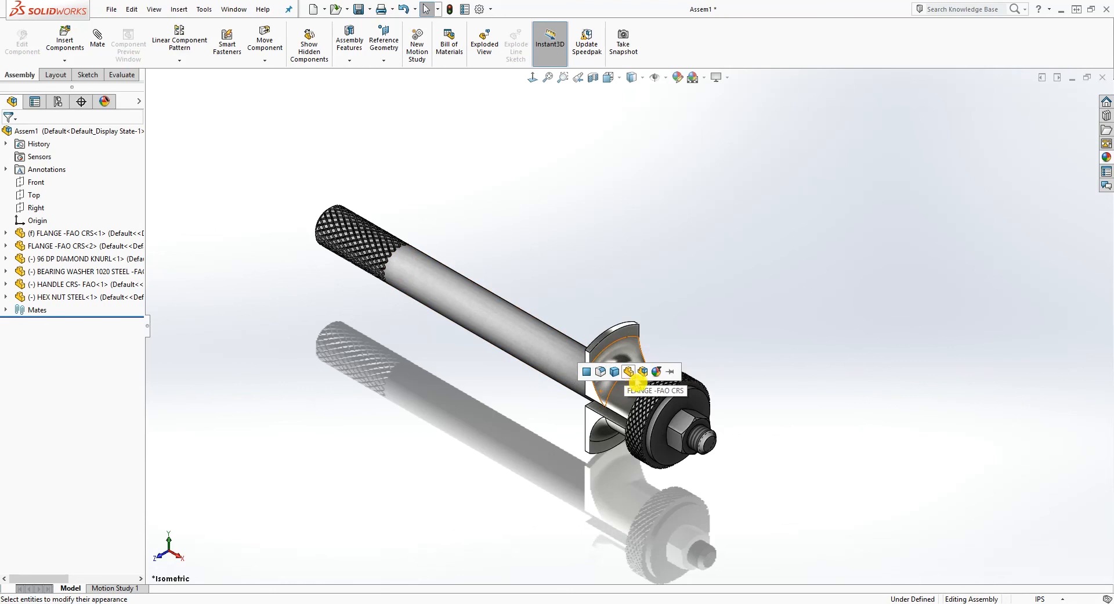
click(627, 373)
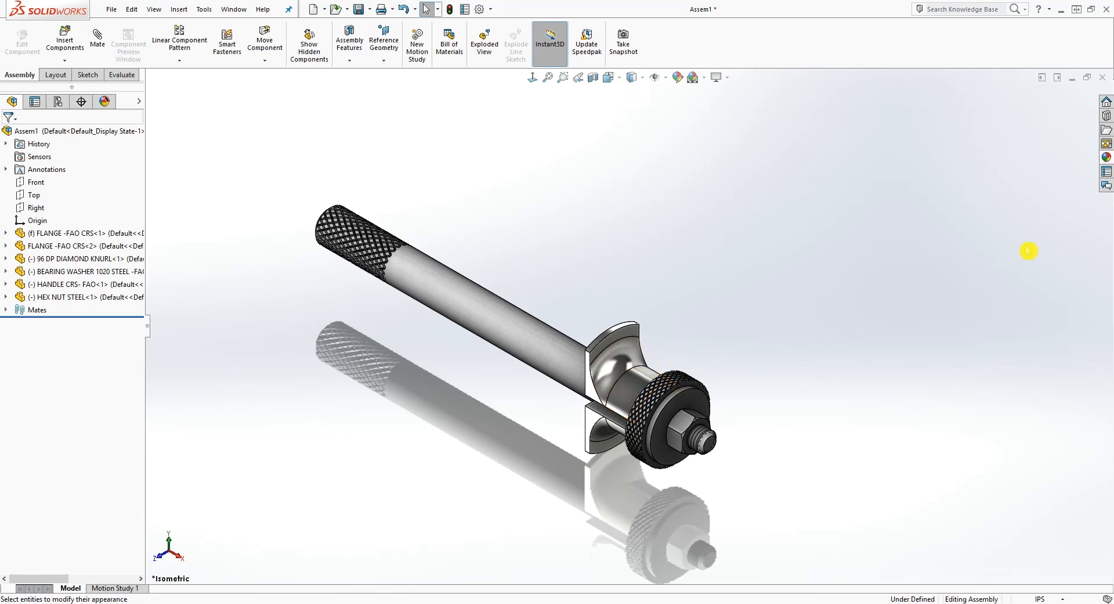
Step: Apply the carbon steel appearance to the whole assembly and bring the reference drawing back up
click(1106, 157)
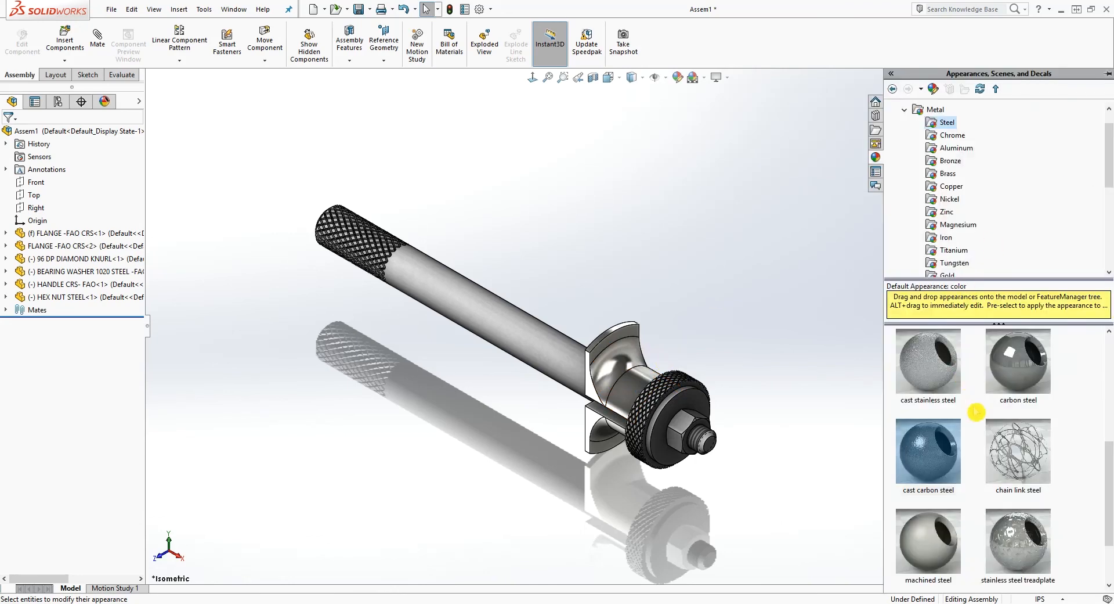
drag(1020, 368, 462, 332)
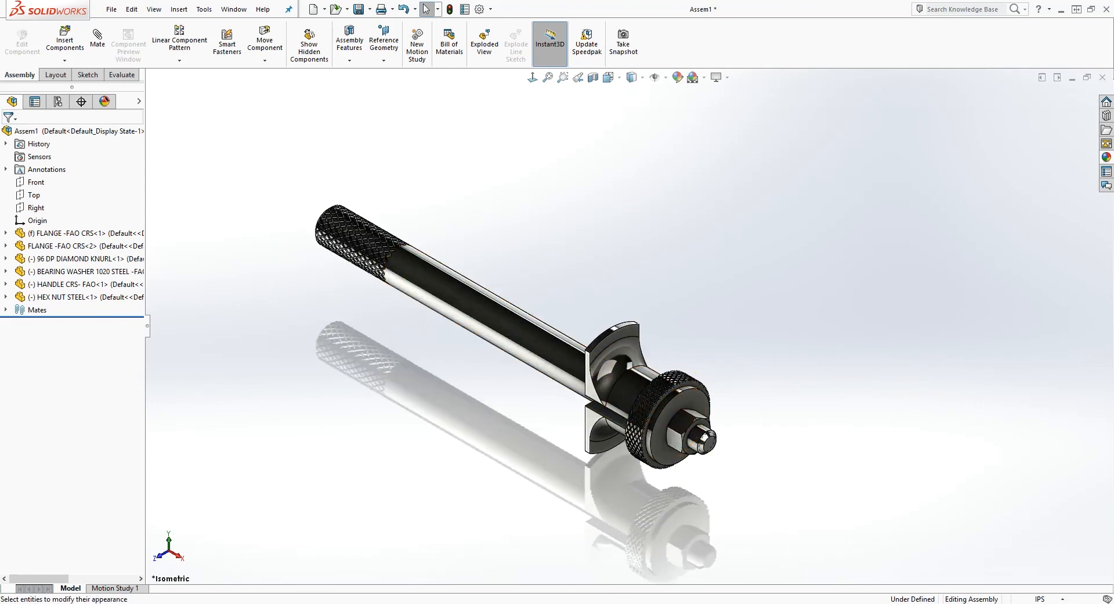
click(562, 603)
Step: Start an exploded view and move the hex nut outward along the X axis, clear of the handle's threaded end
middle_drag(512, 302, 689, 422)
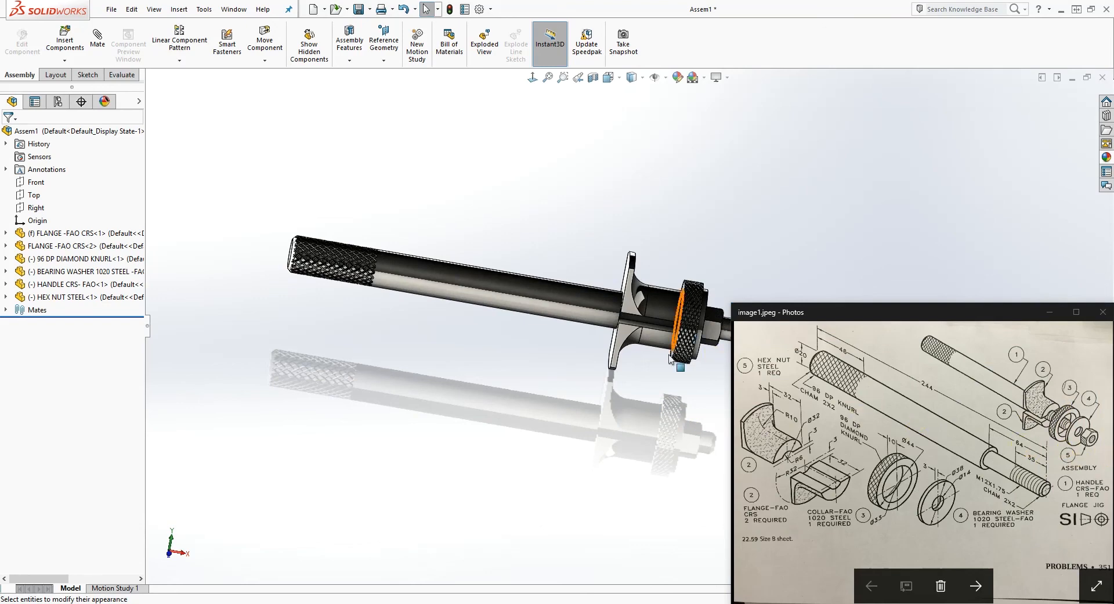
scroll(684, 330, up, 2)
scroll(709, 325, down, 4)
middle_drag(649, 341, 664, 380)
scroll(661, 369, up, 2)
scroll(664, 366, down, 3)
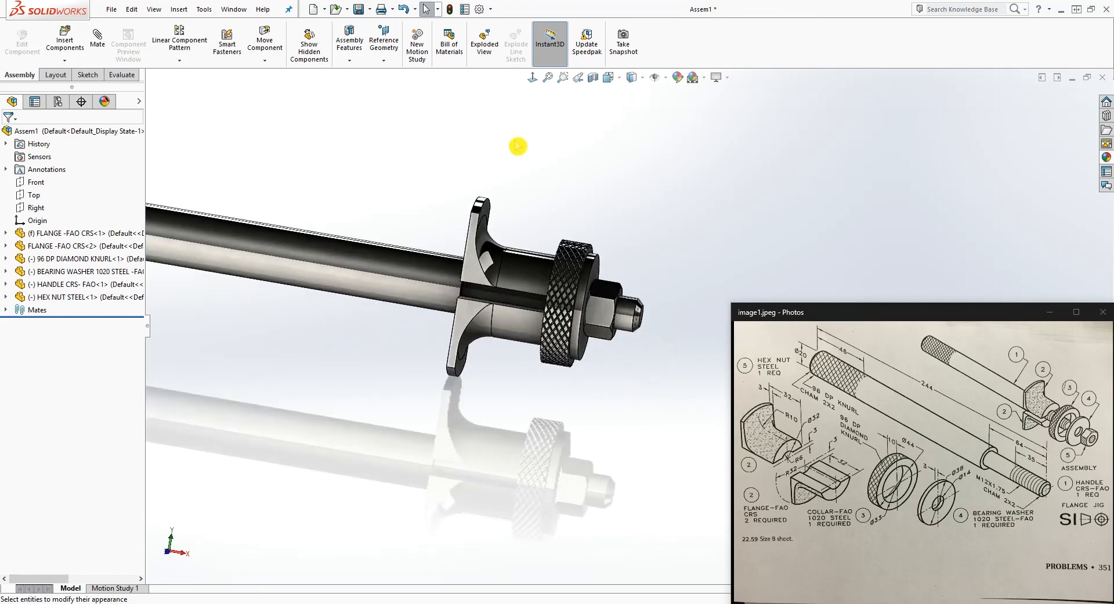
click(485, 54)
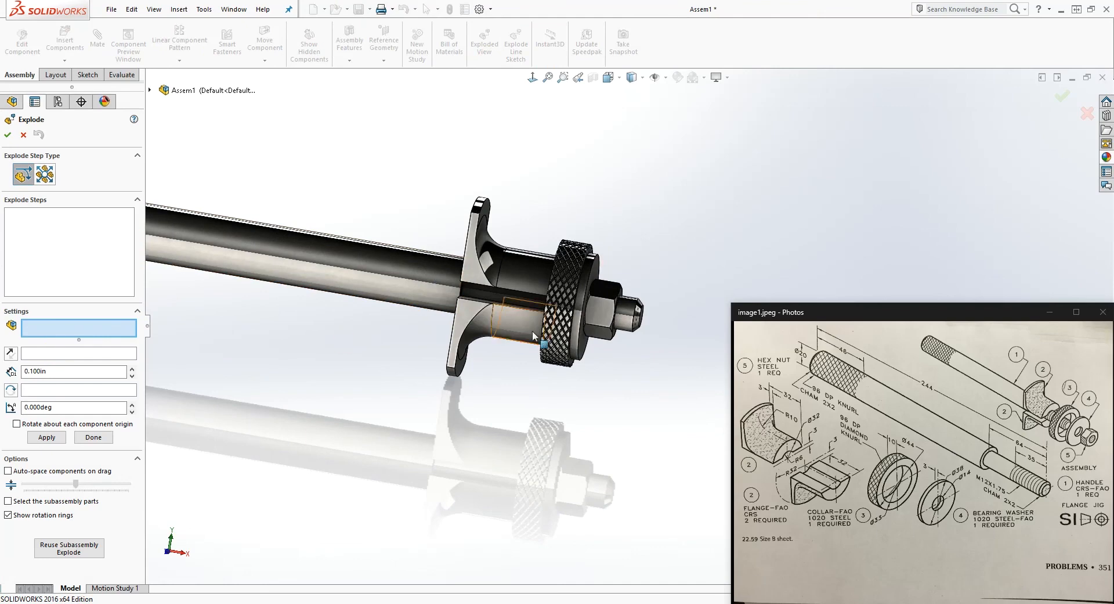
scroll(509, 341, down, 2)
click(584, 307)
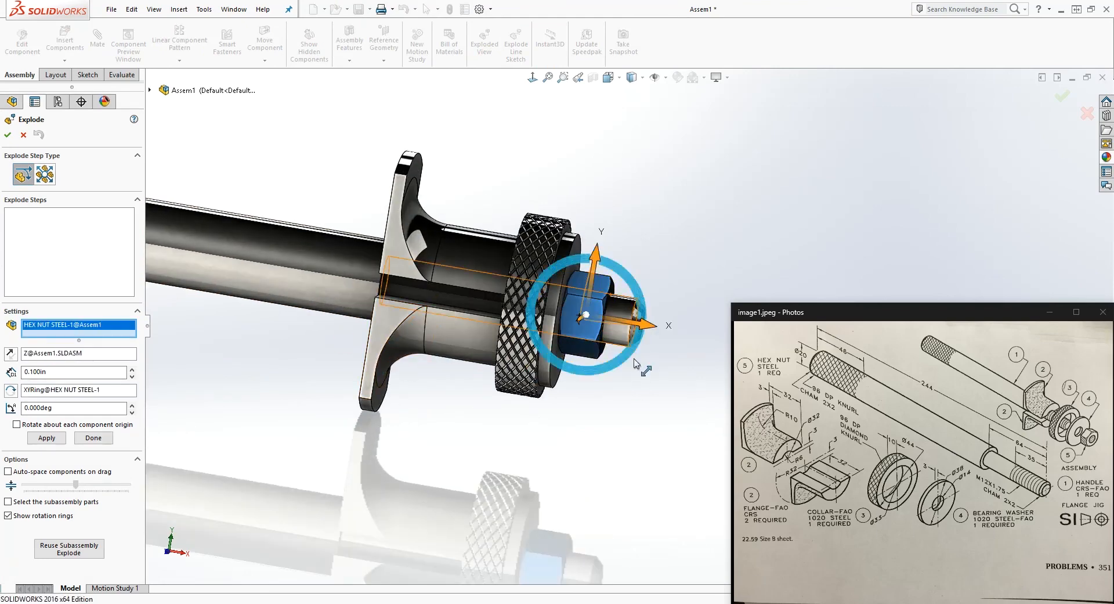
scroll(629, 328, up, 5)
drag(675, 332, 755, 348)
Step: Add an explode step that moves the bearing washer outward along the X axis, between the handle's end and the nut
scroll(639, 325, down, 5)
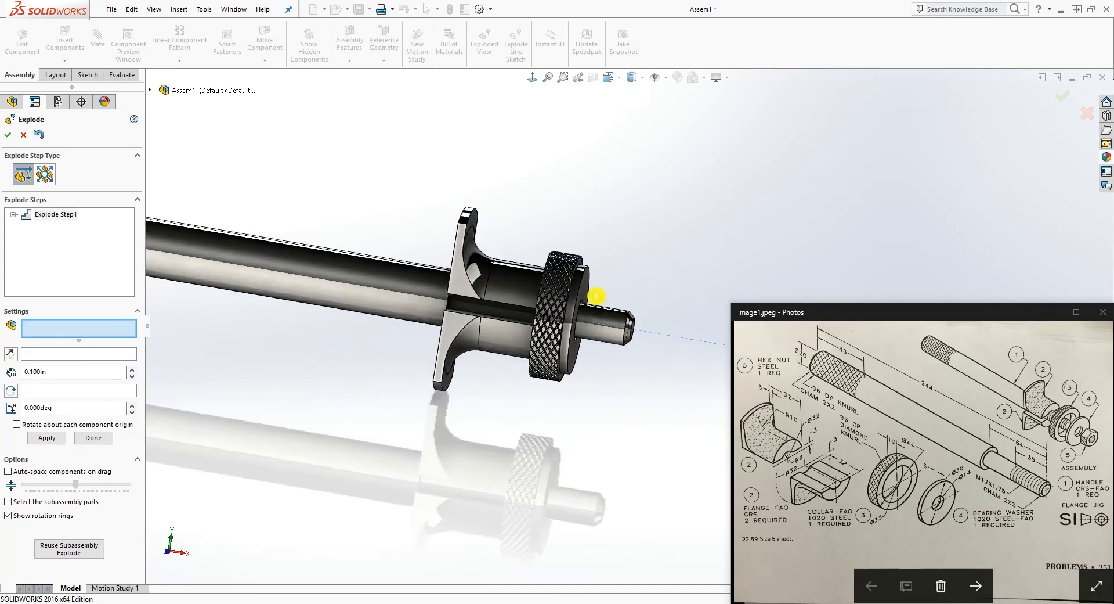
click(593, 295)
drag(644, 340, 762, 353)
scroll(683, 325, up, 5)
Step: Add an explode step that moves the diamond-knurled collar about 0.8 in outward along the X axis, off the flanges
scroll(684, 325, down, 5)
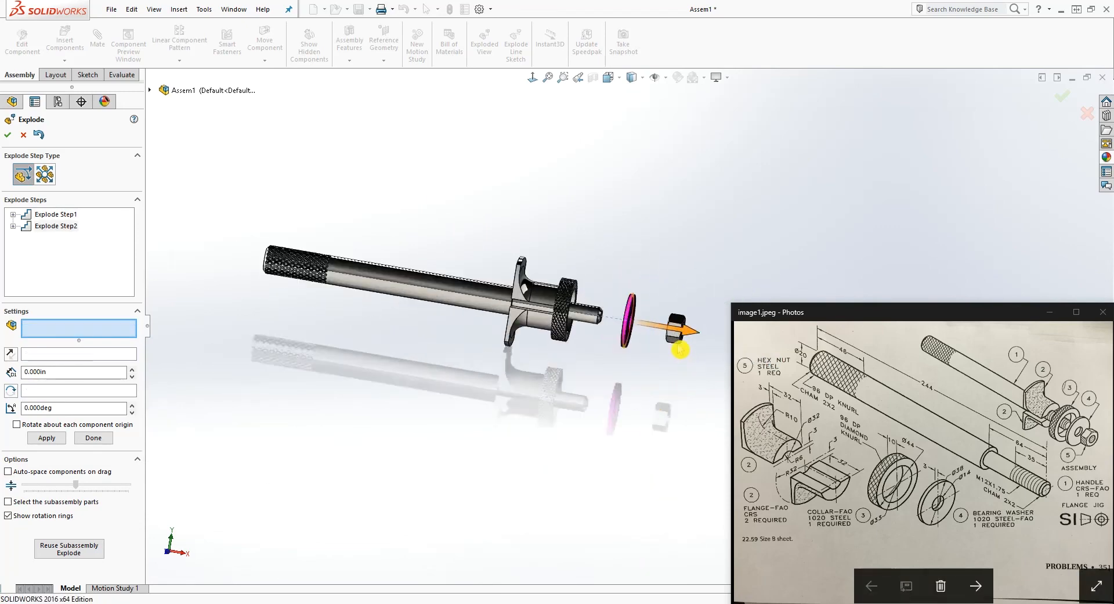
scroll(625, 322, down, 2)
click(473, 291)
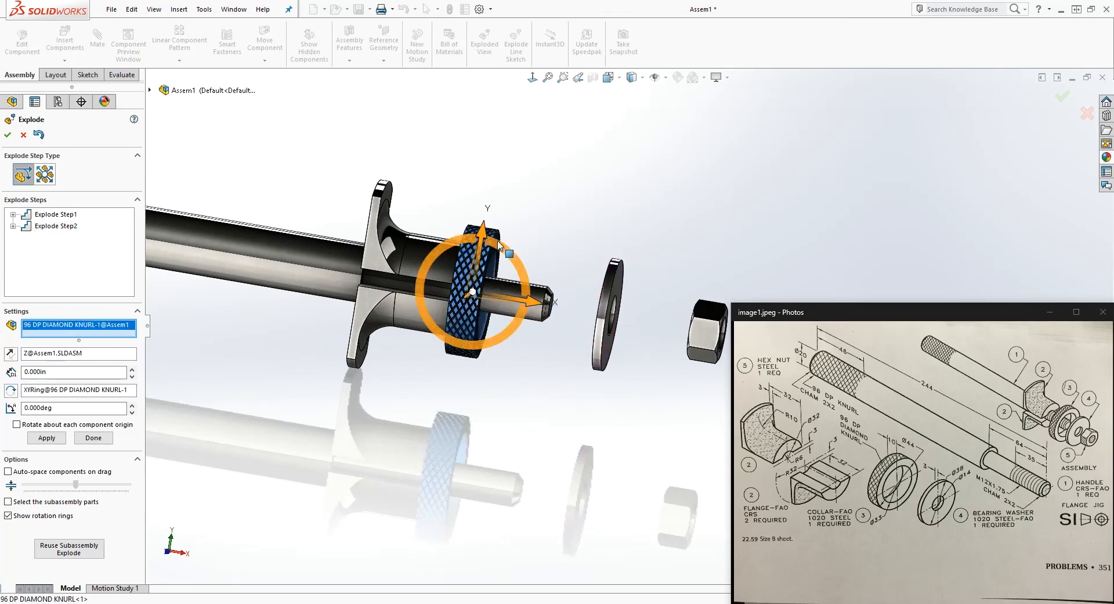
drag(546, 314, 595, 310)
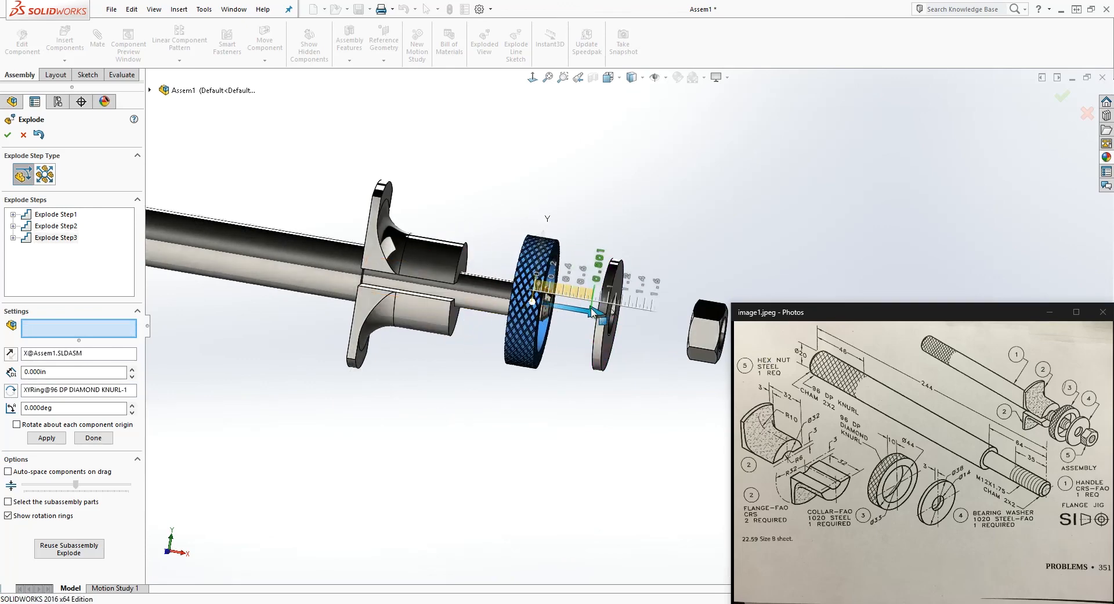
Step: Explode the upper flange upward and the lower flange downward along the Y axis, and finish the exploded view
click(434, 254)
drag(428, 186, 444, 116)
click(404, 305)
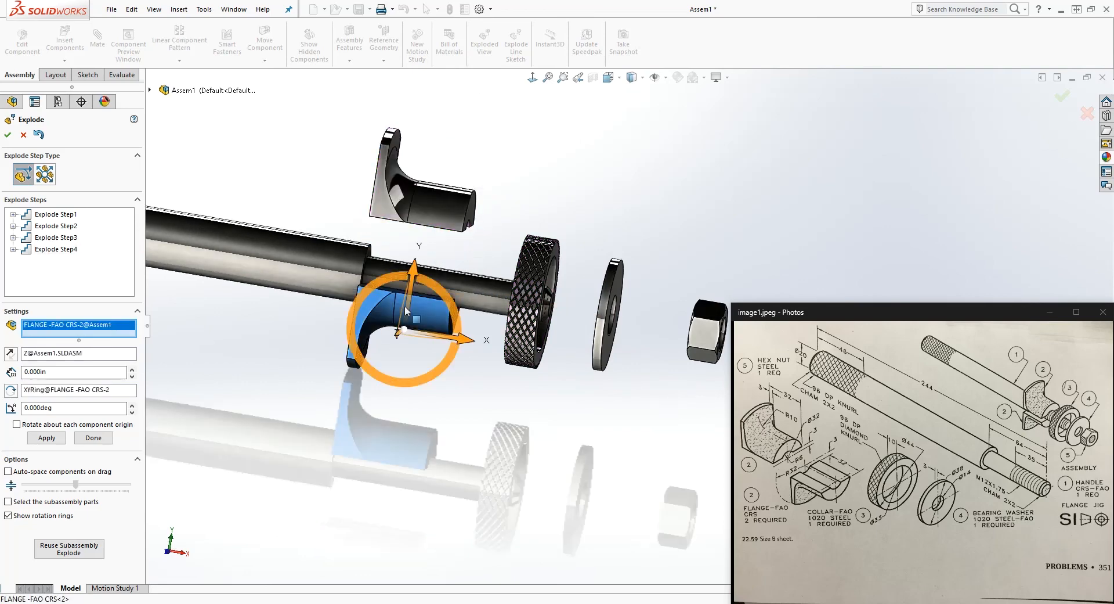
drag(414, 267, 404, 327)
scroll(529, 369, up, 2)
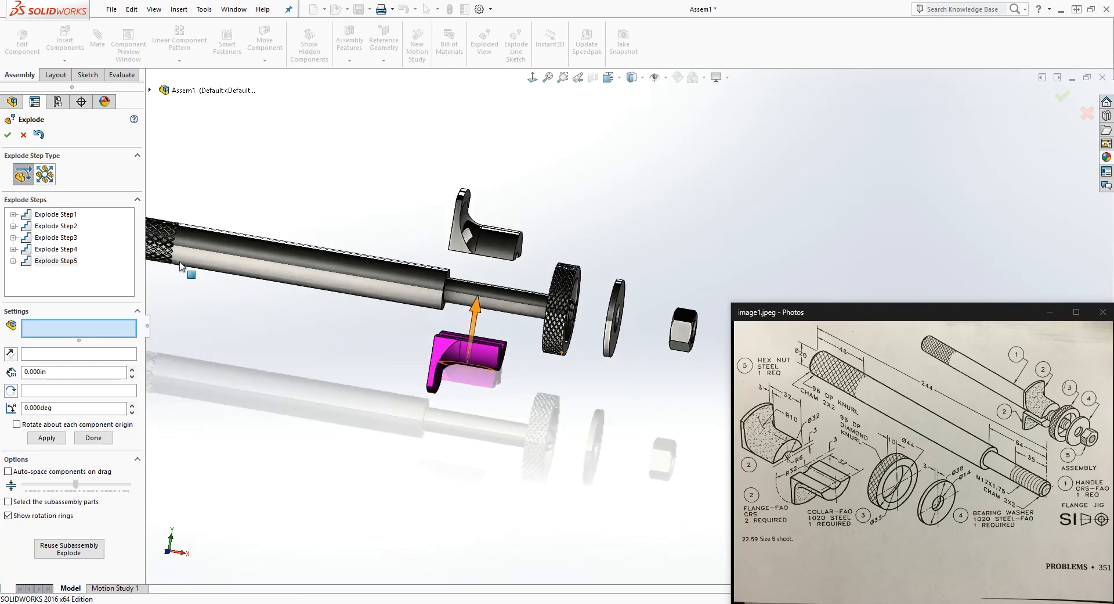
click(9, 137)
middle_drag(473, 279, 520, 295)
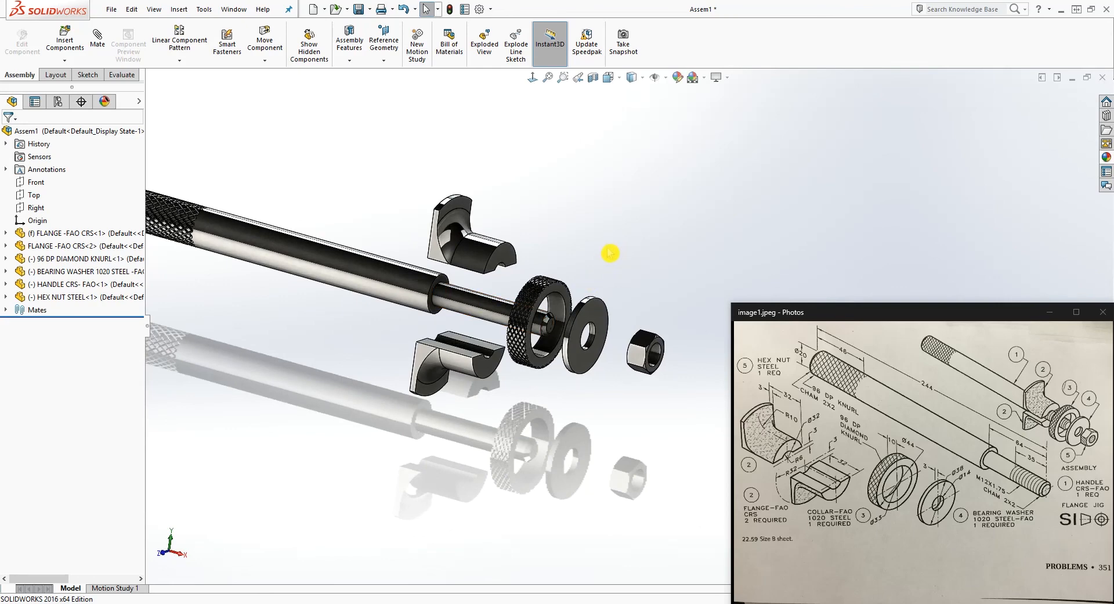
Step: Examine the exploded flange jig assembly from the front and in isometric view against the reference drawing
scroll(610, 253, up, 3)
click(533, 78)
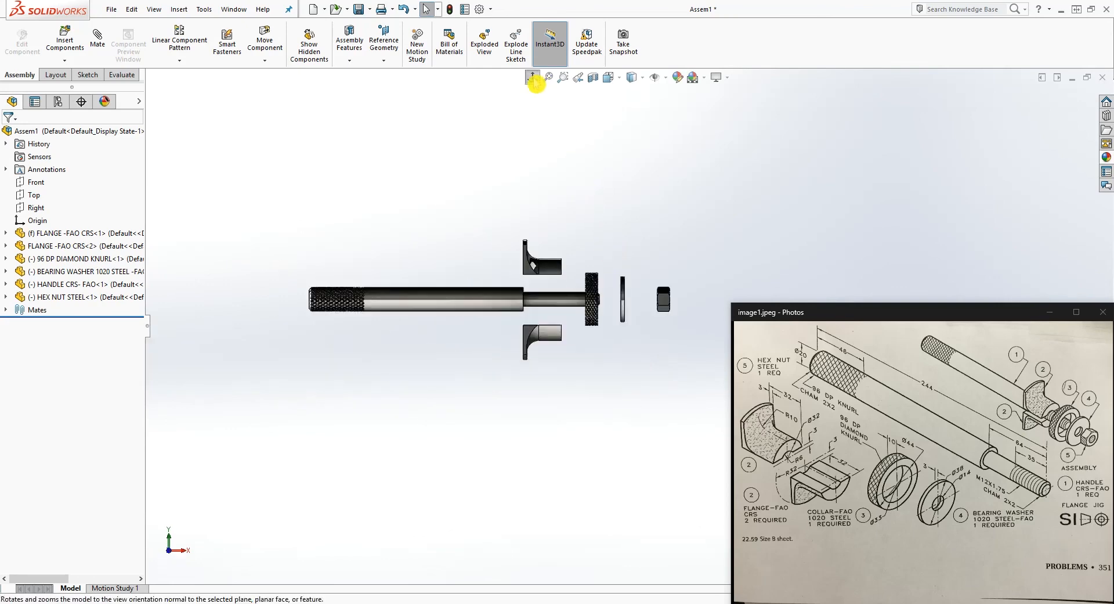
click(616, 82)
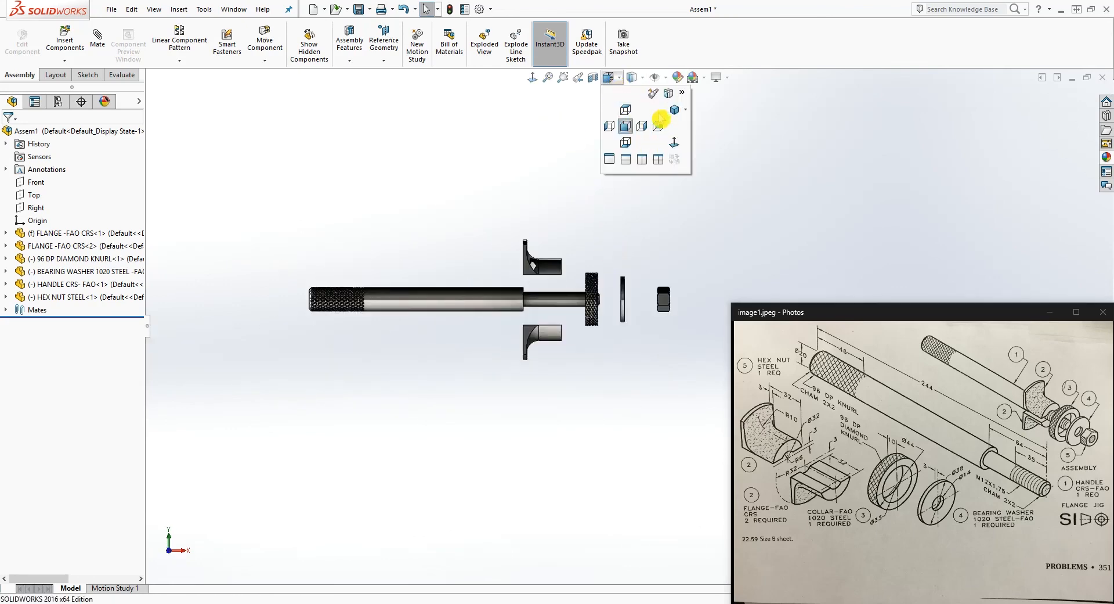
click(675, 112)
scroll(679, 360, down, 5)
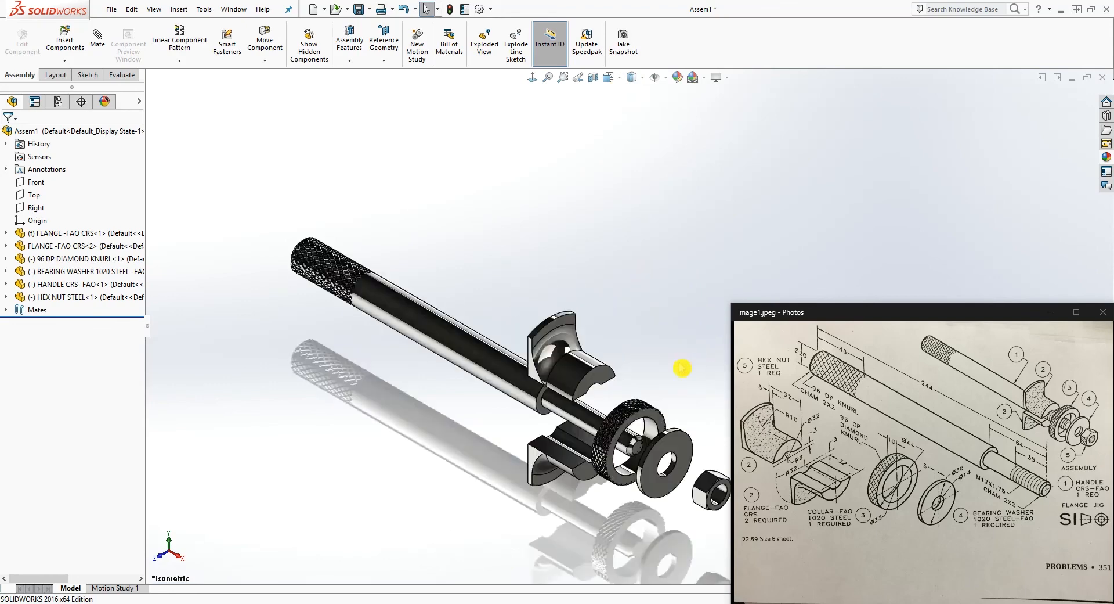
scroll(680, 347, down, 1)
scroll(580, 352, up, 3)
scroll(560, 326, down, 2)
scroll(549, 360, up, 2)
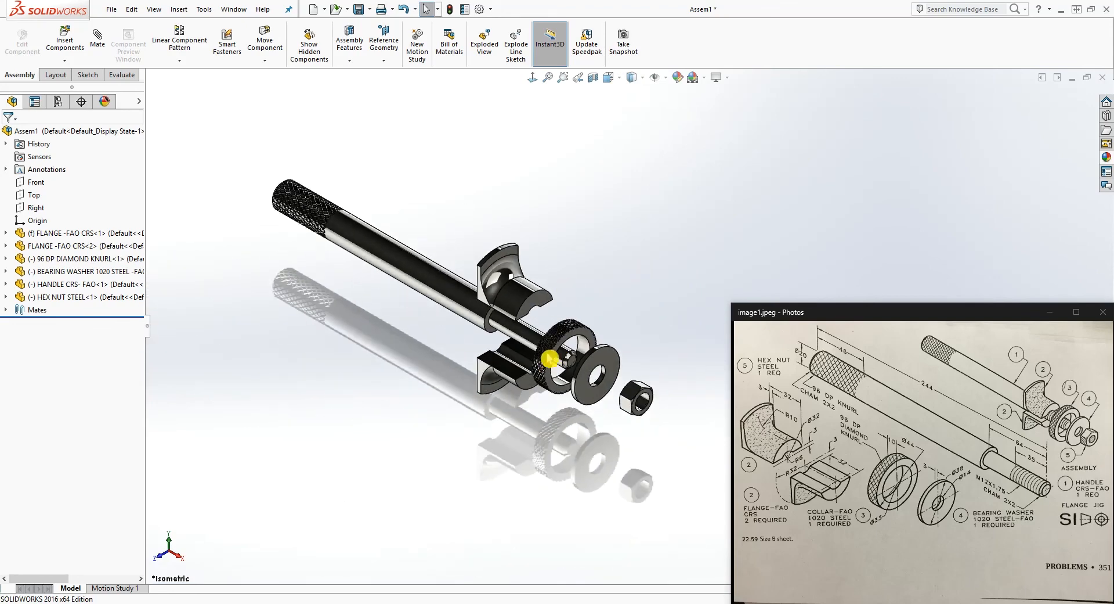
click(1023, 414)
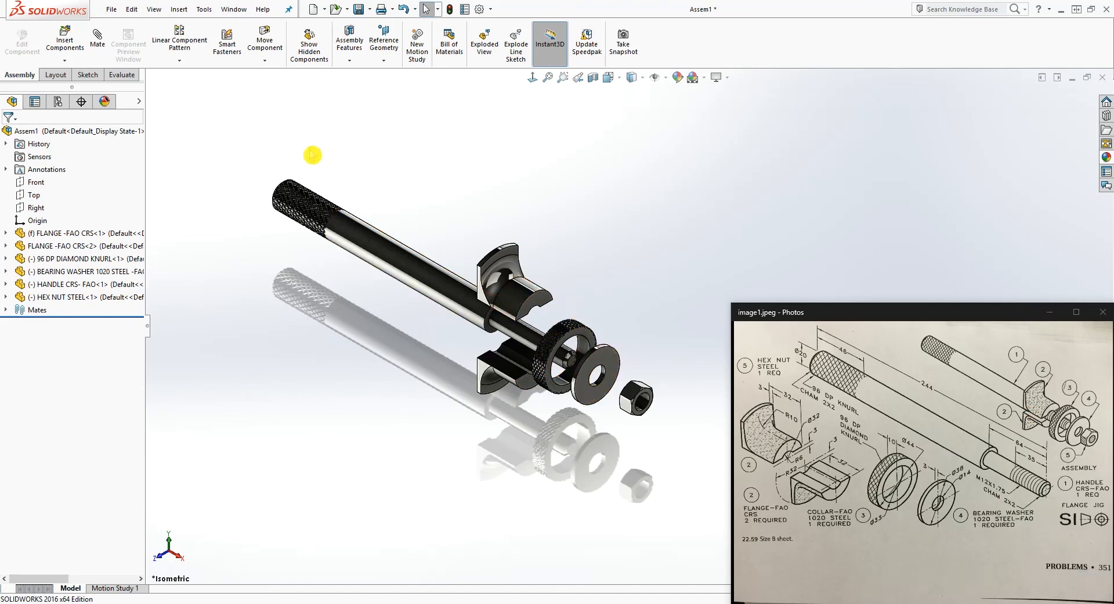
Step: Collapse ExplView1 under the Default configuration and inspect the assembled flange jig
click(57, 103)
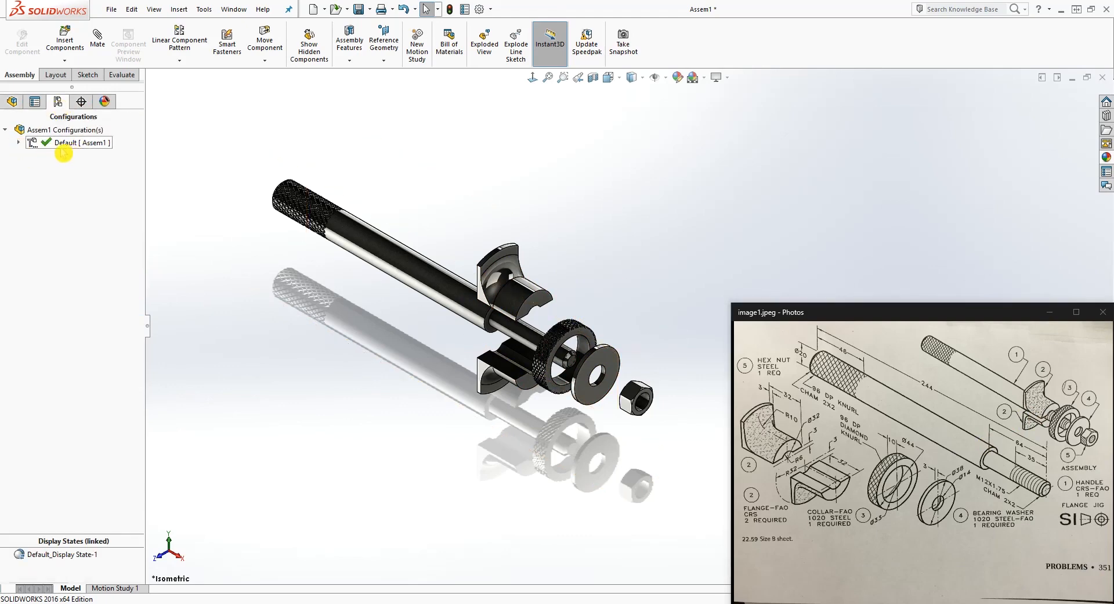
click(19, 143)
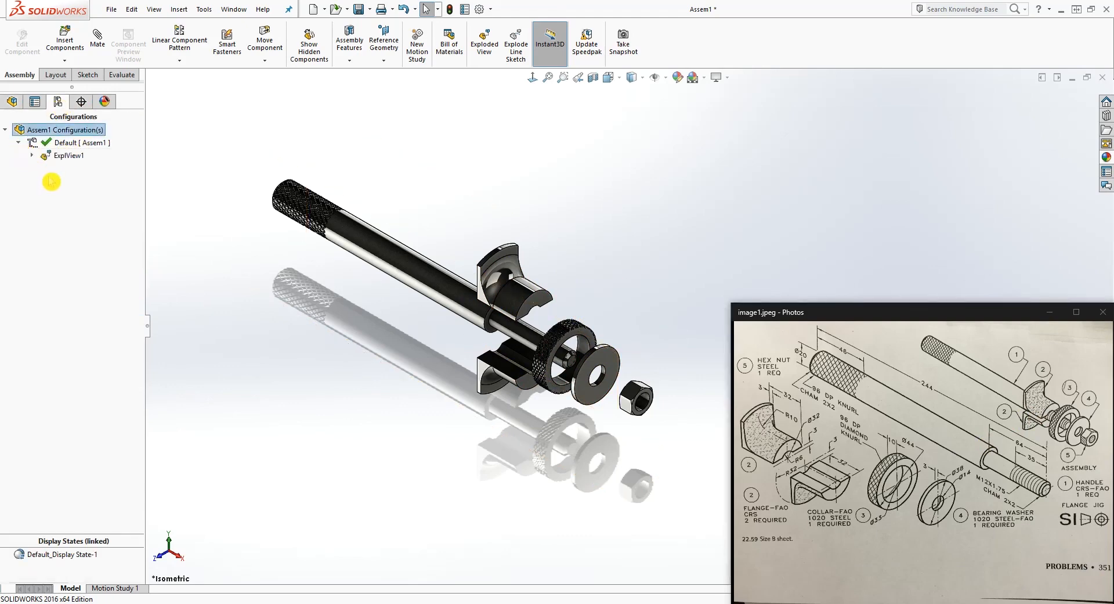
double_click(65, 148)
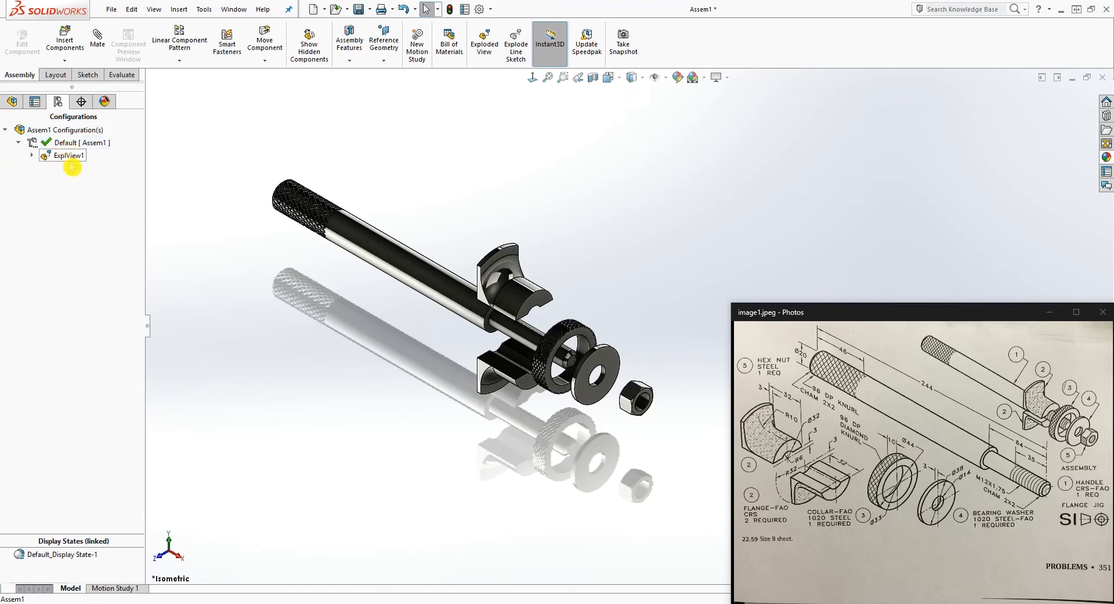
right_click(70, 158)
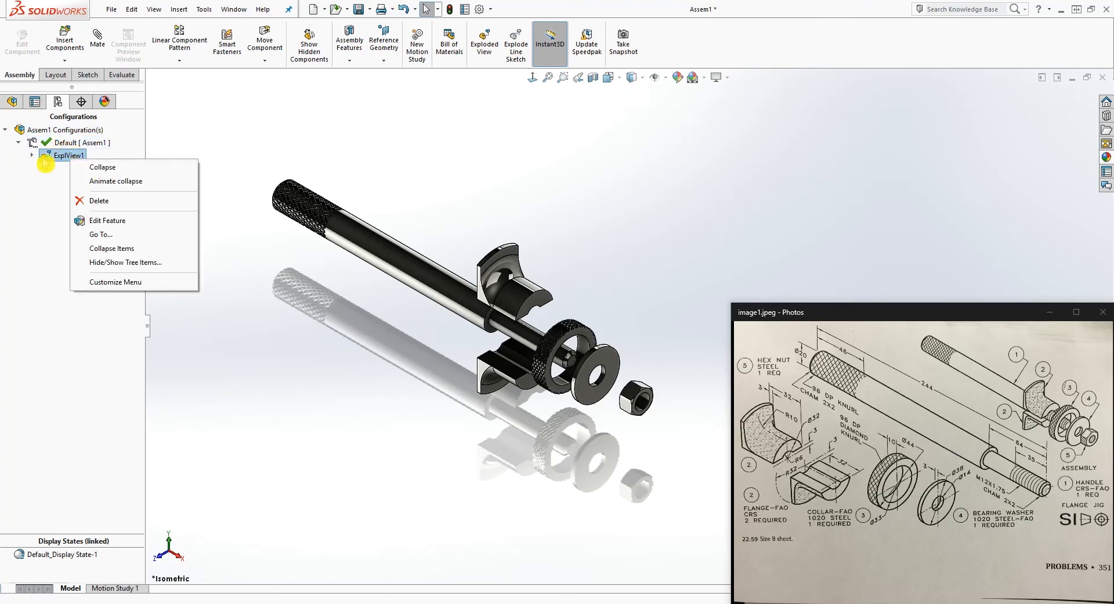
click(117, 169)
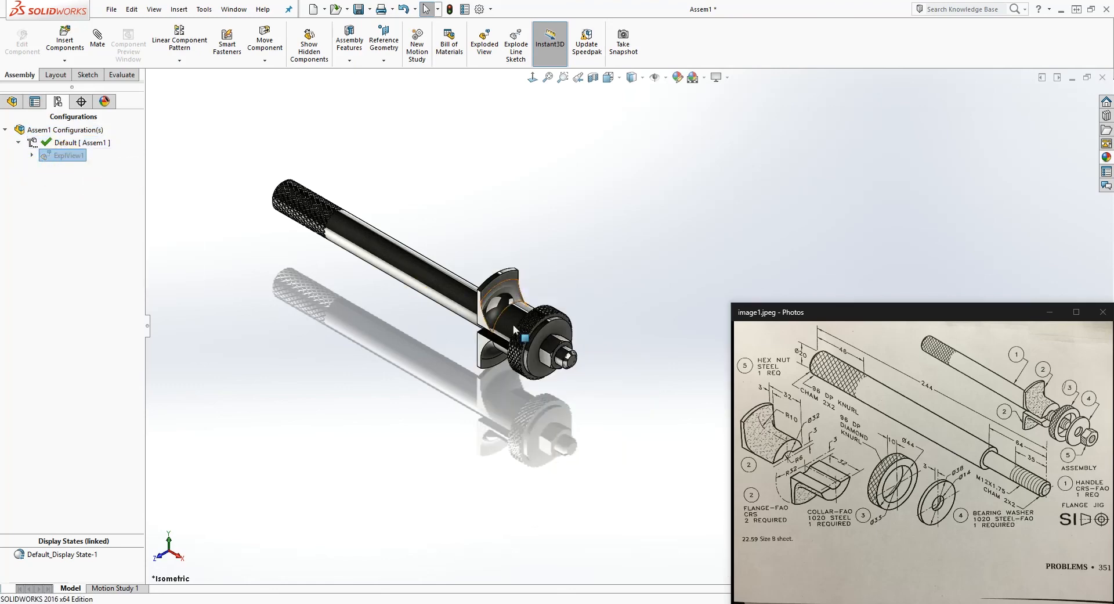
middle_drag(579, 324, 614, 211)
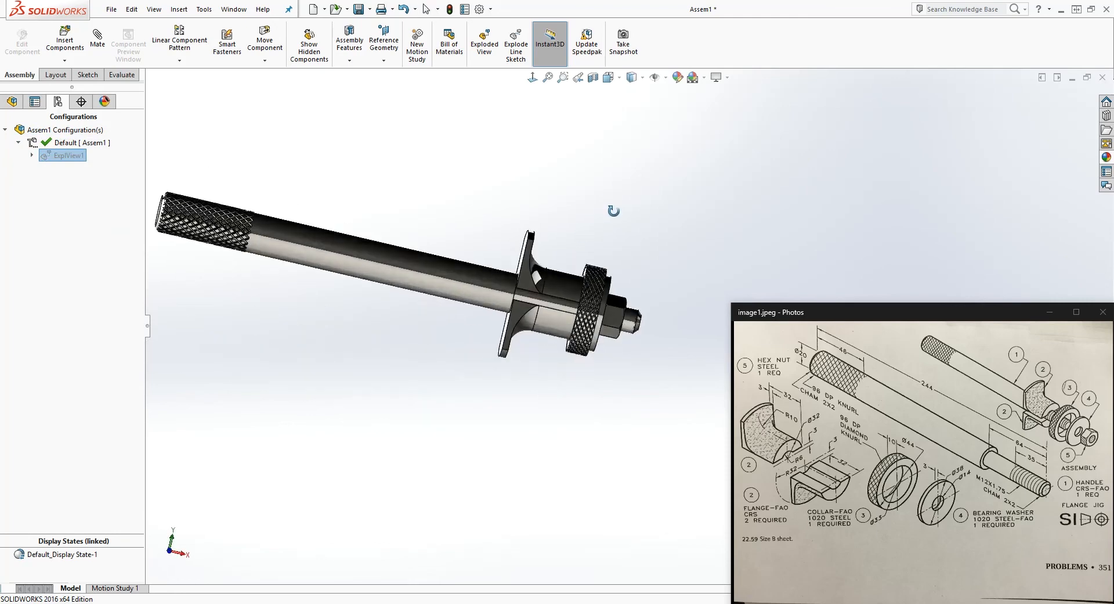
Step: Explode ExplView1 again and inspect the separated flanges, collar, washer and nut along the handle
right_click(68, 164)
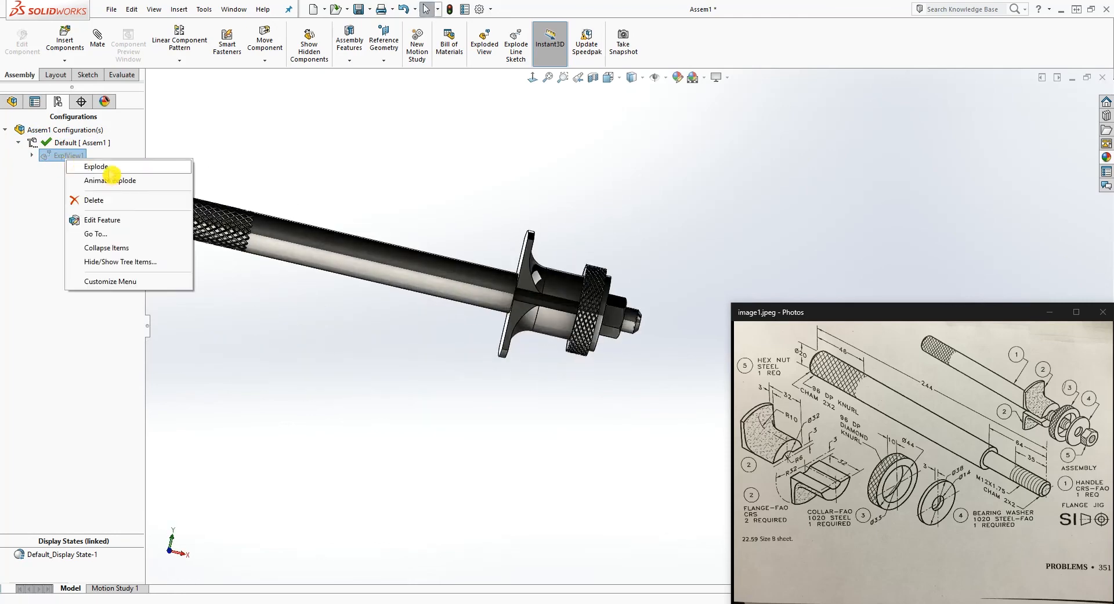
click(108, 170)
middle_drag(390, 254, 338, 316)
click(207, 253)
right_click(79, 159)
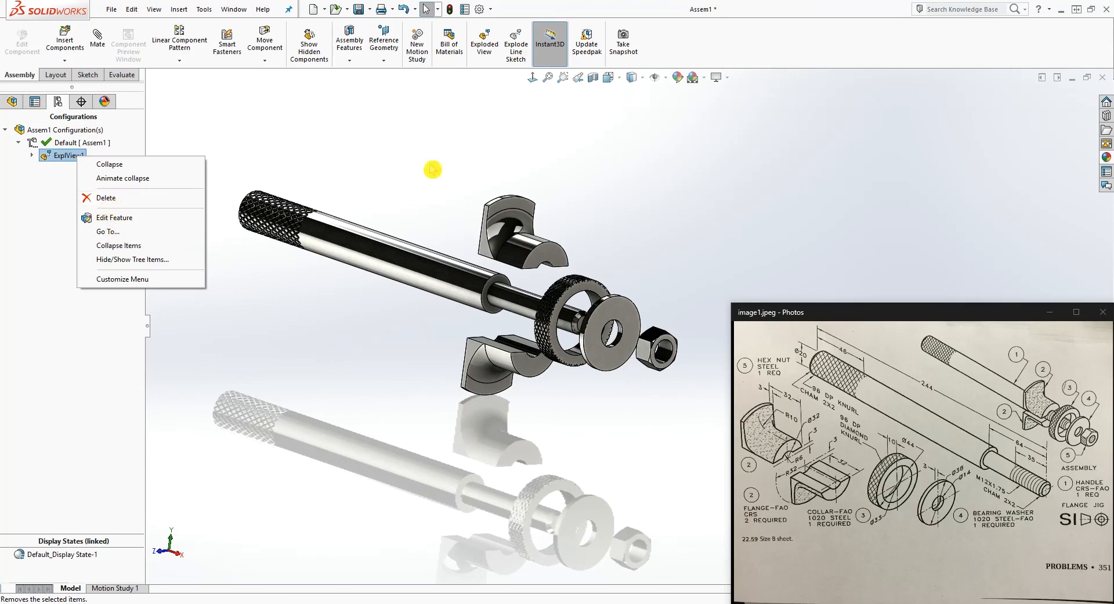
click(604, 177)
middle_drag(604, 177, 592, 234)
scroll(627, 313, down, 2)
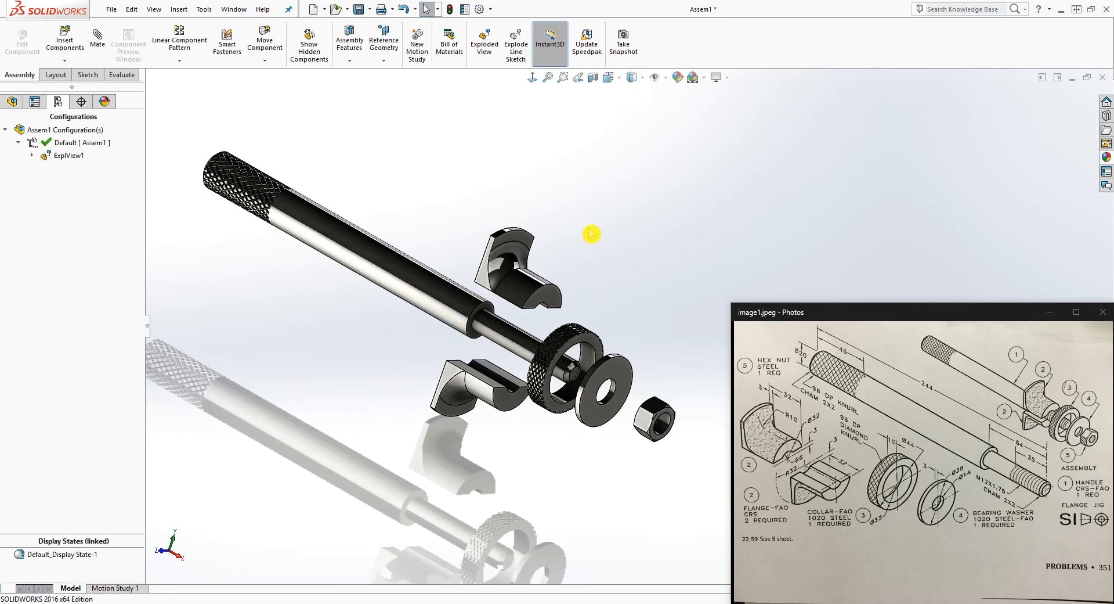